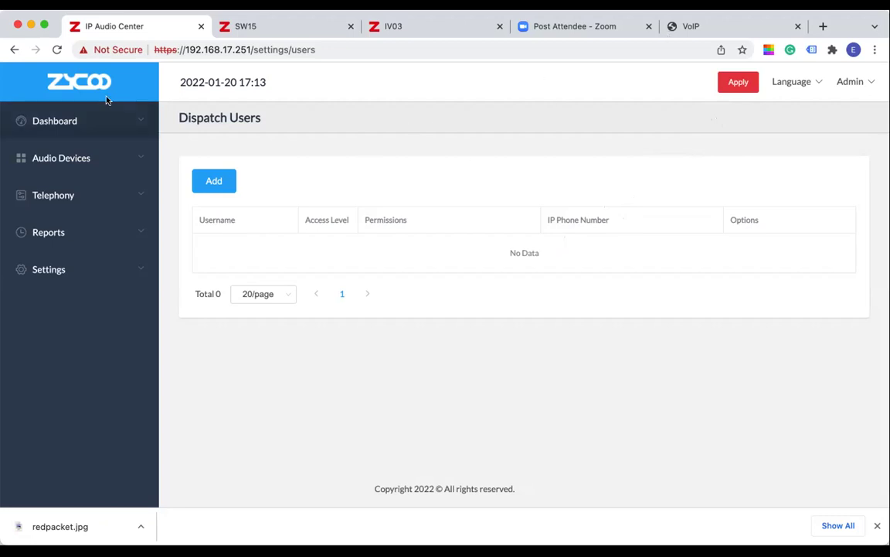
- Open the Dashboard overview showing version v1.0.9, 219G storage and the unactivated licence
click(92, 124)
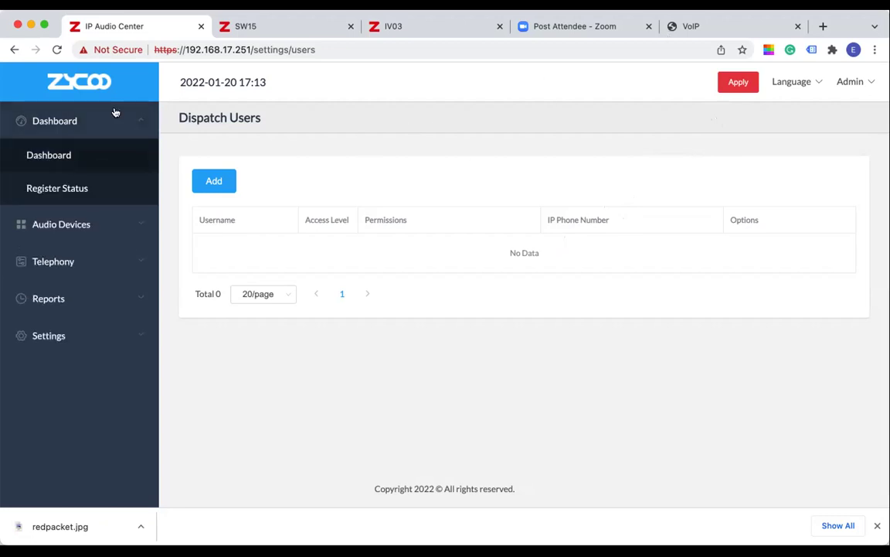
click(68, 135)
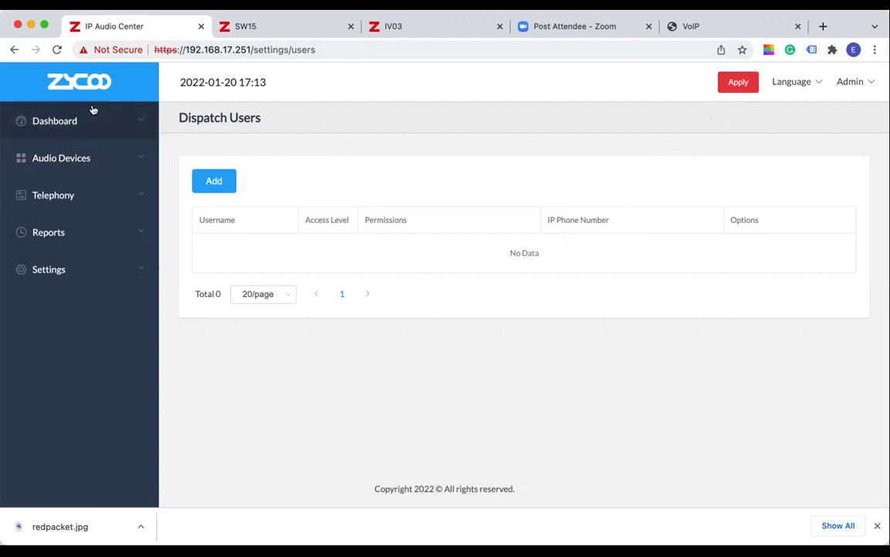
click(71, 124)
click(51, 158)
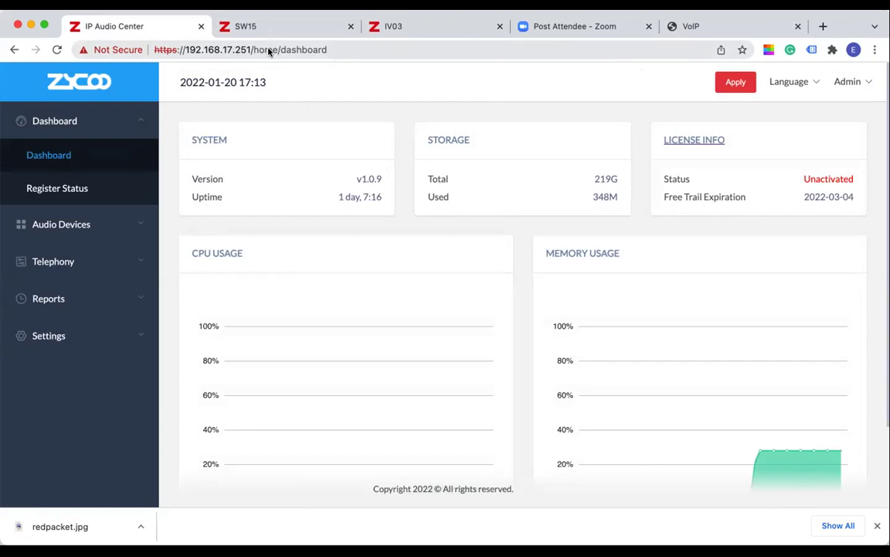
- Replace /home/dashboard in the address with :9090 to reach the server's Cockpit console
click(232, 49)
click(252, 49)
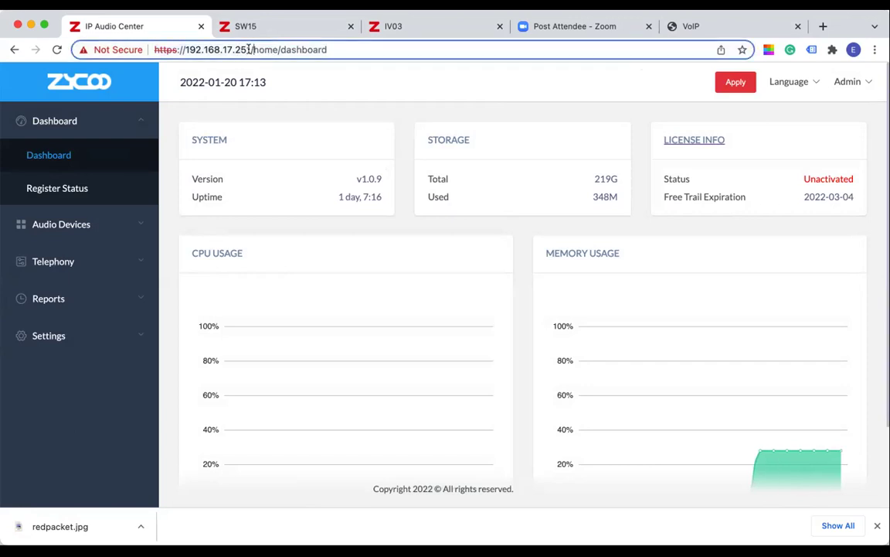
drag(252, 50, 427, 62)
key(BackSpace)
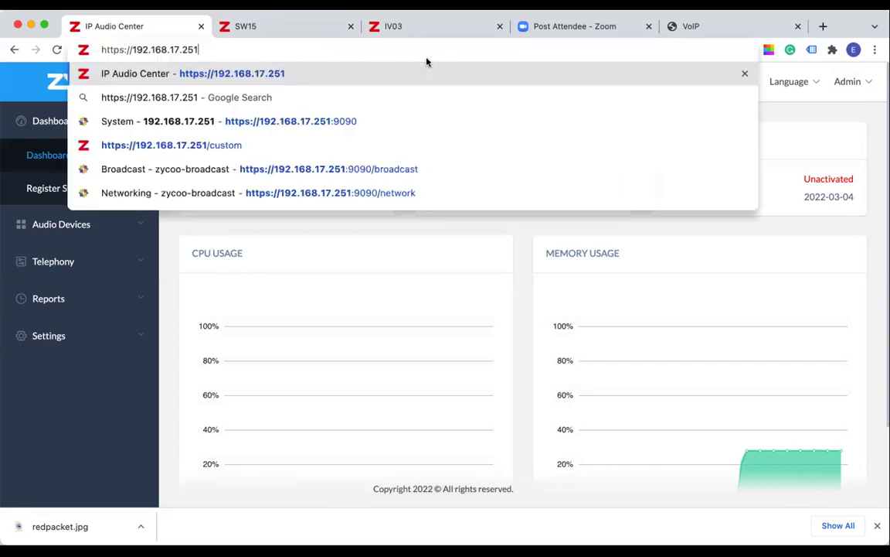
text(:9090)
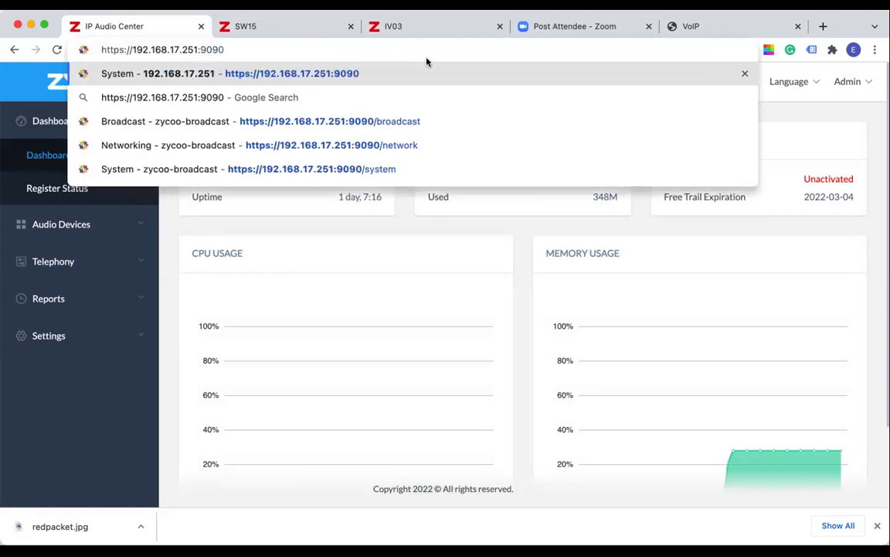
key(Return)
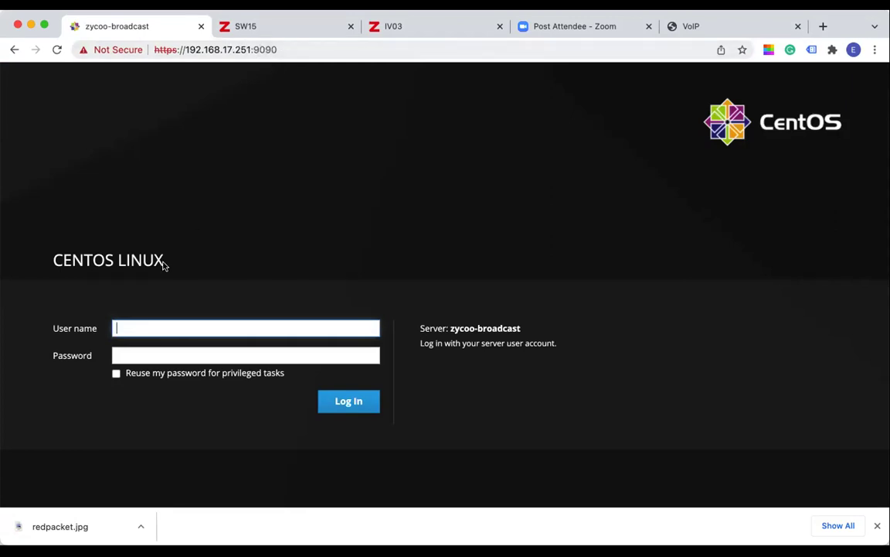
- Log in to the Cockpit web console as root with the administrator password
click(137, 353)
text(root)
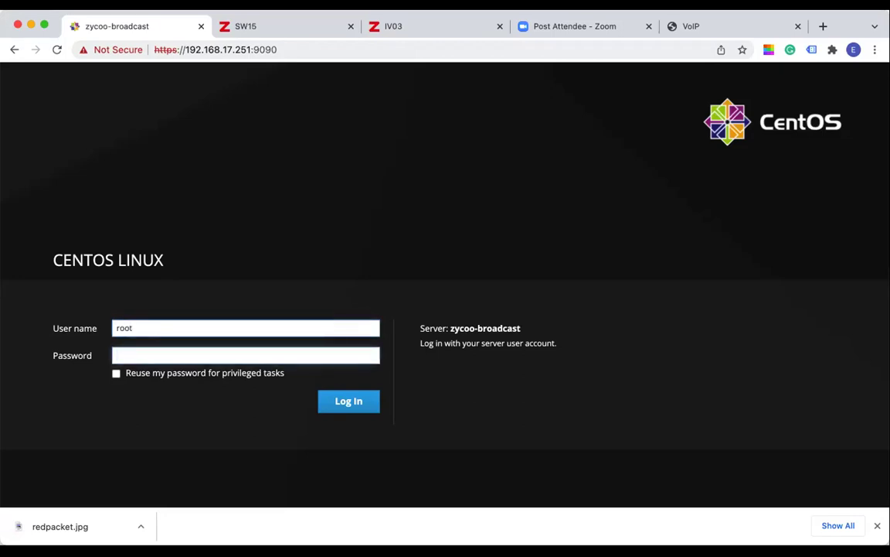
text(••••••••••)
click(347, 414)
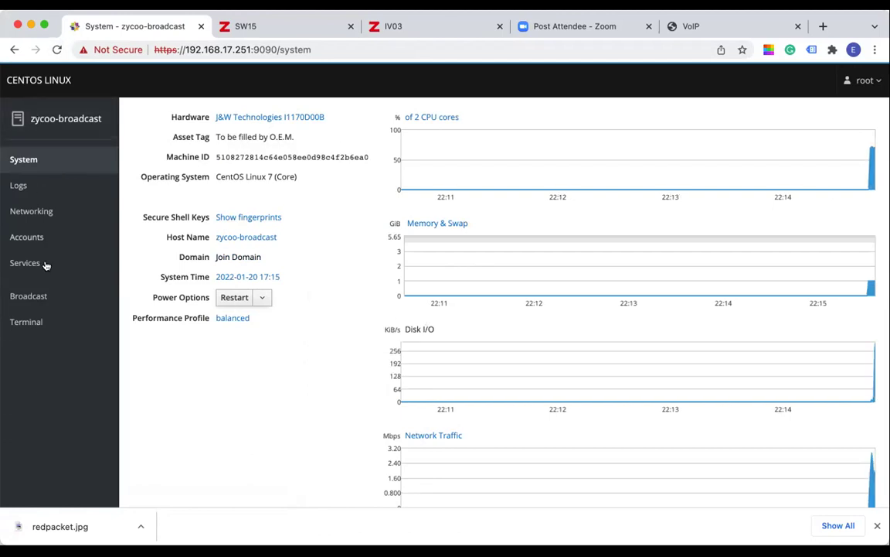
- On the Networking page, view eth1's IPv4 address 192.168.17.251/24, then cancel without changes
click(66, 212)
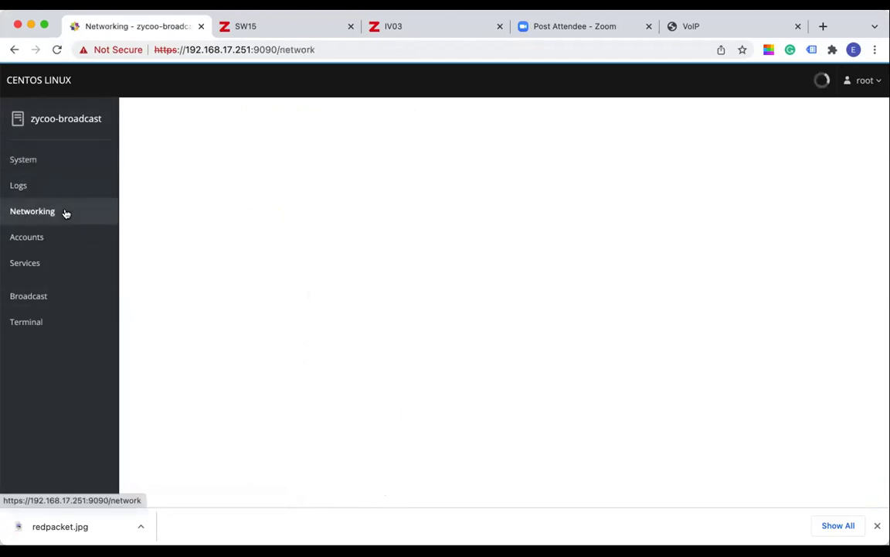
click(57, 51)
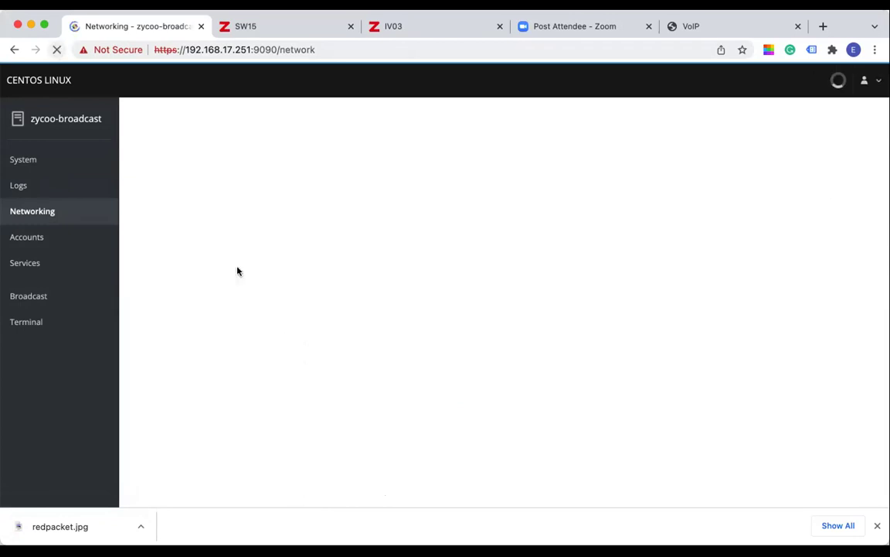
scroll(303, 351, down, 1)
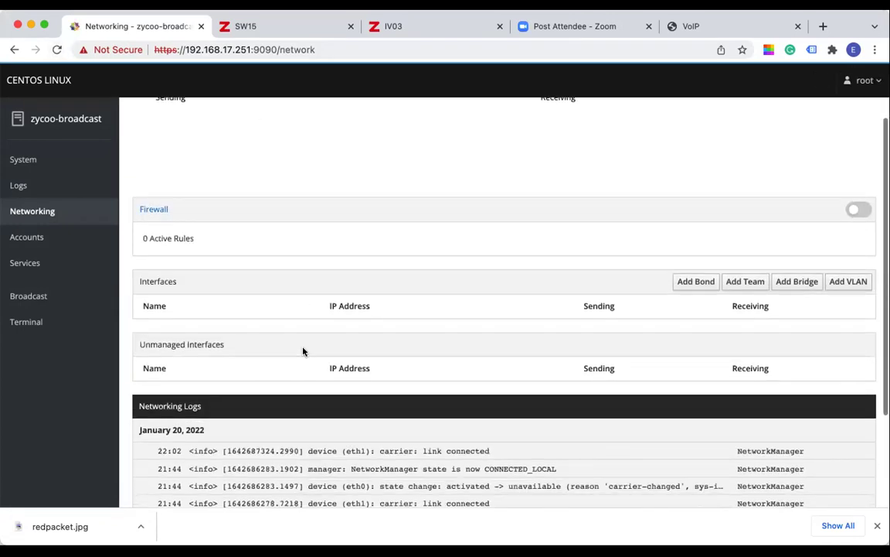
scroll(294, 348, down, 1)
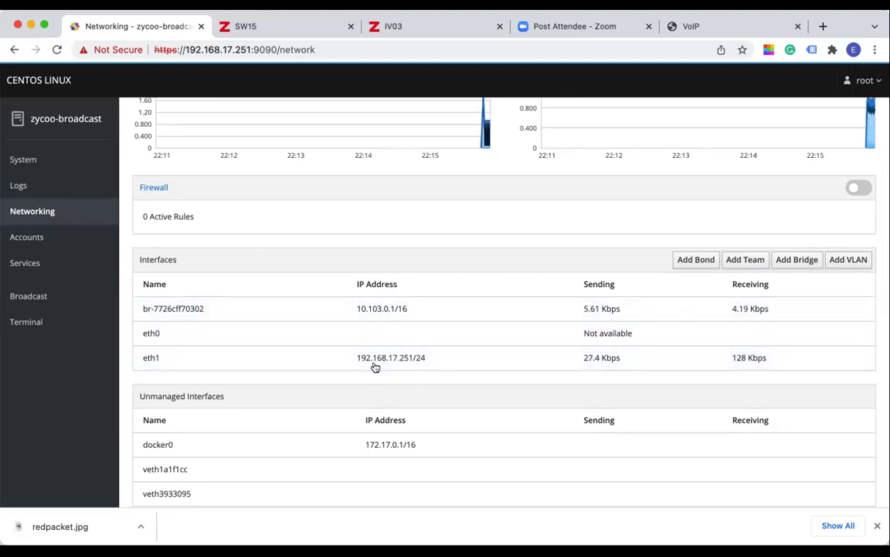
click(416, 366)
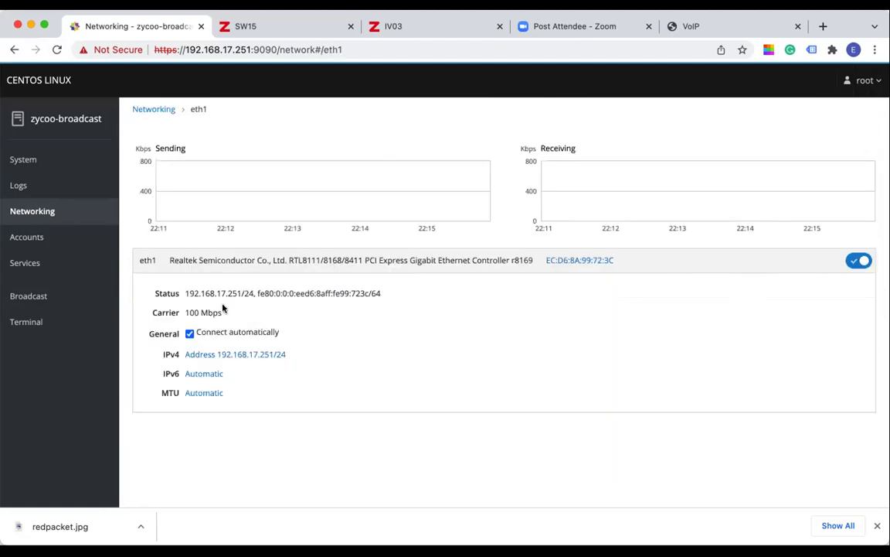
click(260, 355)
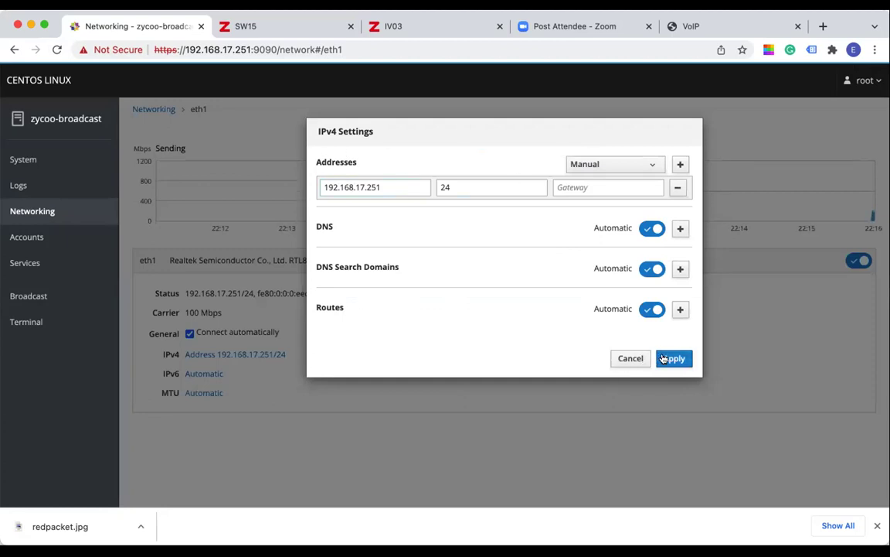
click(632, 360)
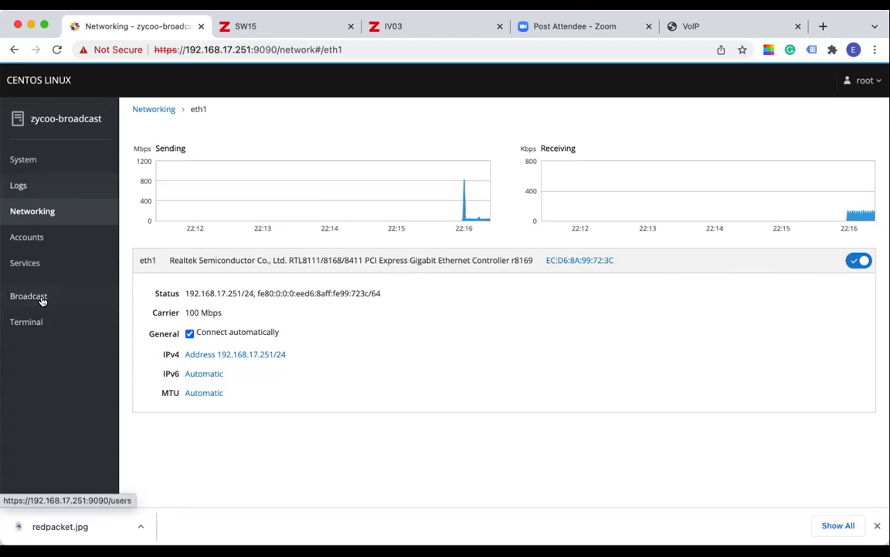
- Return to the System overview and highlight the System Time entry
click(66, 162)
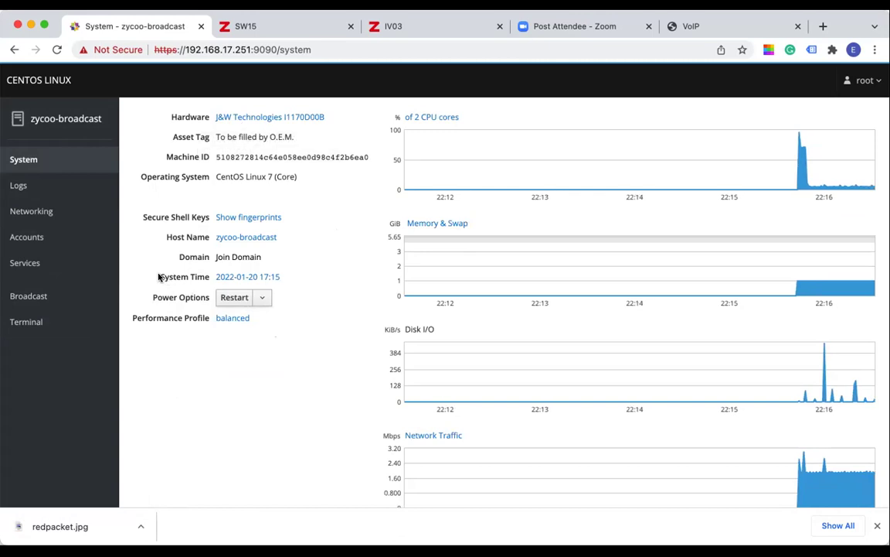
drag(159, 276, 200, 285)
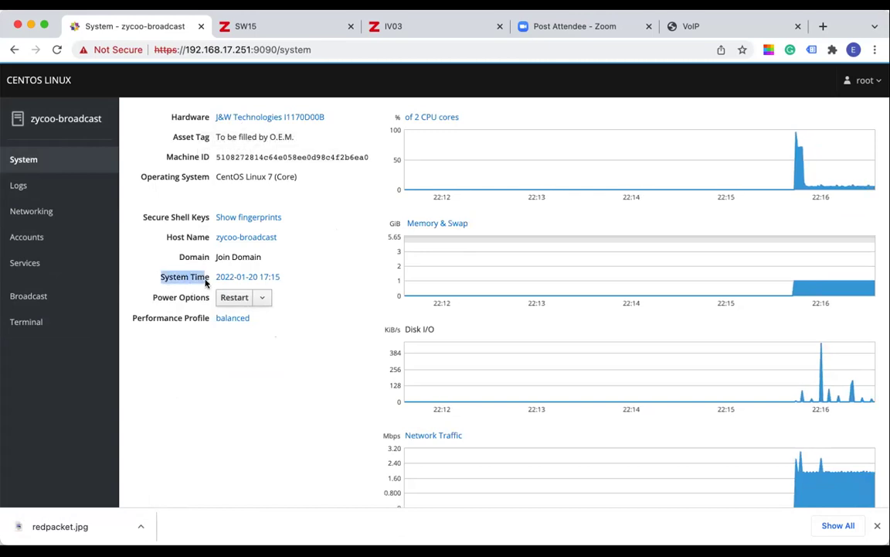
click(159, 282)
mouse_move(191, 282)
mouse_down()
mouse_move(222, 282)
mouse_move(176, 283)
mouse_up()
click(176, 283)
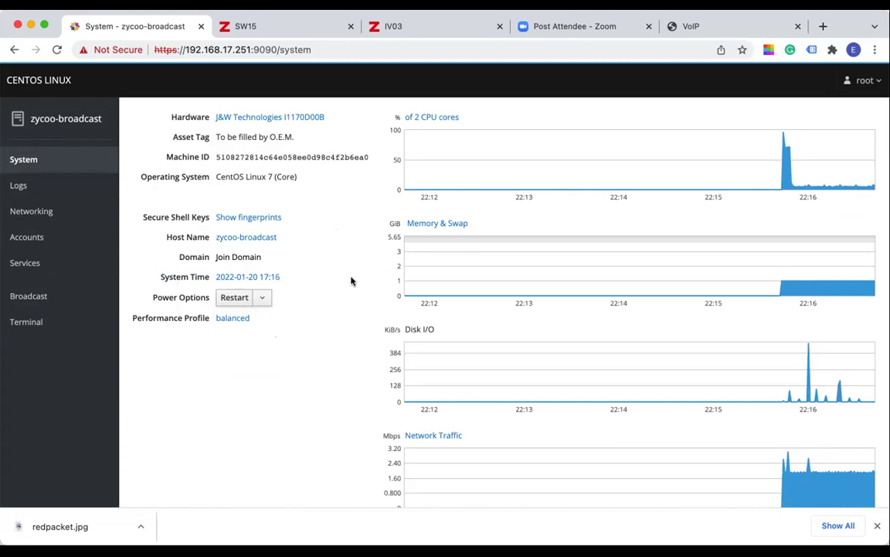
- In Change System Time, clear the America/New York time zone, try NTP and browse the time zones
click(252, 278)
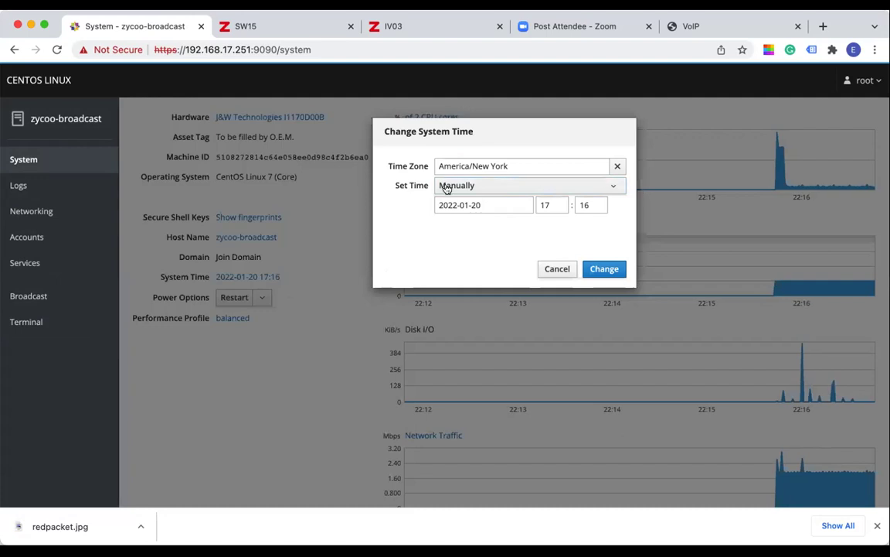
click(565, 167)
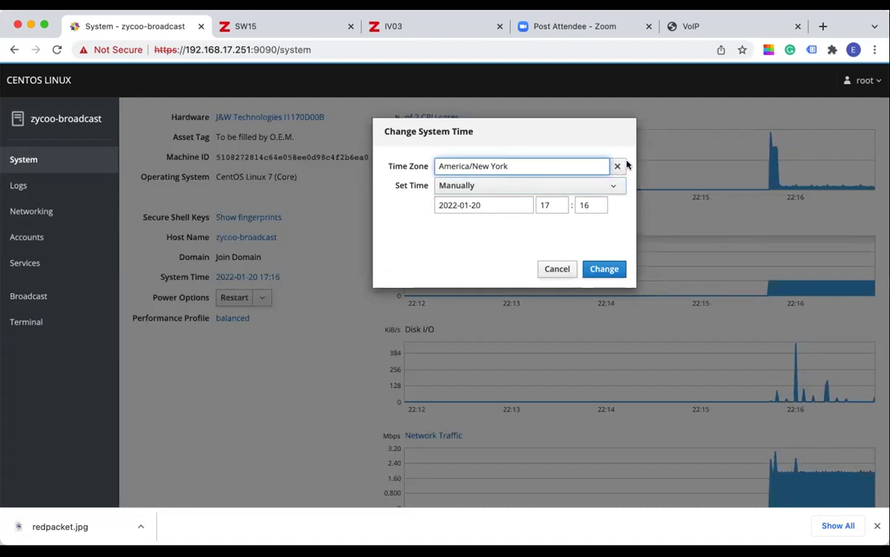
click(617, 166)
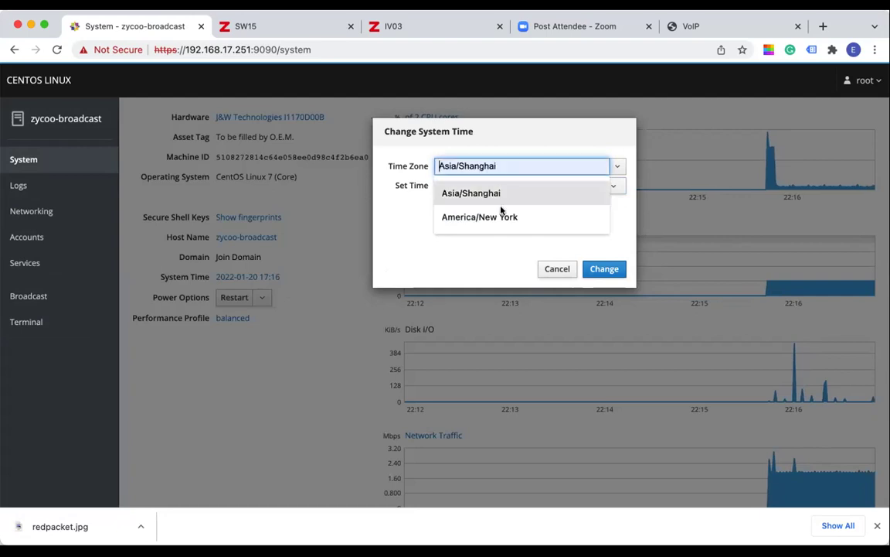
click(409, 209)
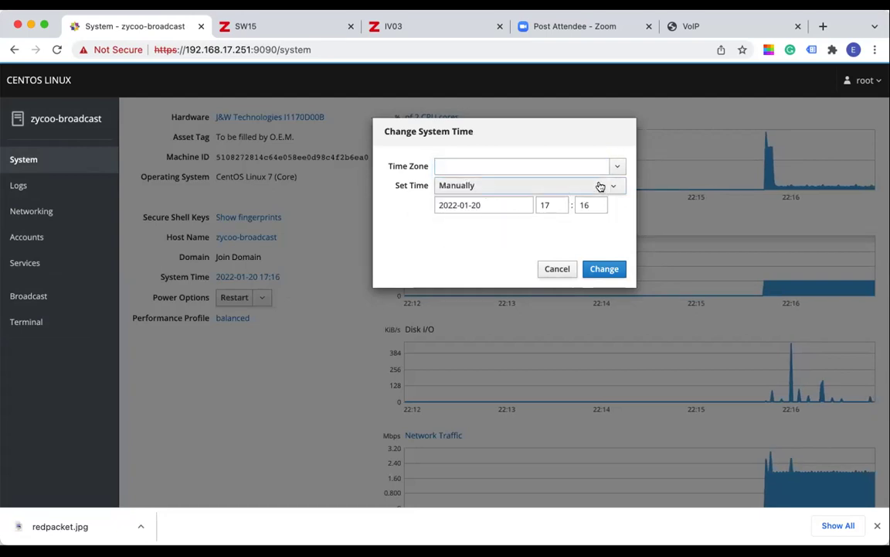
click(600, 187)
click(510, 221)
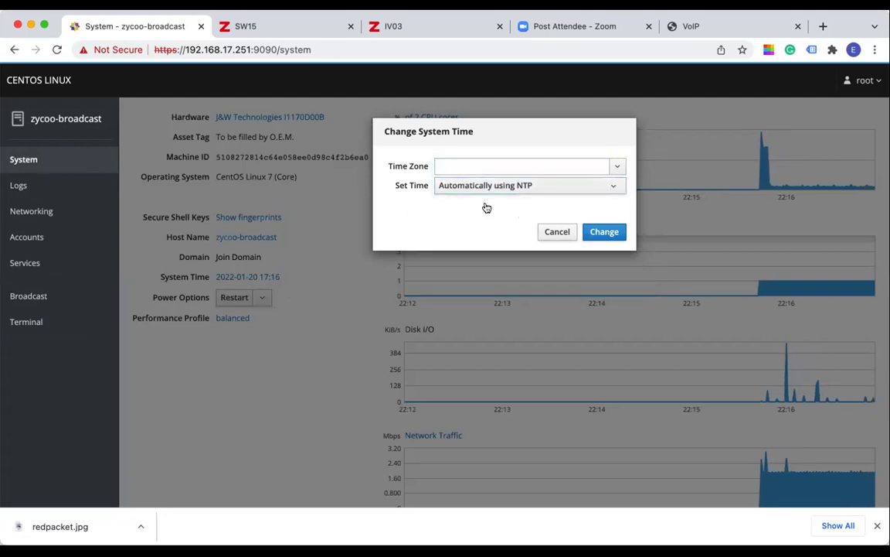
click(608, 167)
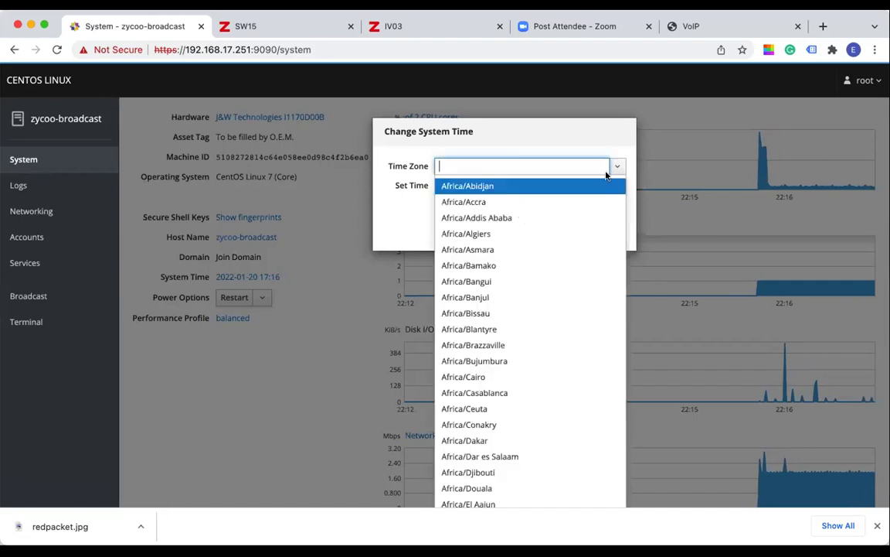
scroll(519, 345, down, 10)
scroll(514, 325, down, 15)
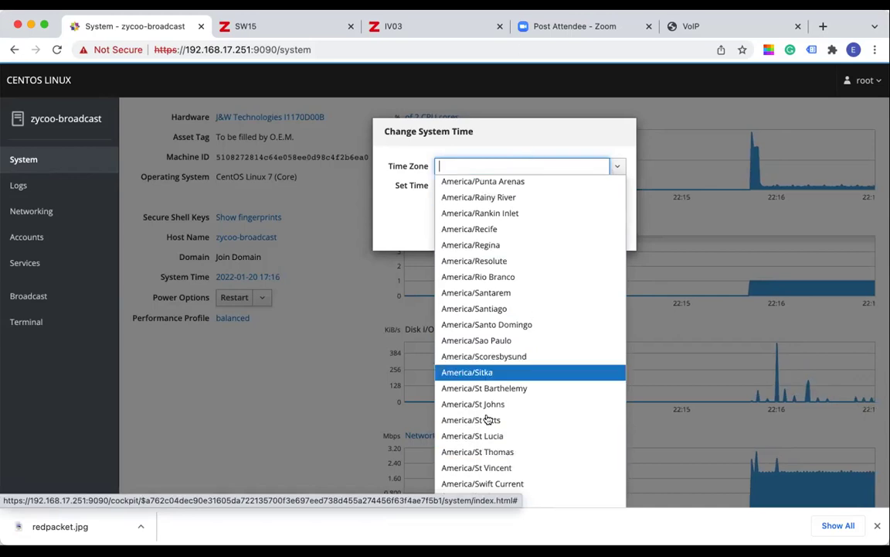
scroll(449, 390, down, 20)
scroll(447, 384, up, 20)
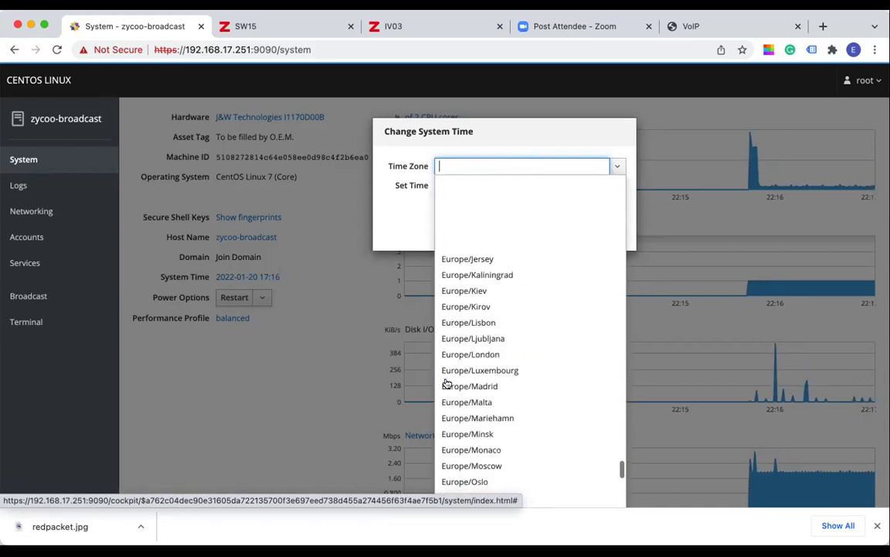
scroll(447, 383, down, 5)
scroll(447, 384, down, 3)
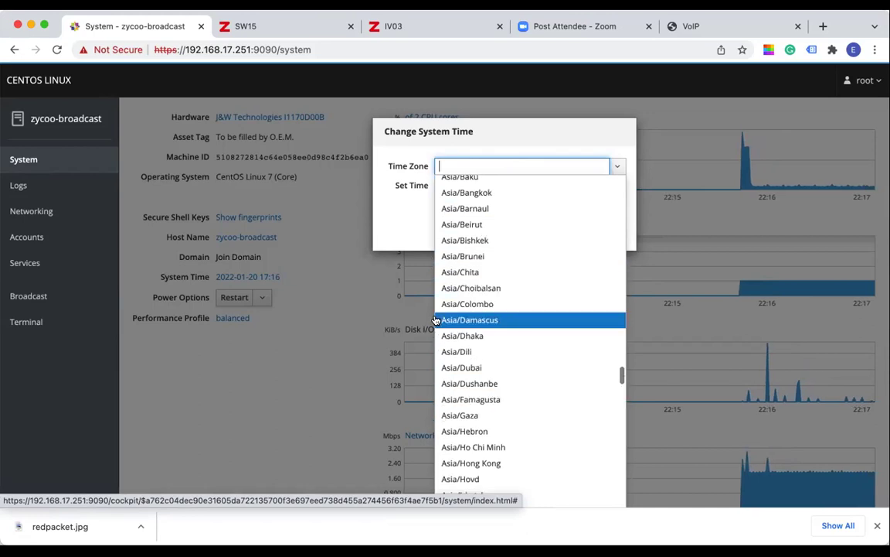
click(387, 221)
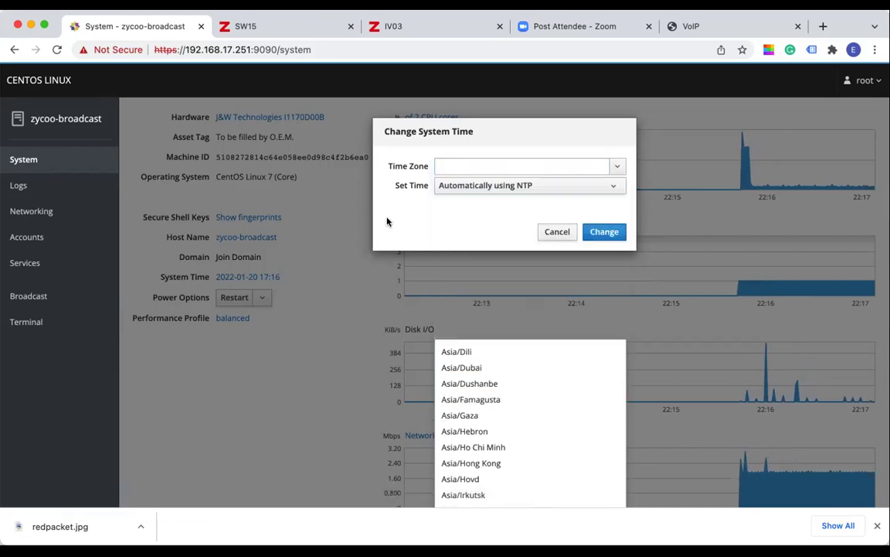
- Switch Set Time back to Manually, touch the hour field, then cancel, leaving the time unchanged
click(502, 191)
click(484, 205)
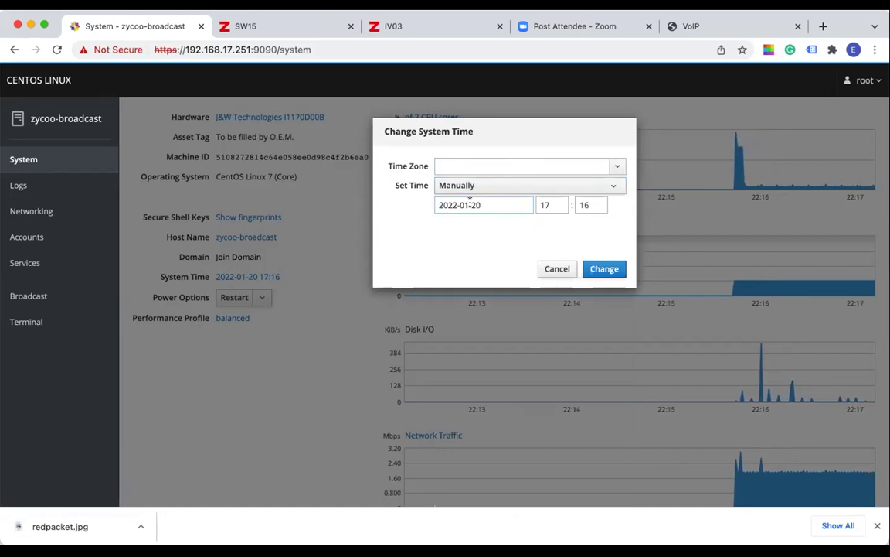
click(564, 204)
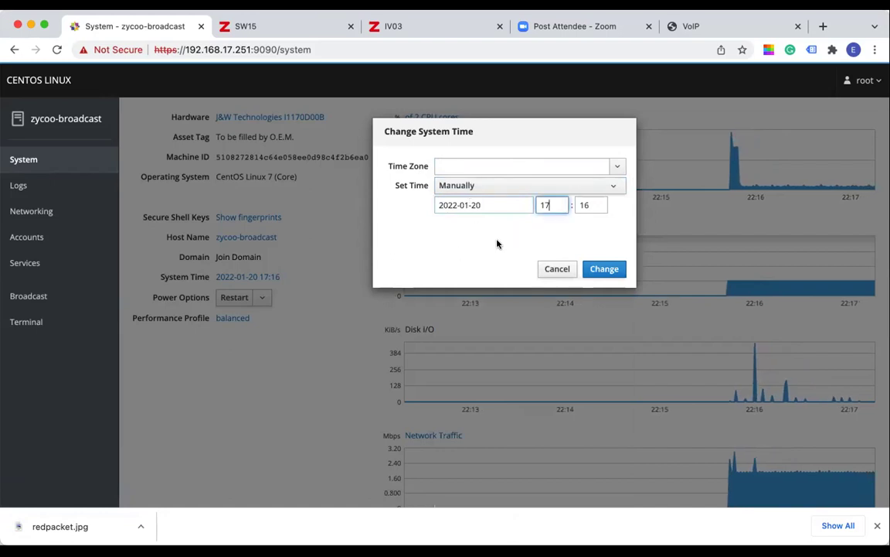
click(464, 259)
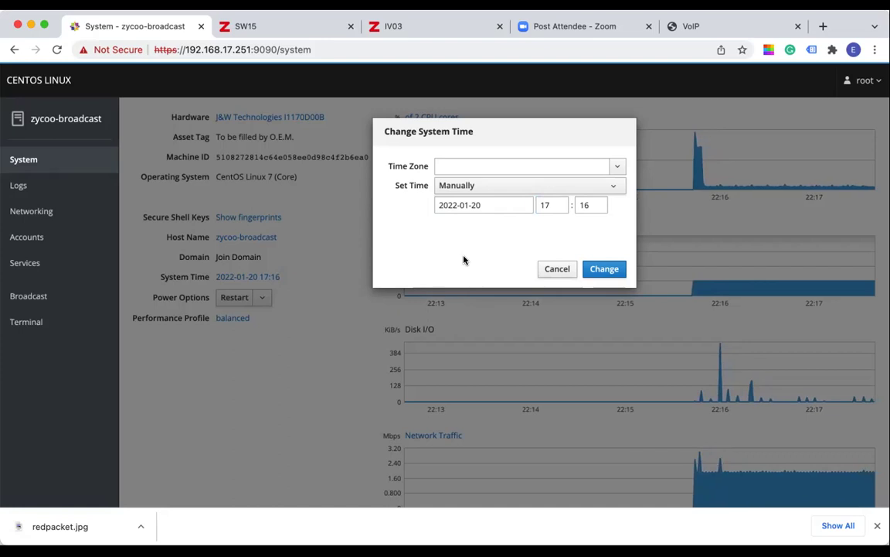
click(558, 269)
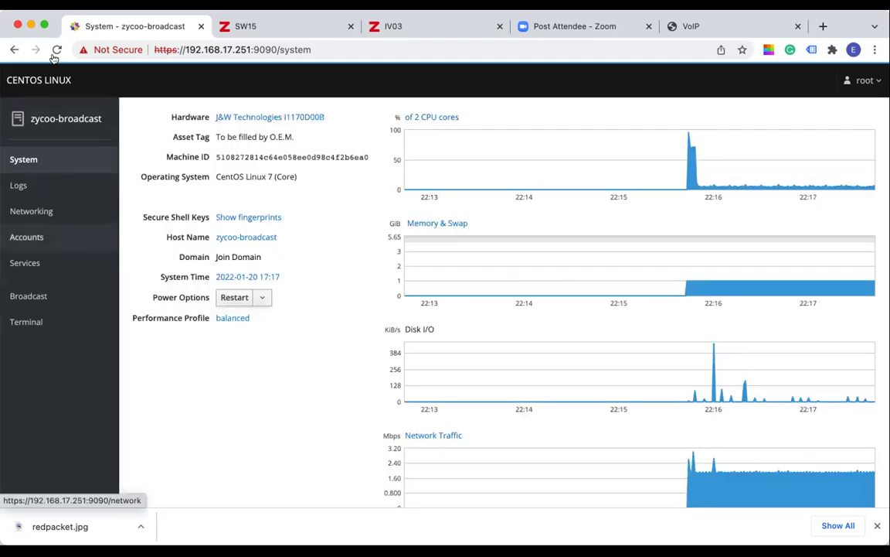
- Open and reload the Broadcast page, then switch on daily Automatic Backup in the Backup tab
click(36, 300)
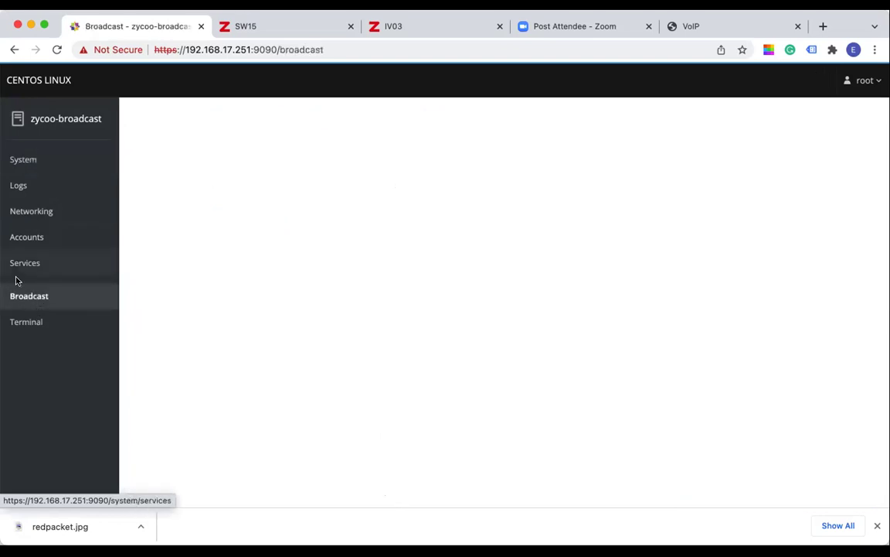
click(57, 51)
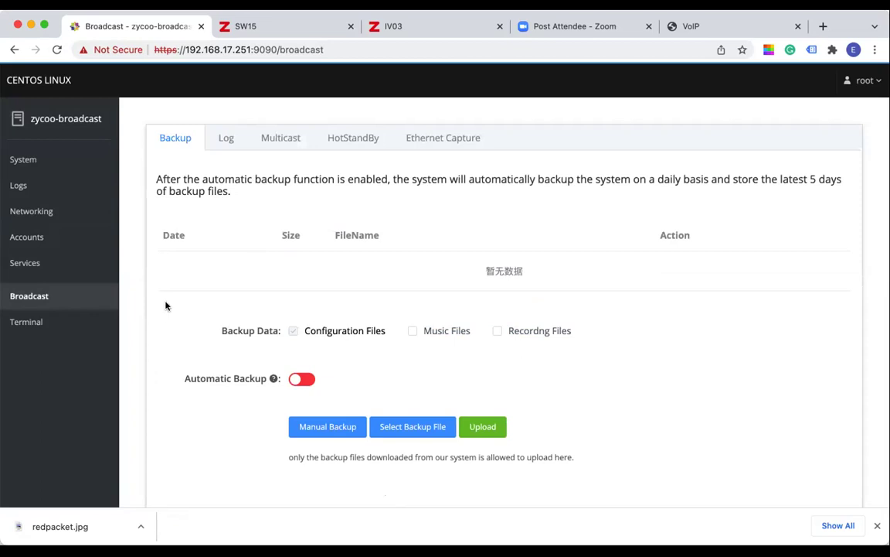
scroll(166, 306, down, 1)
click(301, 379)
scroll(431, 391, down, 1)
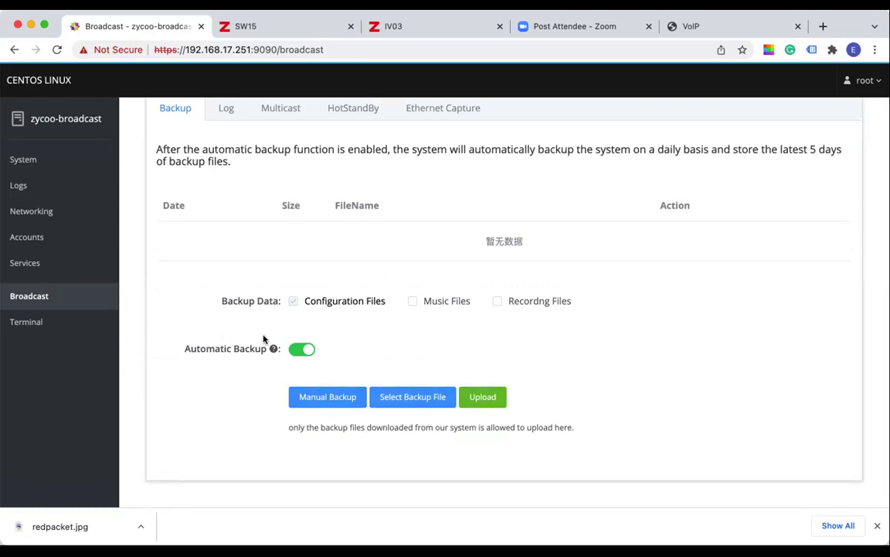
scroll(231, 374, up, 1)
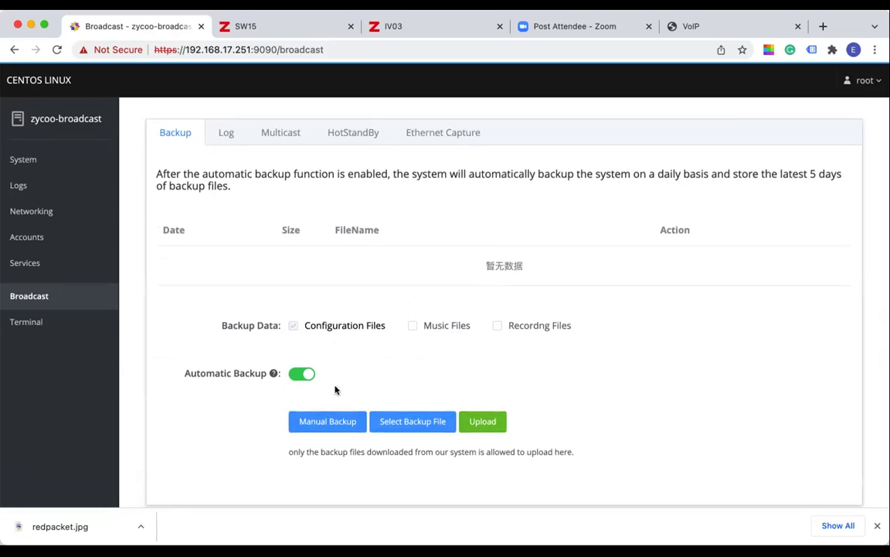
mouse_move(272, 373)
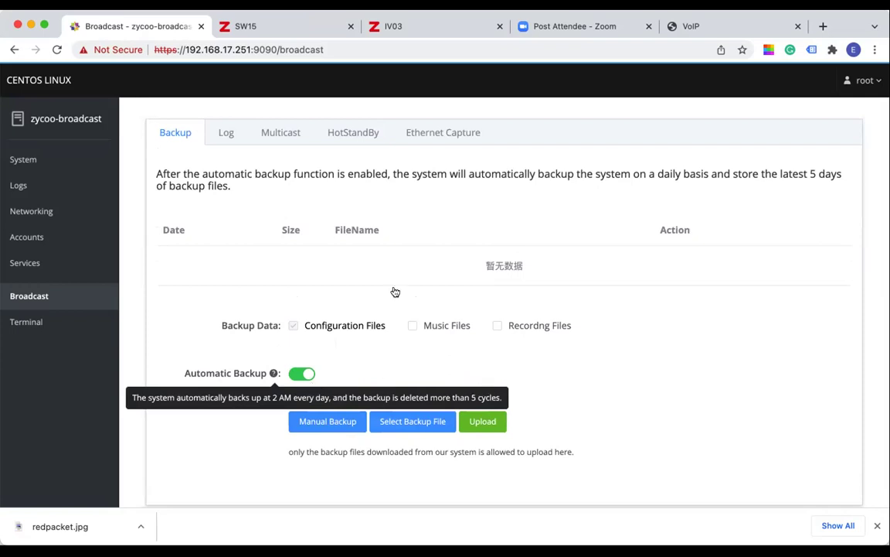
- Check the Log tab's download option and its help, then show the Ethernet Capture tab
click(225, 135)
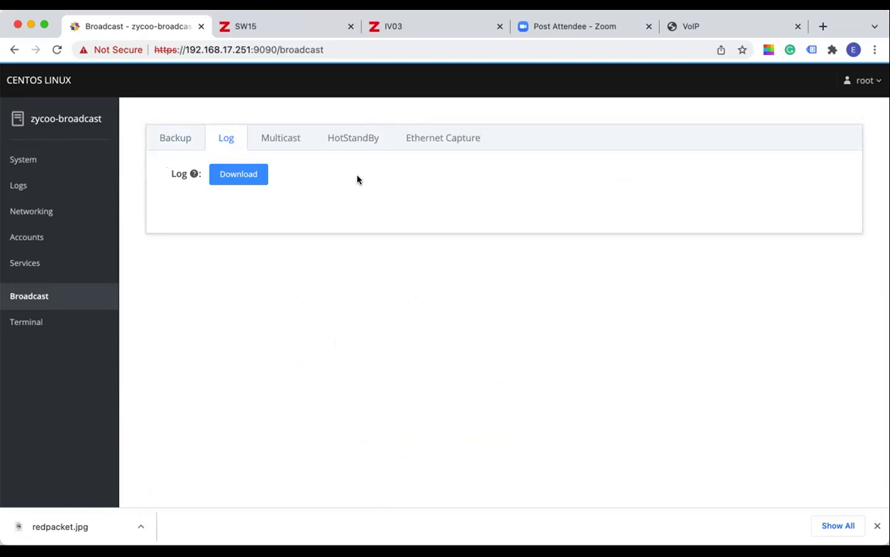
mouse_move(194, 173)
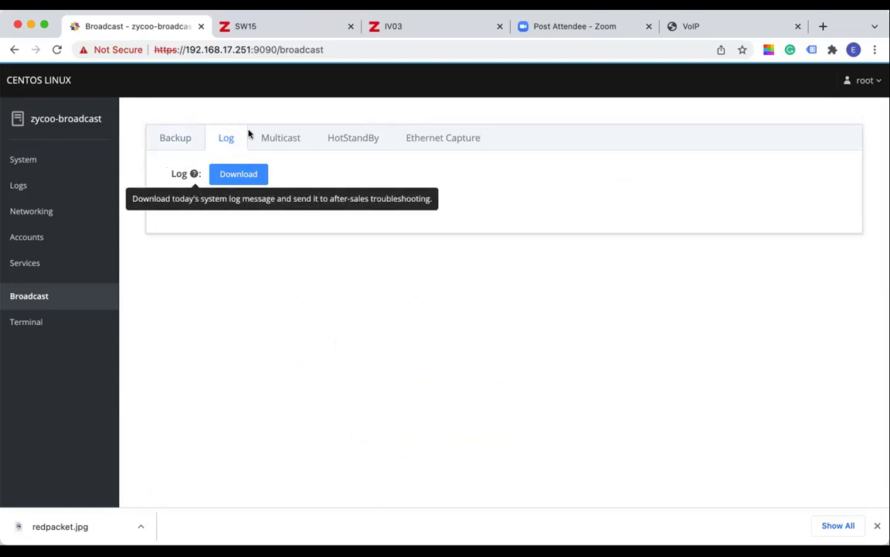
click(402, 145)
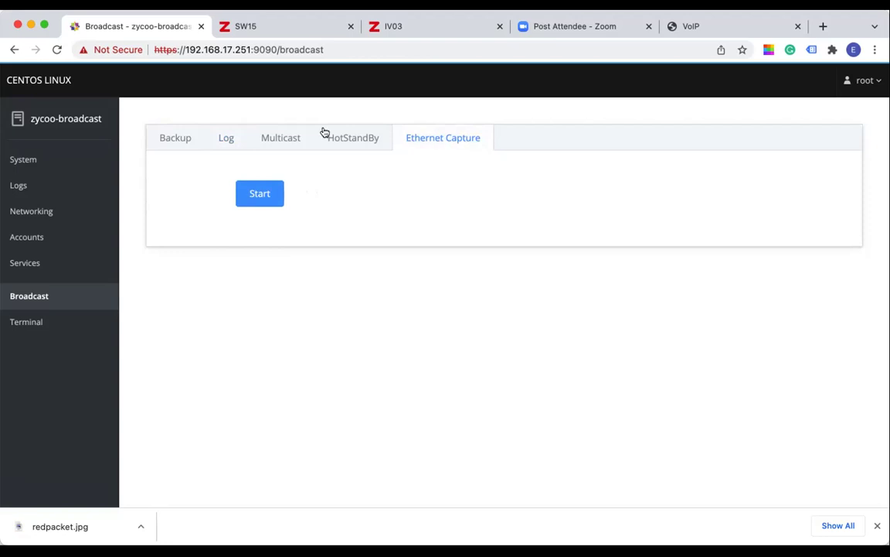
- Show the Multicast tab, then the HotStandBy settings with the service disabled and Secondary Server on eth0
click(287, 145)
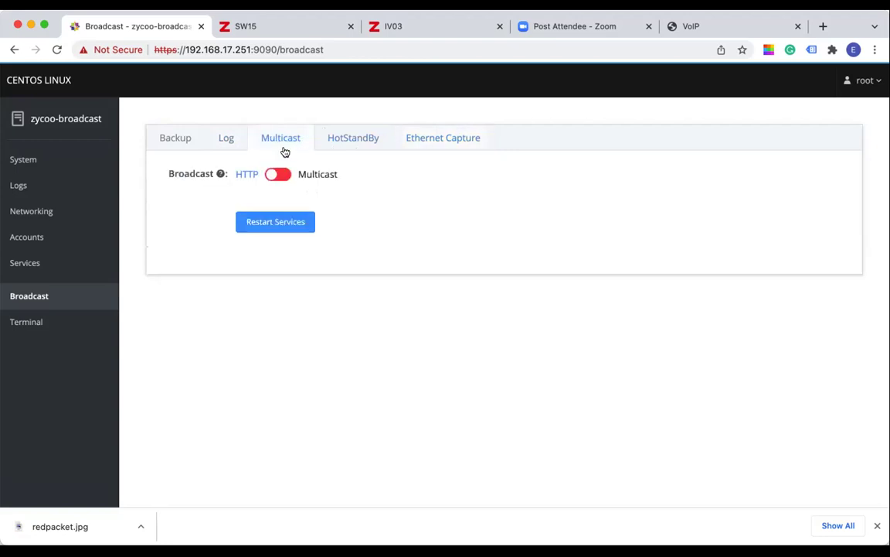
click(337, 149)
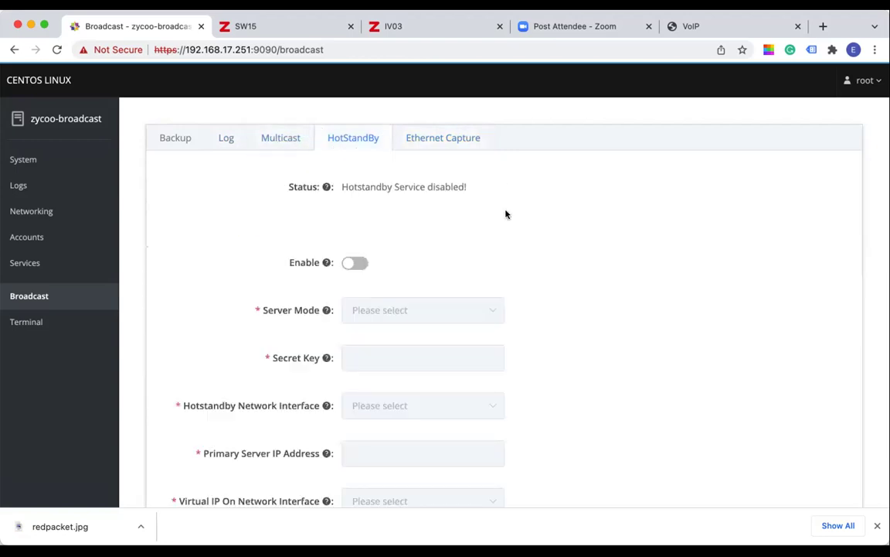
scroll(506, 214, down, 2)
scroll(506, 214, up, 2)
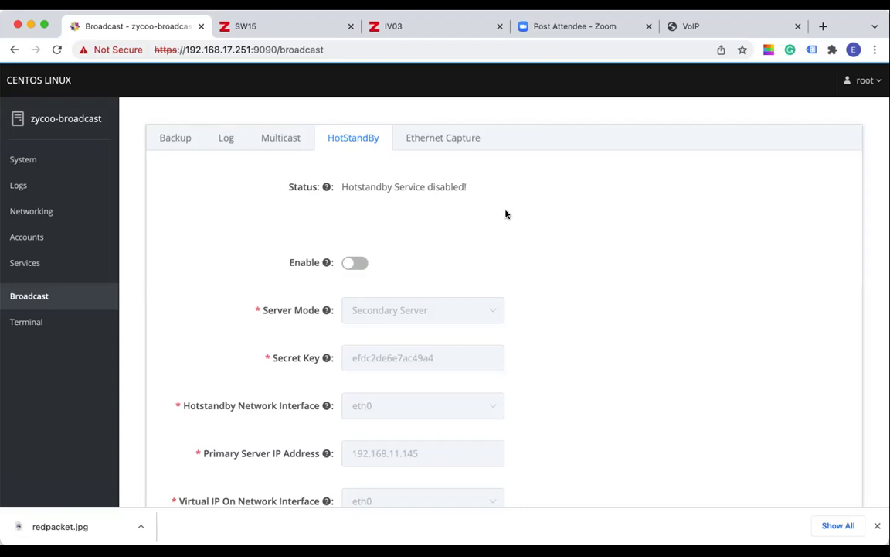
- Switch on the hot standby Enable toggle
scroll(507, 215, down, 3)
scroll(505, 213, up, 2)
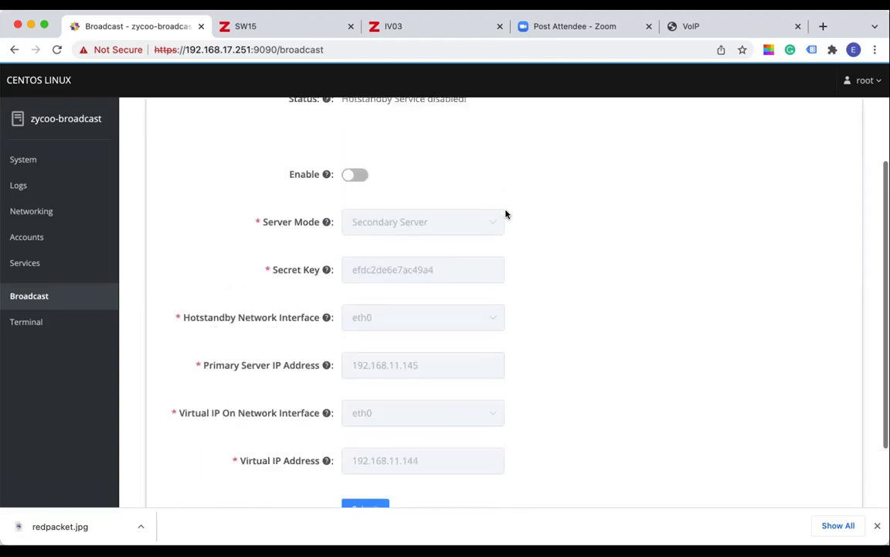
scroll(345, 172, up, 1)
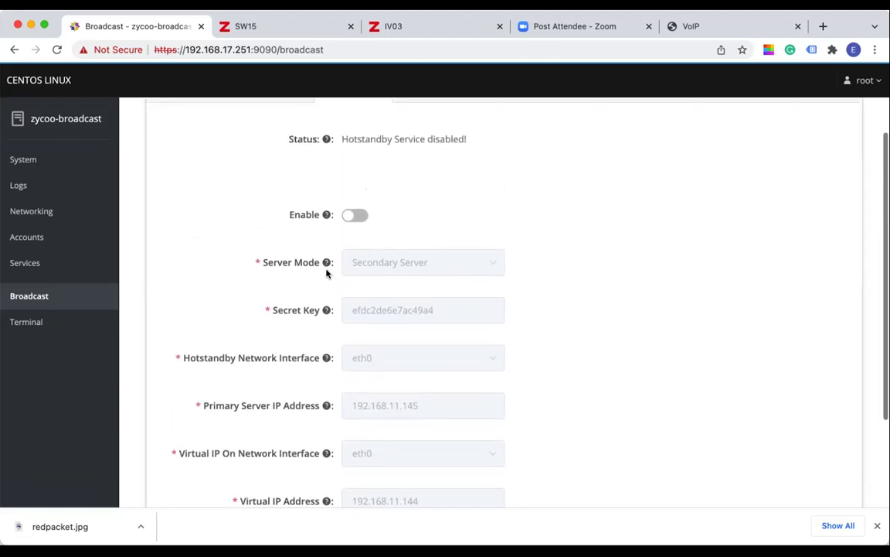
mouse_move(326, 139)
click(354, 214)
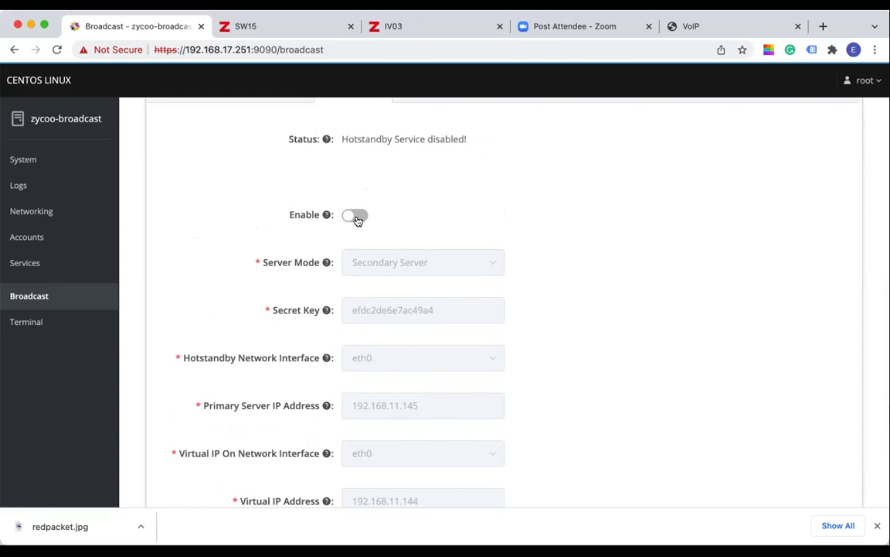
- Keep Secondary Server as the server mode and select the Secret Key field
scroll(490, 225, down, 1)
scroll(491, 225, down, 2)
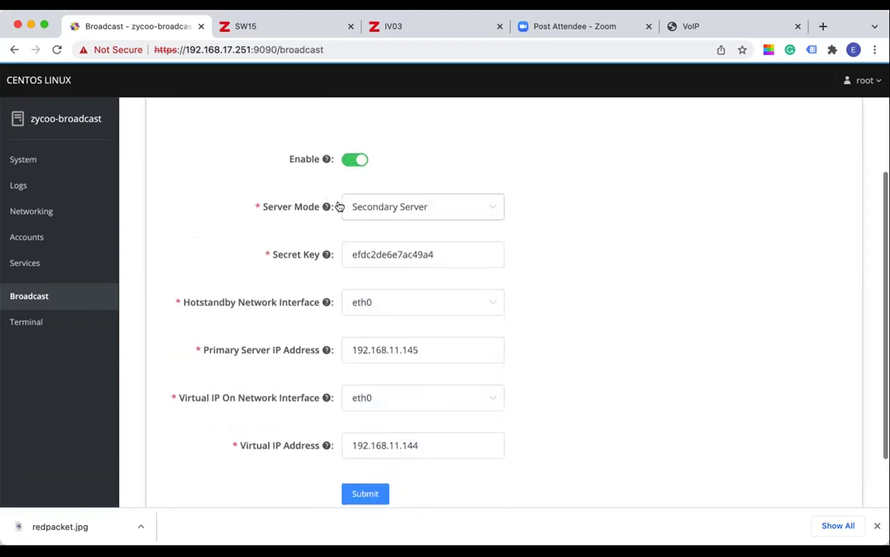
click(496, 209)
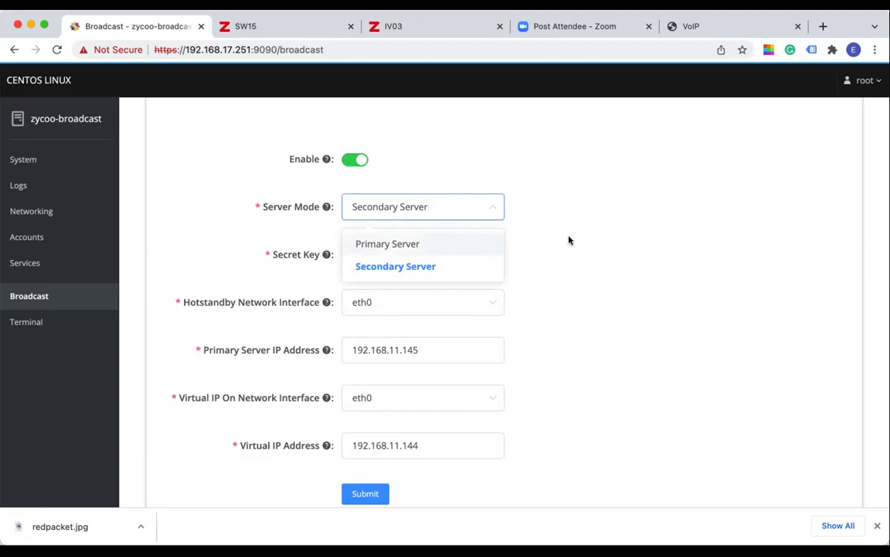
click(255, 221)
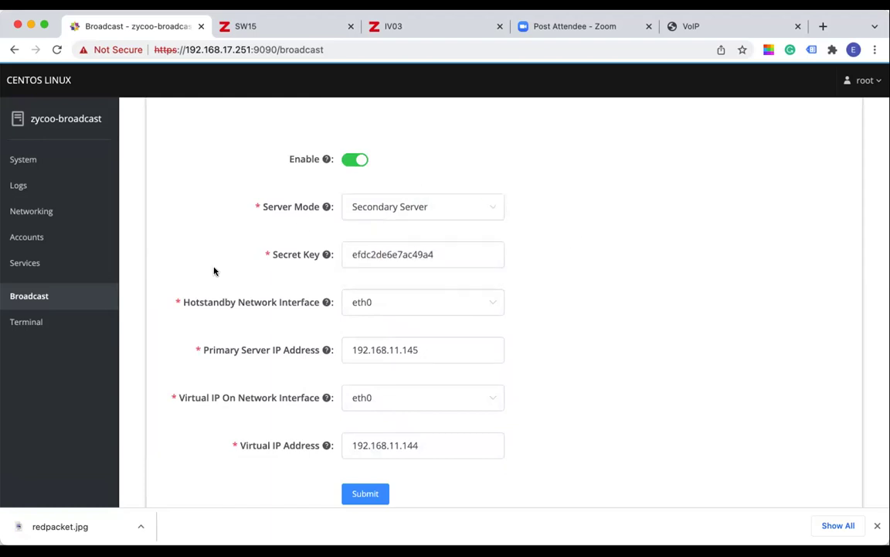
click(471, 252)
click(495, 230)
scroll(570, 442, up, 3)
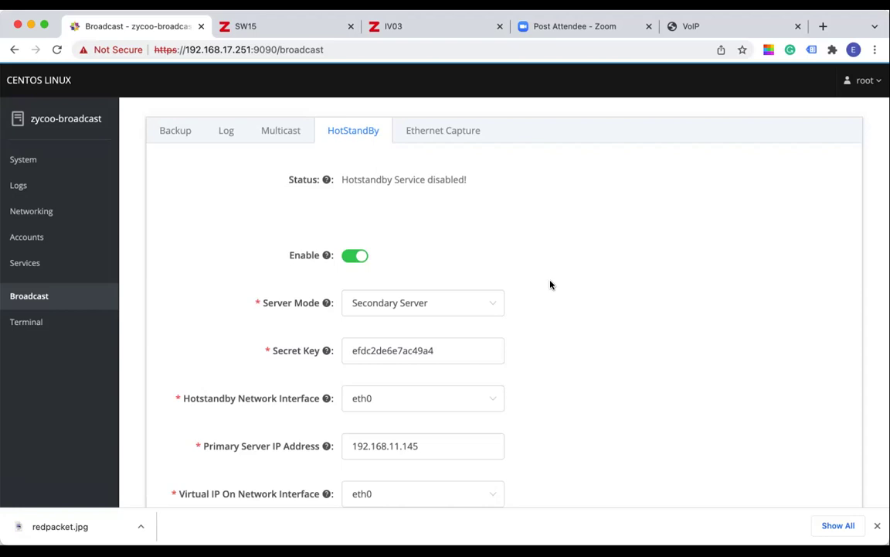
- Switch the Broadcast page from HotStandBy to the Ethernet Capture tab
scroll(551, 285, down, 1)
scroll(551, 284, up, 2)
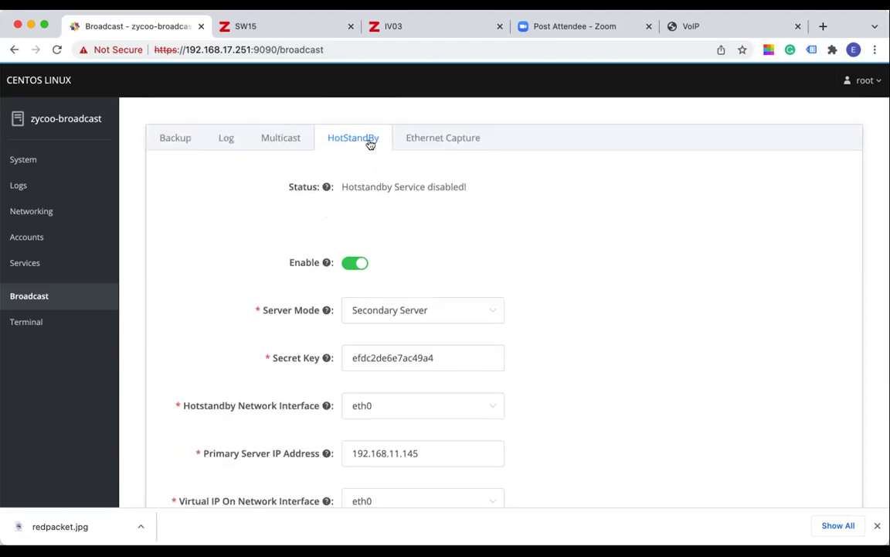
click(464, 144)
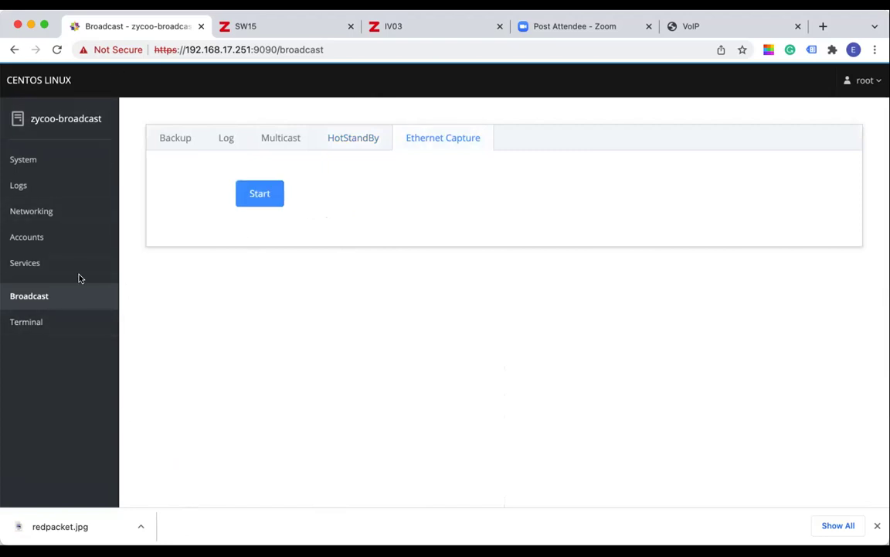
- Open and reload Logs, scroll through the January 21, 2022 errors, then select the address bar
click(75, 195)
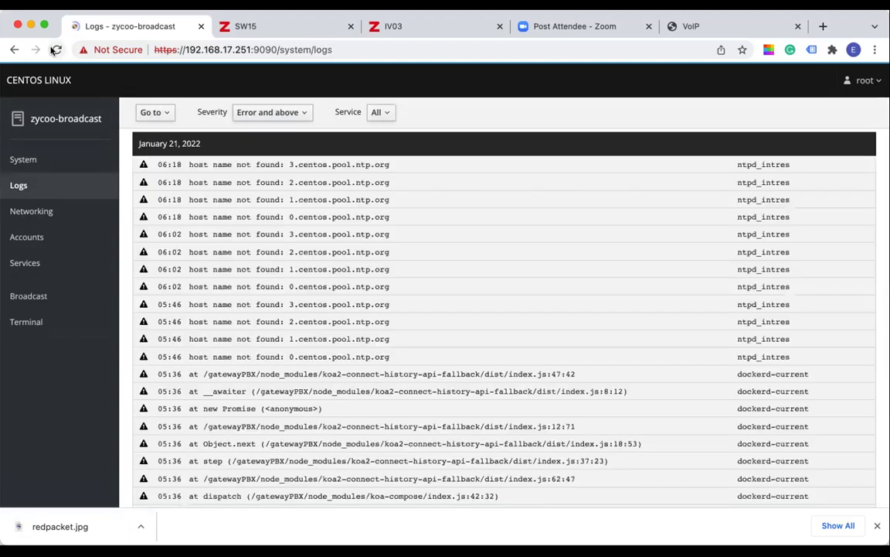
click(54, 50)
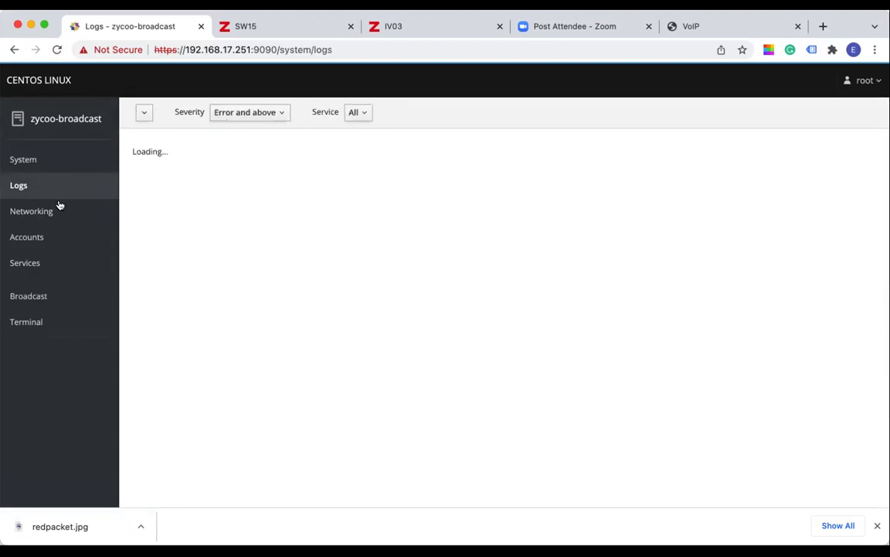
scroll(296, 330, down, 15)
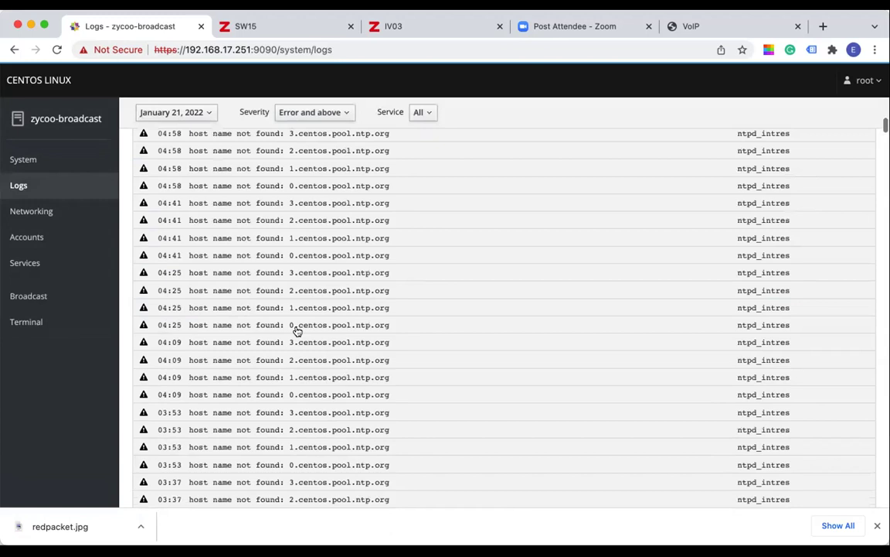
scroll(296, 330, up, 15)
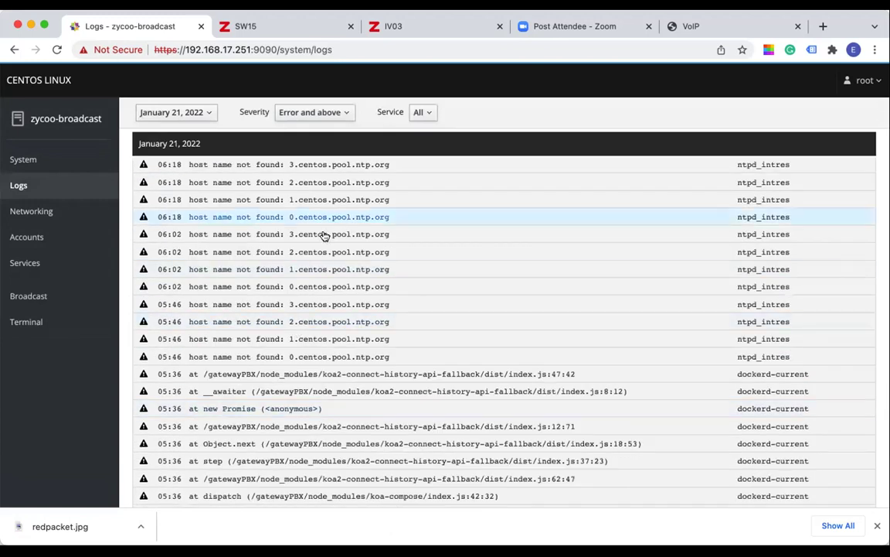
scroll(398, 346, down, 5)
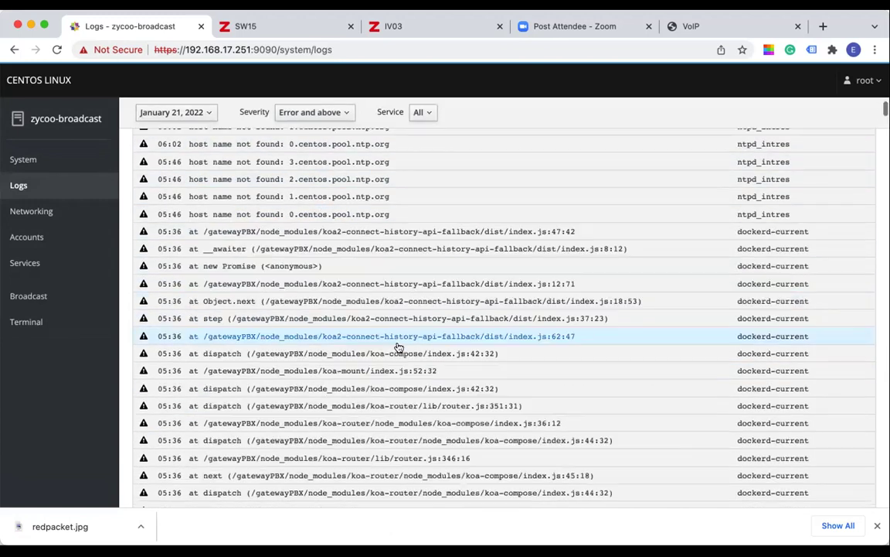
scroll(436, 265, down, 10)
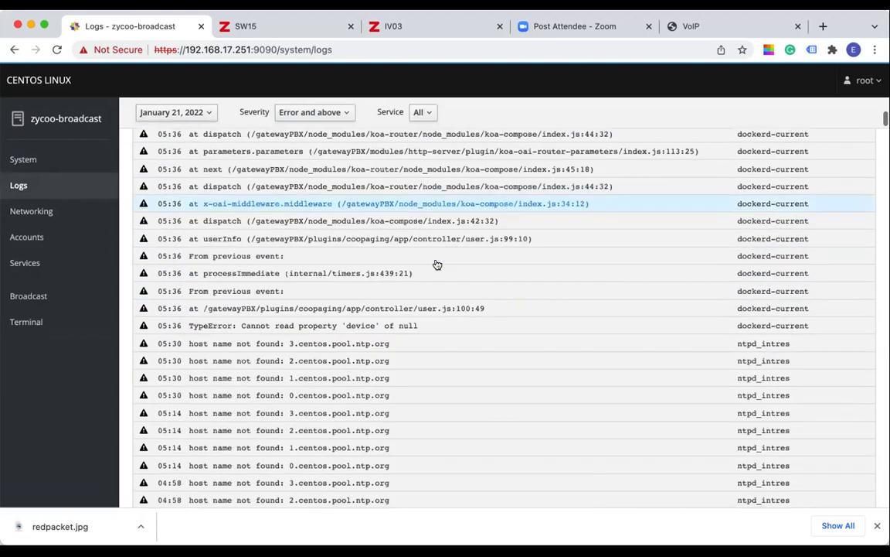
scroll(436, 263, down, 10)
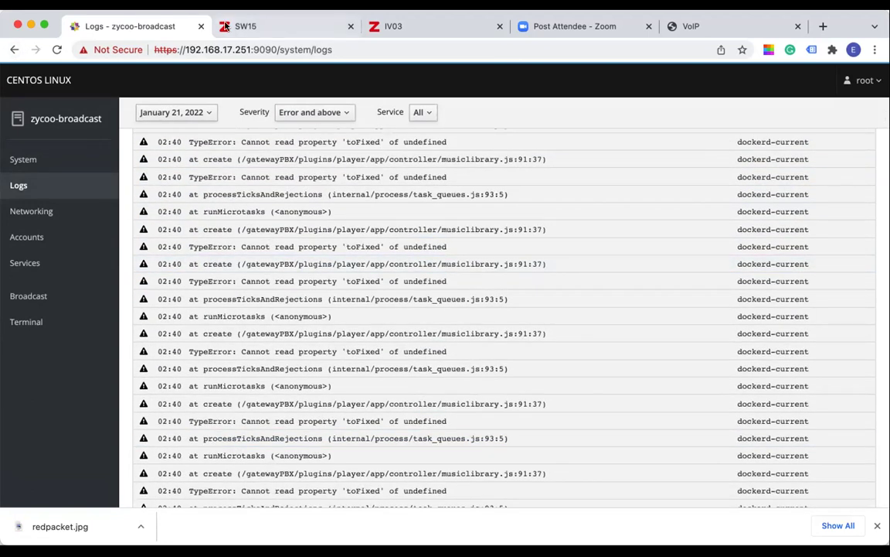
click(245, 49)
click(250, 49)
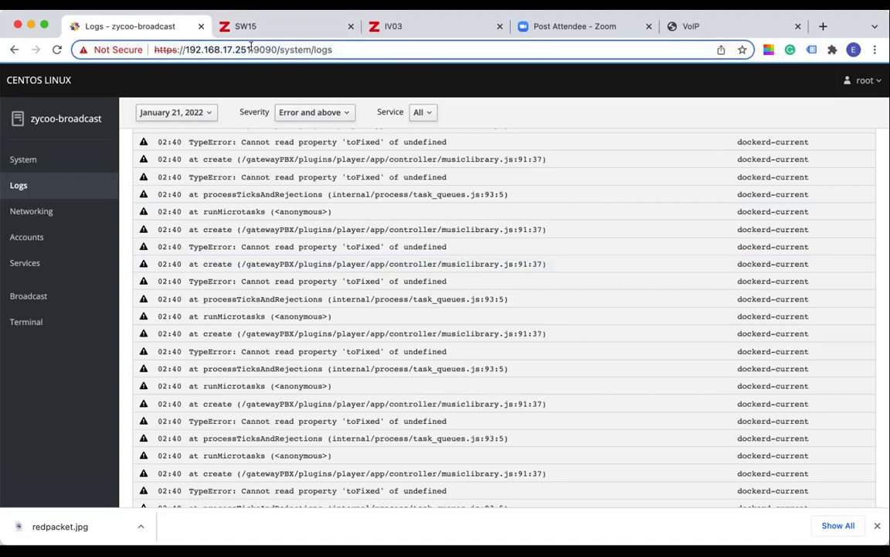
- Strip ':9090/system/logs' from the server address and load the IP Audio Center dashboard
drag(251, 49, 403, 48)
key(BackSpace)
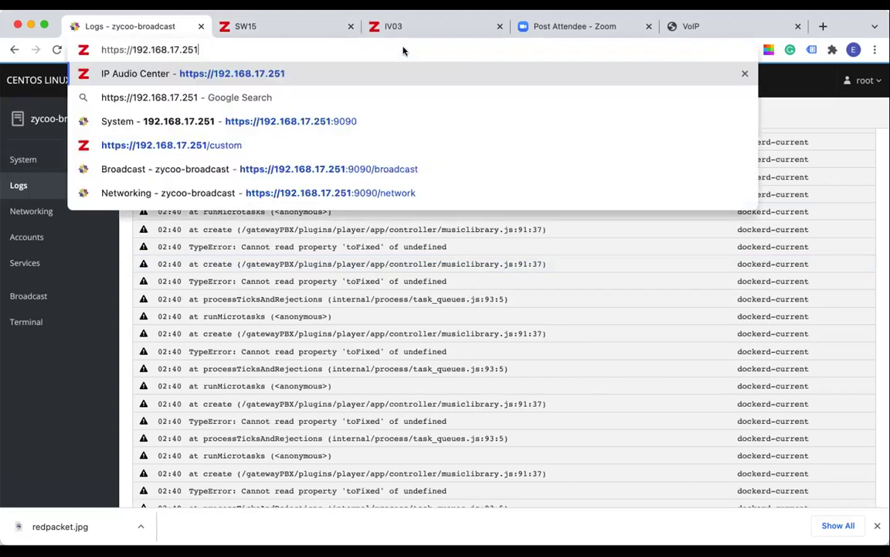
key(Return)
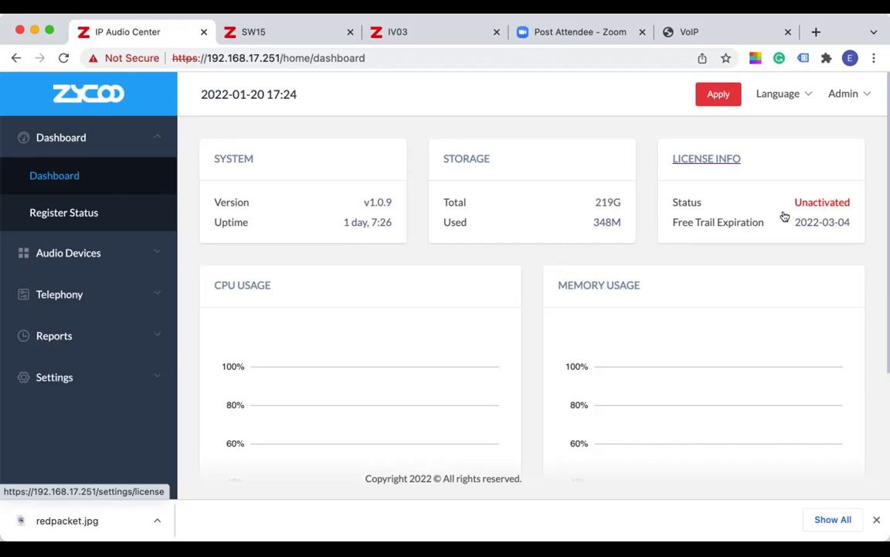
- Open Settings > License and review the licence request form
scroll(41, 322, down, 1)
click(115, 374)
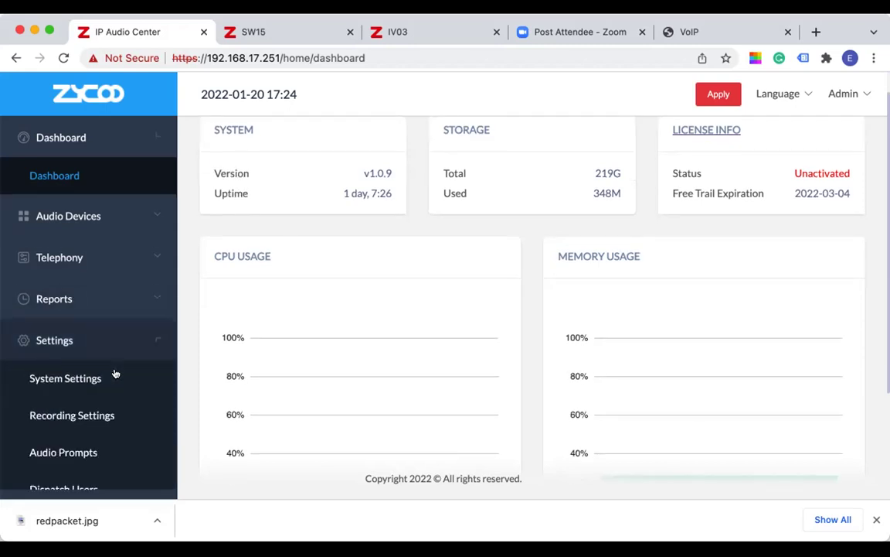
scroll(54, 456, down, 3)
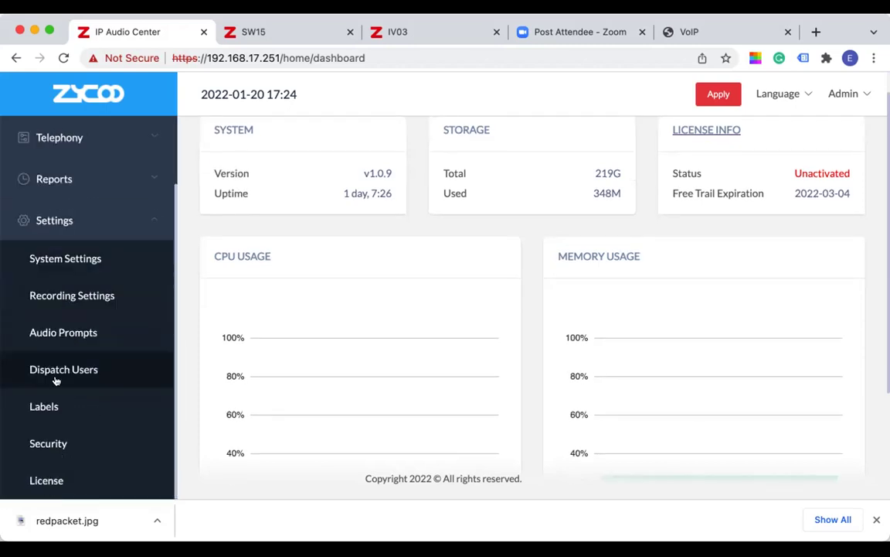
click(76, 481)
scroll(313, 286, down, 4)
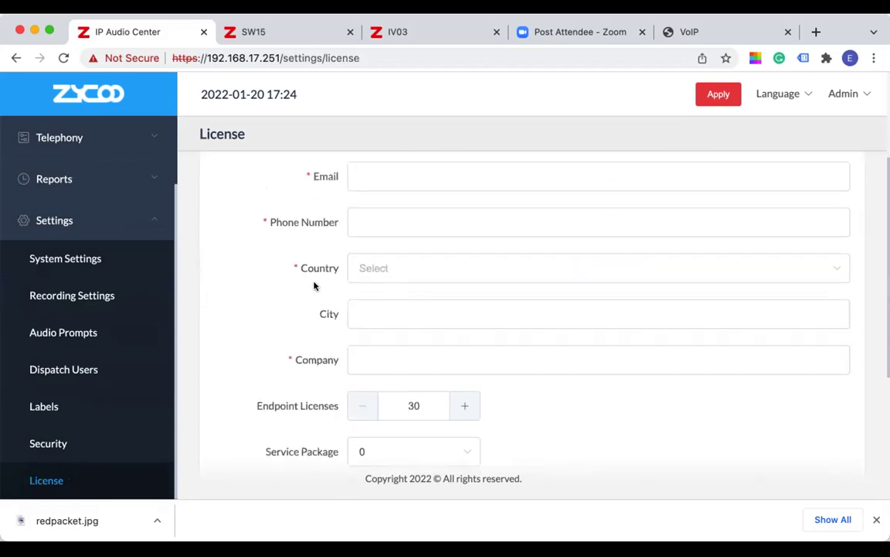
scroll(346, 213, up, 2)
click(392, 219)
click(276, 269)
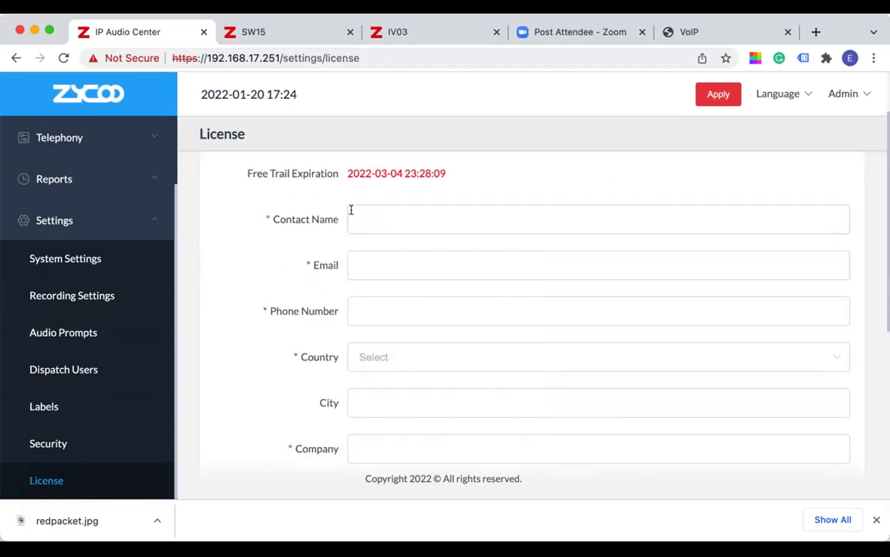
scroll(291, 232, down, 1)
scroll(291, 232, up, 1)
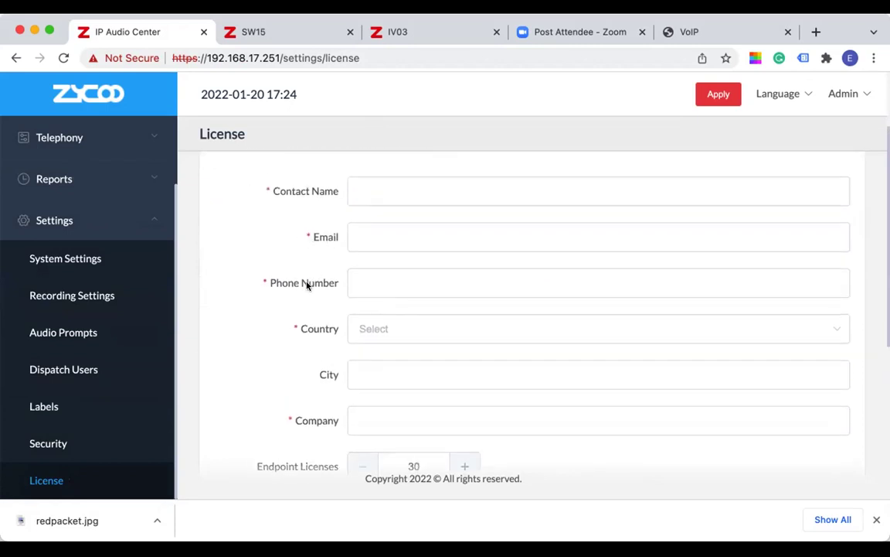
scroll(309, 333, down, 2)
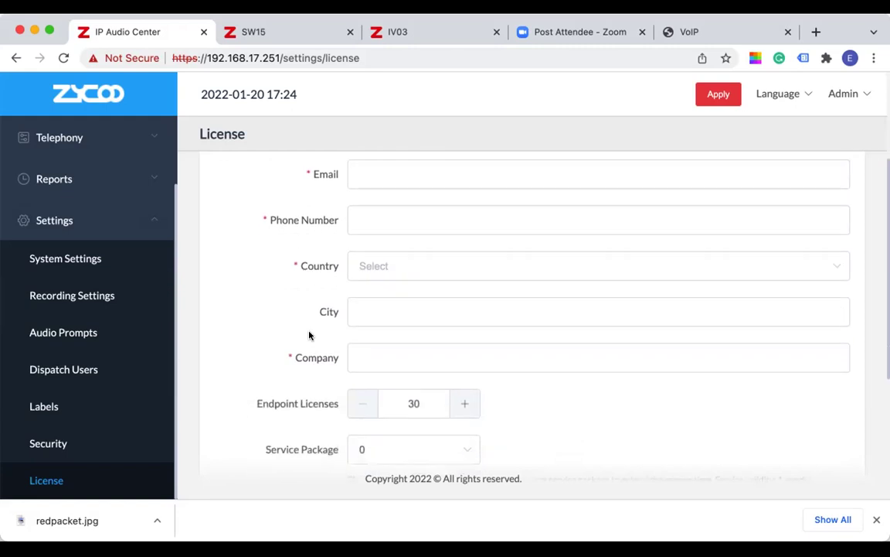
scroll(309, 376, down, 3)
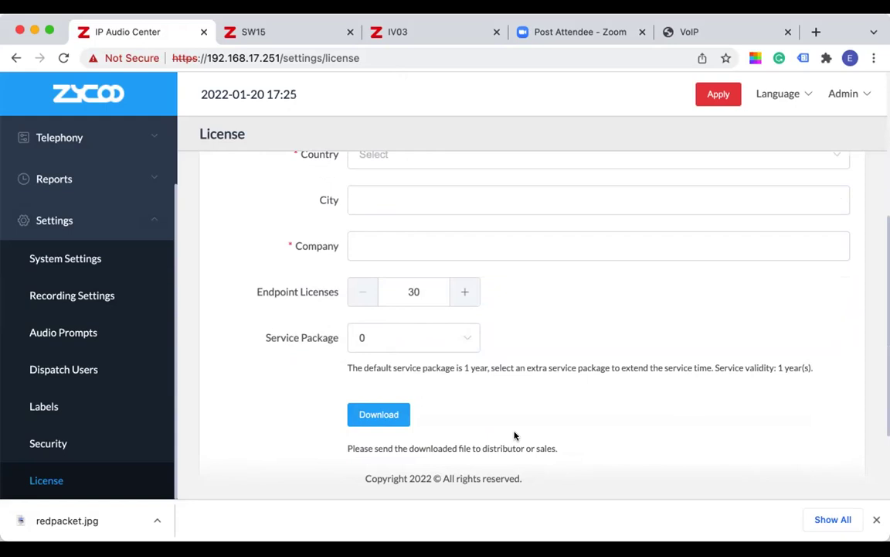
scroll(515, 434, down, 3)
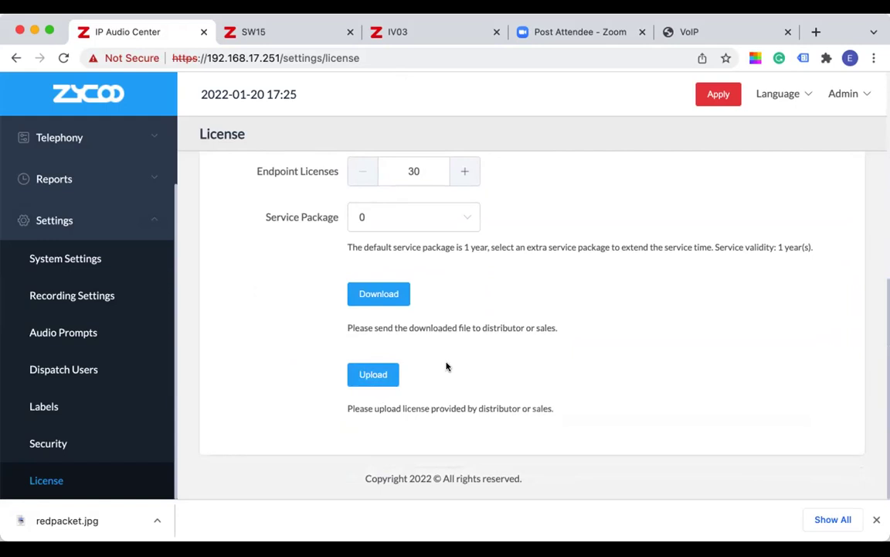
scroll(446, 367, up, 3)
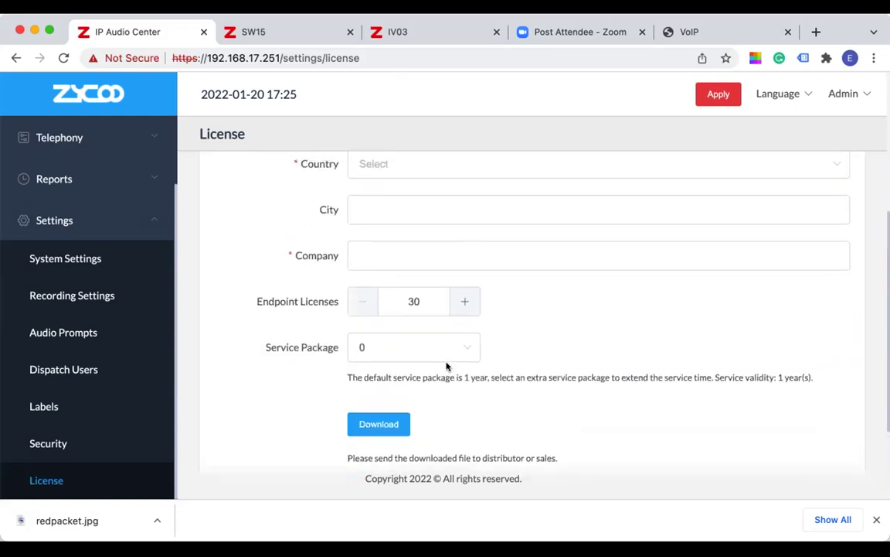
- Change the requested Endpoint Licenses from 30 to 100
drag(427, 301, 363, 304)
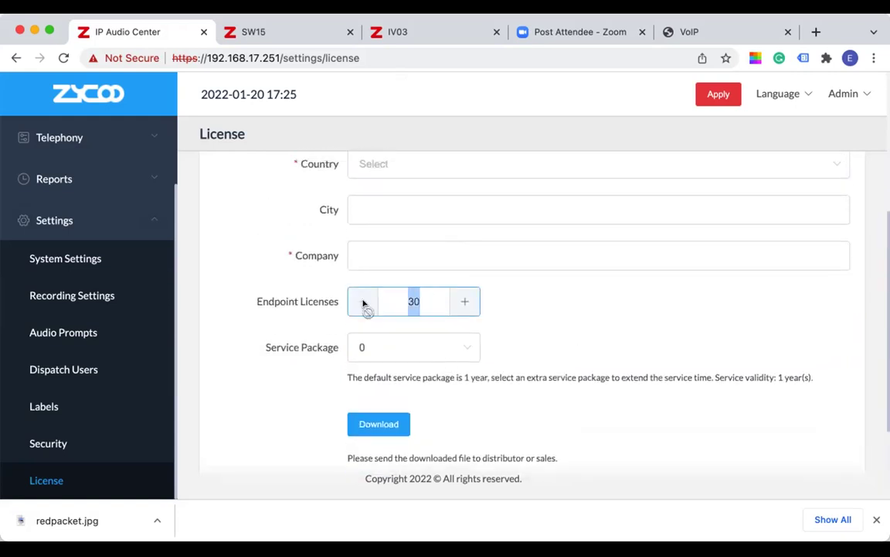
text(100)
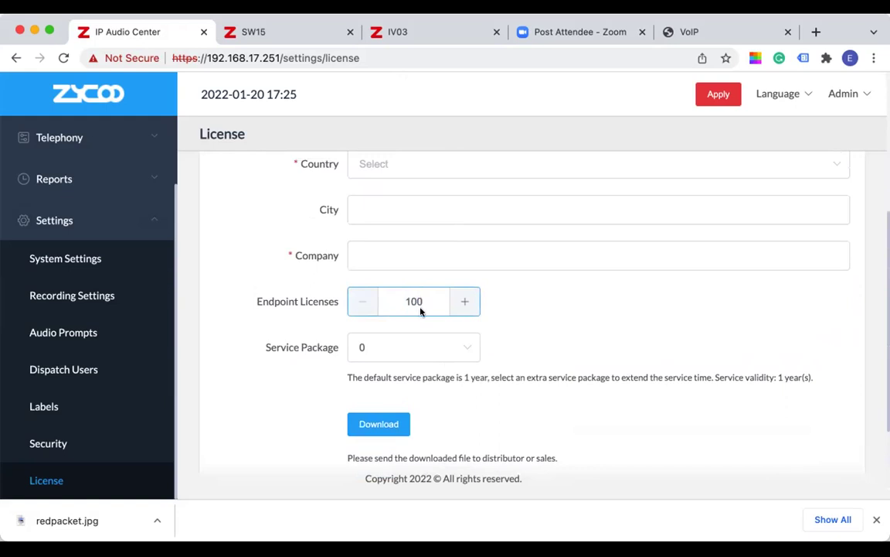
click(535, 316)
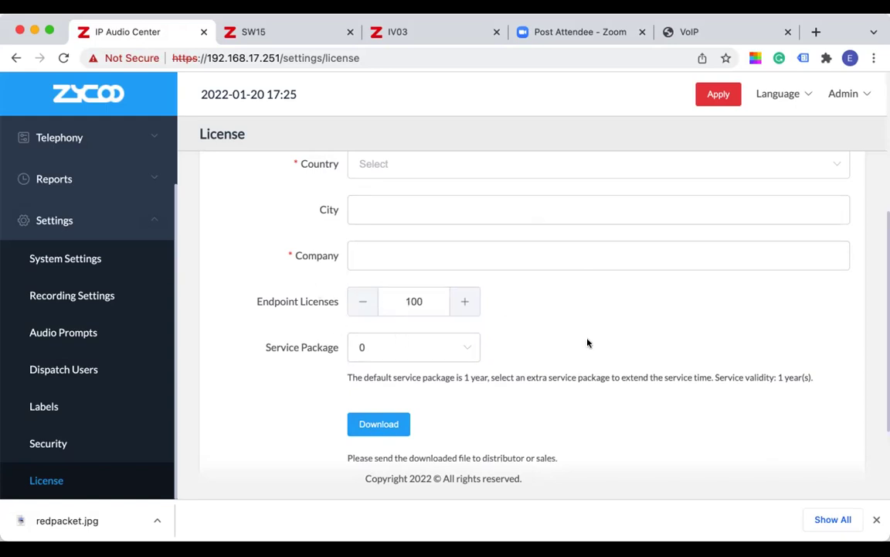
scroll(587, 342, down, 2)
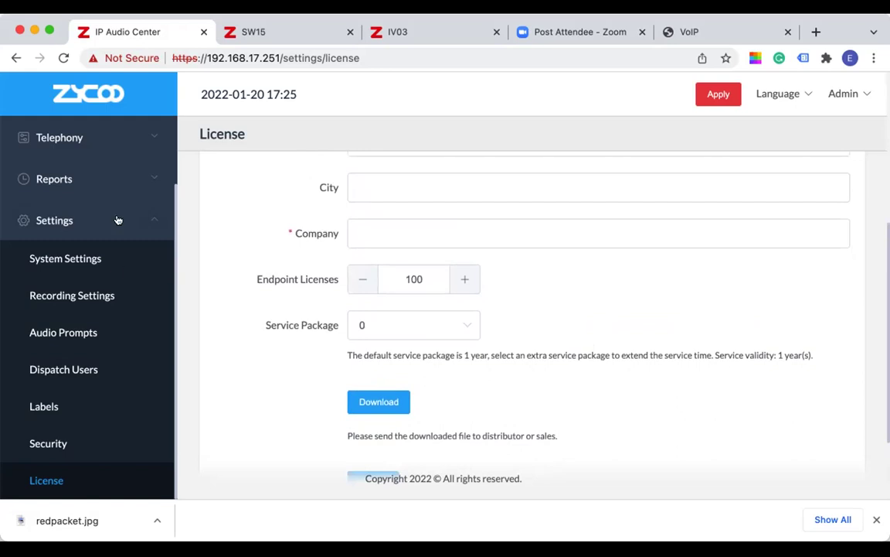
scroll(105, 407, down, 3)
scroll(106, 406, up, 3)
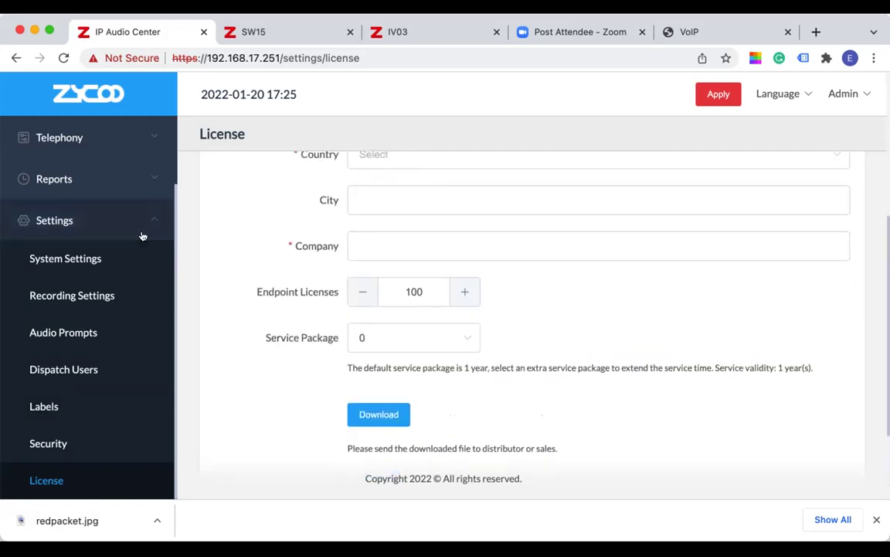
click(143, 224)
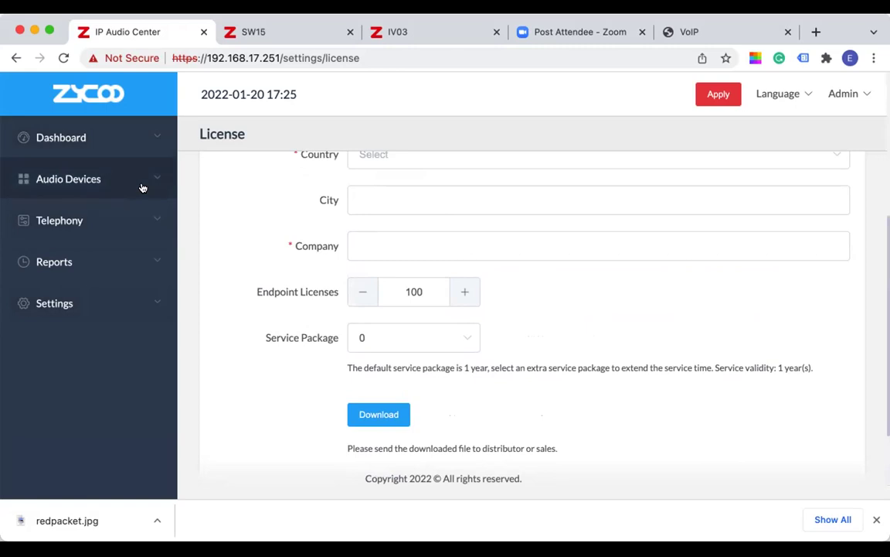
- Expand Audio Devices in the sidebar and go to the empty SIP Accounts list
click(145, 182)
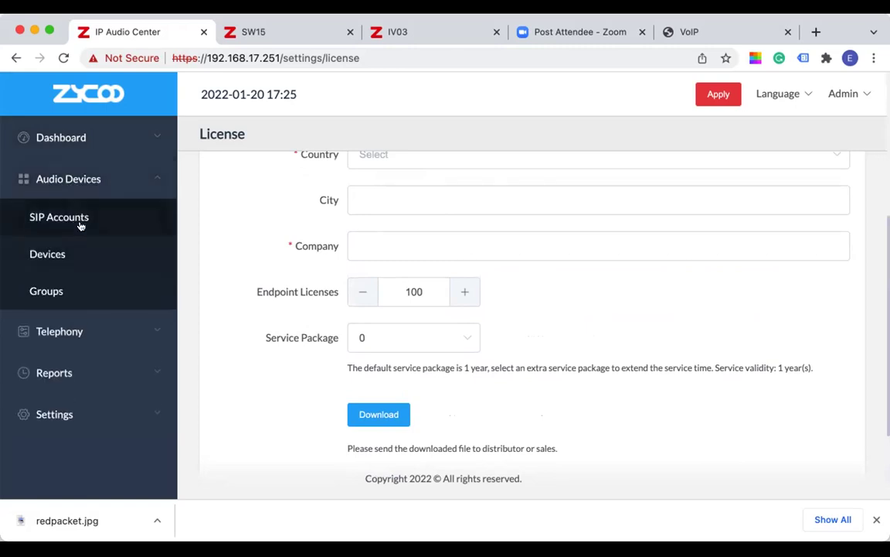
click(81, 221)
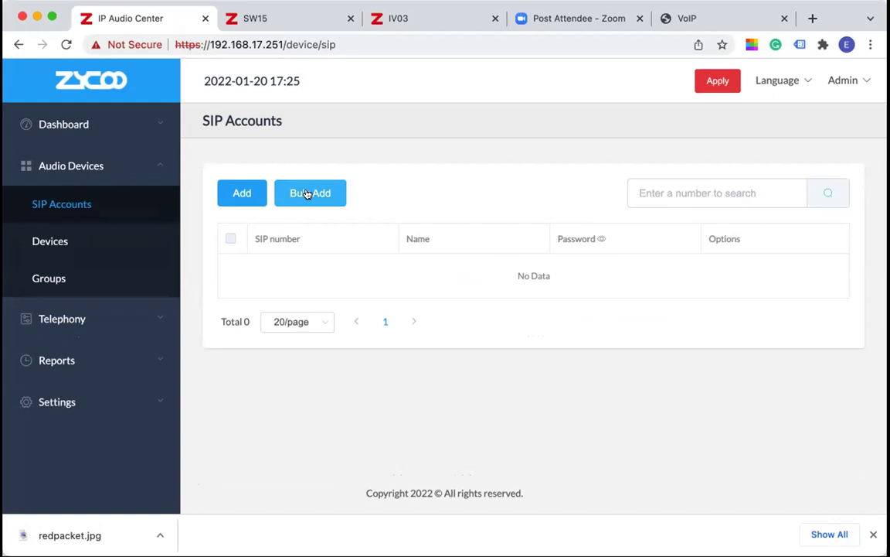
- In Bulk Add, set amount 5 from 1001, enter a shared account password, and enable video
click(307, 194)
click(378, 251)
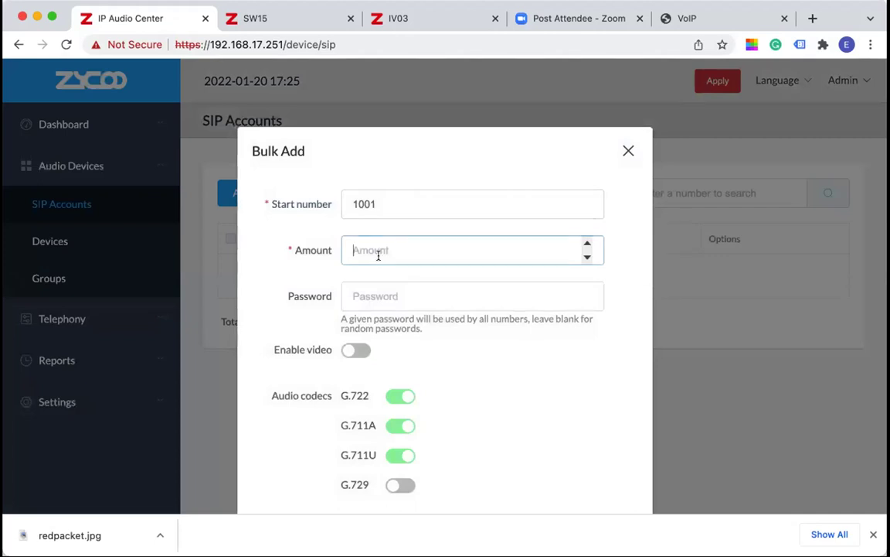
text(5)
scroll(410, 332, down, 1)
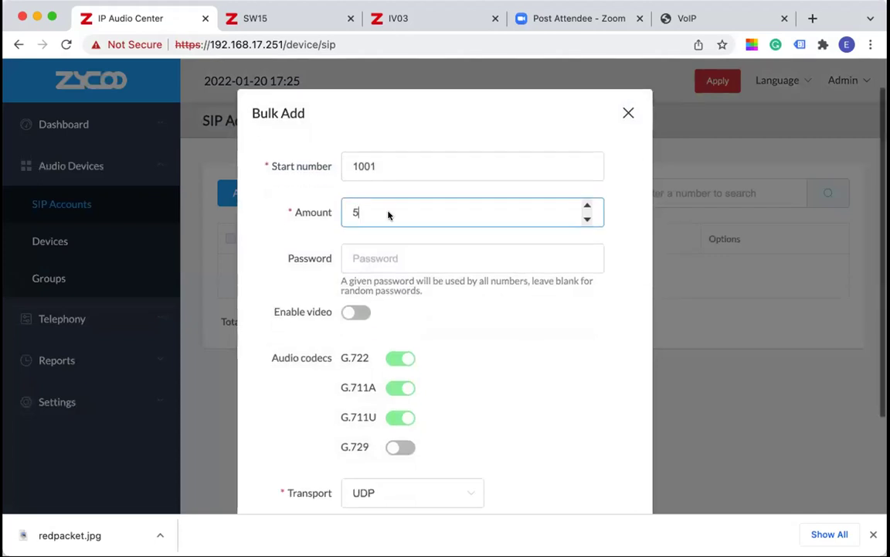
click(400, 250)
click(590, 258)
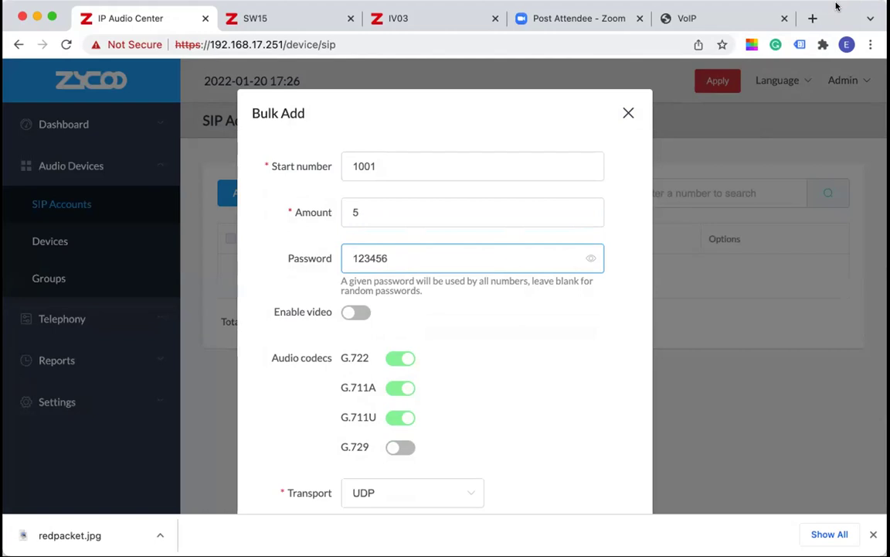
click(351, 313)
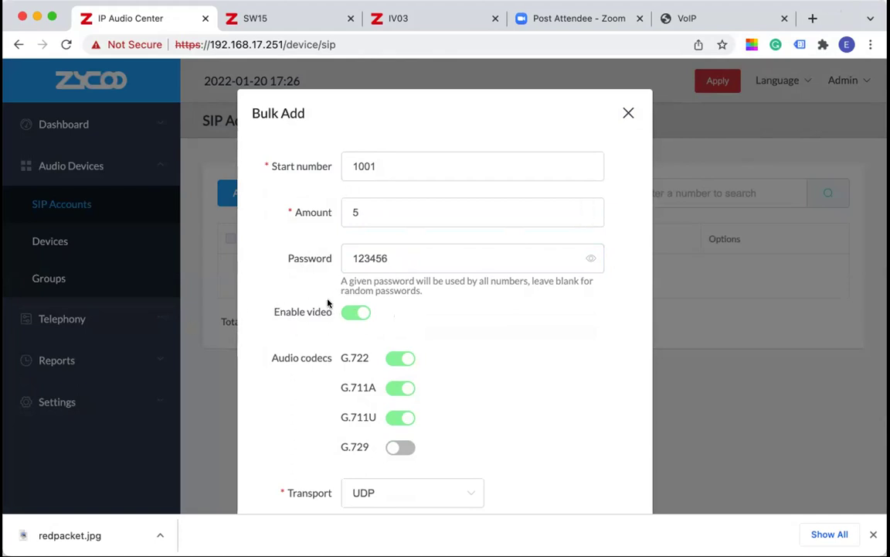
scroll(328, 304, down, 3)
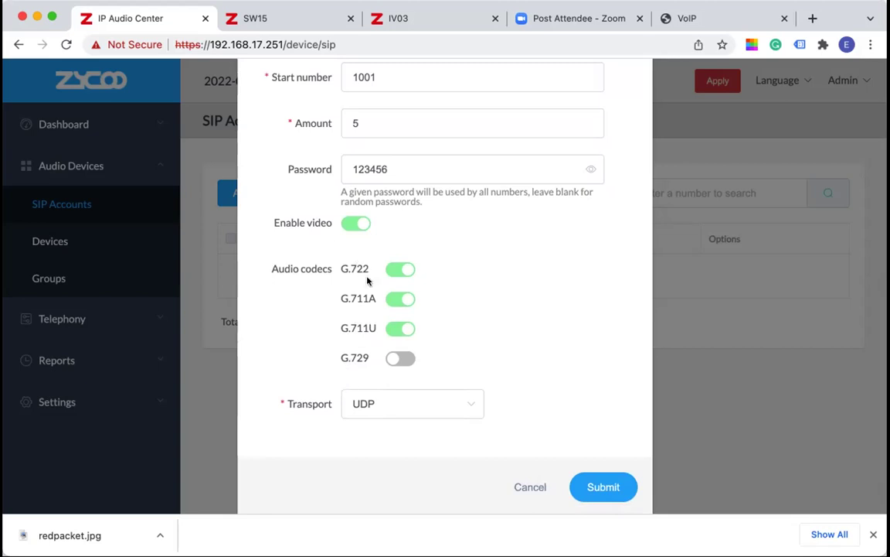
- Keep UDP transport, submit accounts 1001–1005, and apply the new configuration
scroll(491, 320, up, 1)
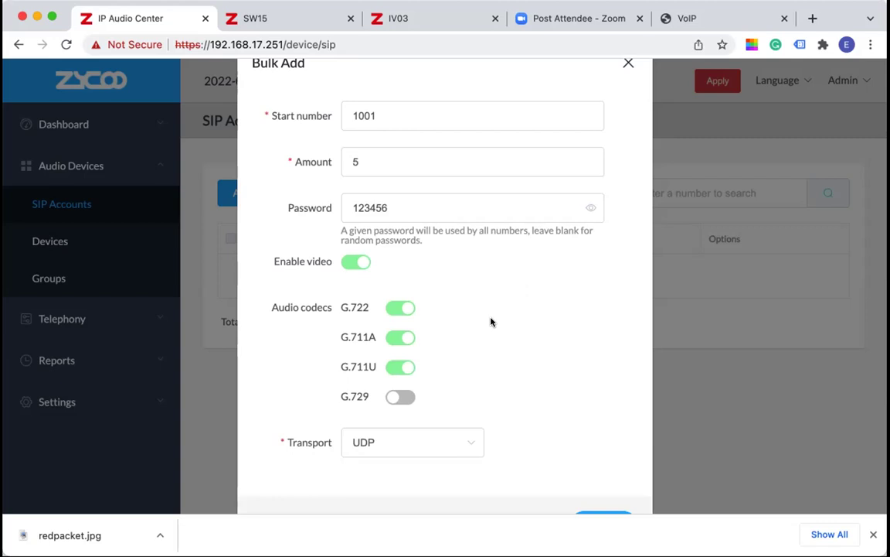
scroll(491, 321, down, 2)
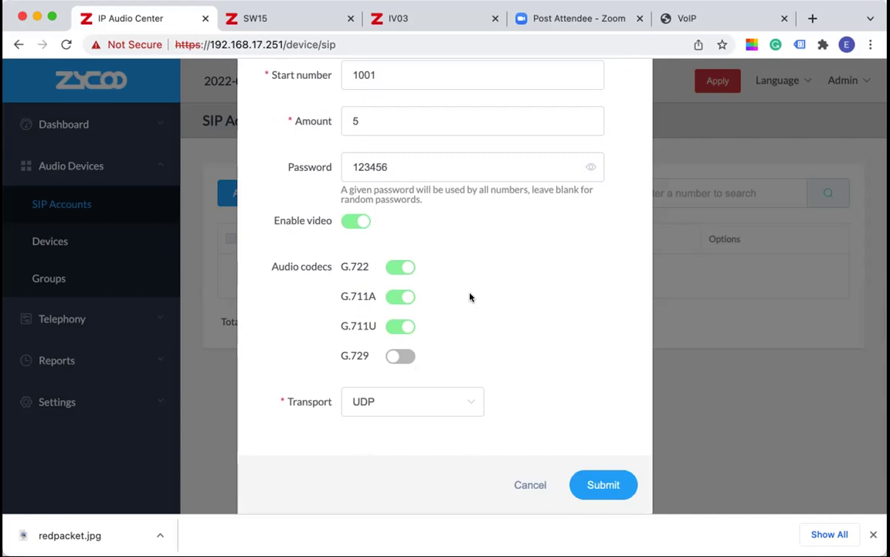
scroll(429, 392, down, 1)
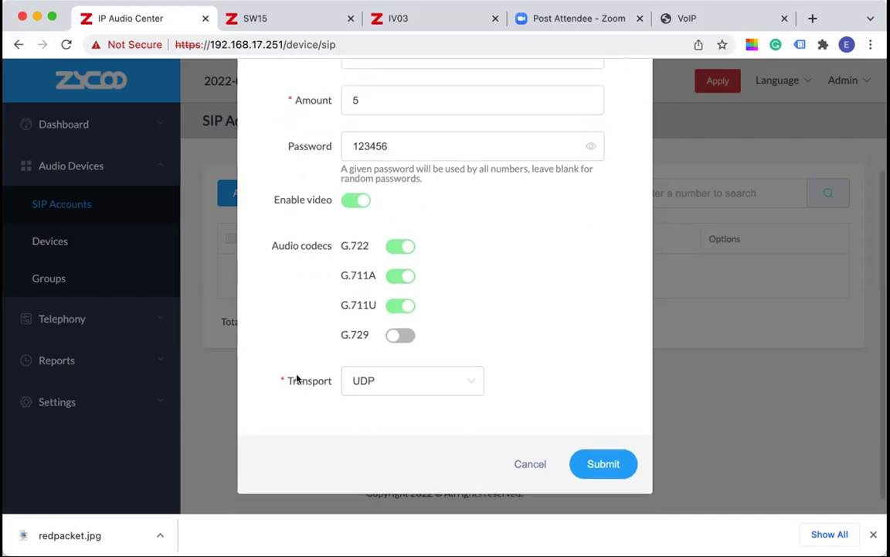
click(382, 382)
click(295, 388)
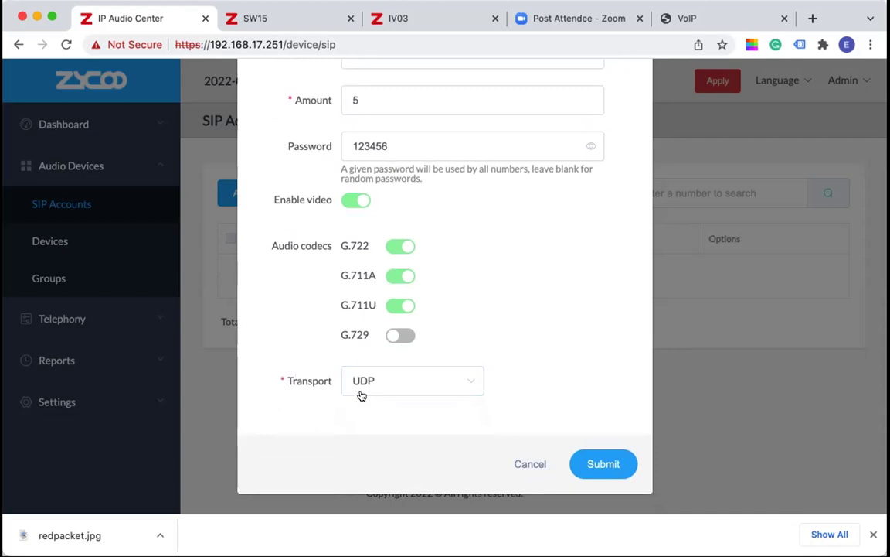
click(426, 389)
click(543, 356)
click(611, 465)
click(727, 91)
- Close the 'Done! Updated!' notice once applying finishes
click(853, 135)
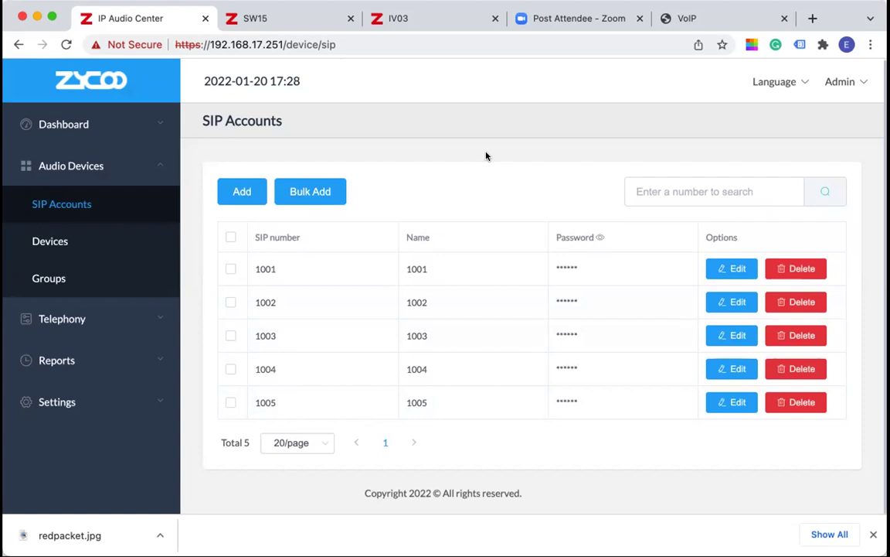
- Switch to the SW15 browser tab and show its Device Info page
click(270, 20)
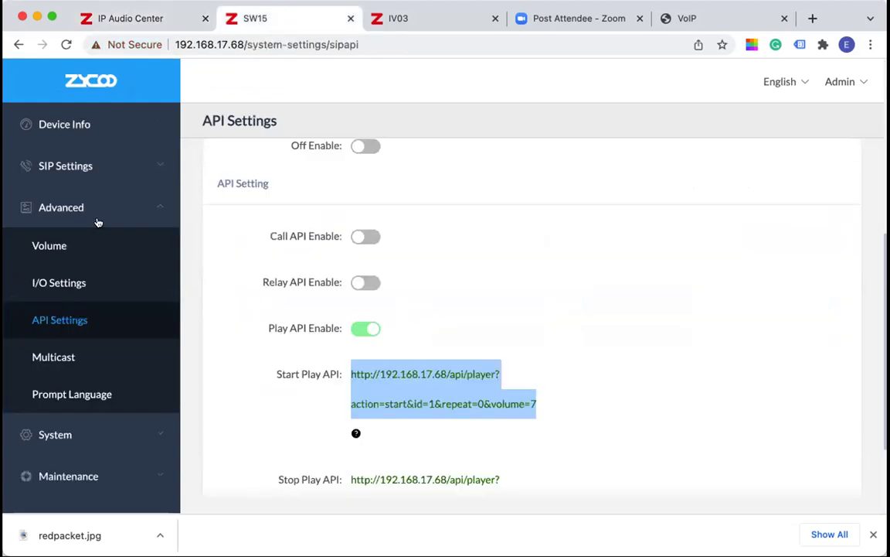
scroll(97, 193, up, 5)
click(116, 130)
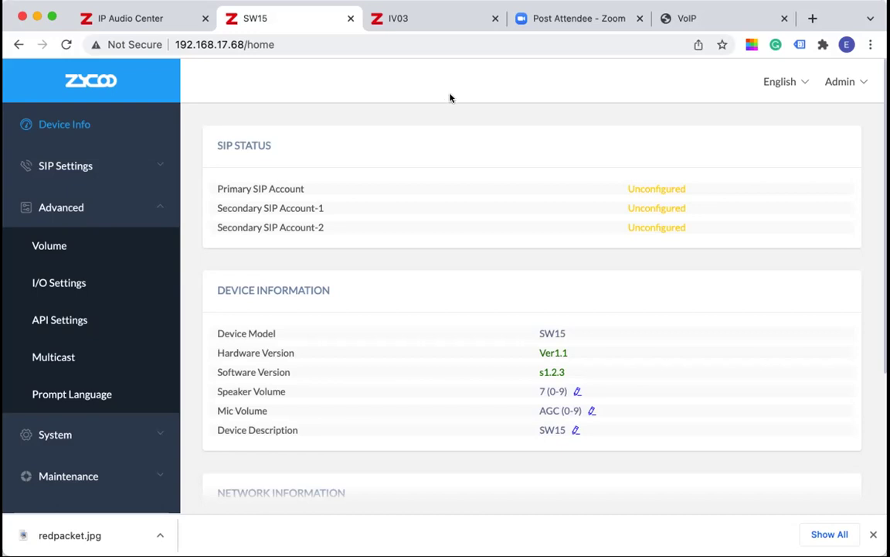
- Scroll the SW15 Device Info page to check model, hardware version and volume settings
scroll(457, 348, down, 1)
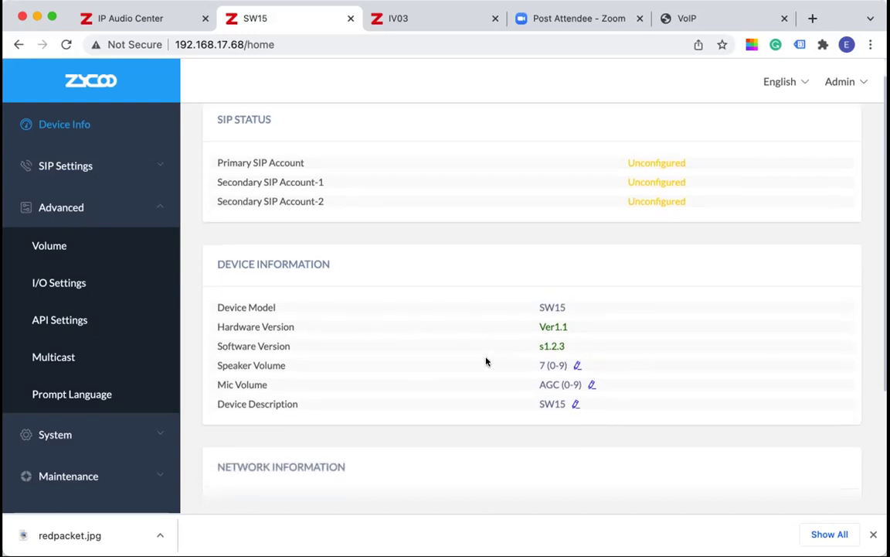
scroll(640, 227, up, 1)
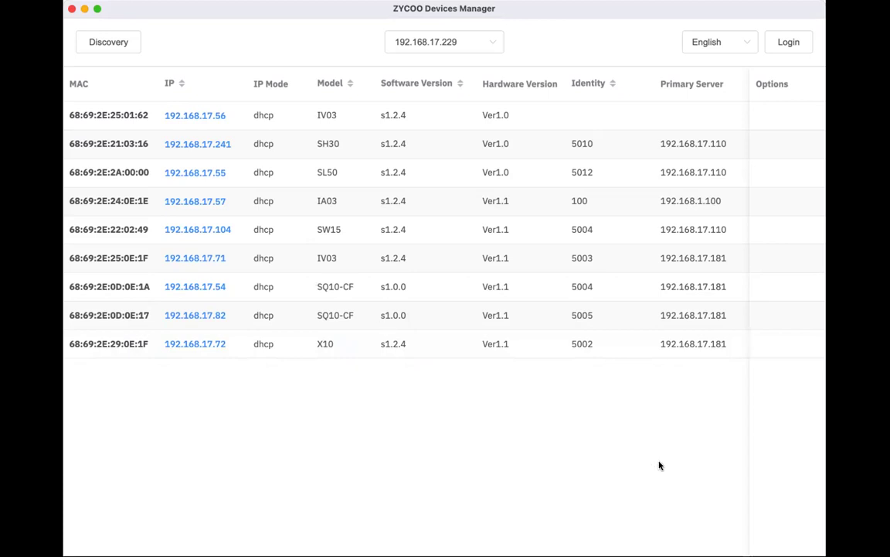
- Switch from ZYCOO Devices Manager back to Chrome with the SW15 page
key(super+Tab)
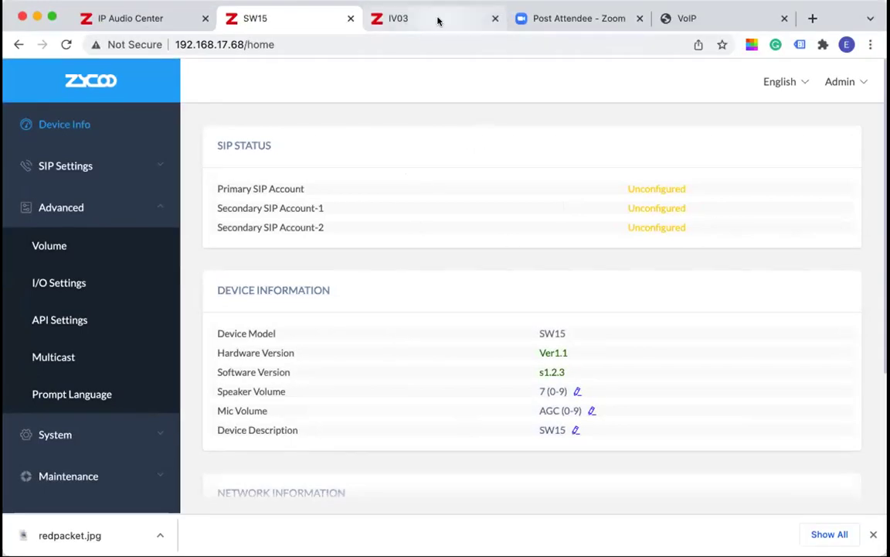
- Open the IV03's Device Info and highlight its software version s1.2.4
click(411, 16)
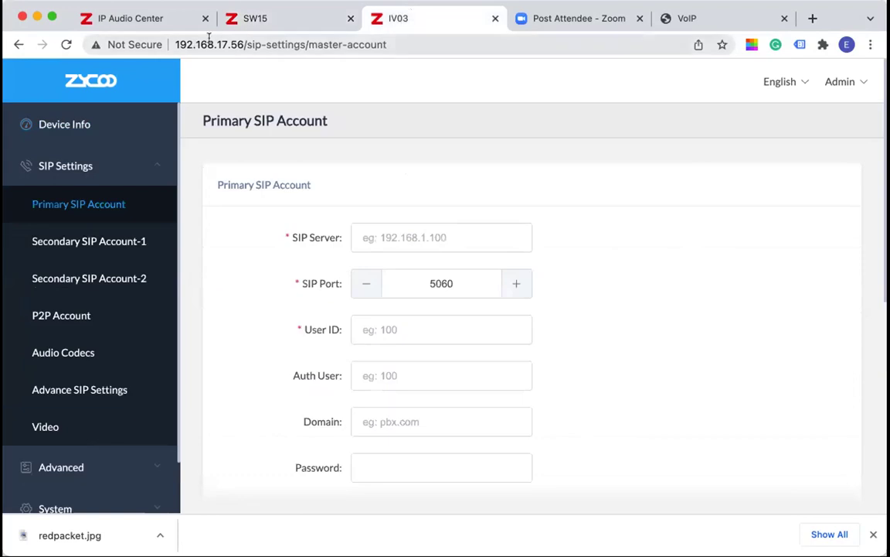
click(124, 124)
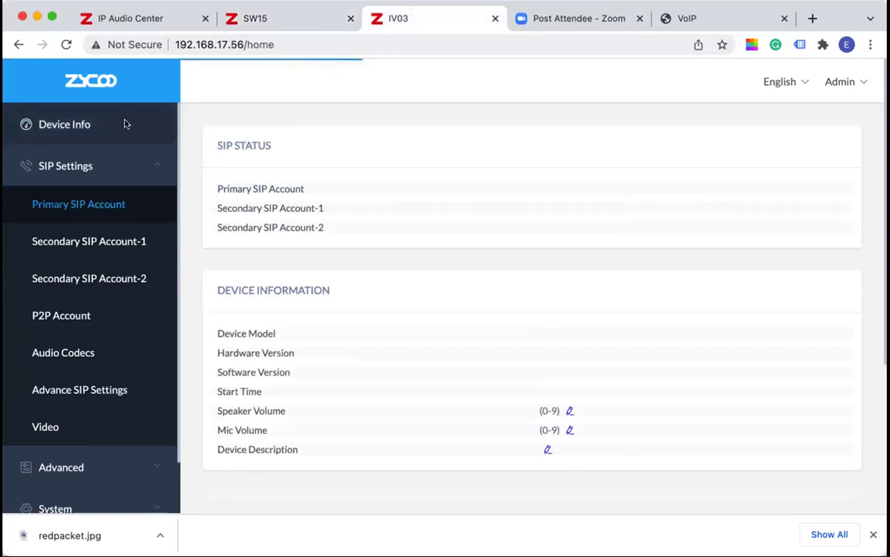
scroll(502, 331, down, 2)
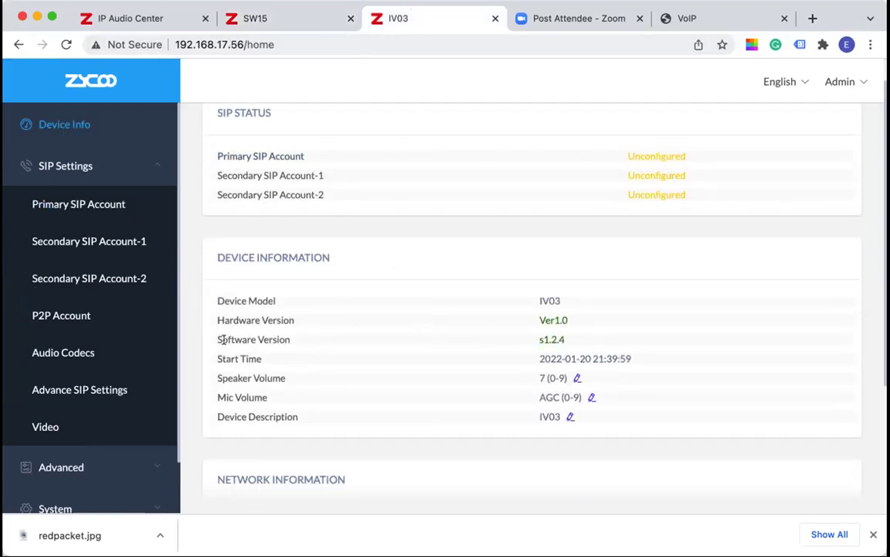
drag(214, 340, 404, 344)
drag(534, 343, 558, 340)
click(587, 353)
- Highlight the SW15's software version s1.2.3, then expand its SIP Settings menu
click(285, 14)
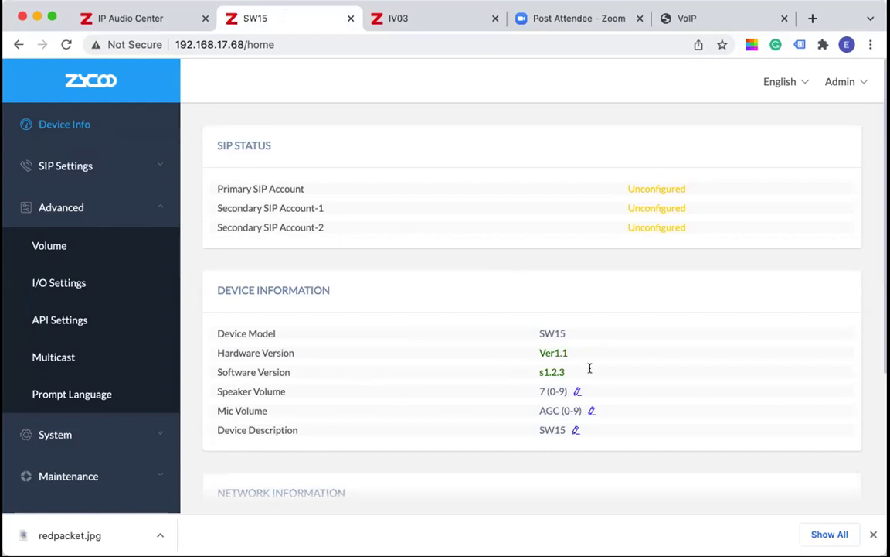
triple_click(254, 372)
click(516, 372)
drag(523, 373, 574, 374)
click(604, 375)
scroll(394, 373, down, 5)
scroll(393, 373, up, 3)
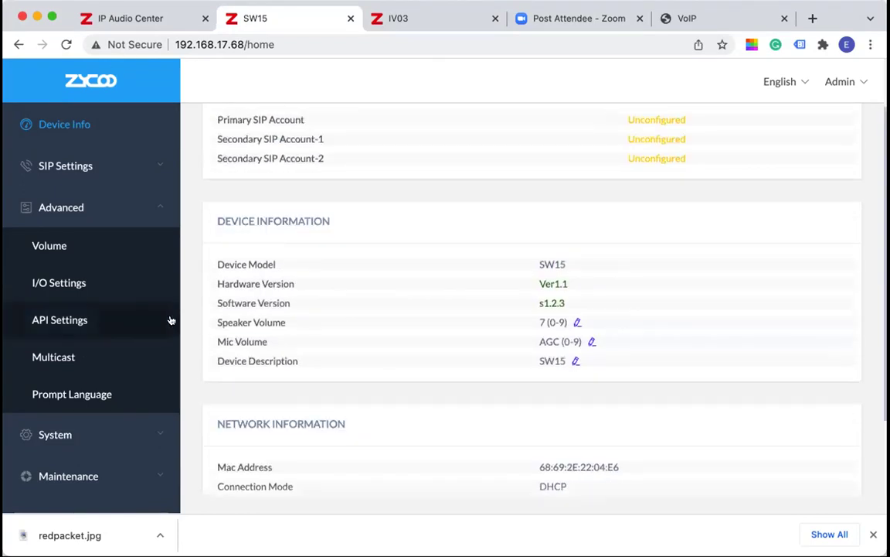
click(110, 168)
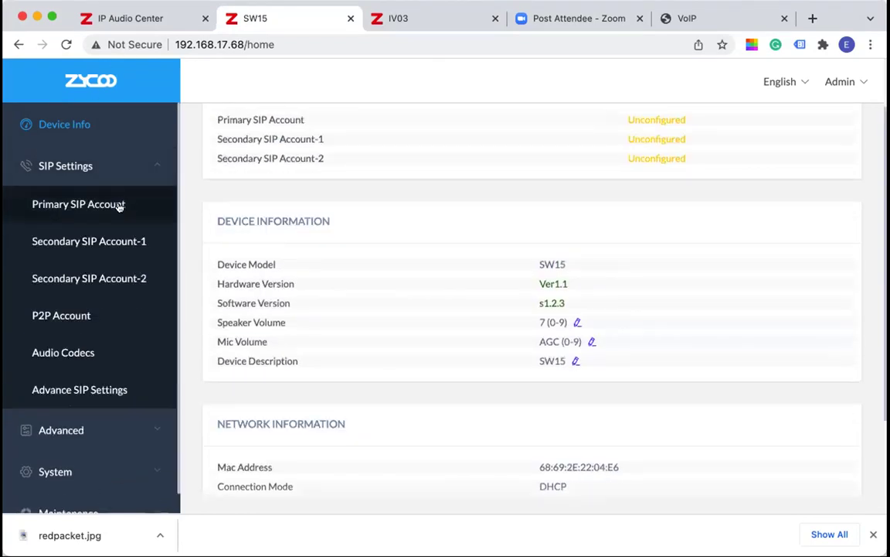
- Set the Primary SIP Account's SIP server to 192.168.17.251, copied from IP Audio Center's address
click(117, 204)
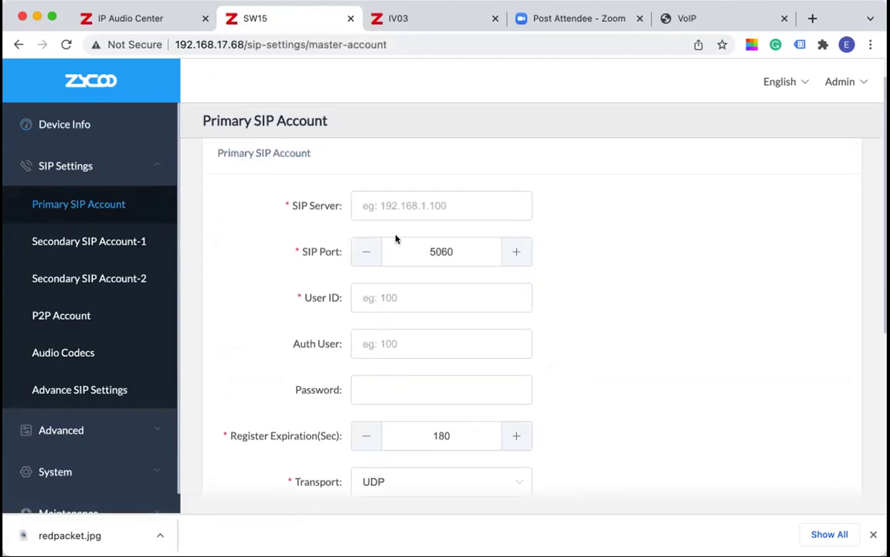
click(108, 16)
click(215, 44)
click(209, 44)
mouse_move(207, 44)
mouse_down()
mouse_move(255, 44)
mouse_move(213, 44)
mouse_up()
click(284, 44)
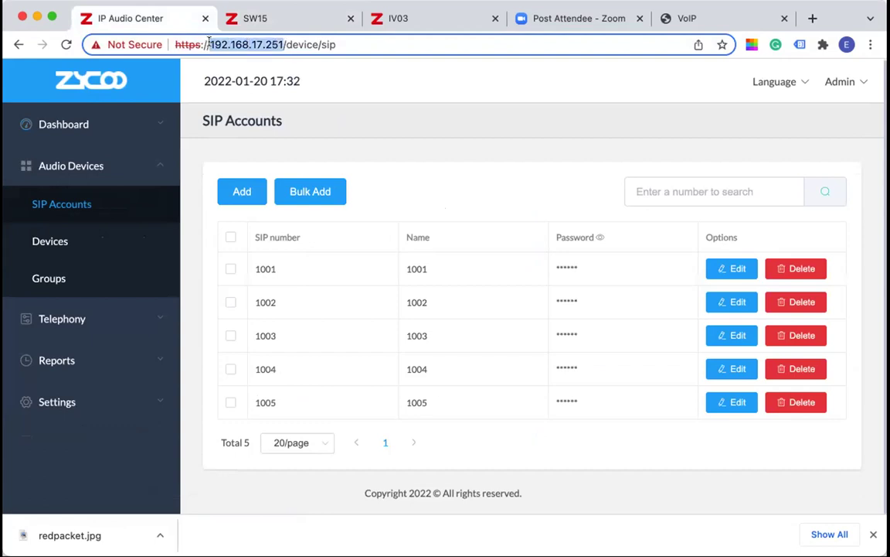
click(298, 14)
click(433, 203)
text(192.168.17.251)
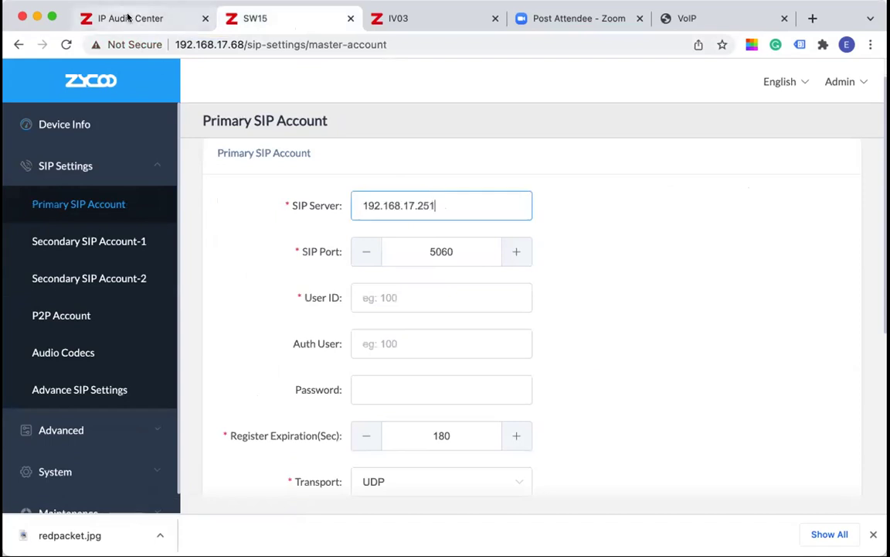
click(132, 17)
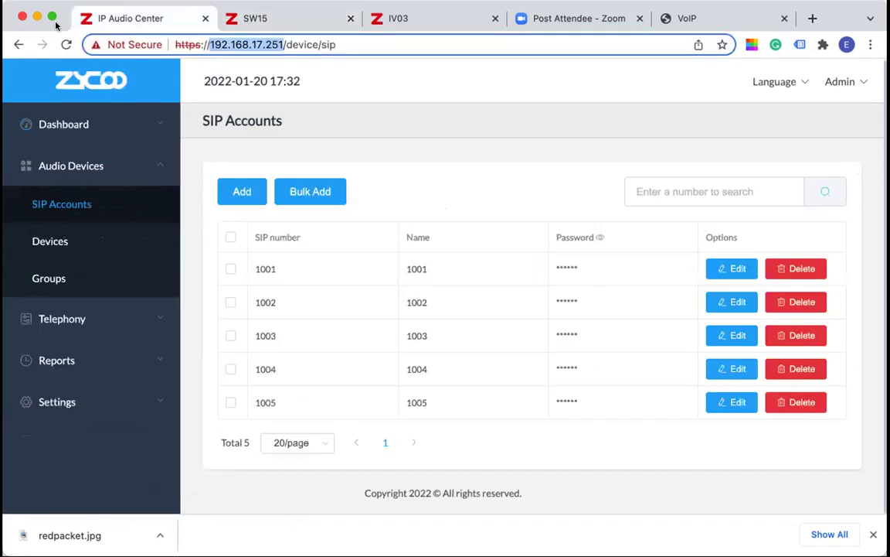
click(103, 241)
click(80, 215)
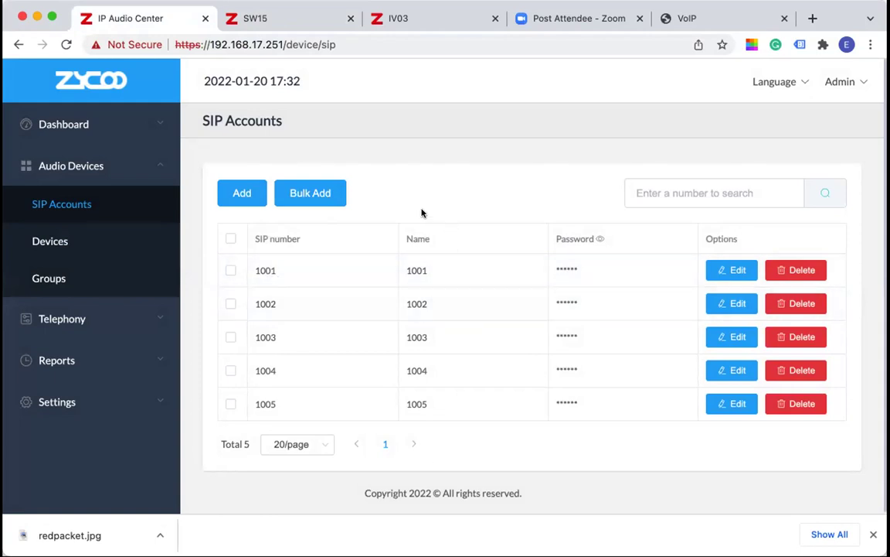
click(294, 18)
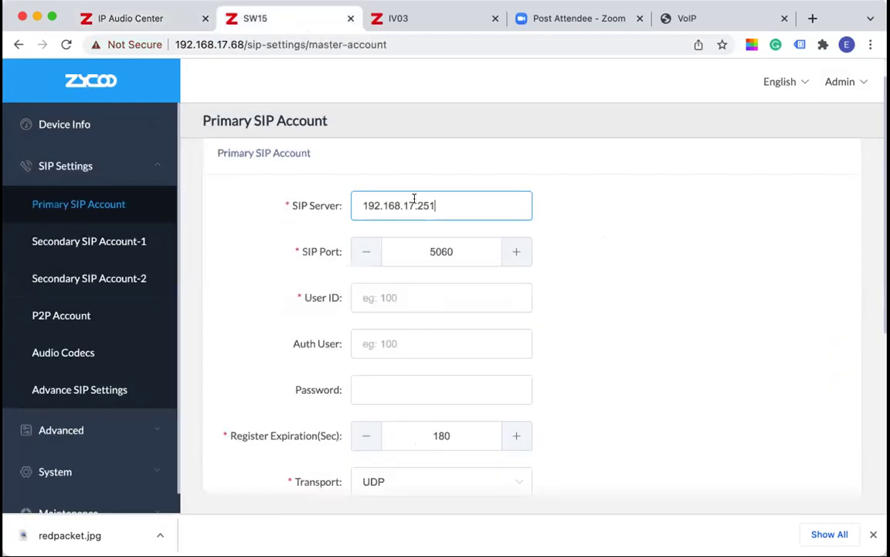
click(363, 298)
text(1001)
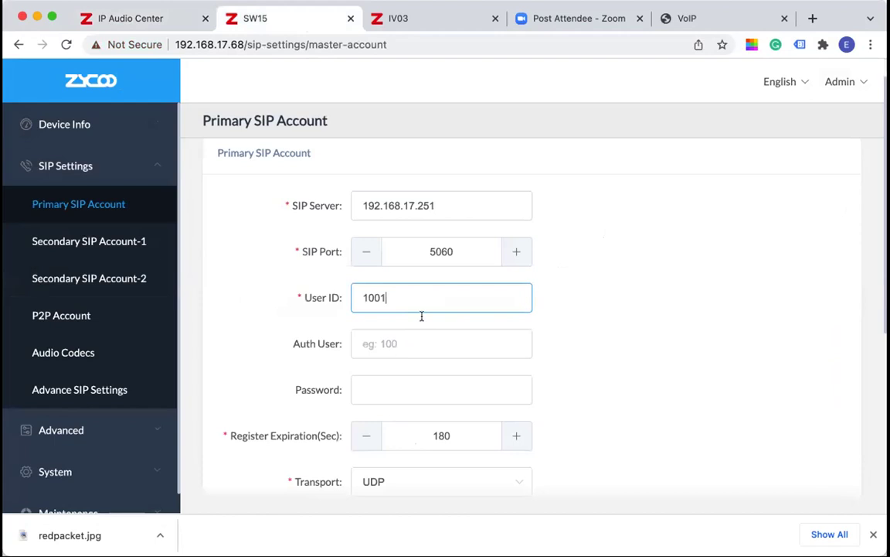
click(435, 380)
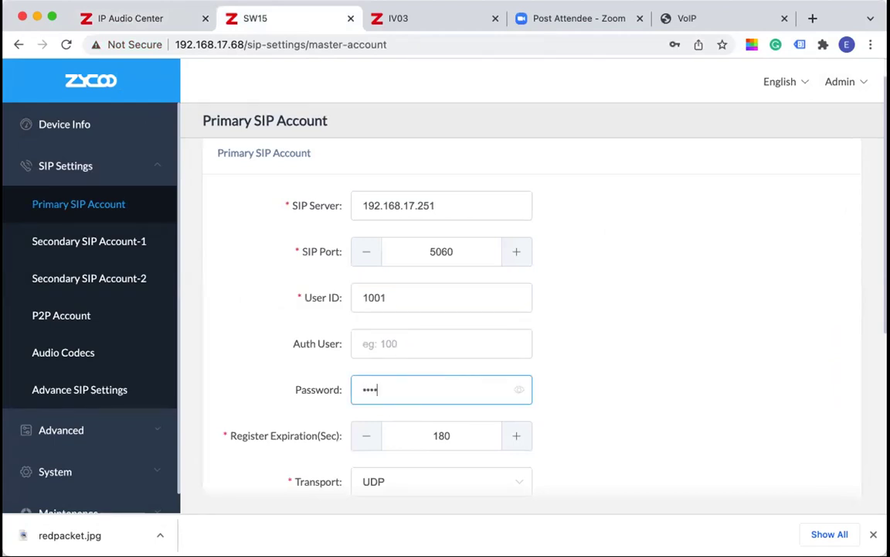
- Keep the transport protocol on UDP and auto answer on Yes
scroll(710, 391, down, 3)
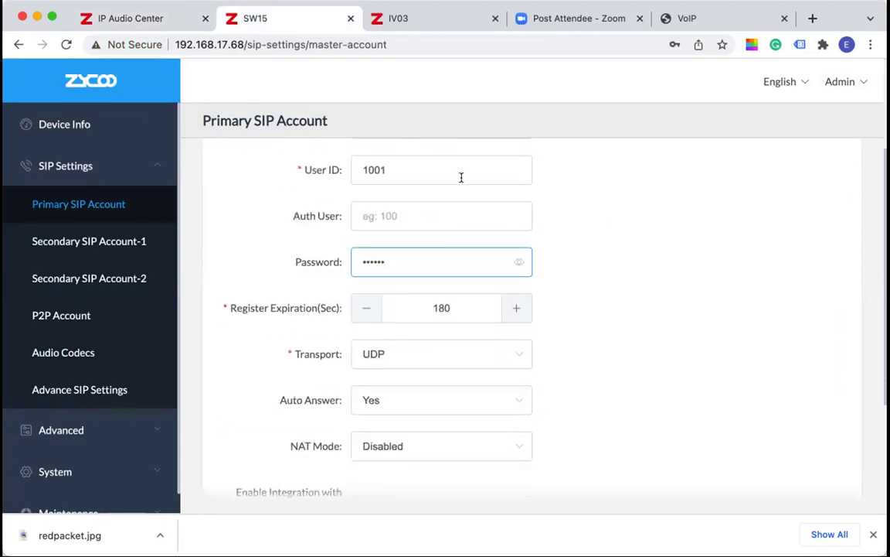
click(456, 355)
click(397, 364)
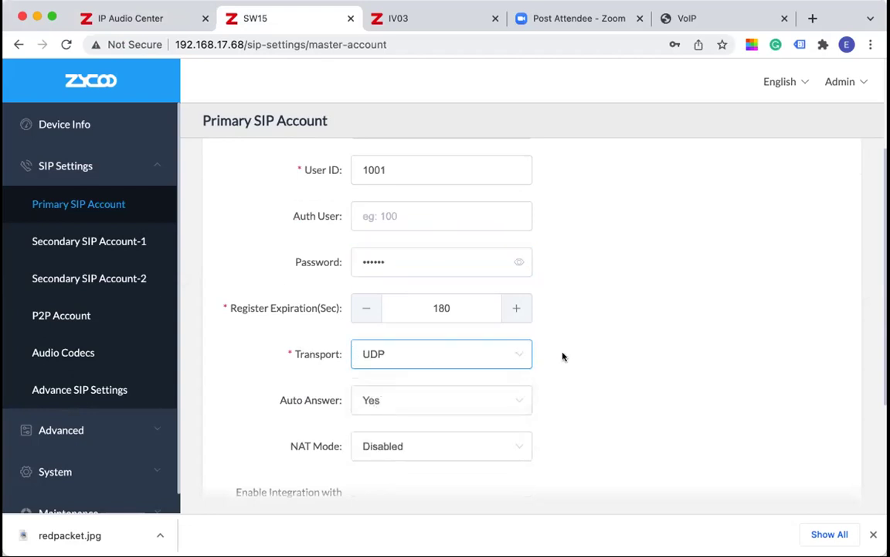
scroll(586, 359, down, 2)
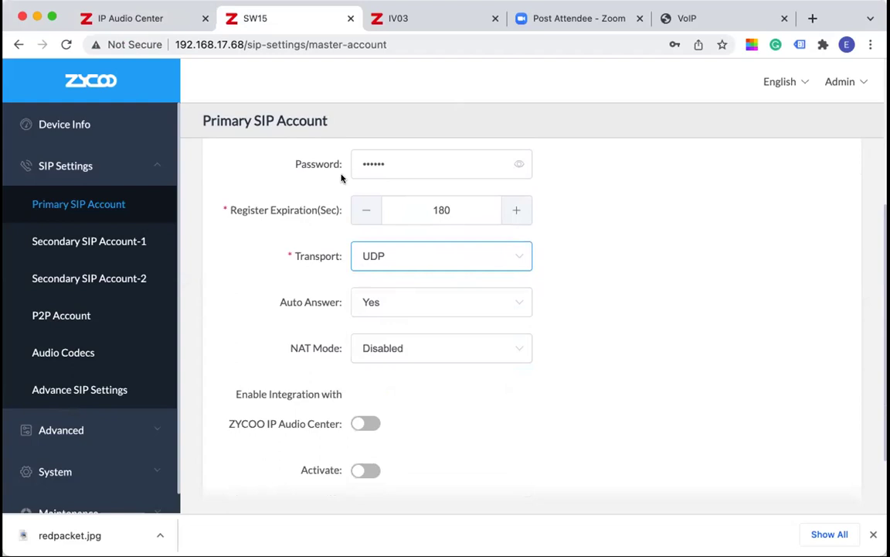
click(424, 302)
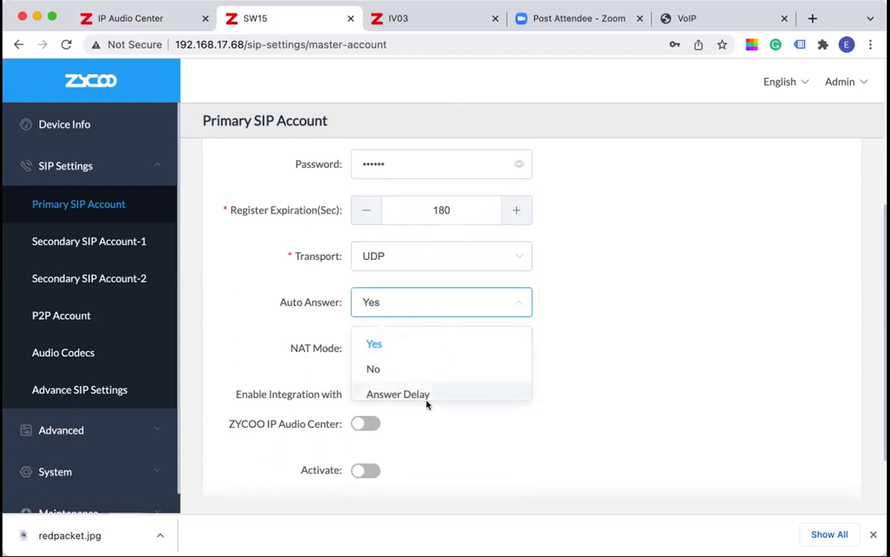
click(560, 320)
scroll(492, 311, down, 2)
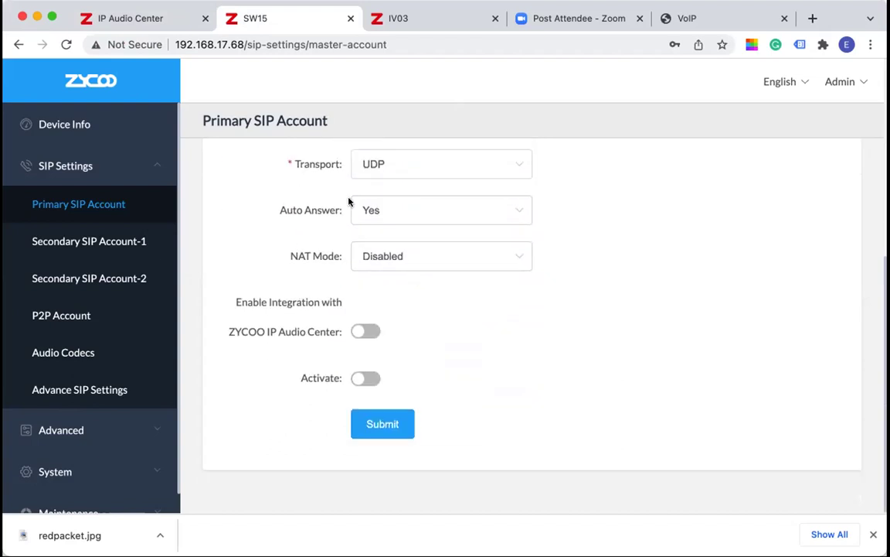
- Turn on ZYCOO IP Audio Center integration for the primary SIP account
click(367, 332)
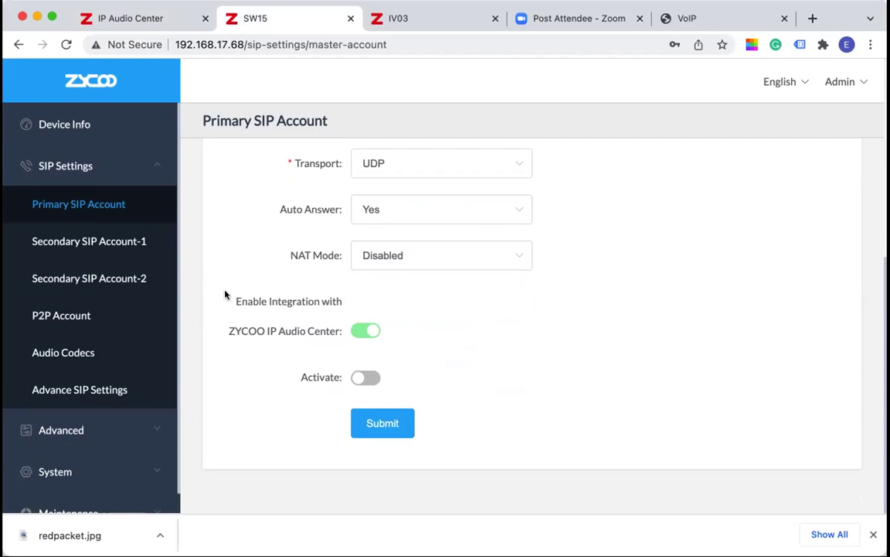
drag(350, 302, 366, 321)
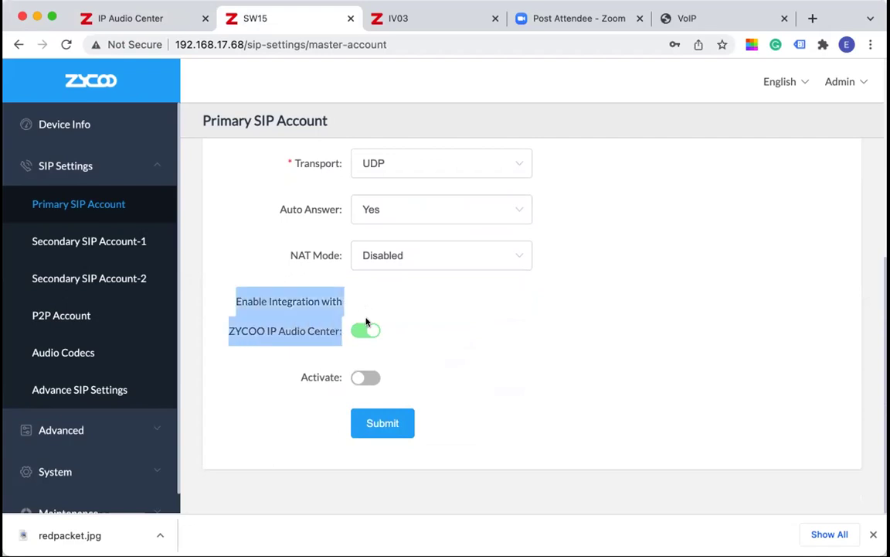
click(224, 308)
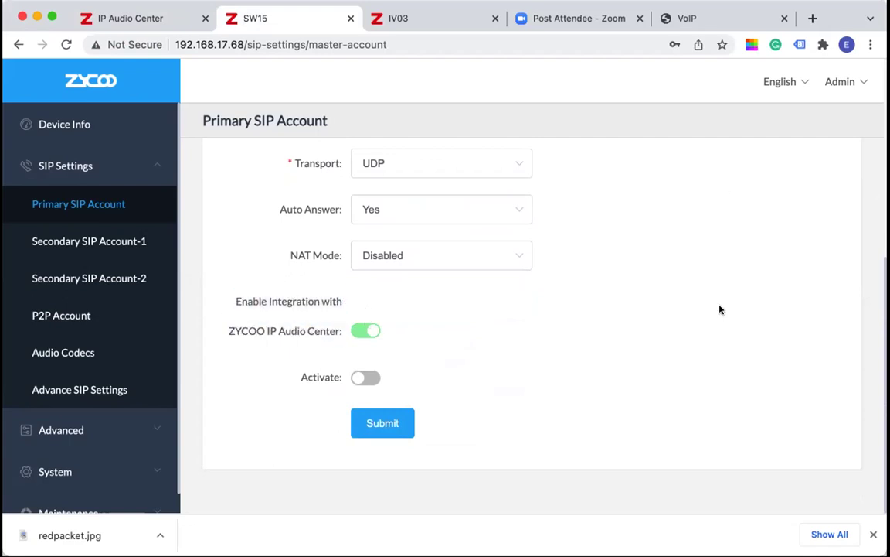
scroll(527, 364, up, 1)
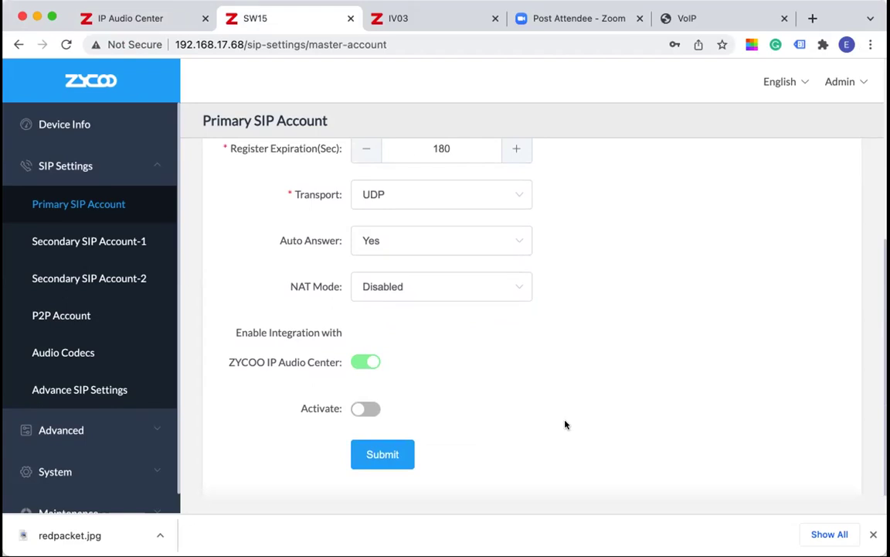
scroll(565, 424, up, 1)
scroll(565, 424, down, 2)
scroll(565, 424, up, 5)
scroll(565, 424, down, 4)
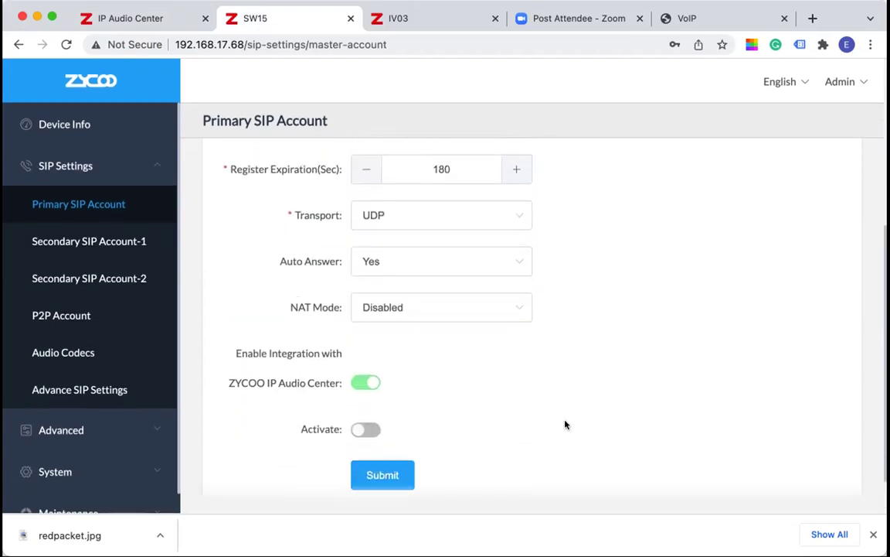
scroll(565, 425, down, 1)
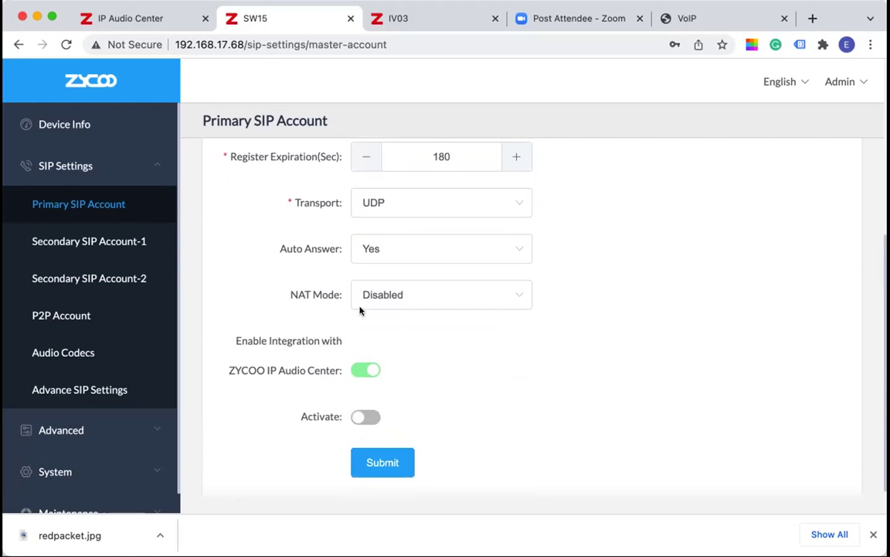
drag(235, 341, 355, 377)
click(357, 372)
click(364, 370)
- Activate the primary SIP account, submit it, and return to Device Info
click(360, 420)
click(383, 461)
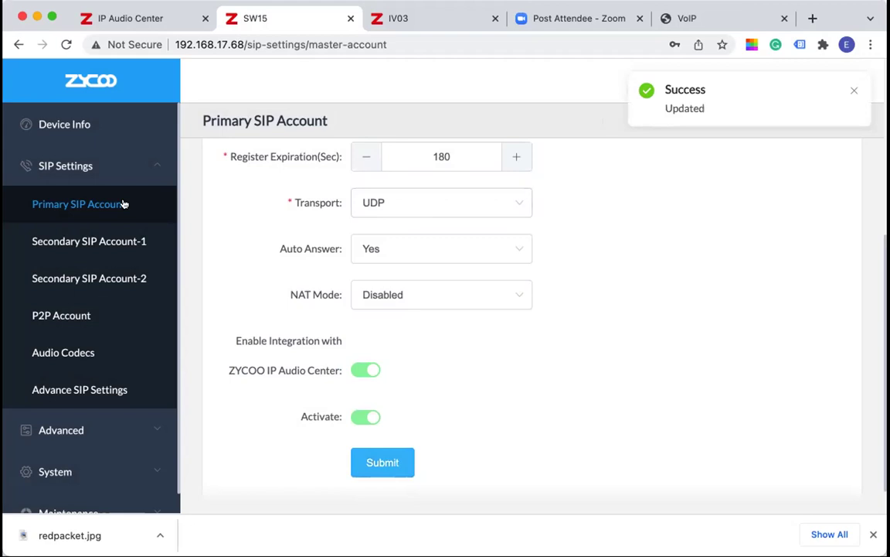
click(133, 118)
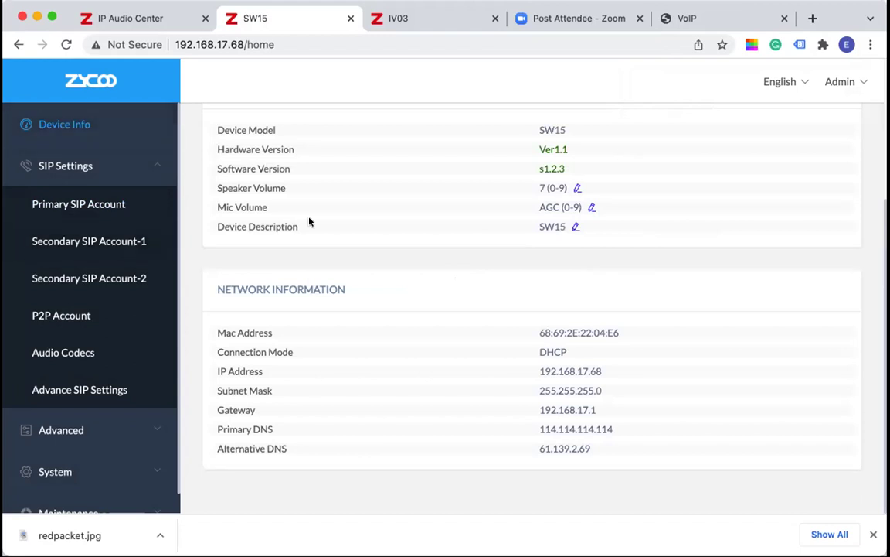
scroll(310, 221, up, 5)
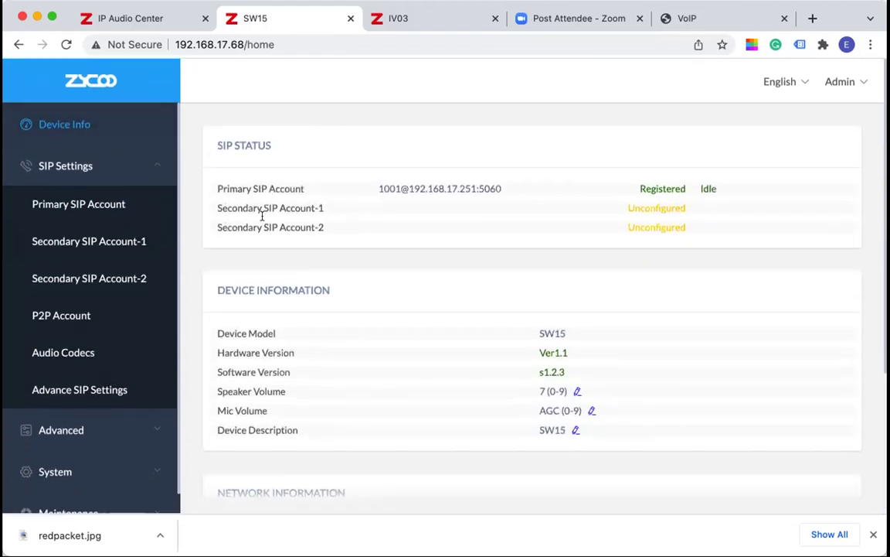
drag(213, 188, 467, 181)
click(392, 199)
drag(409, 188, 515, 190)
click(535, 187)
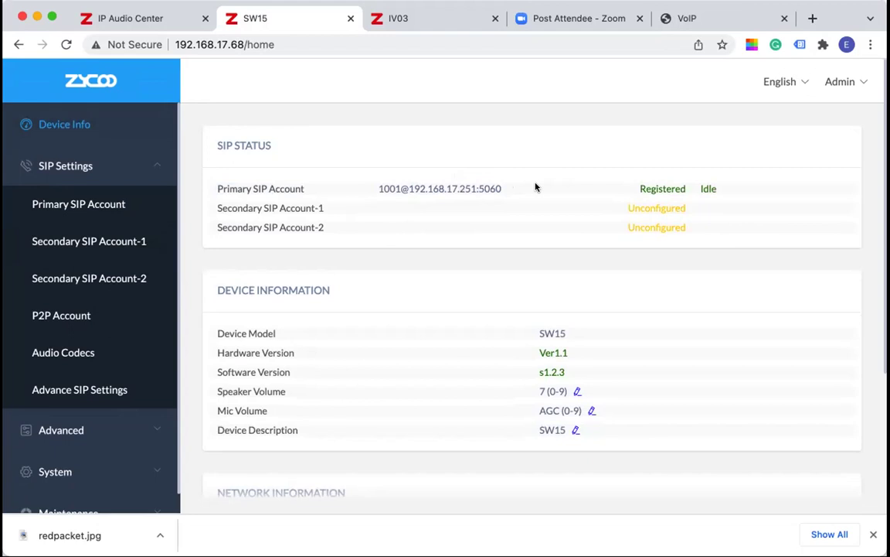
double_click(663, 188)
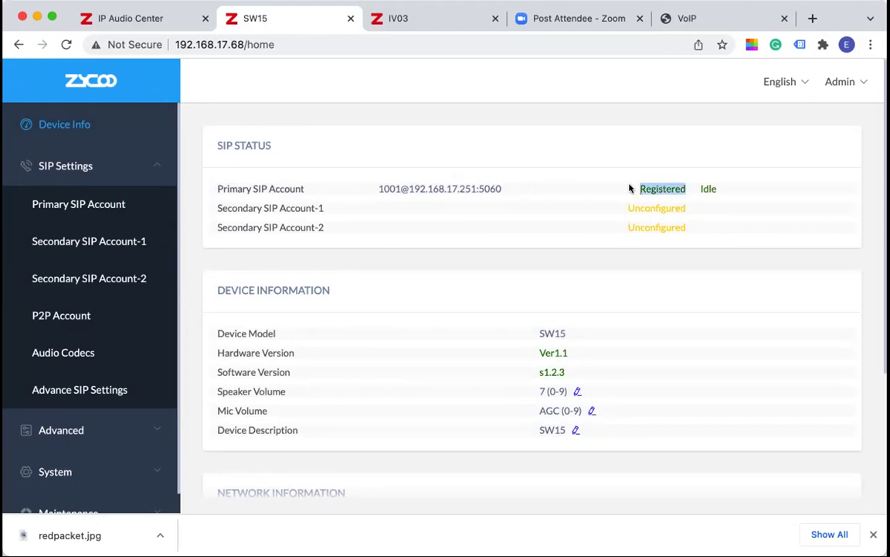
double_click(707, 188)
click(725, 142)
drag(623, 186, 755, 187)
click(401, 260)
- Open Dashboard > Register Status and review 1001 and 1003 online, the rest unknown
click(137, 14)
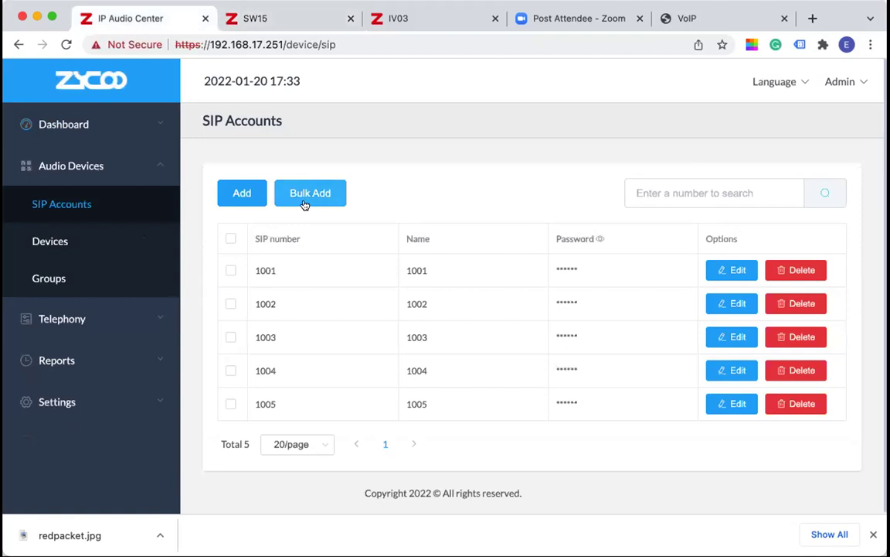
click(137, 132)
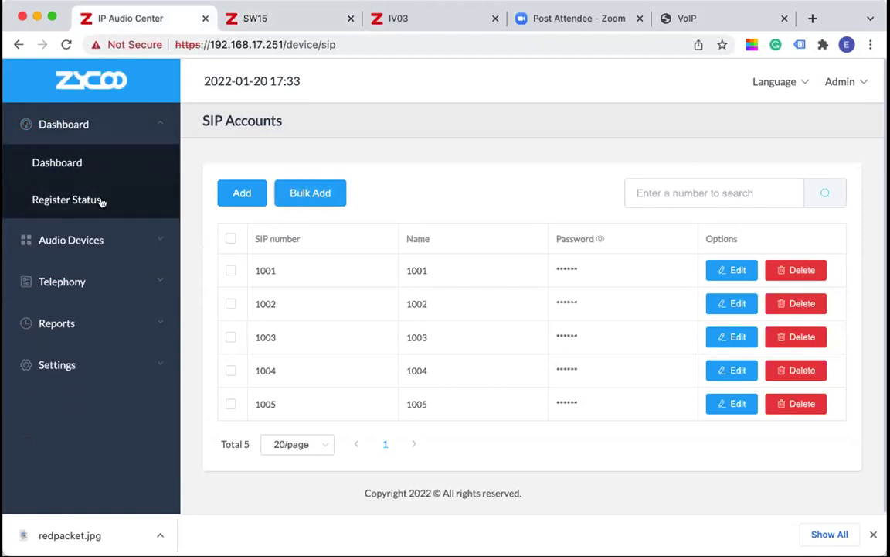
click(101, 201)
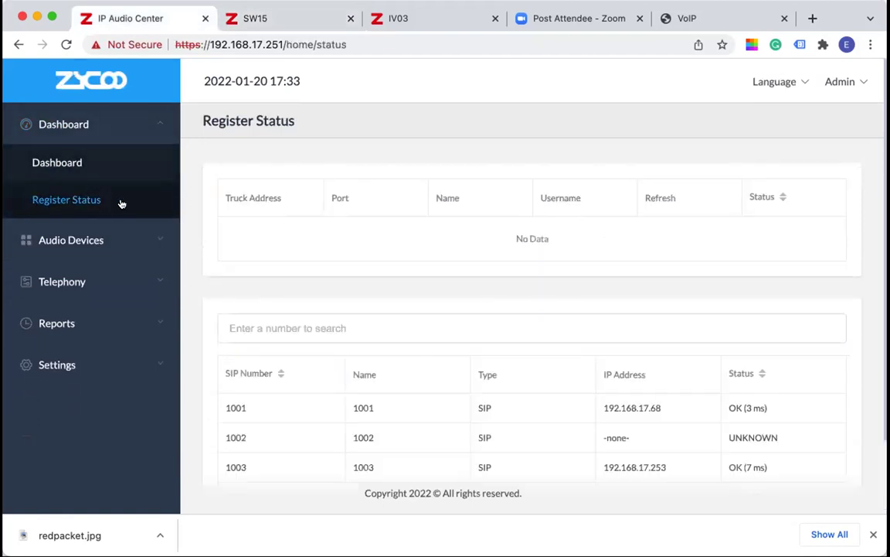
scroll(306, 286, down, 1)
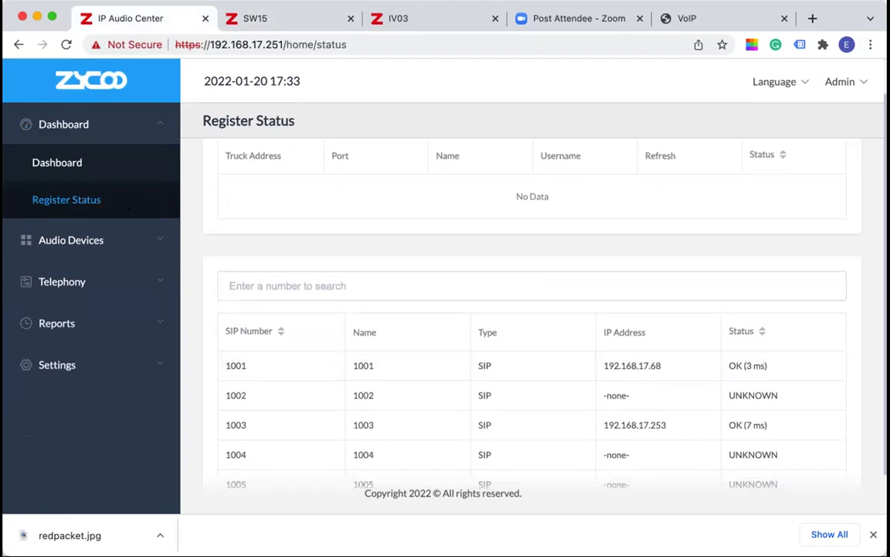
scroll(541, 398, down, 2)
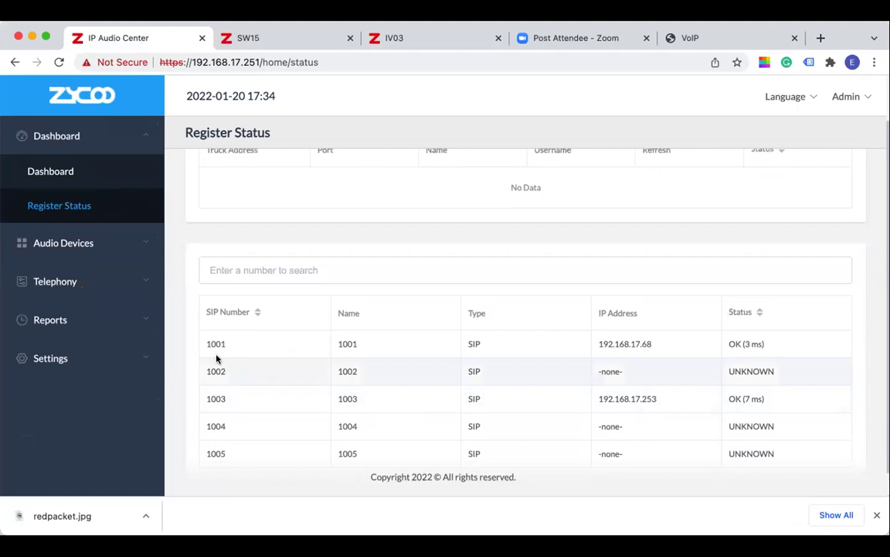
drag(205, 344, 325, 347)
click(621, 353)
scroll(519, 378, down, 1)
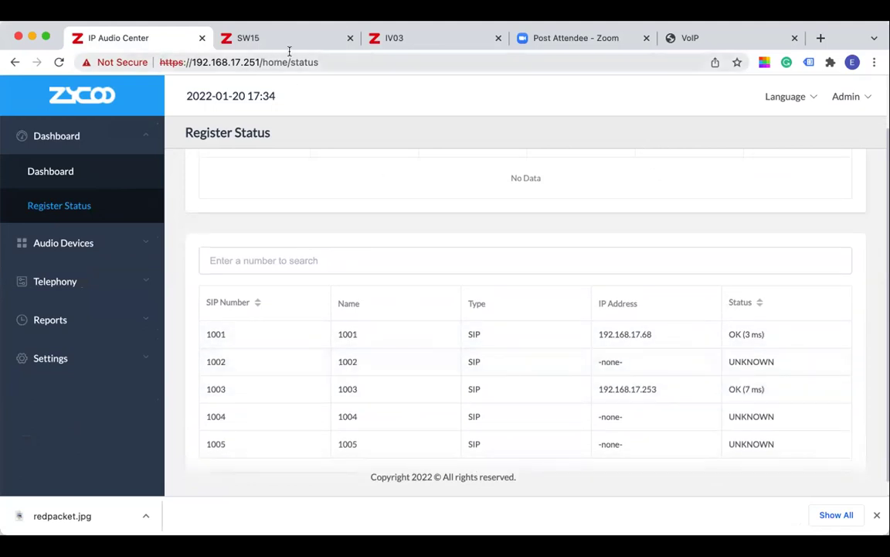
scroll(290, 347, down, 1)
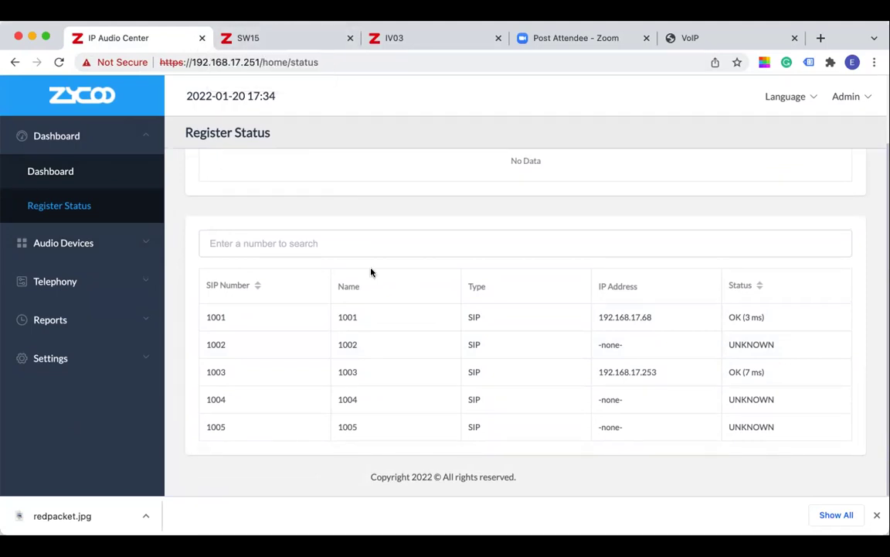
- On the IV03, enter SIP server 192.168.17.251, user ID 1002 and the account password
click(433, 38)
scroll(278, 220, up, 1)
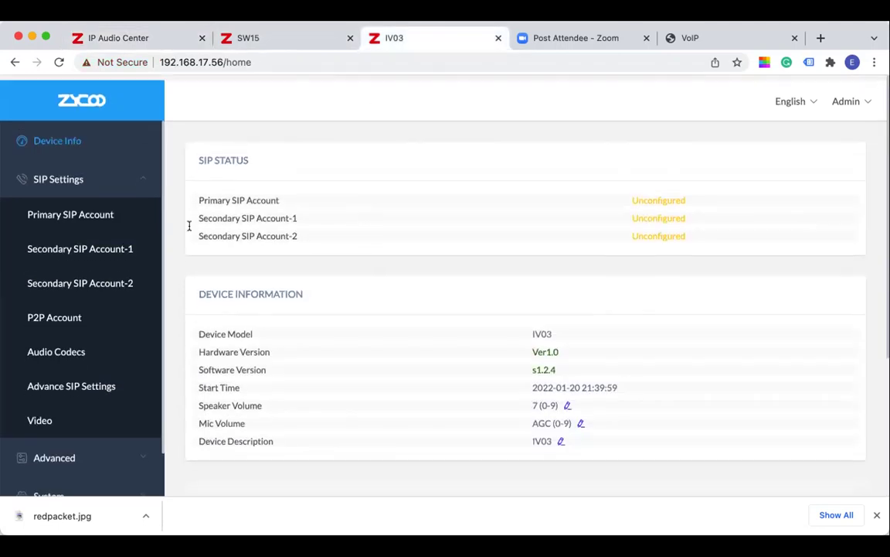
click(70, 209)
click(364, 238)
text(192.168.17.251)
click(363, 328)
text(1)
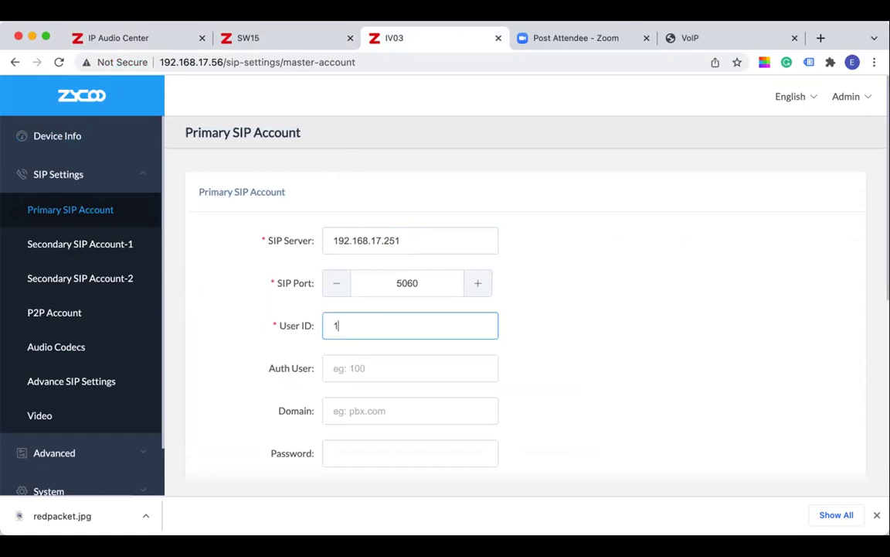
text(002)
scroll(424, 328, down, 1)
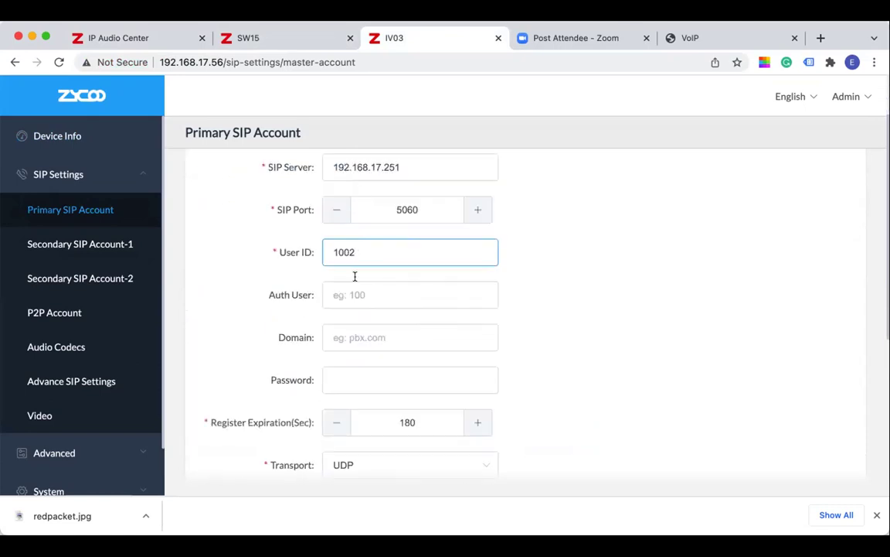
click(358, 338)
scroll(359, 337, down, 1)
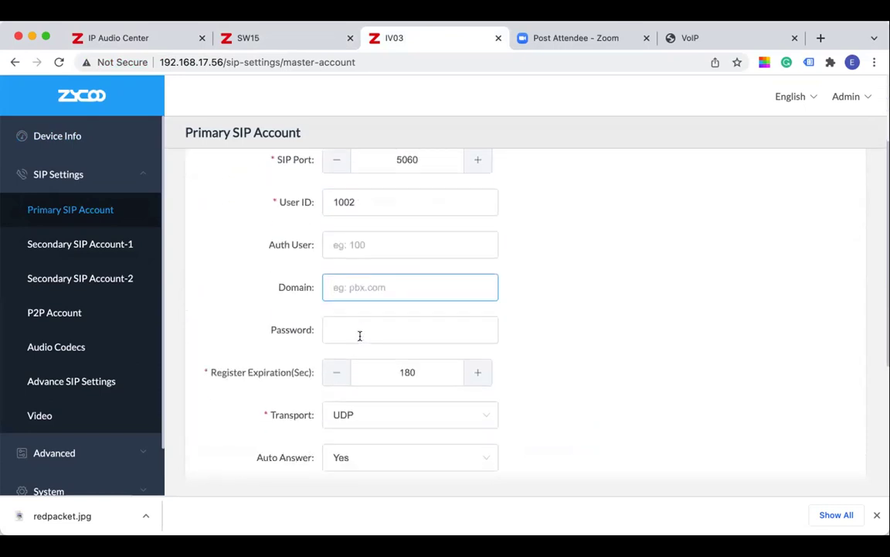
click(331, 329)
- Enable IP Audio Center integration, activate the account, and save the settings
scroll(485, 376, down, 1)
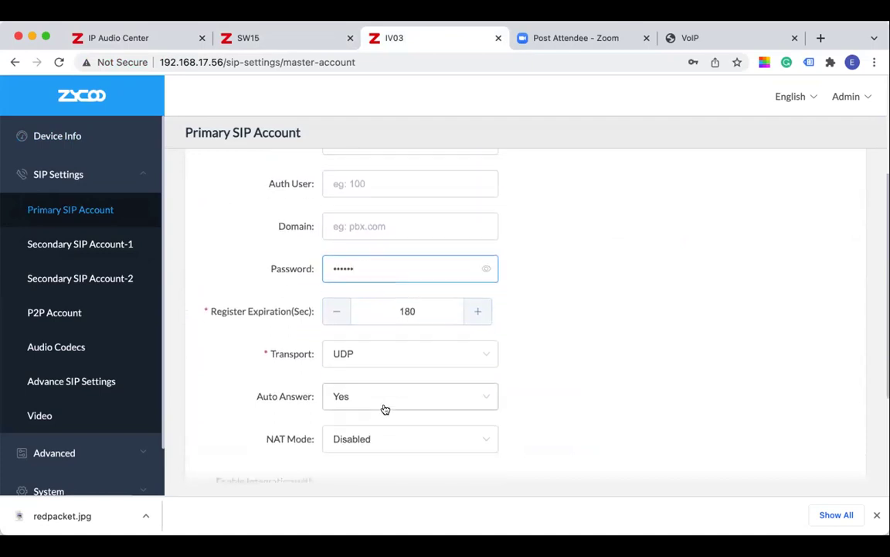
scroll(380, 390, down, 1)
scroll(340, 340, down, 2)
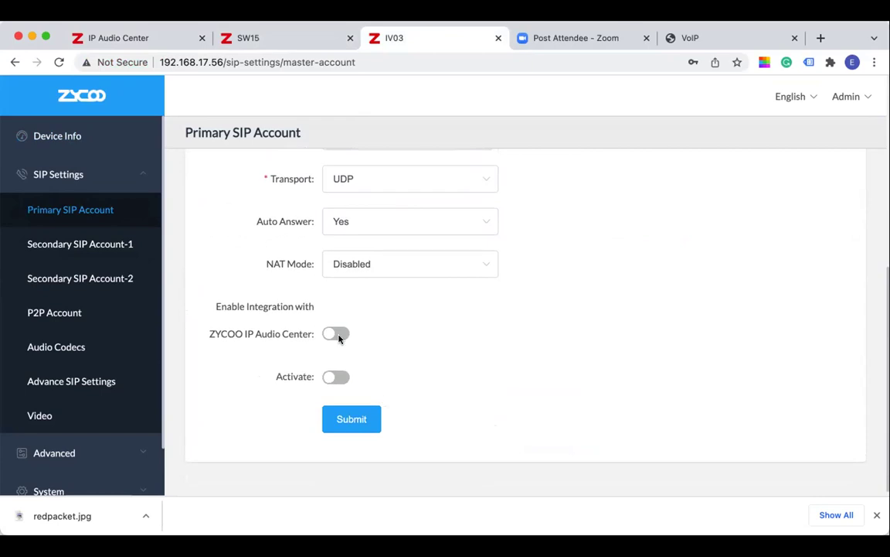
click(335, 335)
click(336, 376)
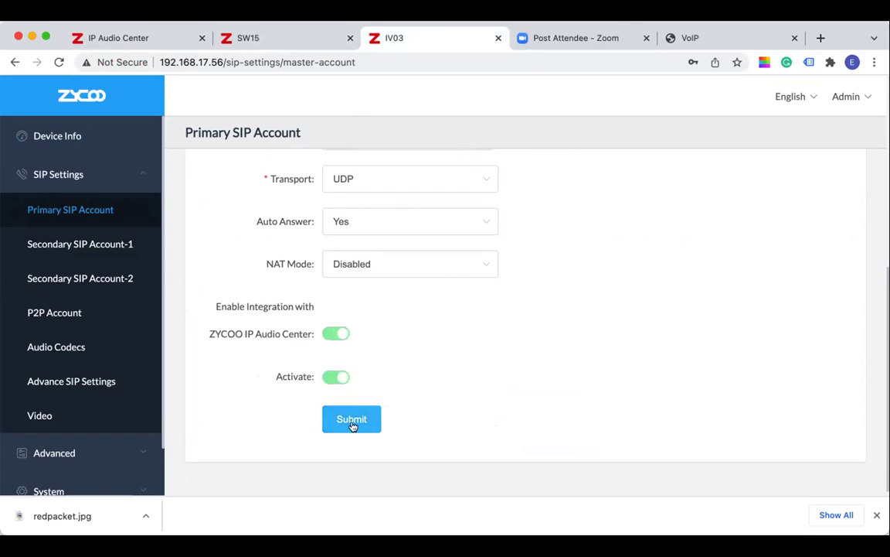
click(352, 422)
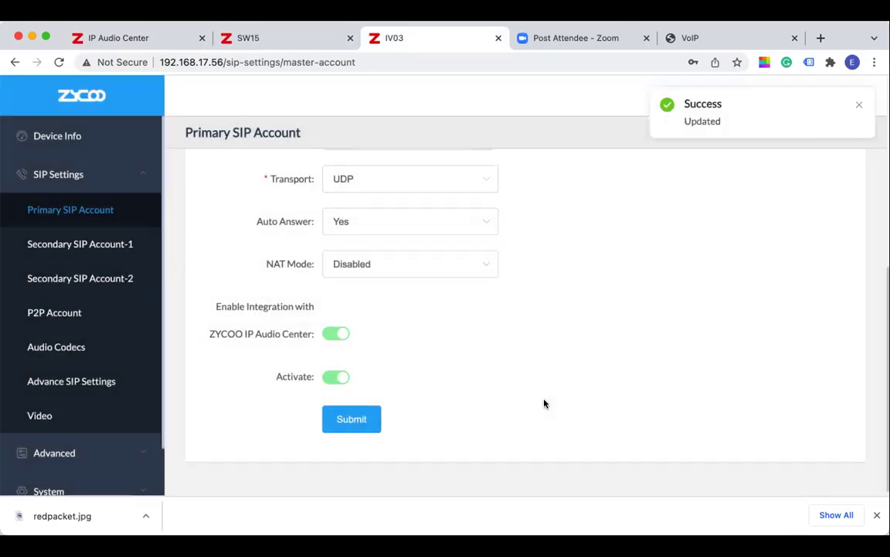
click(112, 136)
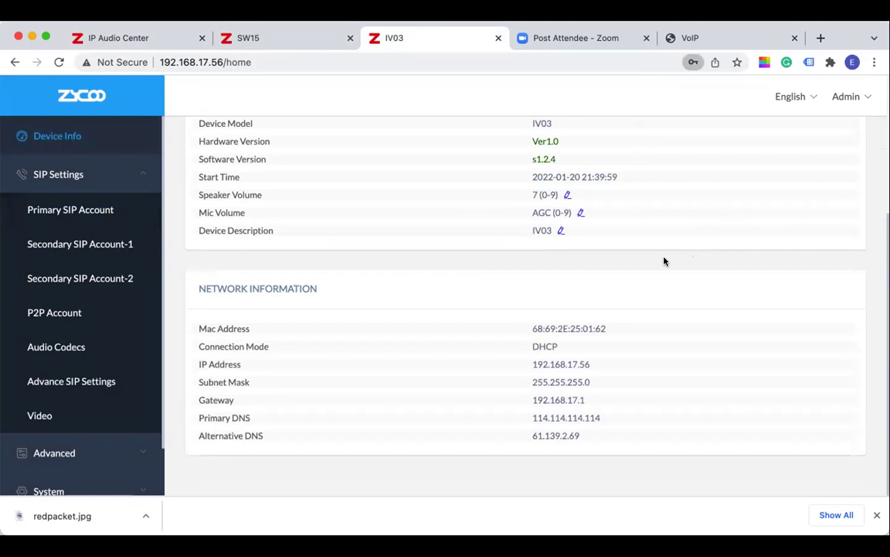
scroll(566, 204, up, 1)
scroll(464, 201, up, 5)
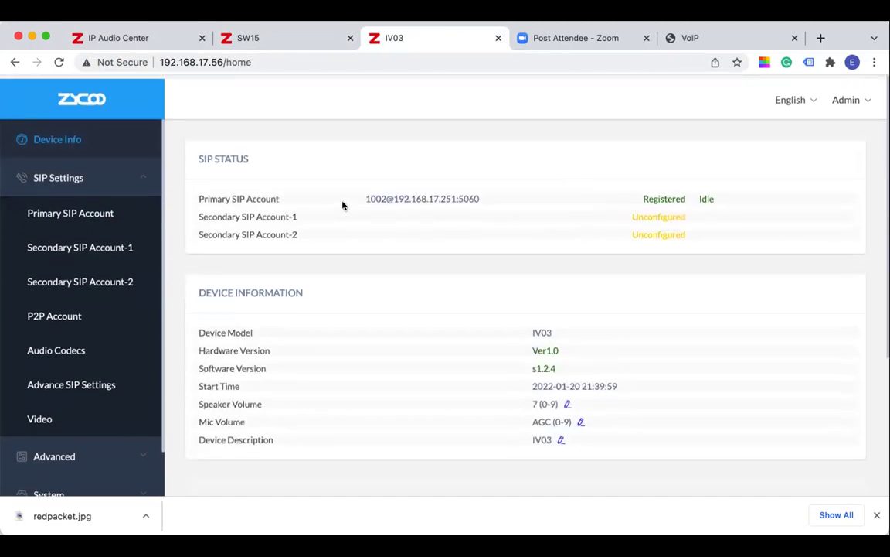
triple_click(368, 196)
click(271, 101)
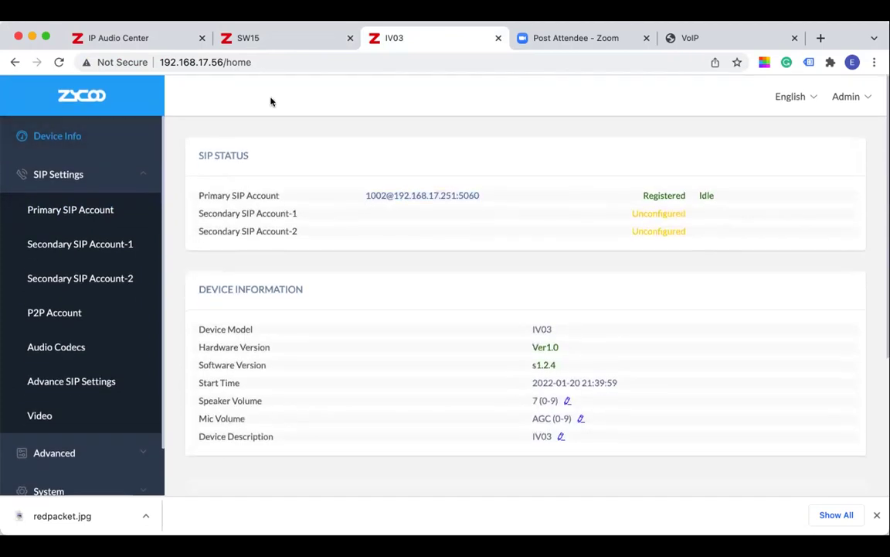
click(134, 35)
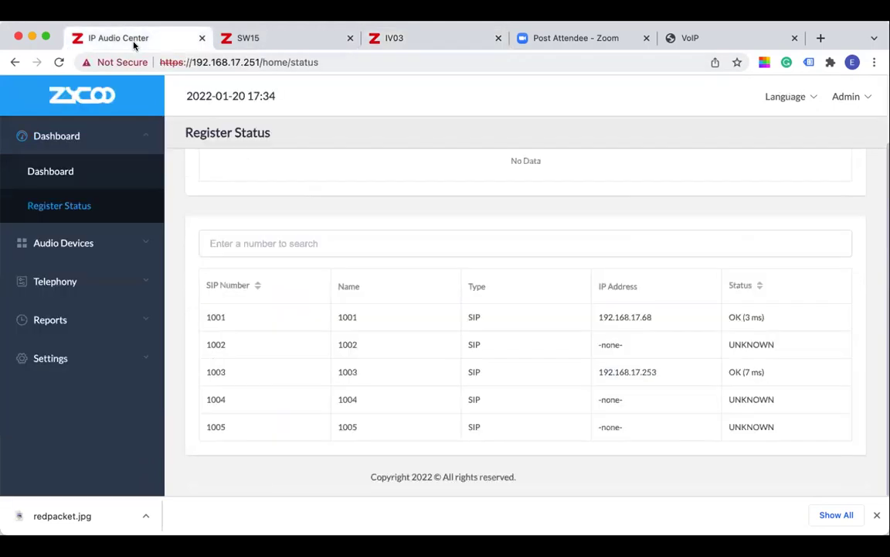
- Reload Register Status to see 1002 online at 192.168.17.56, then inspect 1003's IP 192.168.17.253
click(59, 62)
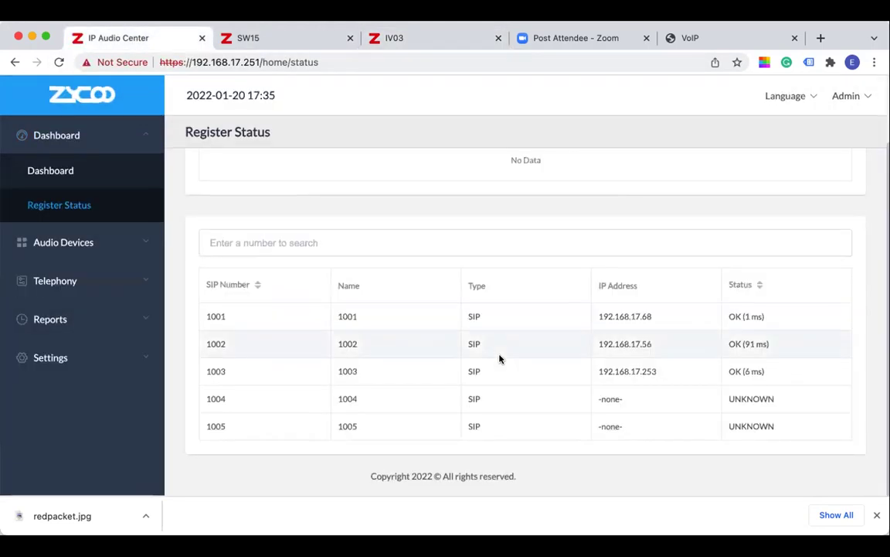
double_click(204, 370)
click(399, 374)
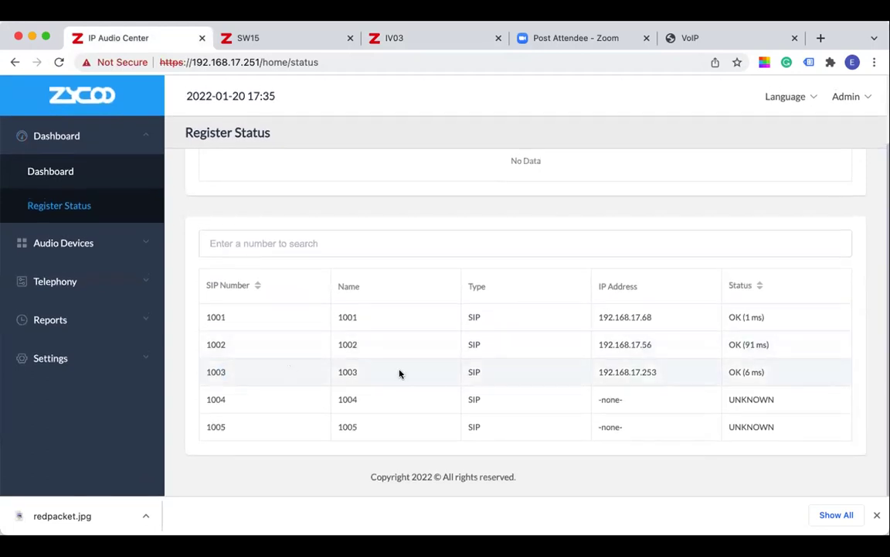
double_click(633, 370)
click(651, 370)
drag(673, 372, 572, 372)
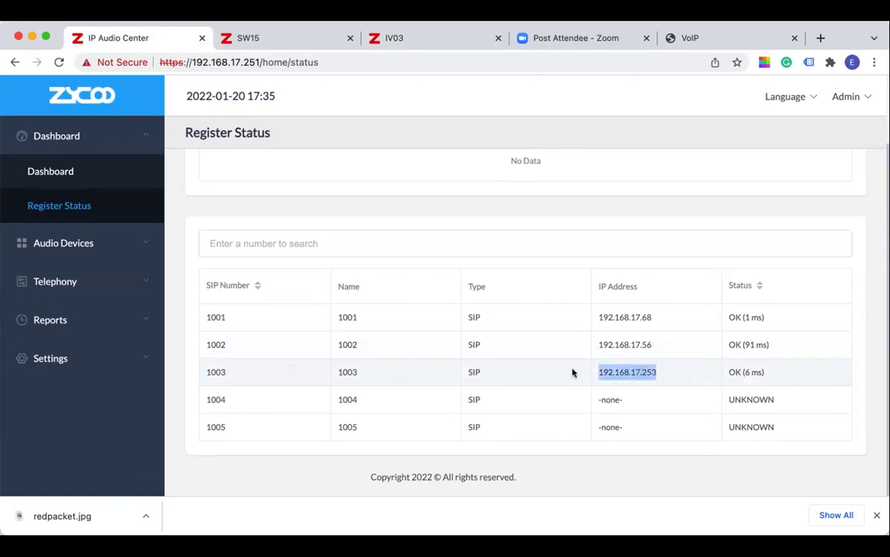
- Verify the Fanvil X6U's line settings for account 1003, then go back to IP Audio Center
click(698, 36)
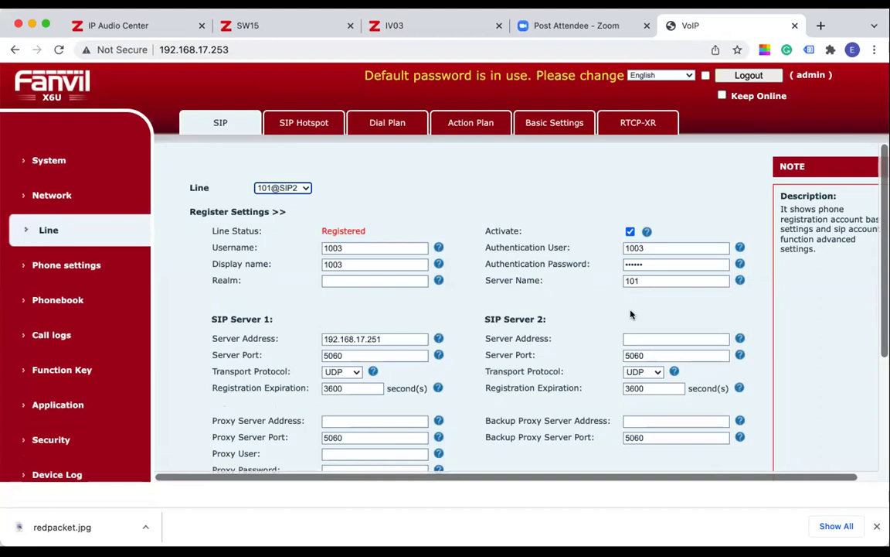
scroll(632, 324, down, 3)
scroll(632, 325, up, 3)
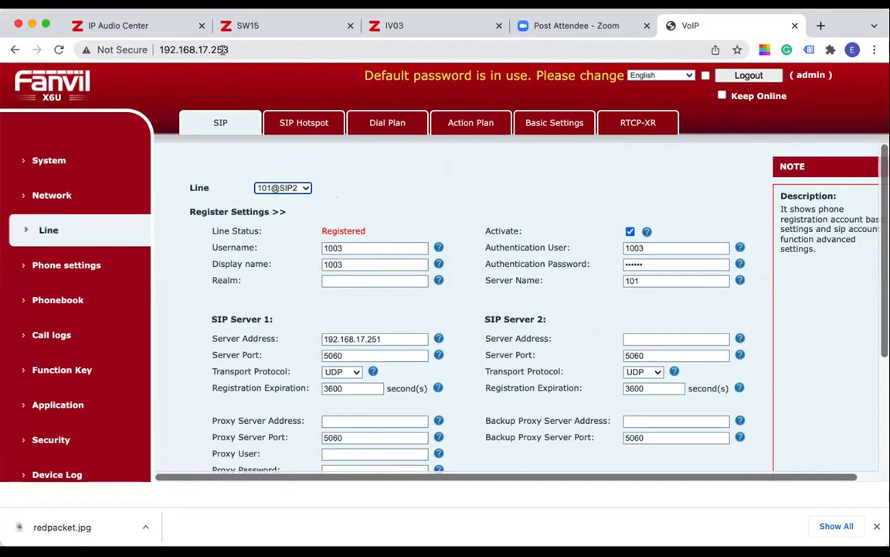
click(359, 247)
click(354, 264)
scroll(354, 263, down, 3)
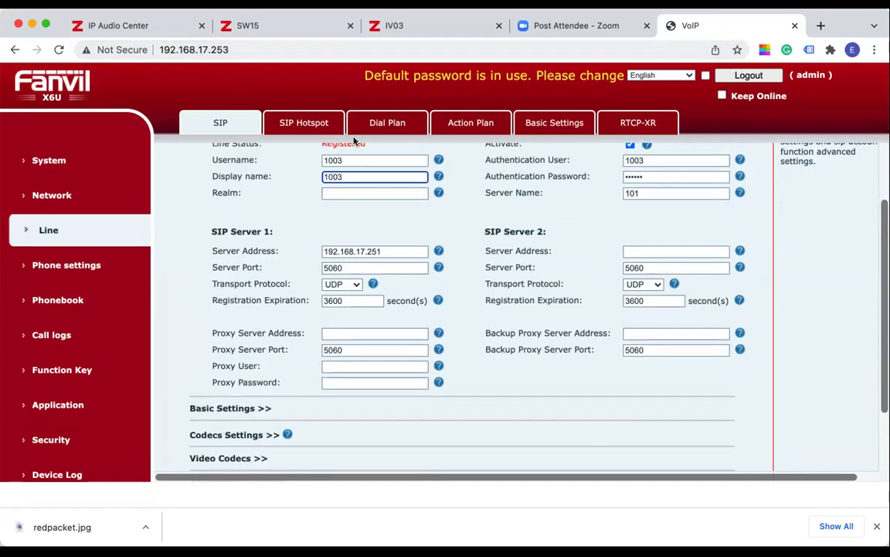
scroll(359, 309, up, 3)
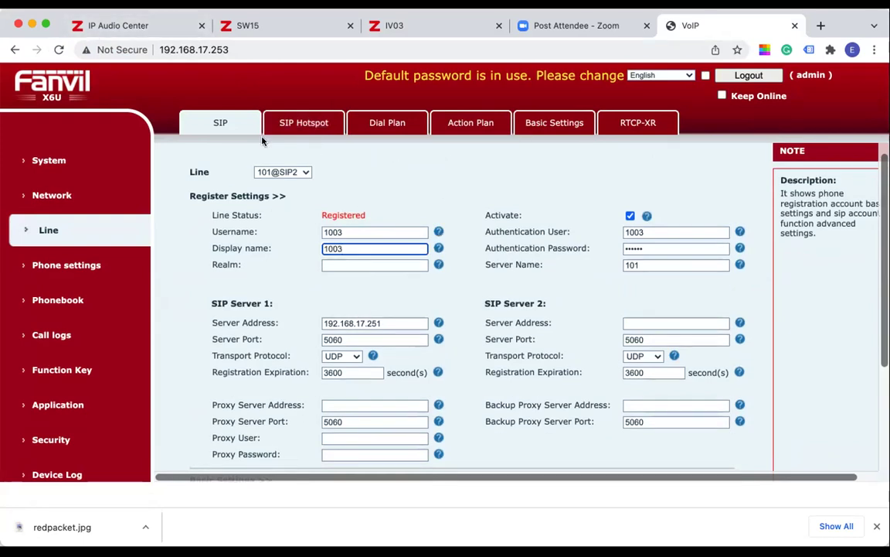
click(147, 28)
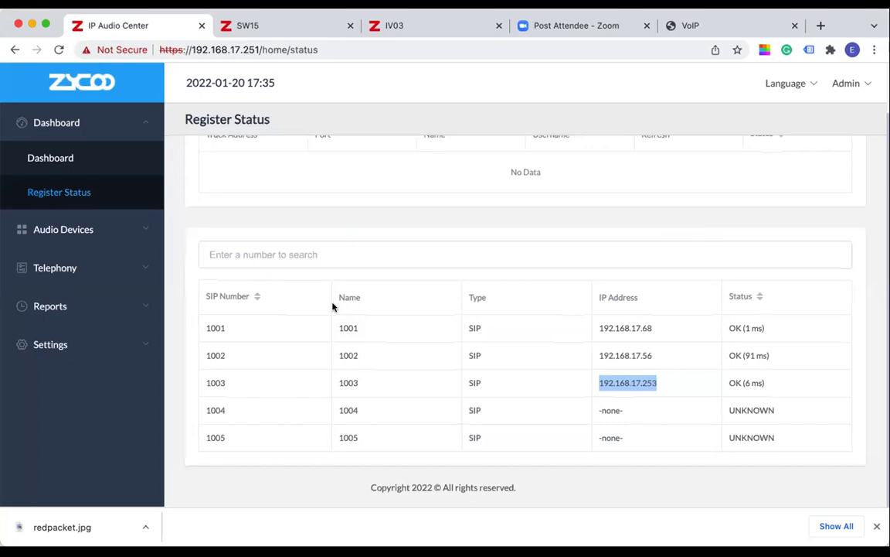
- Open Audio Devices > Devices and bring up the Edit dialog for 1003
click(407, 353)
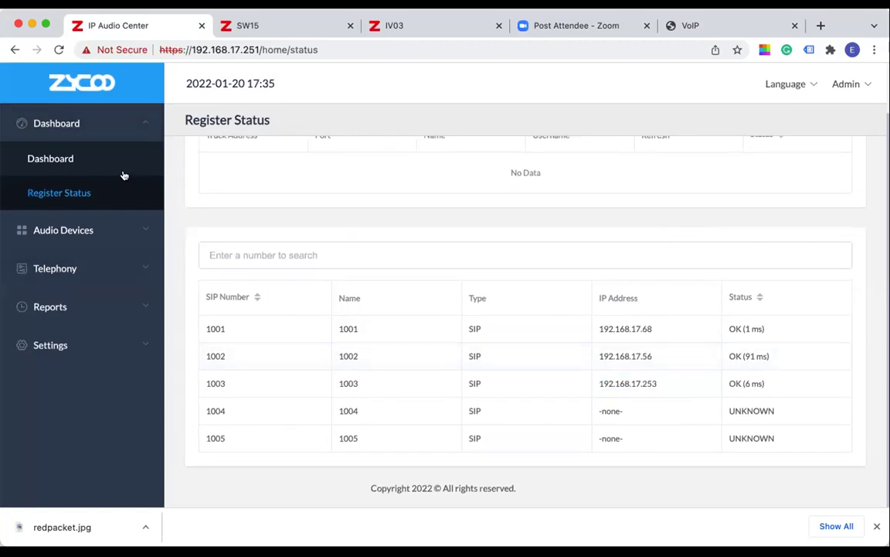
click(118, 230)
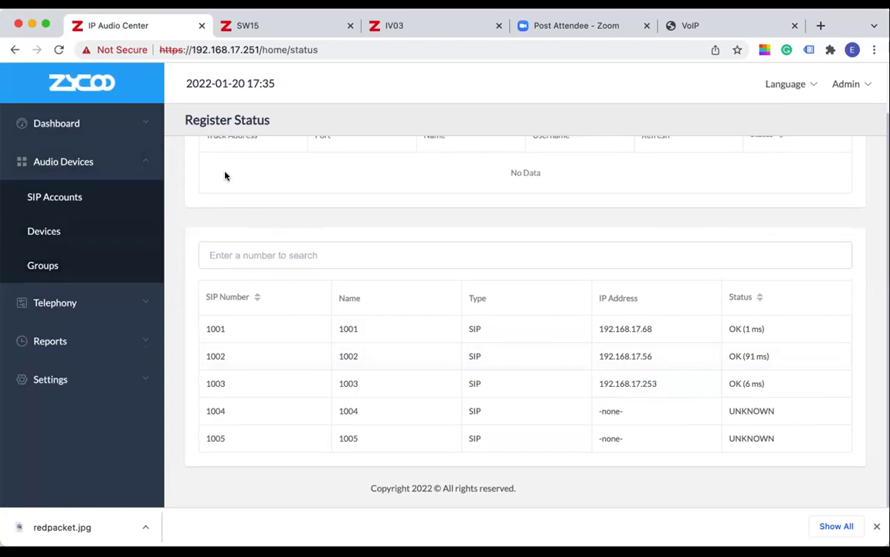
click(68, 233)
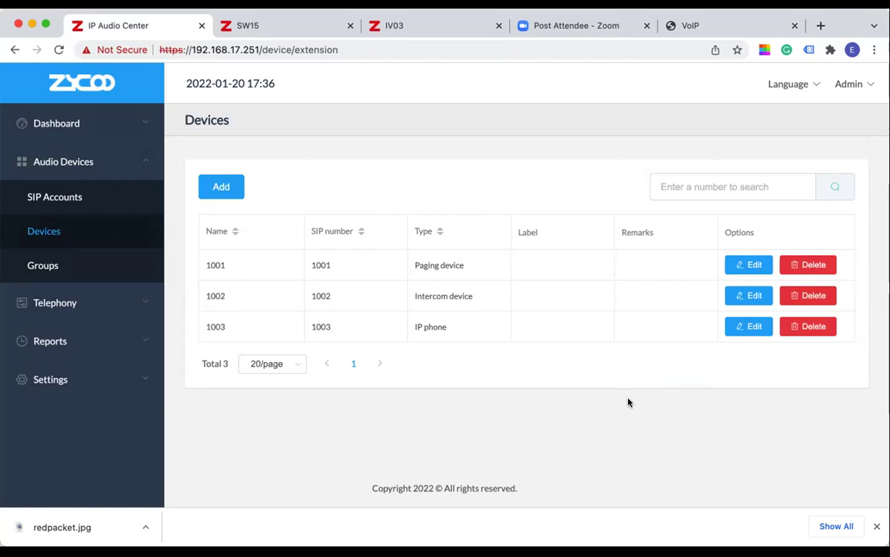
click(751, 326)
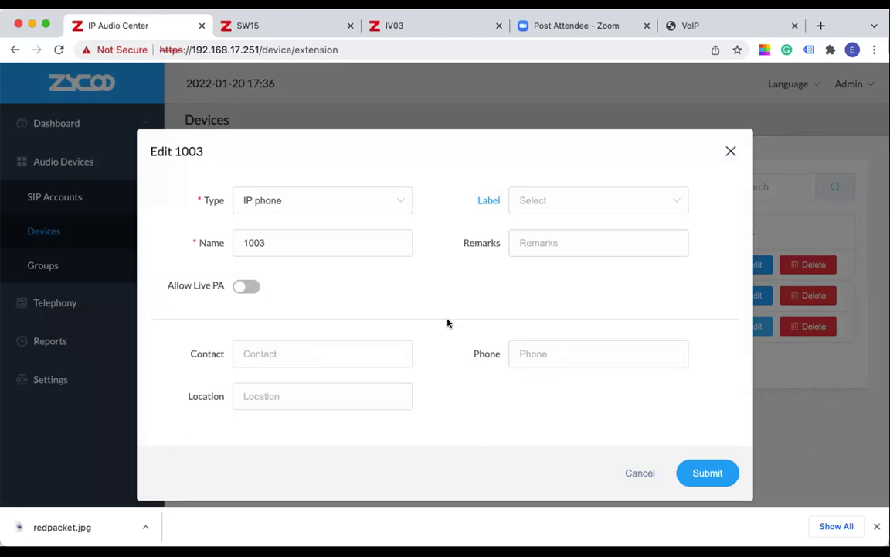
- Change device 1003's Type dropdown from IP phone to Intercom device
click(373, 203)
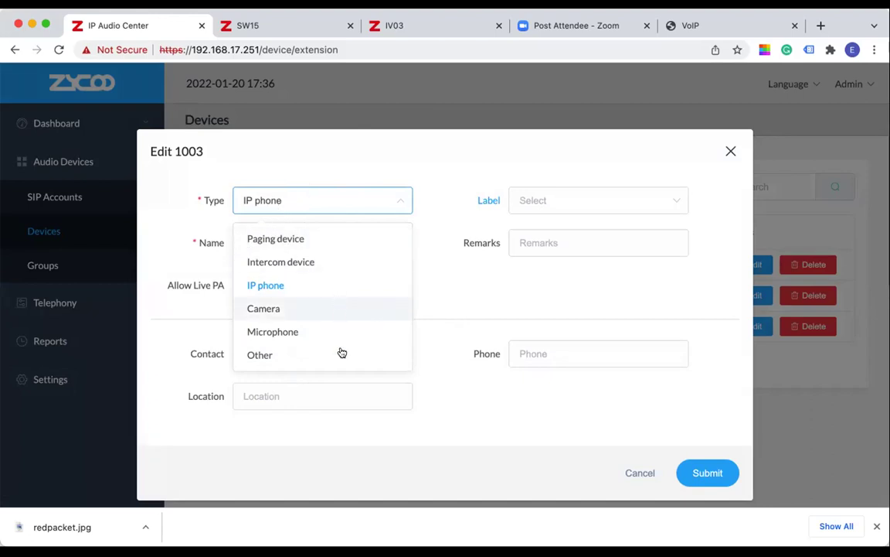
click(422, 282)
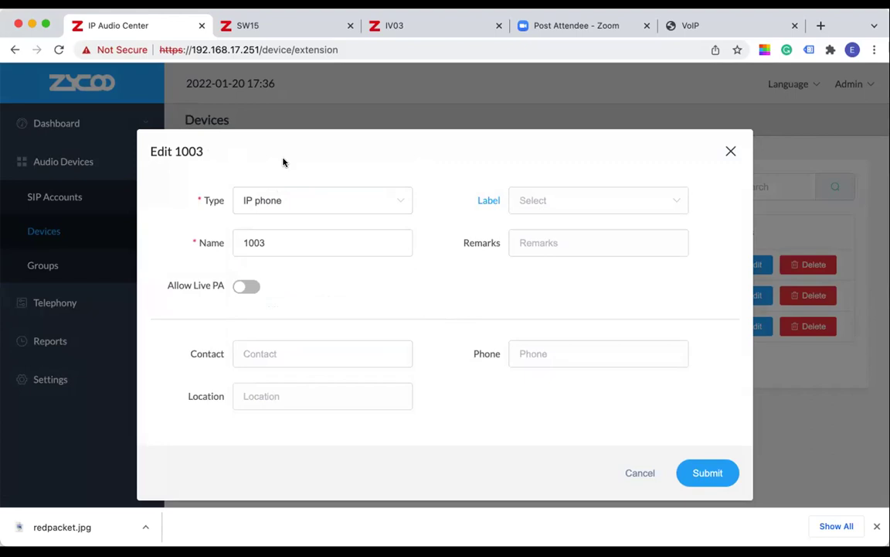
click(320, 199)
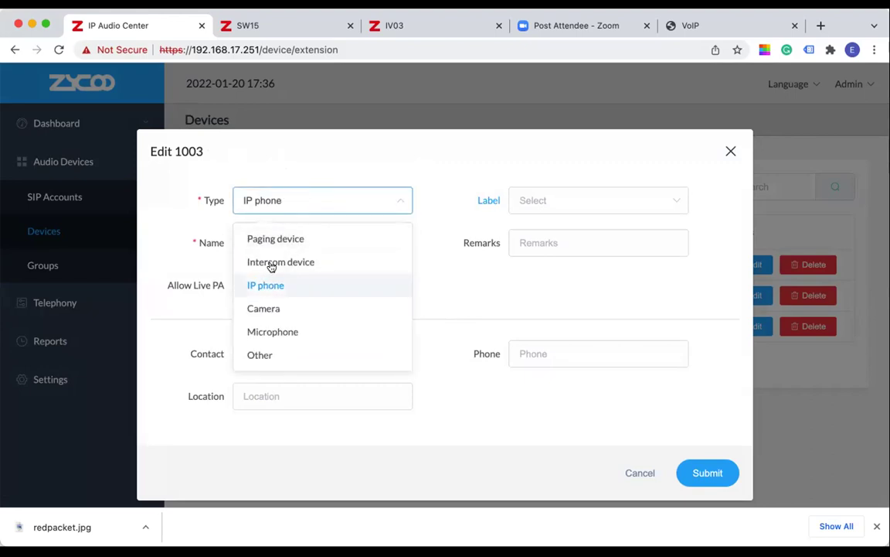
click(320, 265)
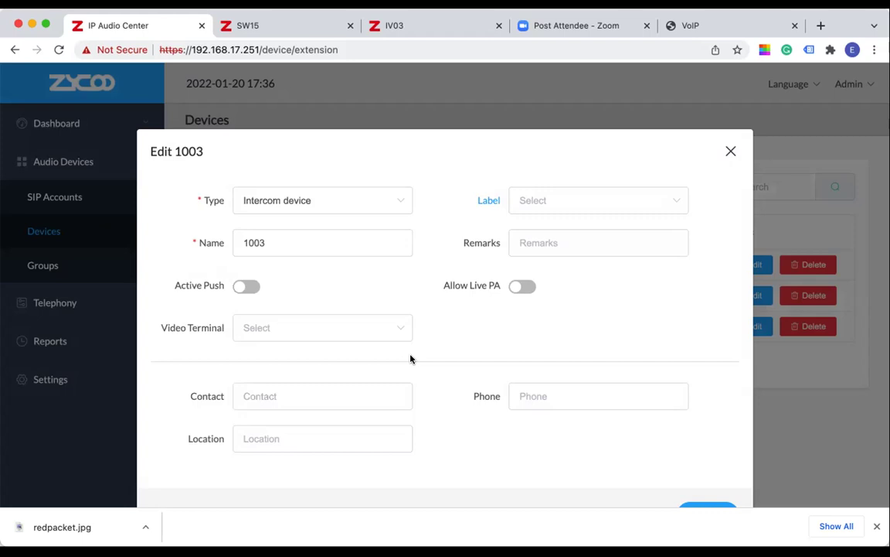
click(373, 195)
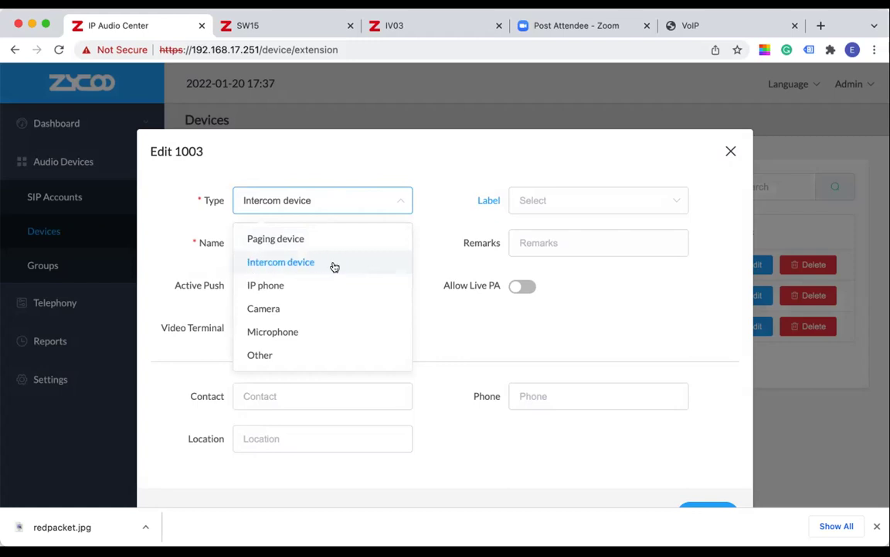
- Find the Video Terminal list empty, then close the Edit 1003 dialog without saving
click(433, 256)
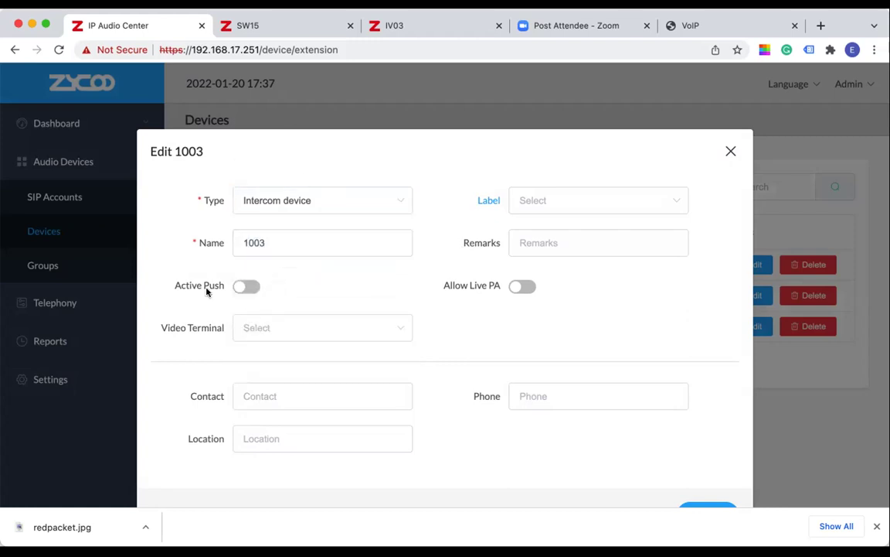
scroll(206, 302, down, 1)
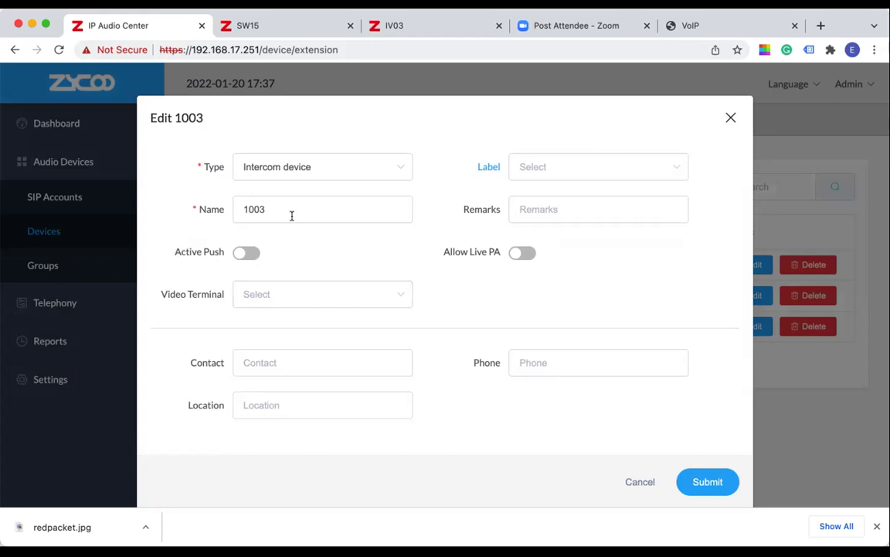
click(368, 300)
click(169, 294)
click(296, 289)
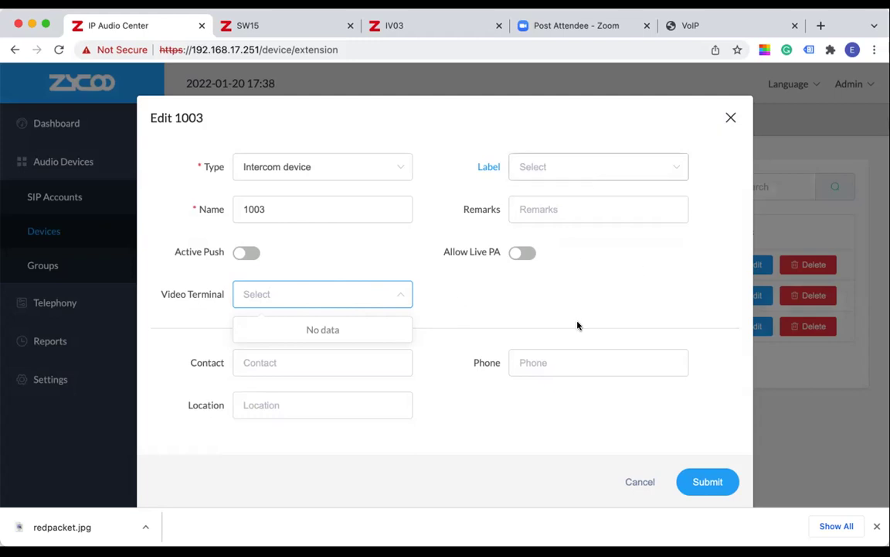
click(617, 288)
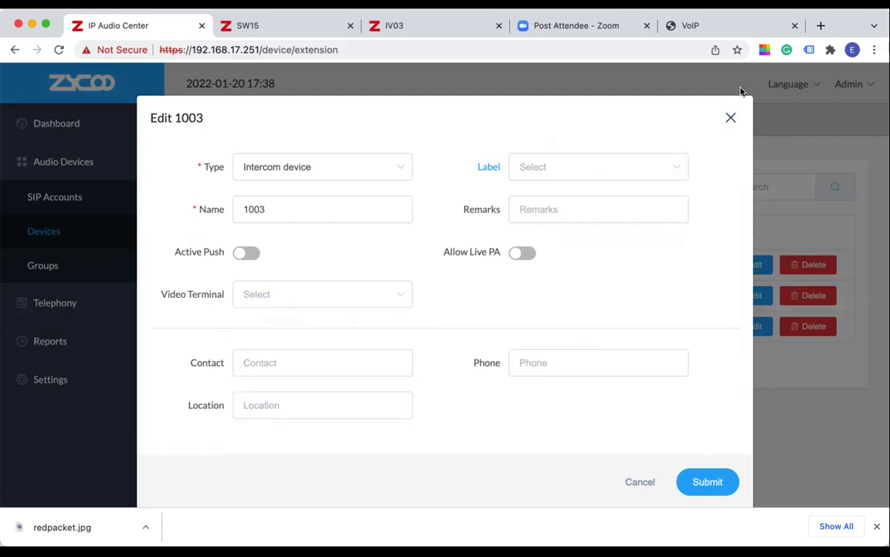
click(728, 117)
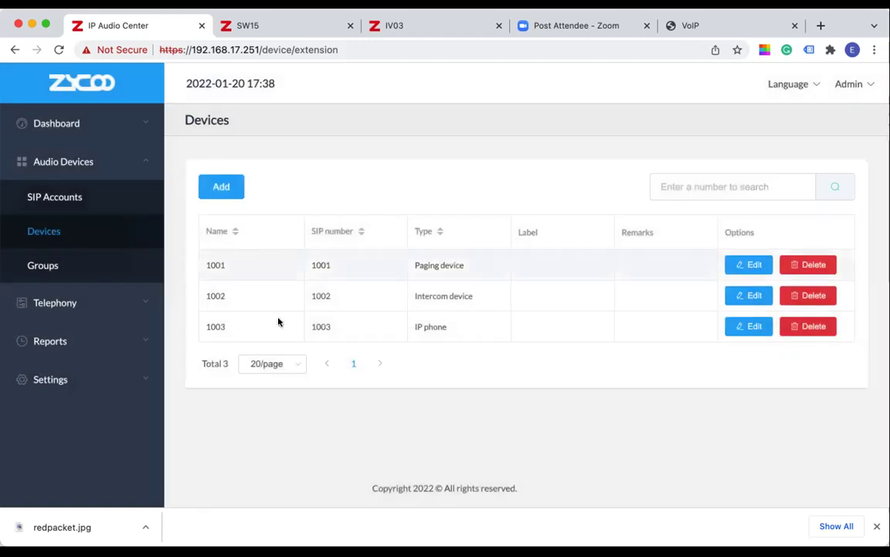
- Change device 1001's type to Intercom device, submit it, and apply the configuration
click(749, 263)
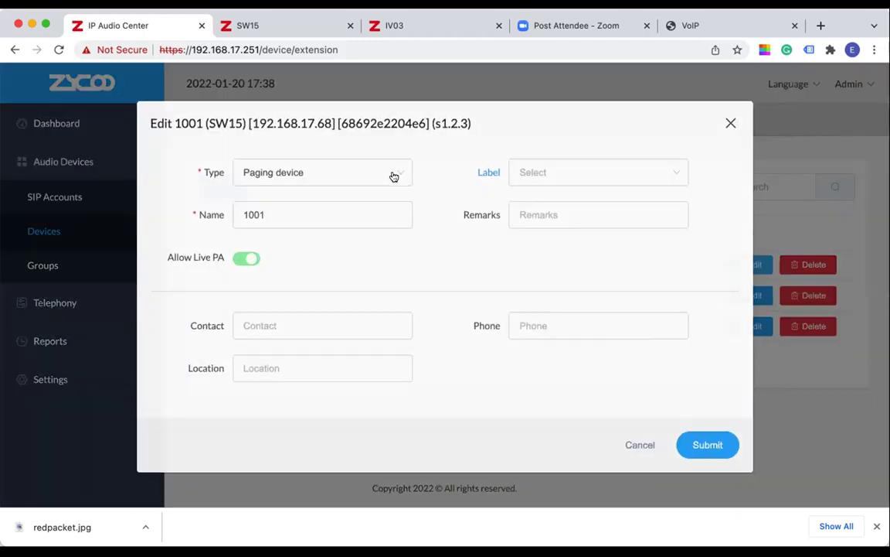
click(334, 173)
click(329, 234)
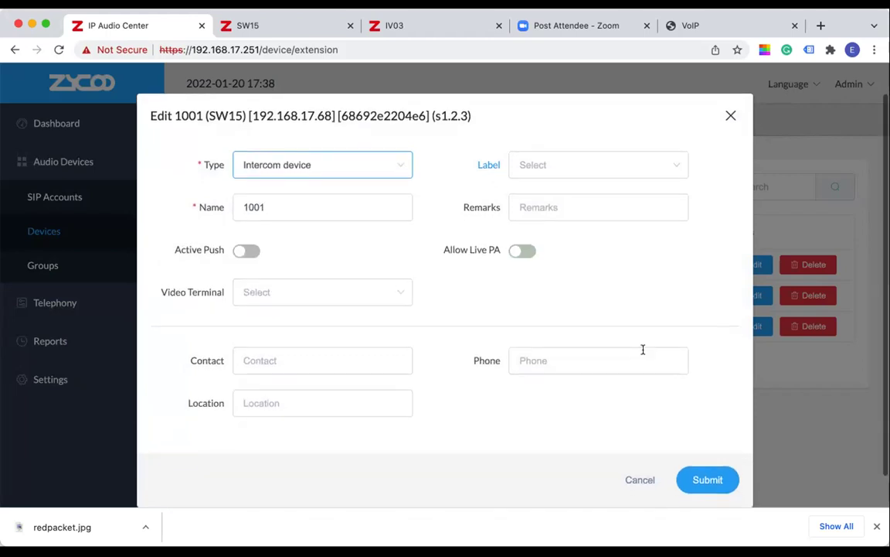
click(704, 480)
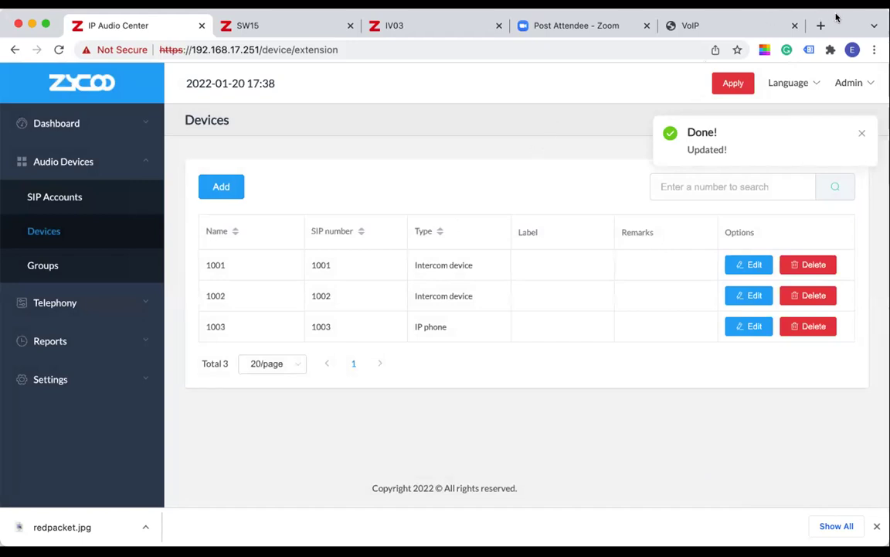
click(719, 84)
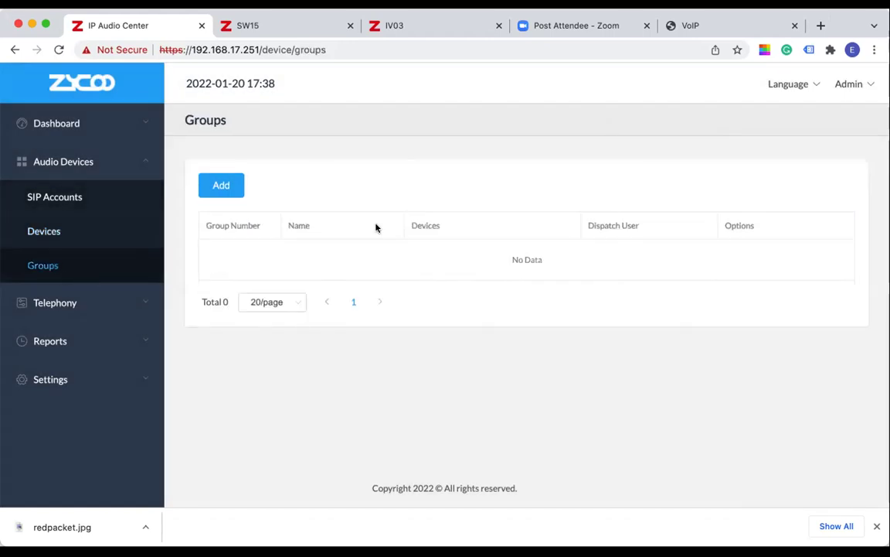
- Add a new paging group named 'Emily's group'; the dispatch user list is empty
click(221, 185)
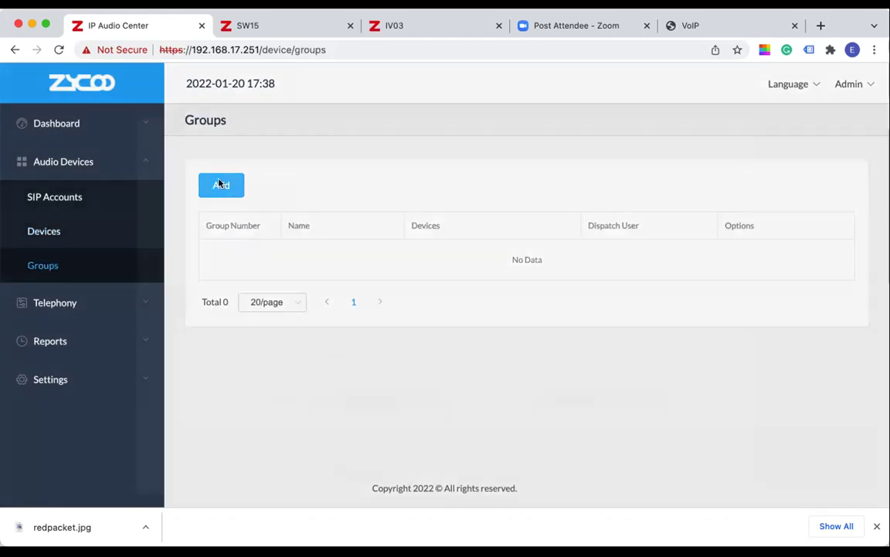
click(337, 198)
text(Emily)
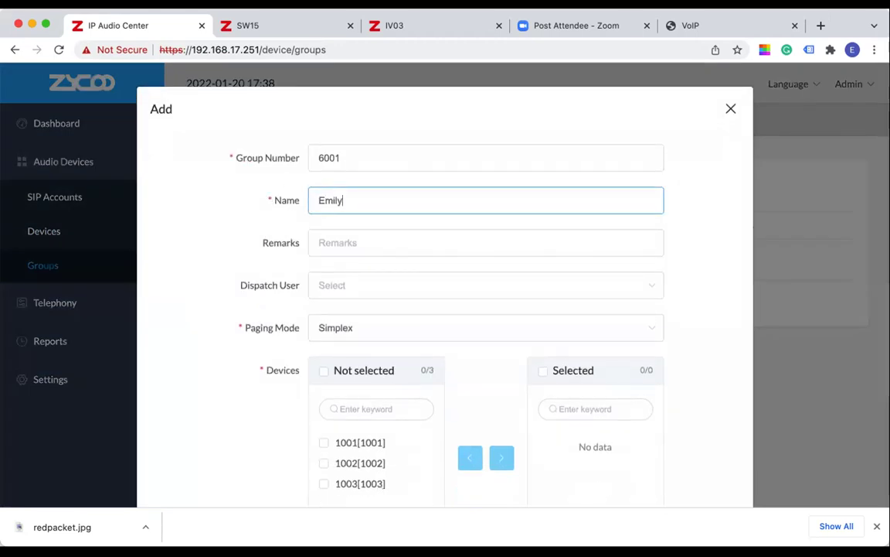
text('s group)
scroll(283, 281, down, 1)
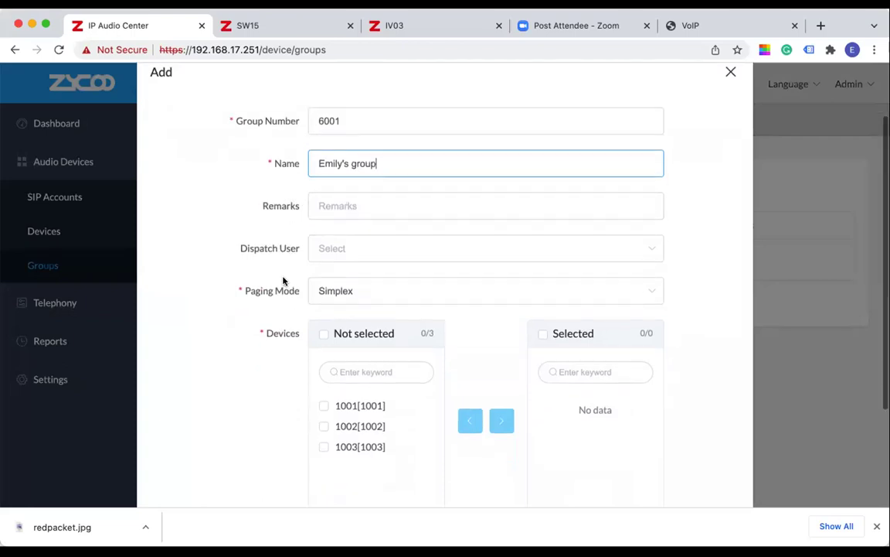
click(350, 249)
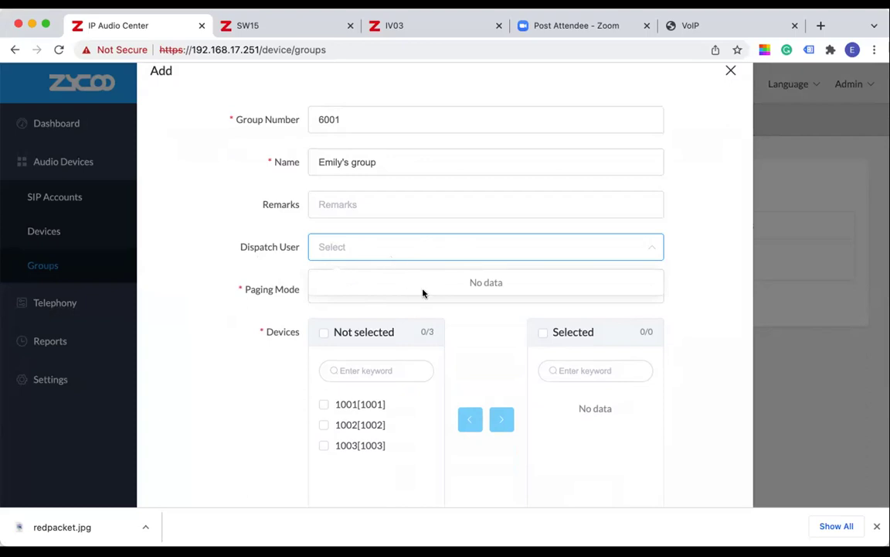
click(247, 251)
scroll(247, 251, down, 1)
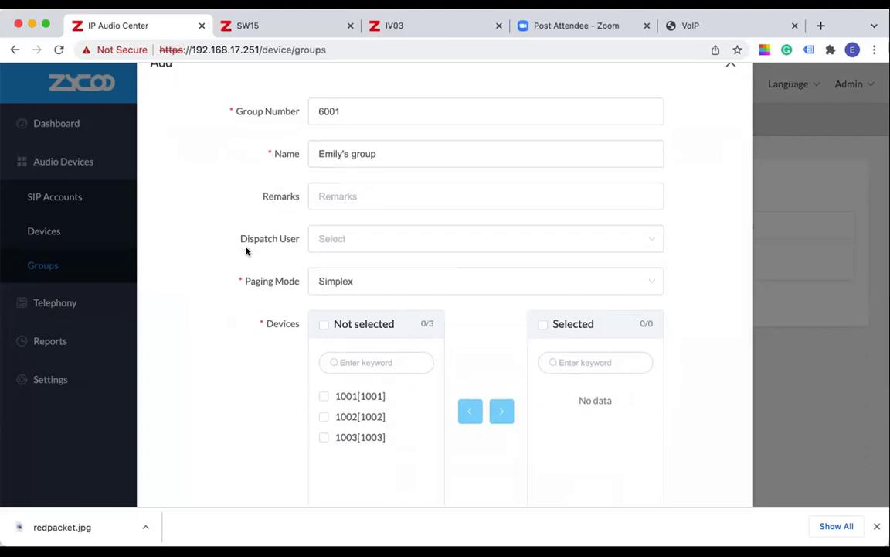
scroll(248, 253, up, 2)
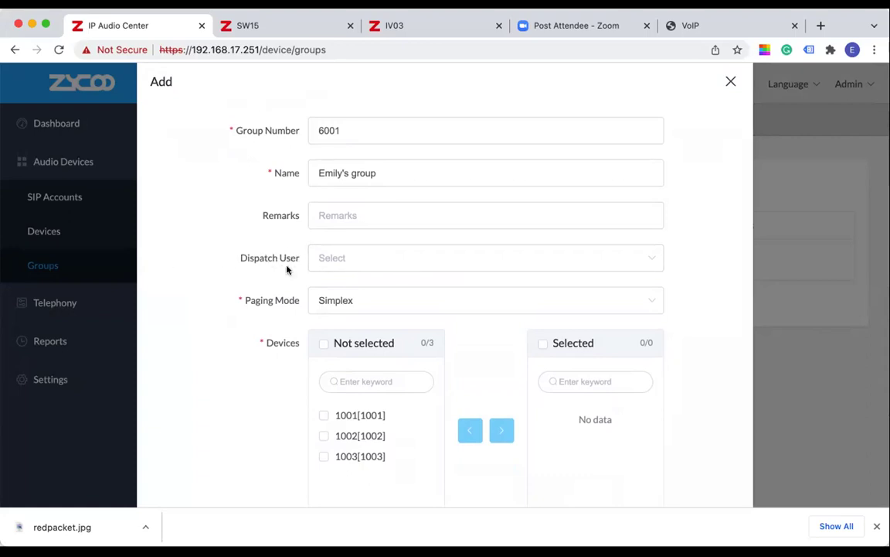
scroll(270, 313, down, 3)
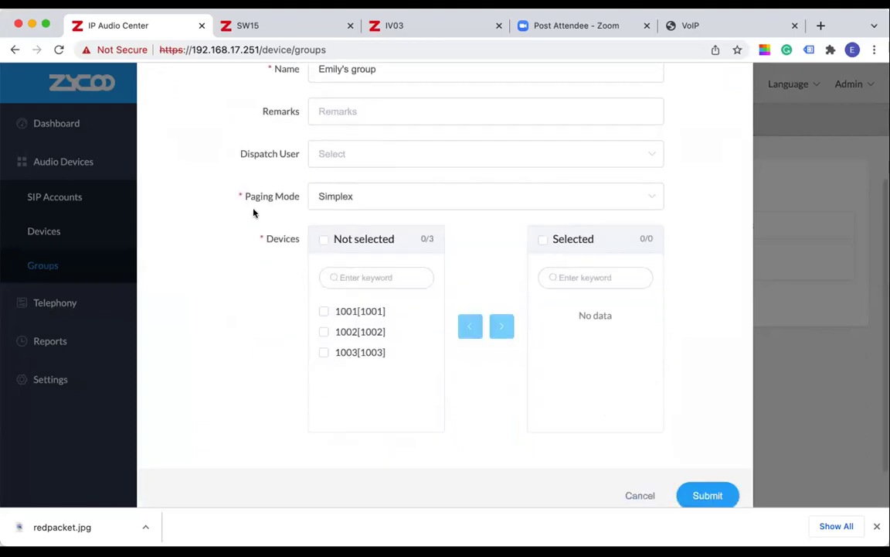
scroll(253, 213, up, 2)
- Change the group's paging mode from Simplex to Duplex
click(379, 260)
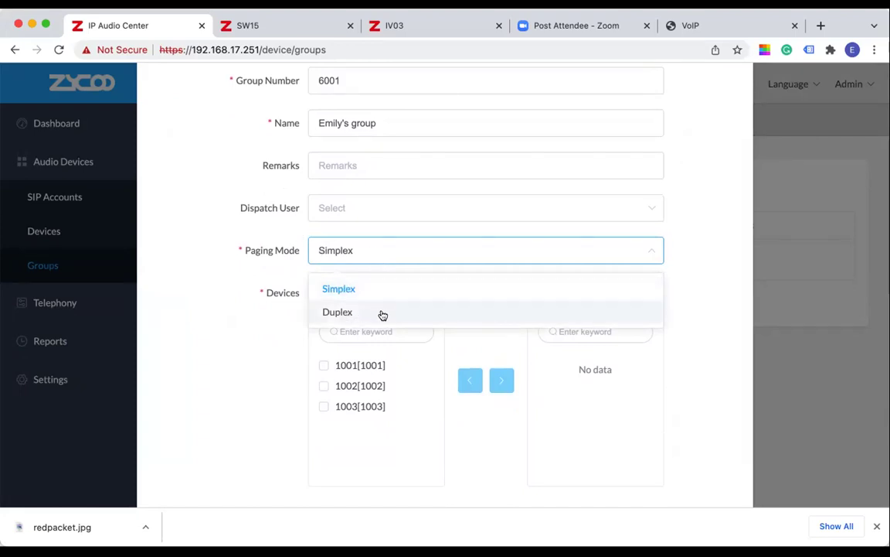
click(242, 272)
scroll(254, 276, down, 1)
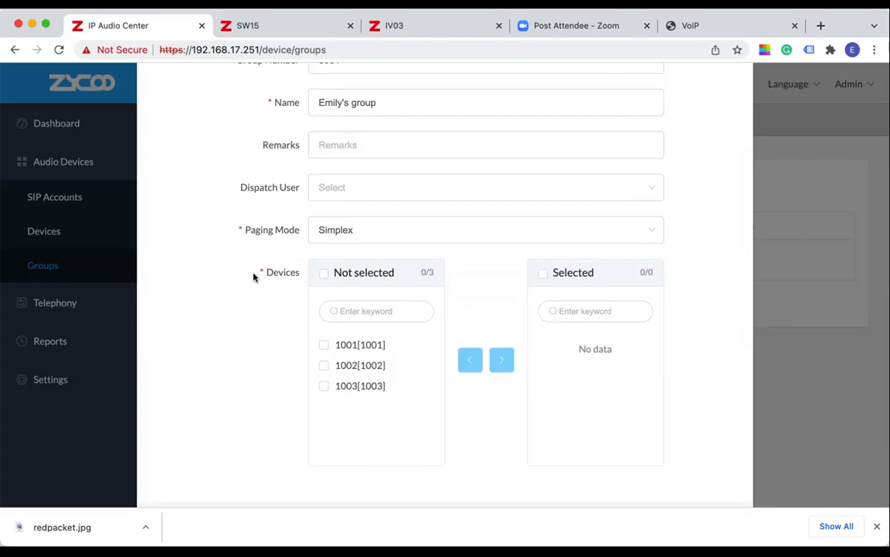
click(320, 230)
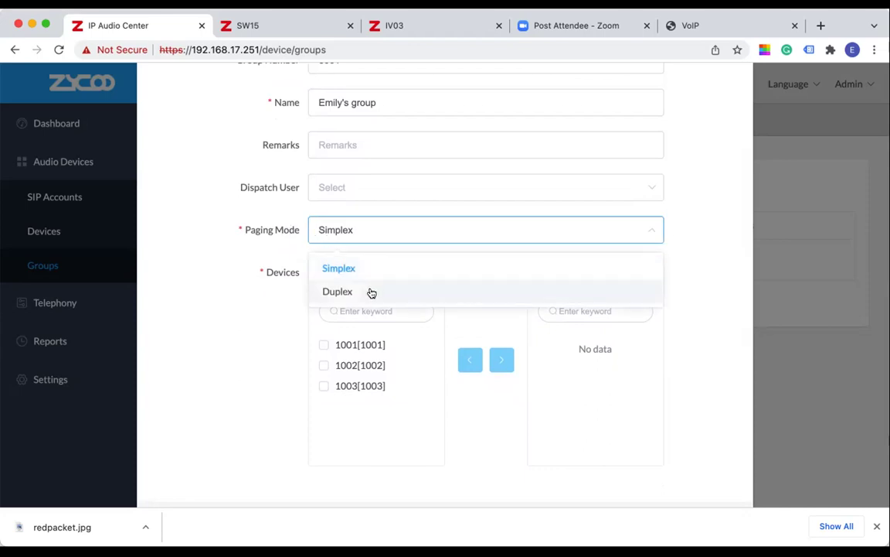
click(371, 292)
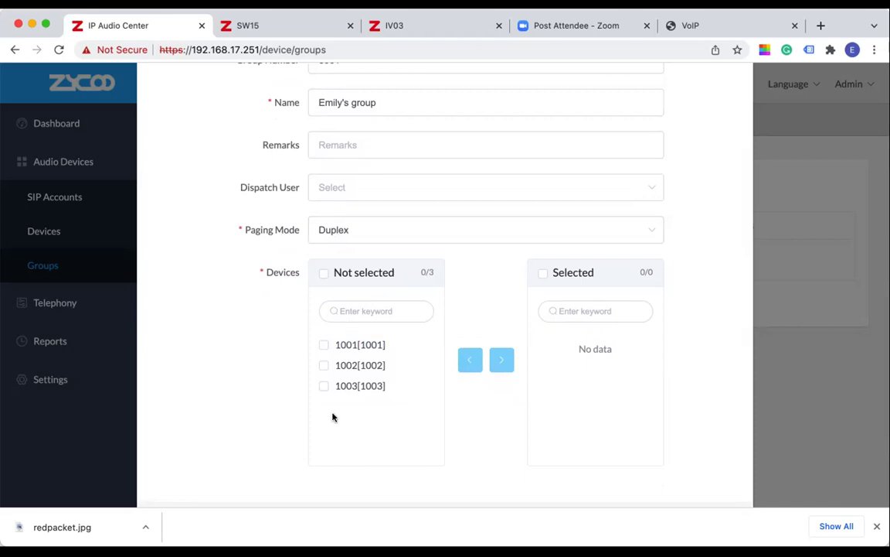
- Move devices 1001, 1002 and 1003 into Selected and submit the group
click(324, 345)
click(324, 365)
click(324, 385)
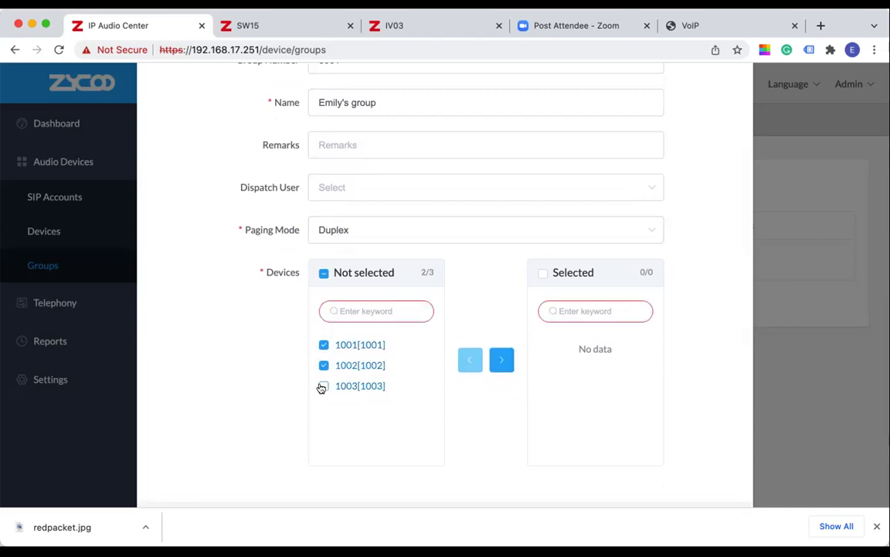
click(501, 360)
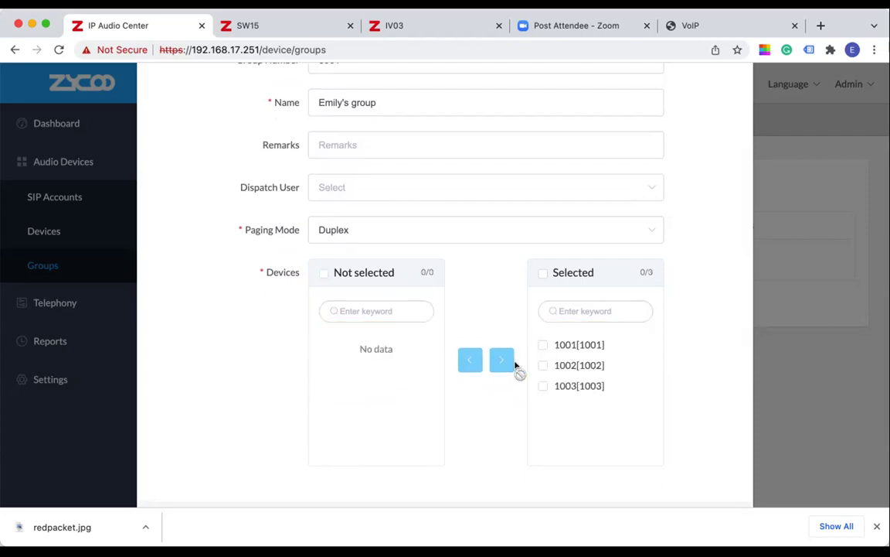
scroll(651, 383, down, 2)
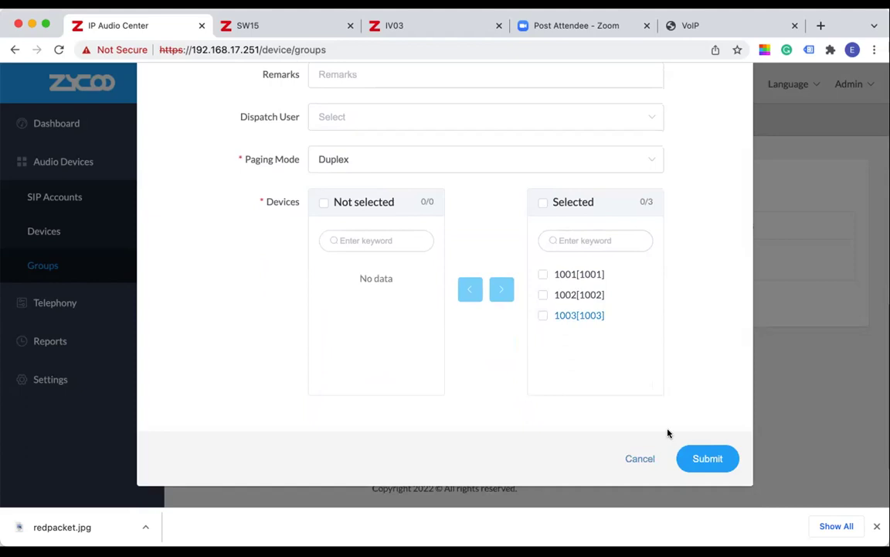
click(719, 458)
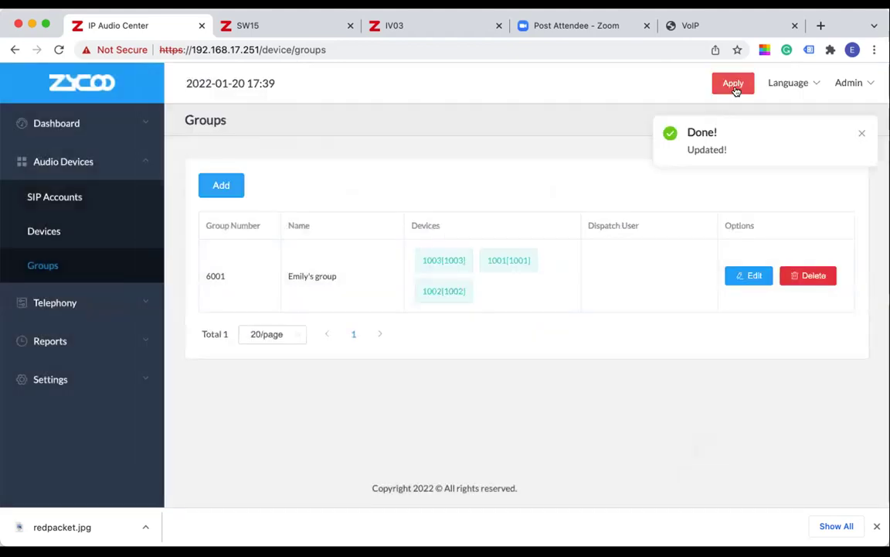
- Apply the configuration, then start a new user from Settings > Dispatch Users
click(735, 88)
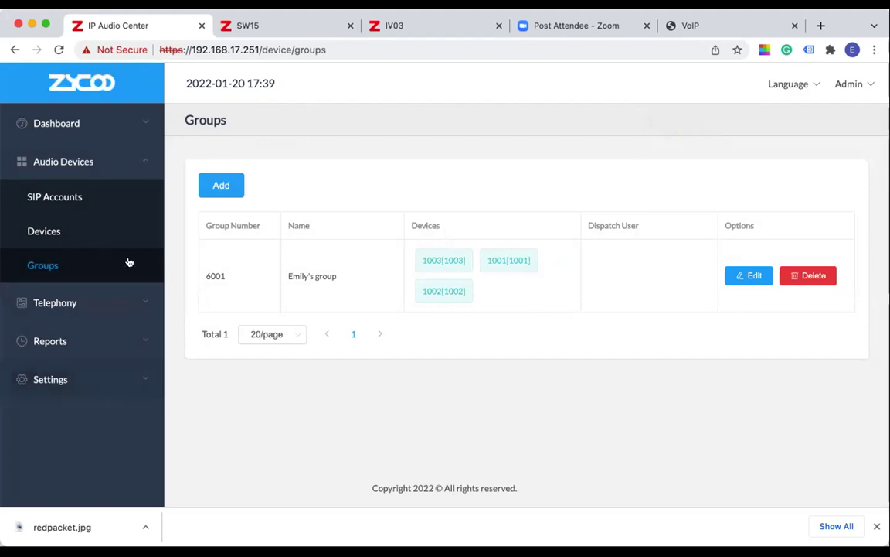
click(116, 376)
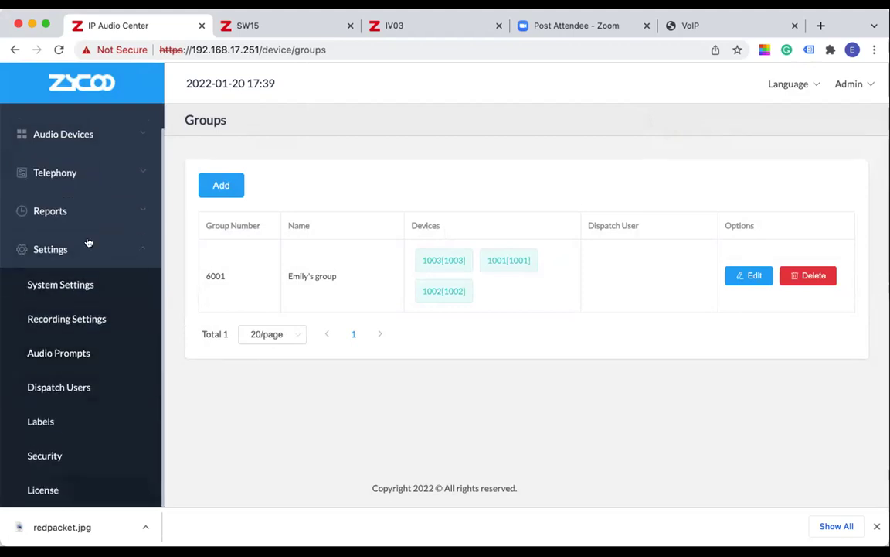
click(84, 382)
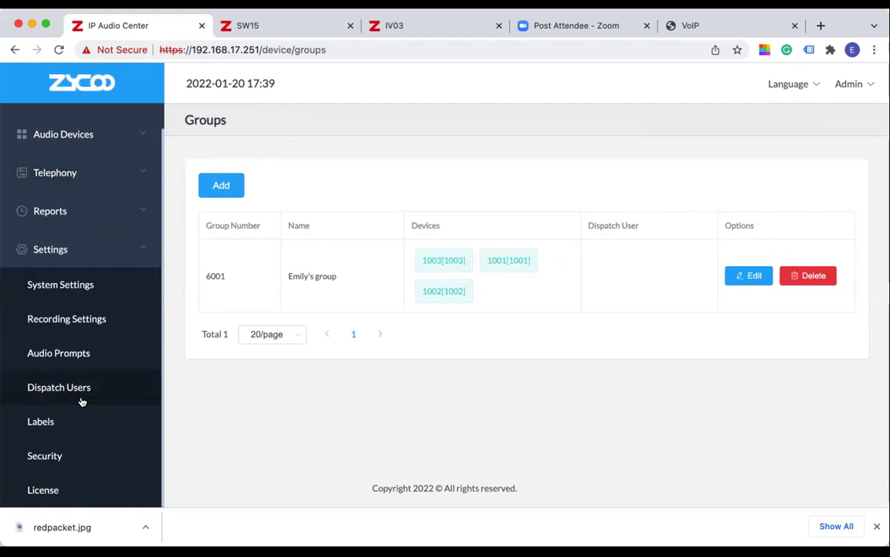
click(84, 388)
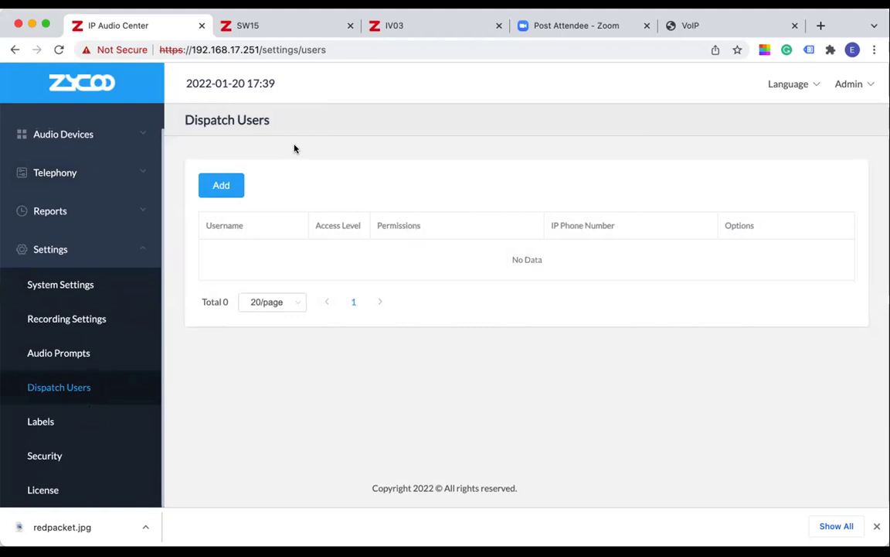
click(227, 185)
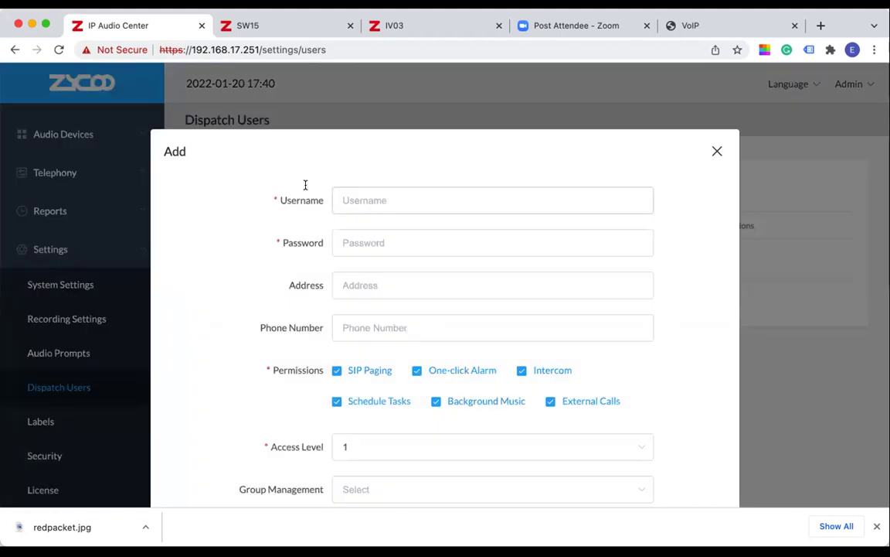
- Enter username 'emily' and an account password, then reveal the password
click(439, 149)
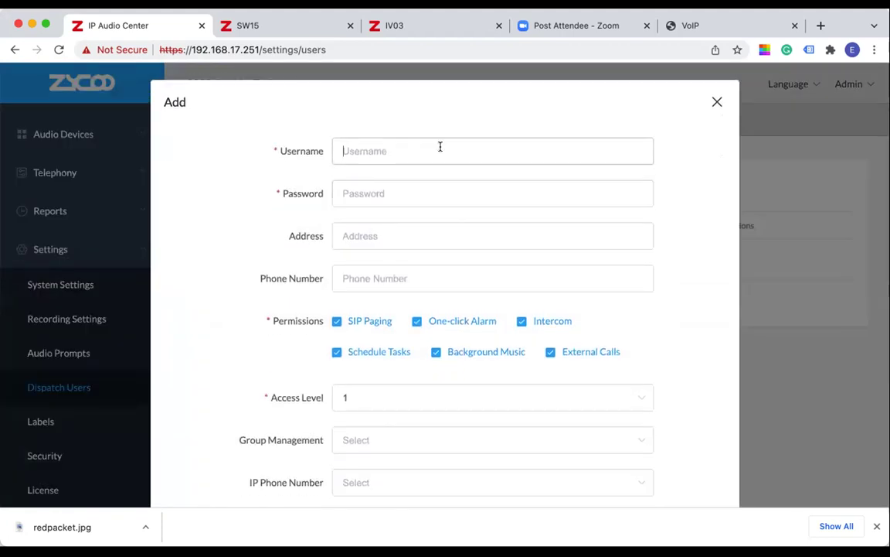
text(emily)
key(Tab)
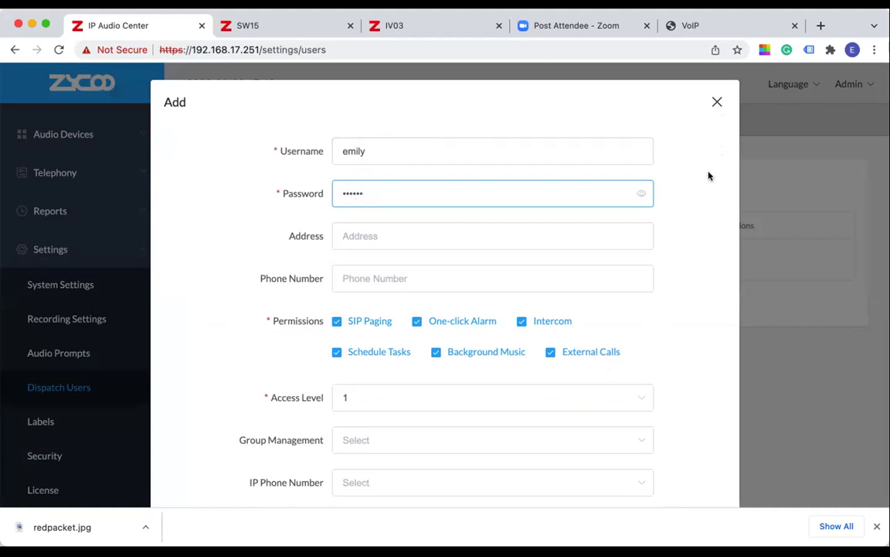
click(645, 199)
scroll(672, 259, down, 3)
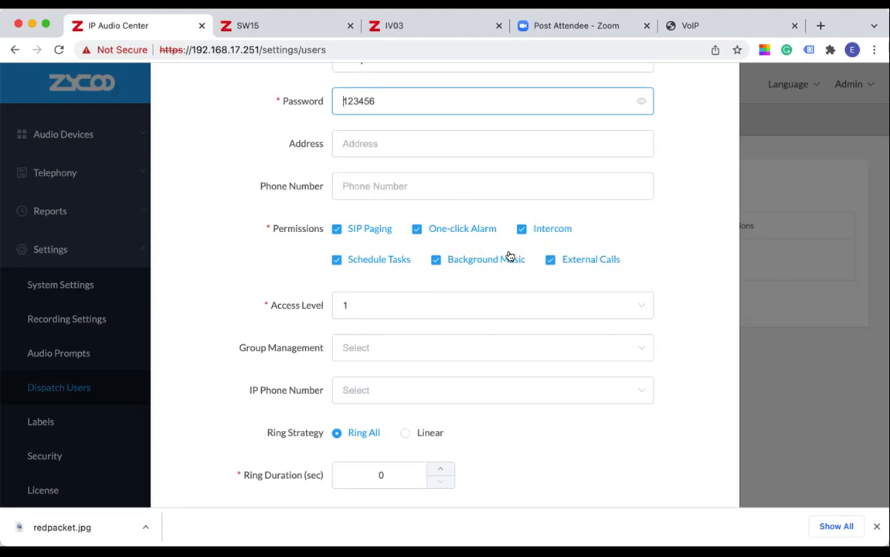
click(582, 258)
click(582, 258)
scroll(472, 271, down, 1)
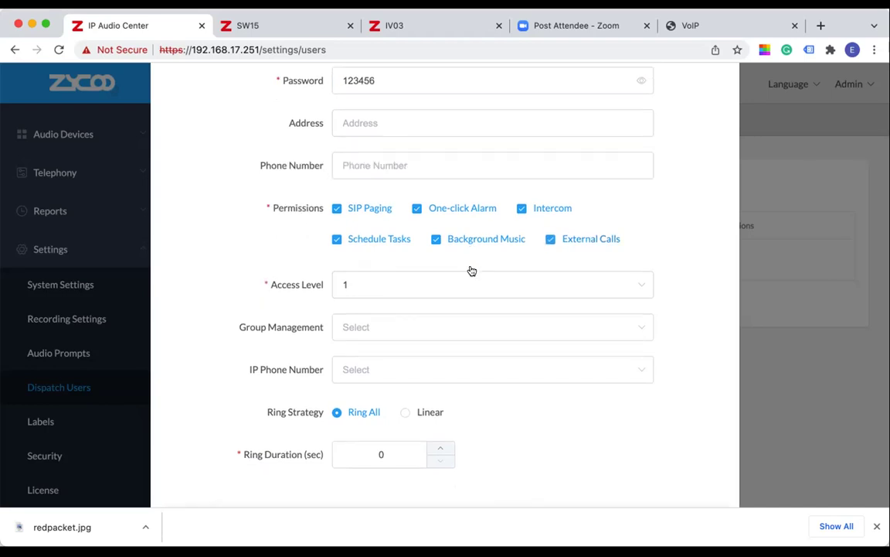
scroll(472, 271, down, 3)
click(384, 233)
scroll(415, 330, down, 2)
scroll(415, 329, up, 2)
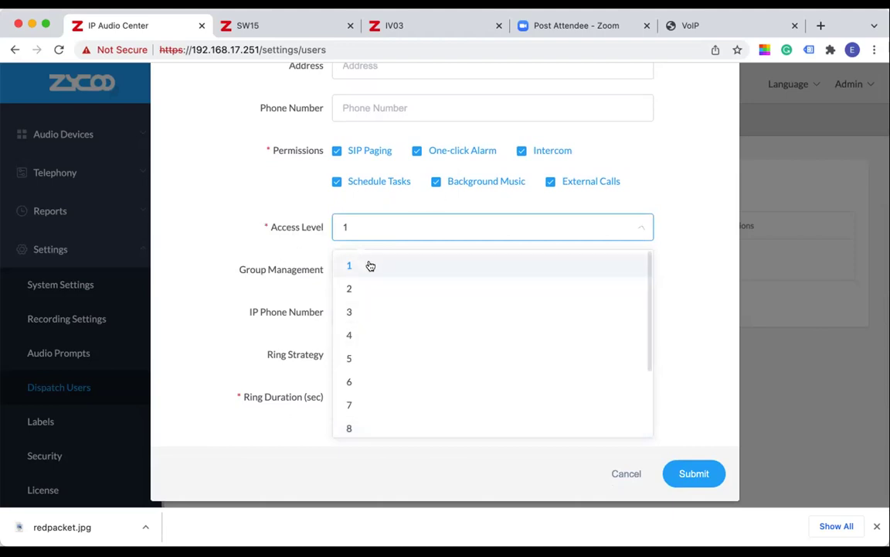
scroll(386, 268, down, 2)
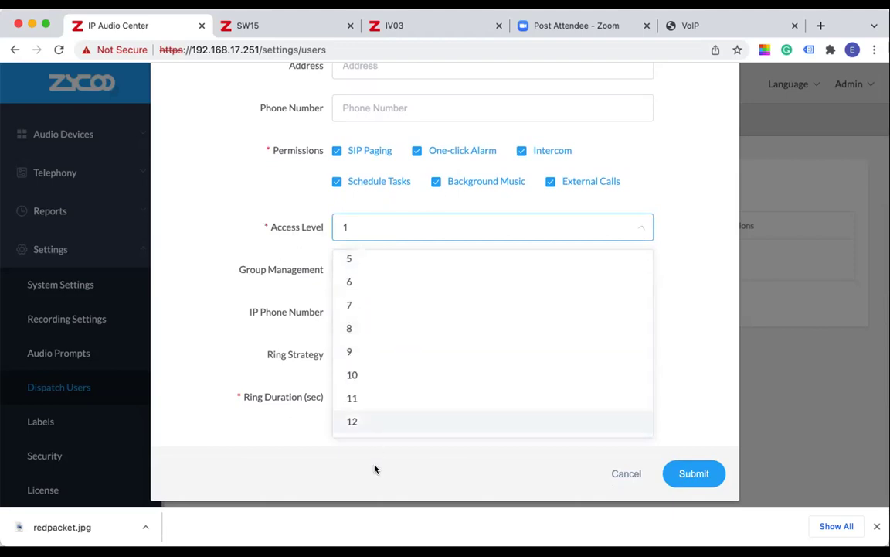
scroll(401, 361, up, 2)
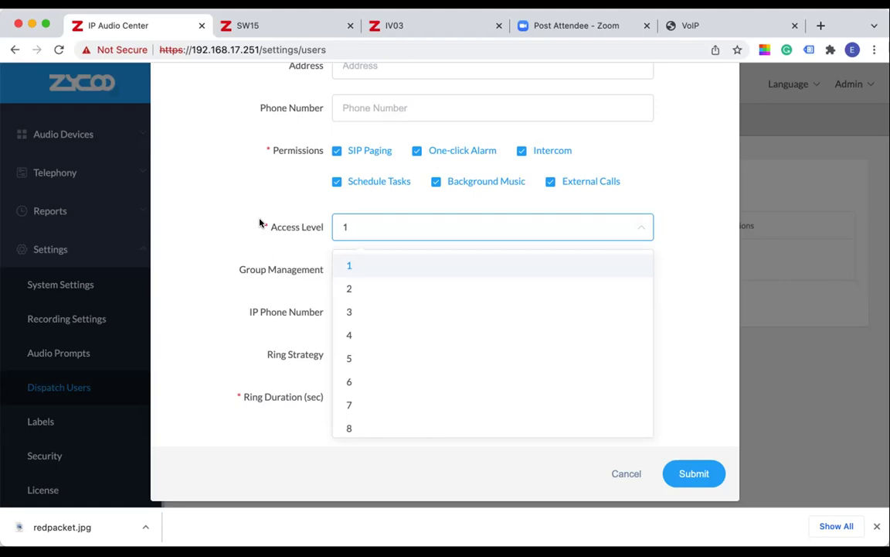
click(368, 263)
scroll(262, 256, down, 1)
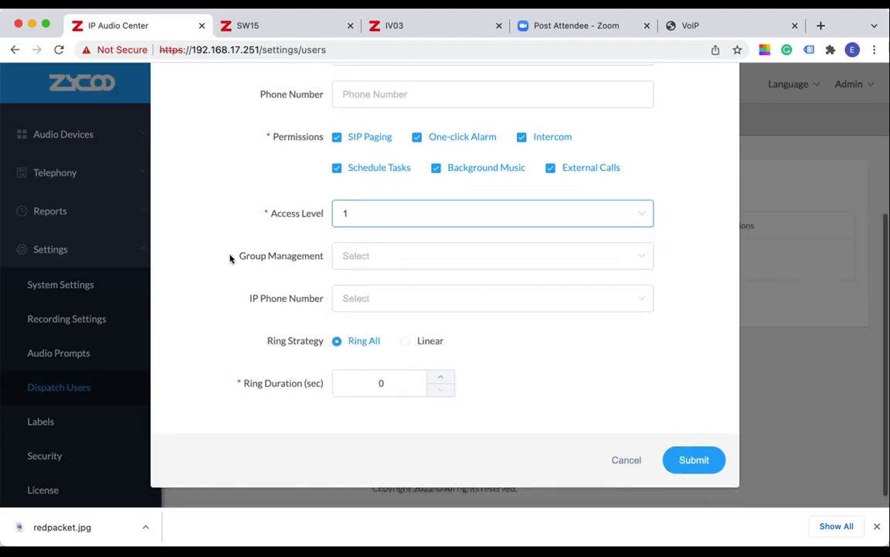
- Choose paging group 6001 under Group Management
click(394, 264)
click(397, 299)
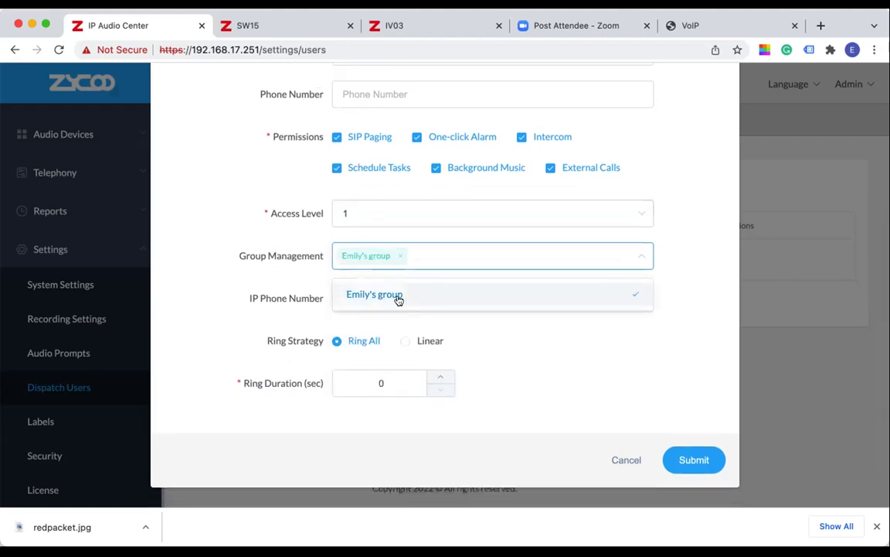
click(269, 277)
scroll(300, 257, up, 1)
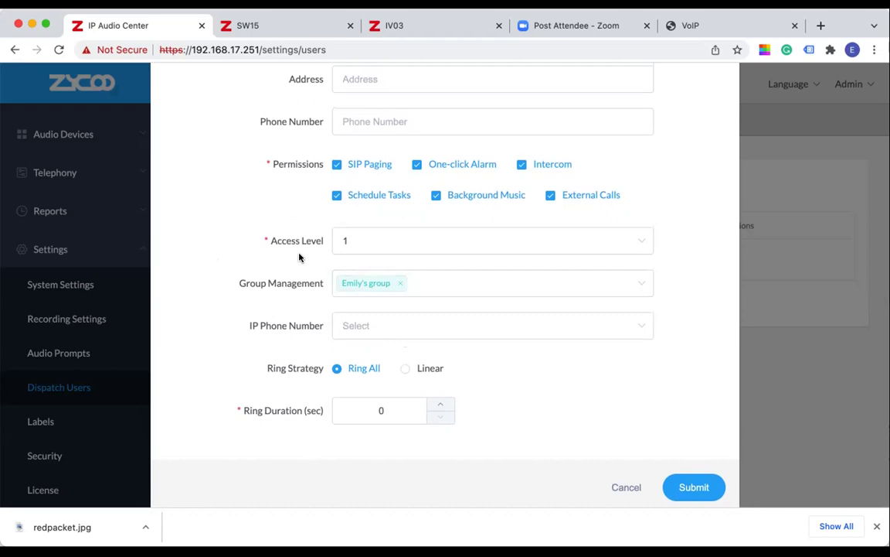
scroll(266, 295, down, 1)
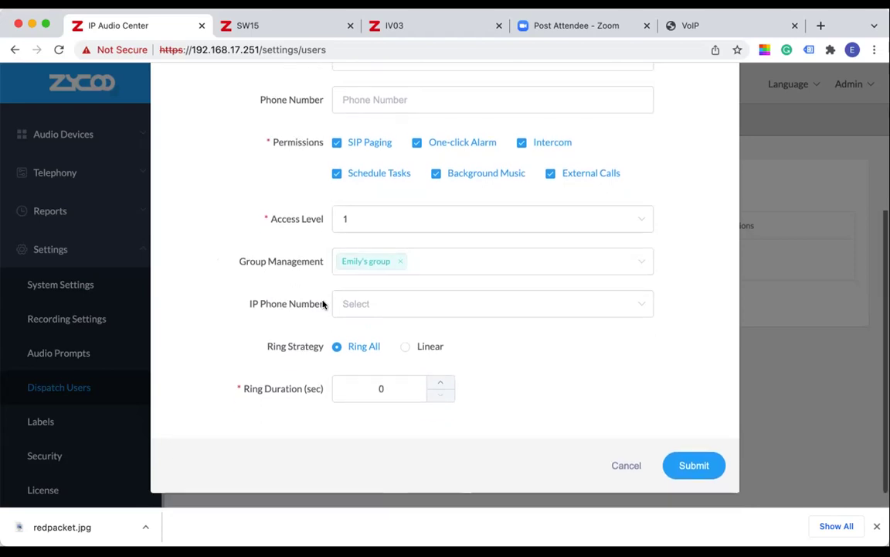
- Link IP phone number 1003[1003] to the user and verify the selection
click(402, 305)
click(408, 345)
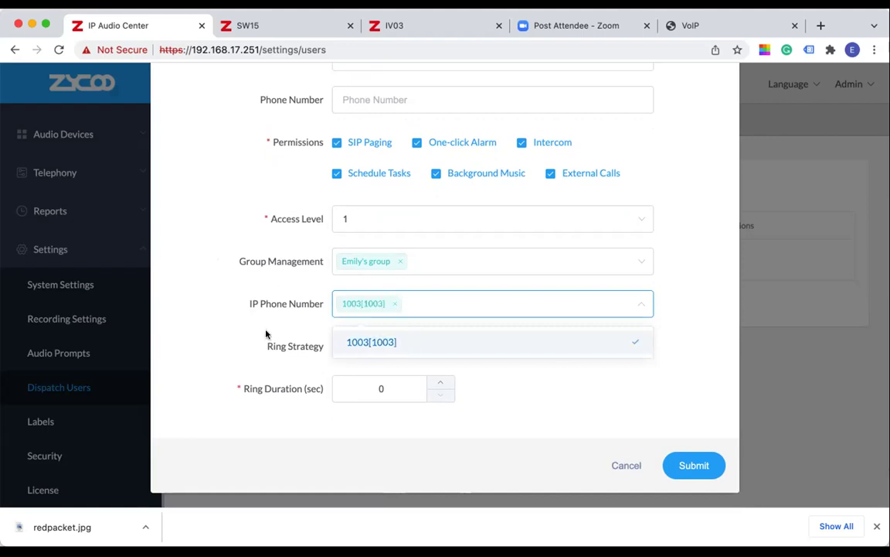
click(309, 306)
drag(248, 305, 318, 309)
click(290, 306)
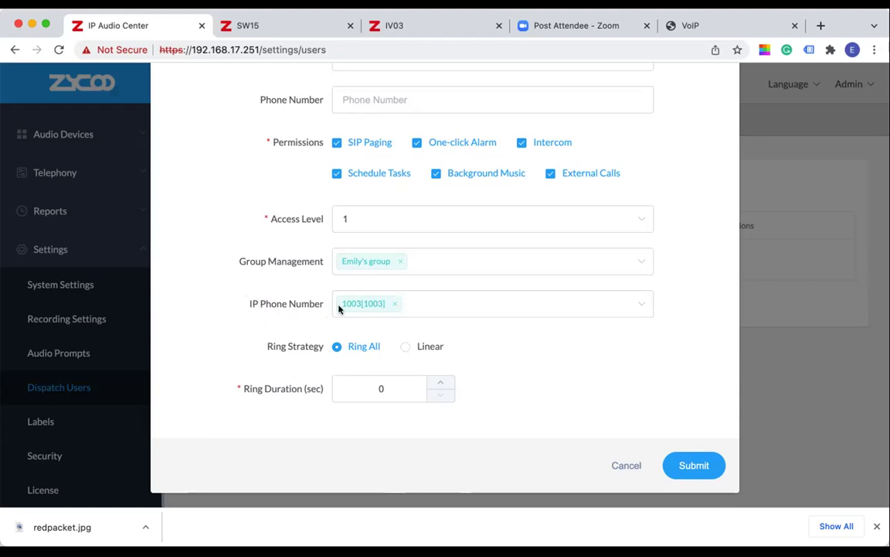
click(425, 303)
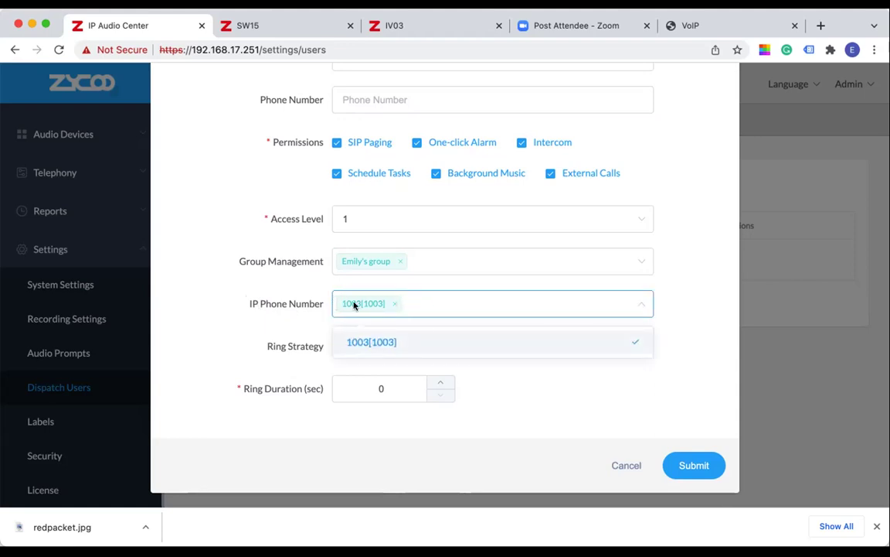
click(566, 310)
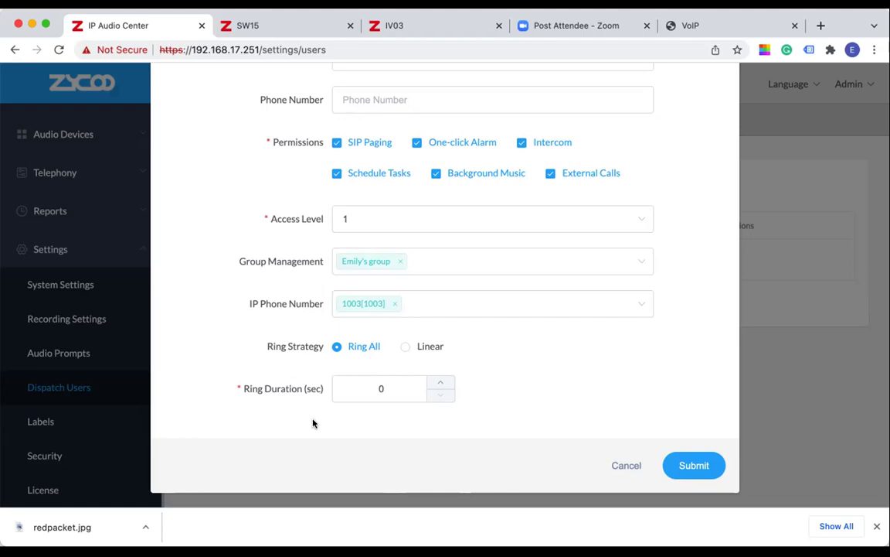
- Save the dispatch user's six permissions and access level 1, apply, then show all windows
scroll(240, 384, down, 1)
scroll(241, 384, up, 3)
scroll(240, 384, down, 3)
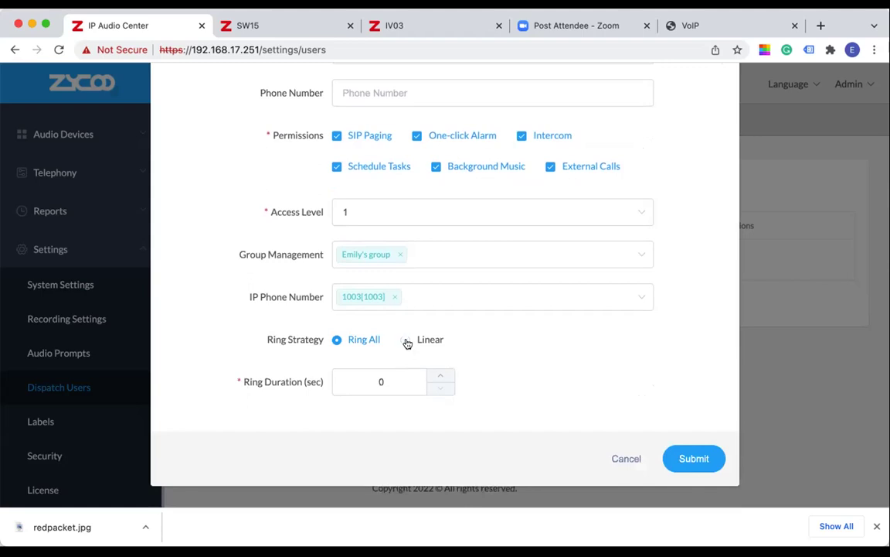
scroll(284, 382, down, 1)
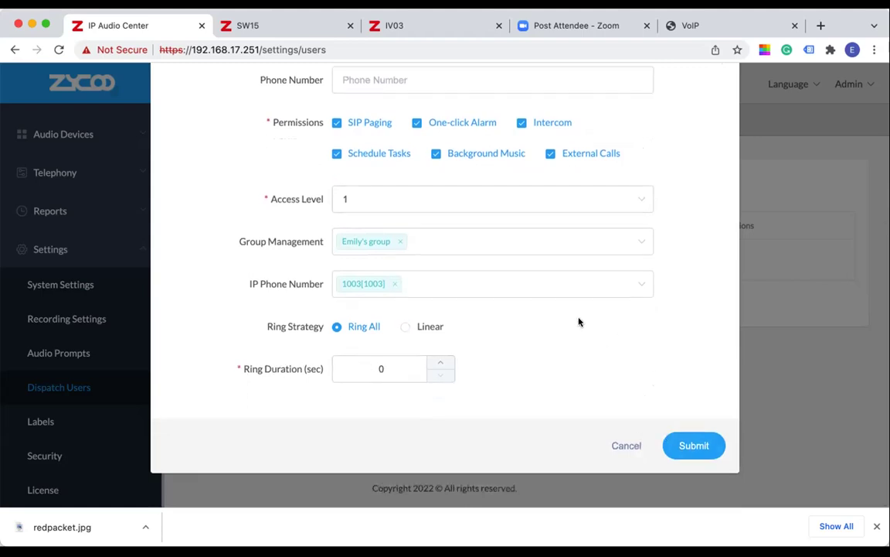
click(701, 442)
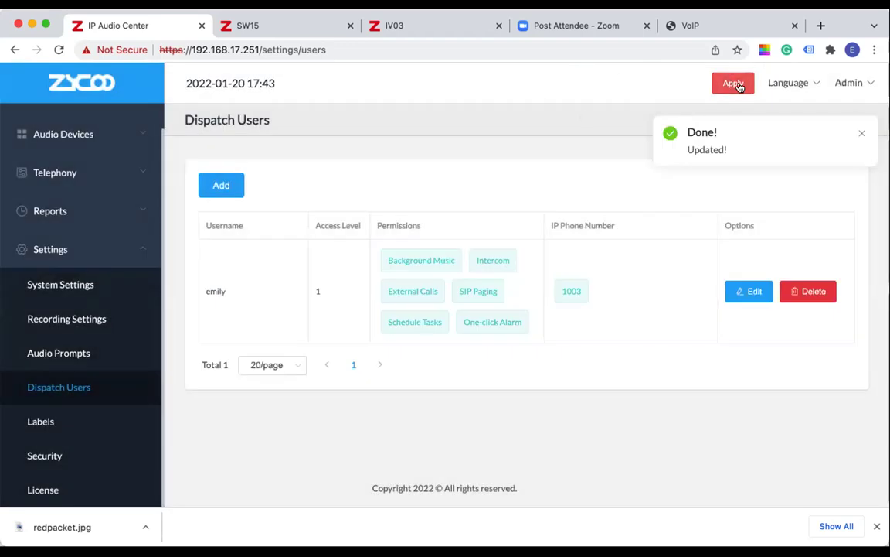
click(726, 87)
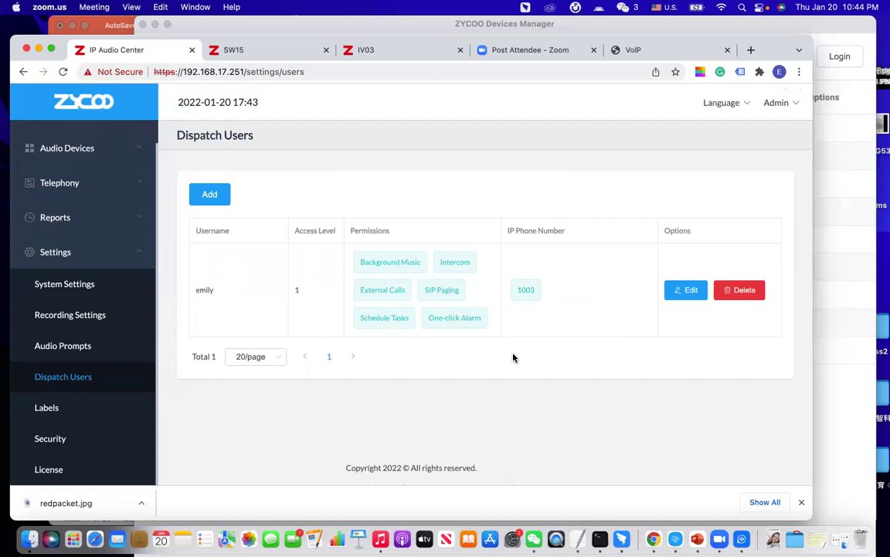
key(ctrl+Up)
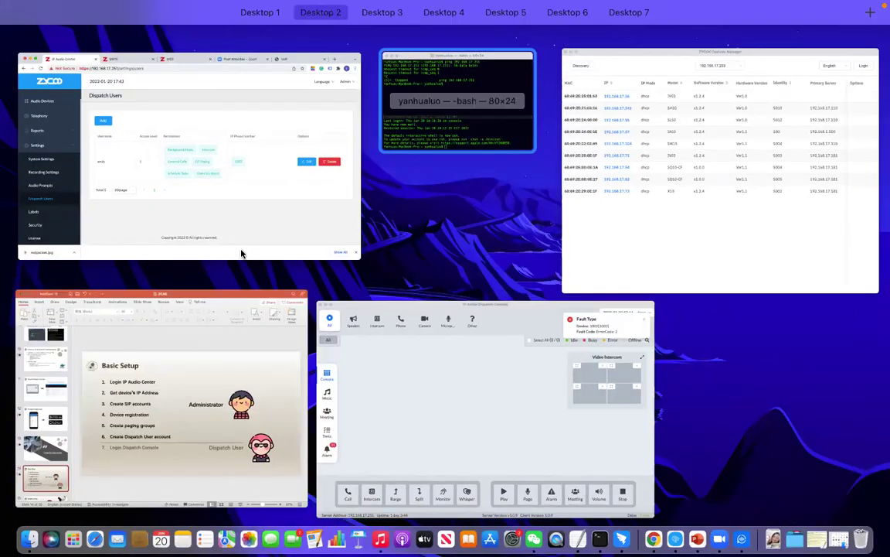
- Dismiss the Fault Type notice and log out of the dispatch console
click(535, 453)
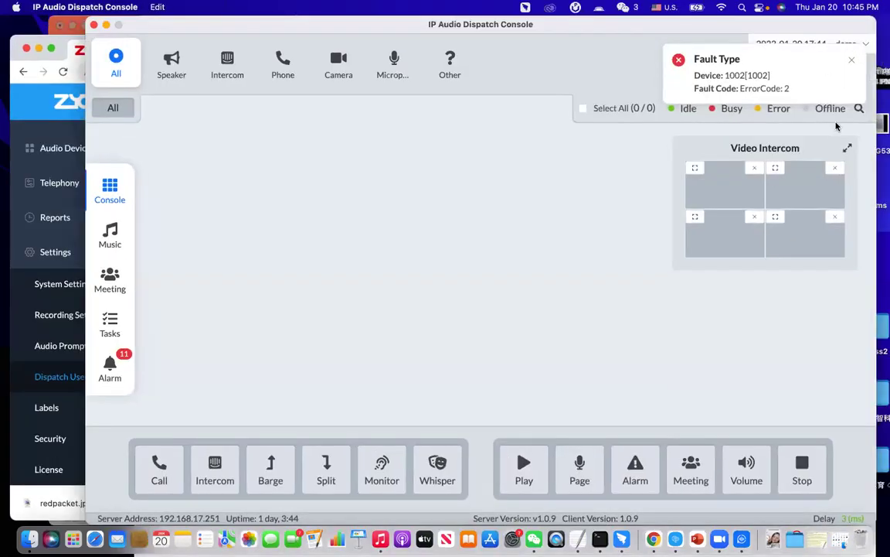
click(851, 60)
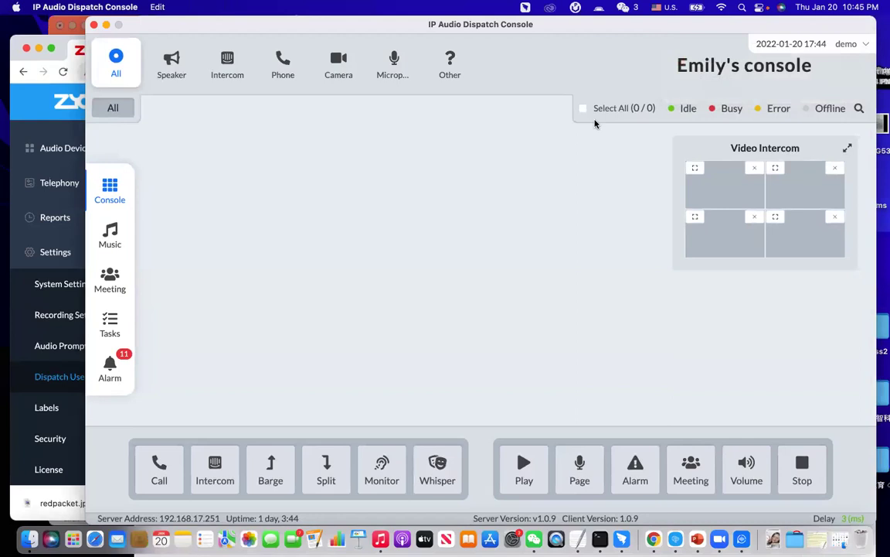
click(869, 49)
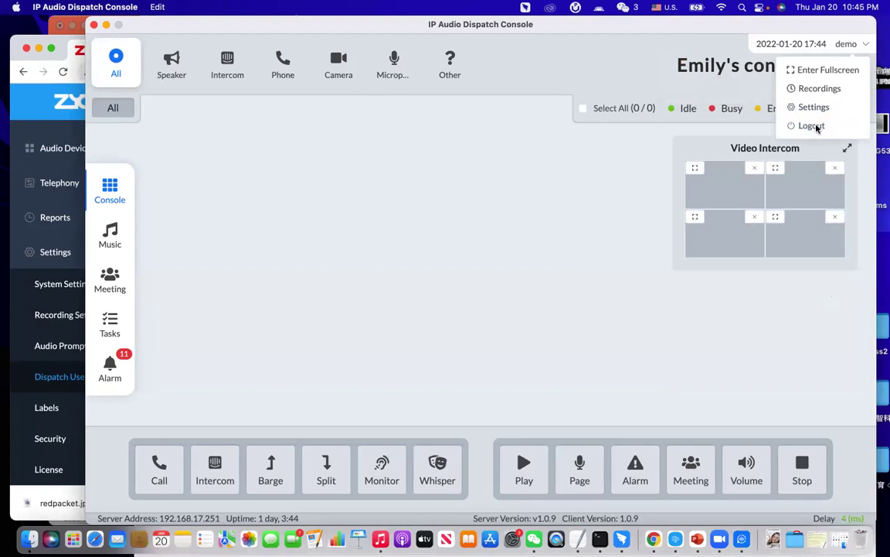
click(805, 126)
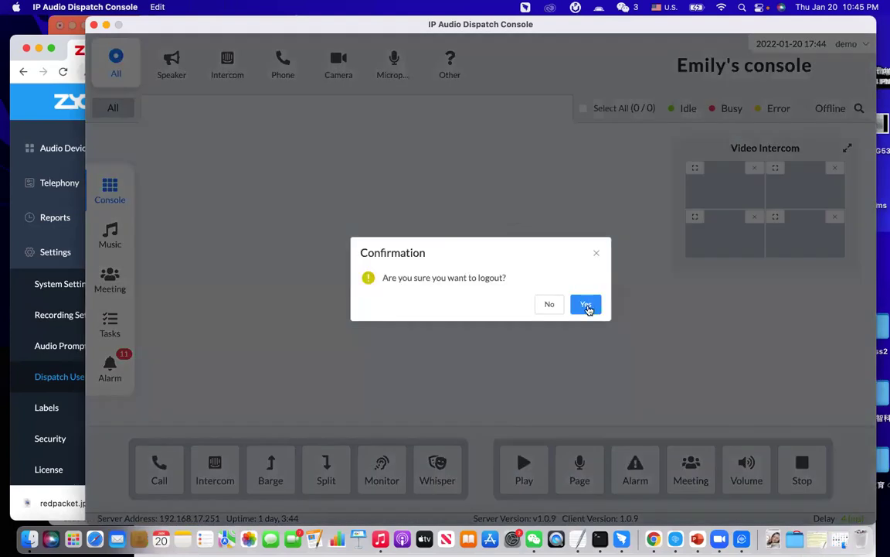
click(588, 306)
- Log in to the console with the new dispatch user's username and password
drag(549, 79, 441, 74)
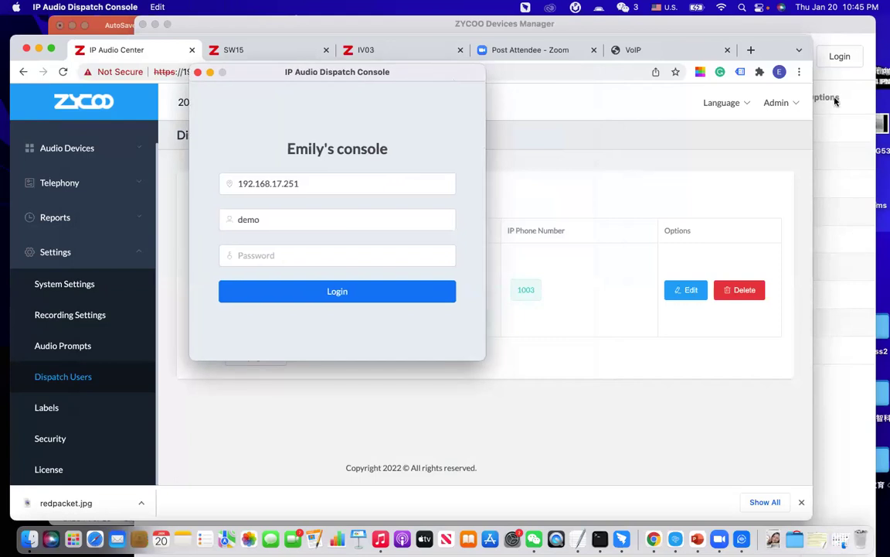
drag(413, 68, 495, 116)
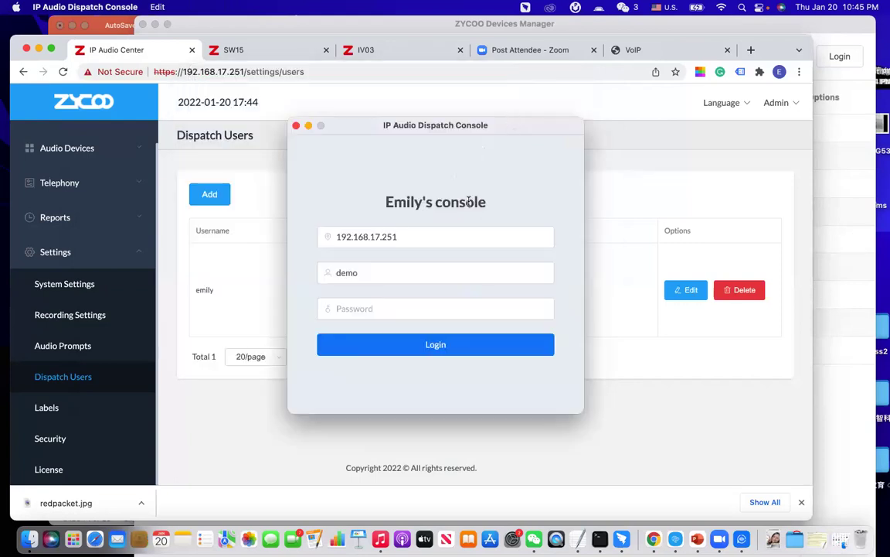
drag(368, 272, 282, 266)
text(emily)
key(Tab)
text(••••••)
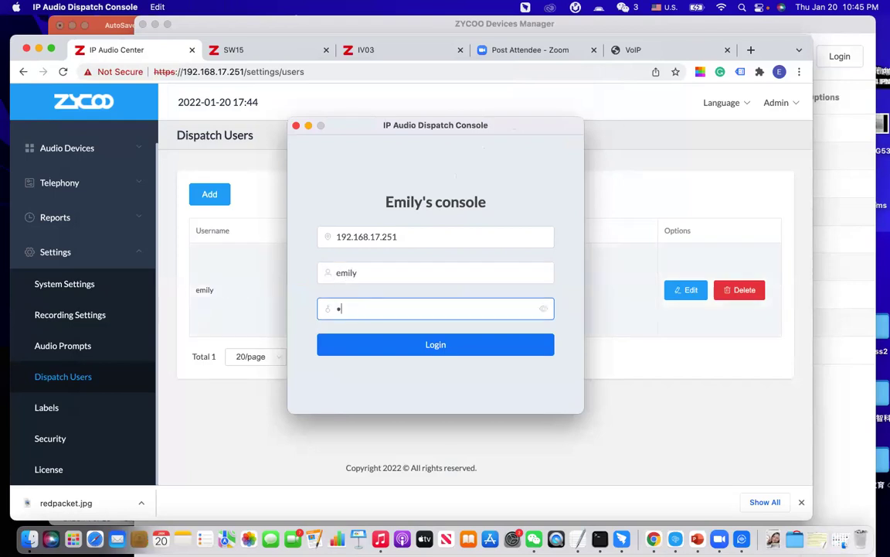
click(542, 309)
click(449, 345)
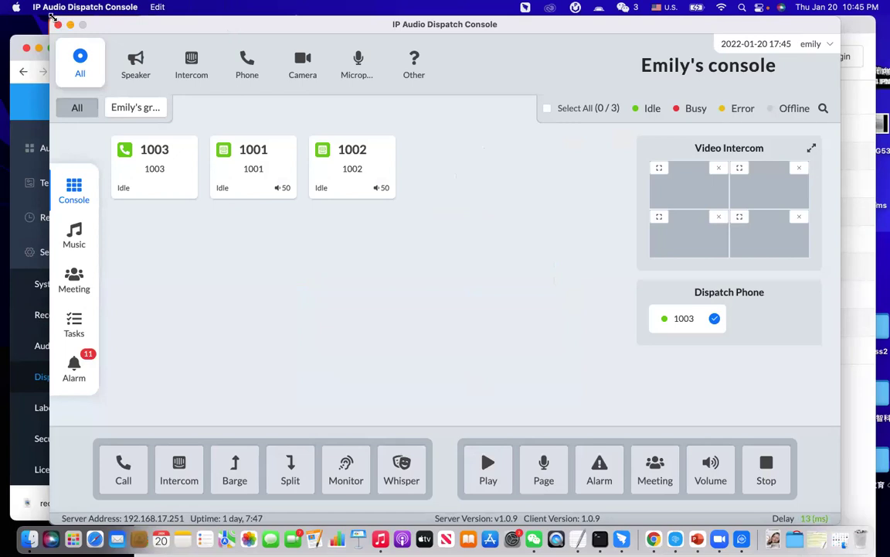
- Reposition the console to view devices 1003, 1001 and 1002, then return to Dispatch Users
drag(50, 15, 68, 23)
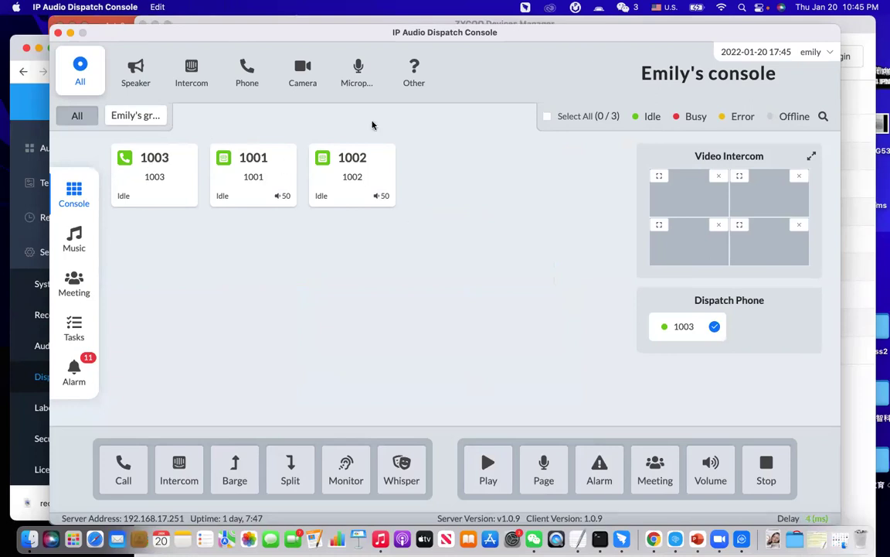
mouse_move(215, 31)
mouse_down()
mouse_move(202, 23)
mouse_move(233, 28)
mouse_move(183, 19)
mouse_move(213, 26)
mouse_up()
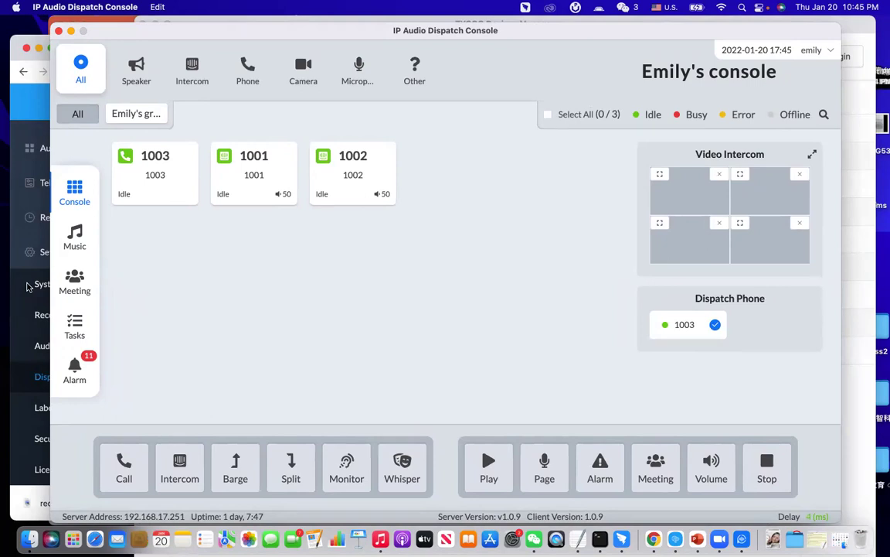
click(27, 286)
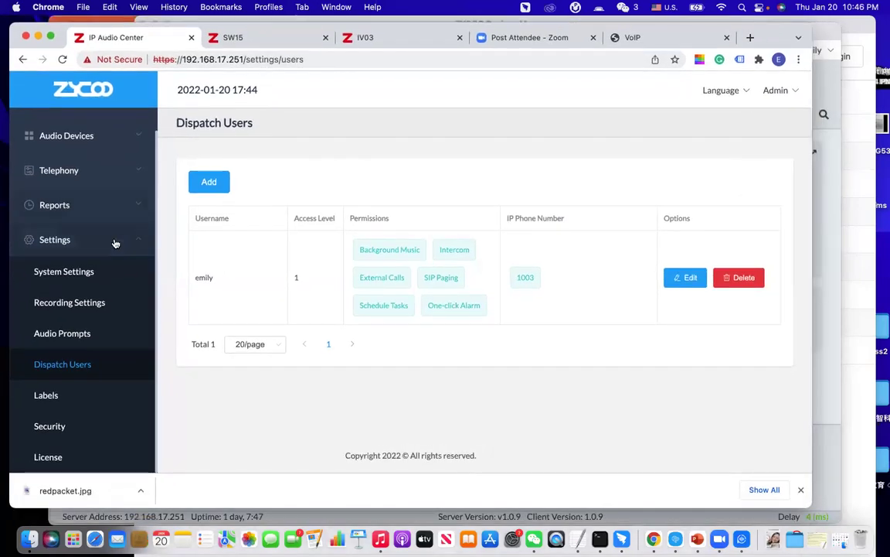
- Under Audio Devices > Devices, start adding a new device of type Camera
click(114, 244)
click(123, 164)
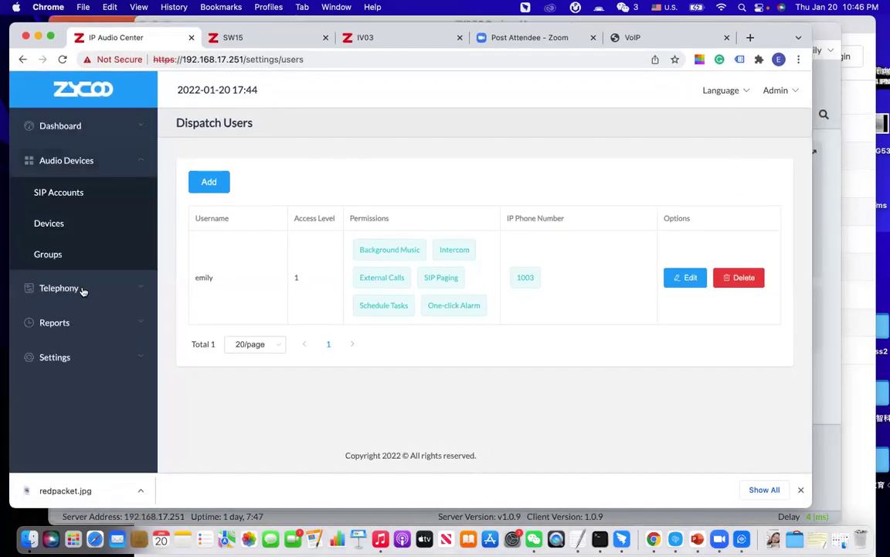
click(111, 230)
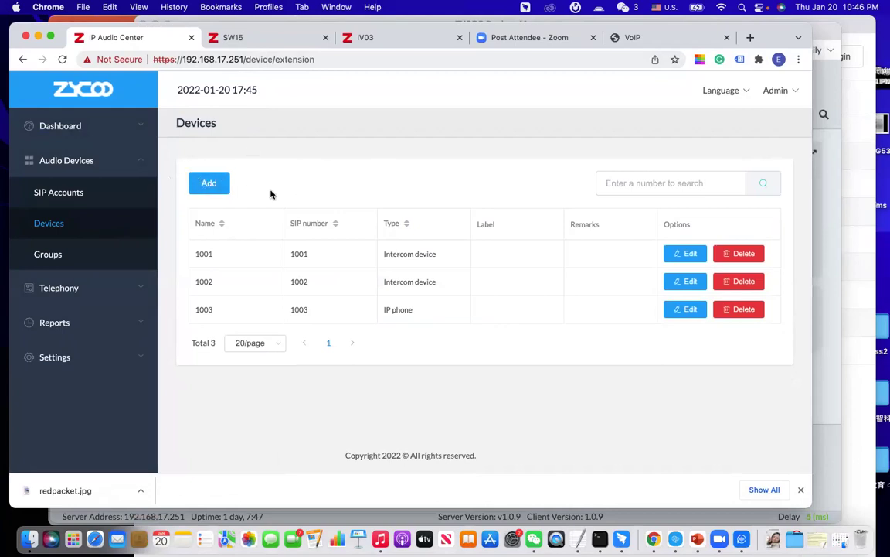
click(194, 183)
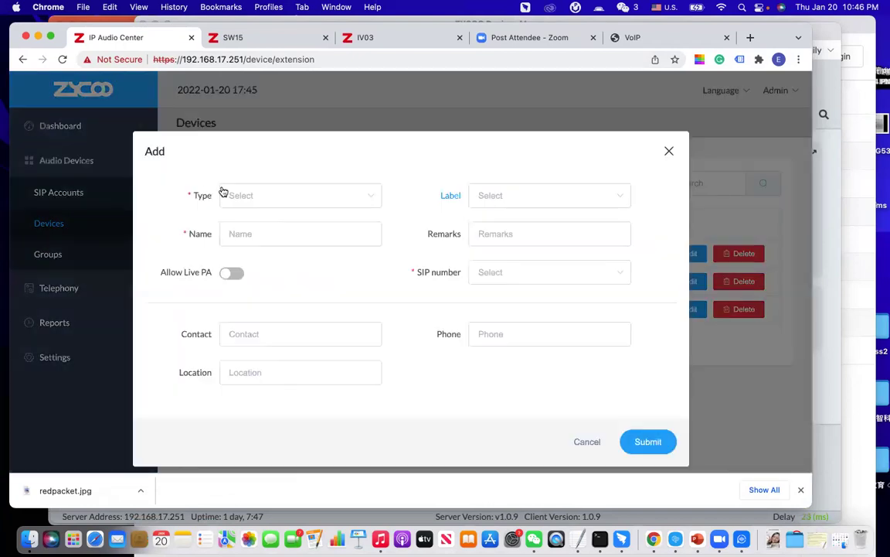
click(310, 205)
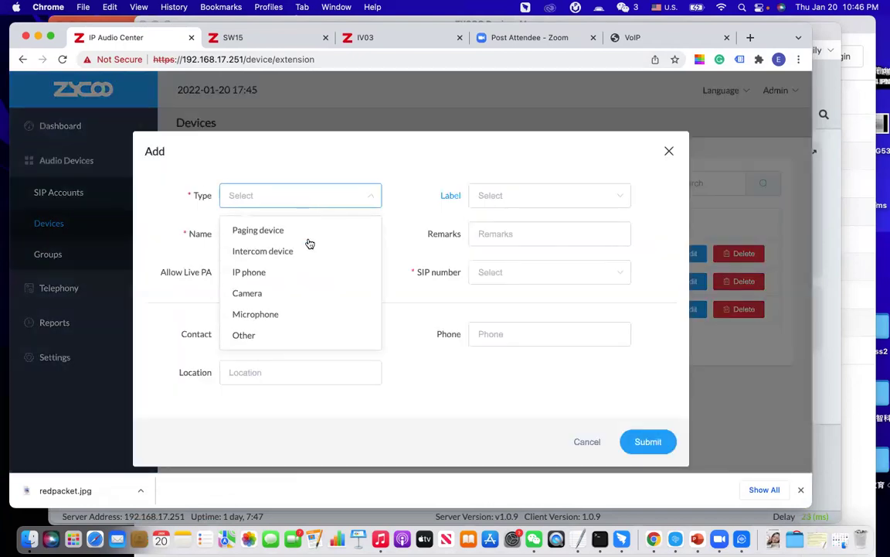
click(308, 300)
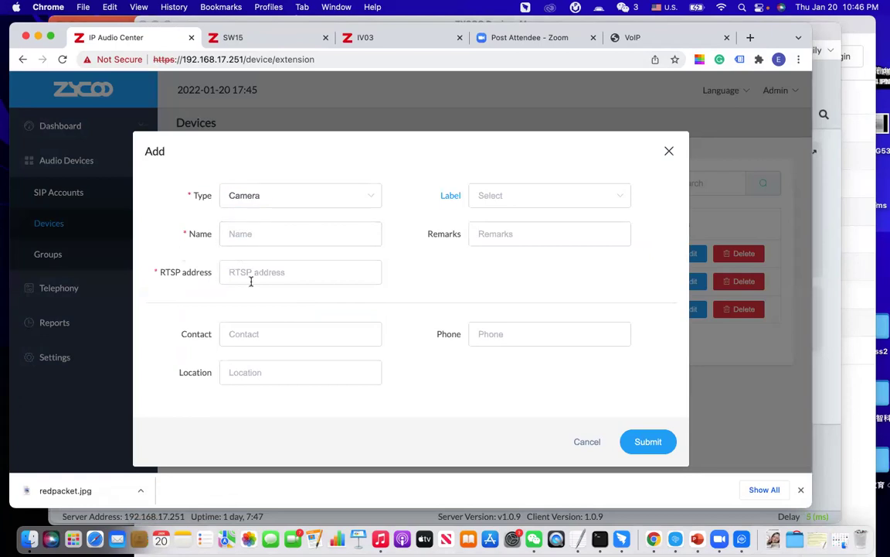
- Check the Camera form's RTSP address field, then go to the IV03 device's page
scroll(292, 272, down, 1)
scroll(293, 272, up, 1)
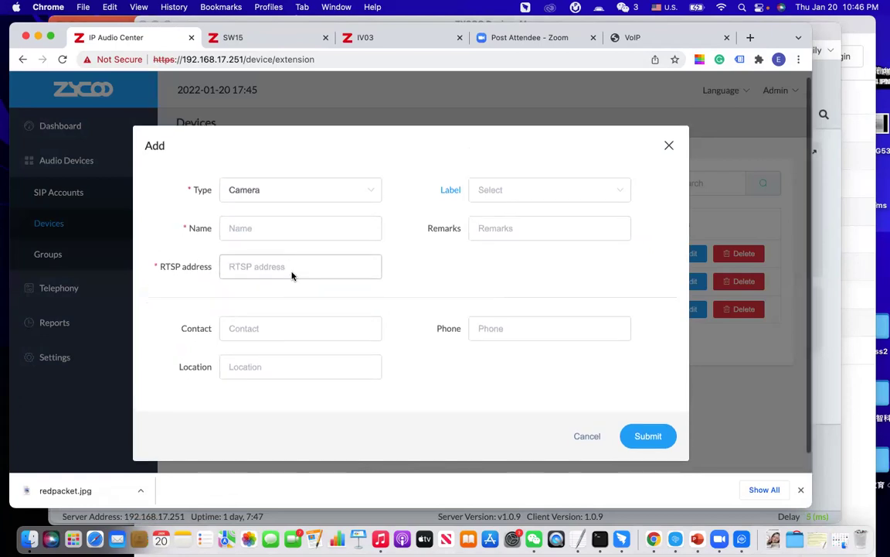
click(414, 39)
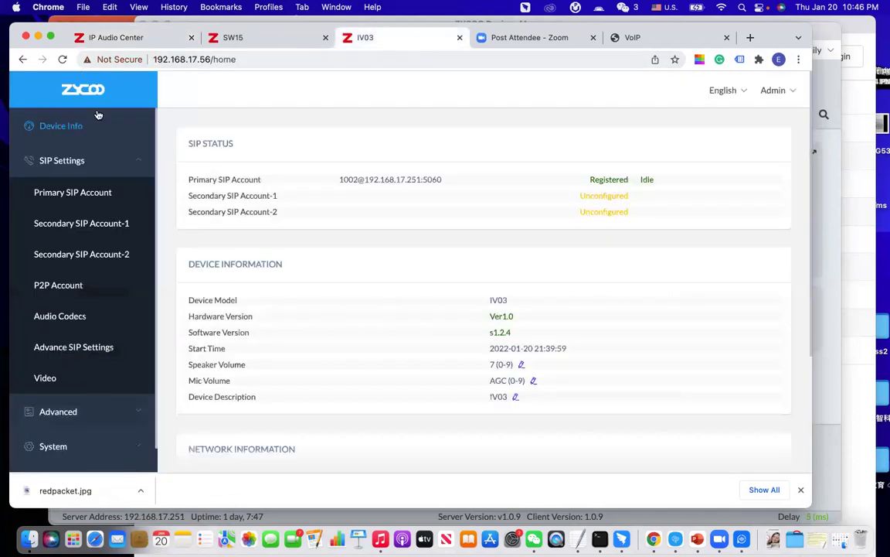
- Copy IV03's Mainstream address rtsp://192.168.17.56/stream1 from SIP Settings > Video, then return to IP Audio Center
click(117, 162)
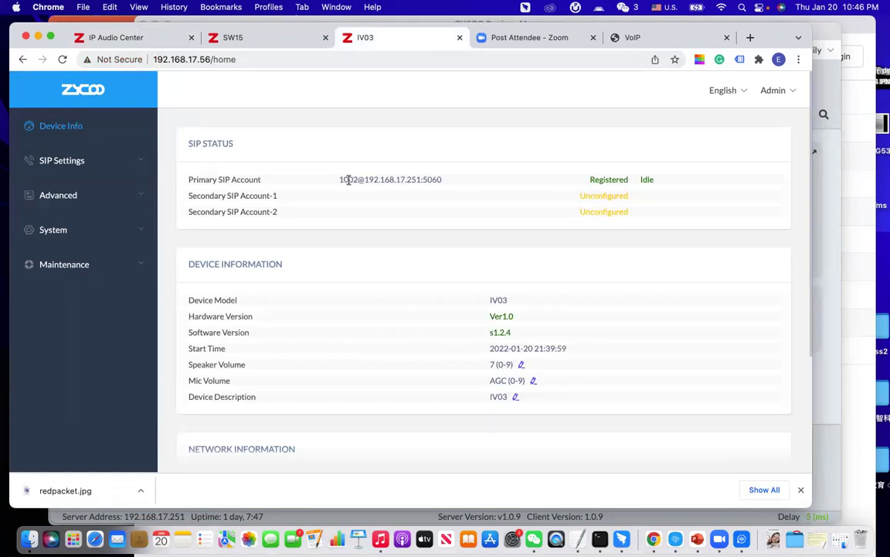
click(111, 196)
click(100, 172)
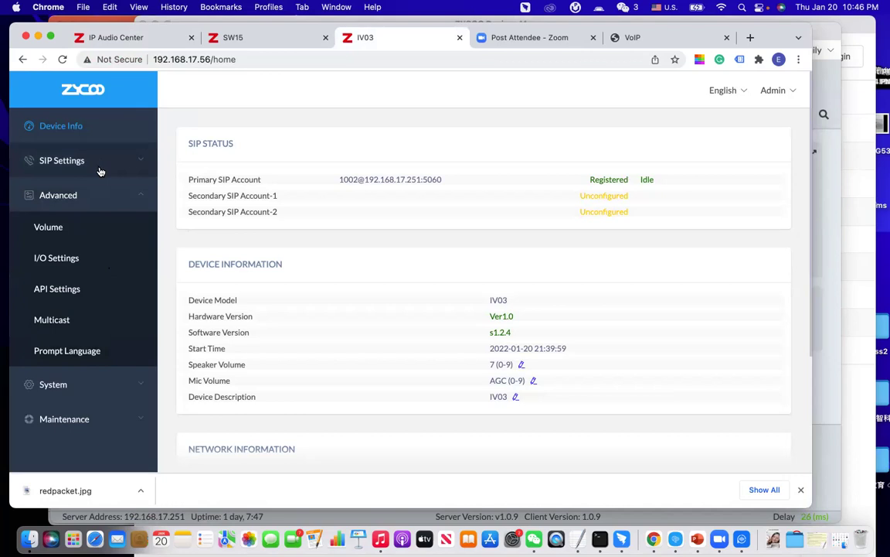
click(89, 379)
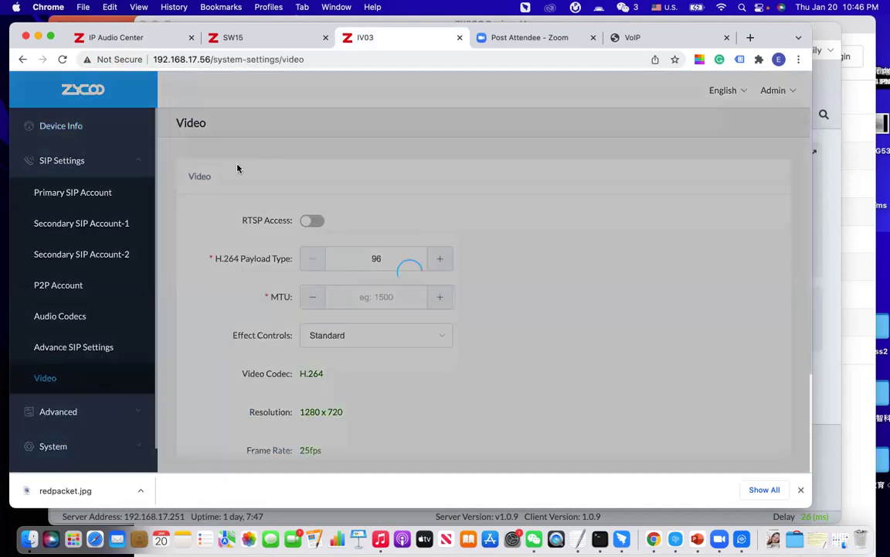
scroll(277, 261, down, 1)
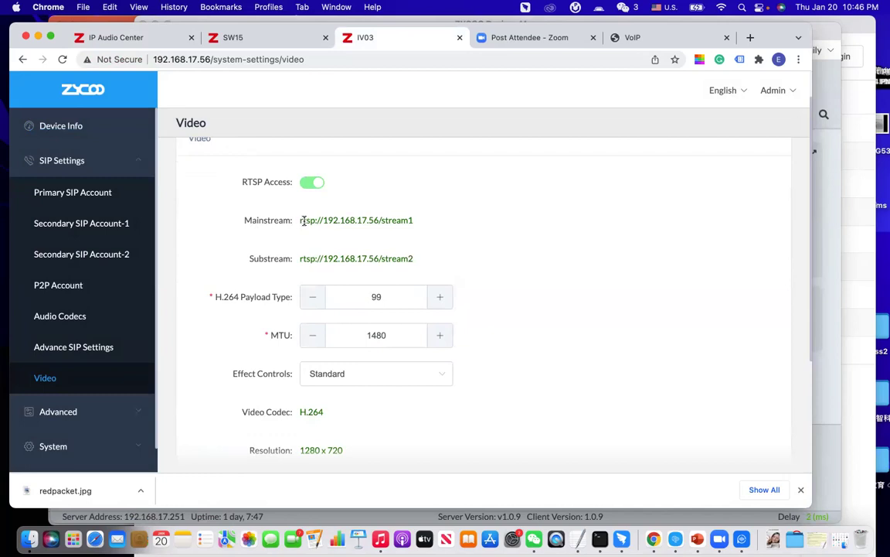
drag(301, 221, 430, 227)
key(super+c)
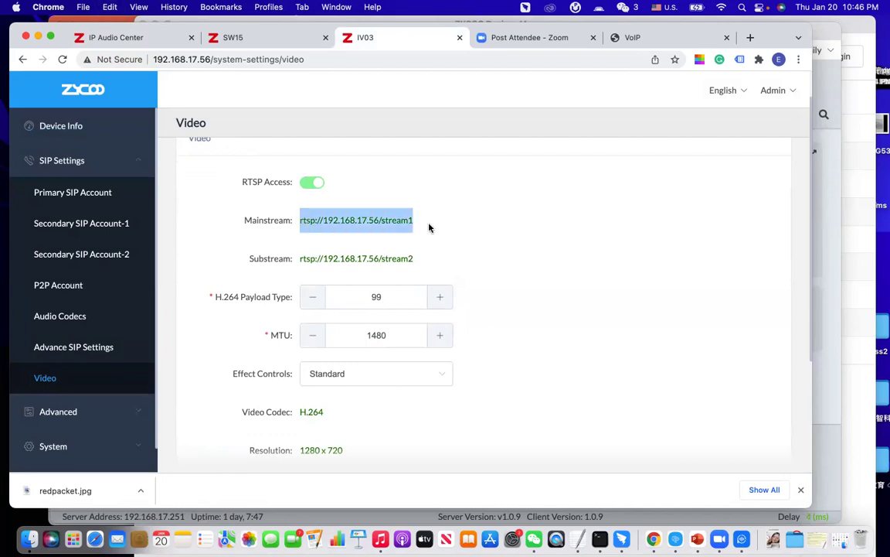
click(259, 40)
click(127, 35)
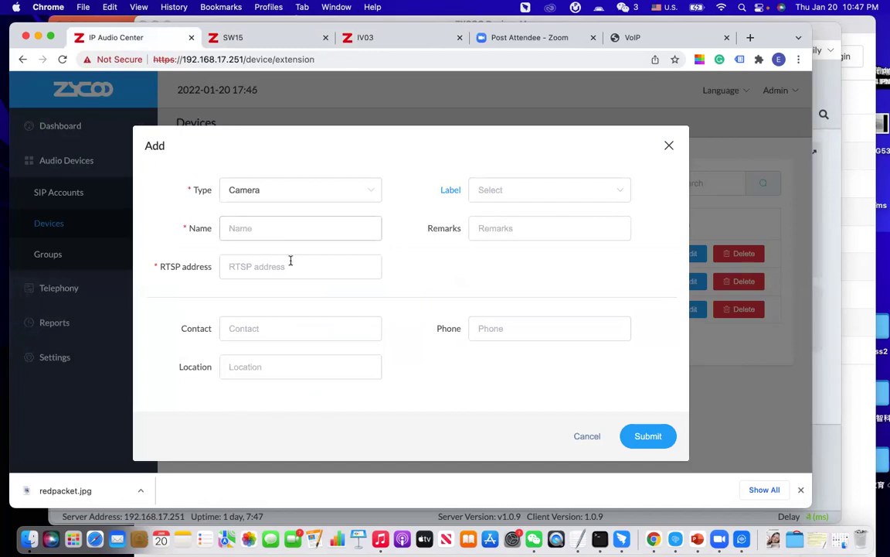
- Add camera 'IV03 Camera' with the pasted RTSP stream address and apply the change
click(279, 263)
key(super+v)
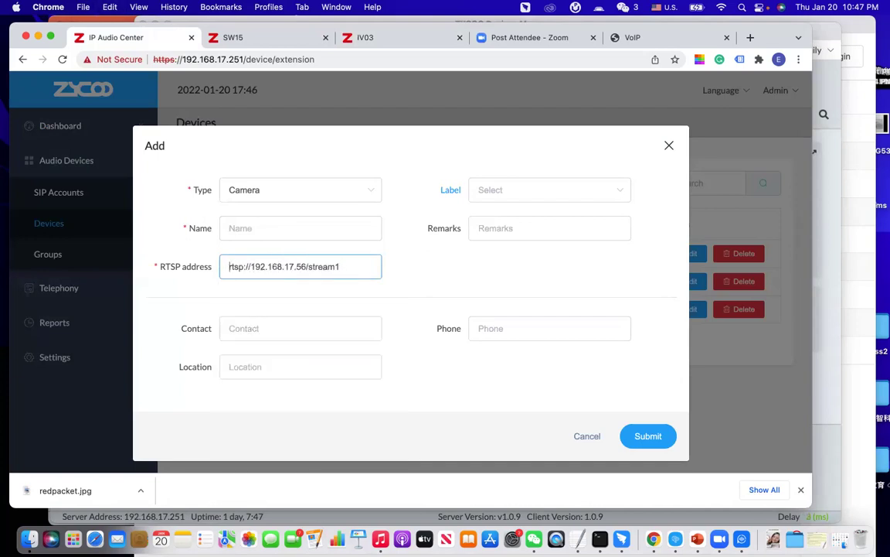
click(283, 229)
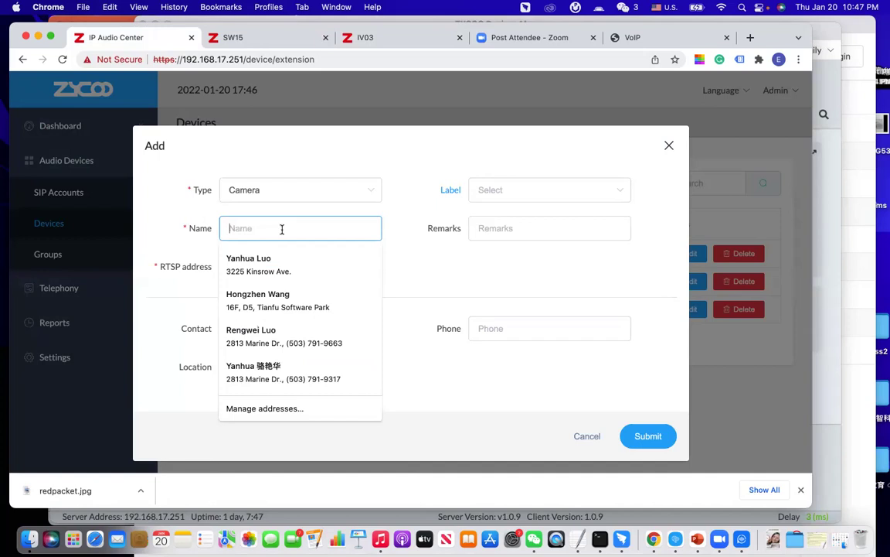
text(IV)
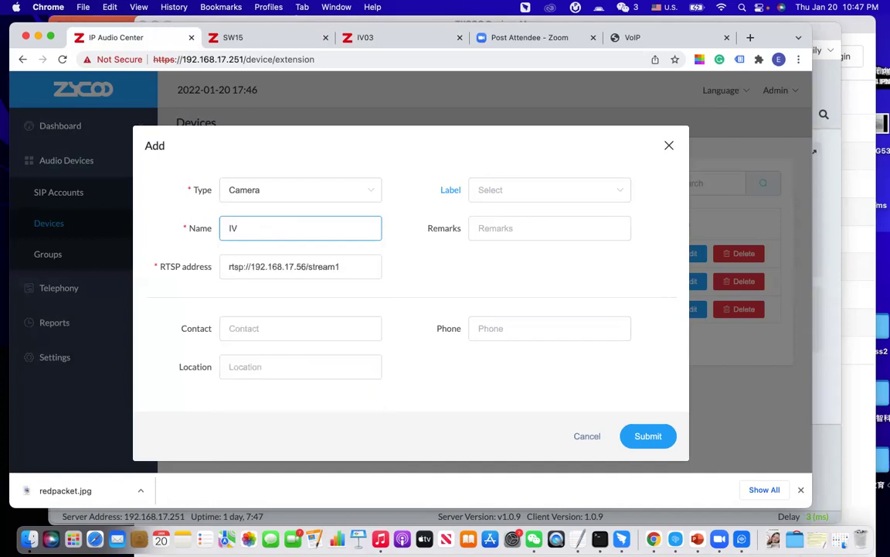
text(03 Camera)
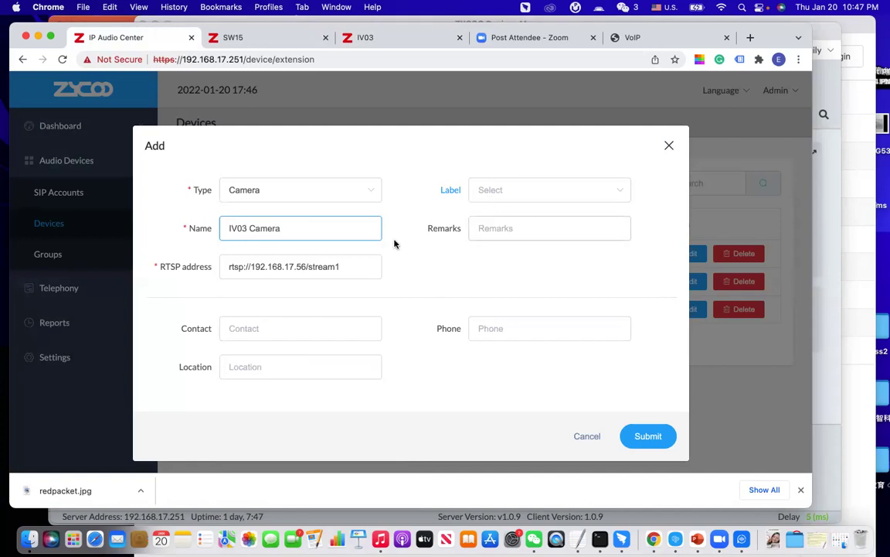
click(541, 278)
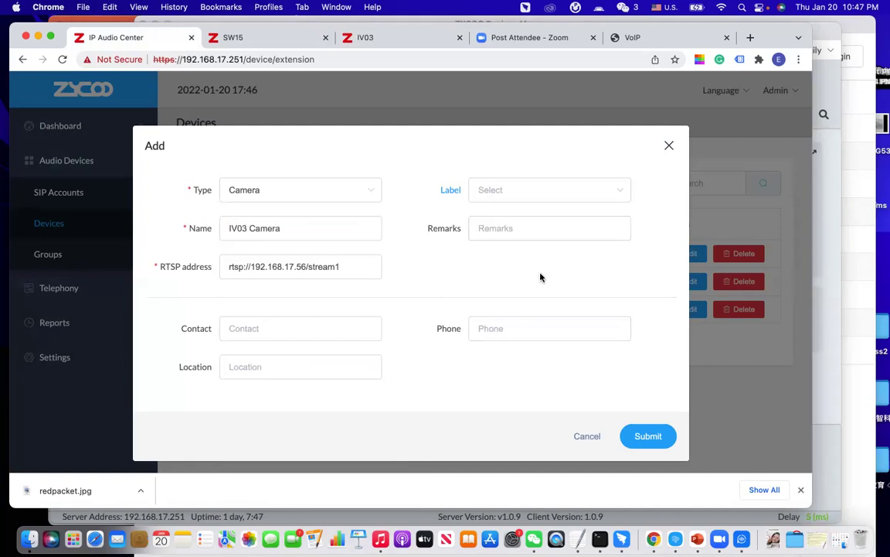
click(649, 437)
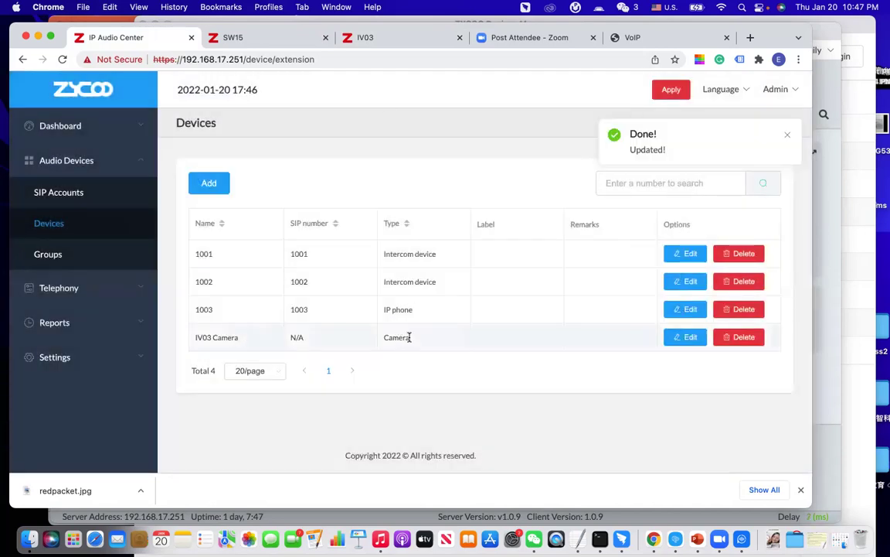
click(672, 90)
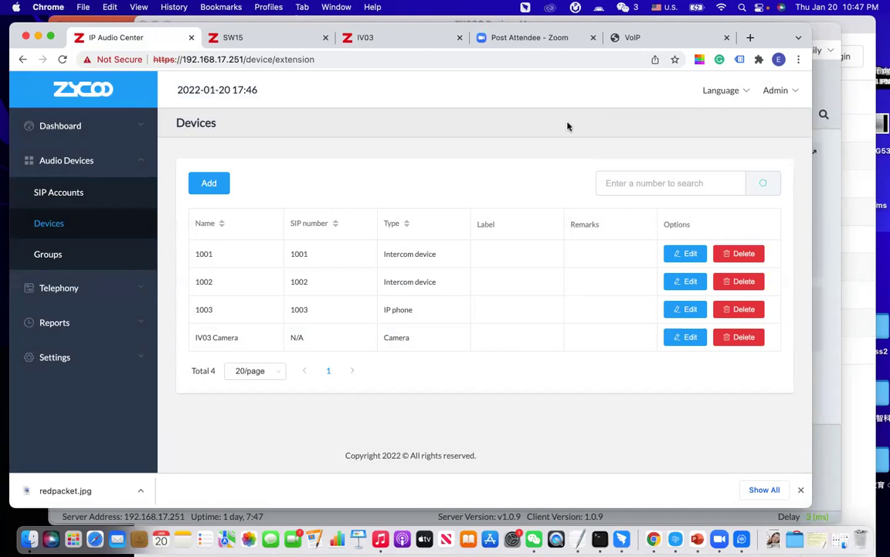
click(833, 438)
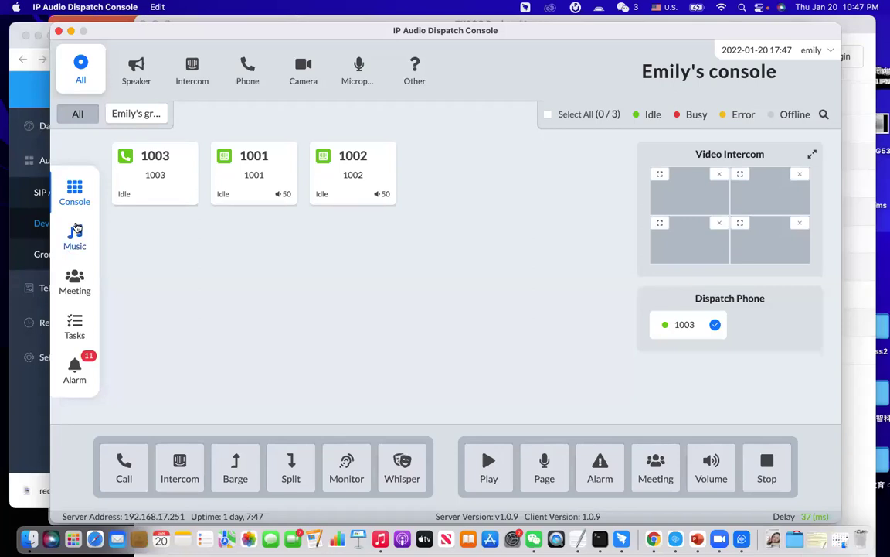
- Add IV03 Camera to group 6001 alongside 1001, 1002 and 1003, and apply
click(76, 196)
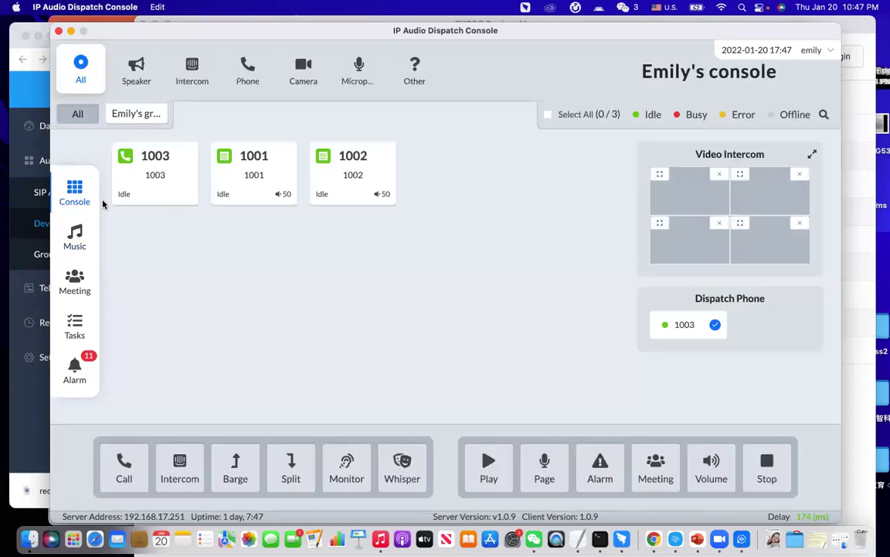
click(20, 446)
click(83, 261)
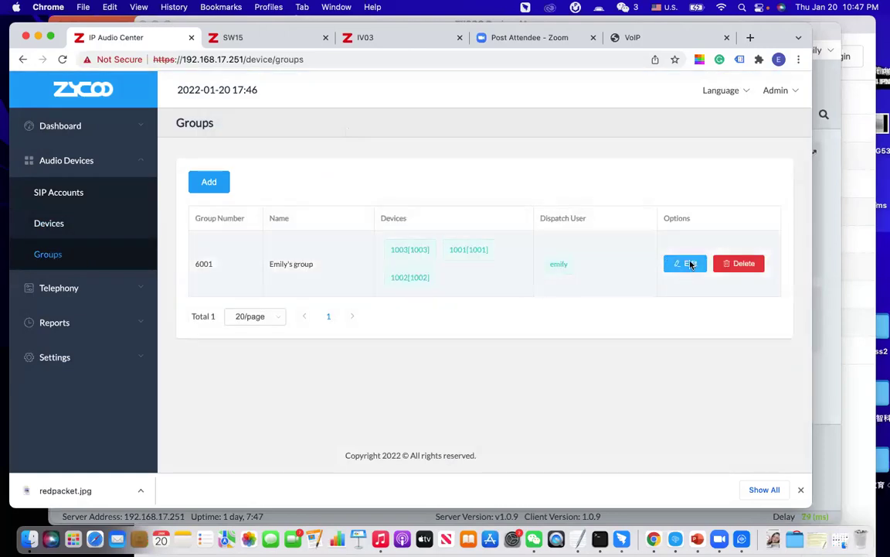
click(688, 263)
click(344, 416)
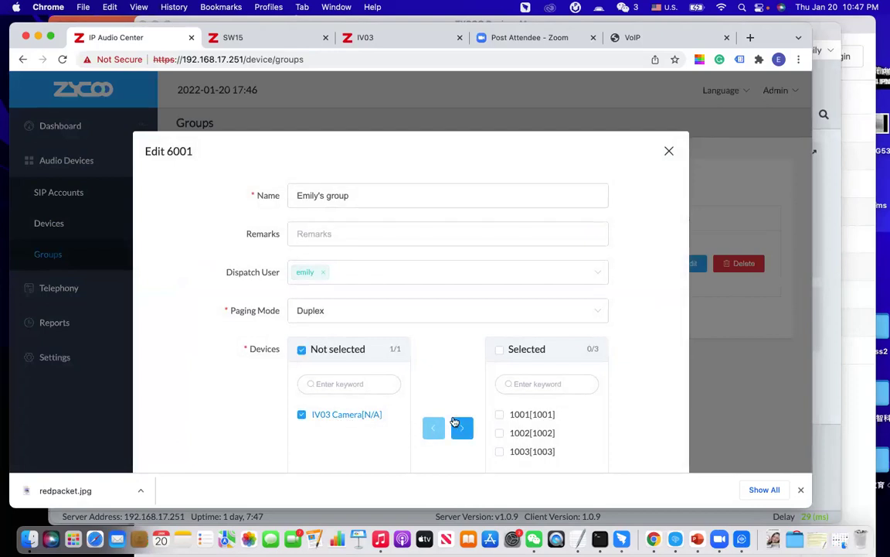
click(462, 428)
scroll(464, 431, down, 2)
click(646, 449)
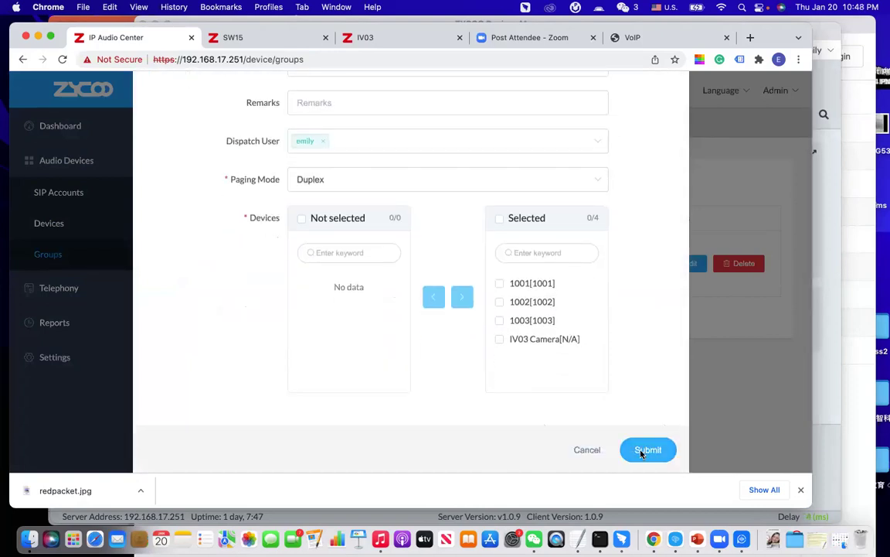
click(671, 89)
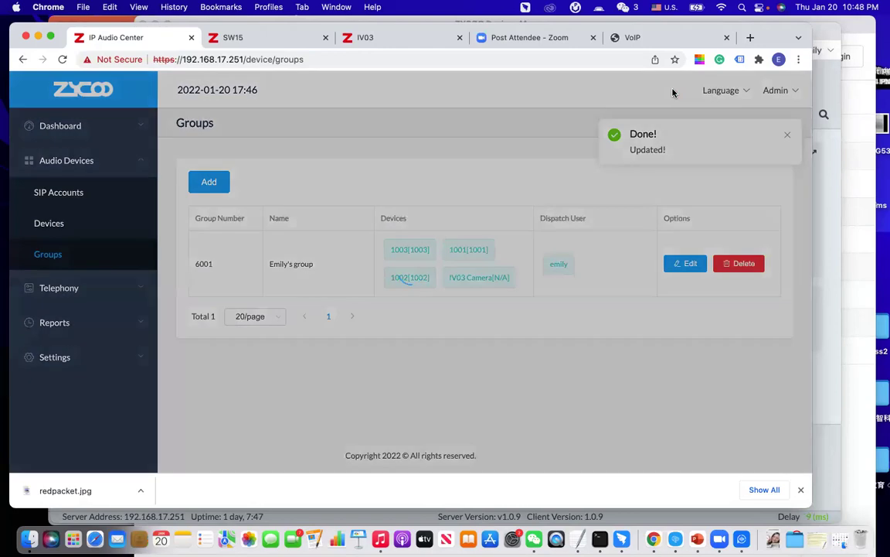
click(825, 382)
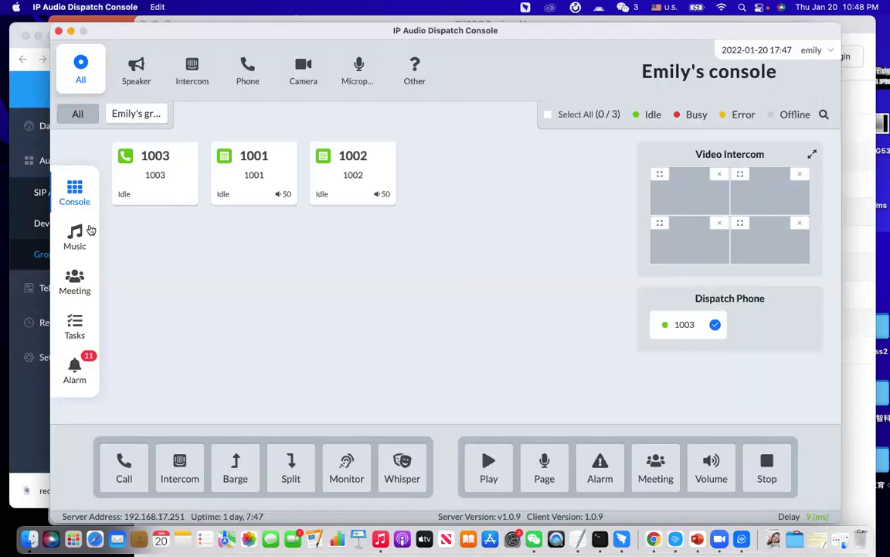
- Show IV03 Camera in the console's device view and push its video stream
click(76, 235)
click(78, 200)
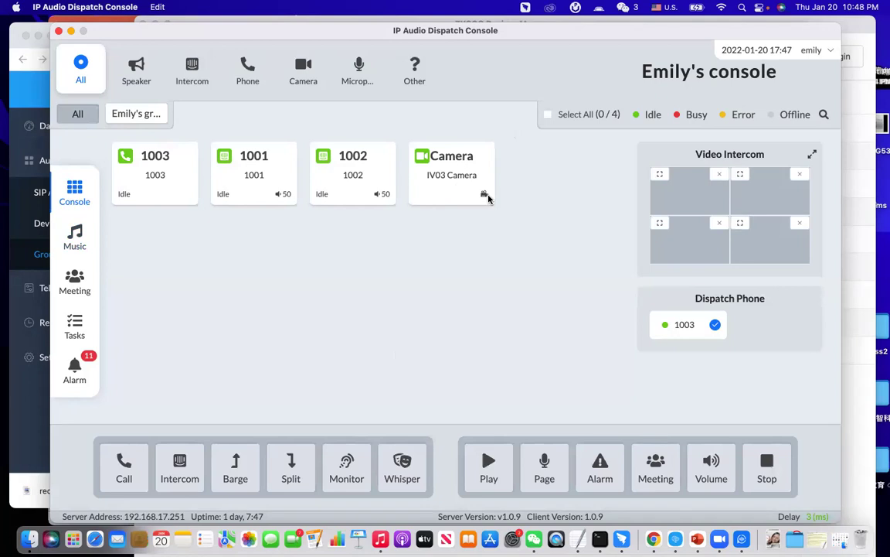
click(486, 196)
click(815, 155)
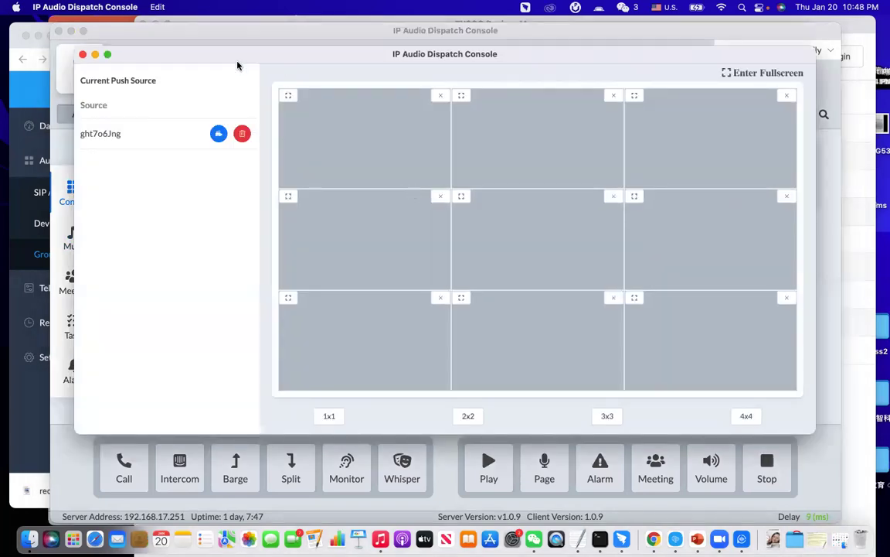
click(218, 135)
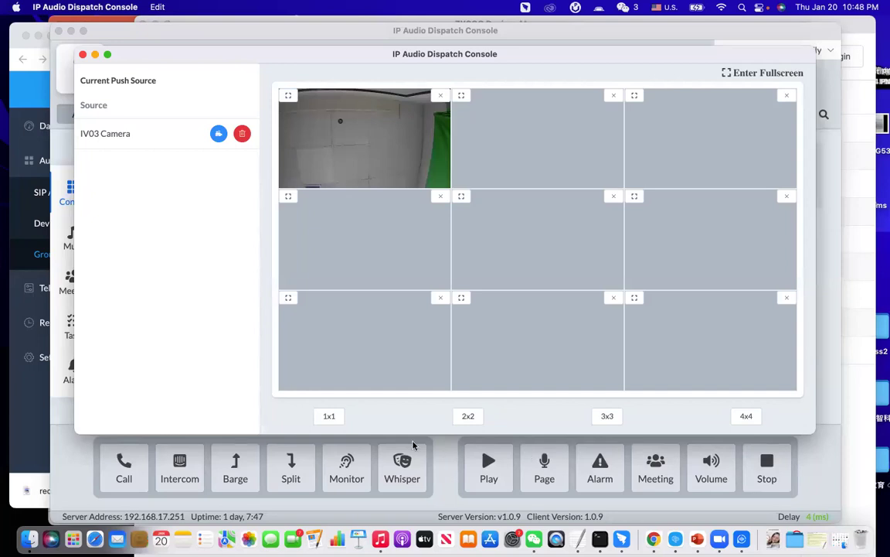
click(334, 416)
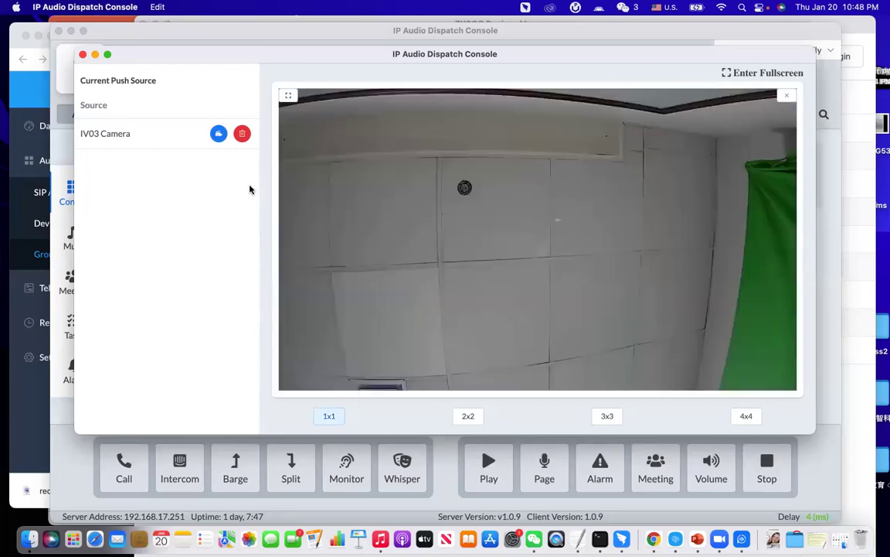
click(82, 55)
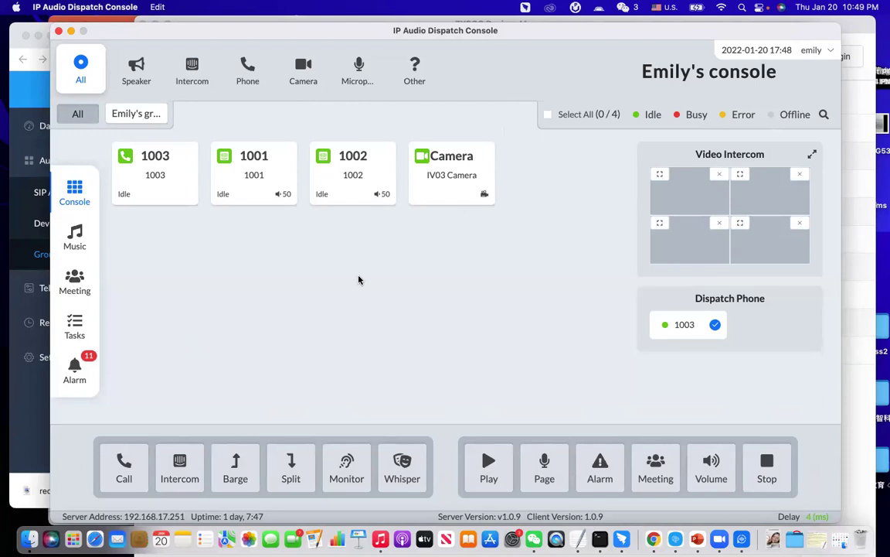
- Inspect IV03 Camera's RTSP address in its edit form and close it unchanged
click(20, 433)
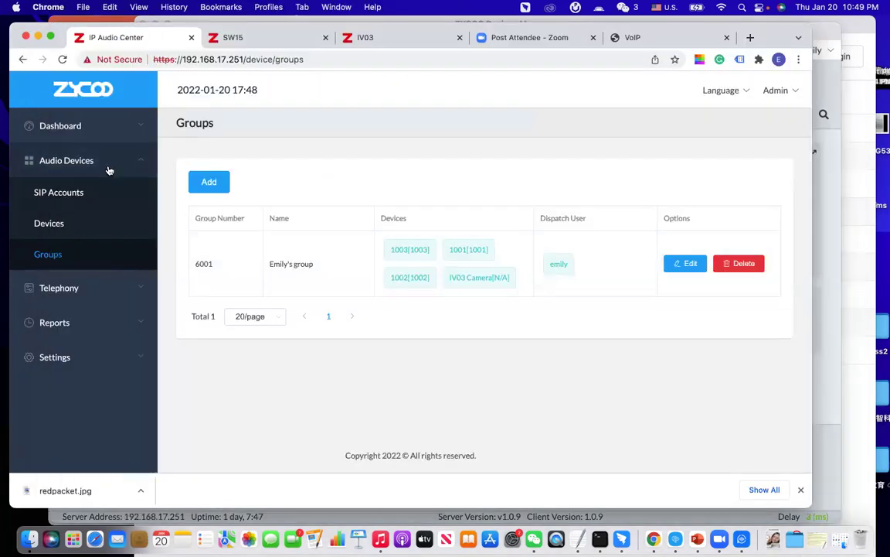
click(92, 223)
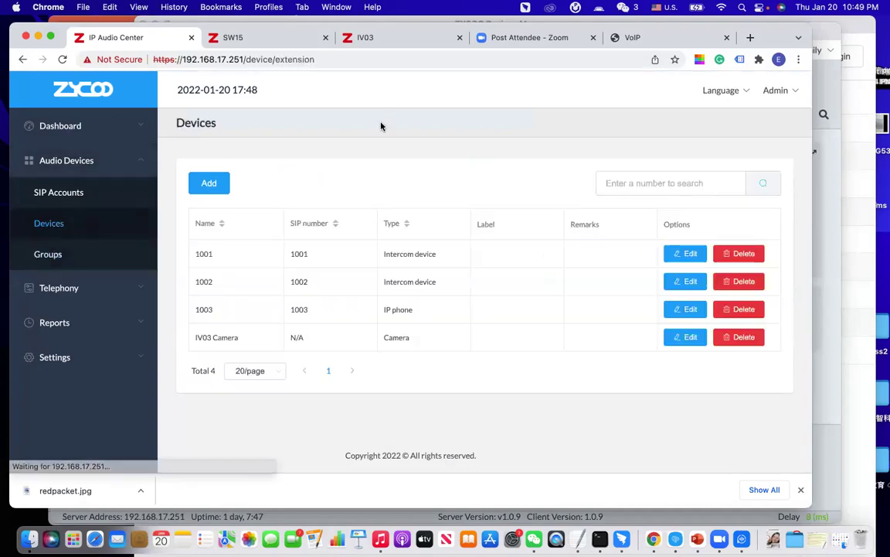
click(688, 338)
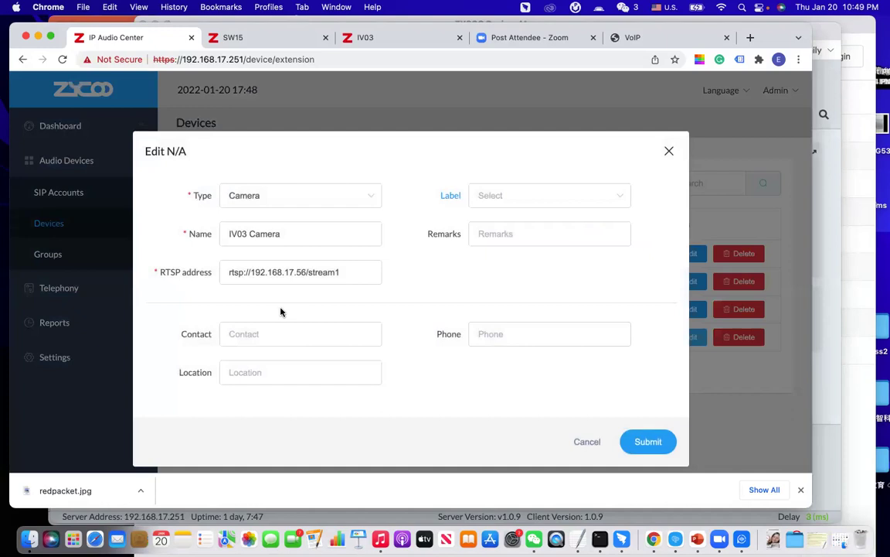
click(229, 277)
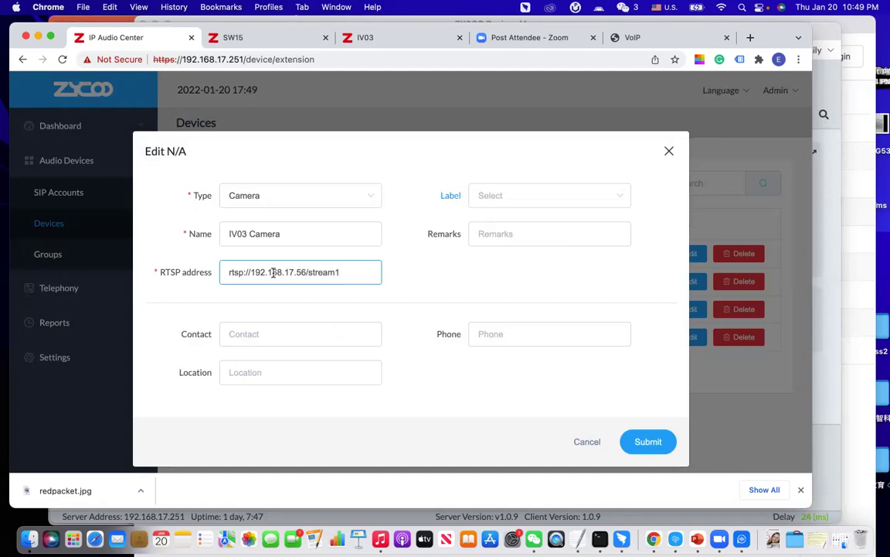
click(670, 150)
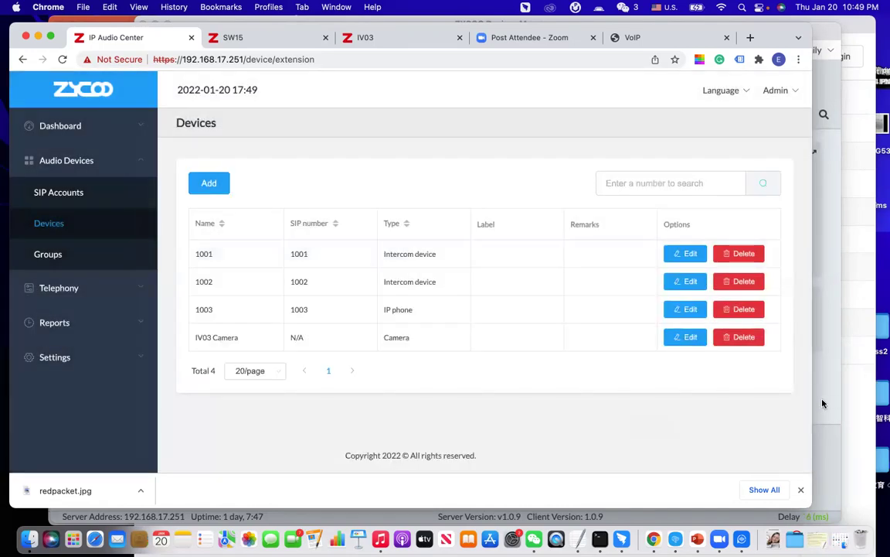
- Bring the dispatch console to the front and shift it slightly left
click(826, 403)
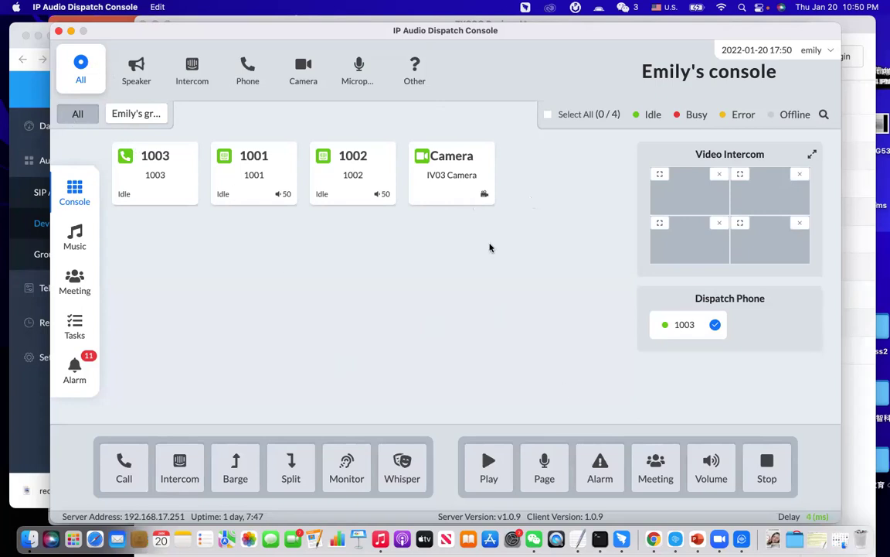
mouse_move(632, 32)
mouse_down()
mouse_move(604, 38)
mouse_move(616, 36)
mouse_up()
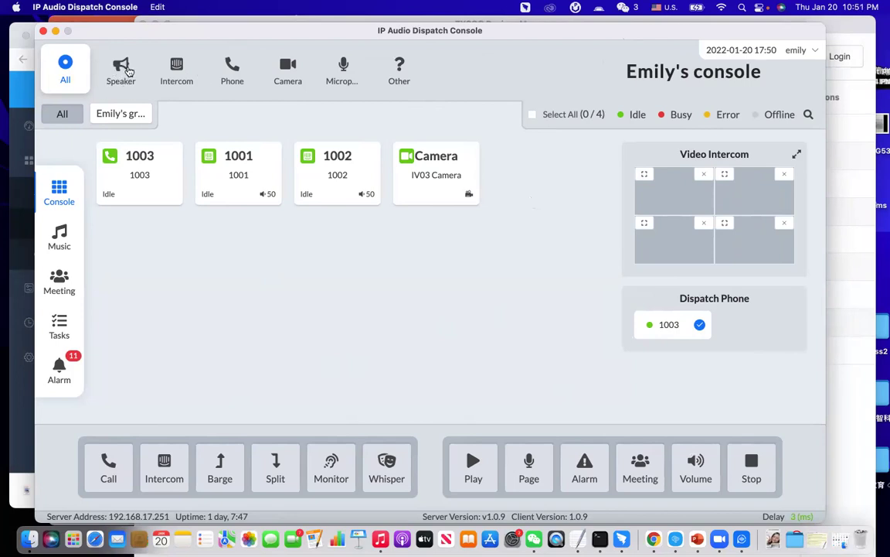
- Filter the device list by Speaker, Intercom, Phone, Camera, Microphone and Other, then show All again
click(124, 70)
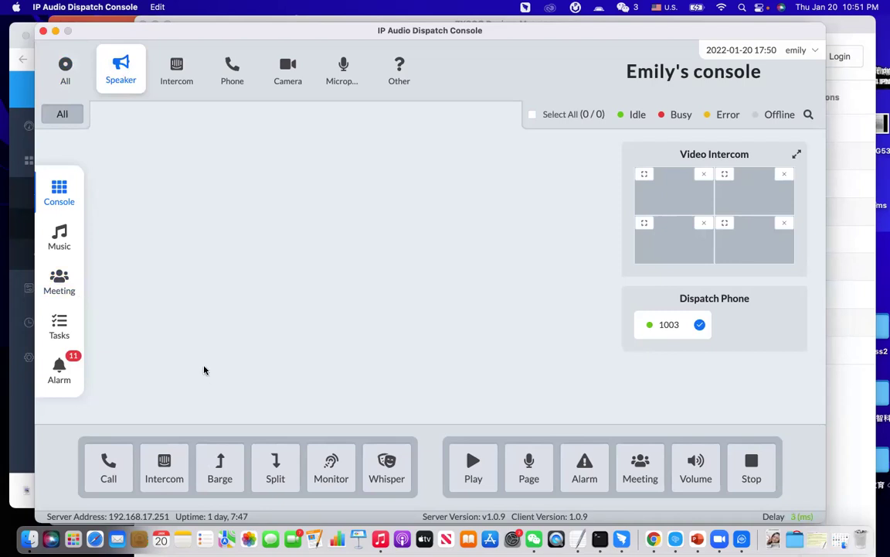
click(56, 69)
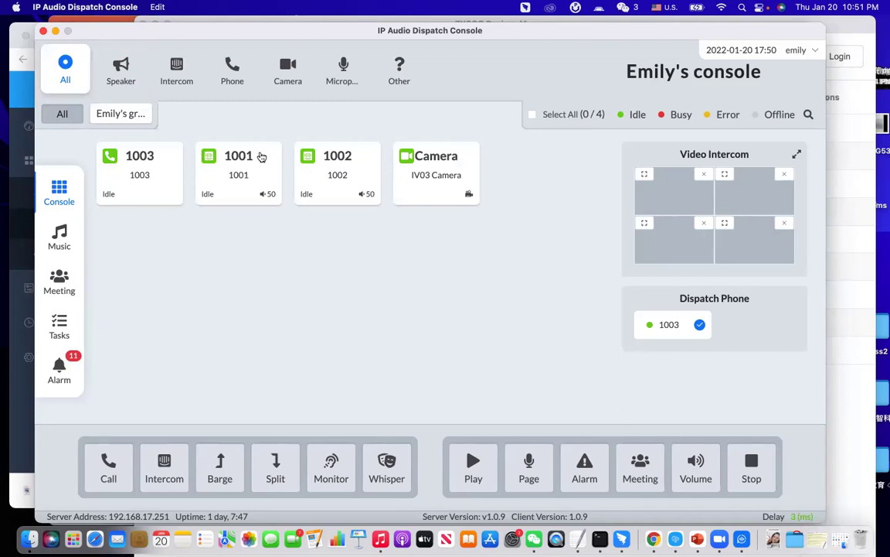
click(164, 66)
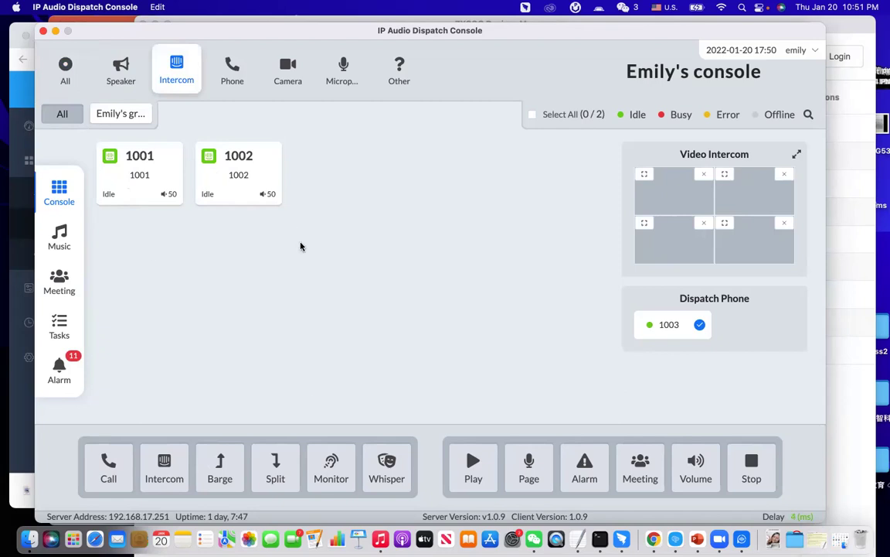
click(232, 71)
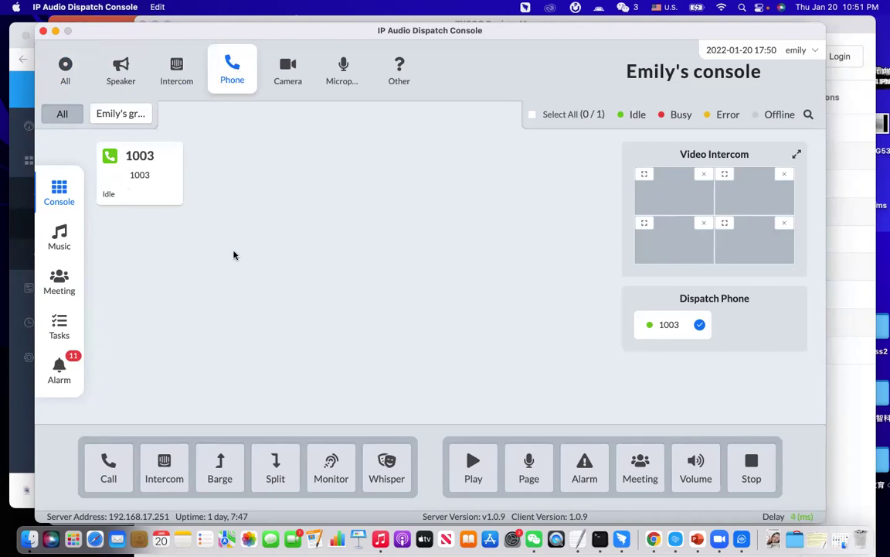
click(288, 75)
click(337, 77)
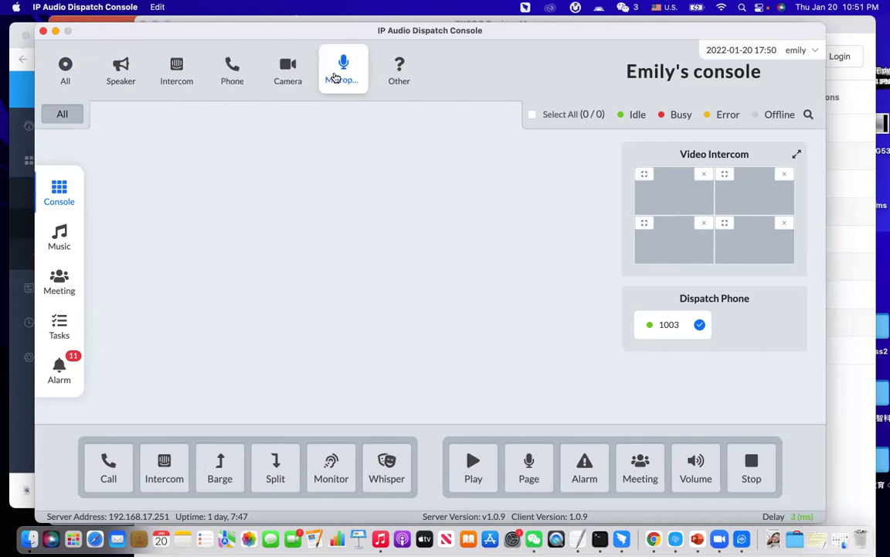
click(401, 75)
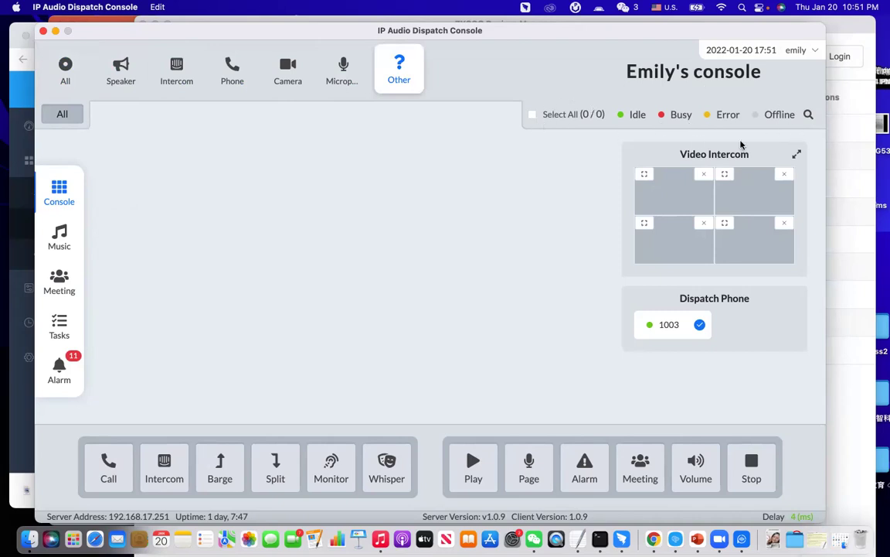
click(66, 77)
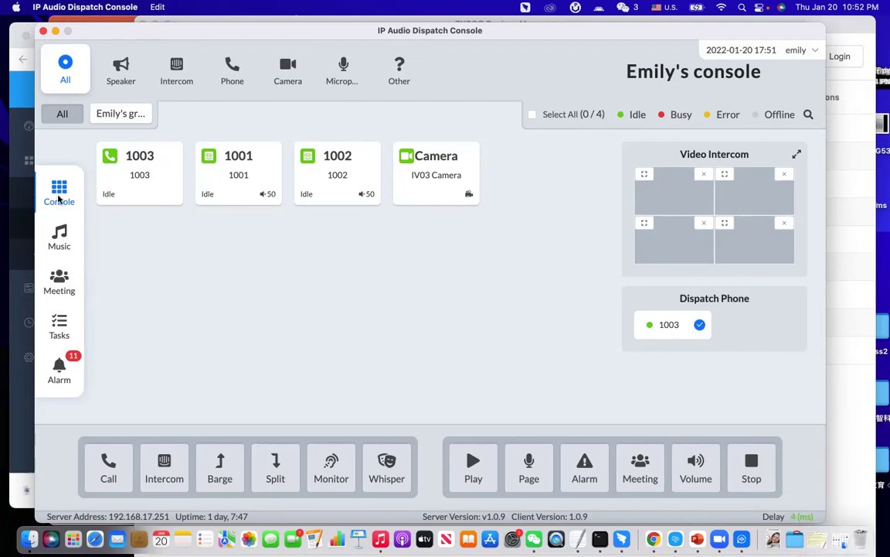
- Upload Adele - Hello.mp3 into the Music Collection so Hello appears next to Reality
click(60, 238)
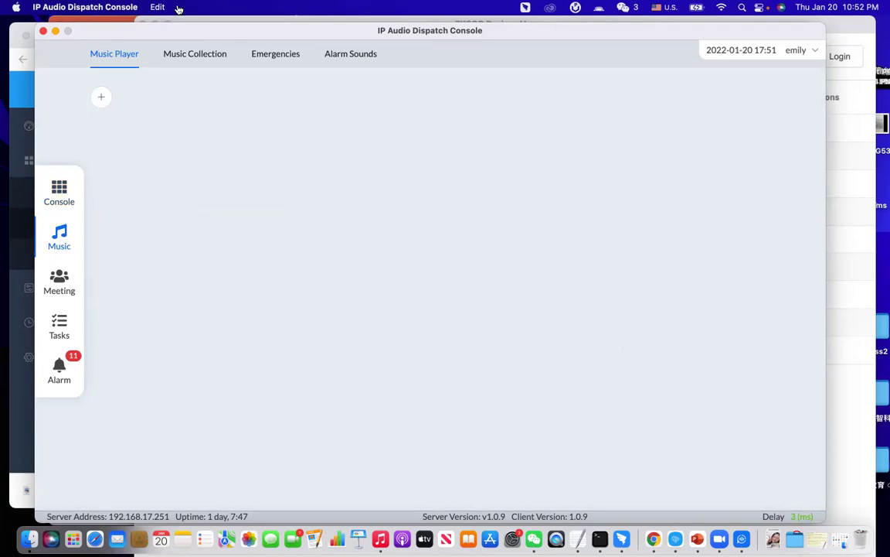
click(198, 54)
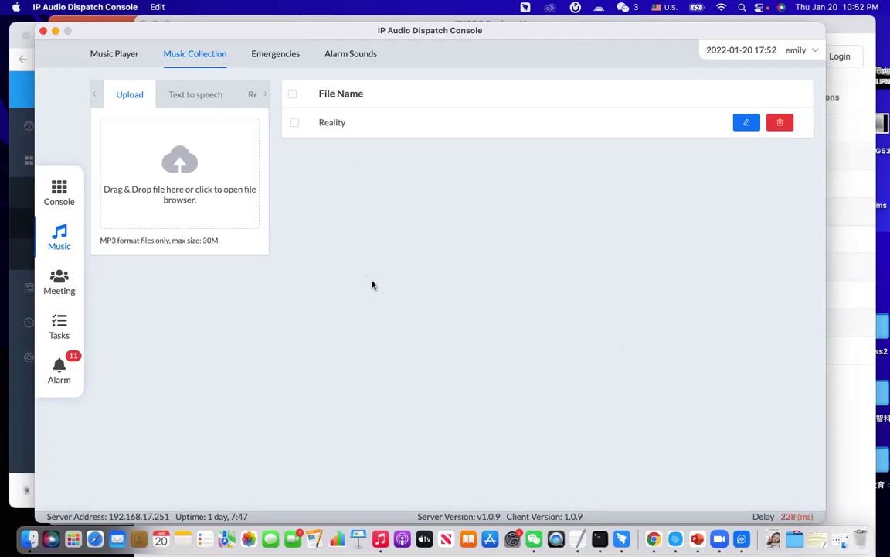
click(157, 159)
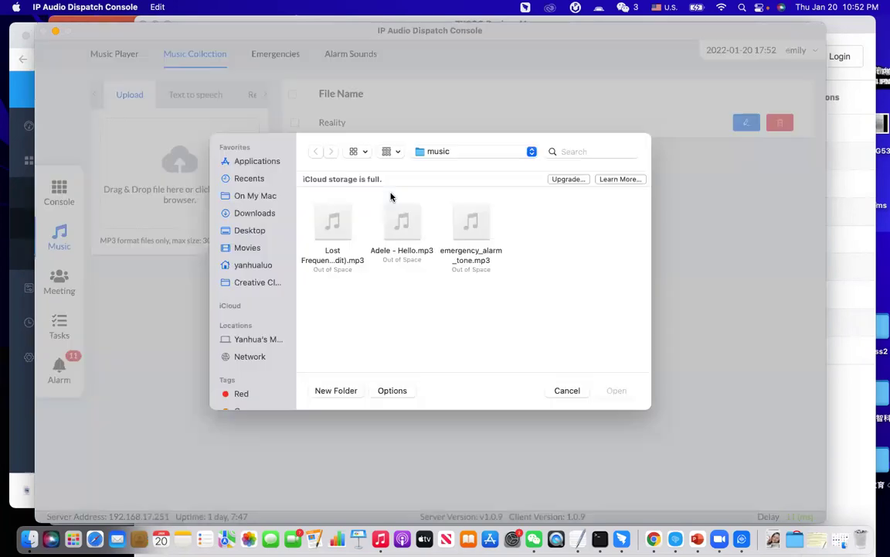
click(394, 242)
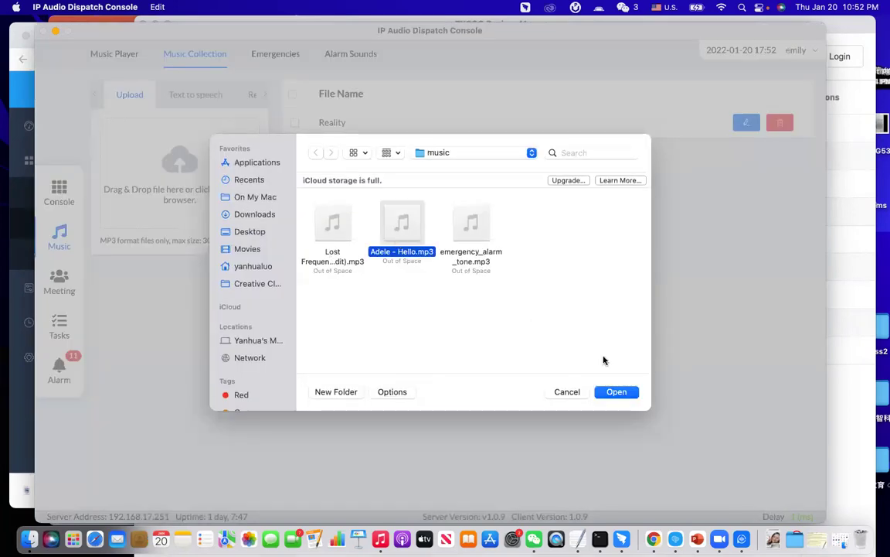
click(616, 392)
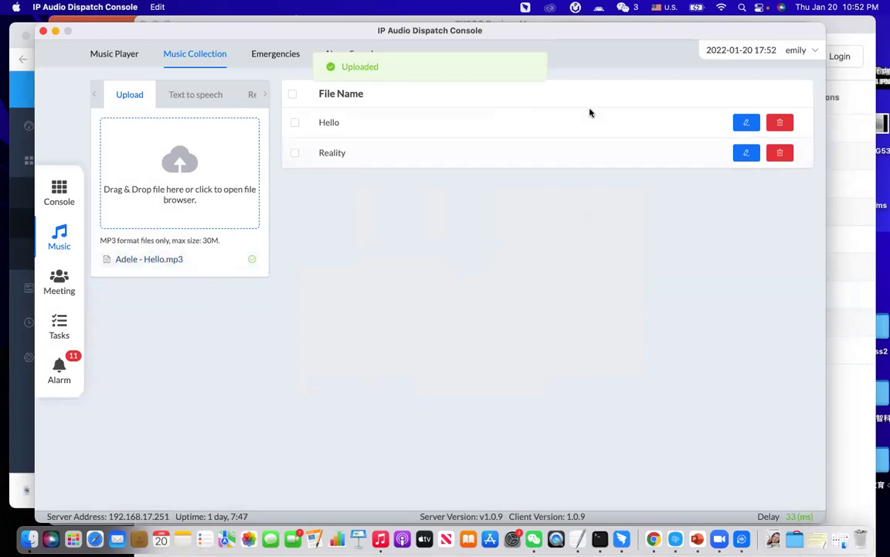
- Review the Emergencies and Alarm Sounds lists, then open the Emergency category's playlist editor
click(286, 57)
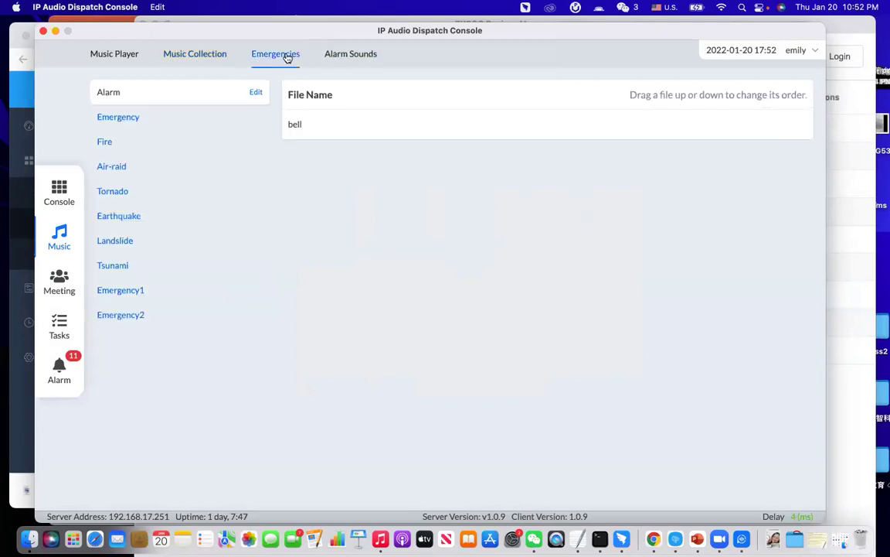
click(359, 60)
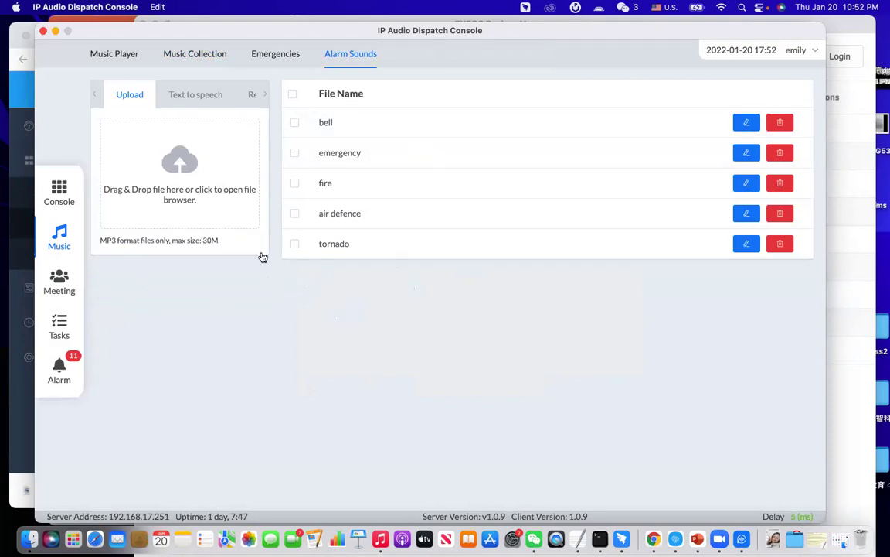
click(298, 52)
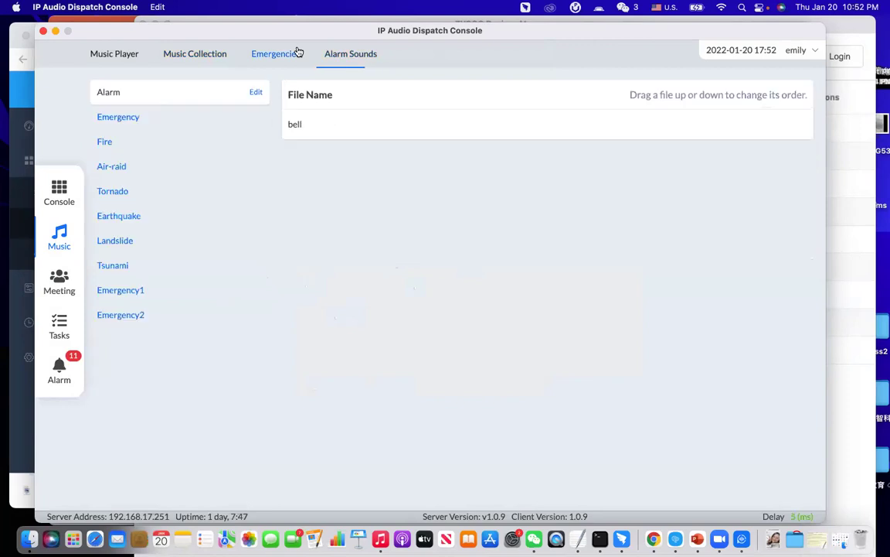
click(171, 118)
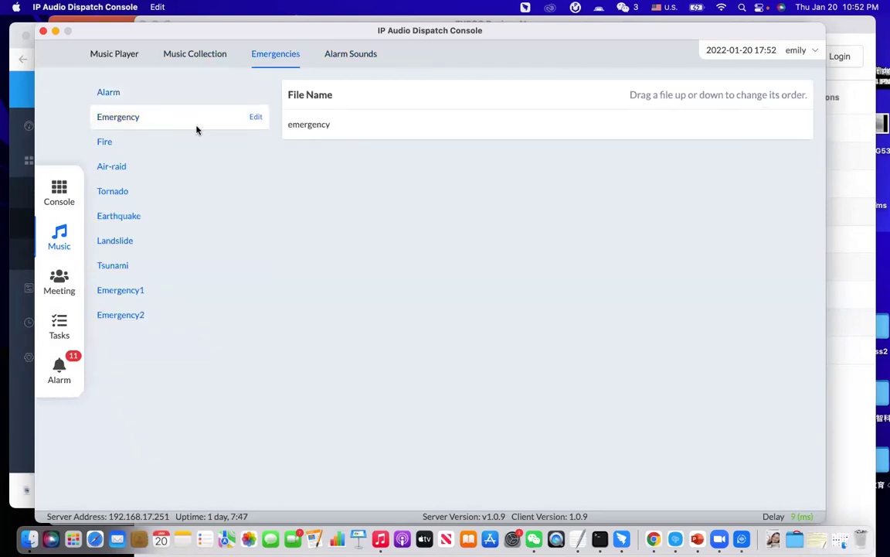
click(256, 119)
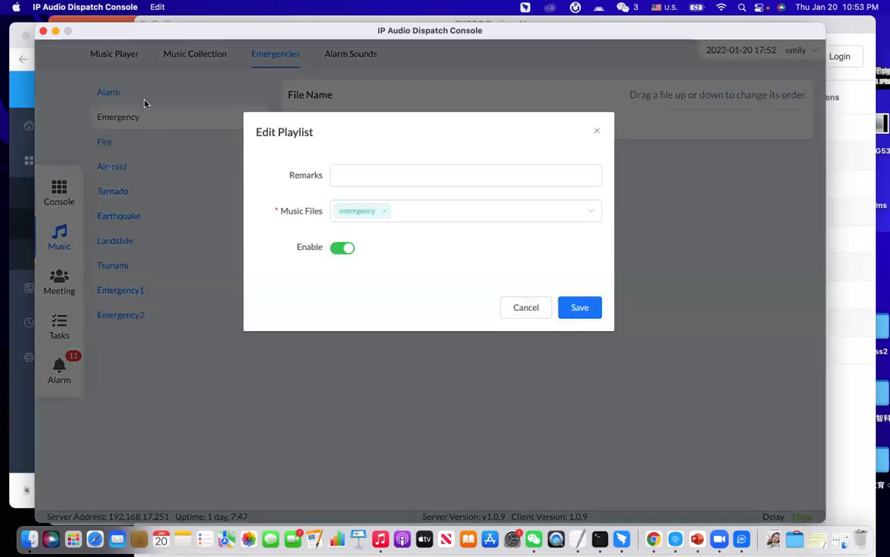
- Add fire to the Emergency playlist, discard the edit without saving, and return to Music Collection
click(467, 210)
click(441, 294)
click(293, 234)
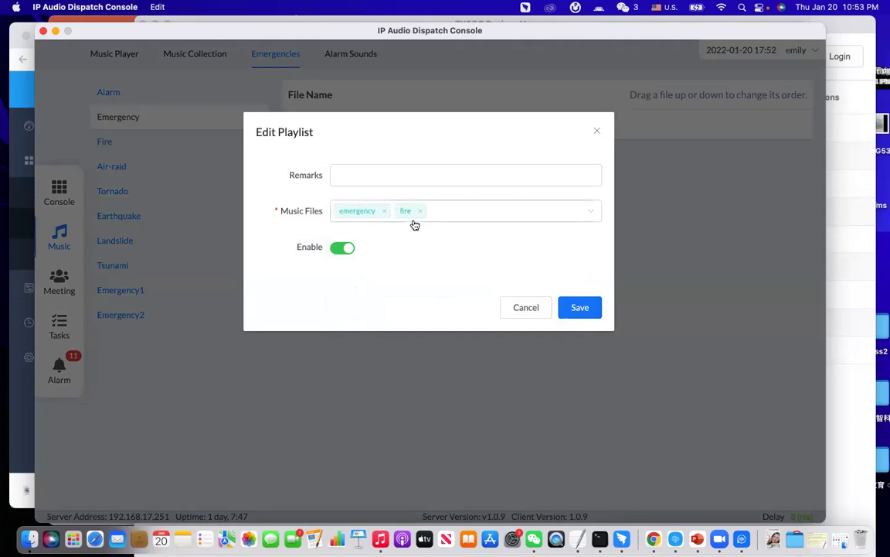
click(596, 132)
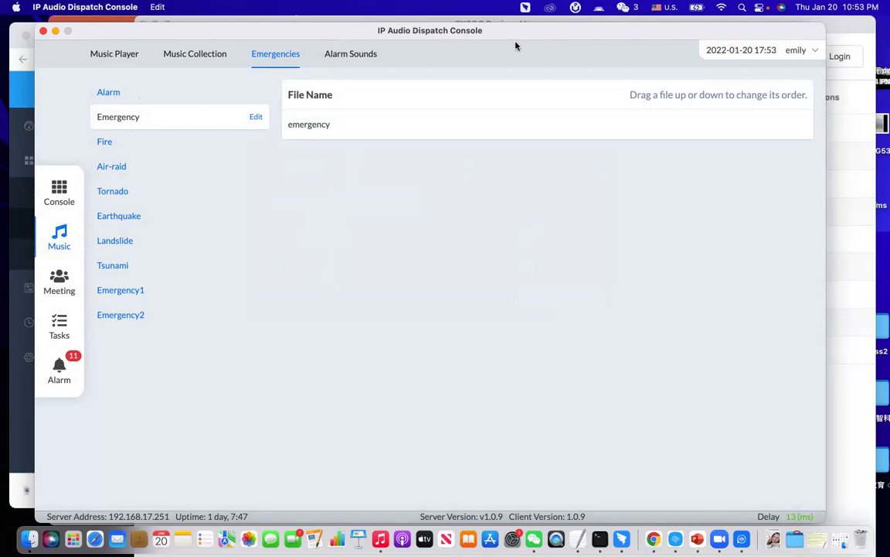
click(196, 55)
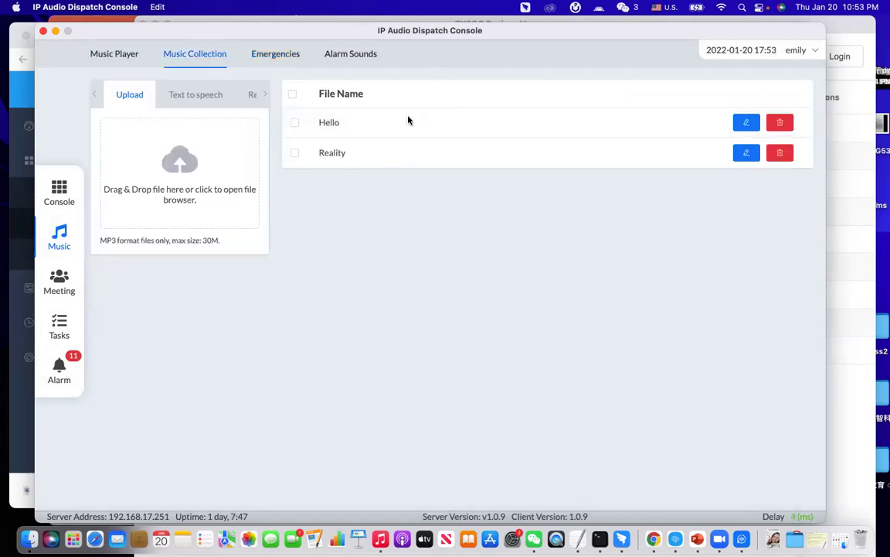
- Create a playlist named with the user's name plus 'playlist', holding Hello and Reality, and save it
click(122, 56)
click(101, 96)
click(405, 172)
text(emil)
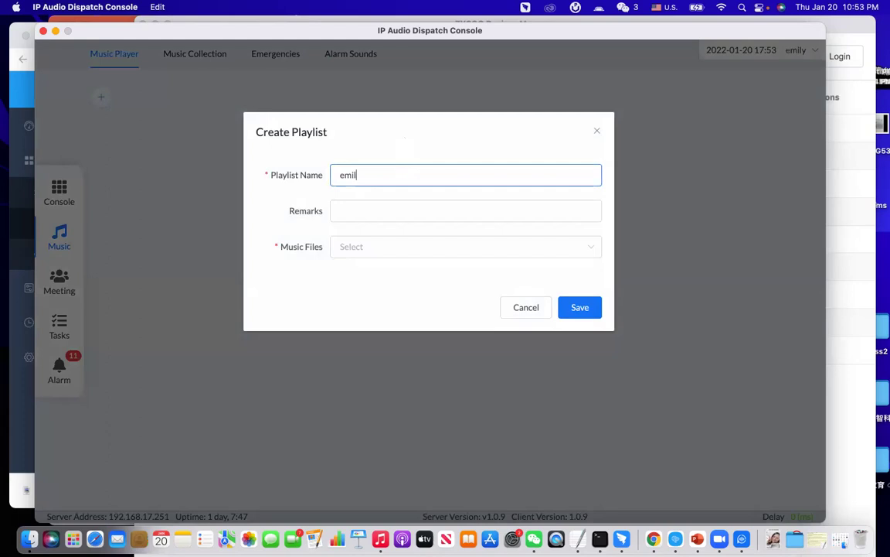
text(y's playlist)
click(393, 250)
click(365, 284)
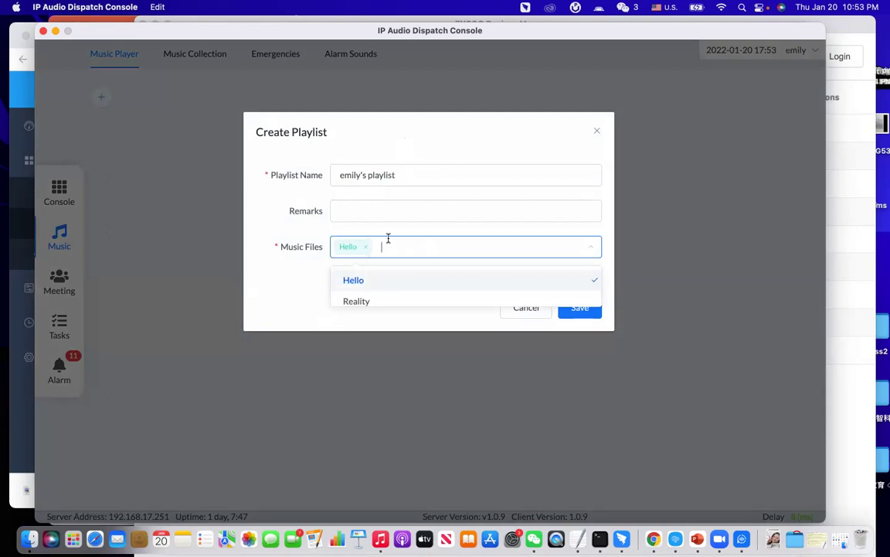
click(379, 301)
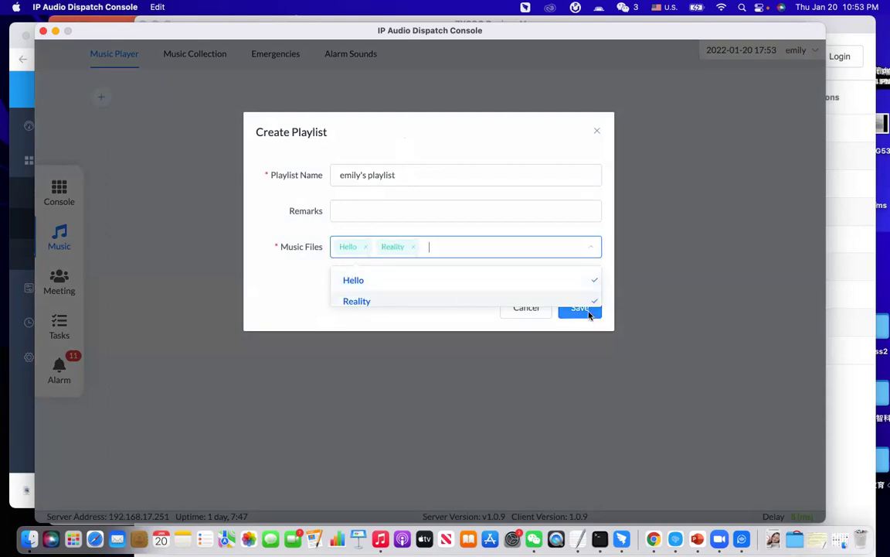
click(590, 316)
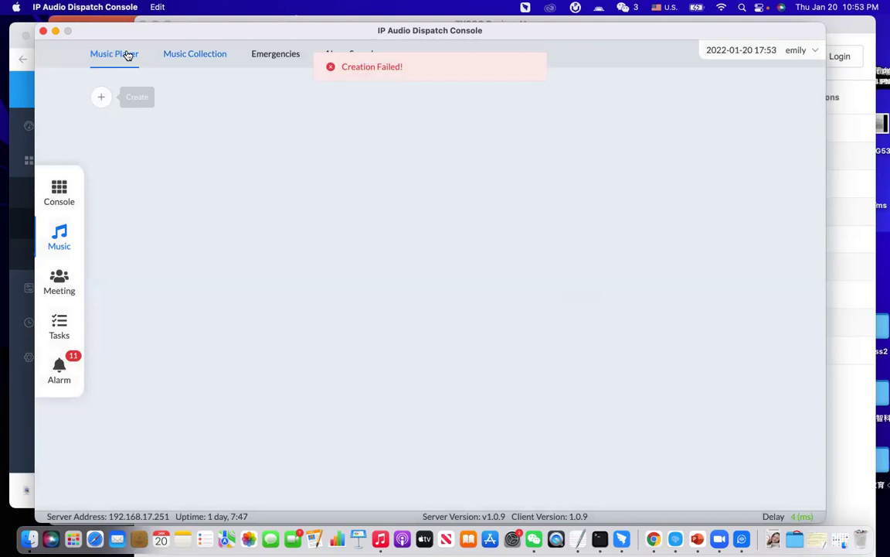
- Retry the playlist without the apostrophe in its name, containing only Hello, and save it
click(101, 96)
click(397, 170)
text(em)
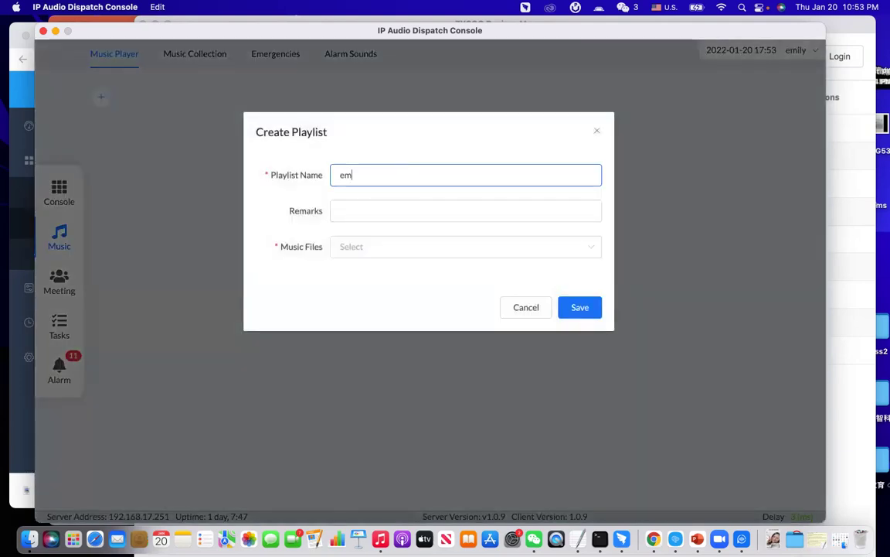
text(ily's)
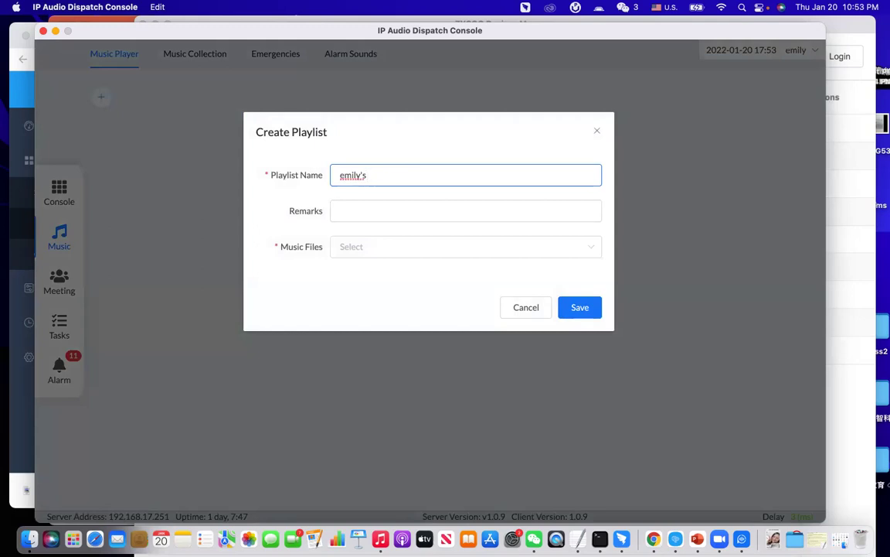
key(BackSpace)
key(BackSpace)
text(playlist)
click(393, 249)
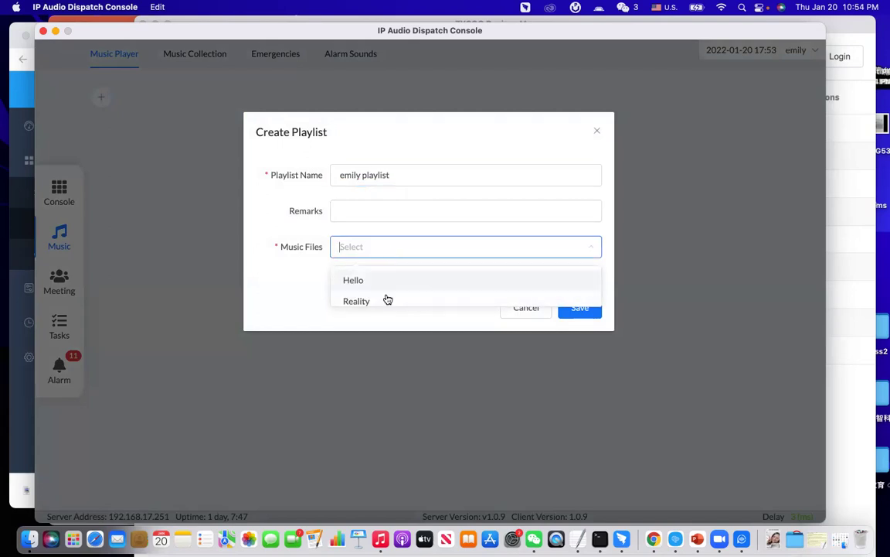
click(390, 282)
click(581, 311)
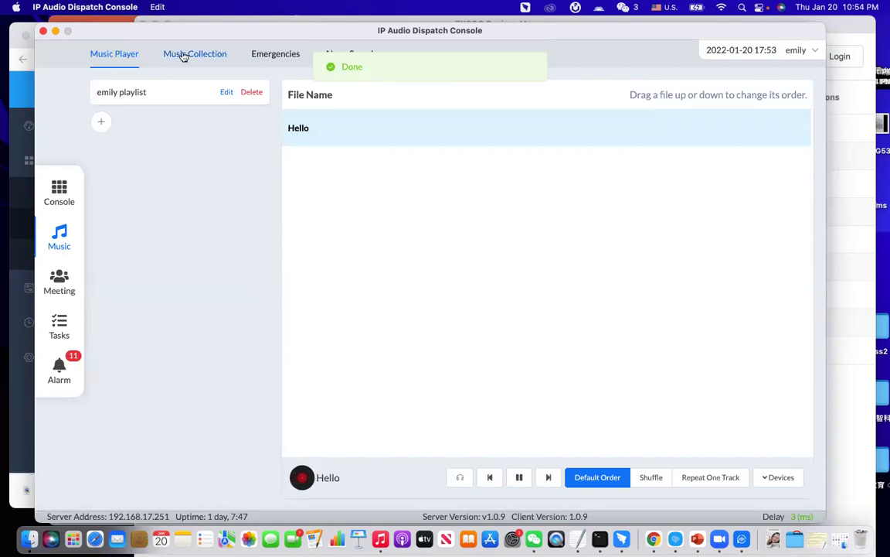
- View the Music Collection, then go back to the Console with the device cards
click(184, 54)
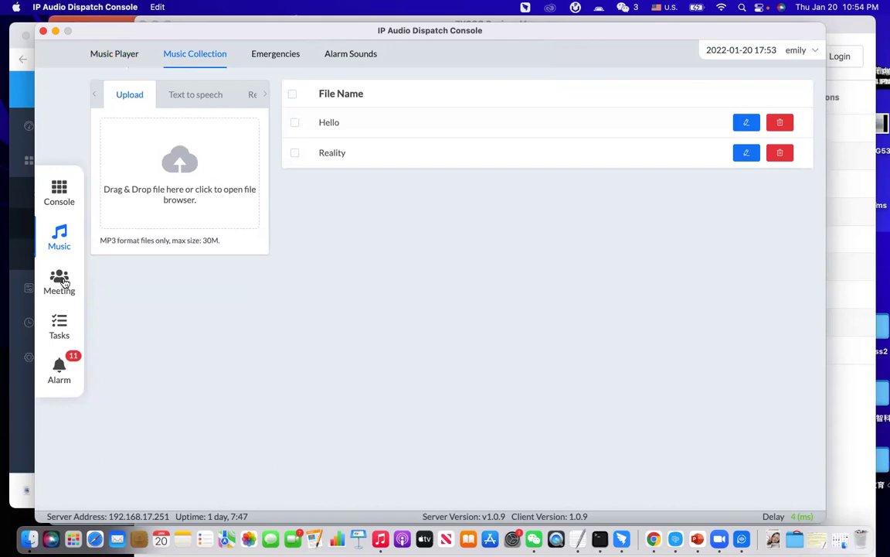
click(59, 190)
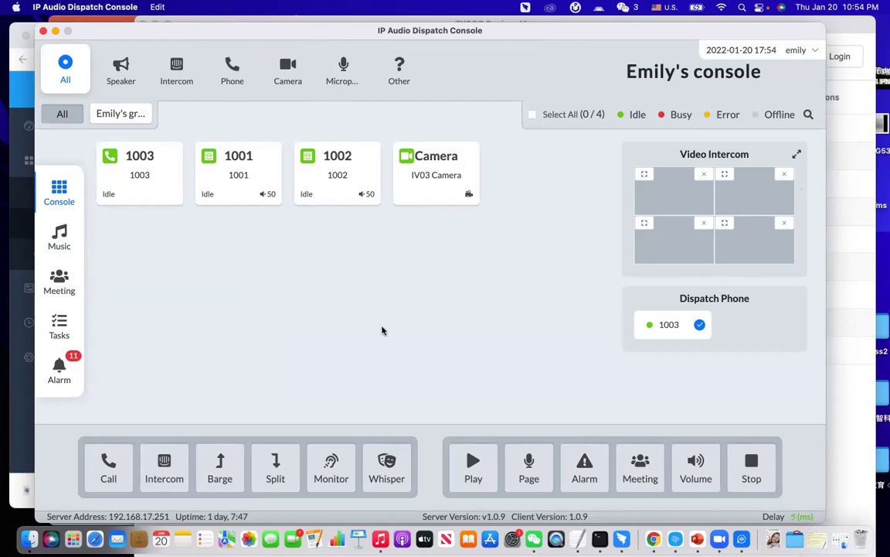
key(ctrl+Up)
click(484, 452)
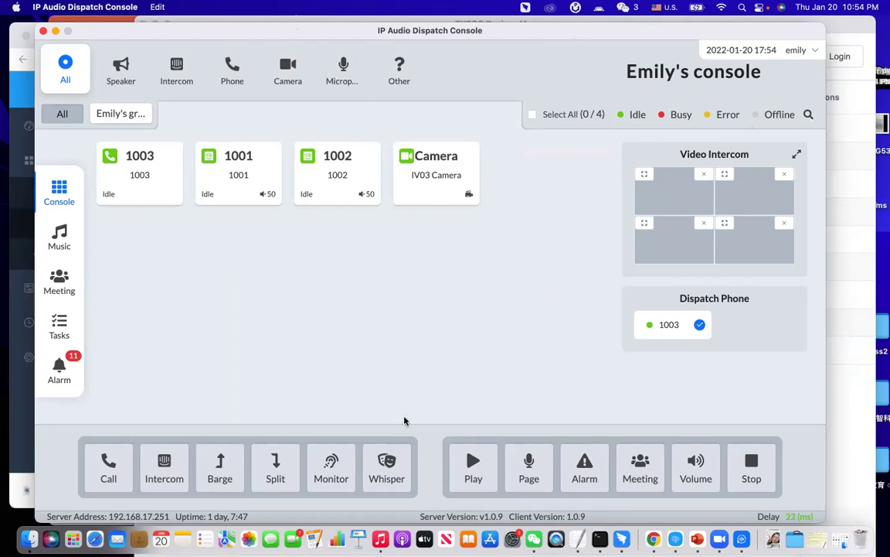
key(ctrl+Up)
key(ctrl+Up)
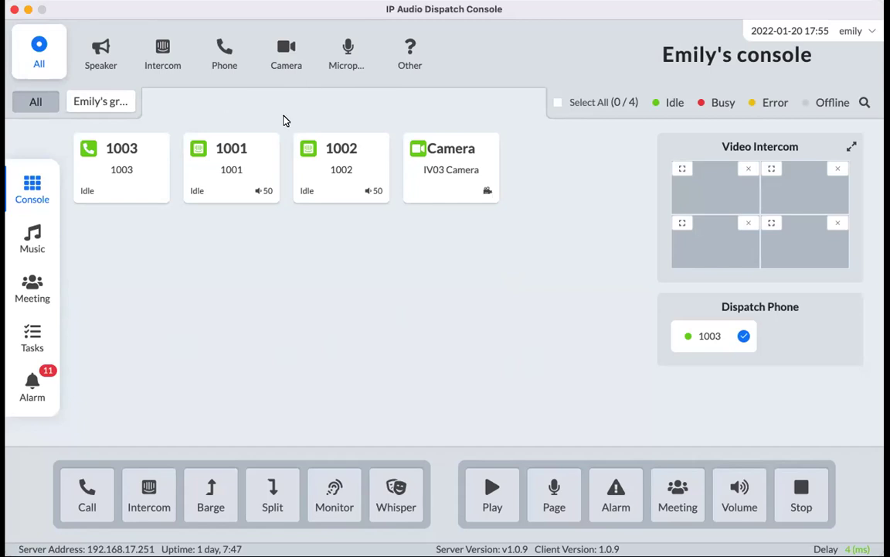
- Broadcast the newly created playlist to device 1001, then stop that broadcast from the 1001 card
click(227, 162)
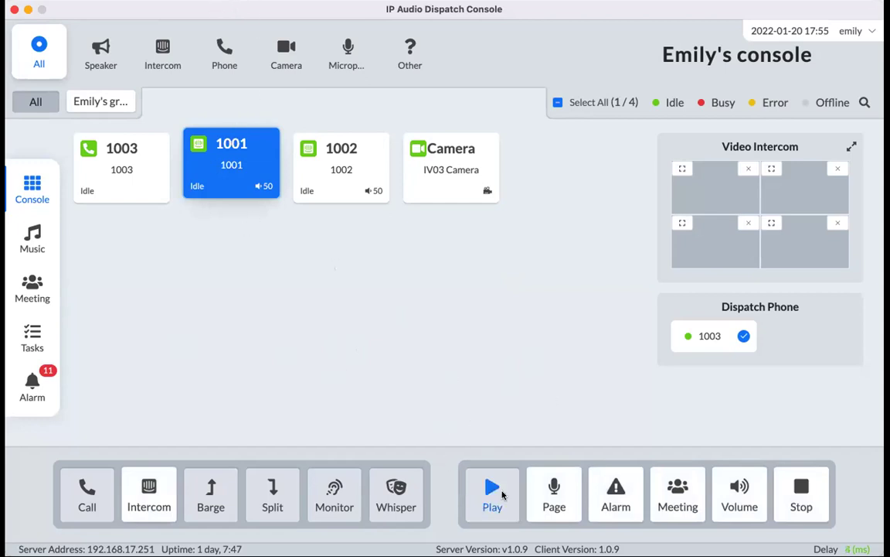
click(503, 495)
click(449, 168)
click(422, 208)
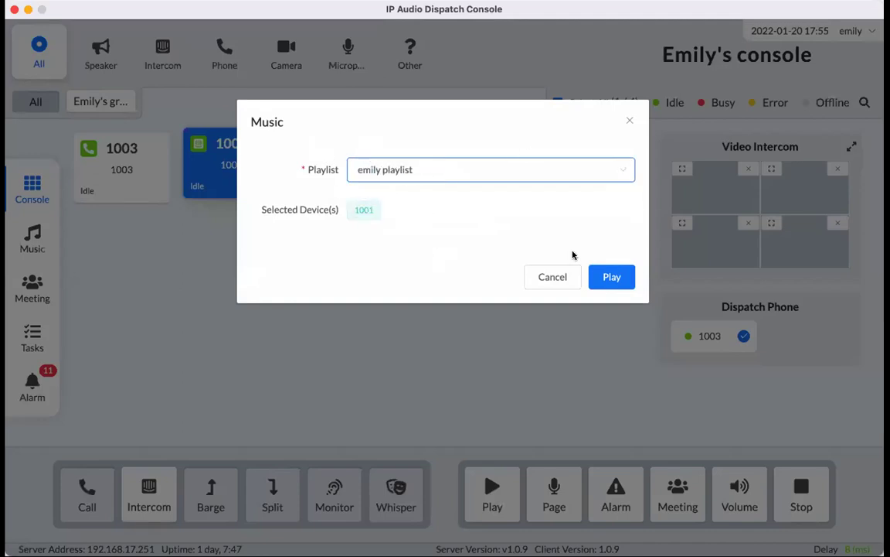
click(611, 278)
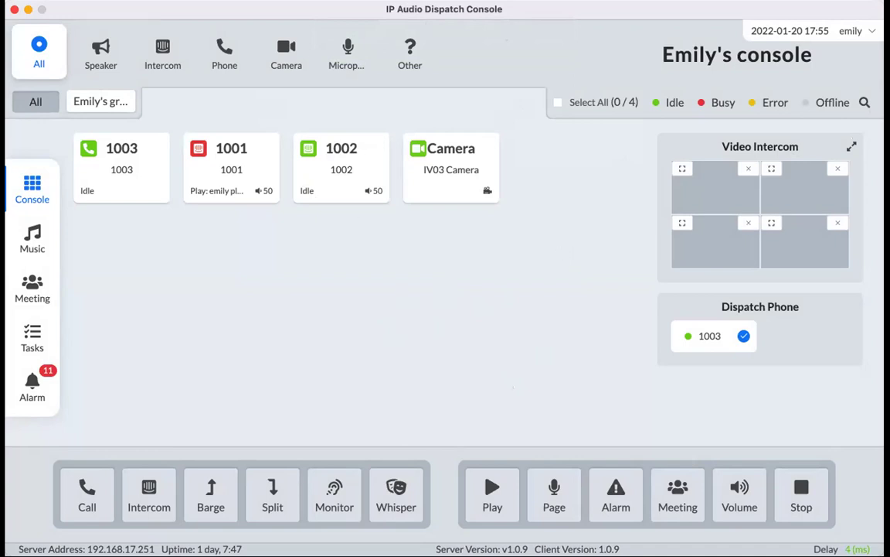
click(232, 170)
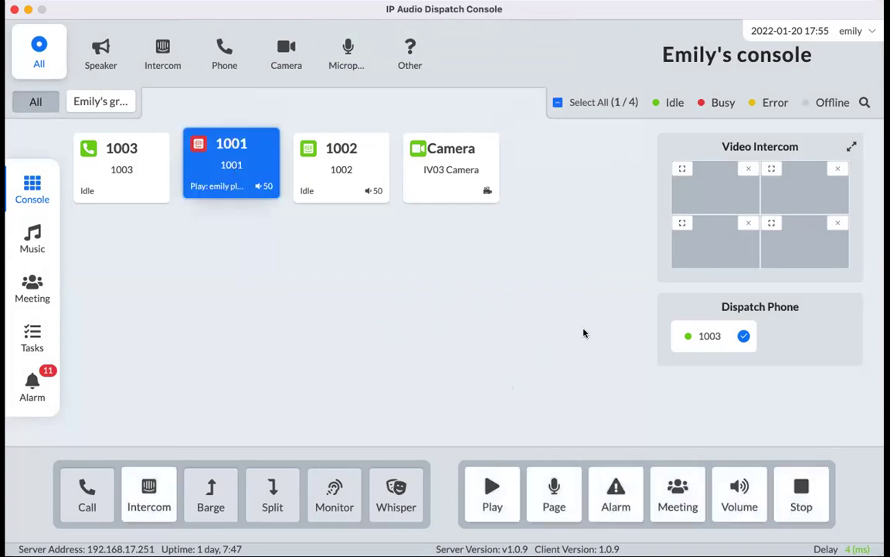
click(804, 499)
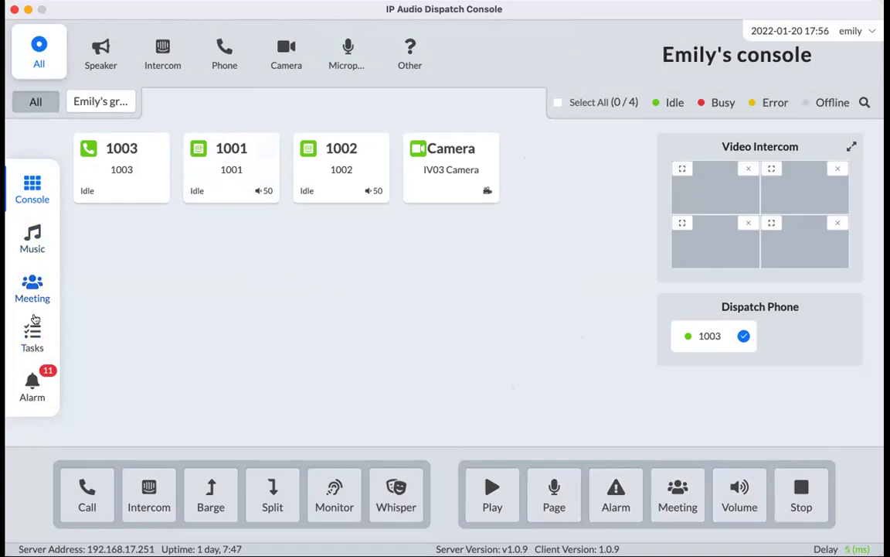
- Visit Meeting, return to Console, select devices 1003, 1001 and 1002, then open Tasks
click(33, 288)
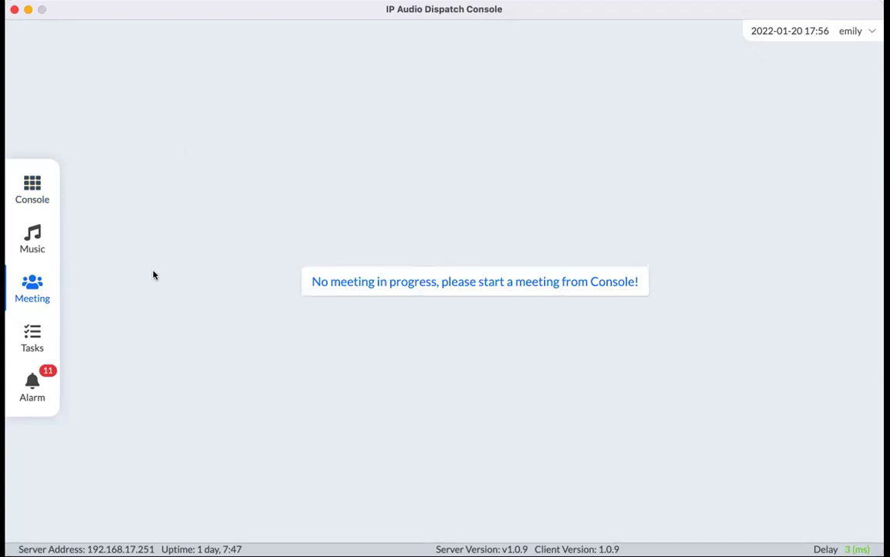
click(37, 186)
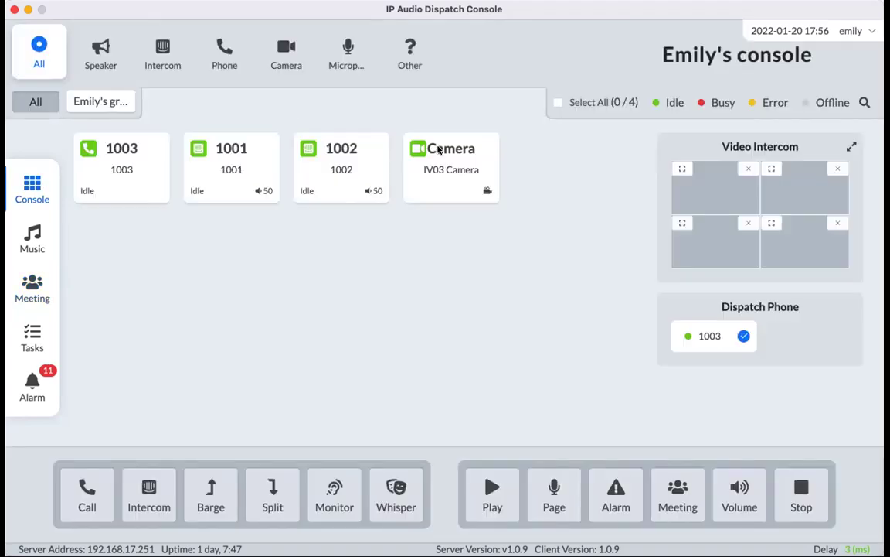
click(112, 143)
click(197, 163)
click(333, 166)
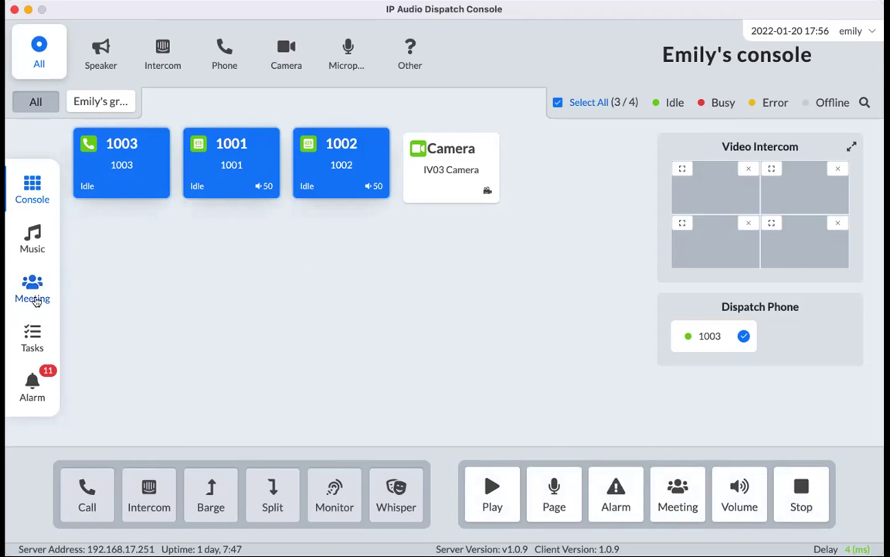
click(28, 341)
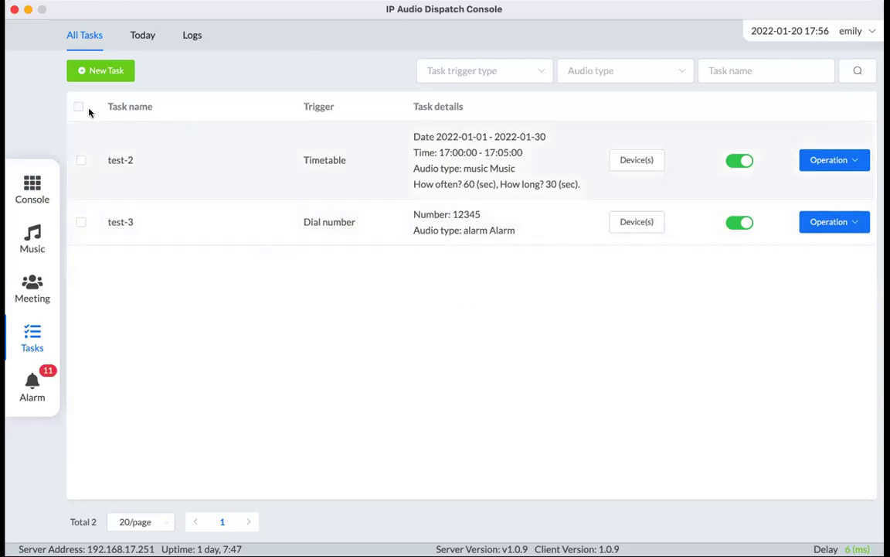
click(113, 68)
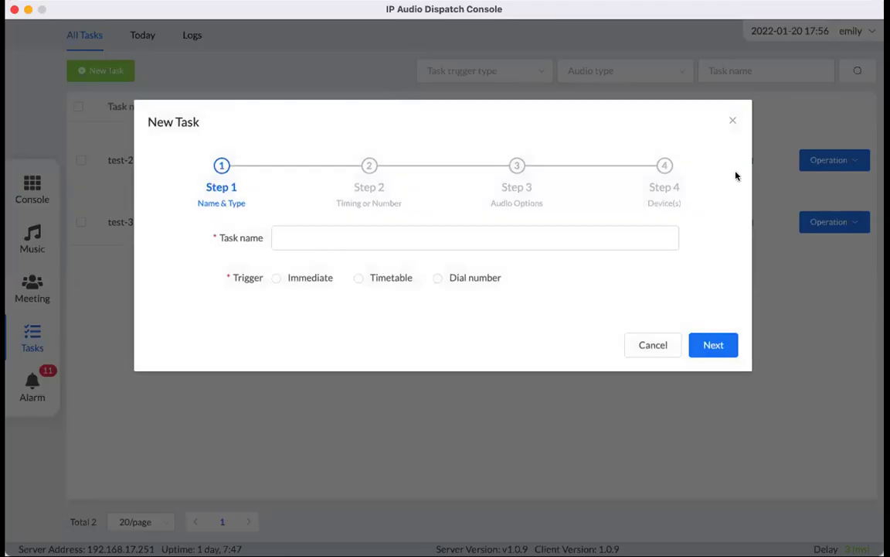
click(731, 123)
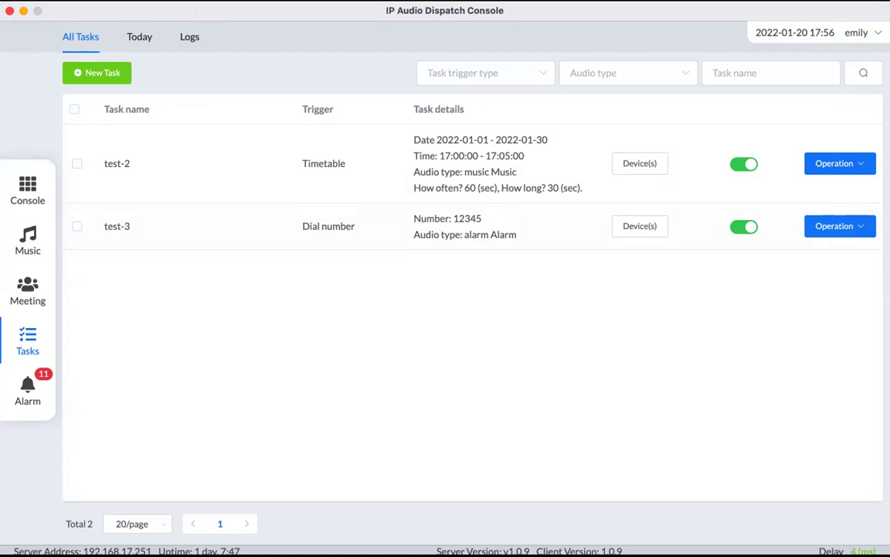
click(139, 31)
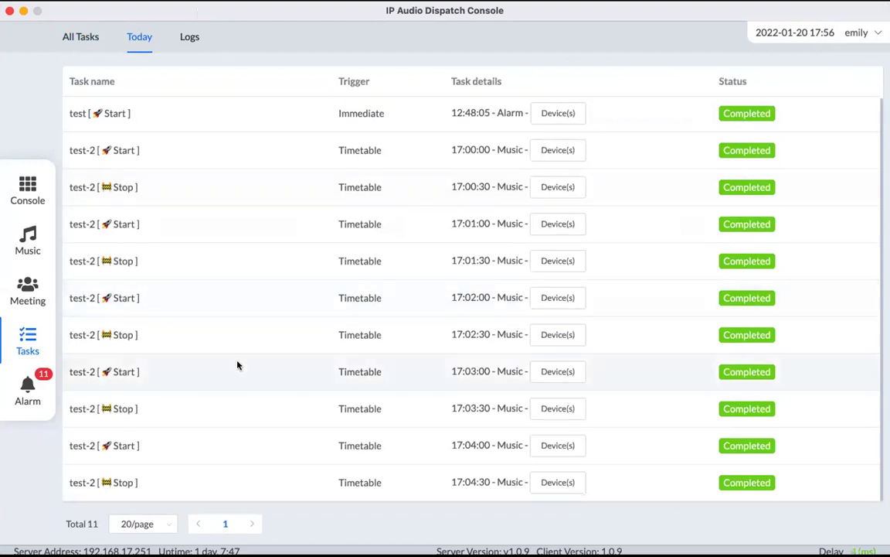
click(190, 40)
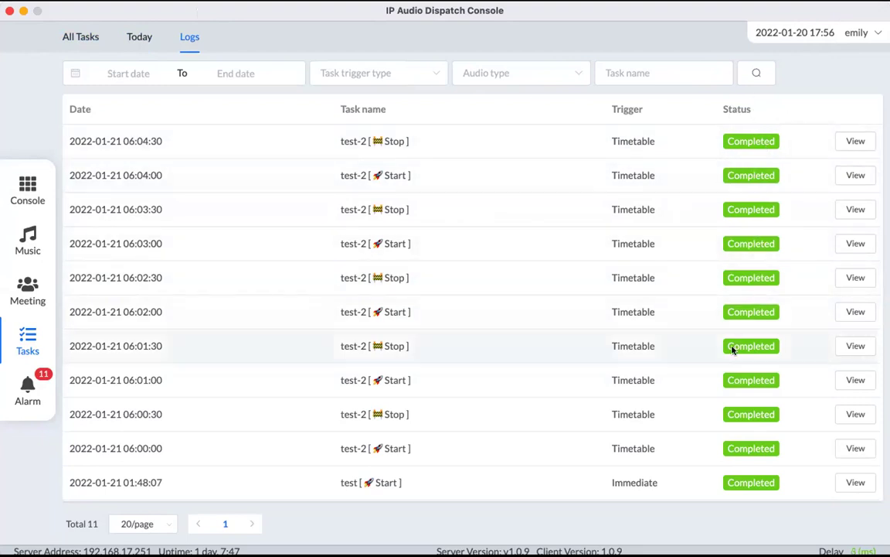
click(85, 39)
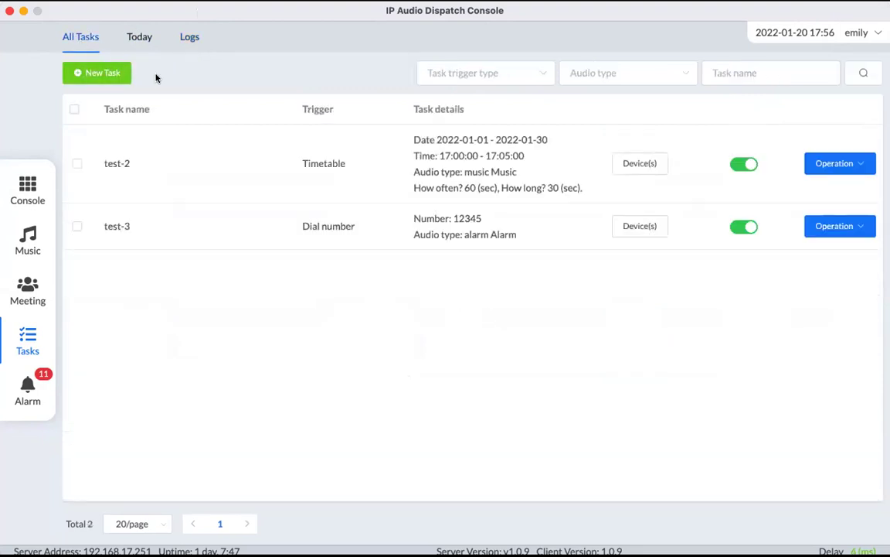
click(92, 71)
- Name the new task task001, set its trigger to Immediate, and continue to Audio Options
click(330, 241)
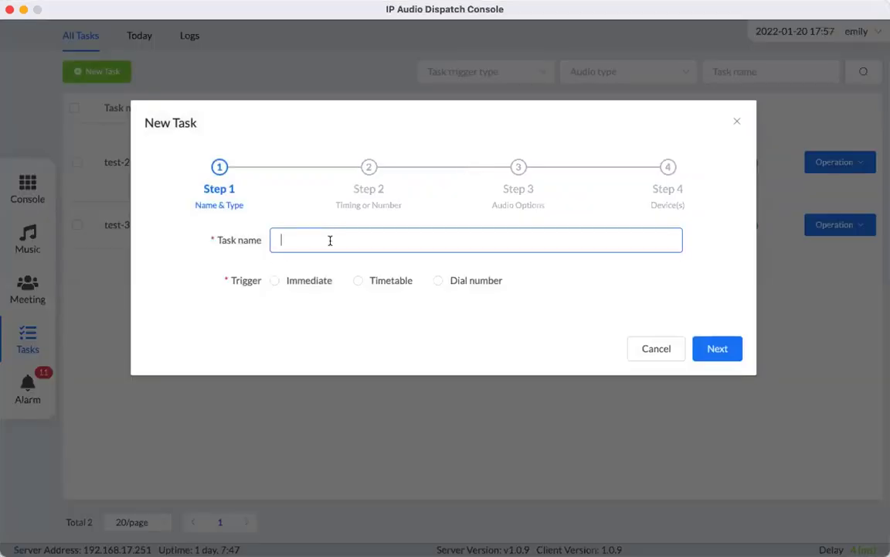
text(task001)
click(294, 291)
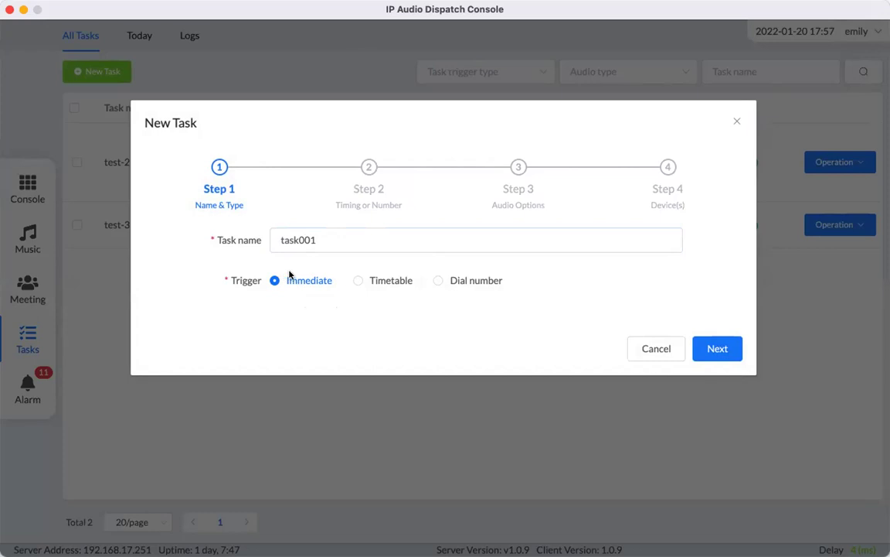
click(710, 347)
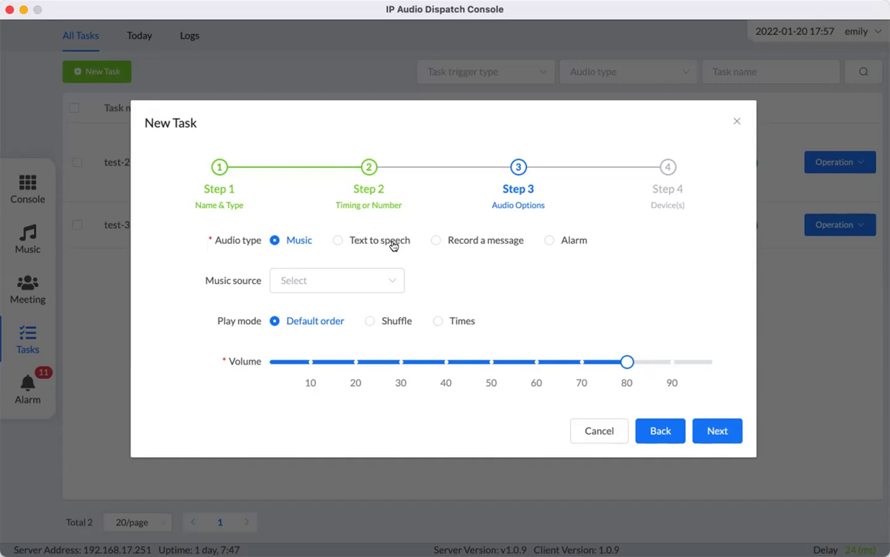
- Set the task audio to Music from the user's playlist and lower volume from 80 to 60
click(391, 243)
click(461, 243)
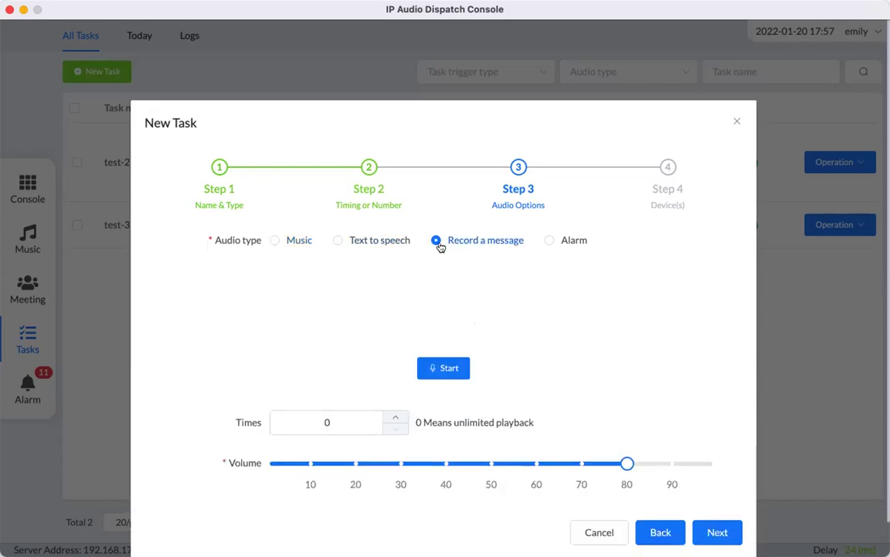
click(570, 244)
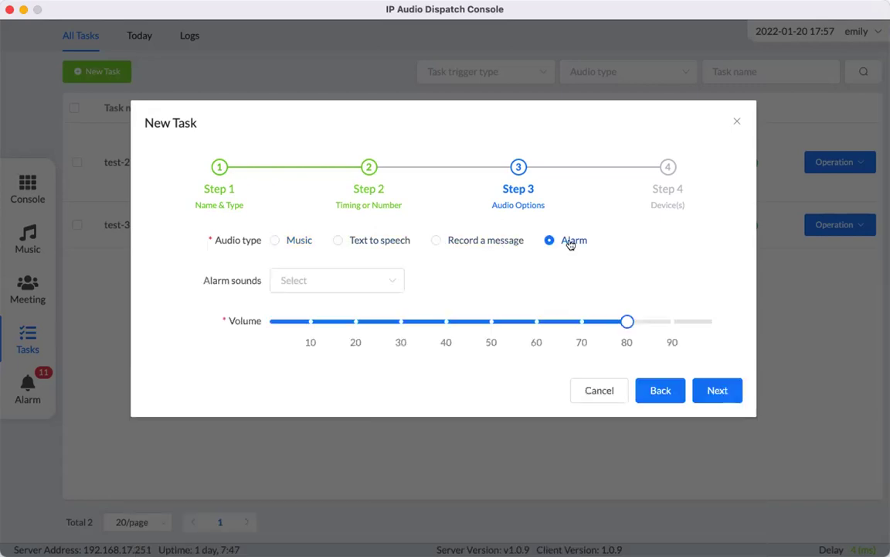
click(285, 242)
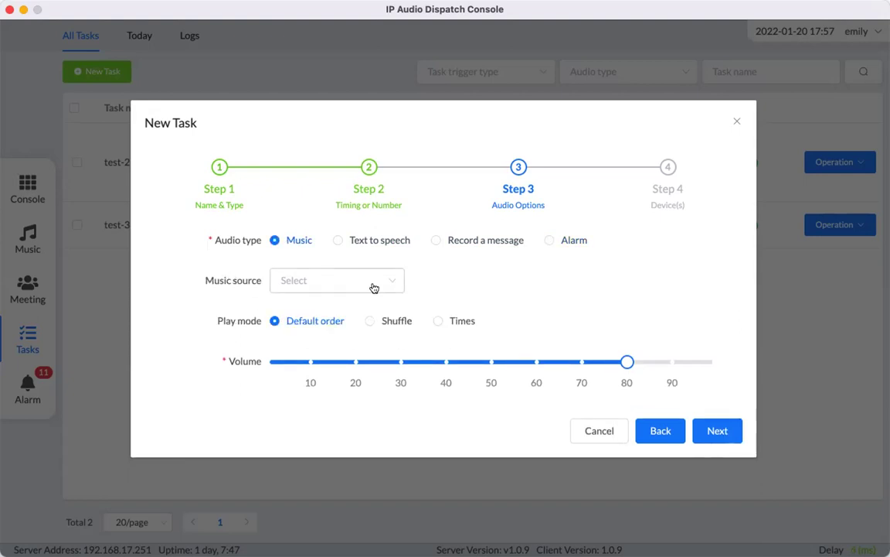
click(374, 288)
click(340, 314)
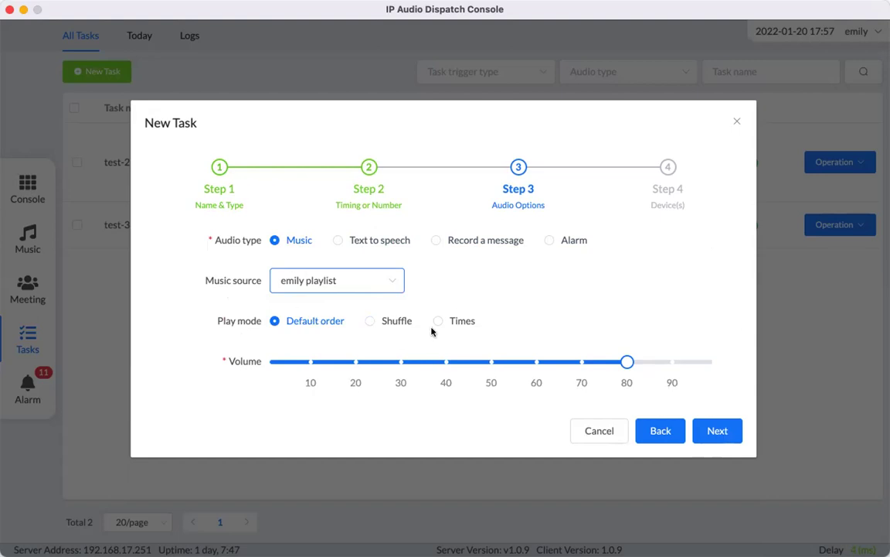
mouse_move(612, 363)
drag(629, 363, 538, 368)
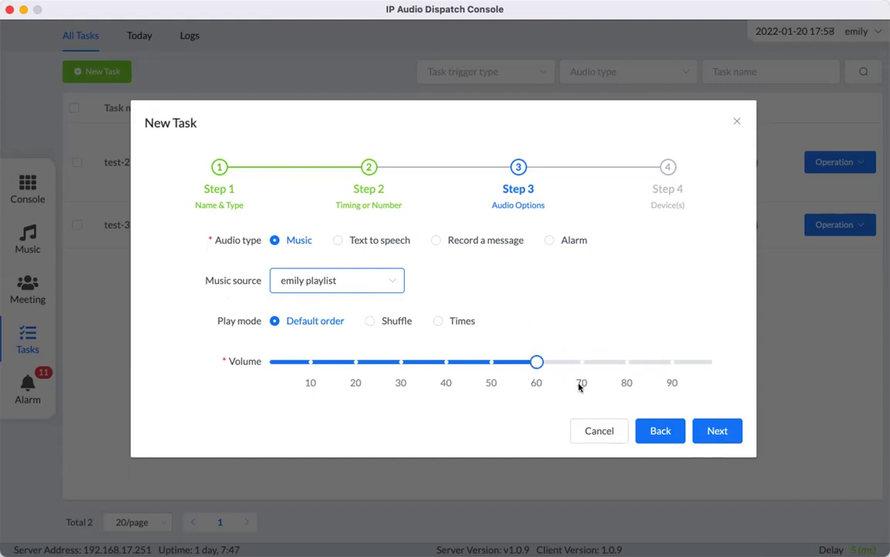
- Target device 1001 for the task and save it
click(718, 433)
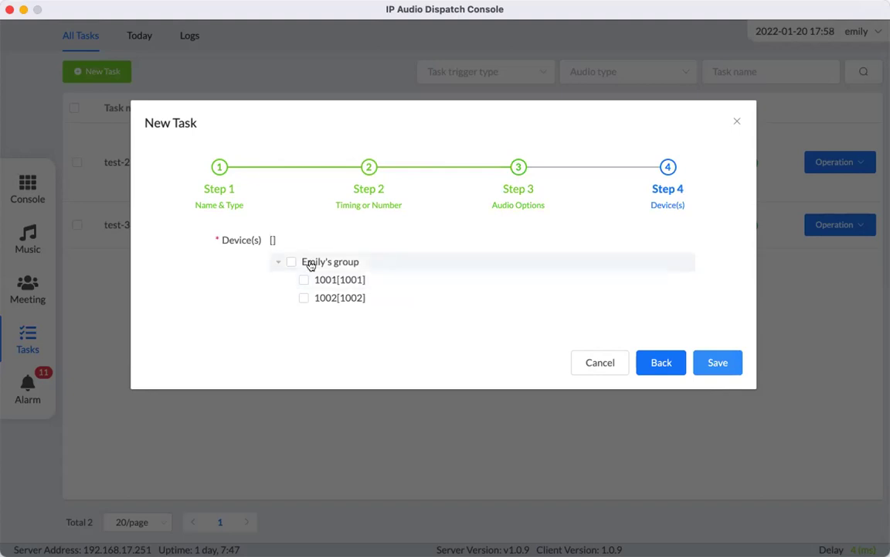
click(339, 281)
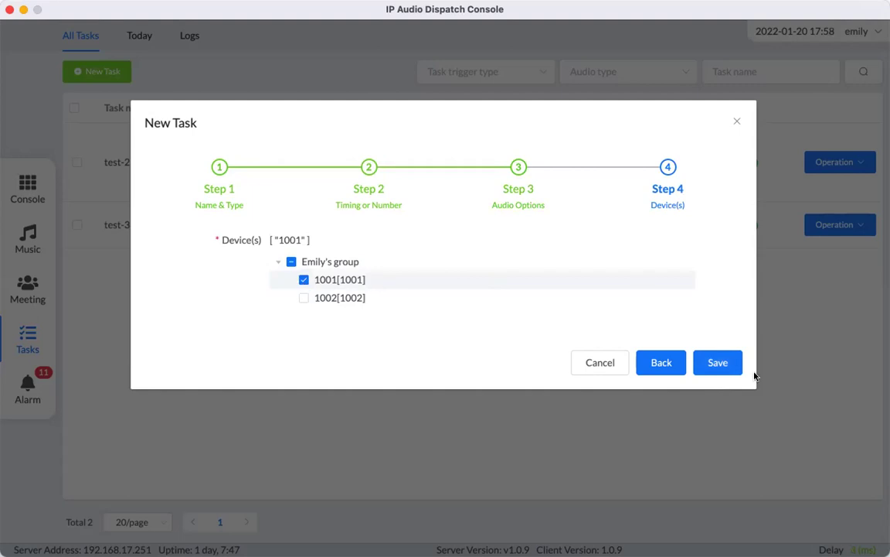
click(718, 363)
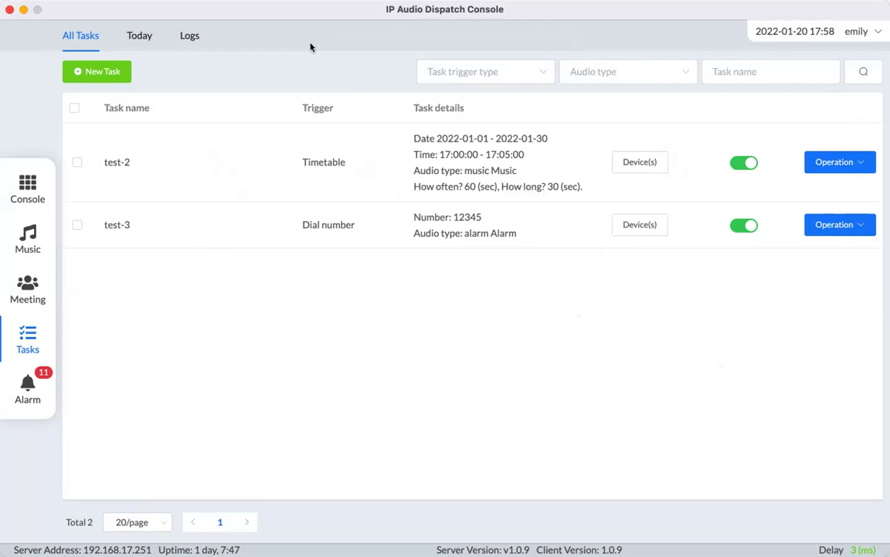
- Stop the playlist broadcast on device 1001 from the console and return to Tasks
click(23, 192)
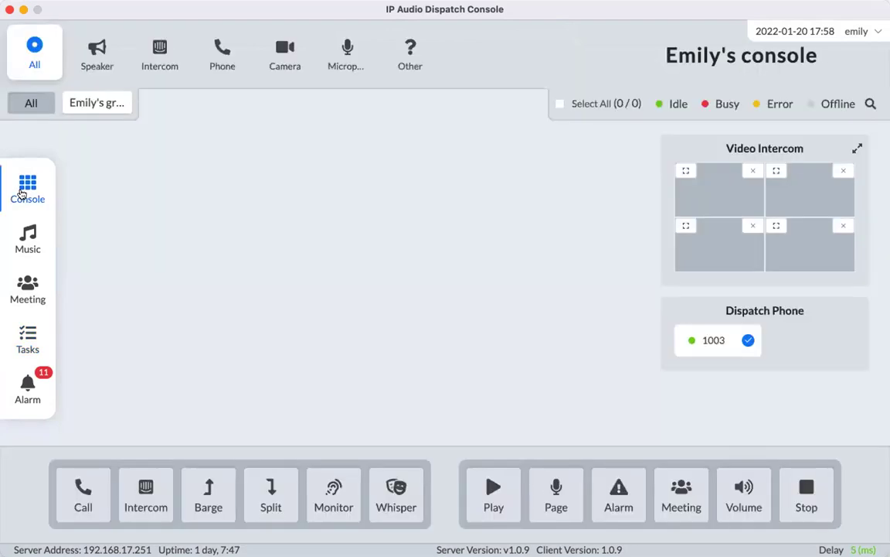
click(202, 191)
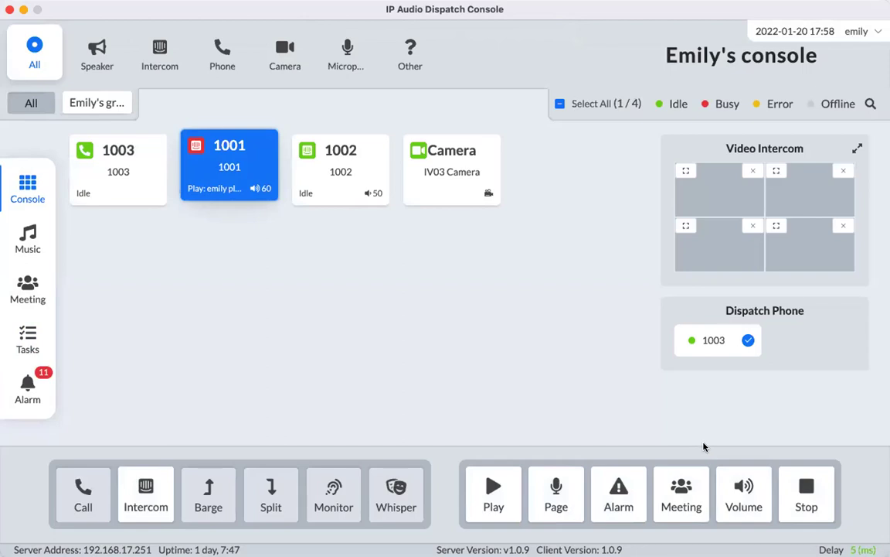
click(812, 500)
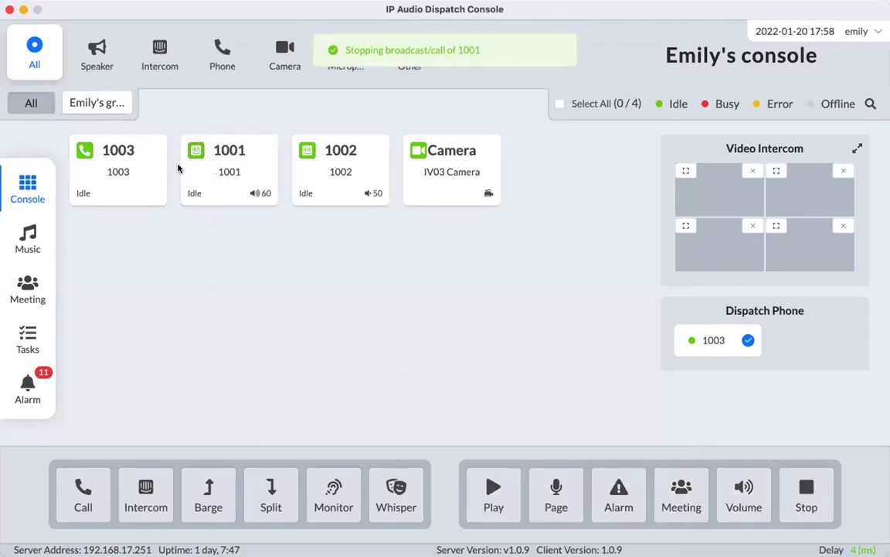
click(28, 339)
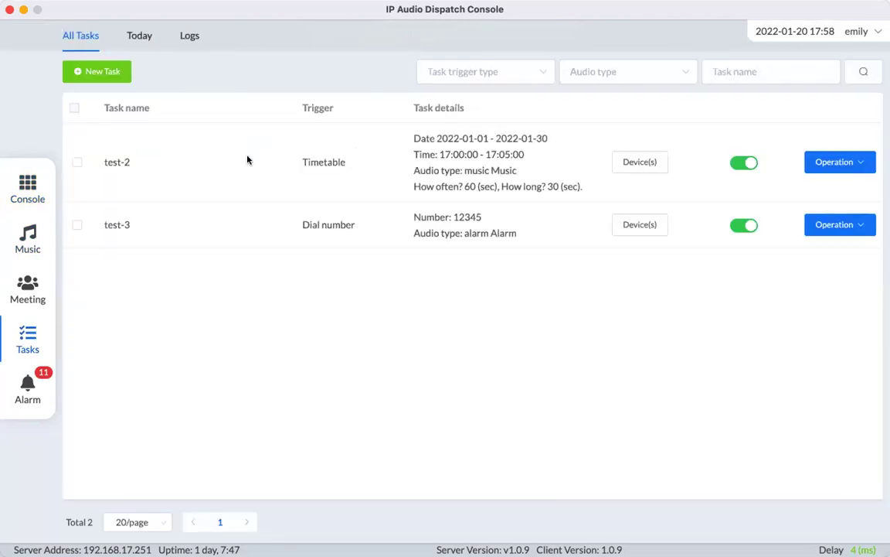
- Create a new Timetable task named task002 and move to Step 2
click(117, 71)
click(326, 239)
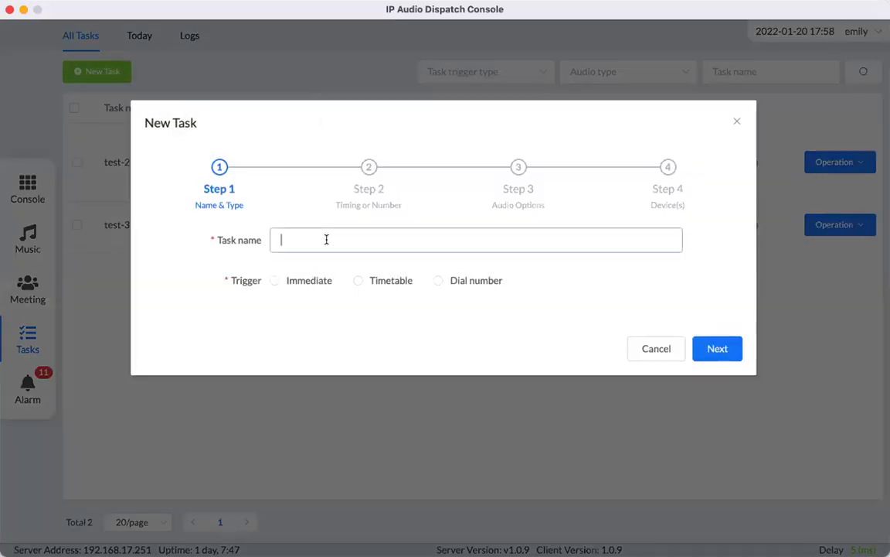
text(task002)
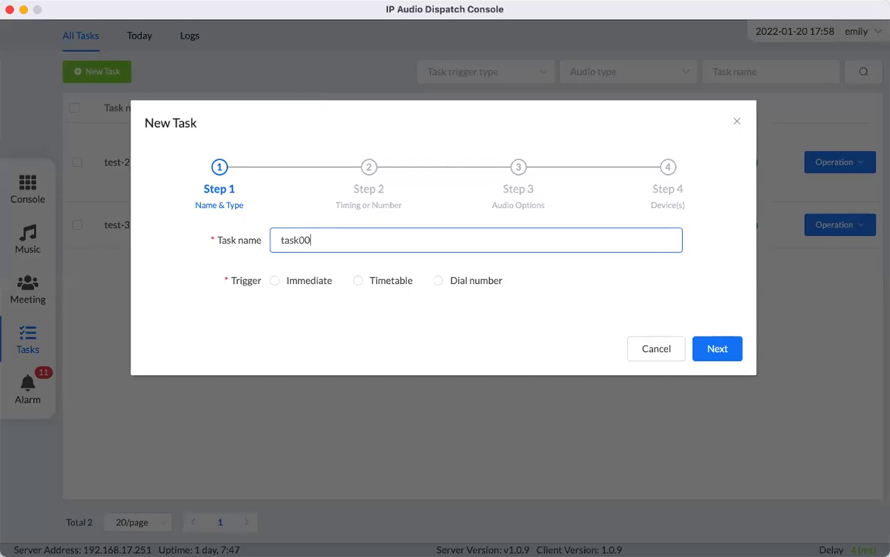
click(379, 284)
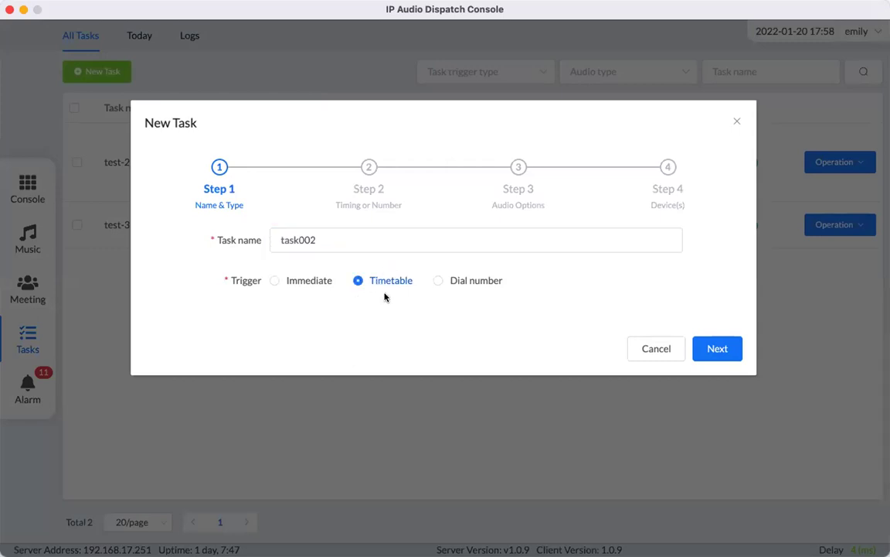
click(715, 349)
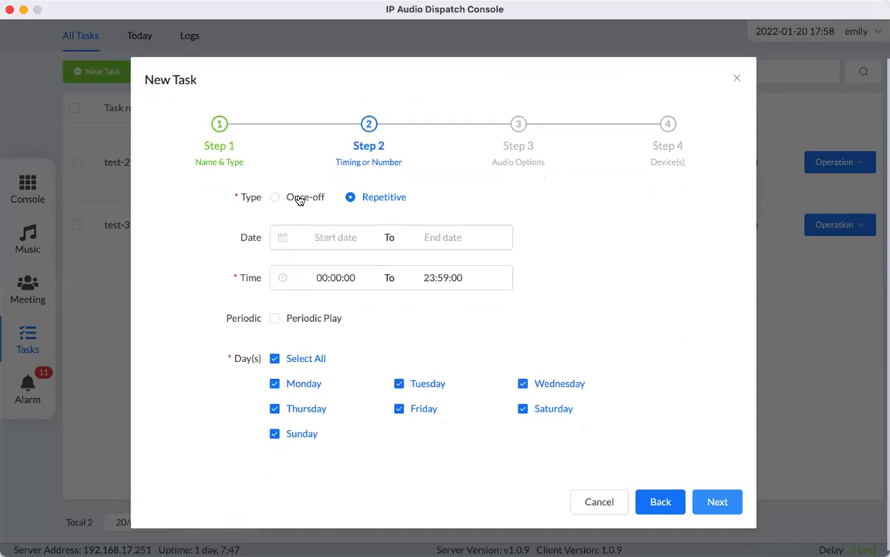
- Switch the schedule from Once-off back to Repetitive and bring up the start date calendar
click(294, 199)
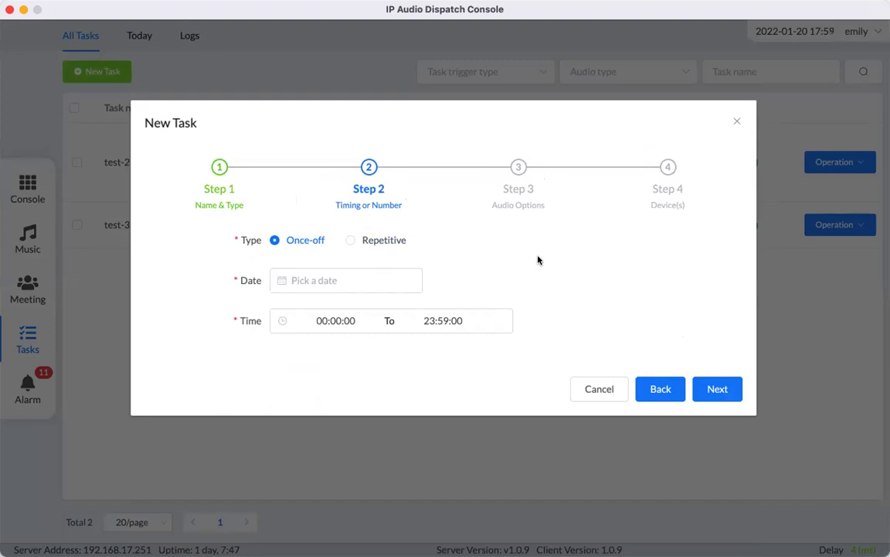
click(324, 320)
click(517, 264)
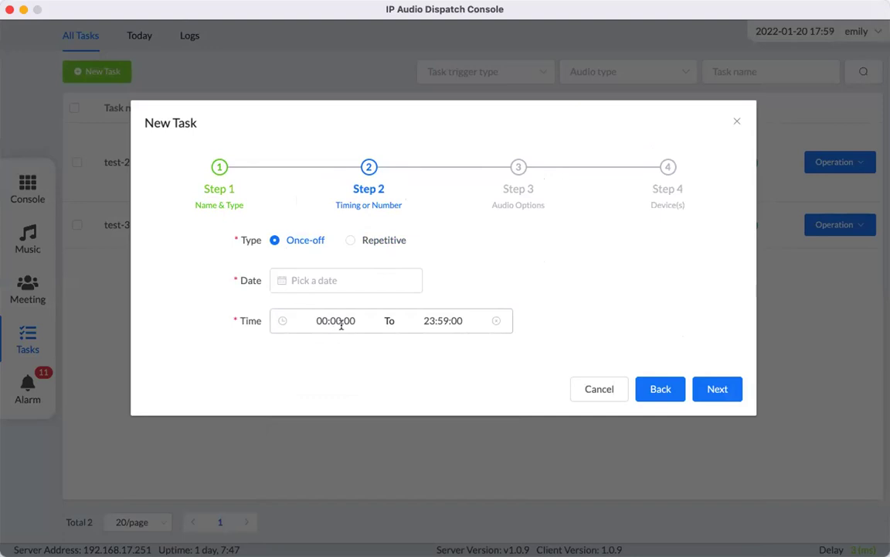
click(398, 242)
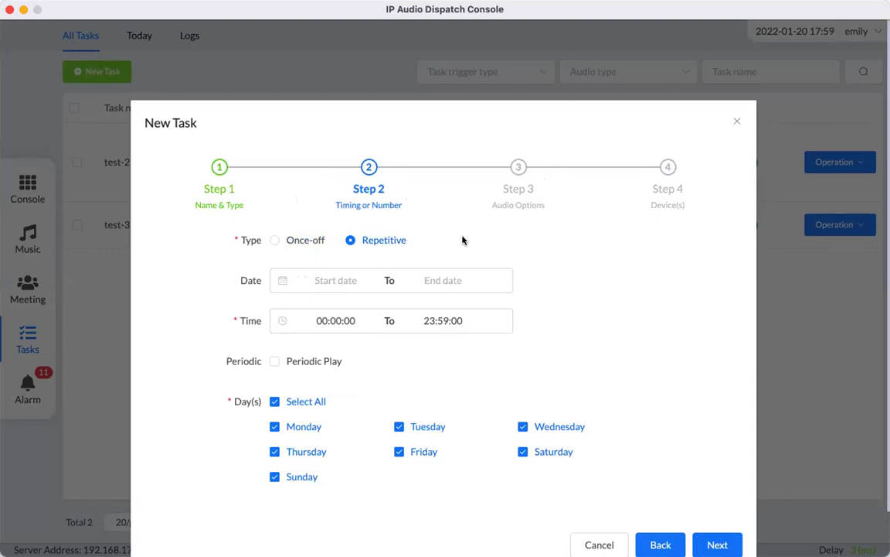
click(312, 282)
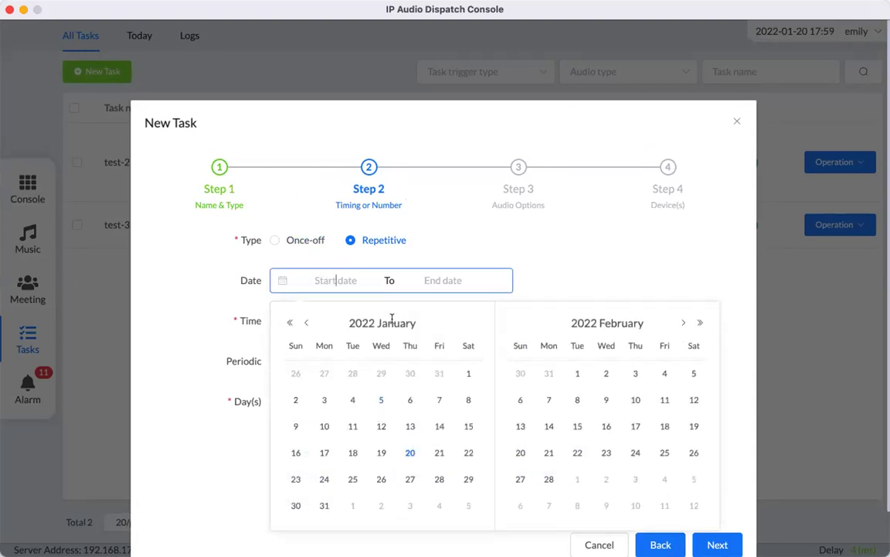
- Set dates 2022-01-01 to 2022-01-31 and a daily time window of 17:00:00–17:05:00
click(468, 374)
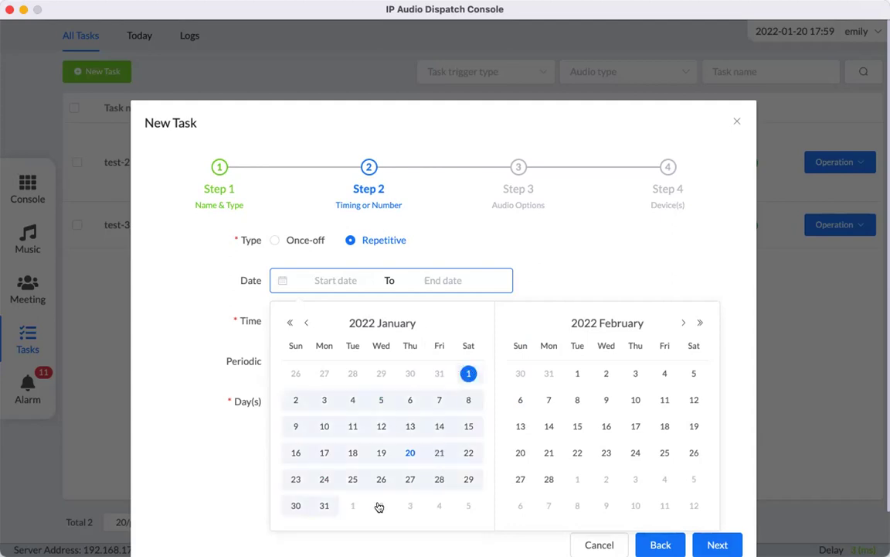
click(323, 505)
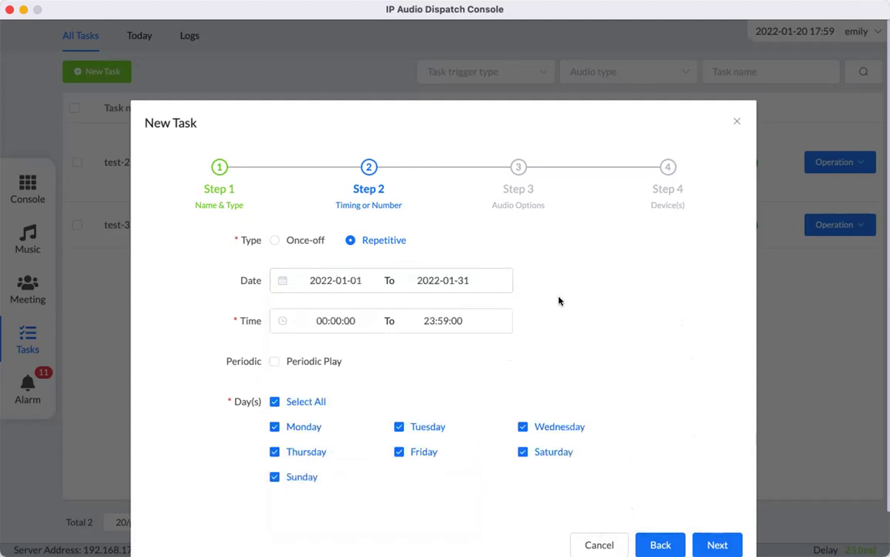
click(336, 320)
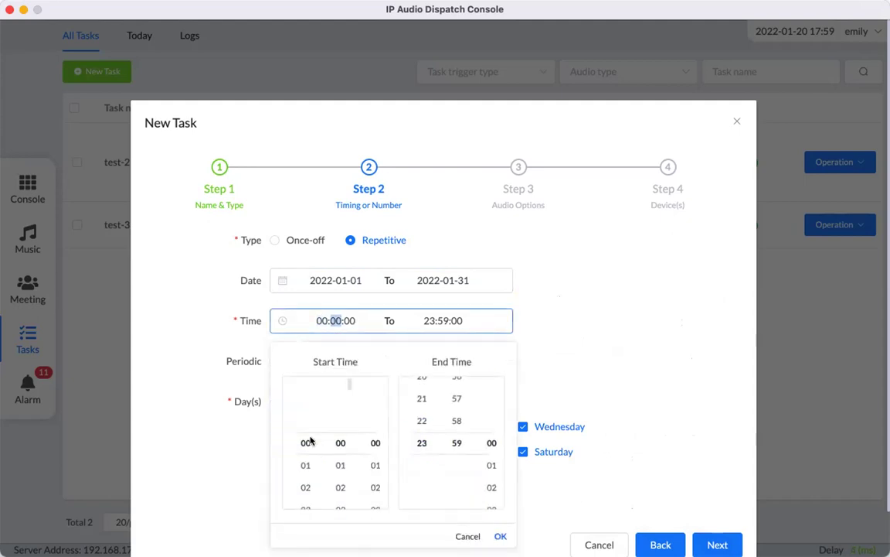
scroll(306, 456, down, 10)
scroll(302, 485, down, 4)
scroll(302, 485, up, 1)
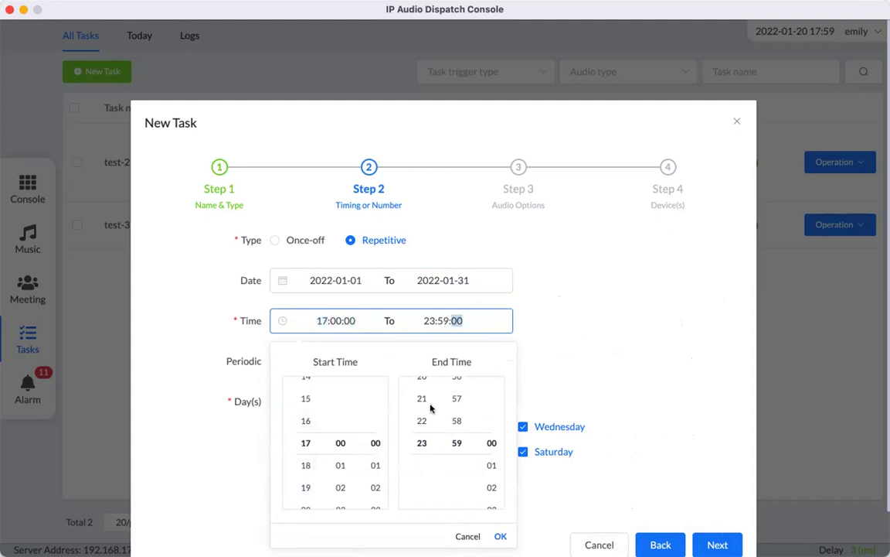
scroll(407, 427, up, 10)
scroll(418, 434, up, 3)
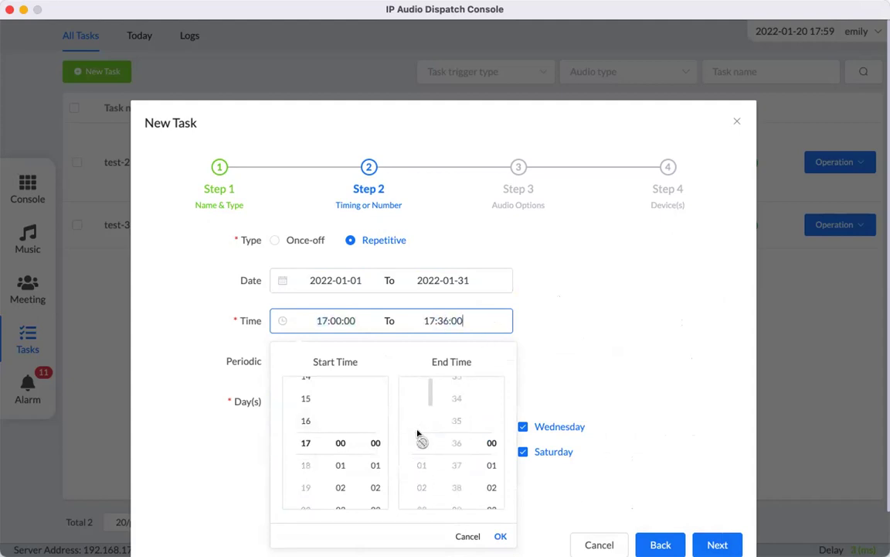
scroll(417, 433, down, 2)
scroll(417, 435, up, 2)
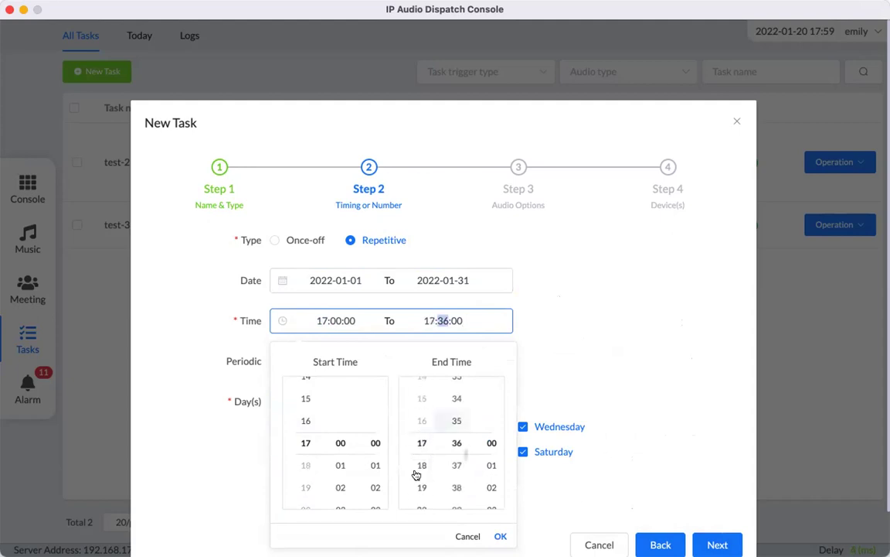
scroll(447, 444, up, 12)
scroll(450, 446, down, 2)
scroll(453, 445, up, 2)
scroll(451, 400, up, 1)
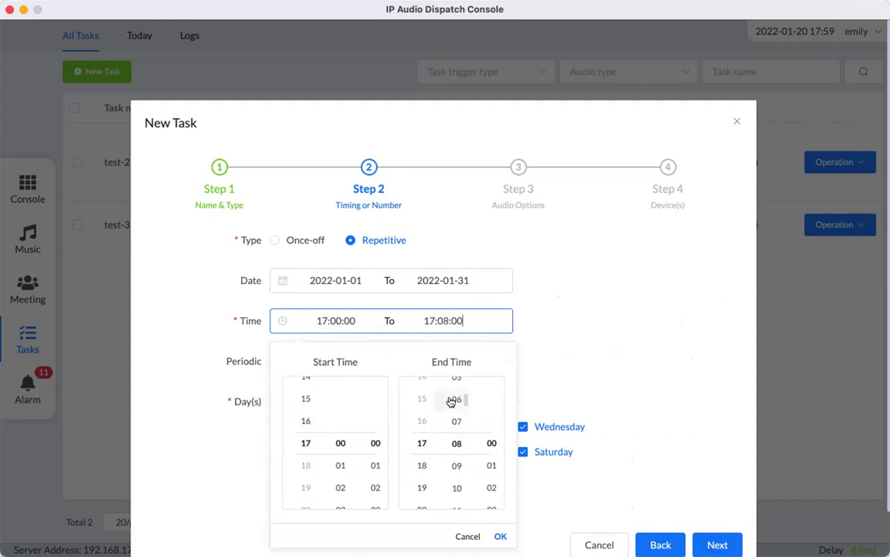
scroll(454, 403, up, 3)
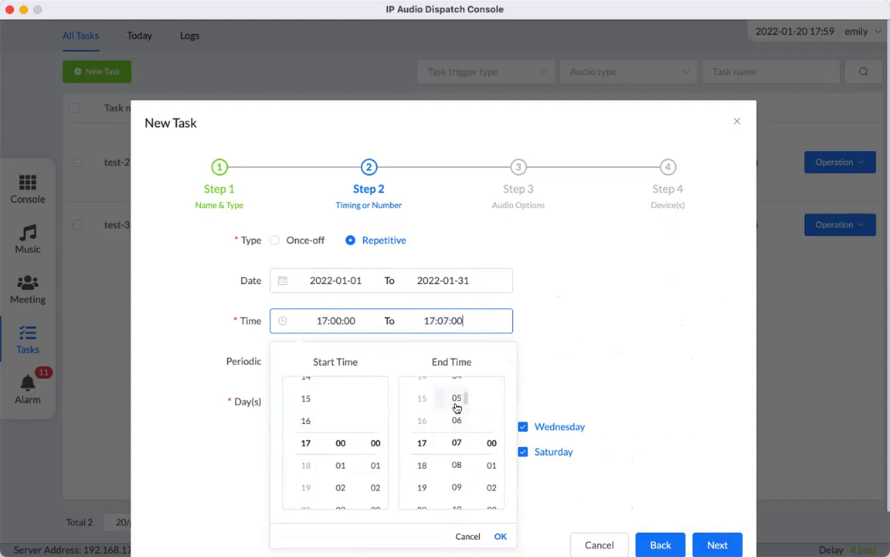
click(633, 398)
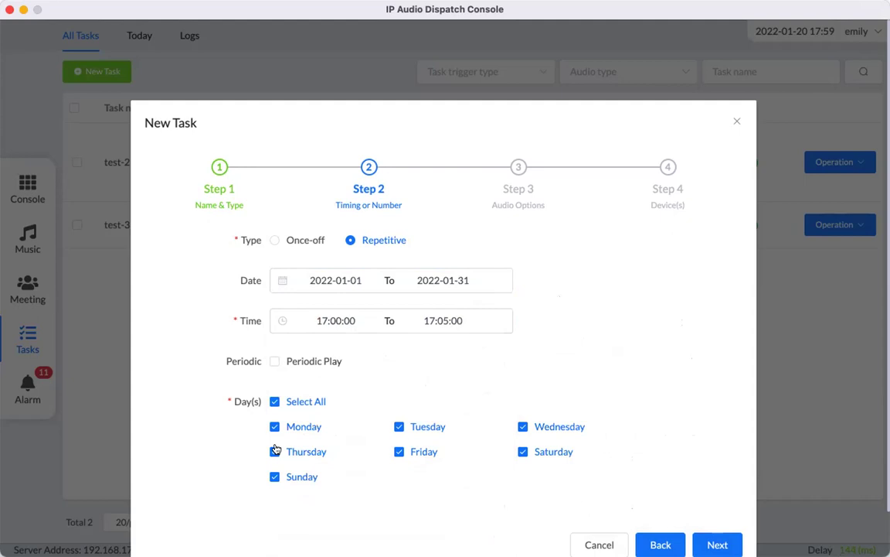
- Untick Sunday and Saturday and enable Periodic Play in Mode1, every 60 s for 30 s
click(302, 477)
click(559, 455)
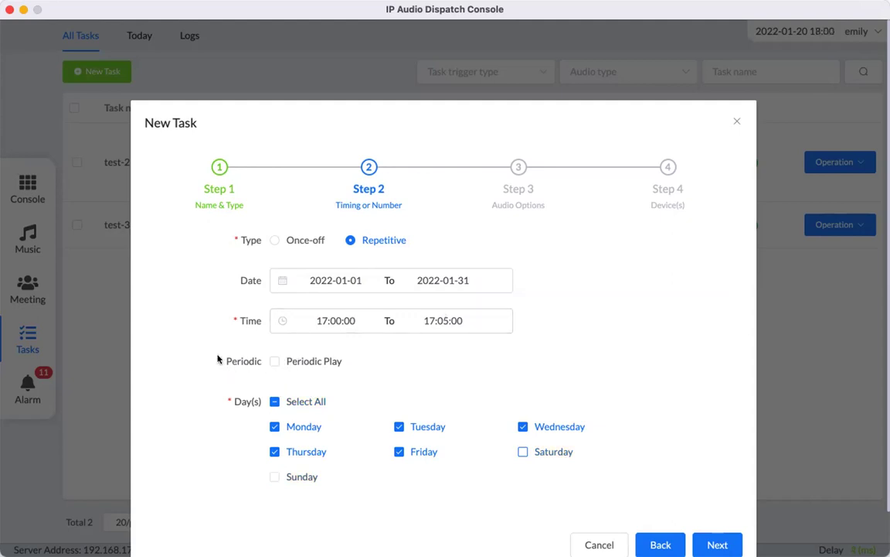
click(315, 366)
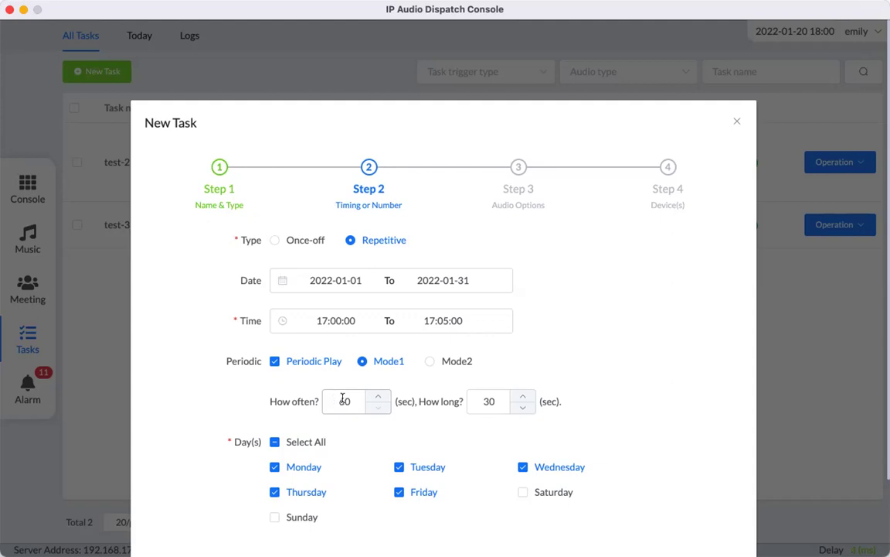
click(433, 361)
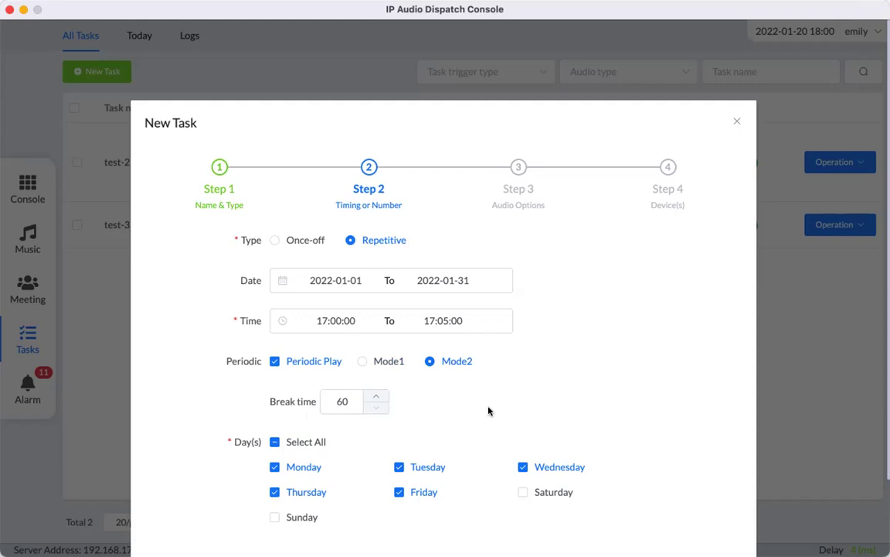
click(350, 401)
click(365, 361)
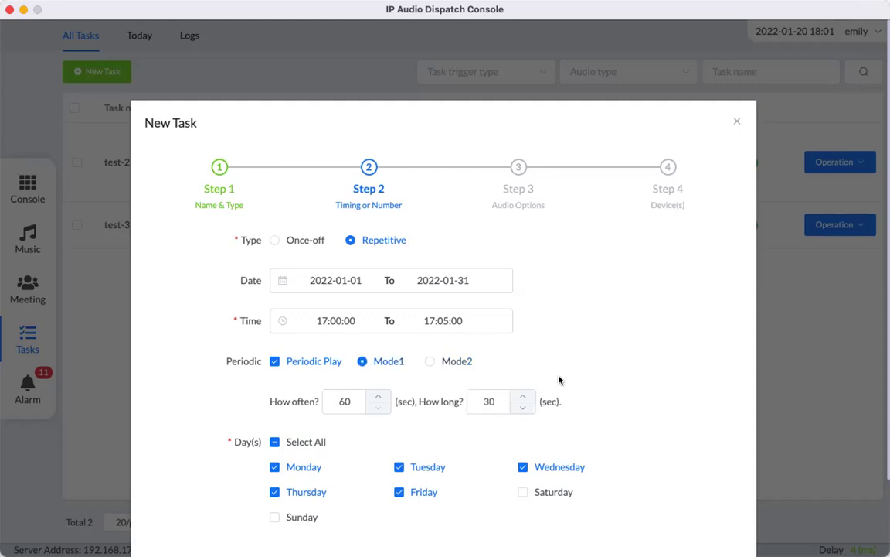
scroll(559, 379, down, 2)
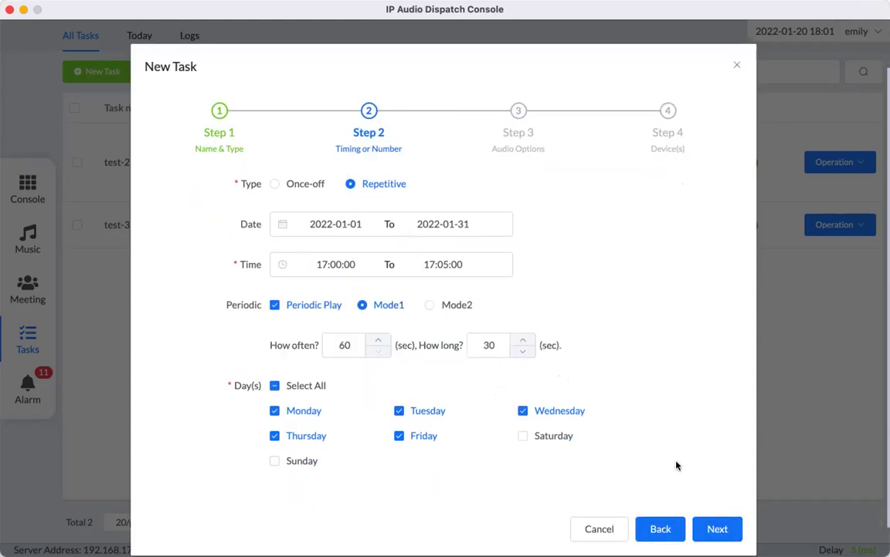
- Choose the playlist as task002's music source on Step 3 and continue to Step 4
click(716, 529)
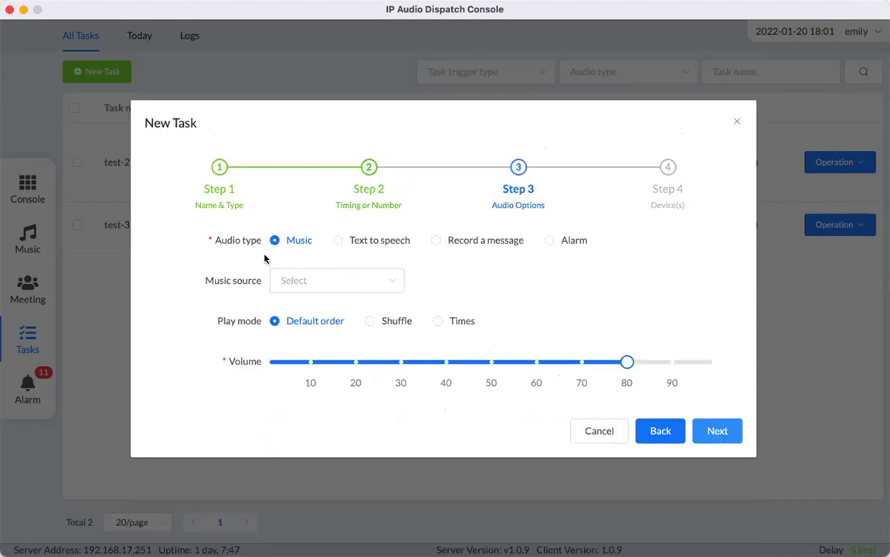
click(344, 281)
click(464, 300)
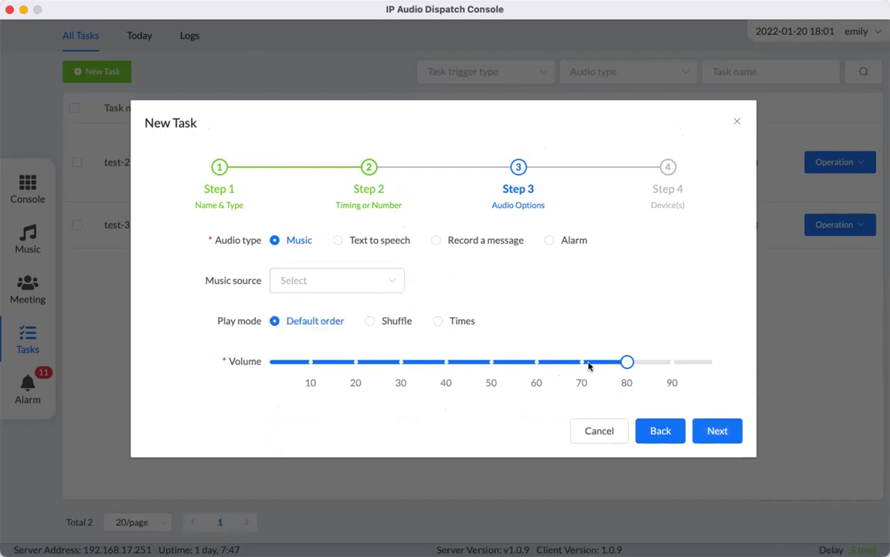
click(719, 430)
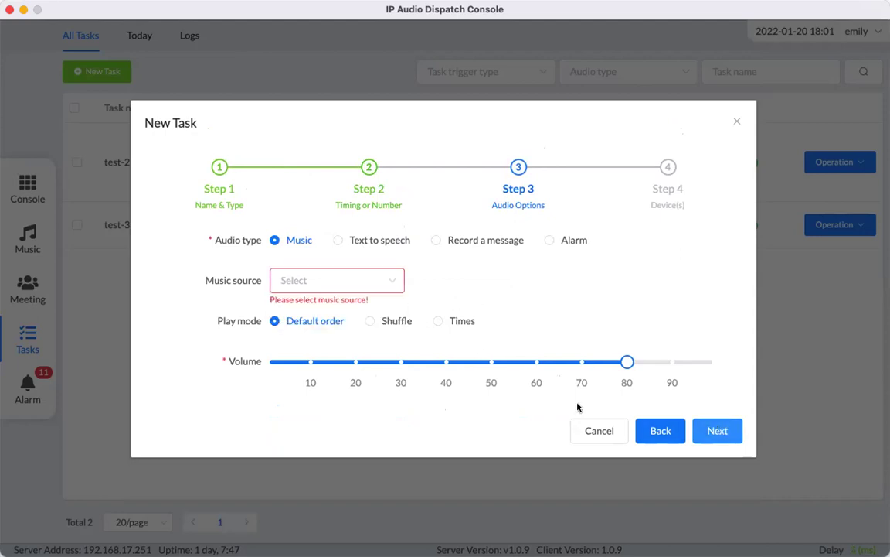
click(391, 283)
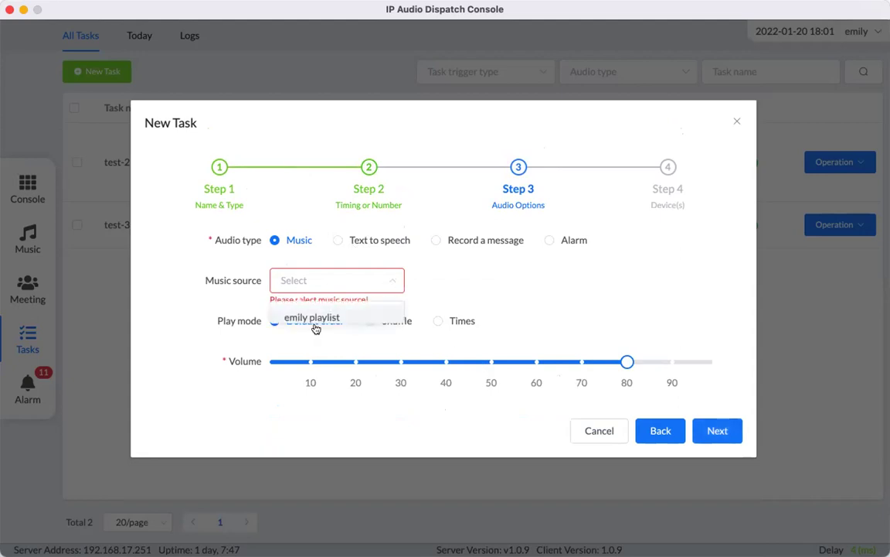
click(334, 314)
click(721, 430)
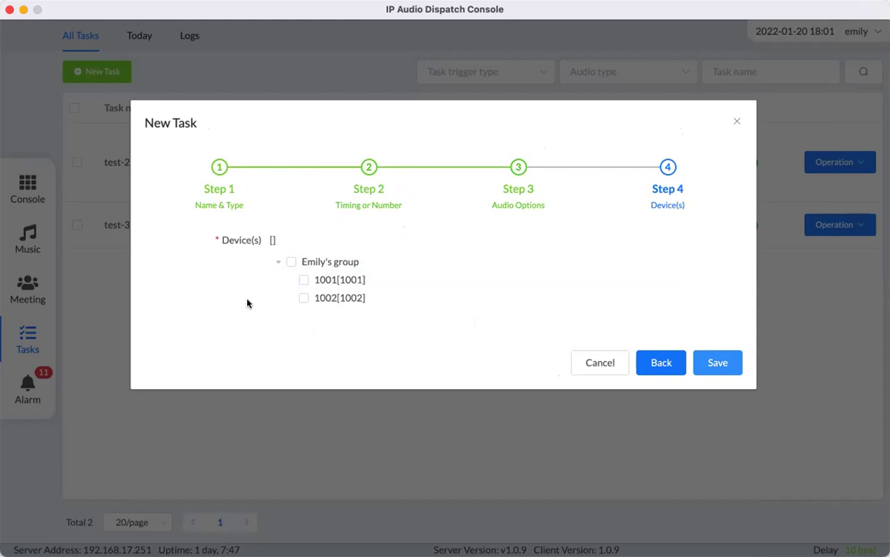
- Assign devices 1001 and 1002 to task002 and save it
click(341, 281)
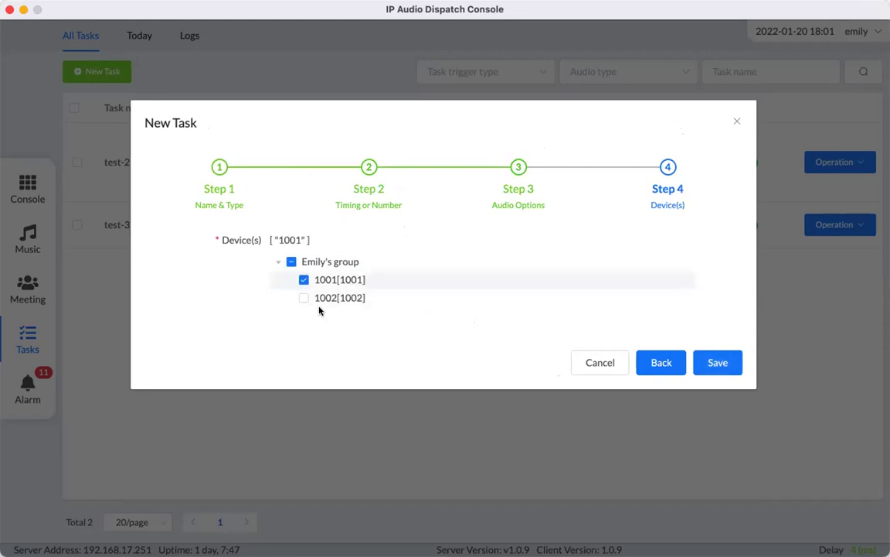
click(341, 298)
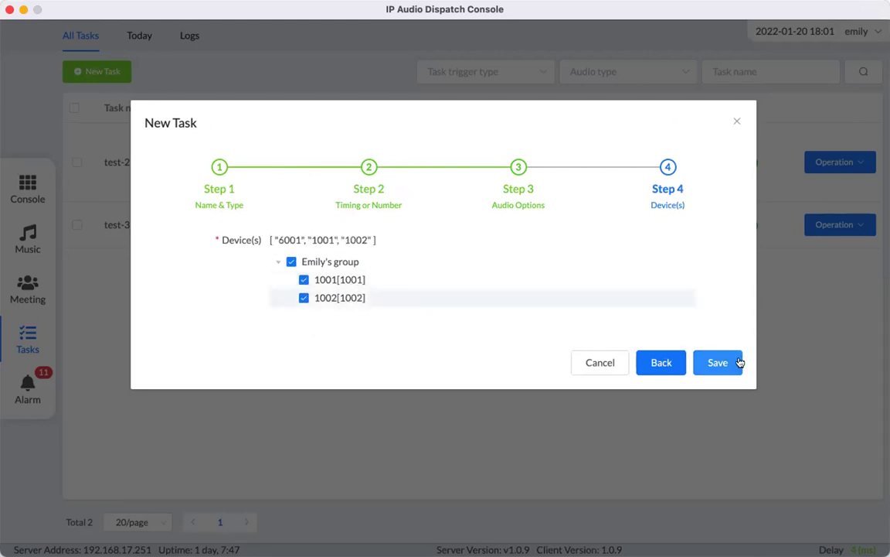
click(732, 360)
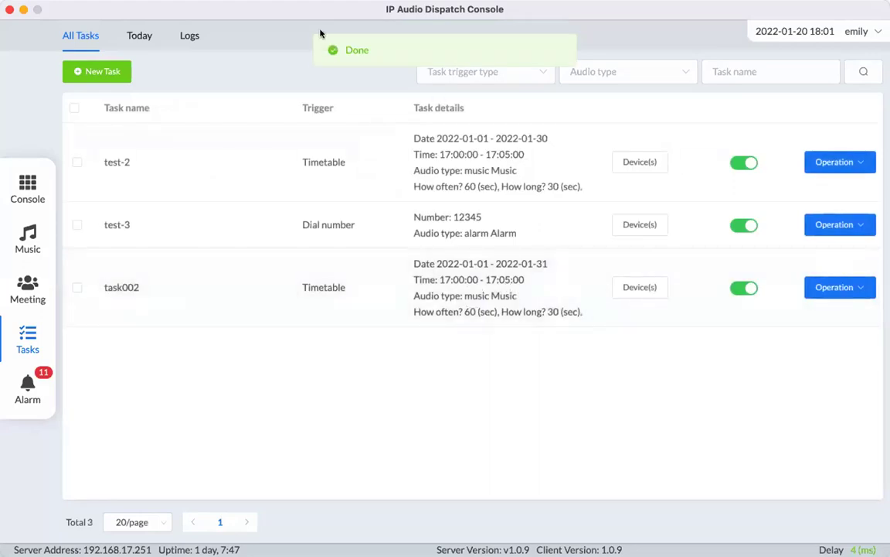
- Start a new task named task3 with the Dial number trigger
click(94, 69)
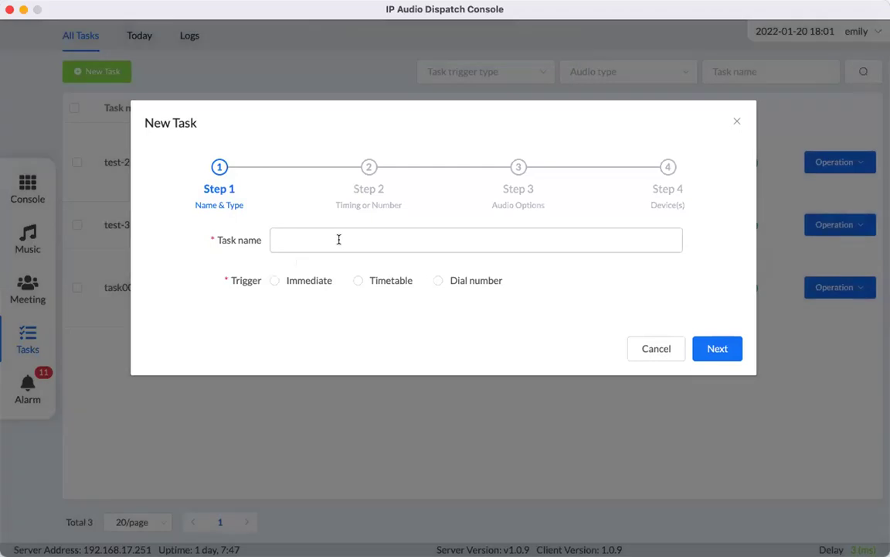
click(338, 240)
click(475, 282)
click(411, 242)
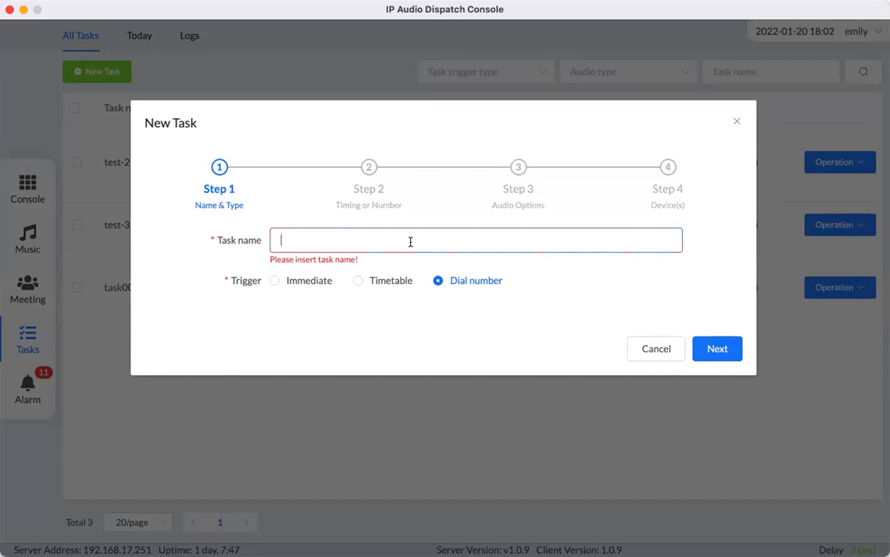
text(task3)
click(720, 350)
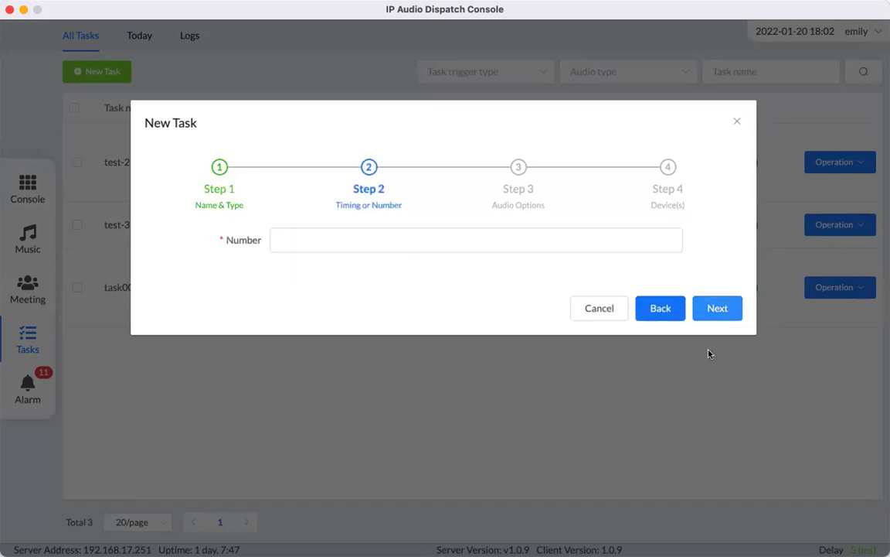
- Enter 12345678 as the trigger dial number
click(344, 246)
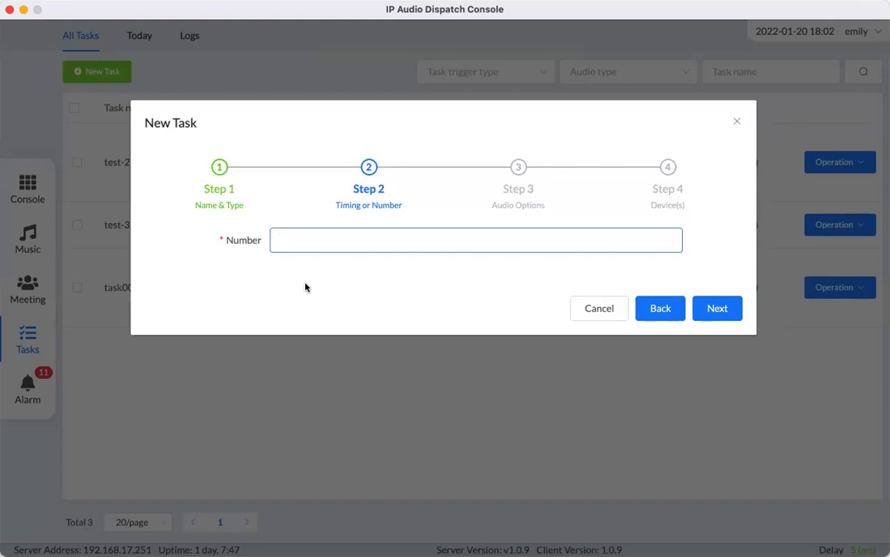
text(12345678)
click(731, 304)
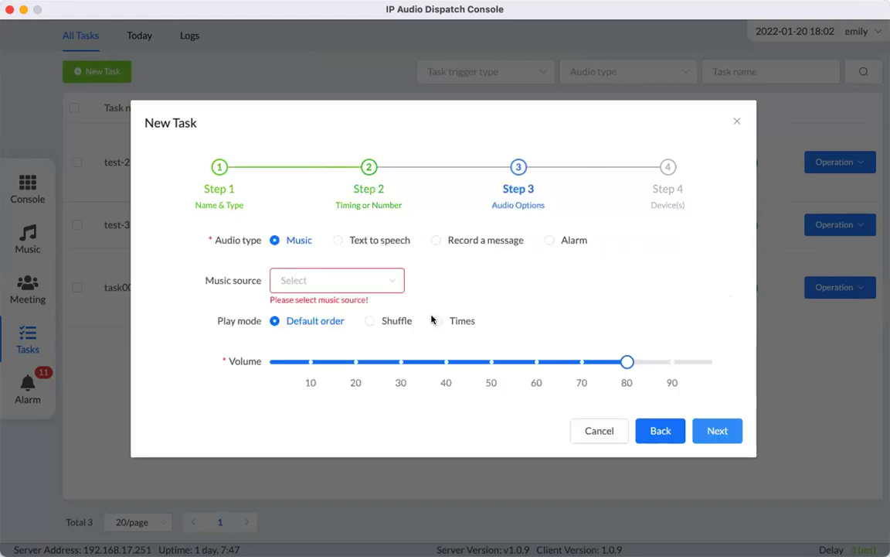
- Use the playlist as music source, target device 1001, and save task3
click(344, 281)
click(305, 315)
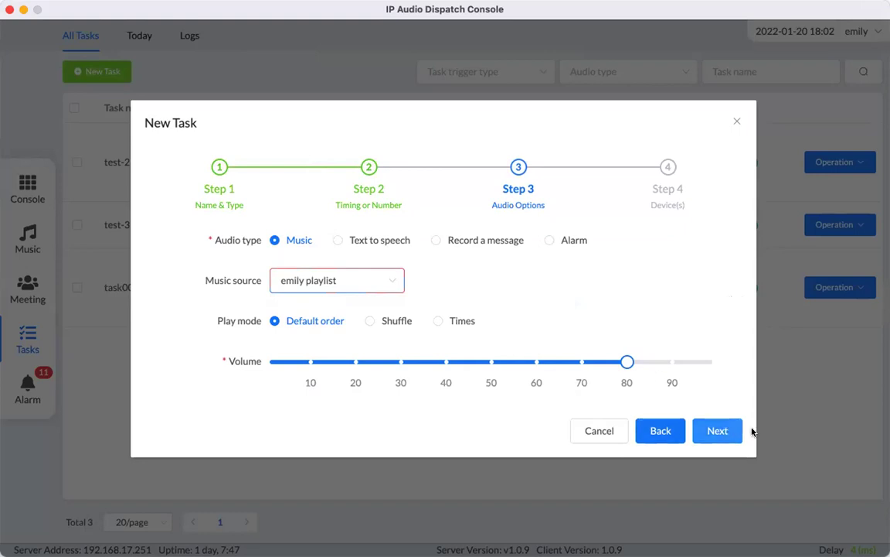
click(717, 431)
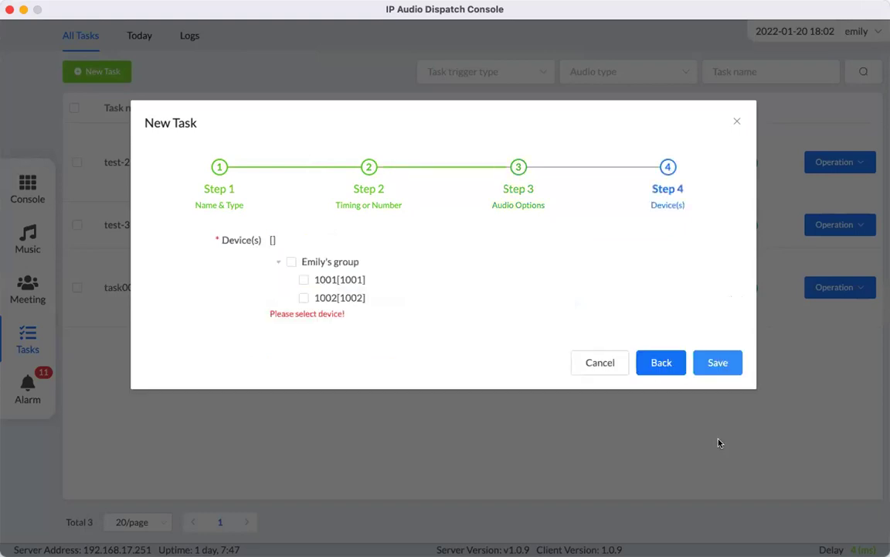
click(361, 280)
click(715, 365)
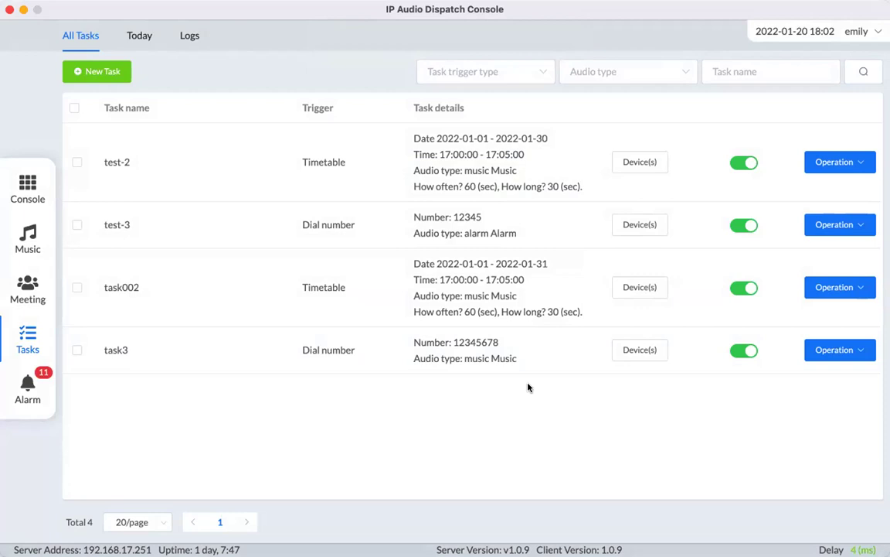
click(859, 350)
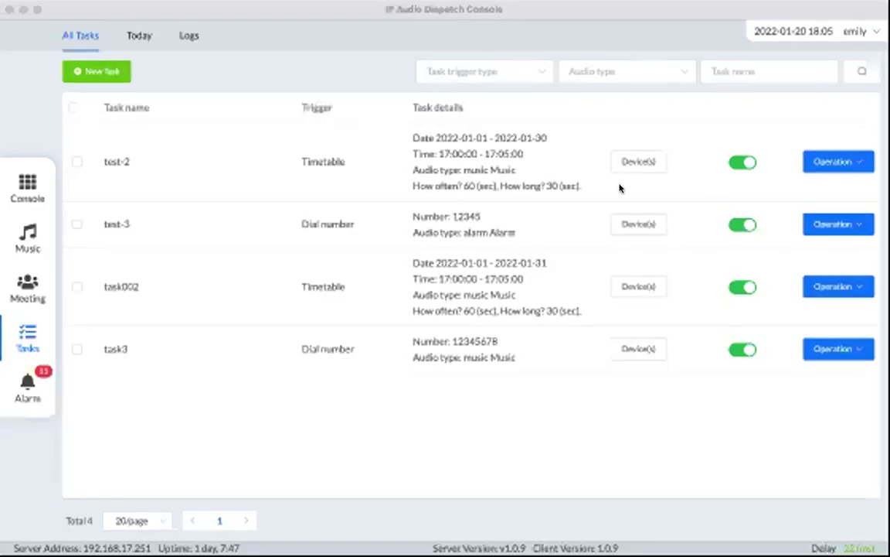
- Stop the music on device 1001 from the console, then view the pending alarms list
click(27, 190)
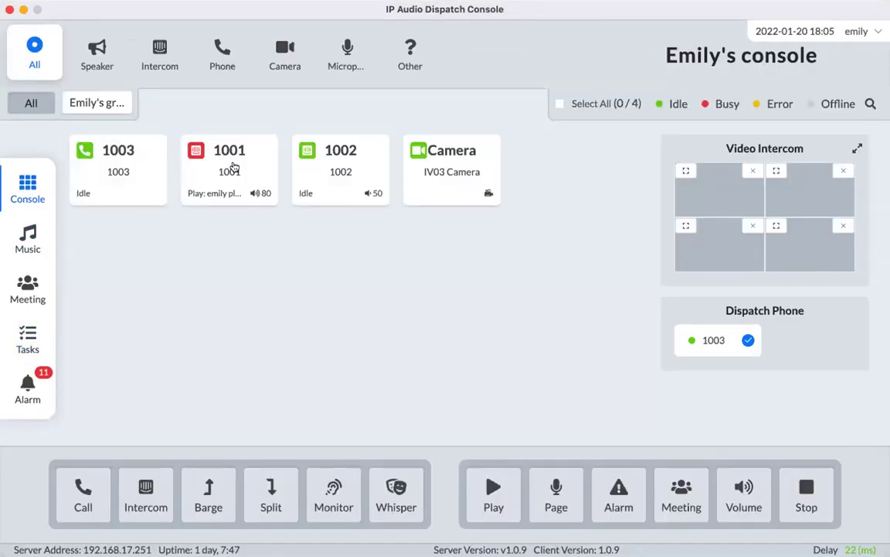
click(229, 173)
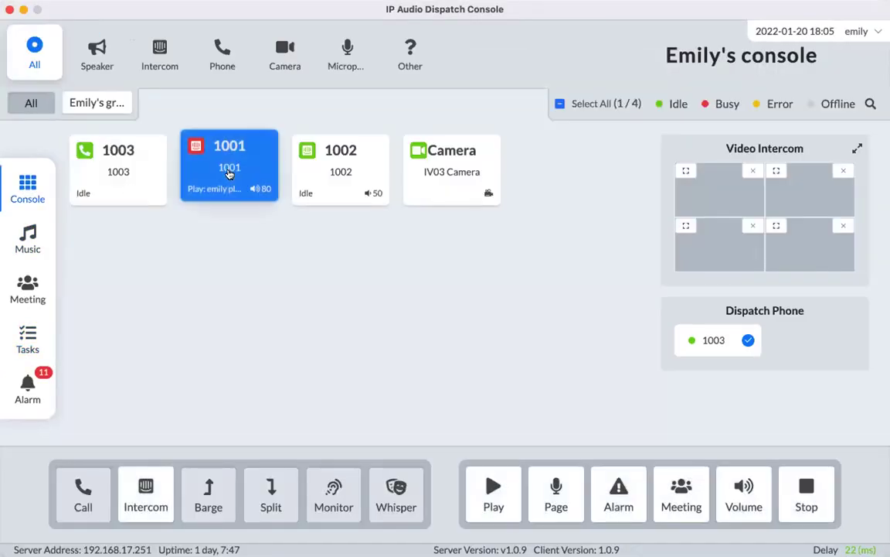
click(826, 501)
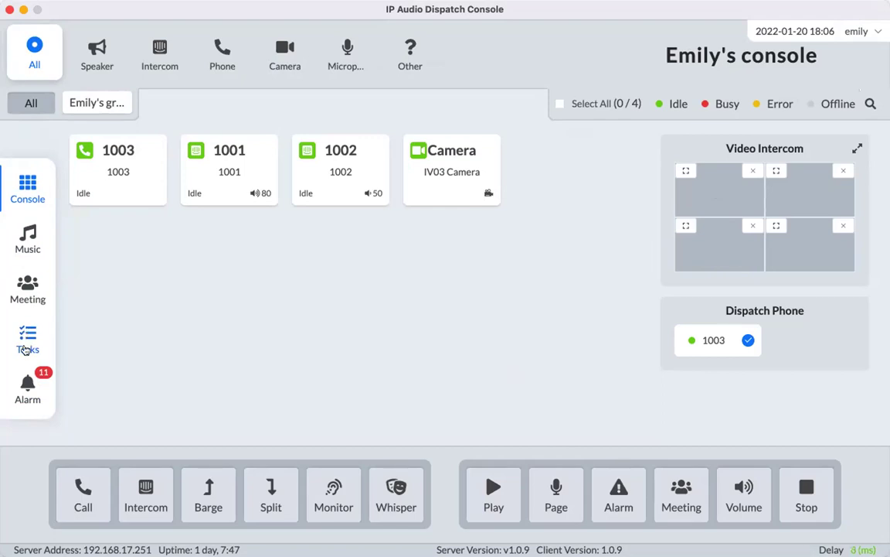
click(30, 377)
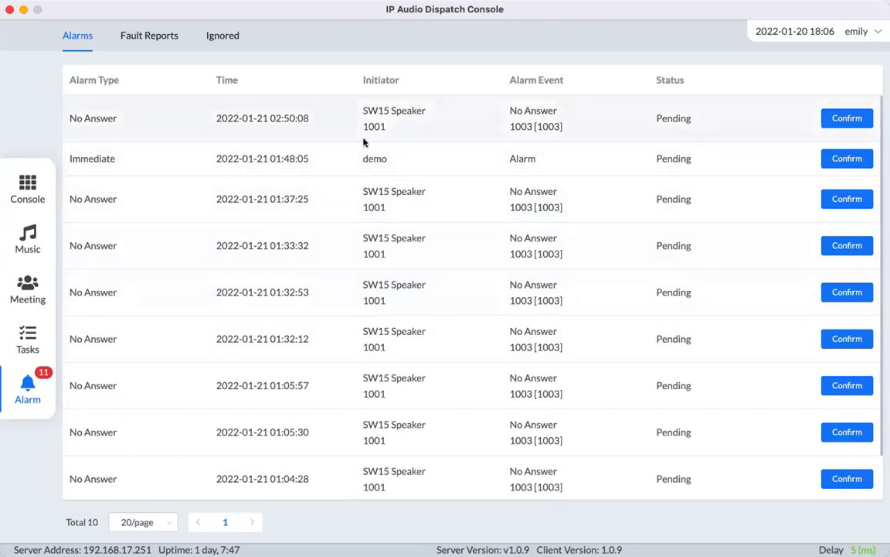
- Check the Fault Reports and Ignored alarm tabs, then drop down the account menu
click(147, 35)
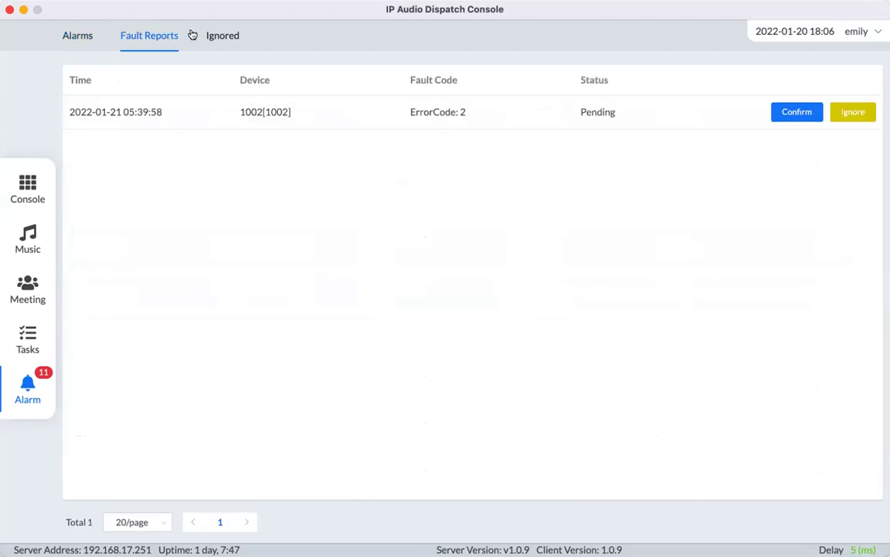
click(236, 42)
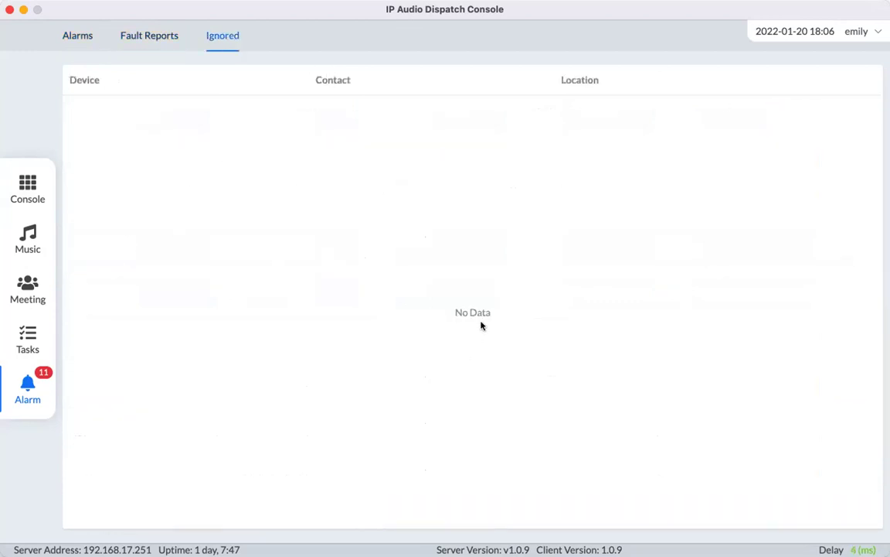
click(875, 33)
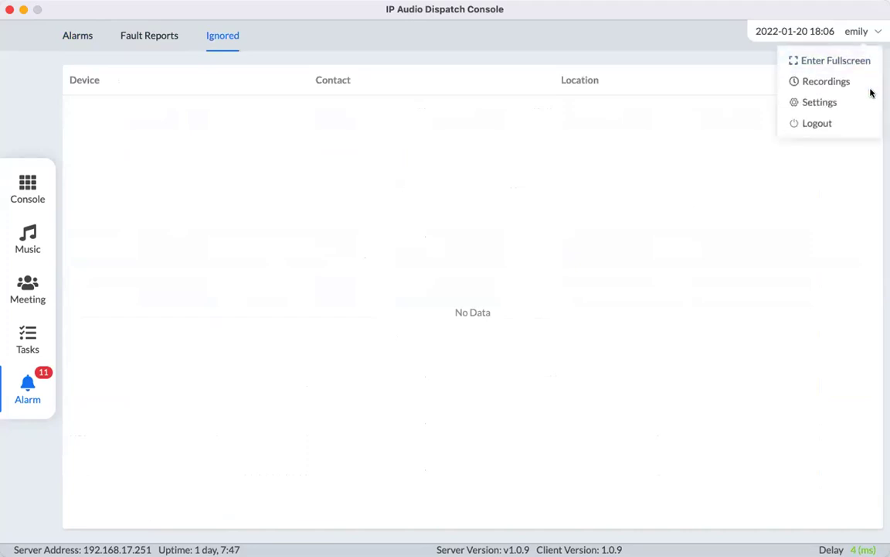
- Open Intercom Call Recordings and preview the 02:49:55 call recording
click(810, 83)
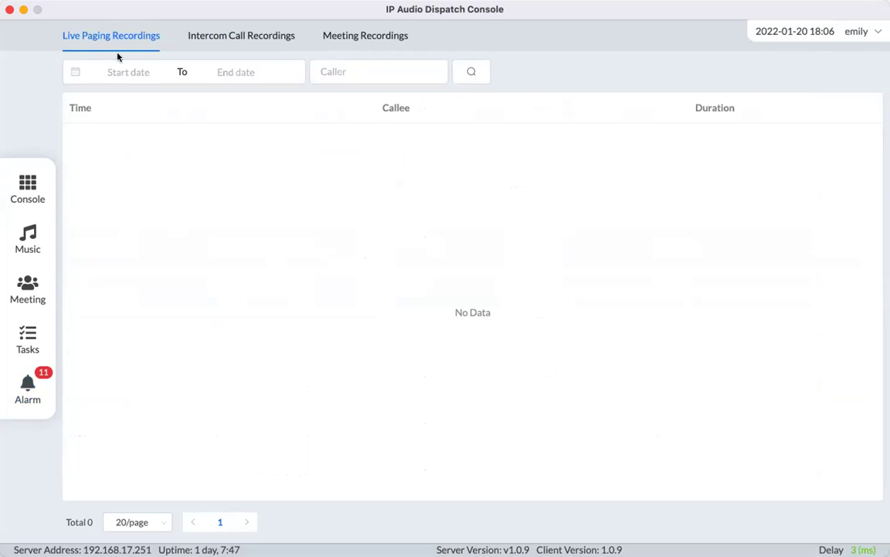
click(243, 39)
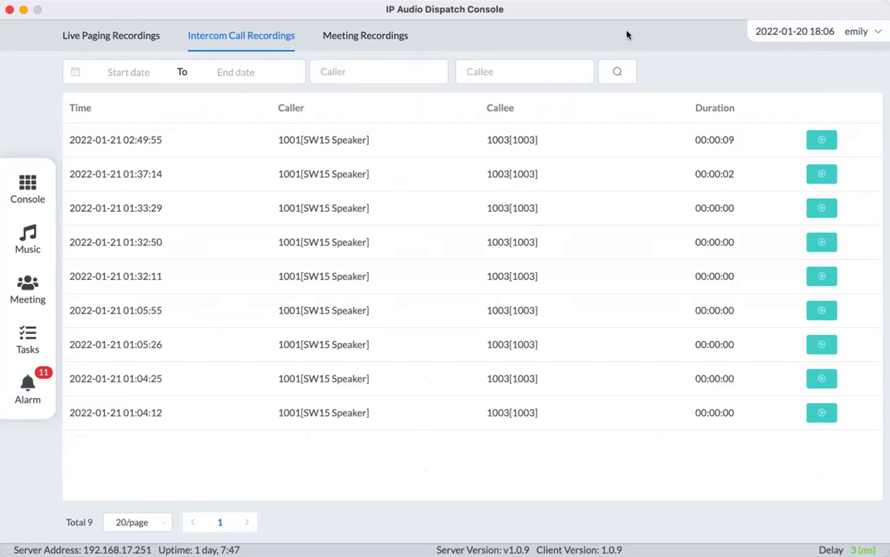
click(822, 140)
click(678, 177)
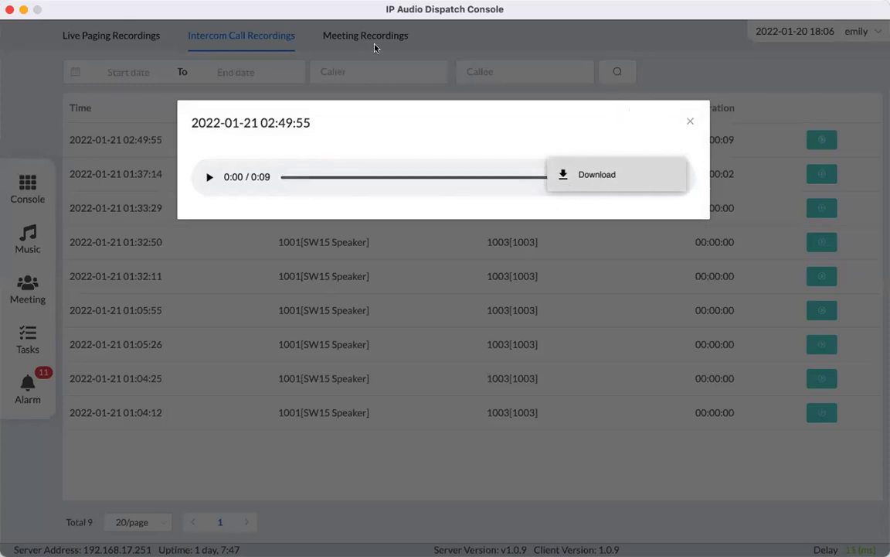
click(691, 121)
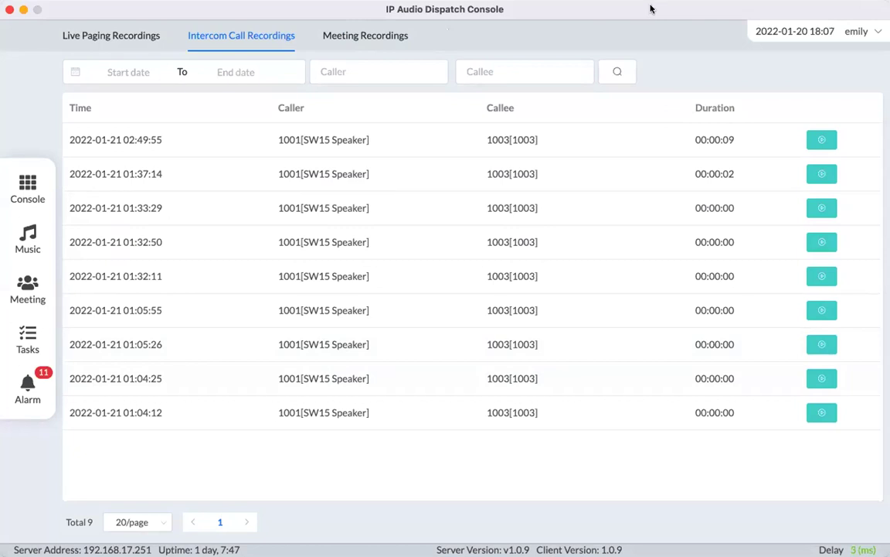
- View the Meeting Recordings tab, then go to General Settings via the account menu
click(334, 35)
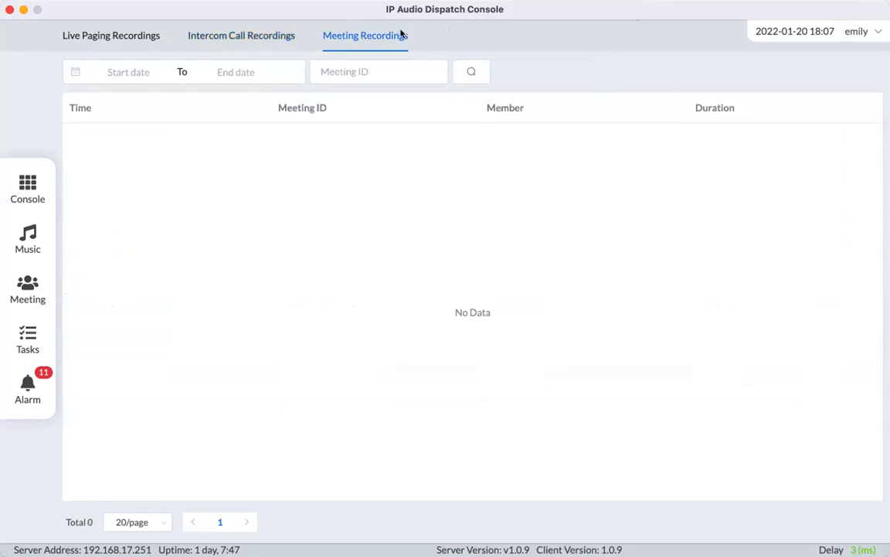
click(878, 34)
click(824, 103)
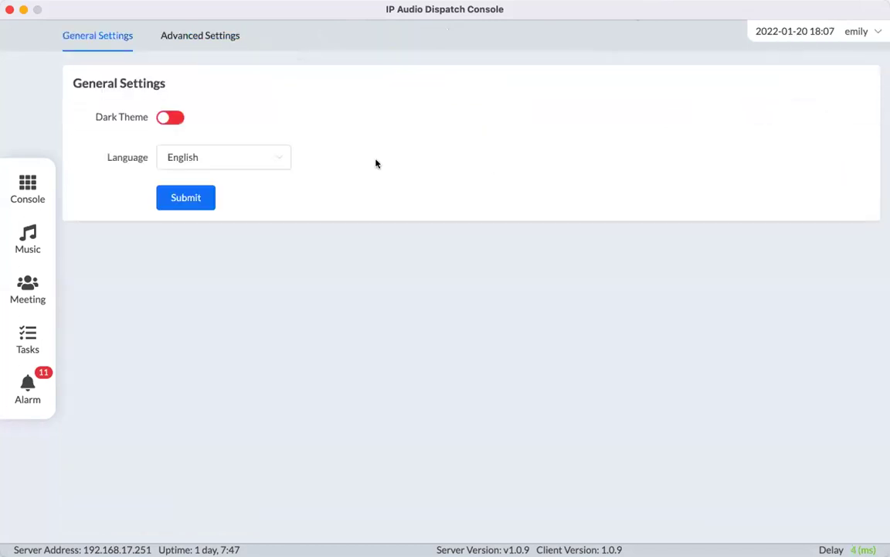
- Review the Advanced Settings page twice, selecting the Project Name text, and return to the console
click(207, 34)
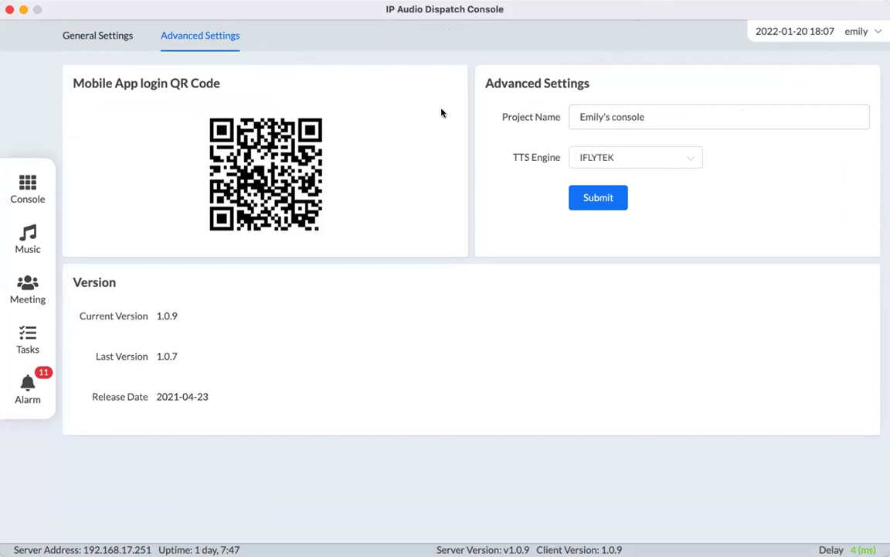
click(17, 174)
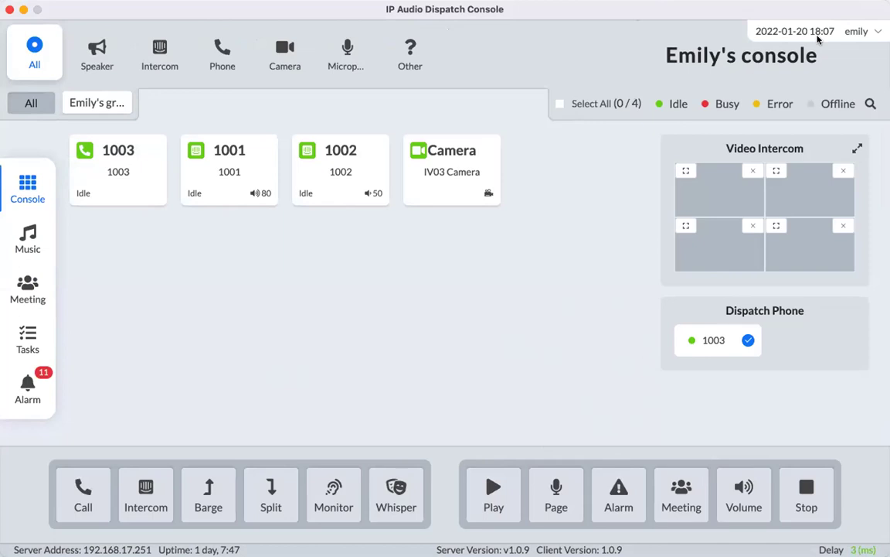
click(858, 31)
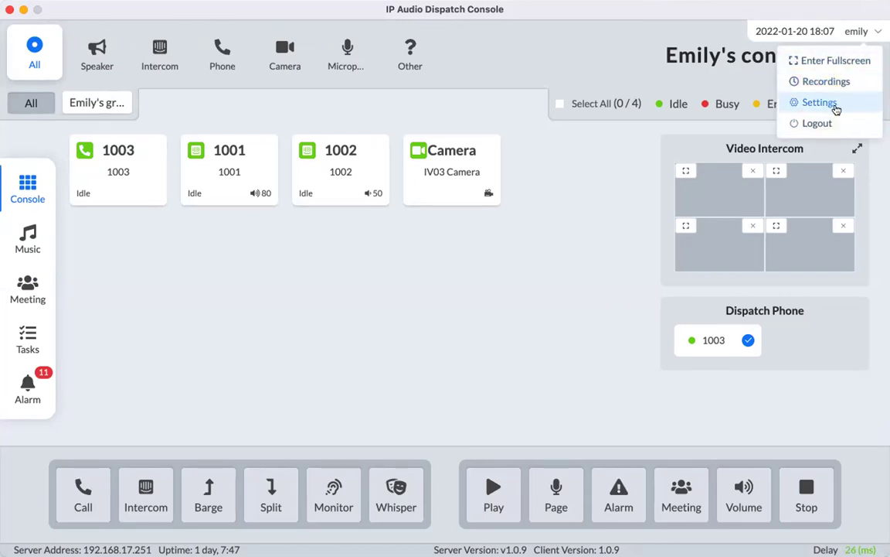
click(819, 103)
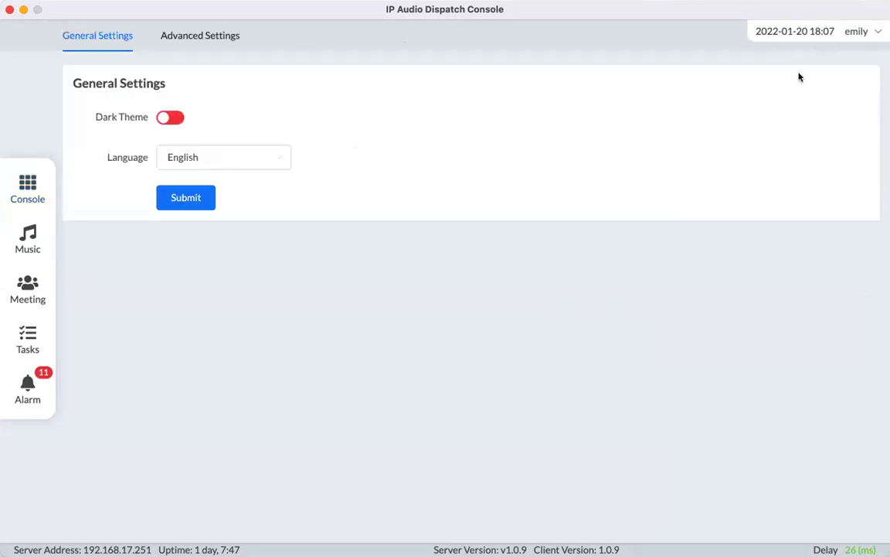
click(200, 36)
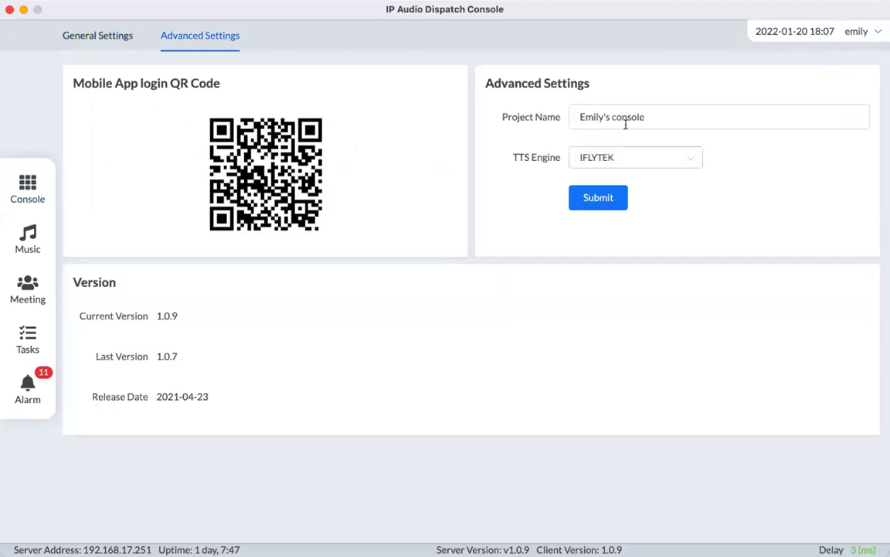
drag(662, 118, 576, 118)
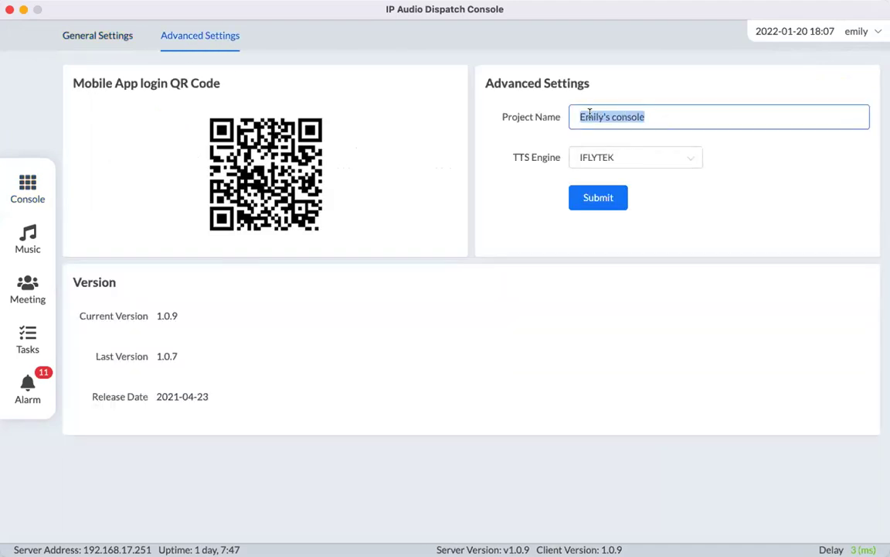
drag(642, 115, 502, 109)
click(21, 190)
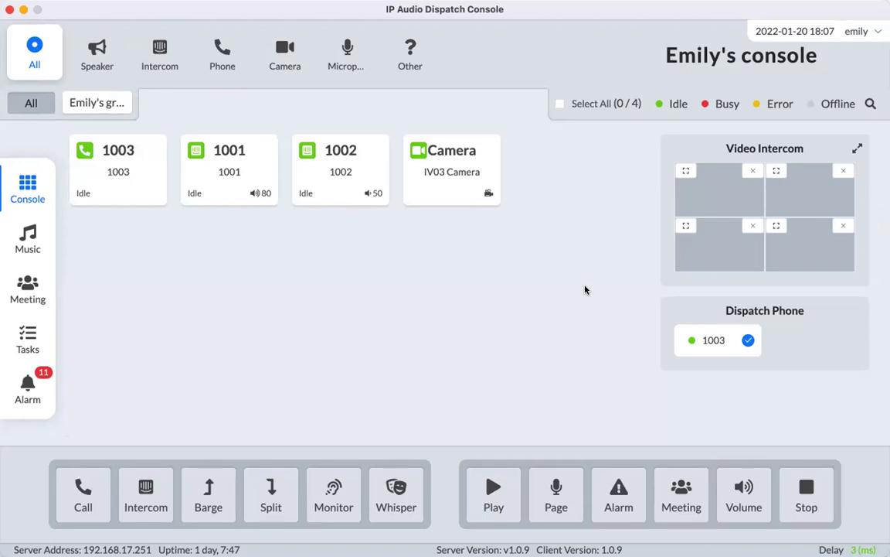
- Preview the Music playback dialog for device 1002, closing it without playing, and reselect 1002
click(785, 31)
click(328, 165)
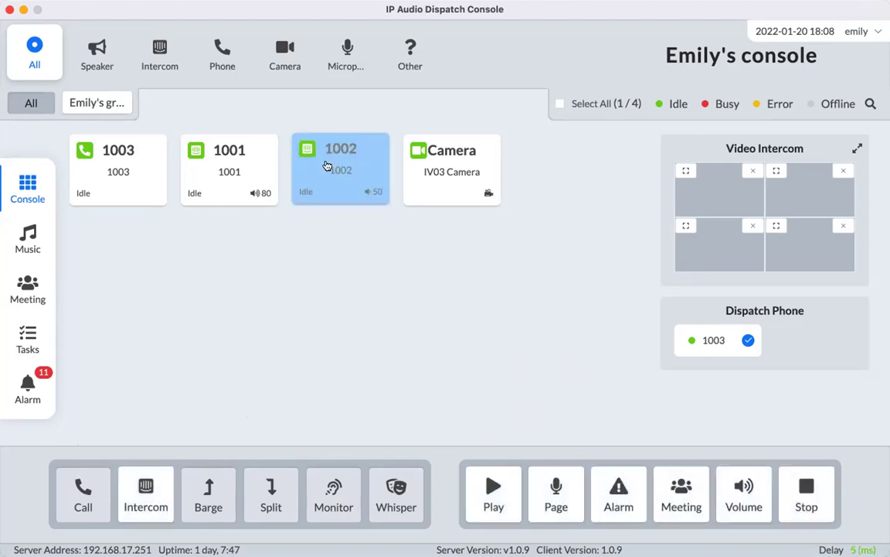
click(495, 485)
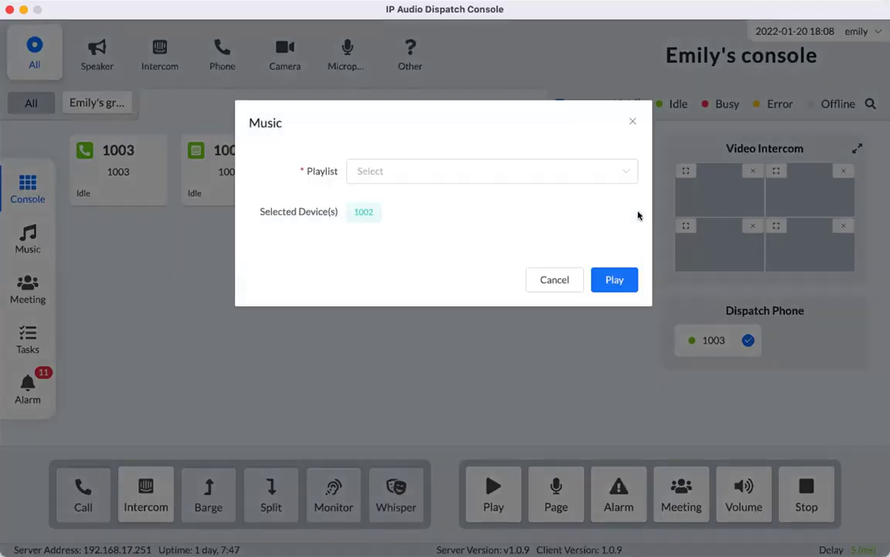
click(634, 121)
click(312, 191)
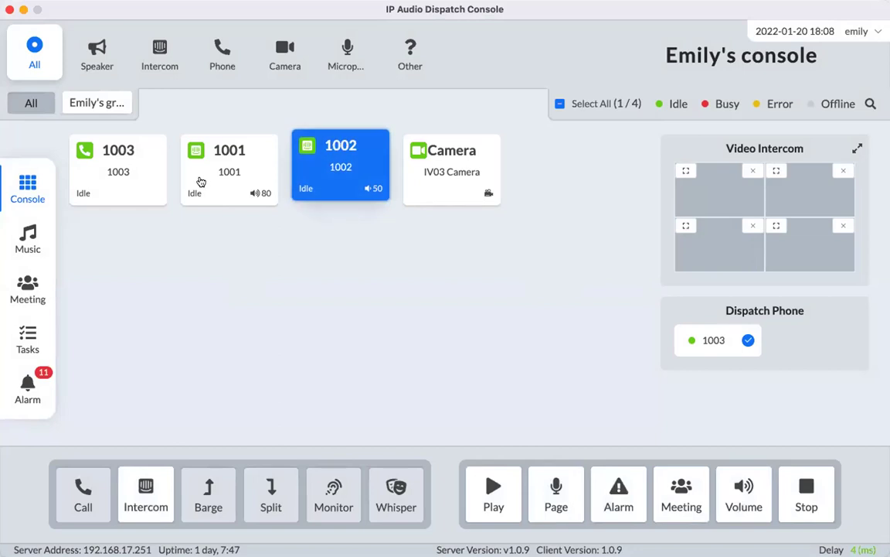
- Add 1001 to the 1002 selection and browse the Fire, Emergency and Alarm types without sending
click(230, 169)
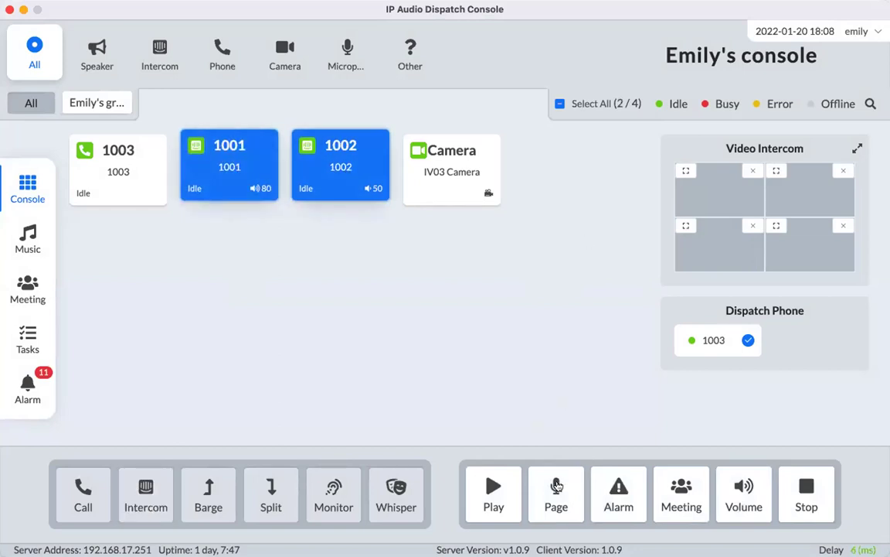
click(618, 495)
click(427, 222)
click(348, 244)
click(468, 236)
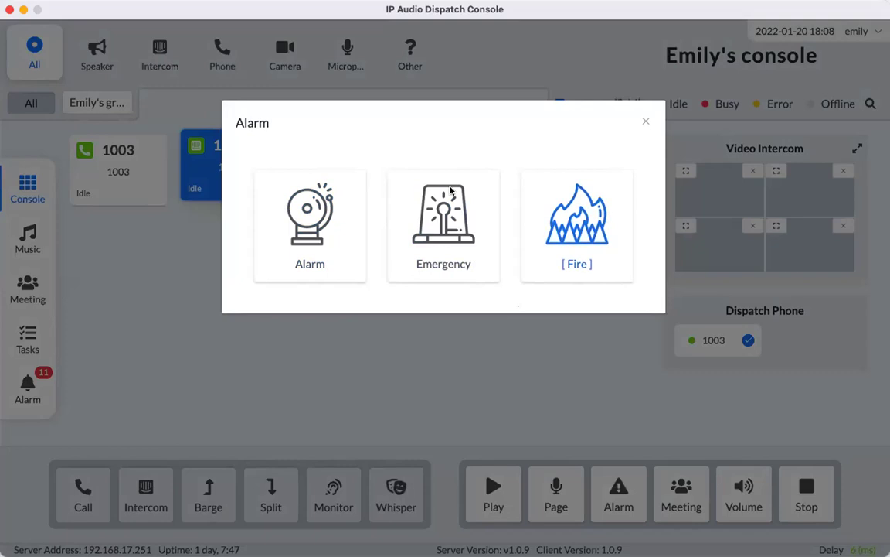
click(646, 121)
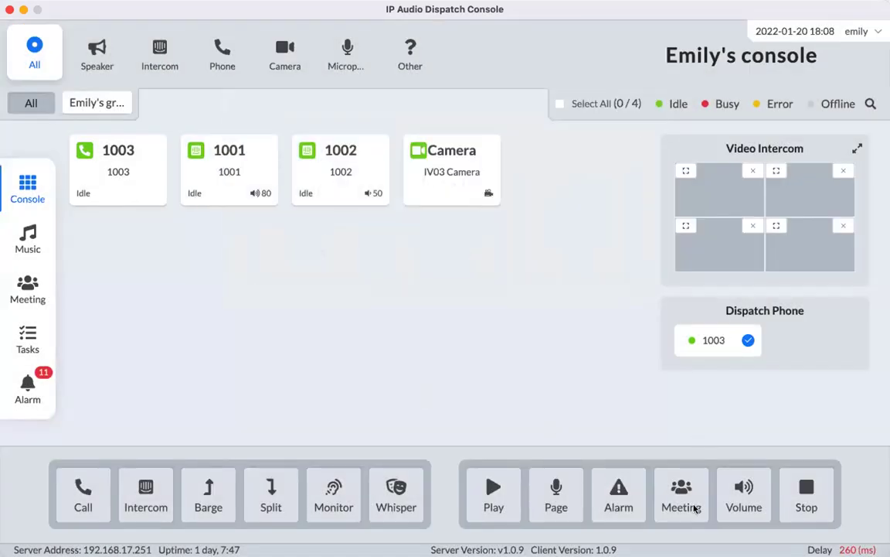
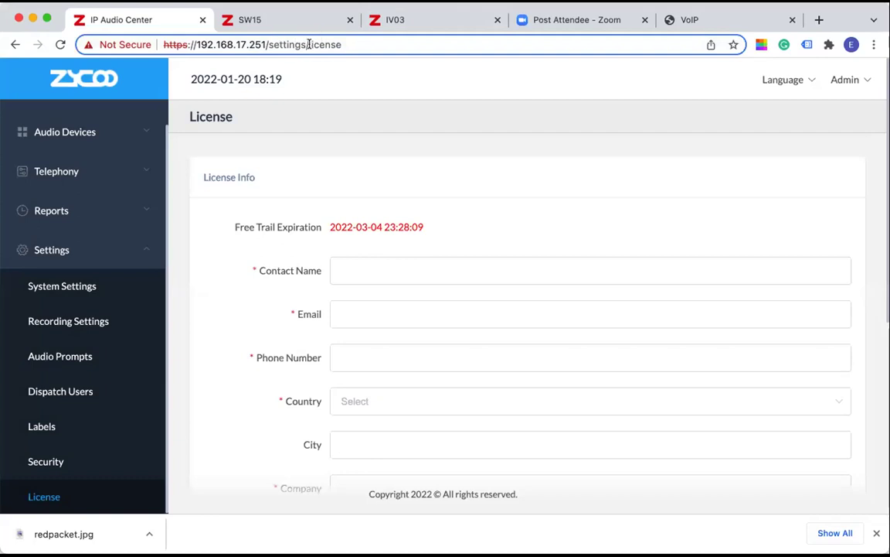
- Change the address from /settings/license to /settings/custom to open the Custom settings page
drag(308, 44, 369, 44)
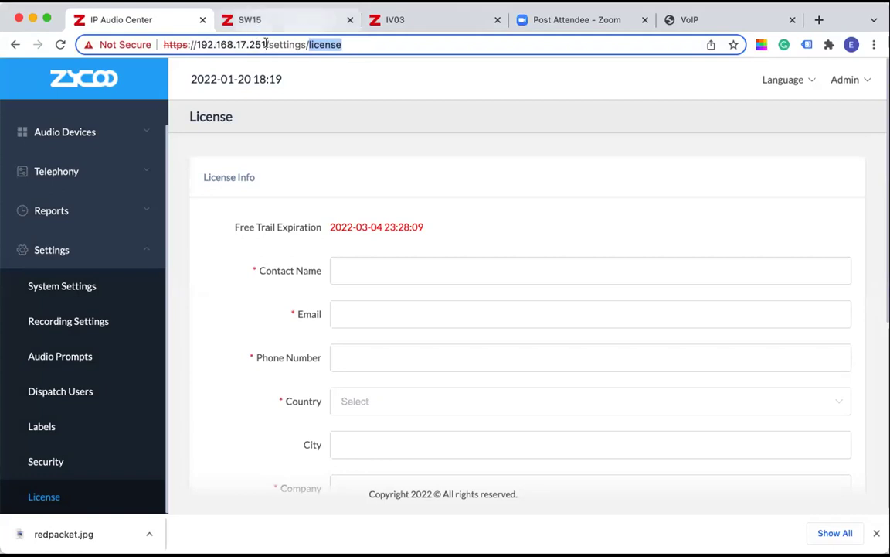
text(cus)
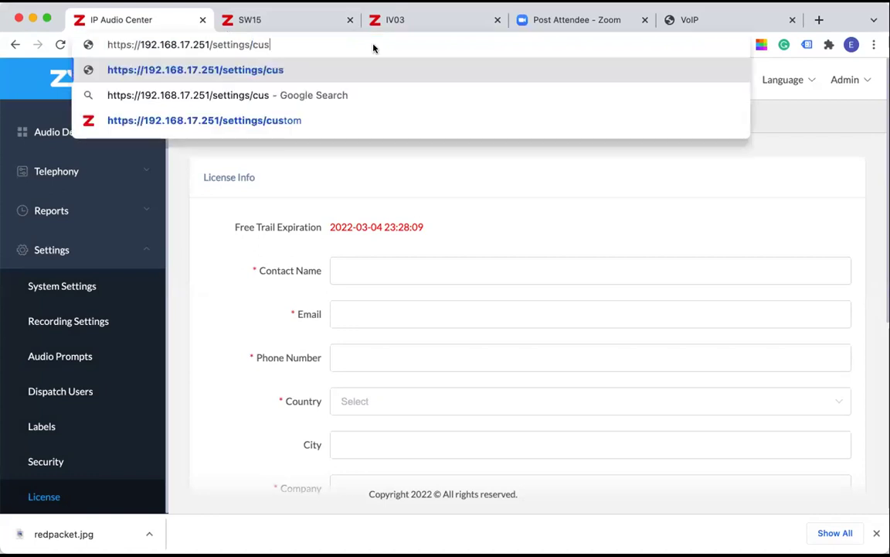
click(369, 120)
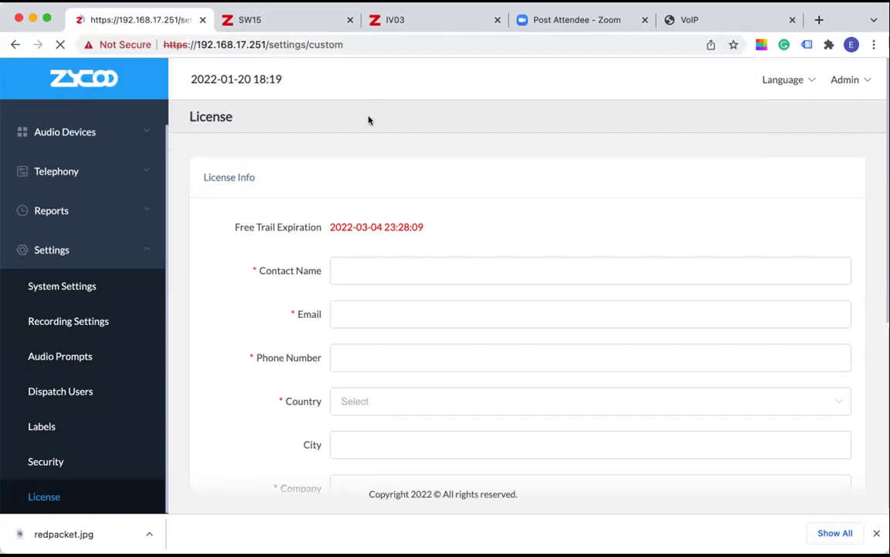
scroll(411, 225, down, 1)
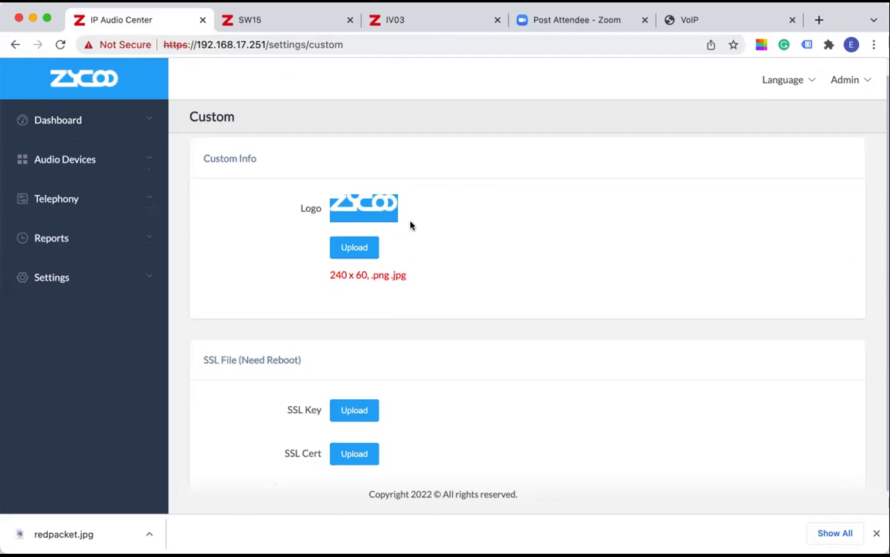
scroll(369, 315, down, 1)
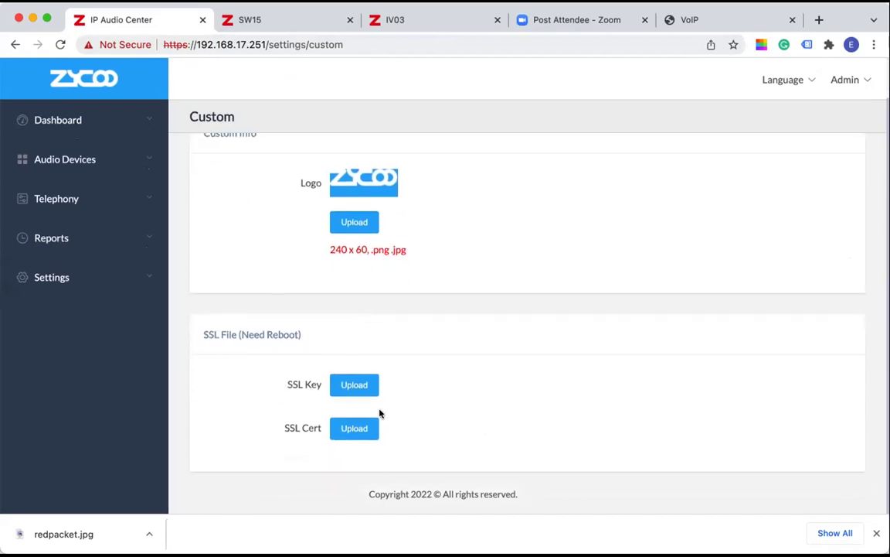
scroll(265, 342, up, 2)
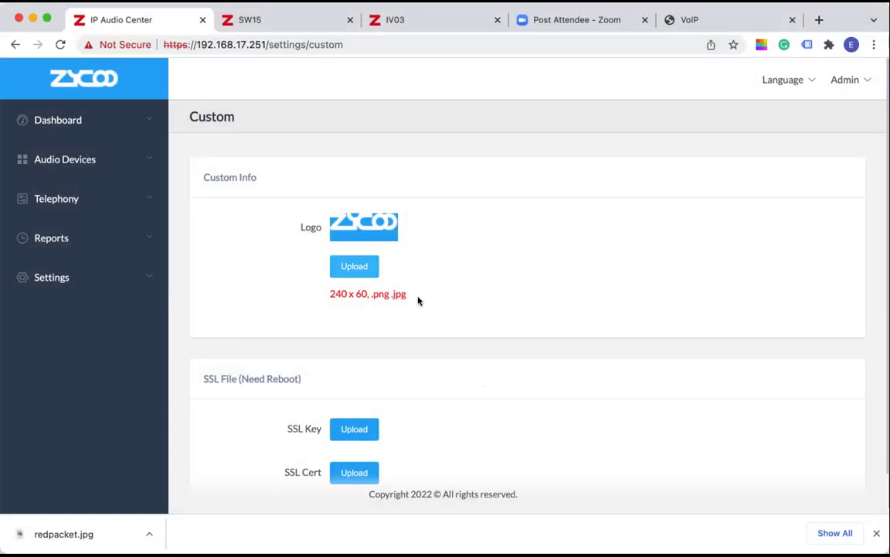
- Highlight the logo's 240 x 60 size and format requirement hint
drag(328, 294, 370, 291)
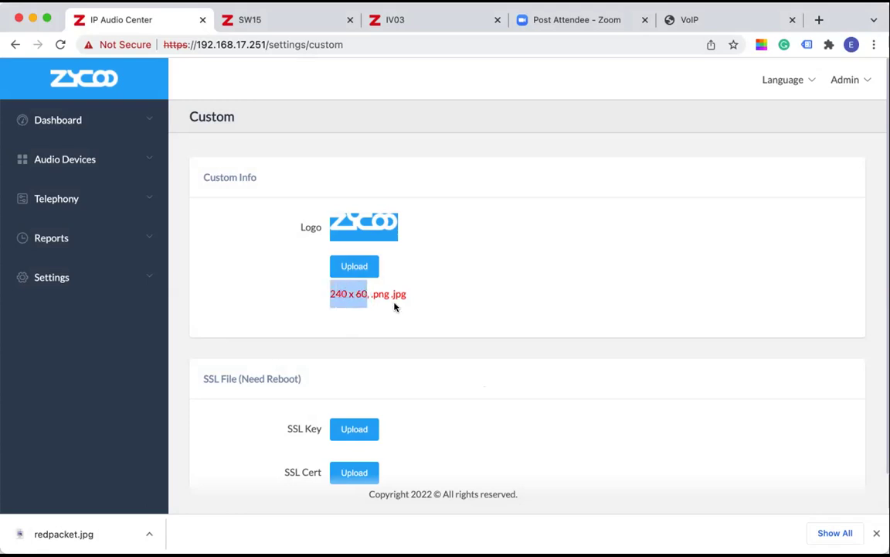
click(395, 306)
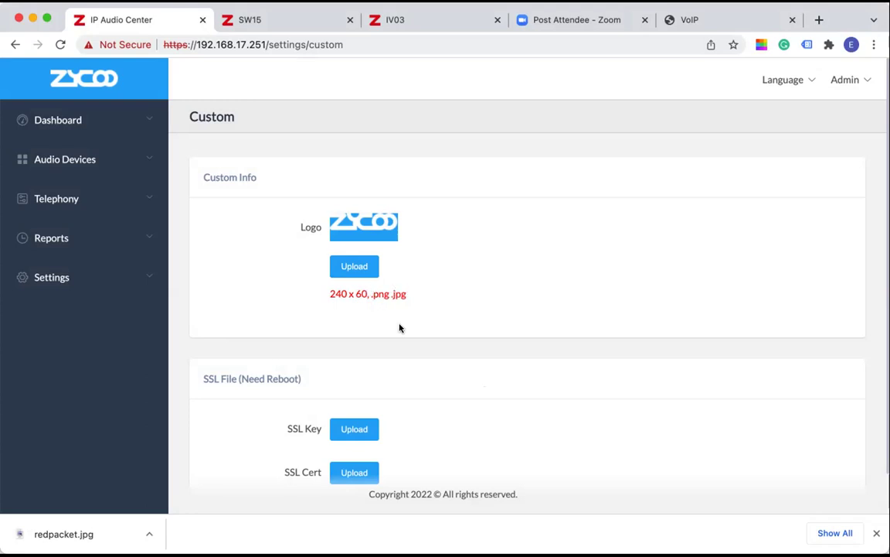
drag(330, 289, 422, 292)
click(344, 293)
drag(326, 295, 410, 295)
click(320, 303)
click(430, 287)
scroll(449, 314, up, 1)
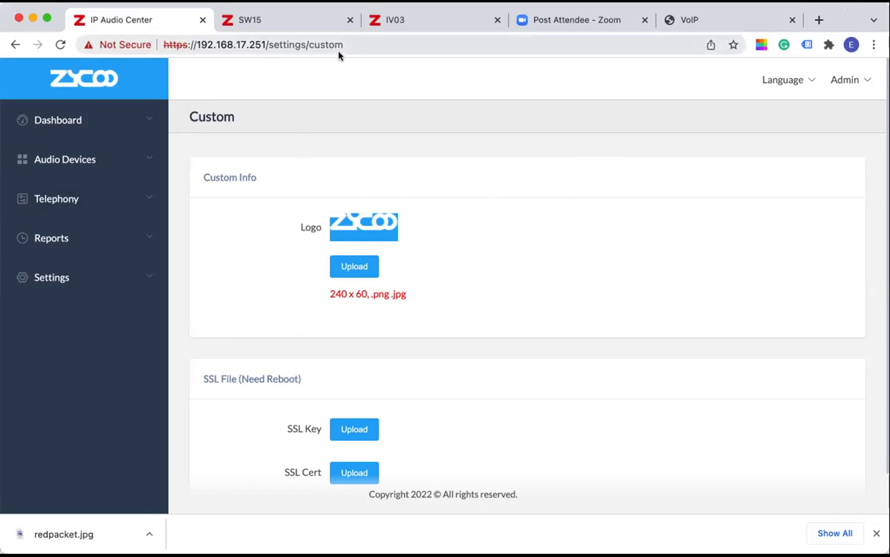
- Remove the settings/custom path from the address to load the dashboard
click(309, 46)
click(264, 45)
drag(265, 44, 475, 44)
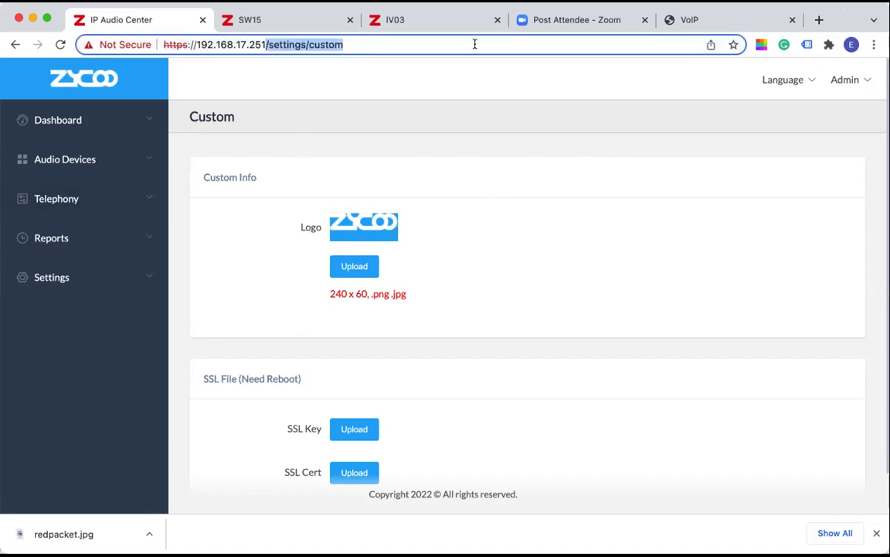
key(BackSpace)
key(Return)
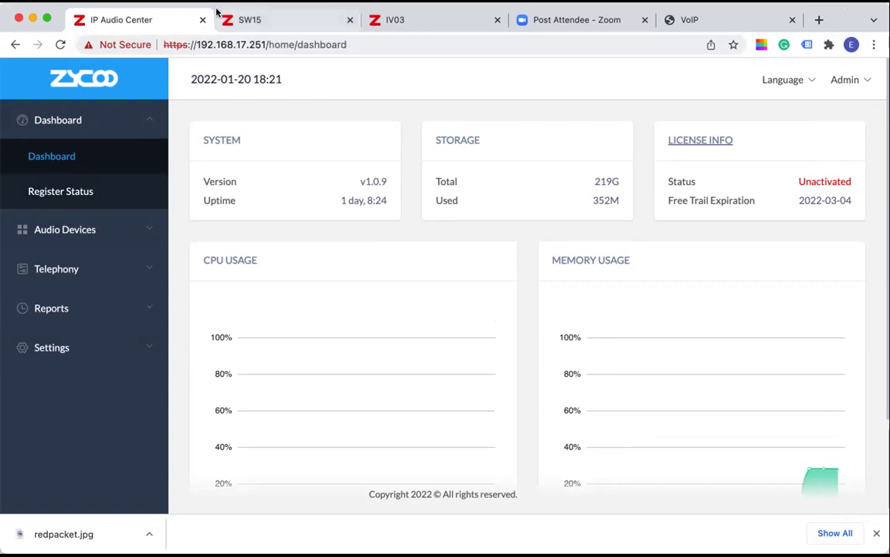
- Expand the sidebar sections and open the SIP Accounts list of accounts 1001–1005
click(120, 225)
click(105, 324)
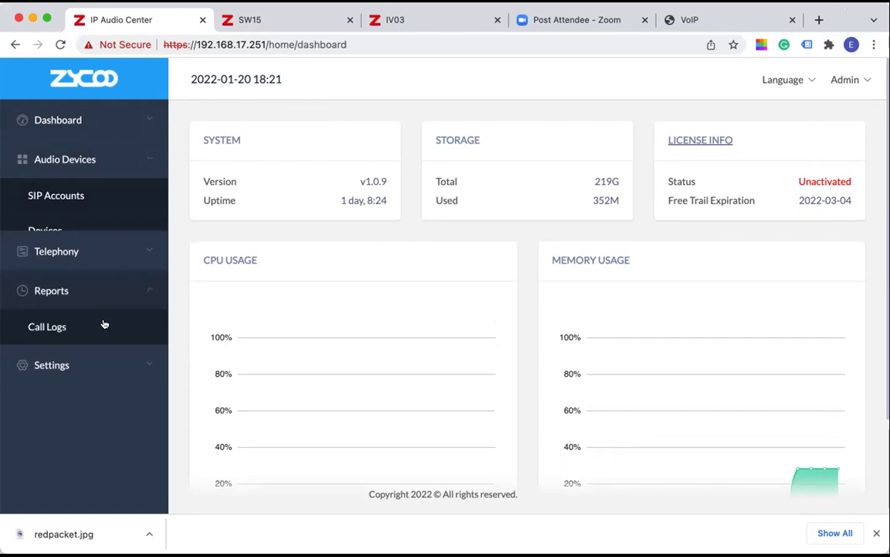
click(132, 238)
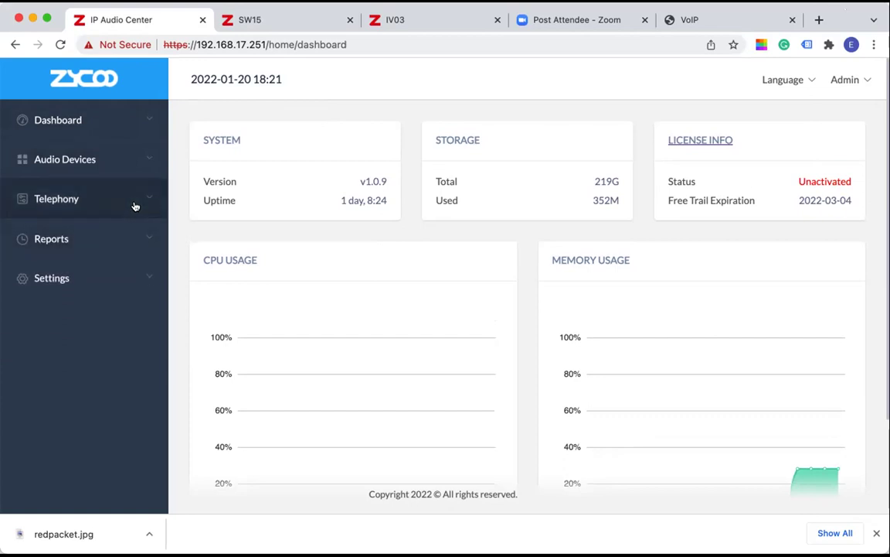
click(131, 201)
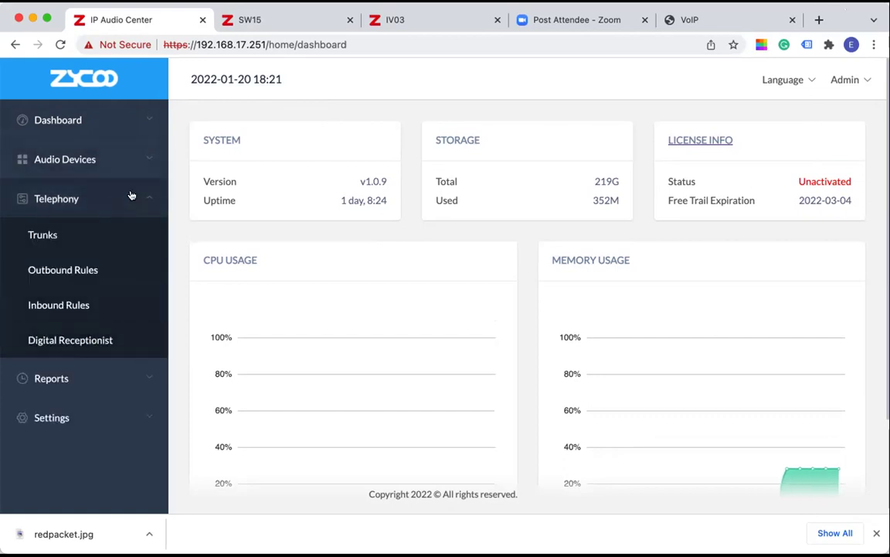
click(138, 155)
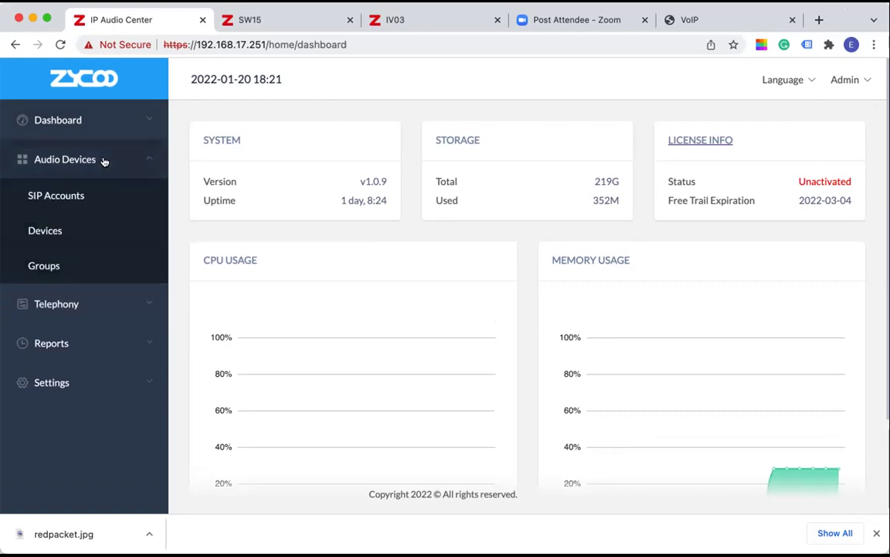
click(91, 200)
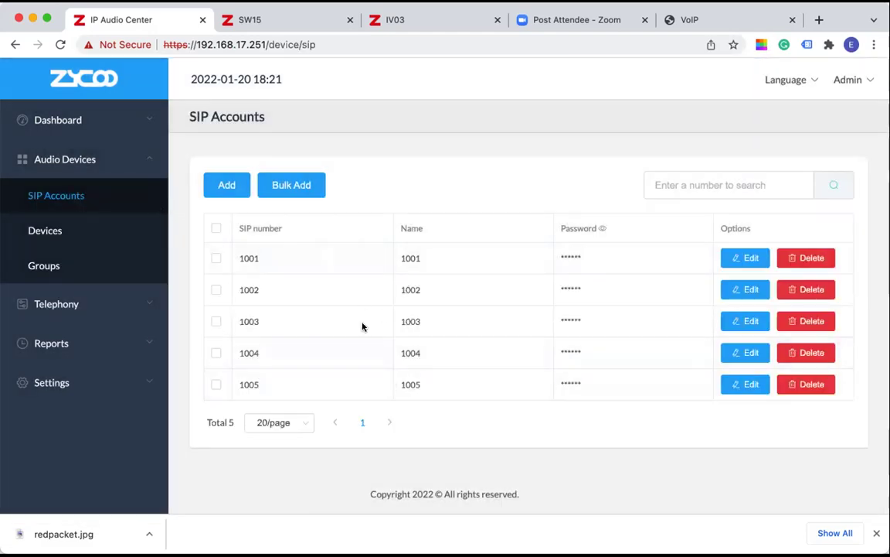
- Browse the Devices and Groups lists, then open the empty Trunks list under Telephony
click(102, 241)
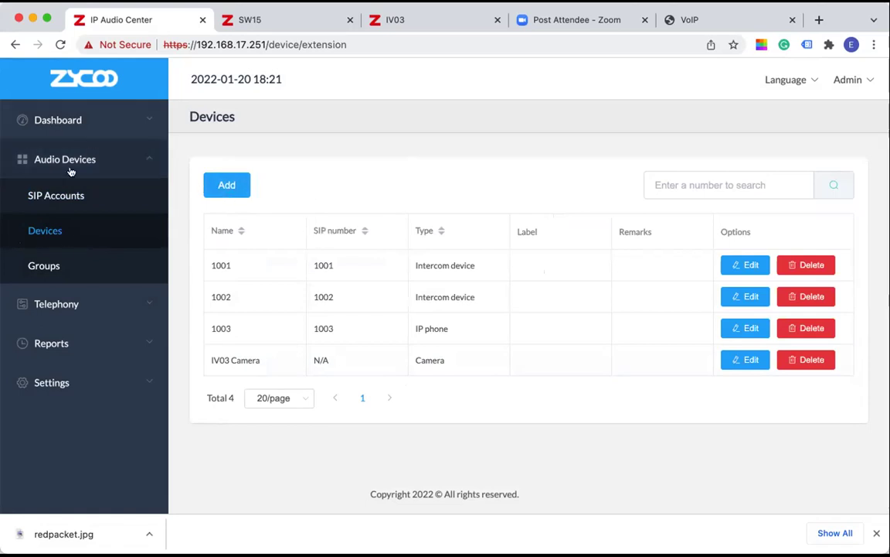
click(91, 266)
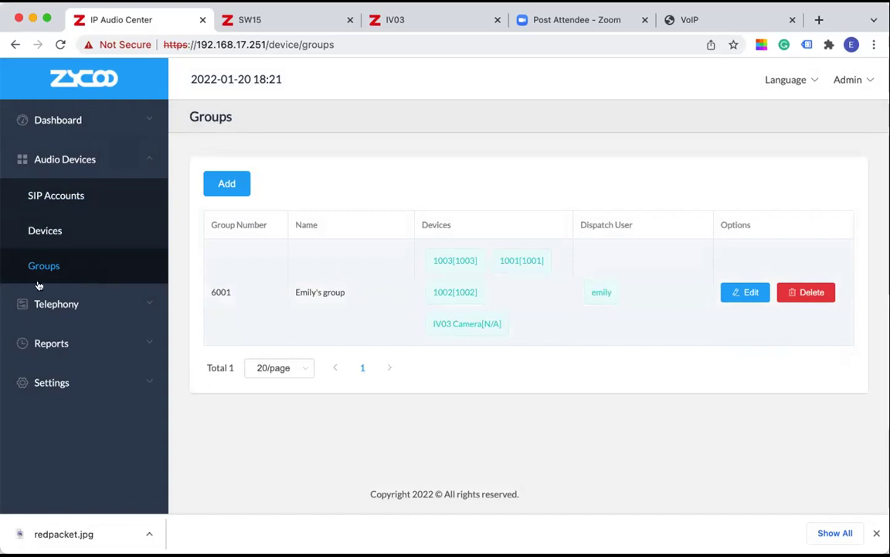
click(77, 304)
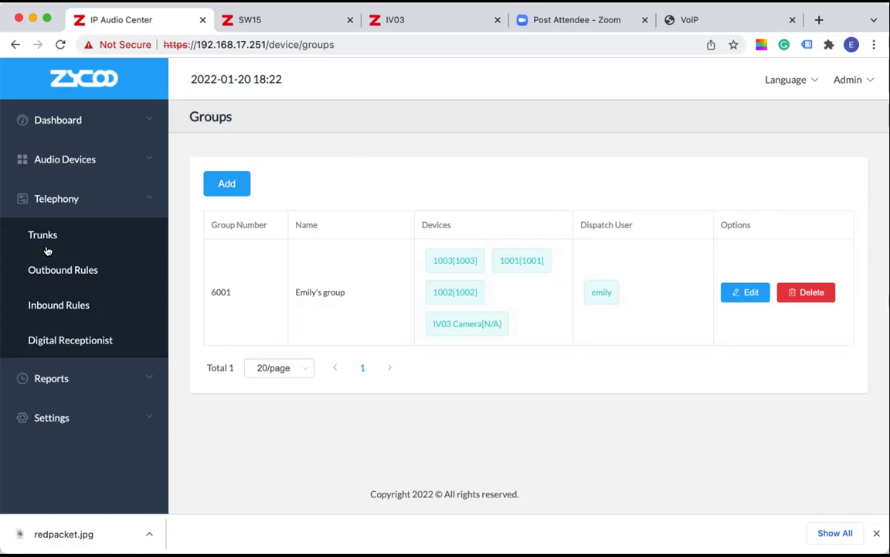
click(76, 236)
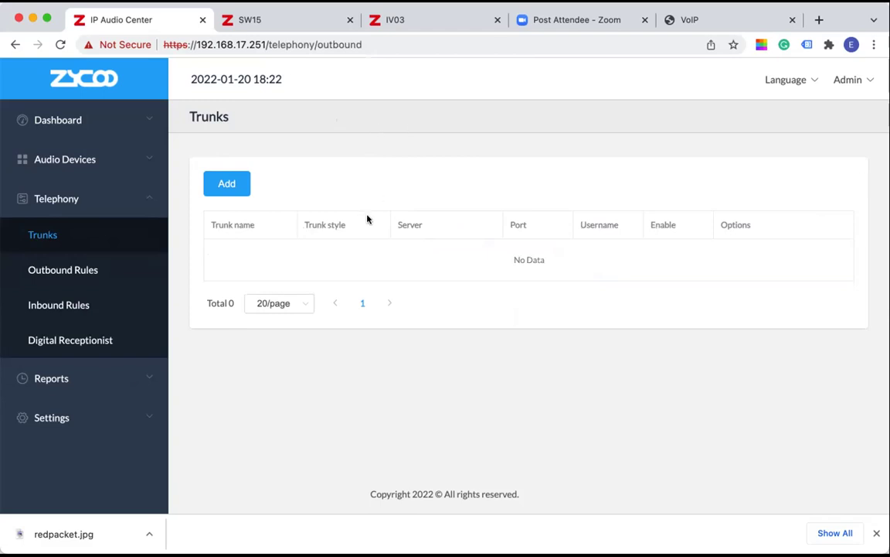
click(226, 185)
scroll(251, 194, down, 1)
scroll(250, 193, up, 1)
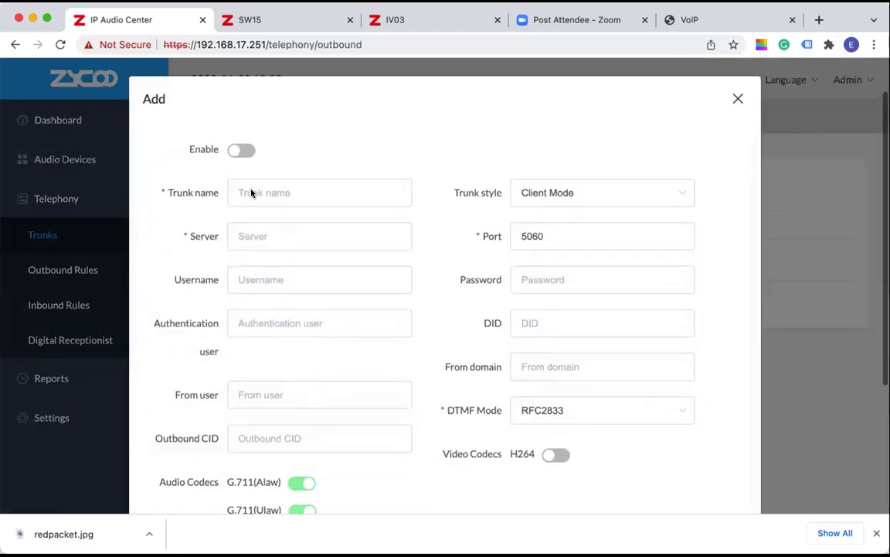
scroll(384, 223, down, 1)
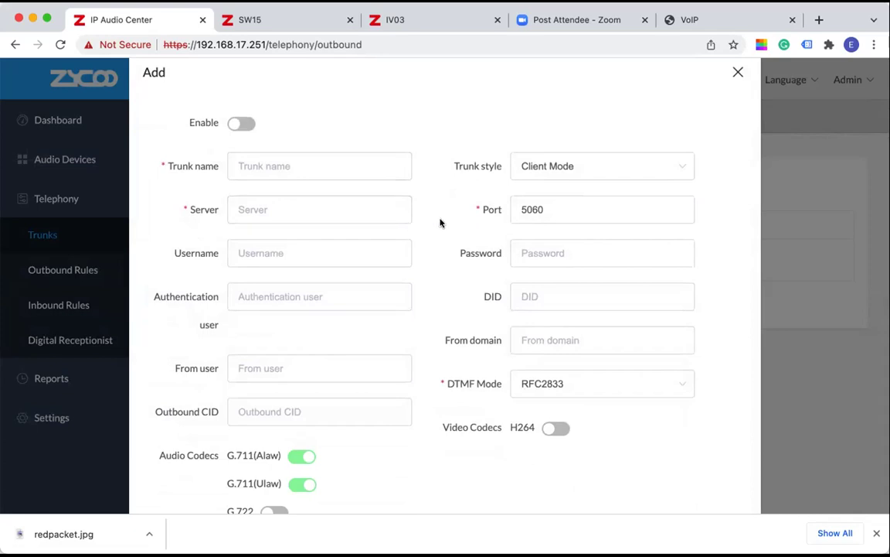
scroll(278, 352, down, 1)
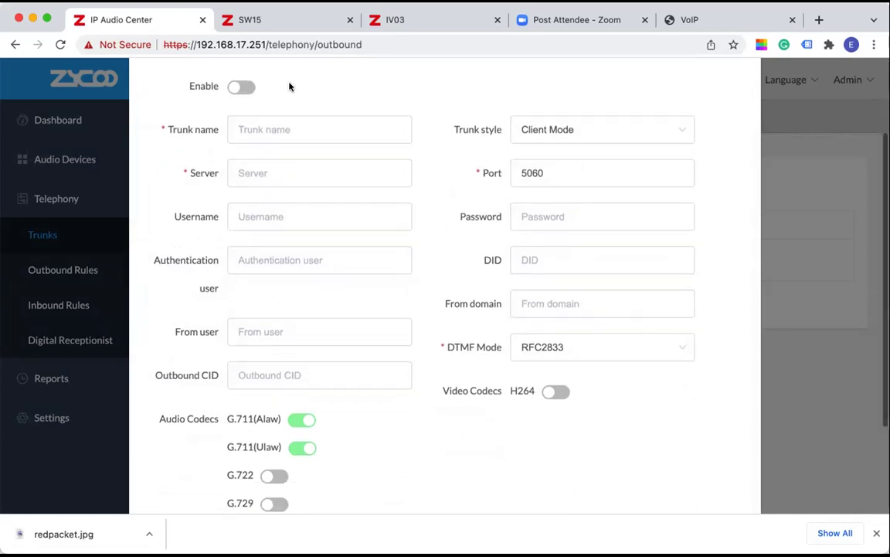
scroll(354, 419, down, 2)
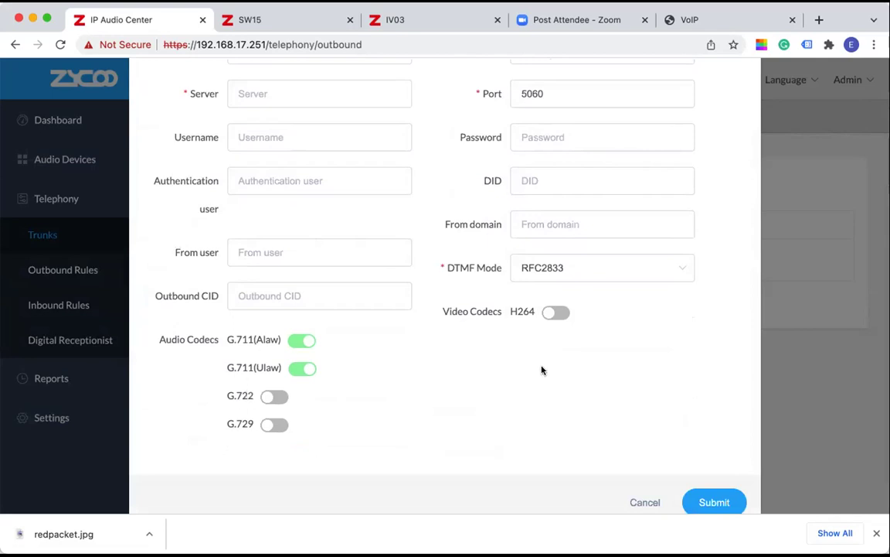
scroll(604, 314, up, 3)
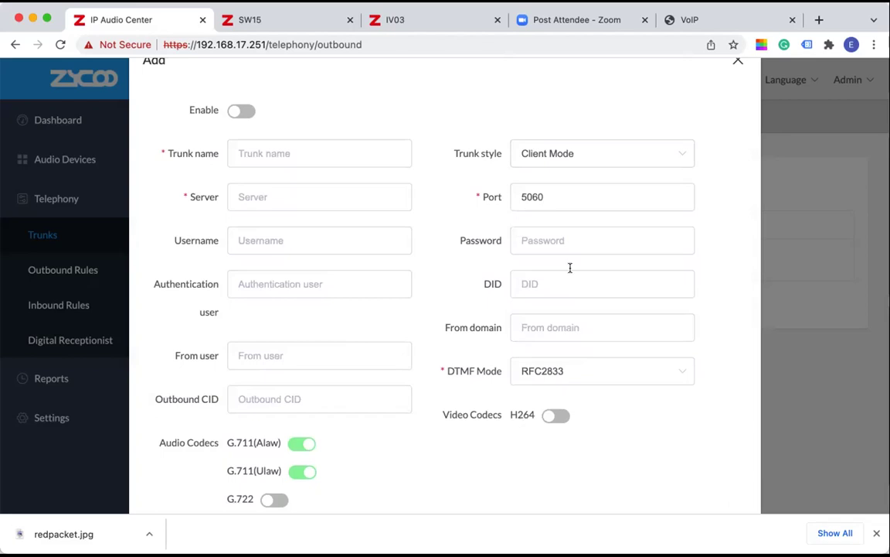
scroll(568, 265, down, 4)
scroll(569, 267, up, 2)
scroll(634, 232, up, 3)
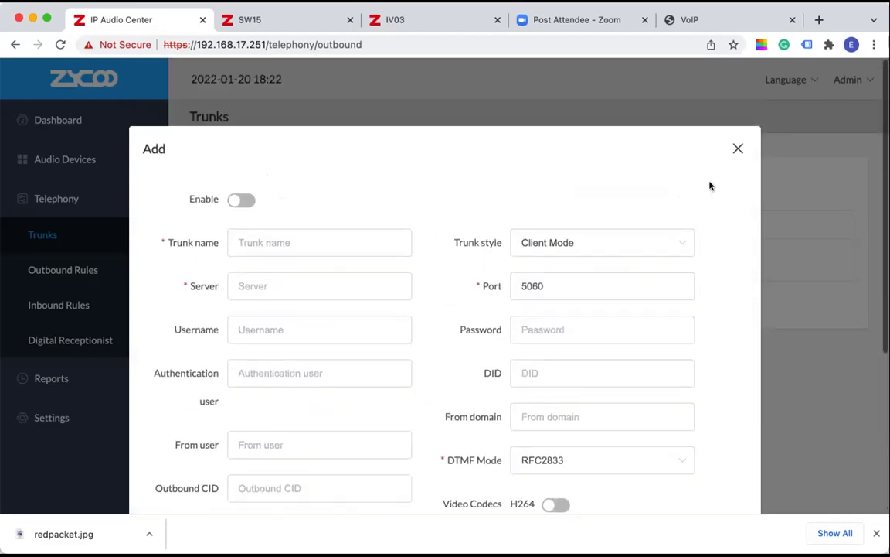
click(737, 147)
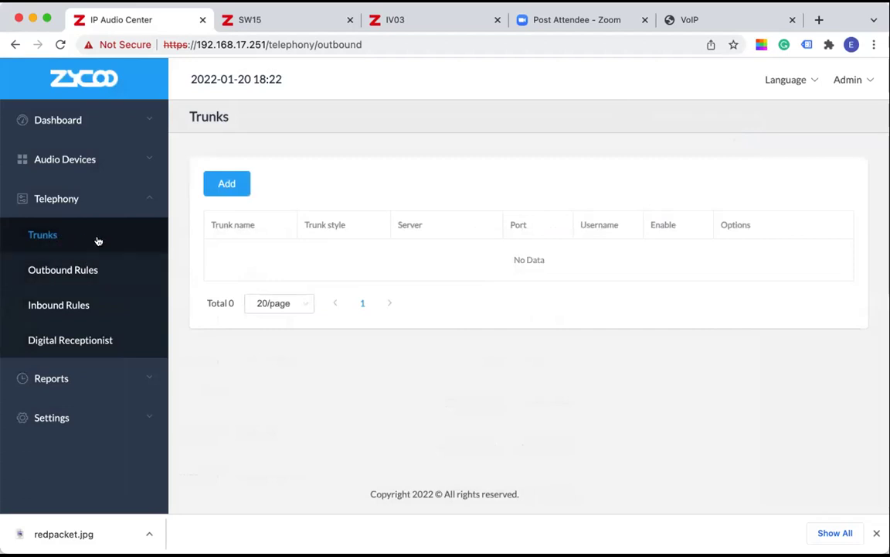
- Add a new outbound rule named 'dial rule'
click(128, 268)
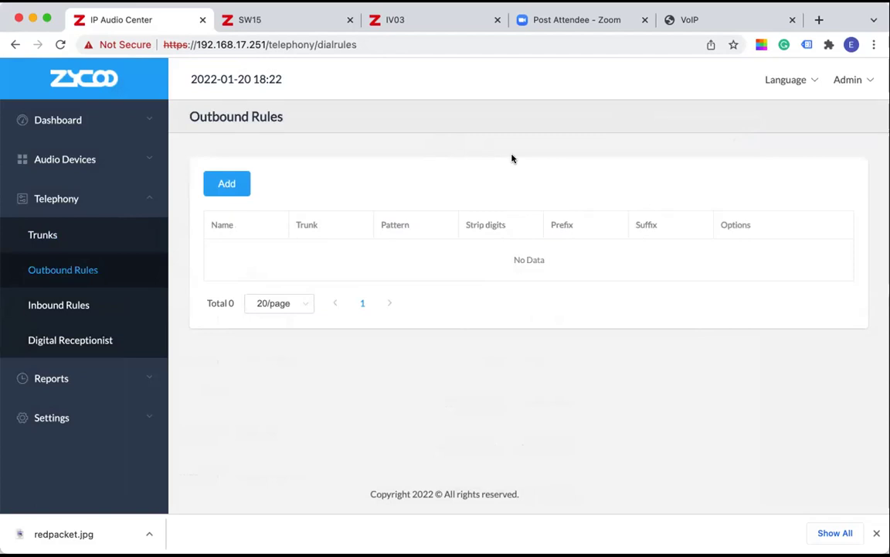
click(232, 183)
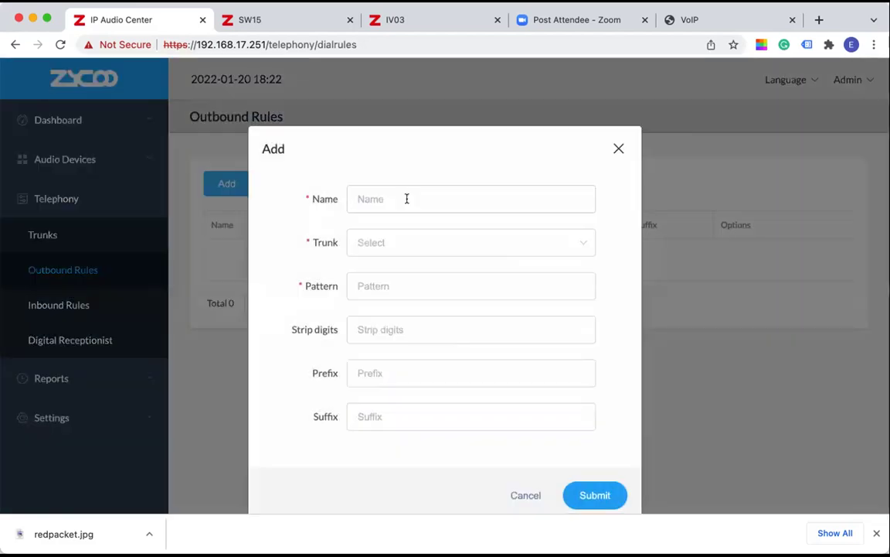
scroll(502, 167, down, 1)
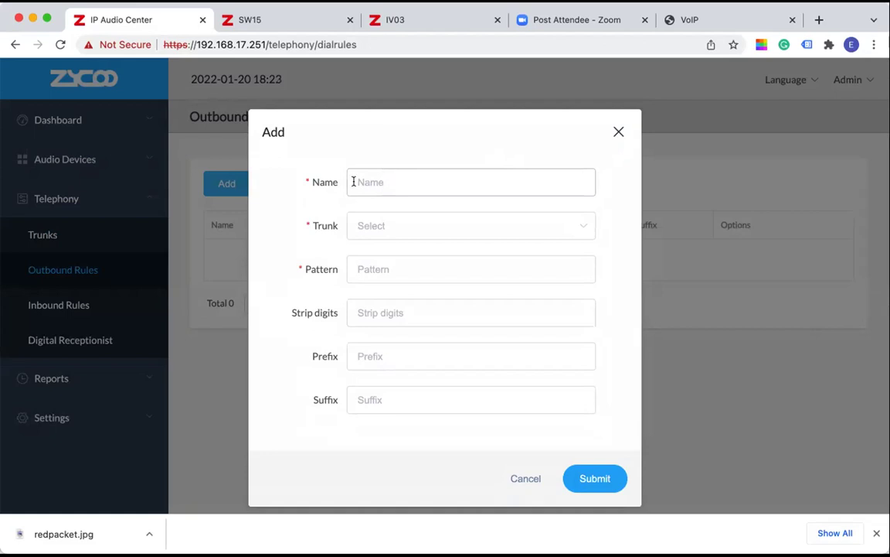
click(362, 188)
text(dial rule)
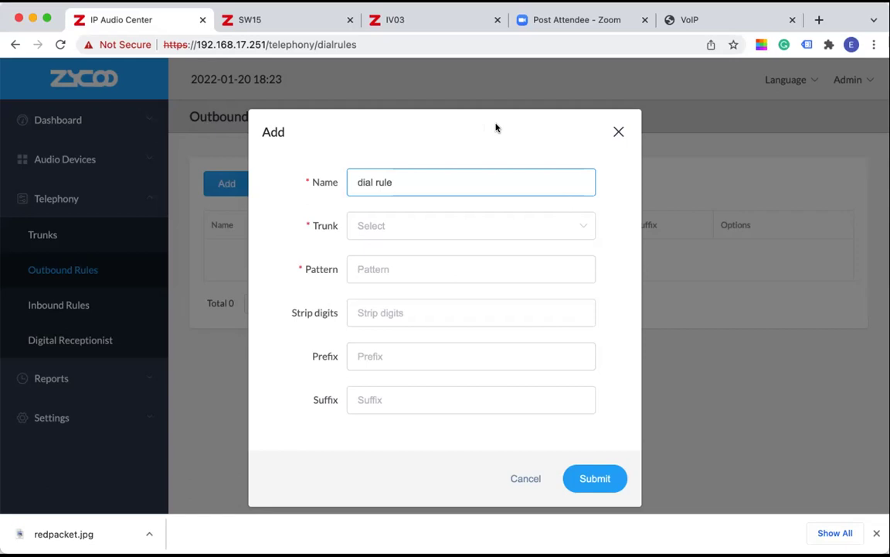
click(400, 260)
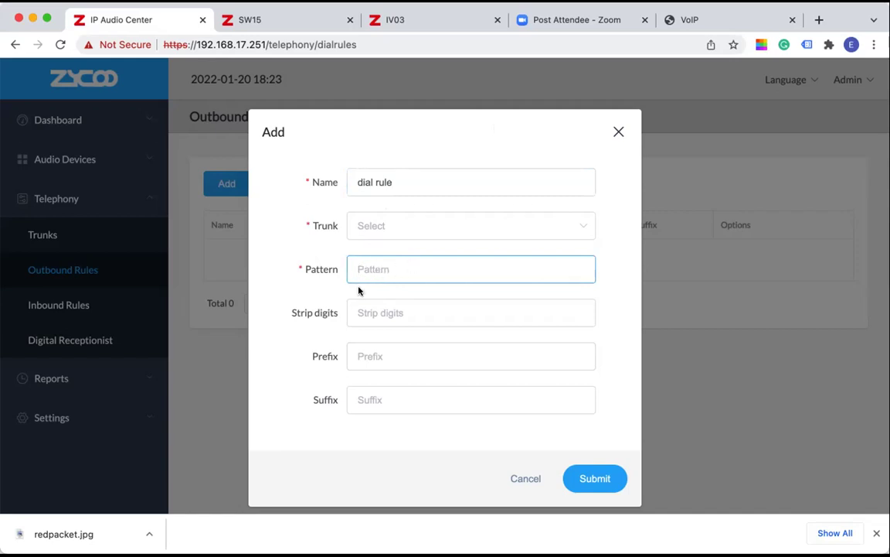
- Try the dial patterns X, N, ., XX. and 1X. in the Pattern field, then clear it
text(X)
key(BackSpace)
text(N)
key(BackSpace)
text(.)
key(BackSpace)
text(X.)
key(BackSpace)
text(X.)
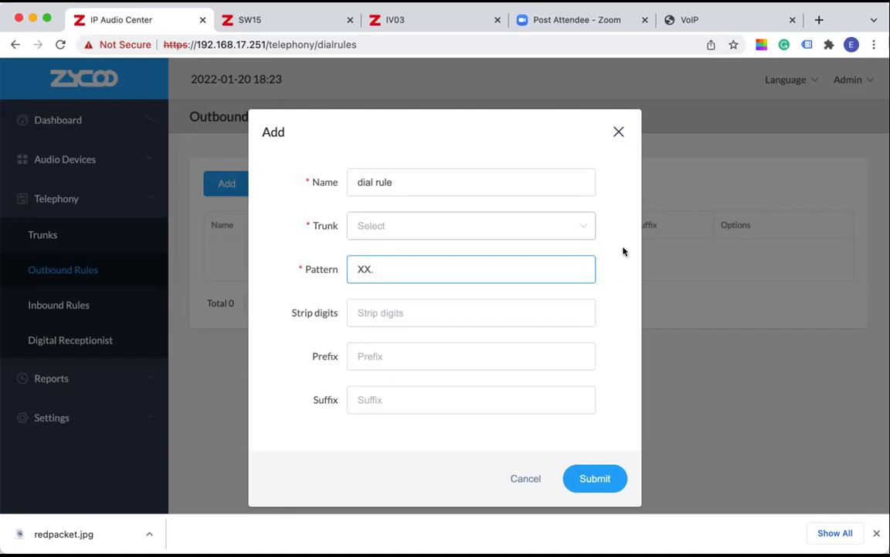
click(623, 253)
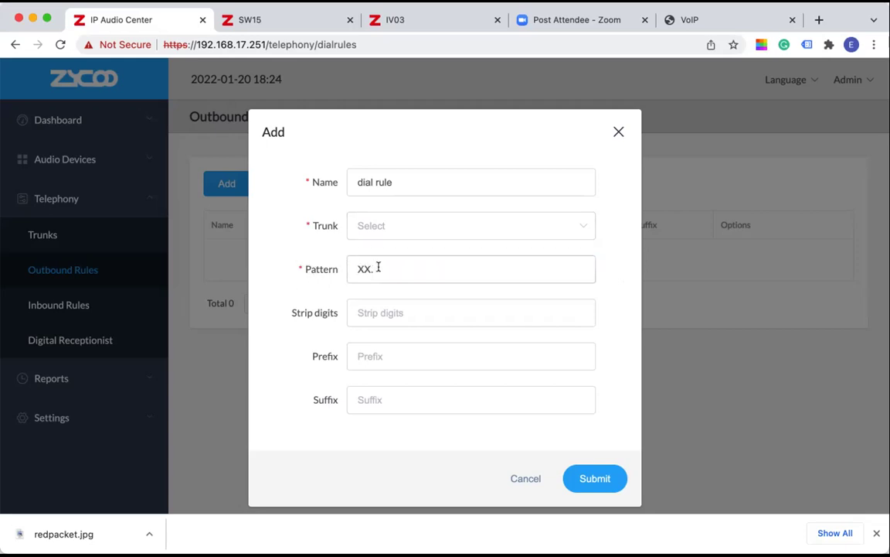
drag(378, 267, 320, 269)
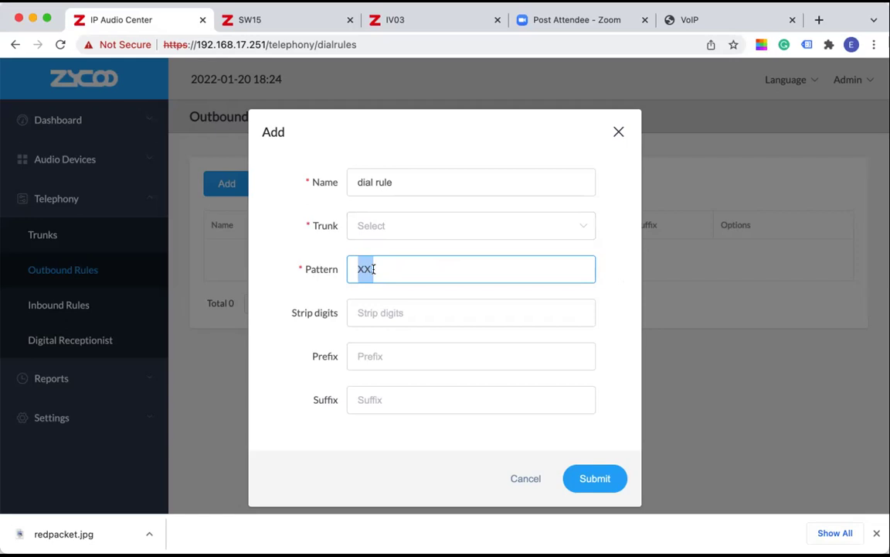
text(1X.)
key(BackSpace)
key(BackSpace)
key(BackSpace)
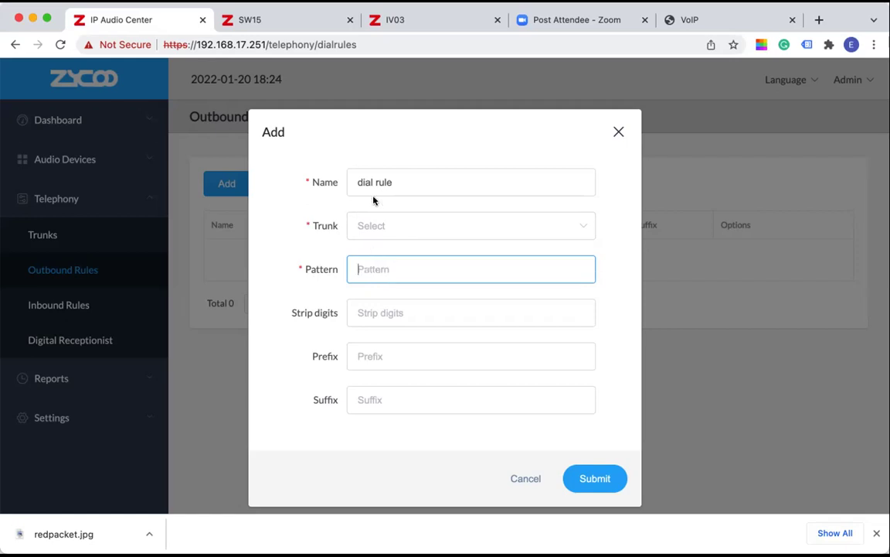
- Find the Trunk list has no data and cancel the unsaved outbound rule
click(492, 224)
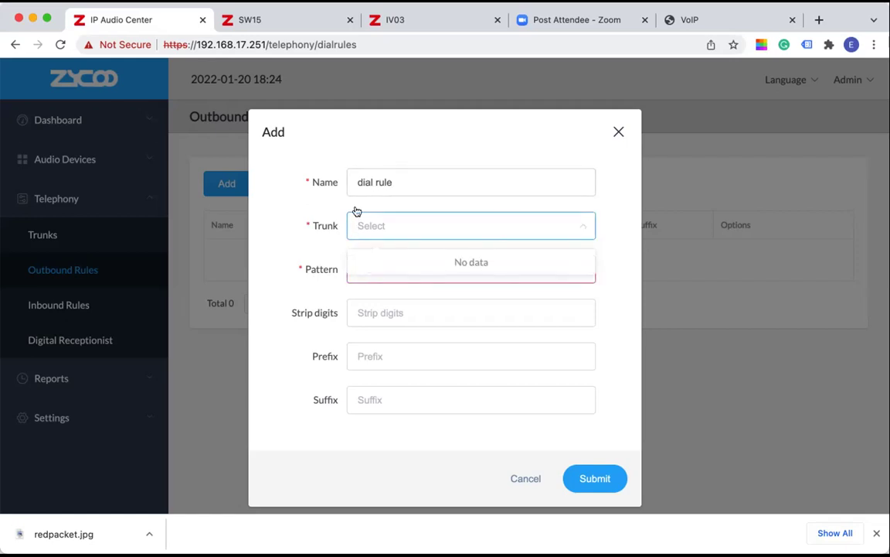
click(274, 225)
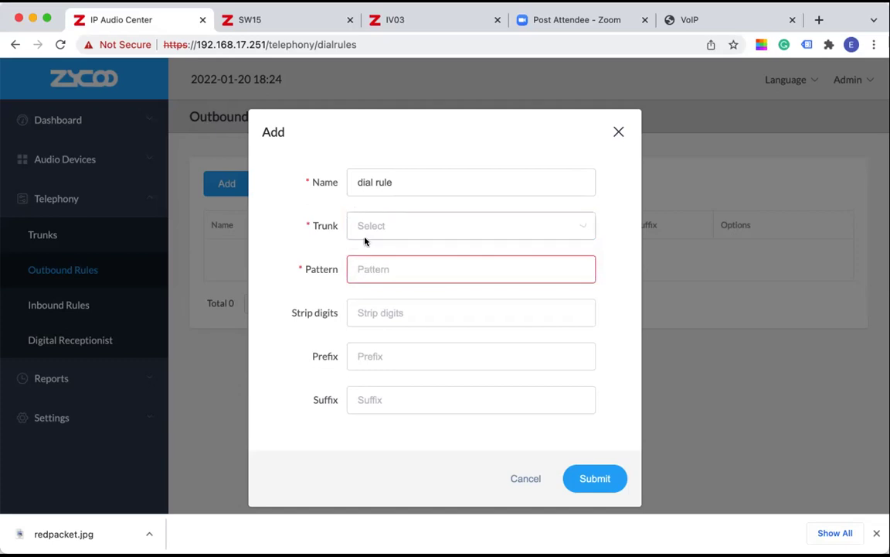
click(470, 227)
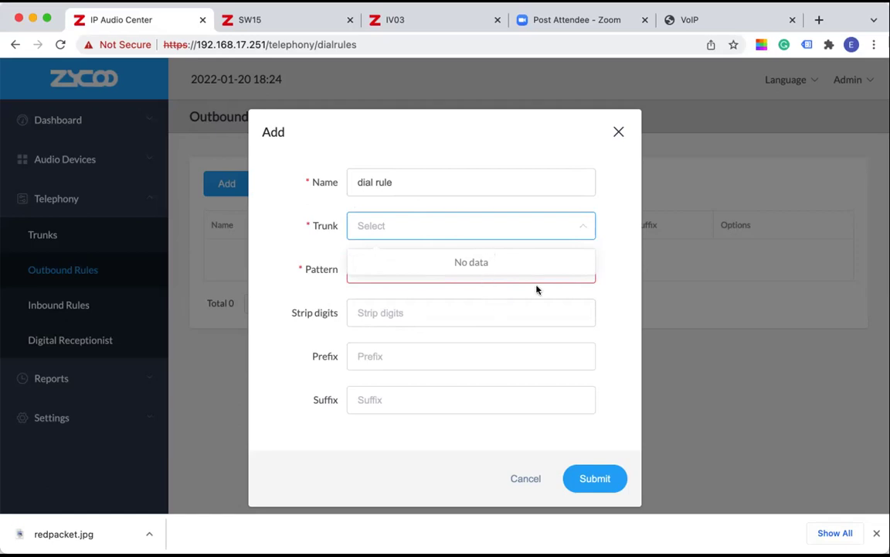
click(610, 308)
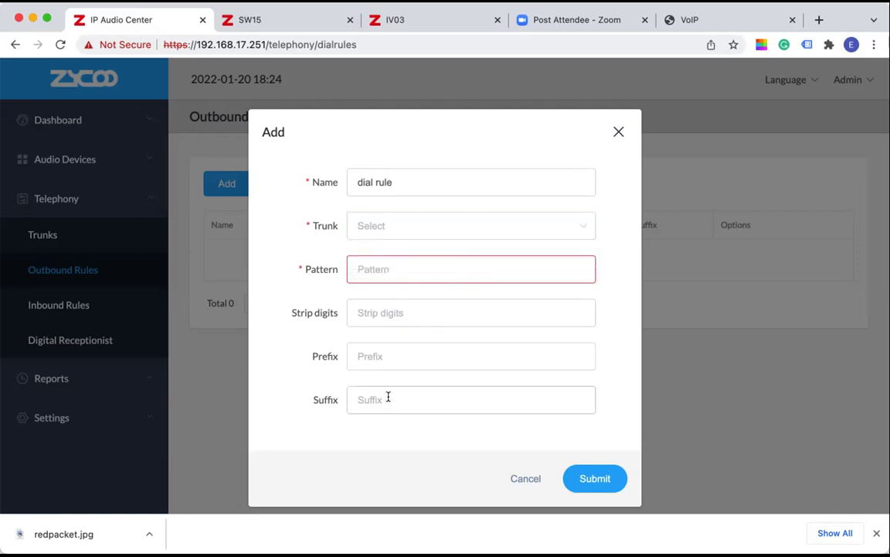
click(526, 478)
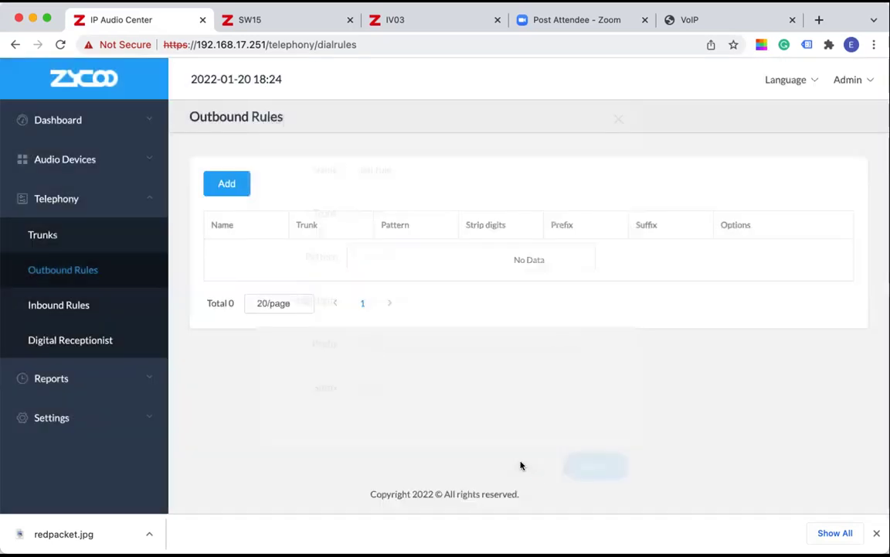
click(101, 310)
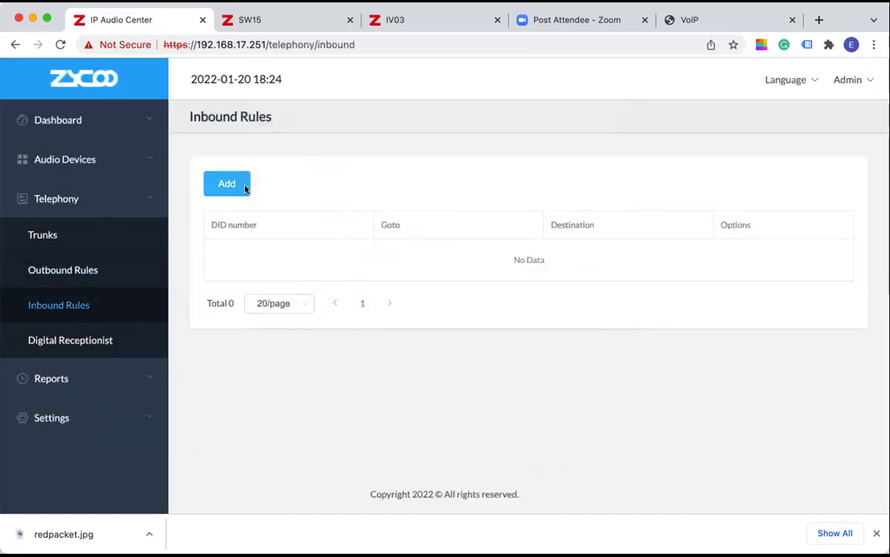
click(243, 187)
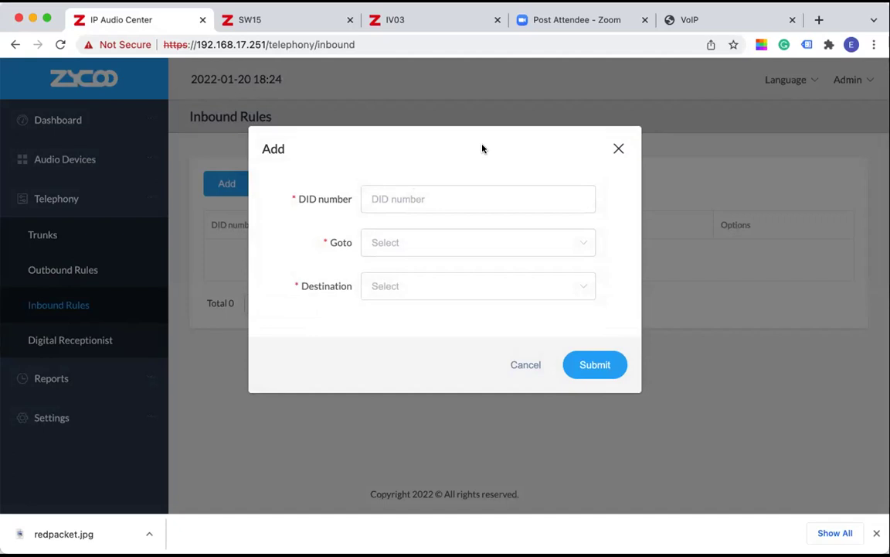
click(394, 197)
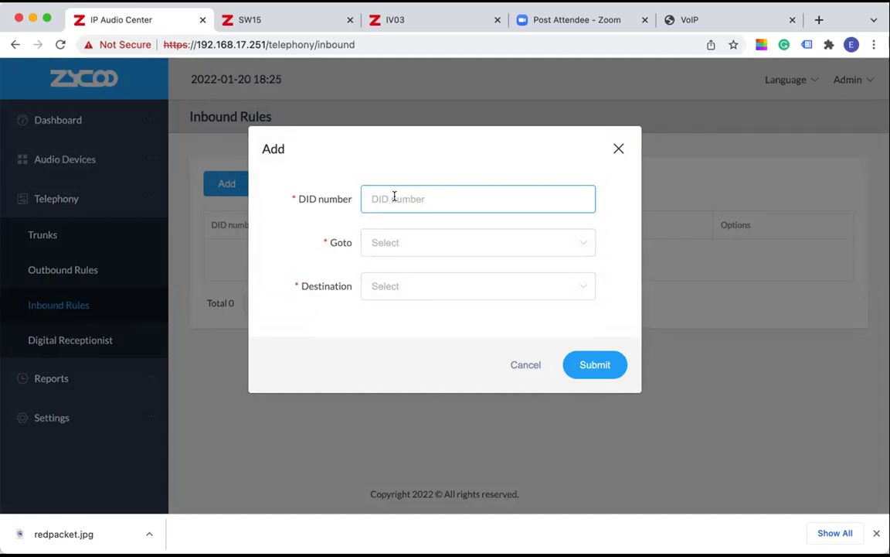
- Try Devices, Digital Receptionist and Group as call destinations, then discard the rule
click(404, 243)
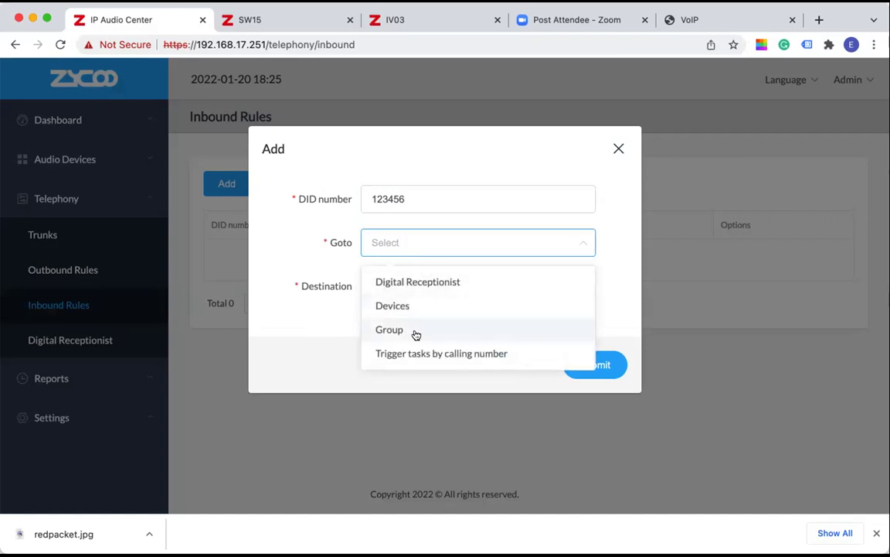
click(472, 309)
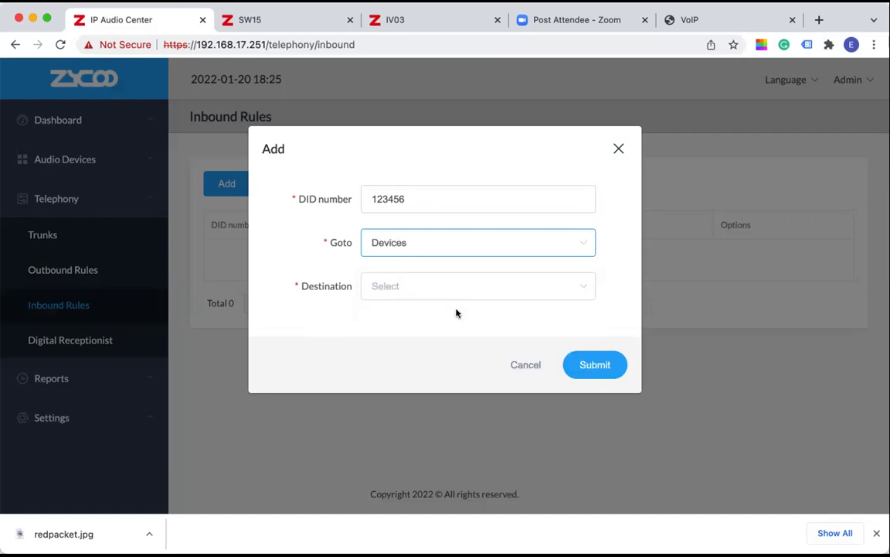
click(407, 292)
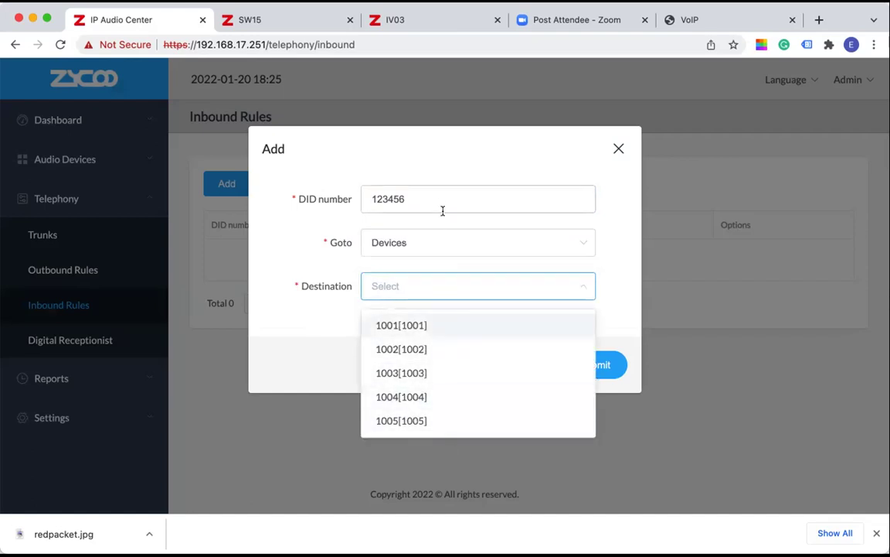
click(447, 243)
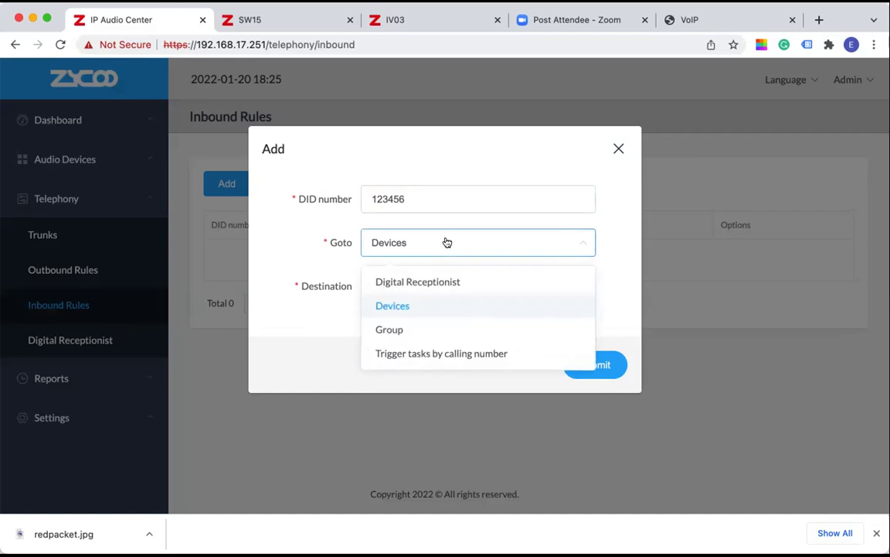
click(448, 282)
click(448, 285)
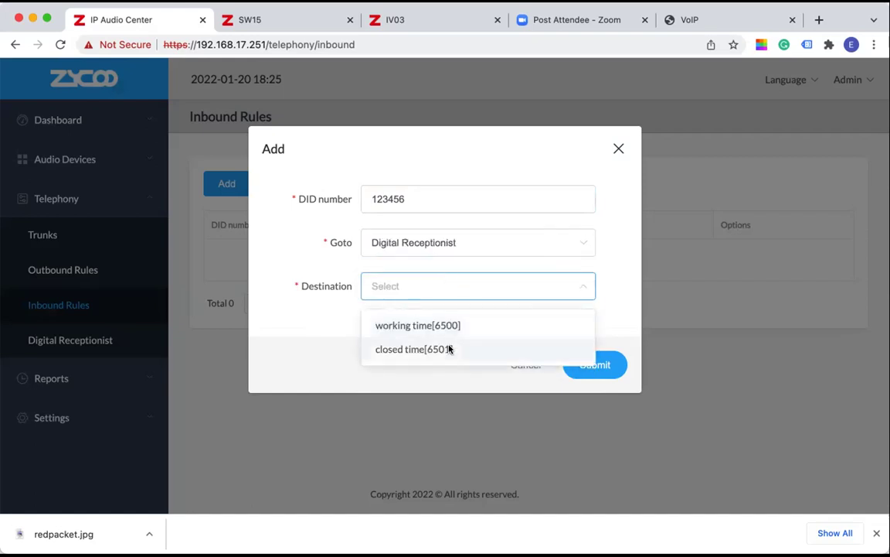
click(450, 246)
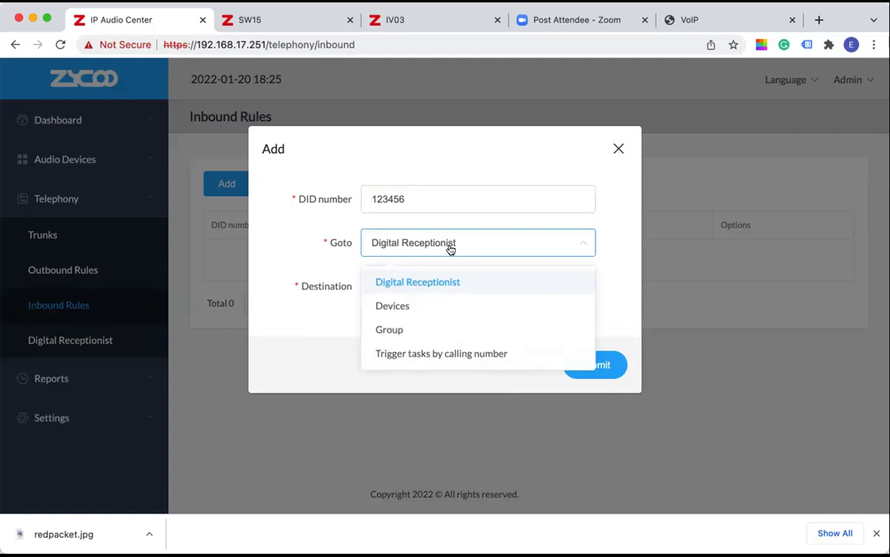
click(460, 339)
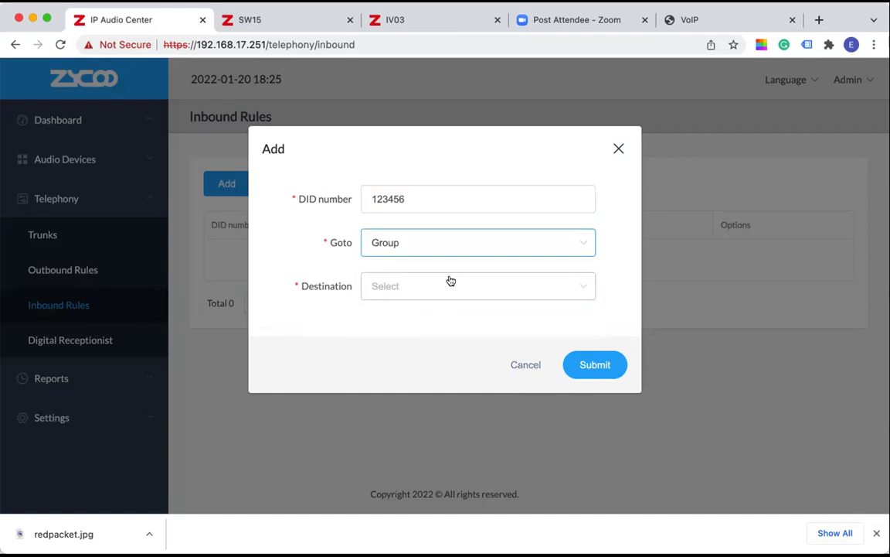
click(618, 148)
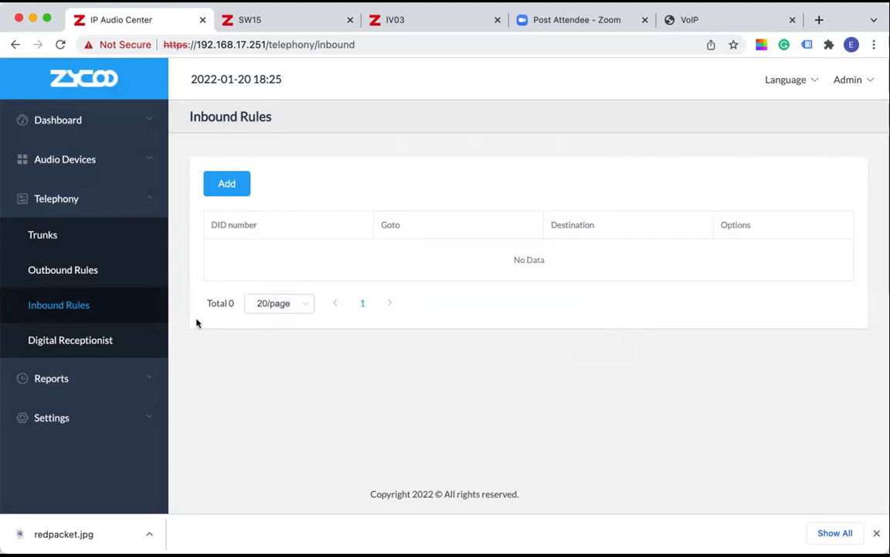
- Open a new Digital Receptionist form and browse the greeting prompts
click(92, 342)
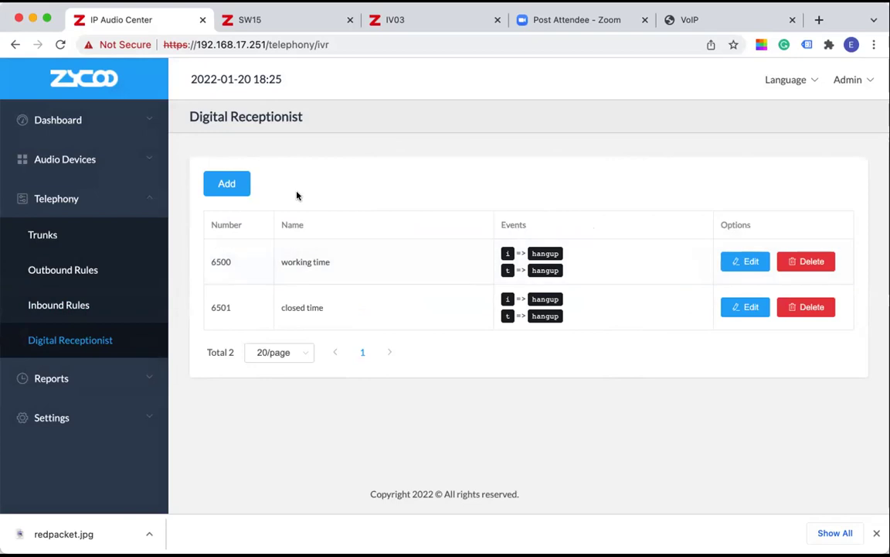
click(228, 184)
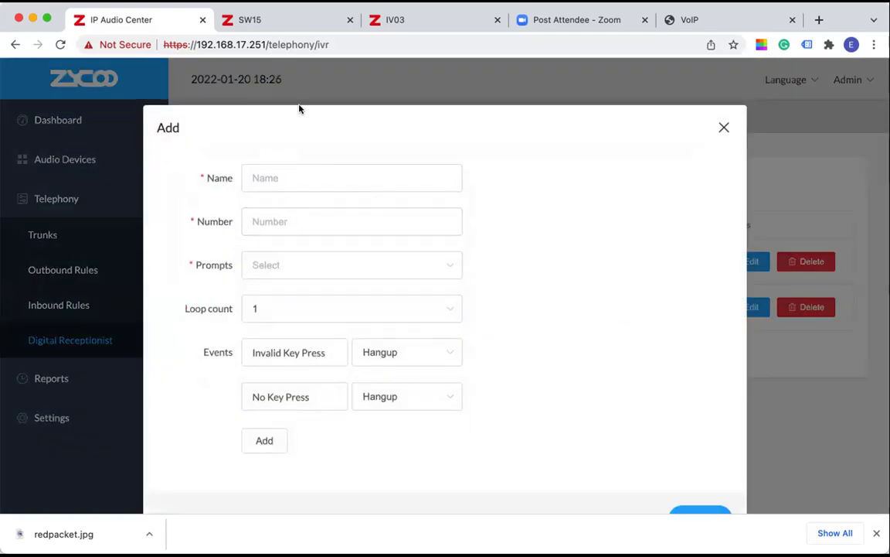
click(261, 185)
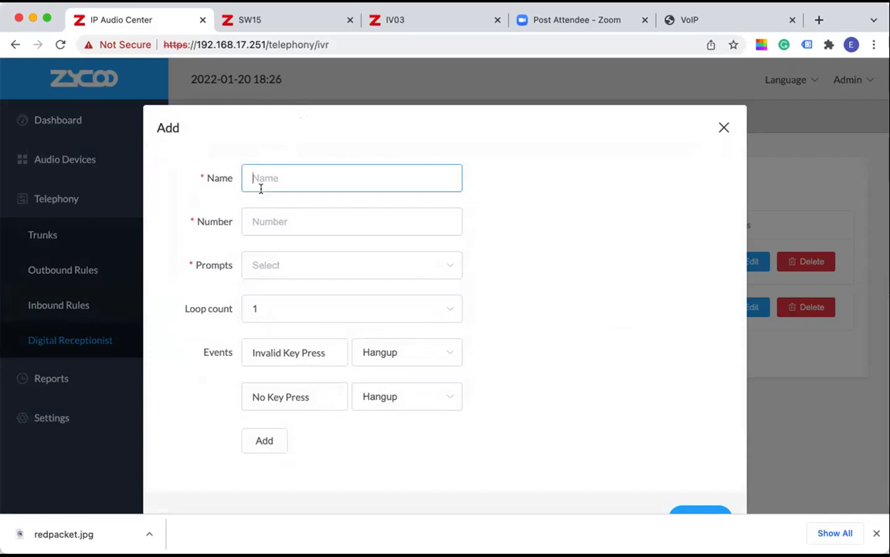
click(281, 261)
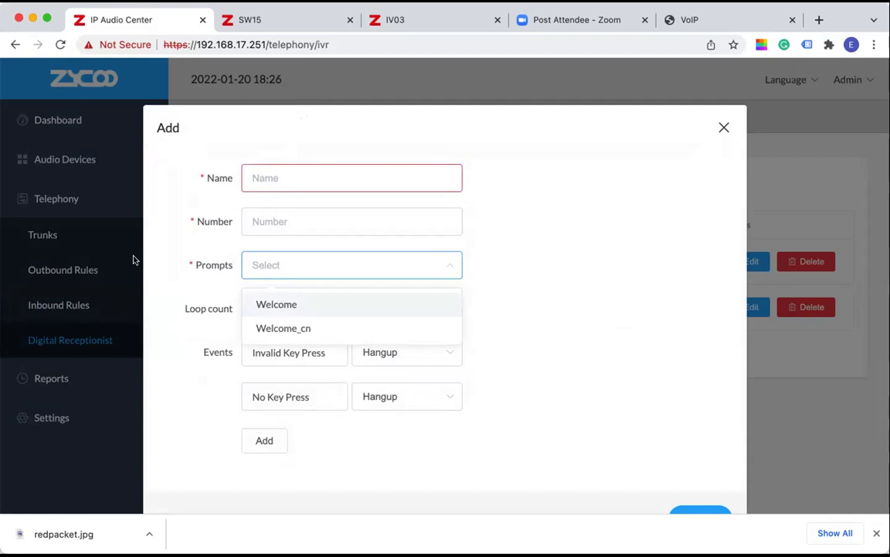
click(173, 252)
scroll(260, 353, down, 1)
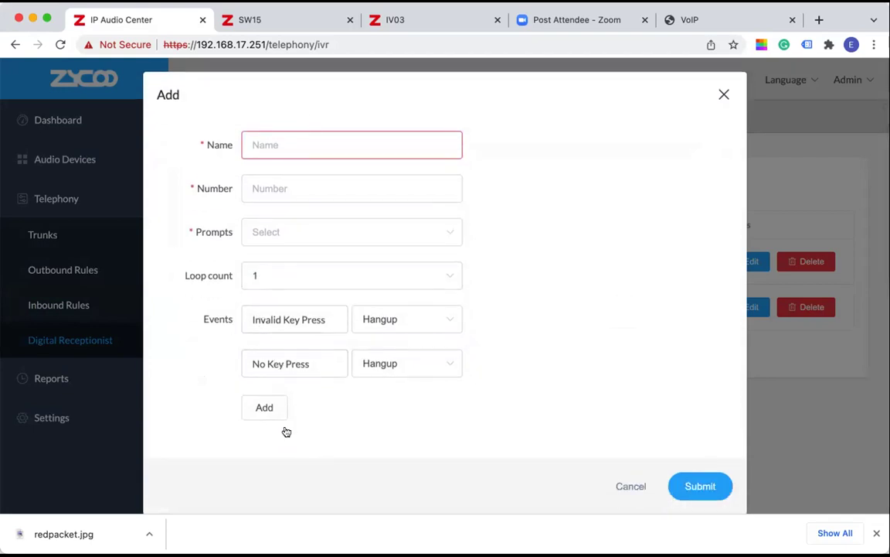
- Add a Press 1 key event, browse its actions, then close the form unsaved
click(266, 408)
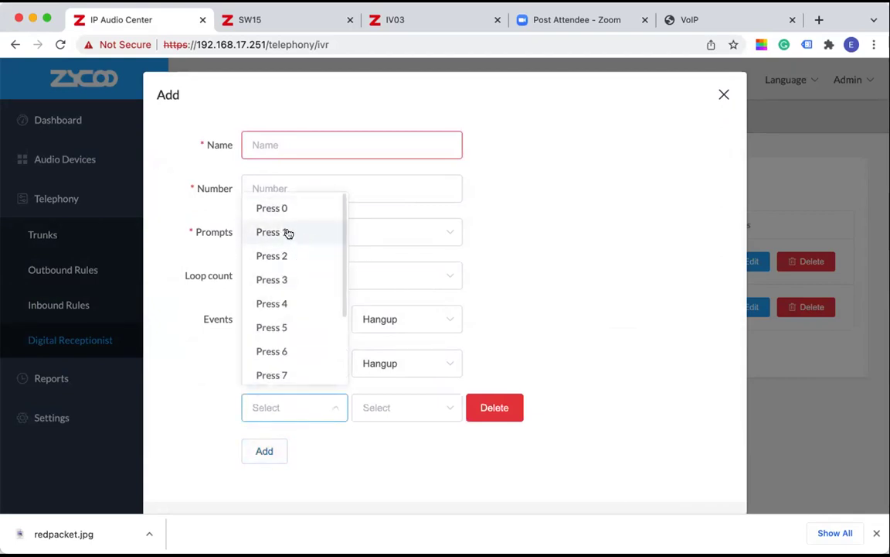
click(288, 232)
click(407, 401)
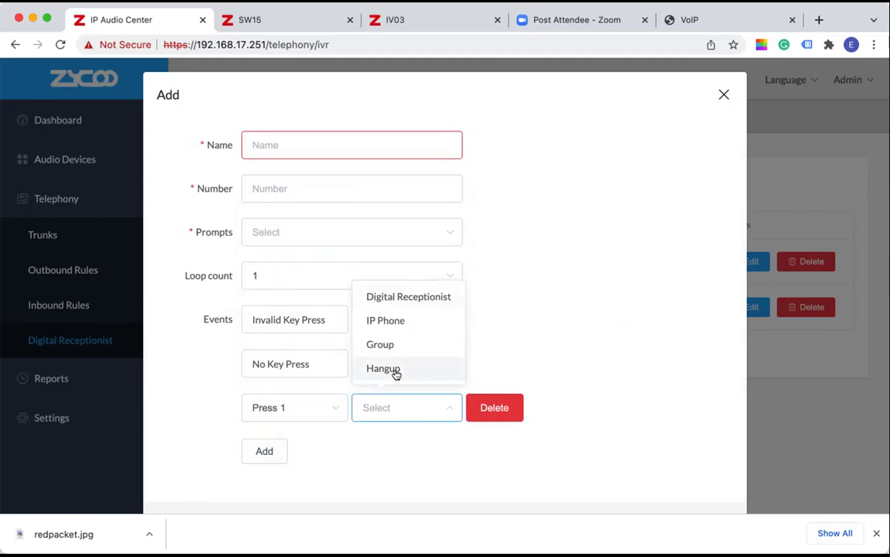
click(384, 381)
click(295, 417)
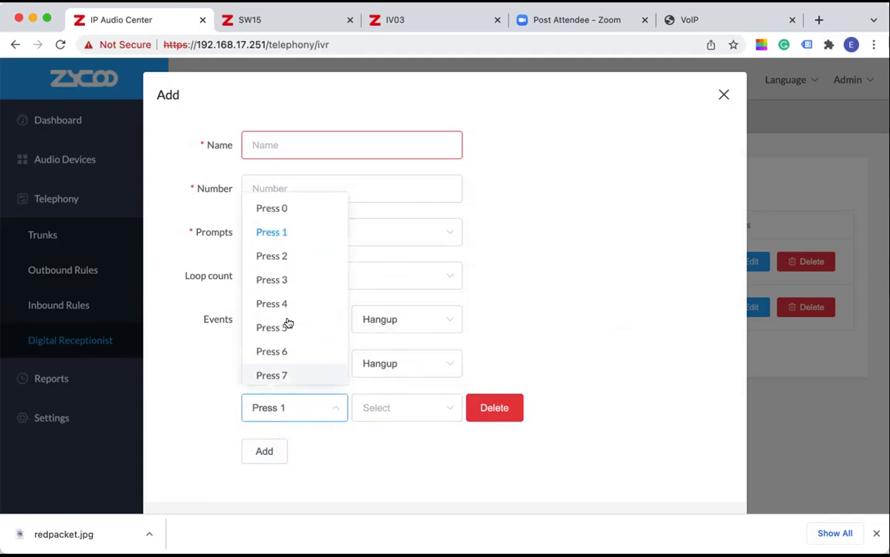
click(548, 325)
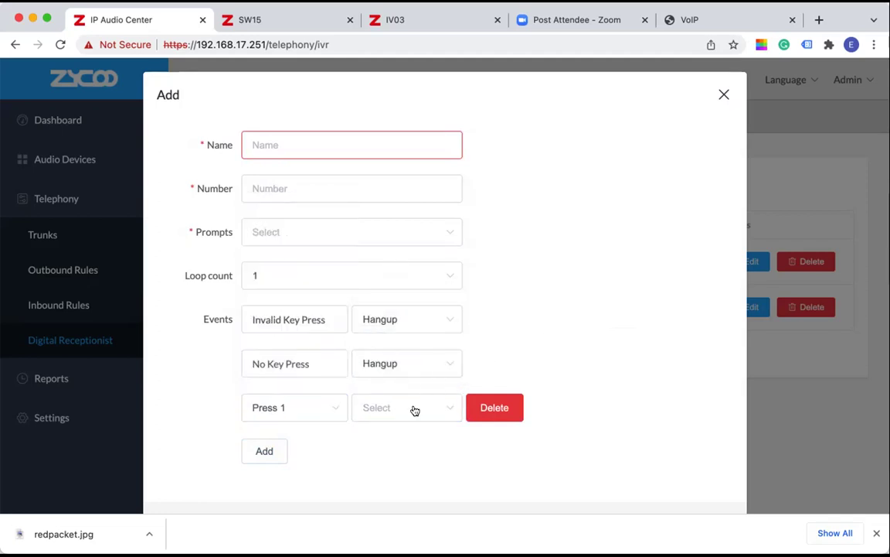
click(414, 407)
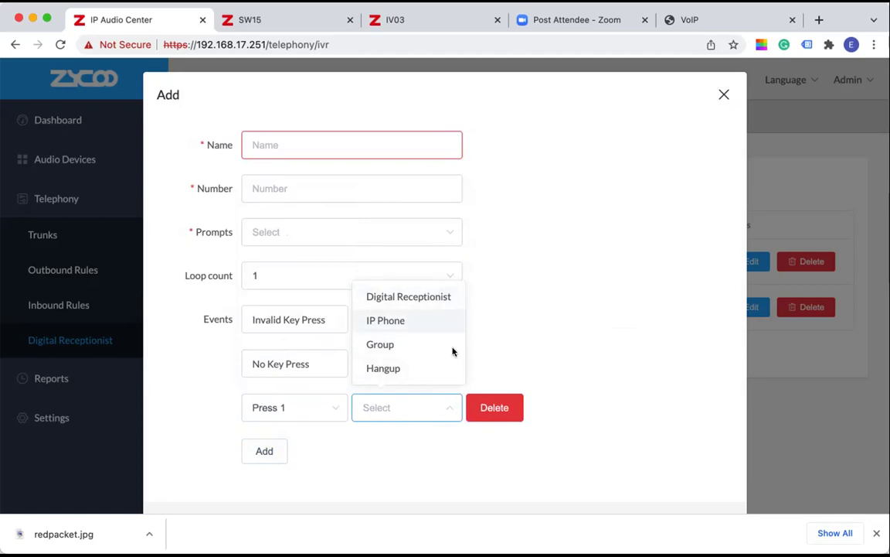
click(558, 318)
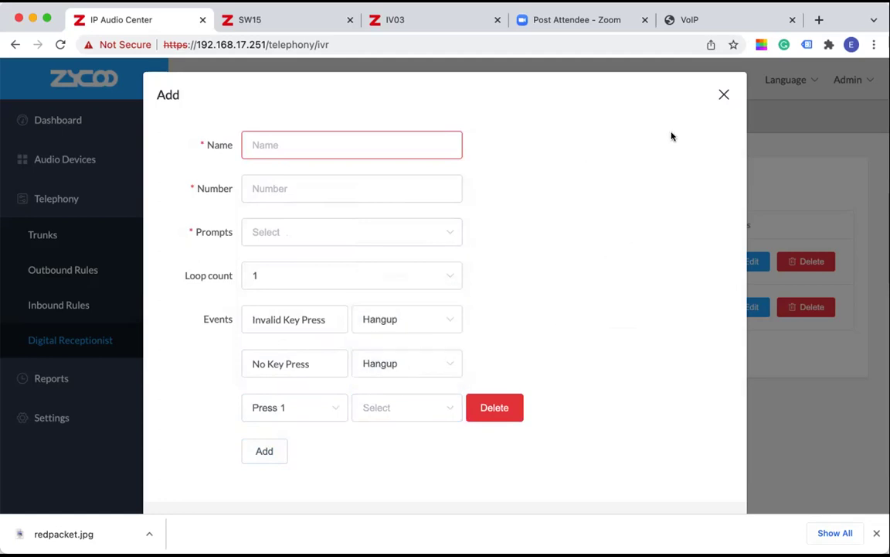
click(723, 94)
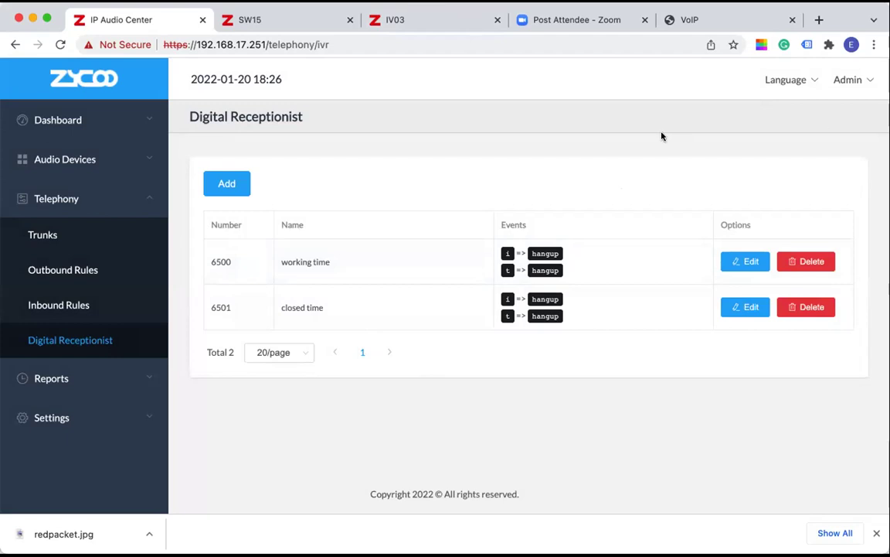
- View Call Logs for 2022-01-01 to 2022-01-31, then open the Recordings report
click(77, 411)
click(127, 237)
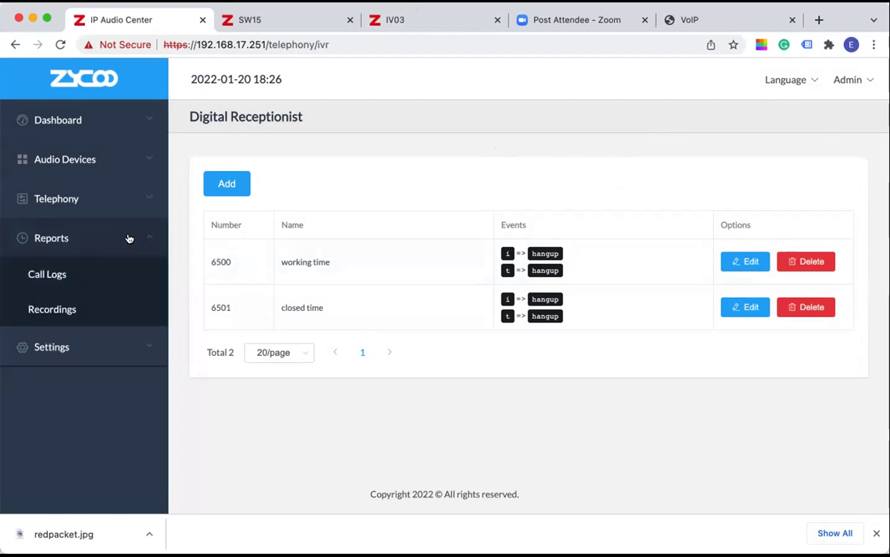
click(80, 280)
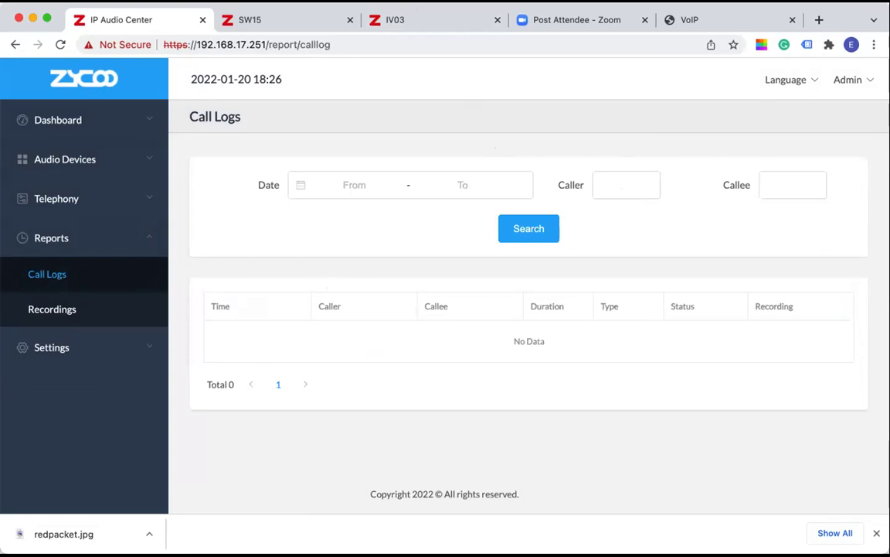
click(332, 189)
click(457, 280)
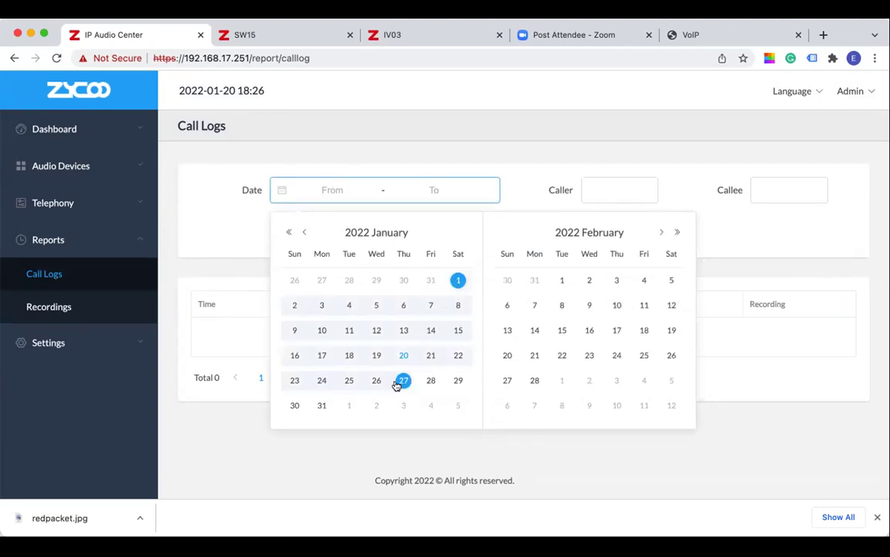
click(322, 405)
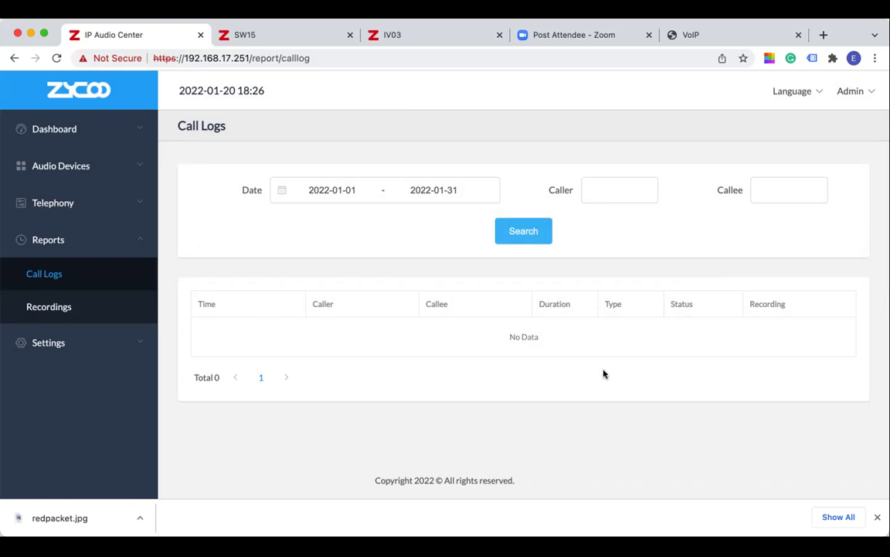
click(45, 309)
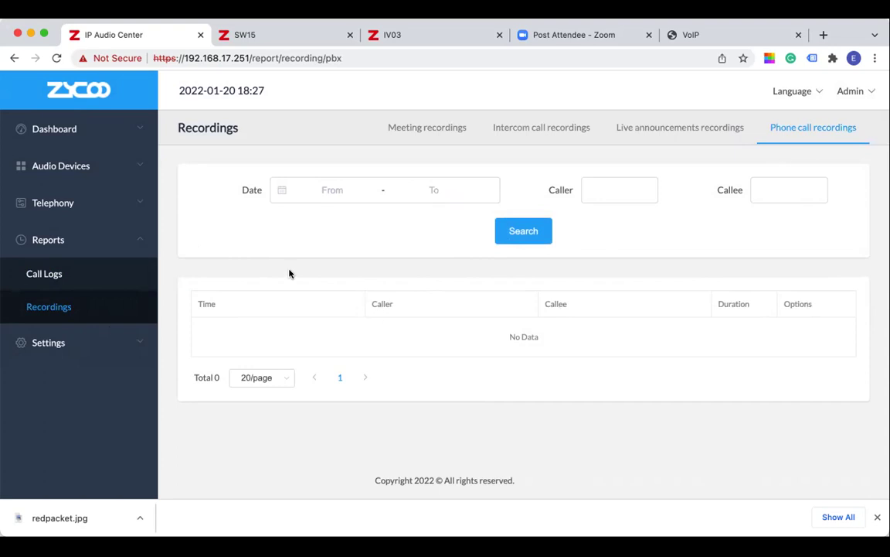
click(92, 340)
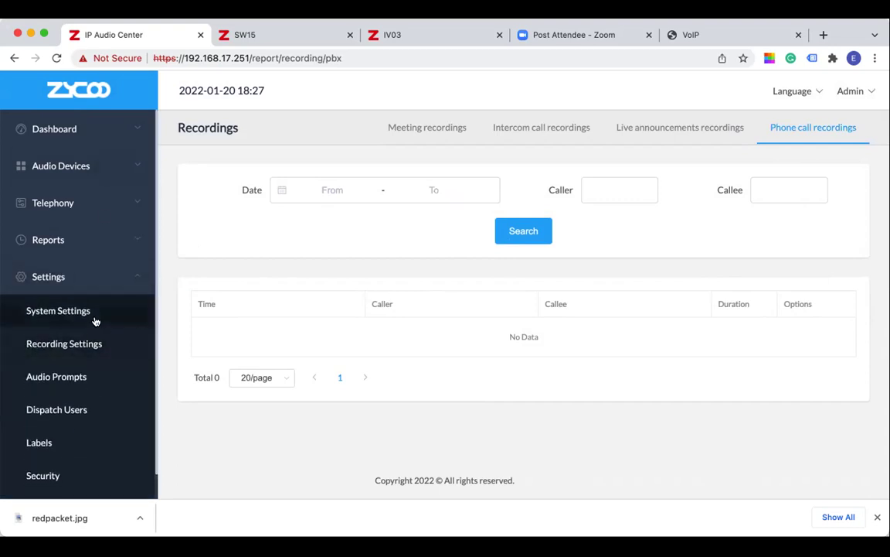
click(64, 314)
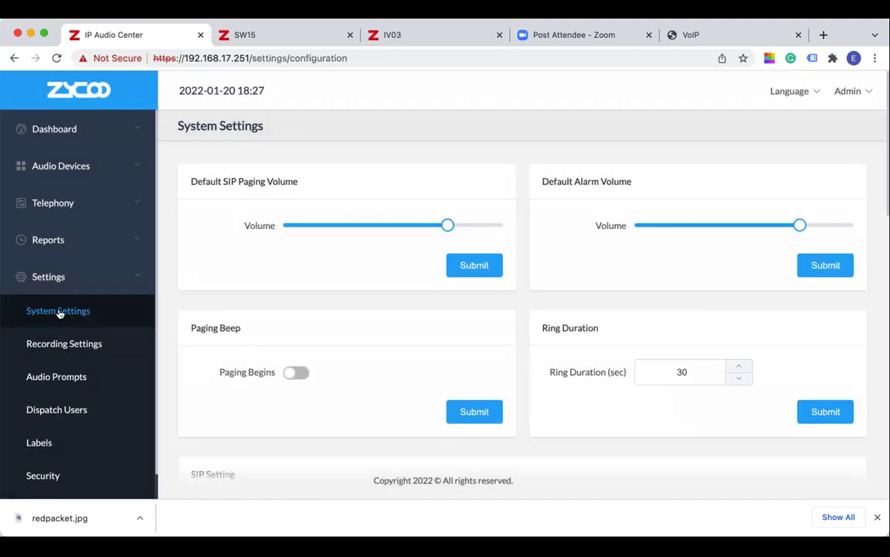
scroll(292, 380, down, 3)
scroll(292, 380, down, 5)
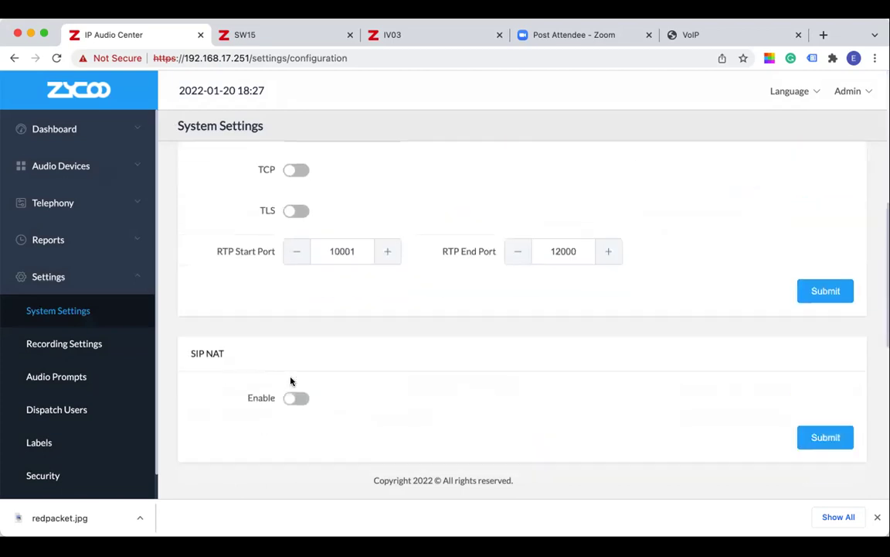
click(34, 340)
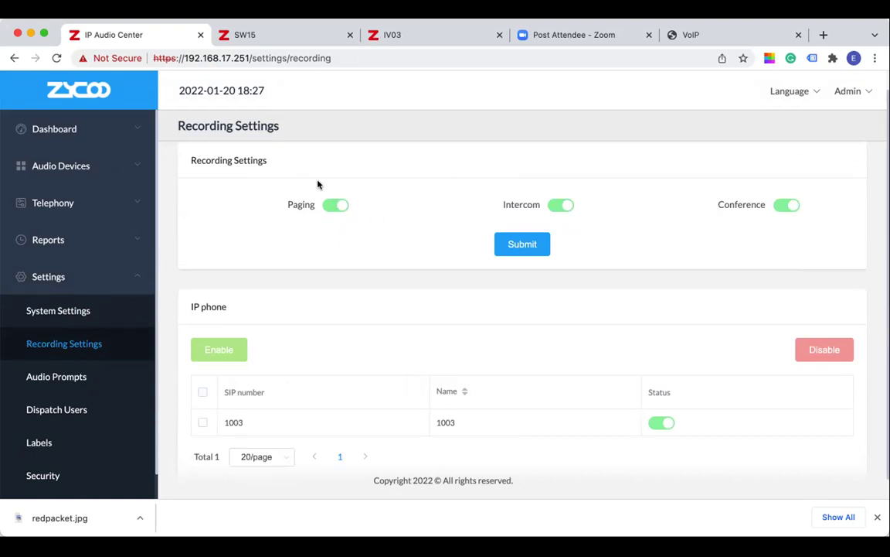
scroll(446, 276, down, 1)
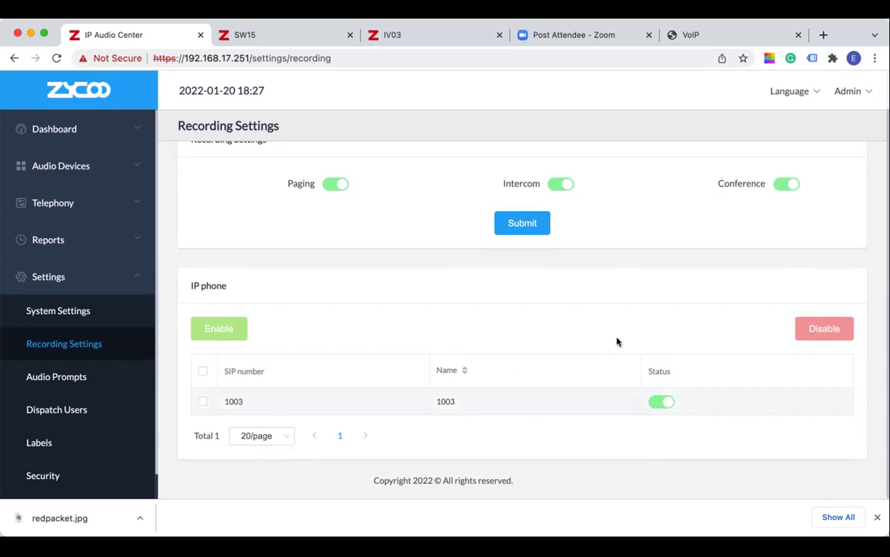
scroll(635, 399, up, 2)
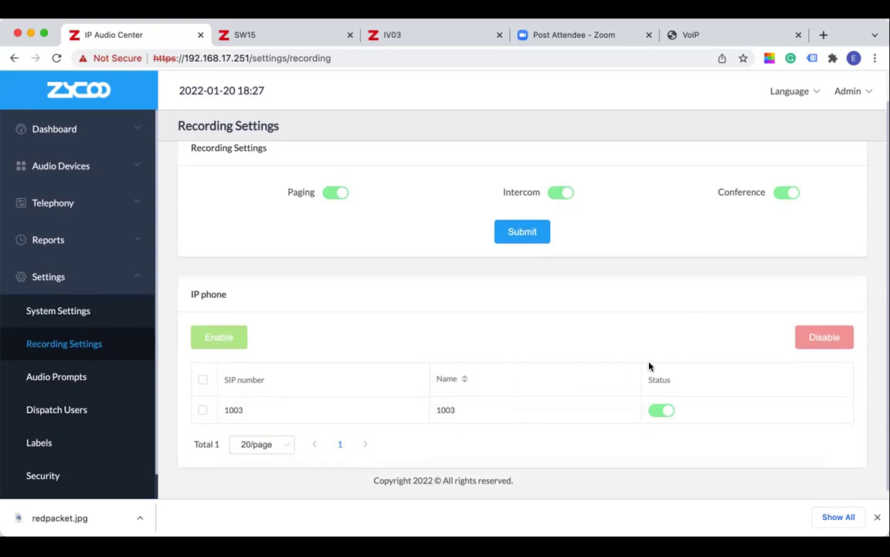
click(115, 312)
click(126, 242)
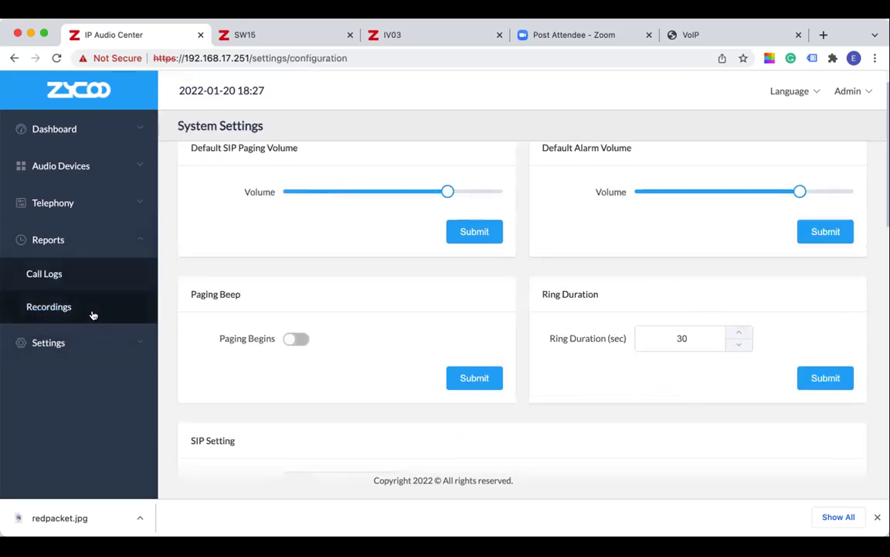
click(94, 313)
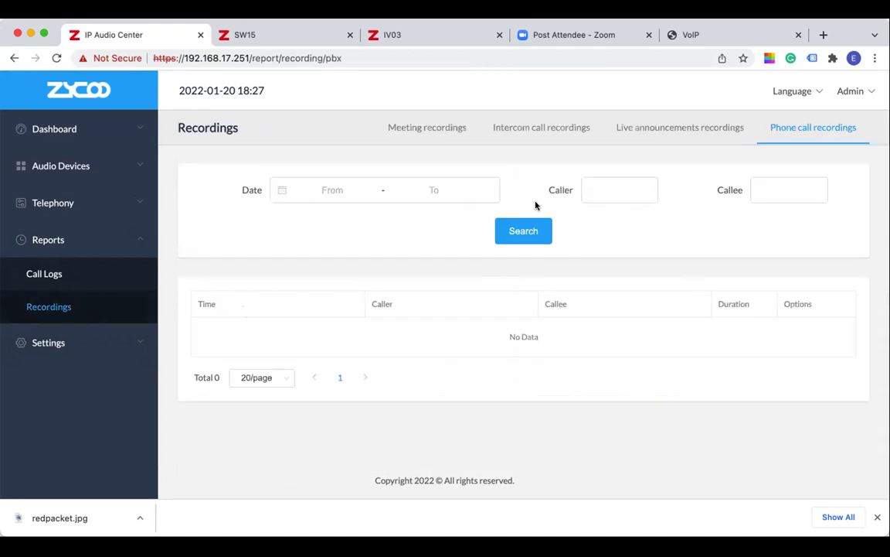
- Show Intercom call recordings and briefly play the latest 1001-to-1003 recording
click(691, 125)
click(521, 136)
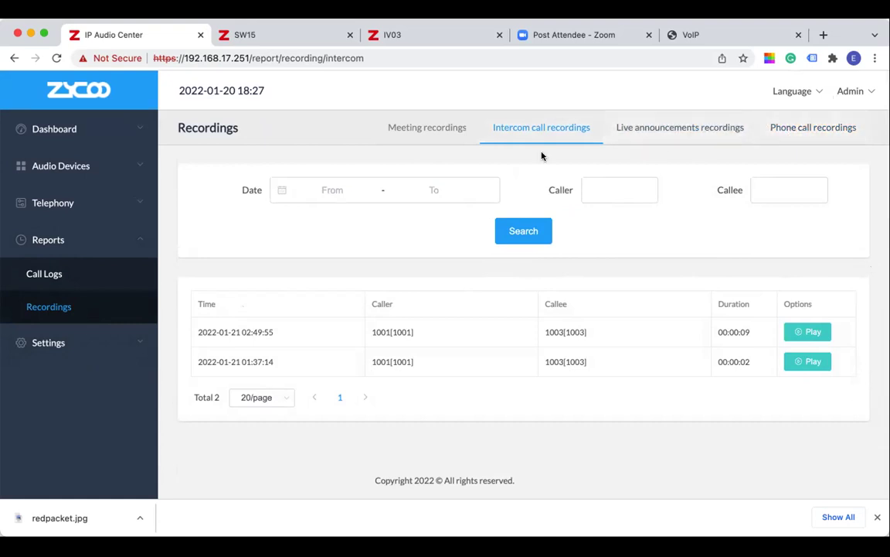
click(807, 333)
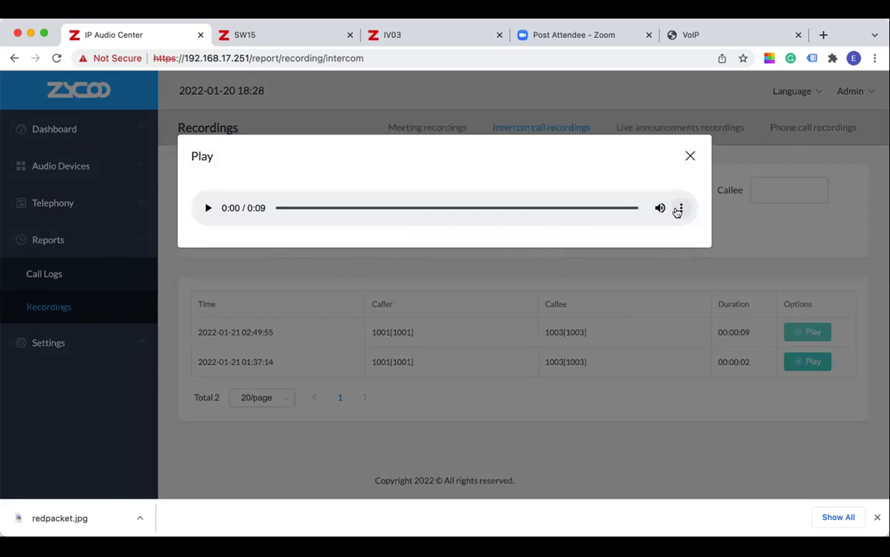
click(681, 207)
click(710, 170)
click(690, 155)
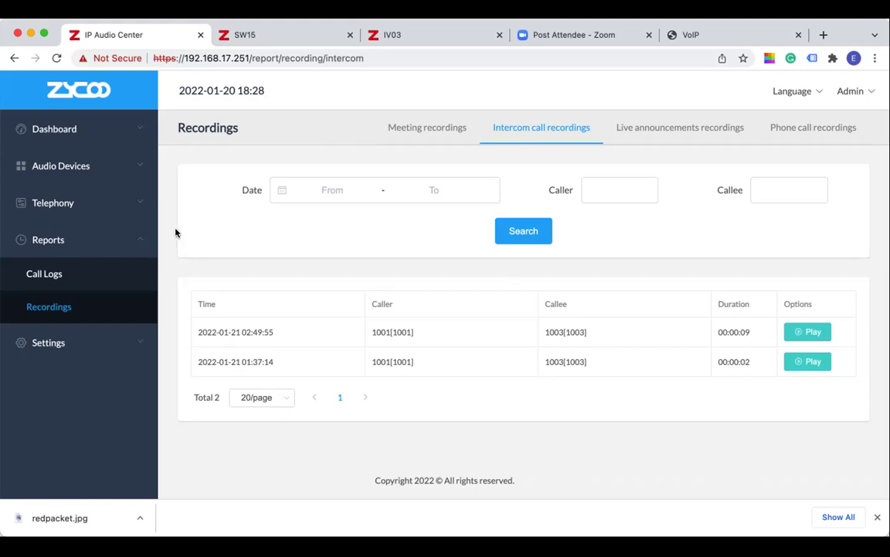
- Open System Settings and turn on the Paging Begins beep with the Default prompt
click(83, 351)
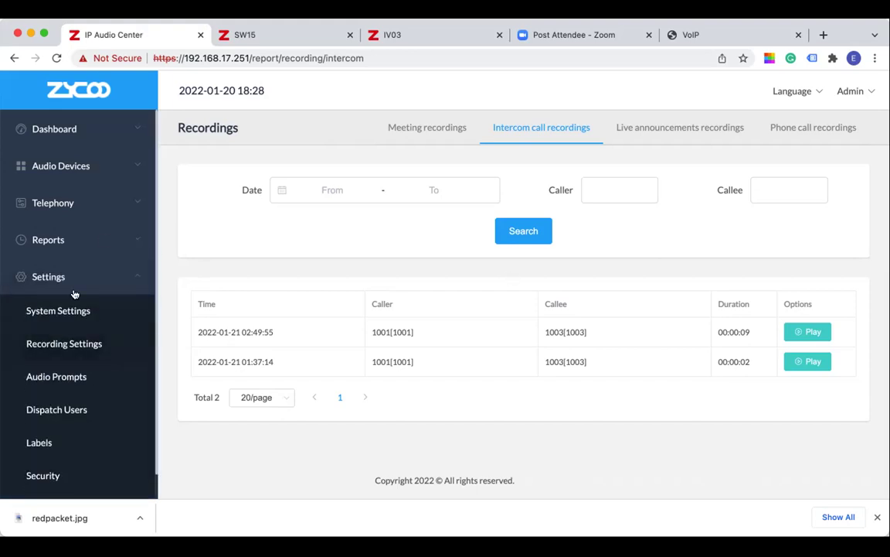
scroll(77, 270, down, 1)
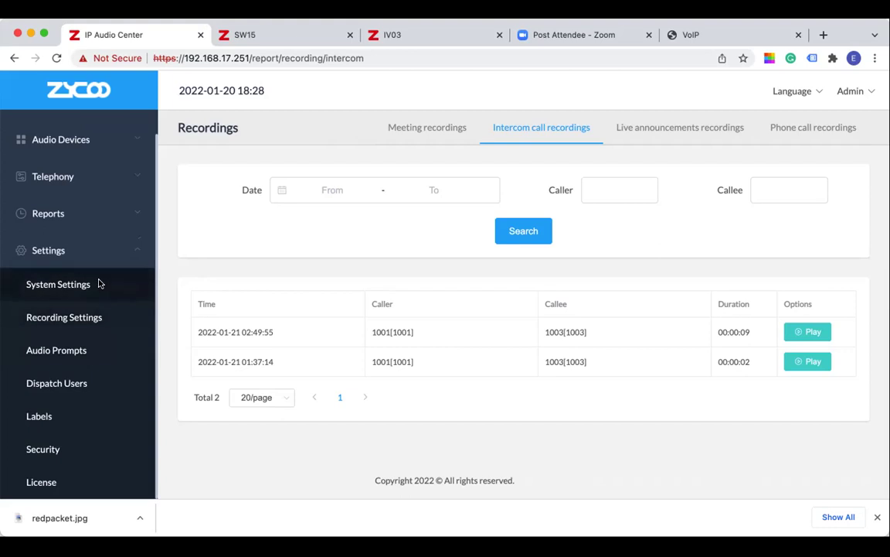
click(99, 283)
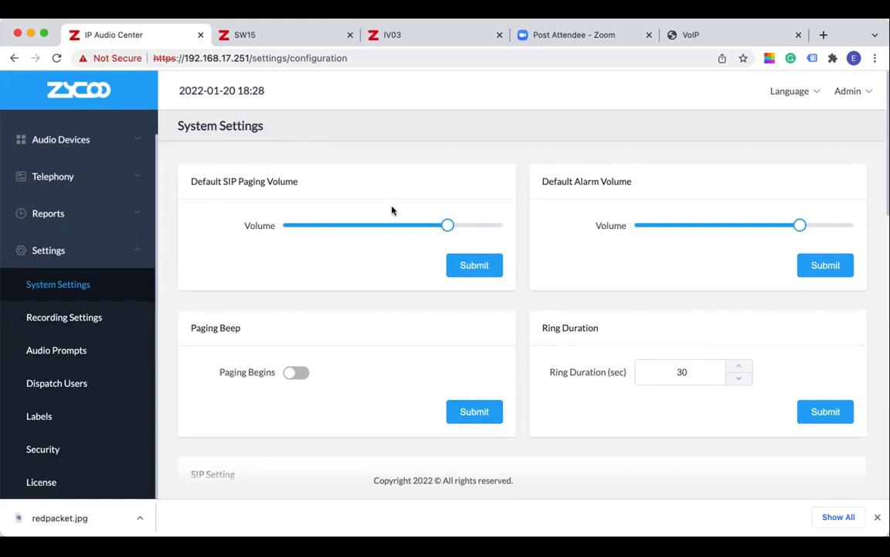
scroll(494, 235, down, 1)
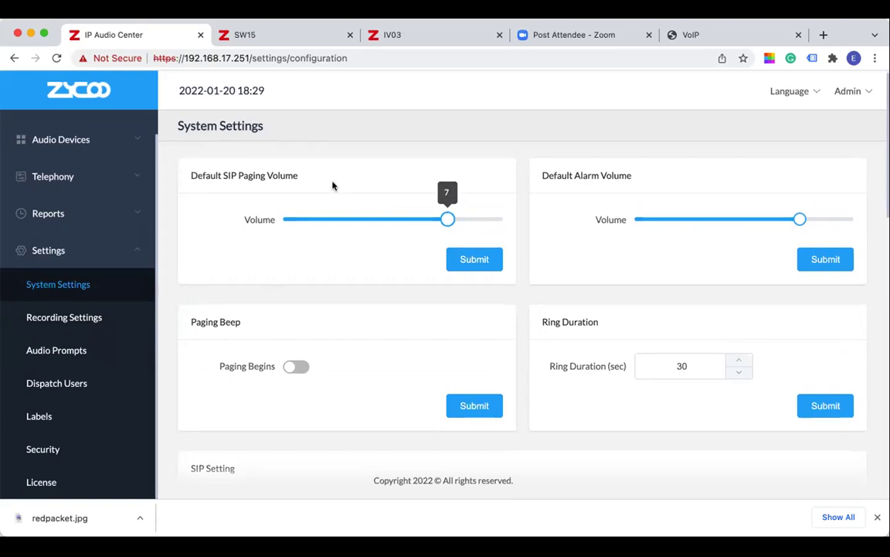
mouse_move(448, 219)
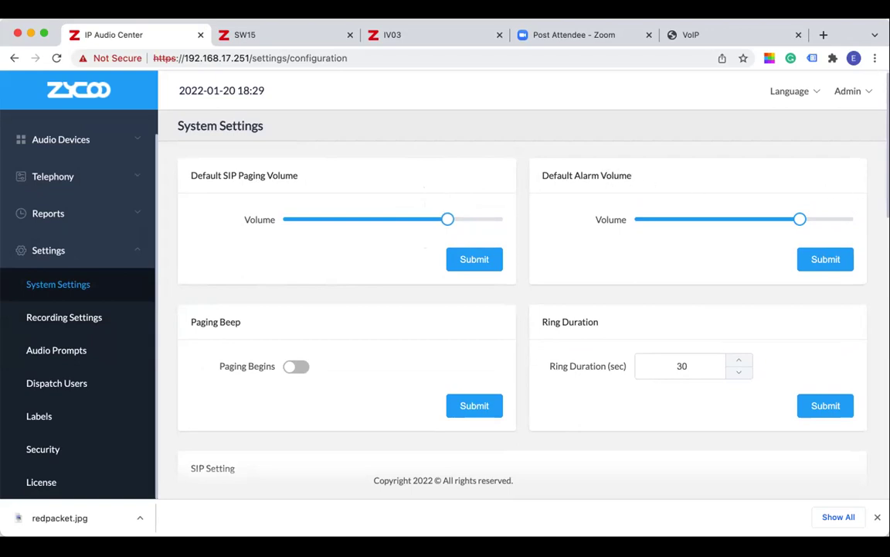
scroll(543, 397, down, 3)
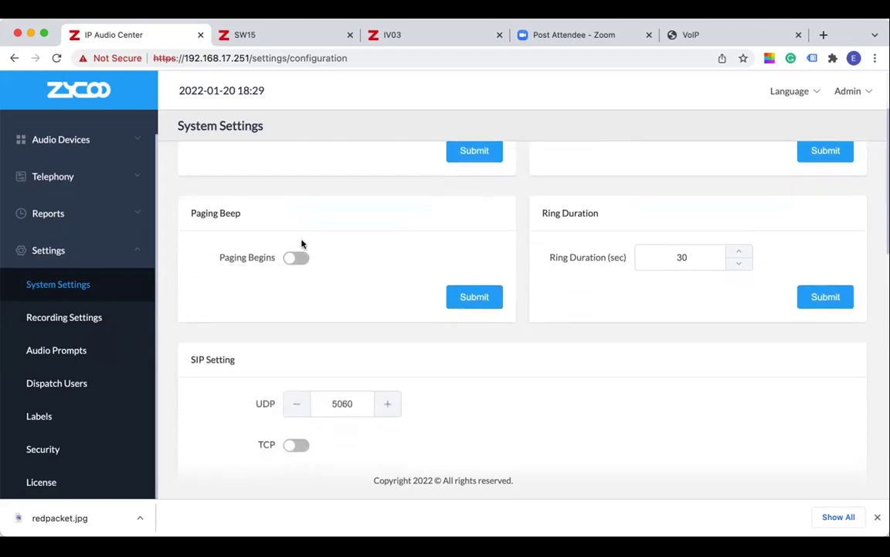
click(290, 258)
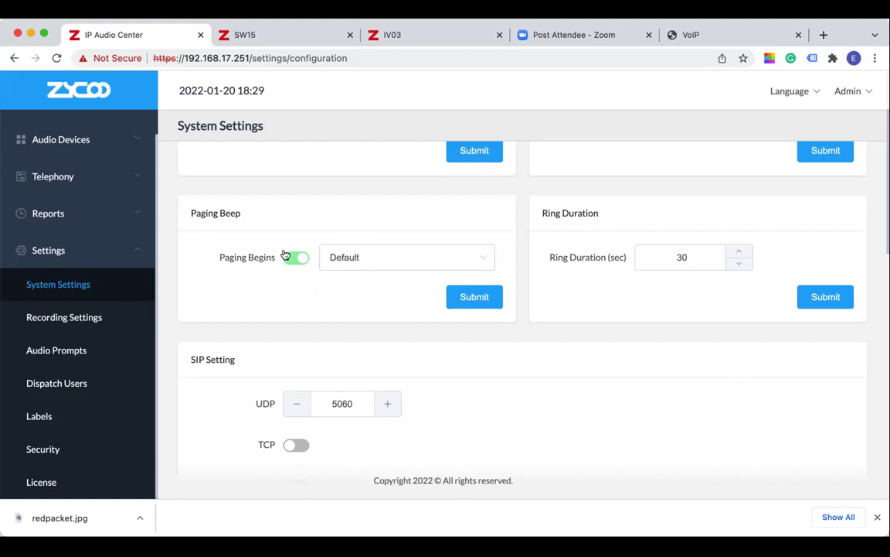
click(380, 264)
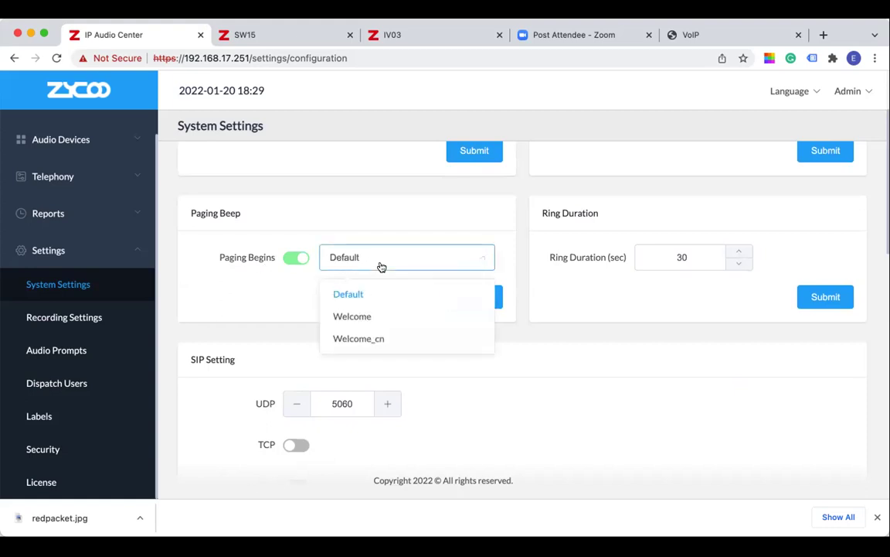
click(227, 307)
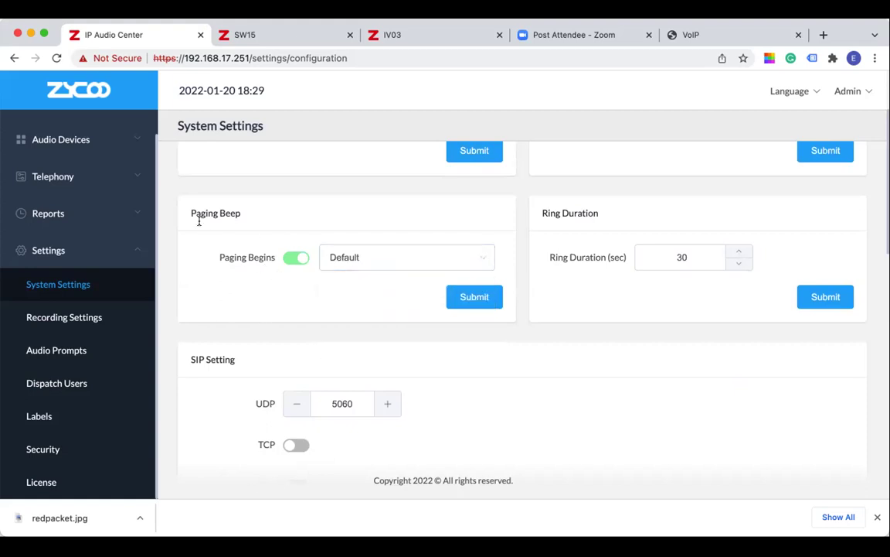
- Expand the Reports, Telephony, Audio Devices and Settings sidebar sections
scroll(95, 440, down, 1)
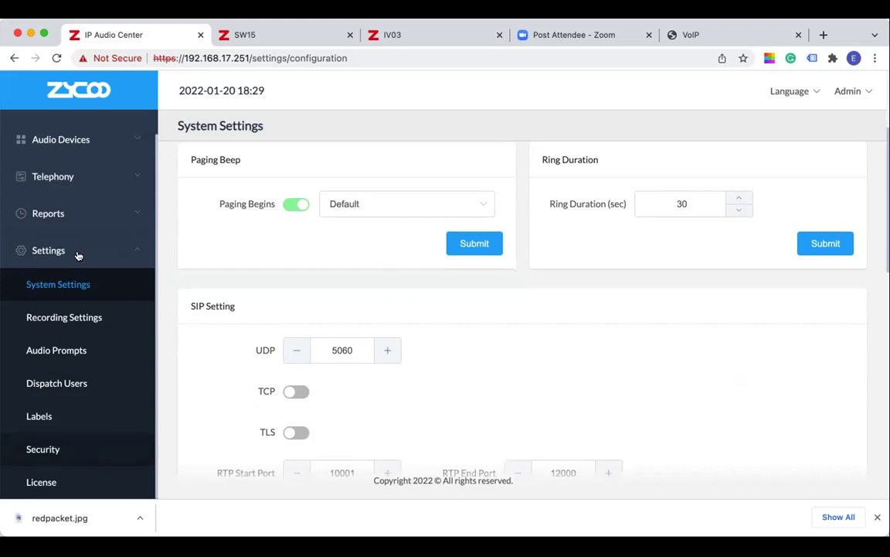
click(91, 209)
click(97, 196)
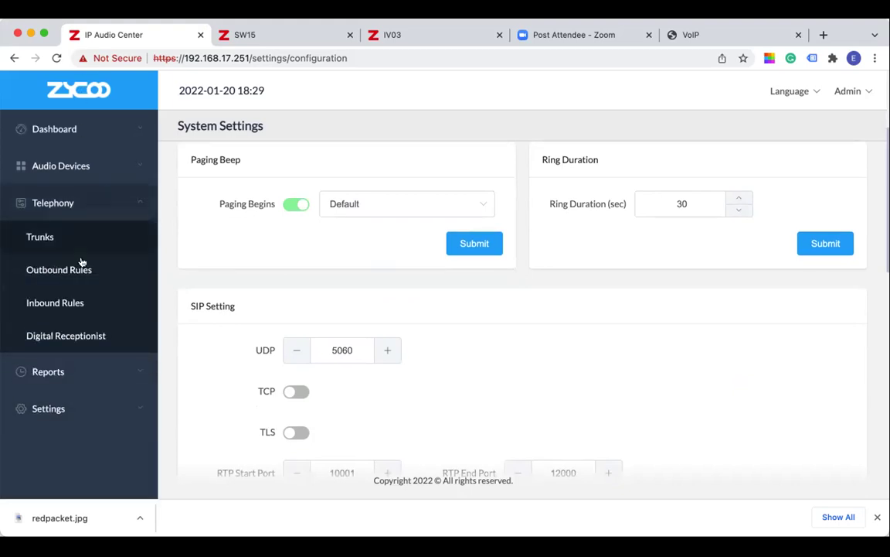
click(101, 168)
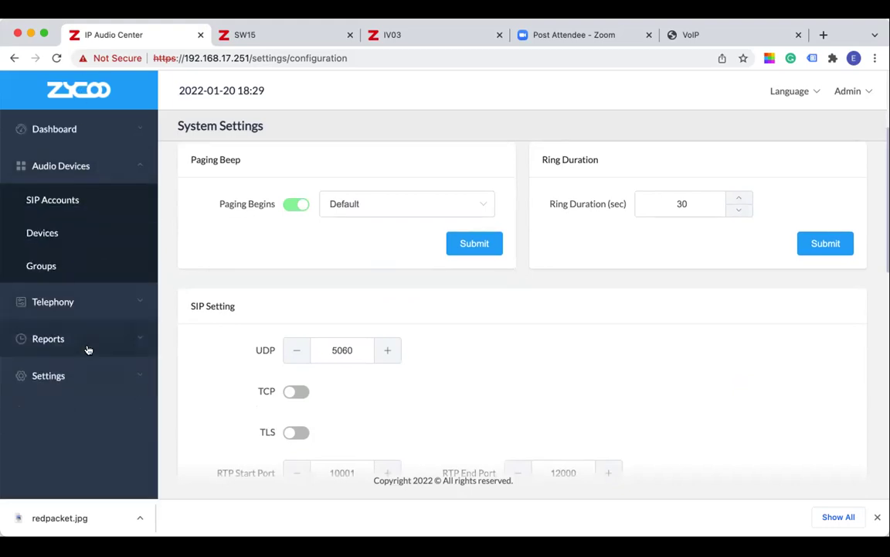
click(87, 350)
scroll(87, 349, down, 1)
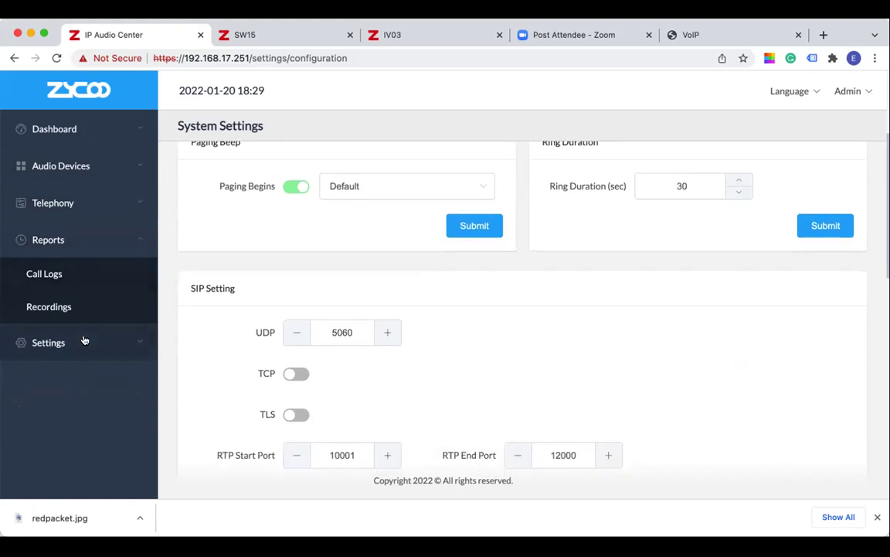
click(83, 343)
- Review the Welcome and Welcome_cn audio prompts, then return to System Settings
click(66, 352)
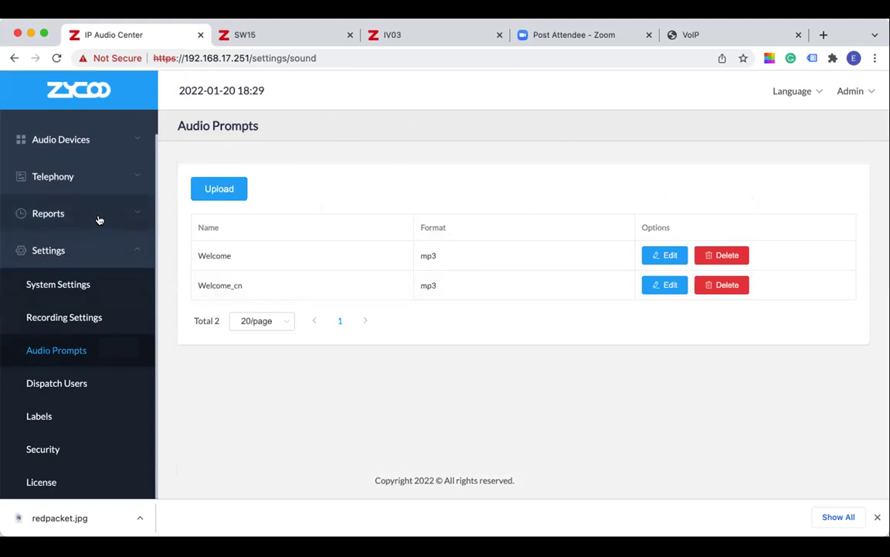
click(113, 277)
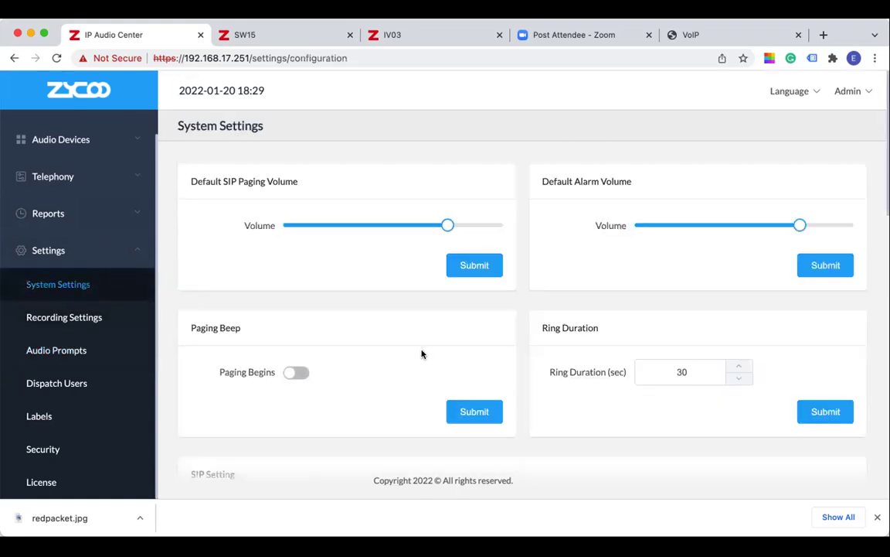
scroll(421, 355, down, 3)
- Turn the Paging Begins beep back on, keeping the Default prompt
click(302, 235)
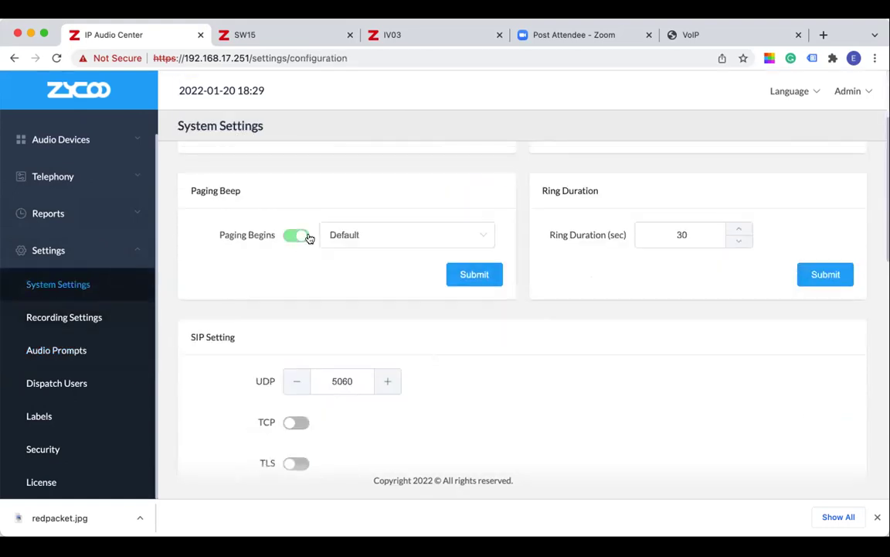
click(391, 241)
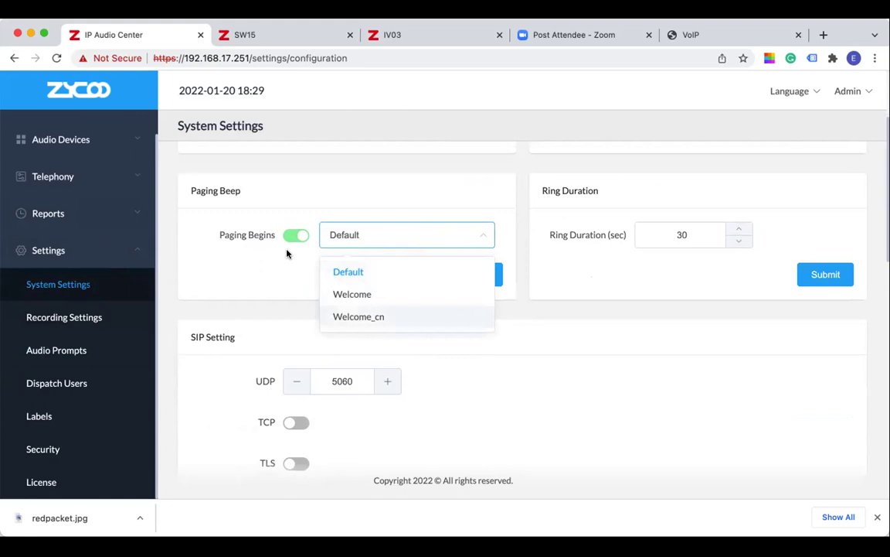
click(371, 189)
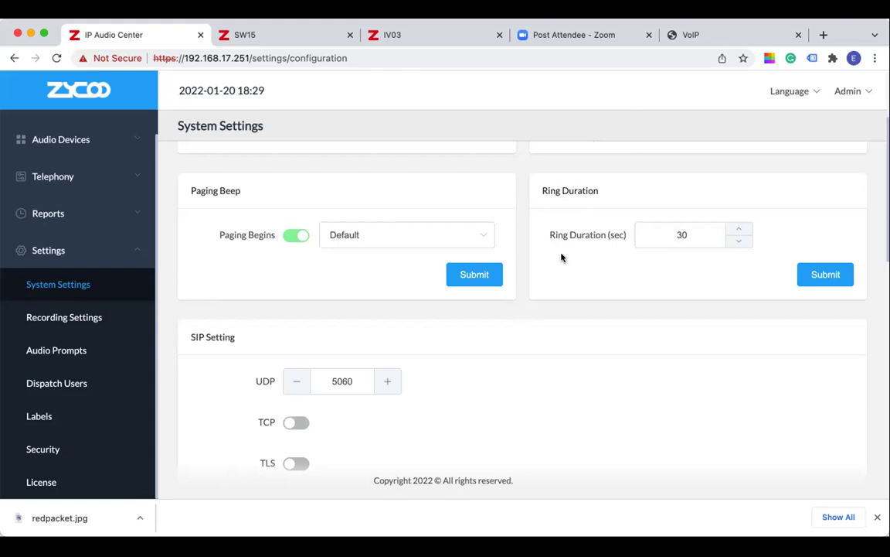
scroll(563, 256, down, 1)
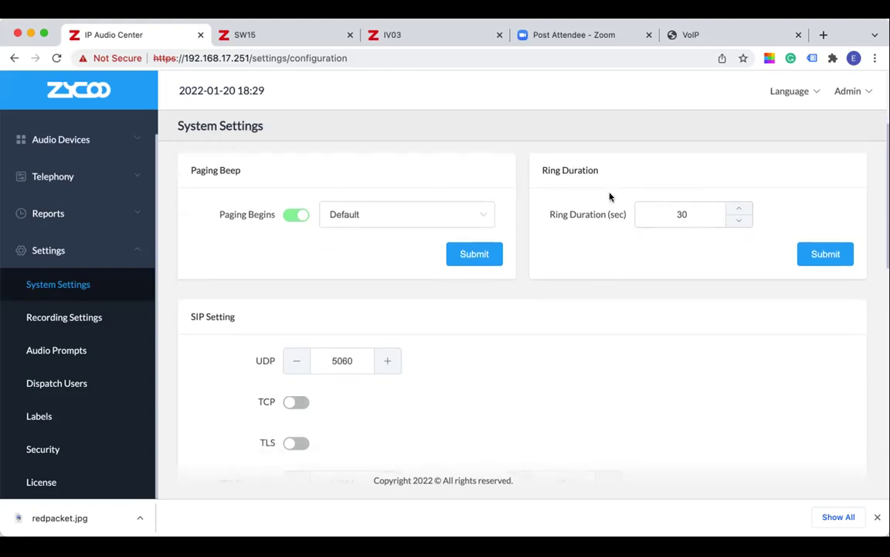
scroll(702, 275, down, 3)
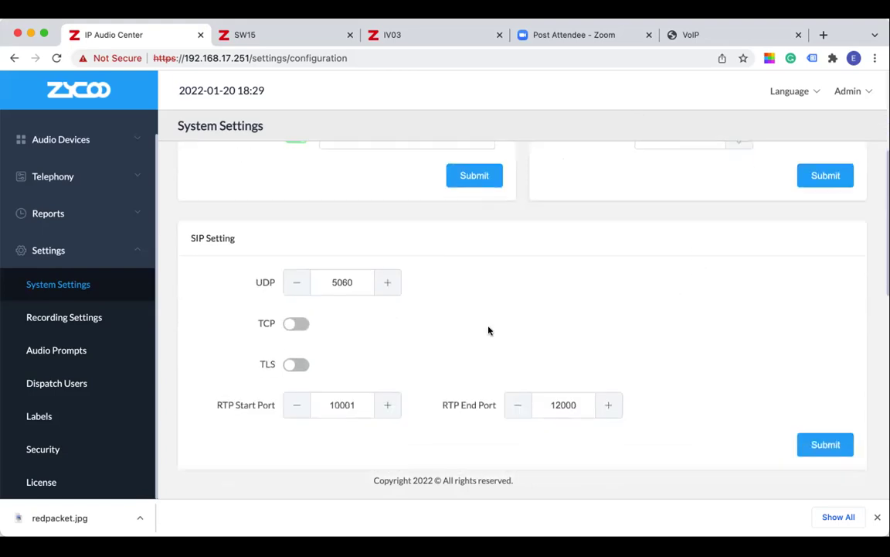
scroll(488, 330, down, 3)
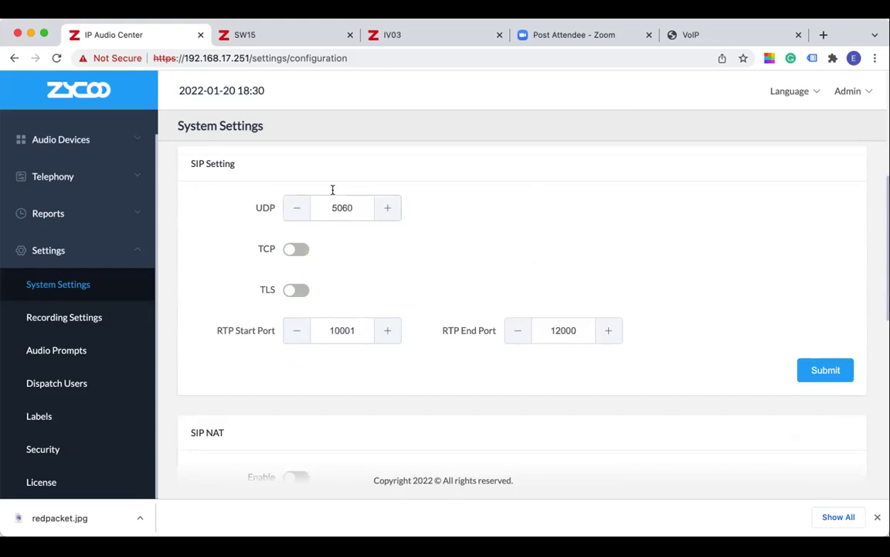
click(292, 249)
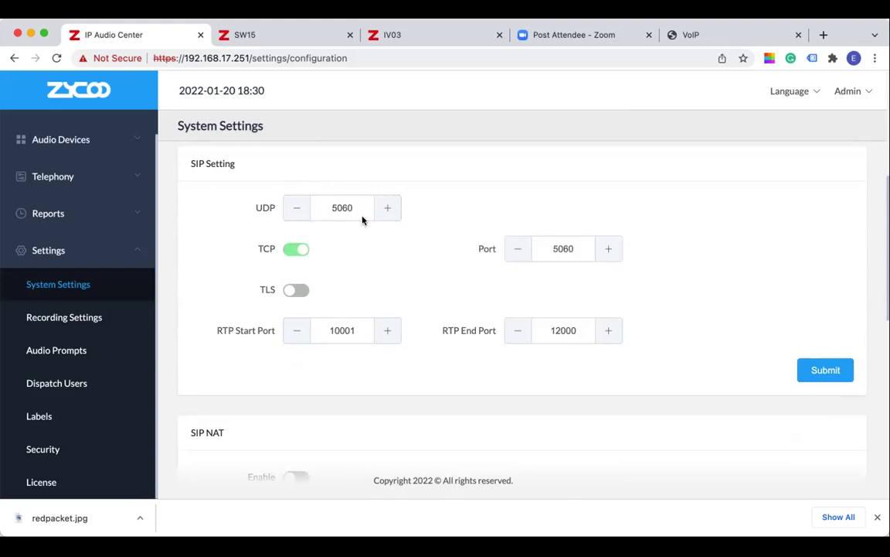
click(300, 249)
scroll(430, 235, down, 1)
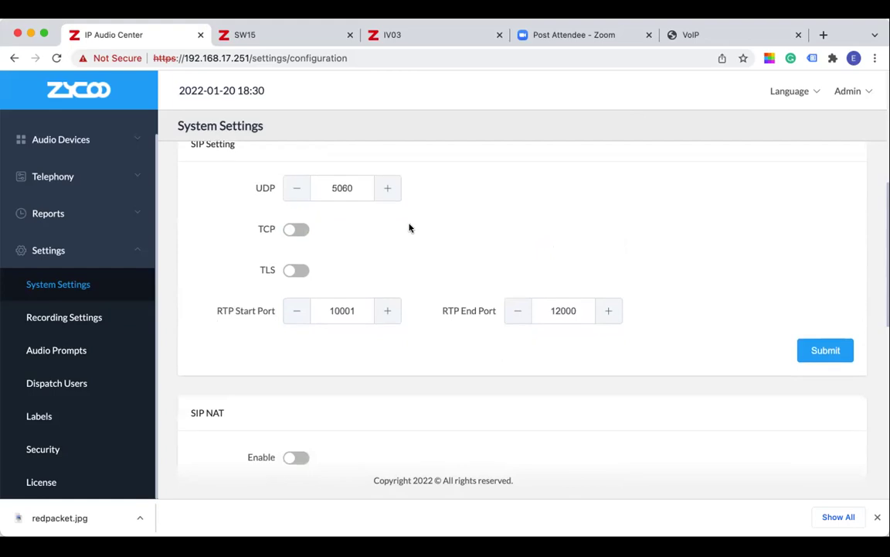
scroll(411, 227, up, 2)
scroll(466, 228, down, 1)
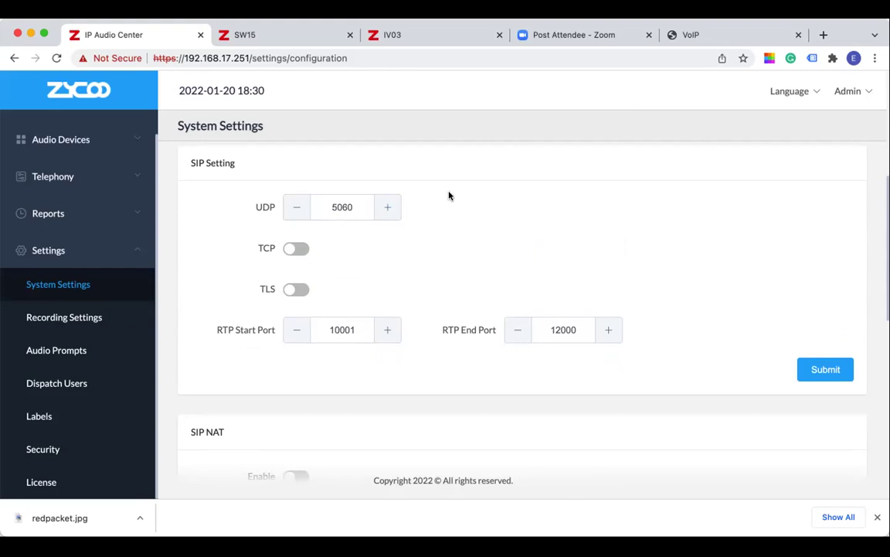
- Switch on SIP NAT to reveal Public IP, Domain/Host Name, Refresh Time 180 and Local Address
scroll(449, 196, down, 5)
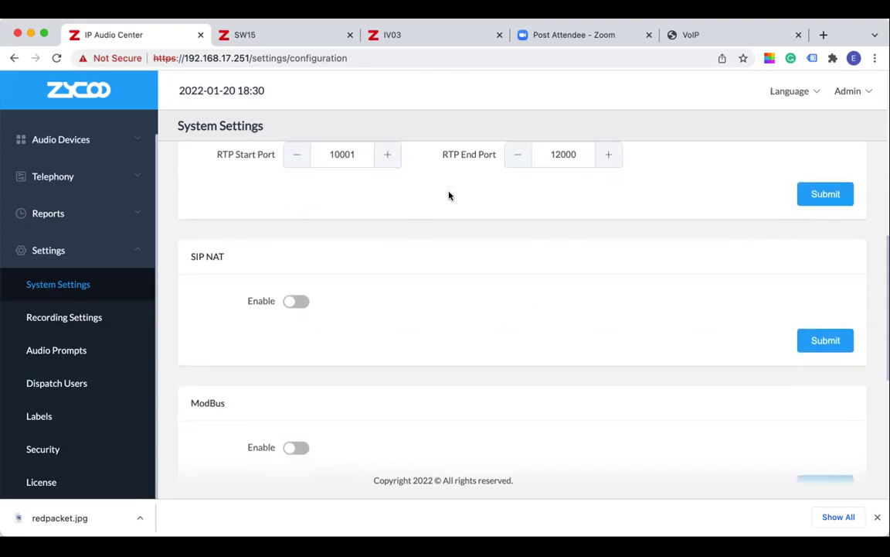
click(296, 255)
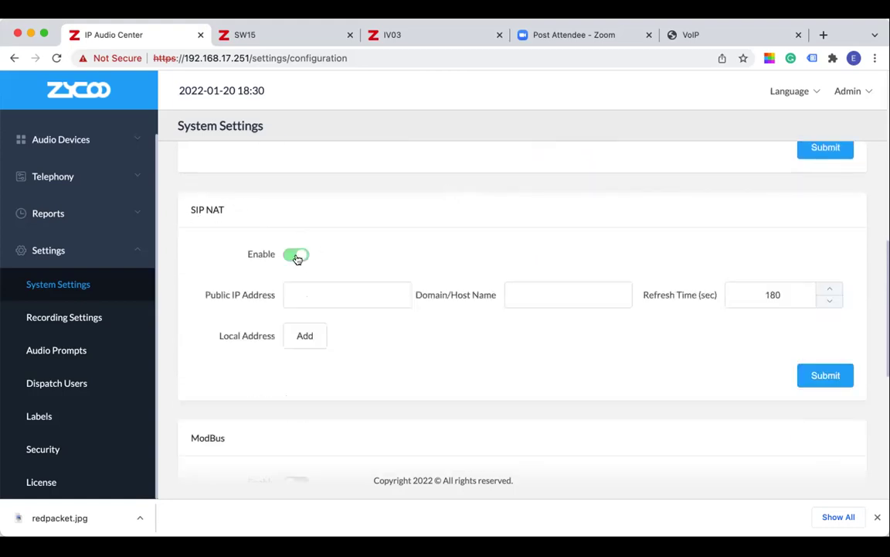
scroll(381, 251, down, 1)
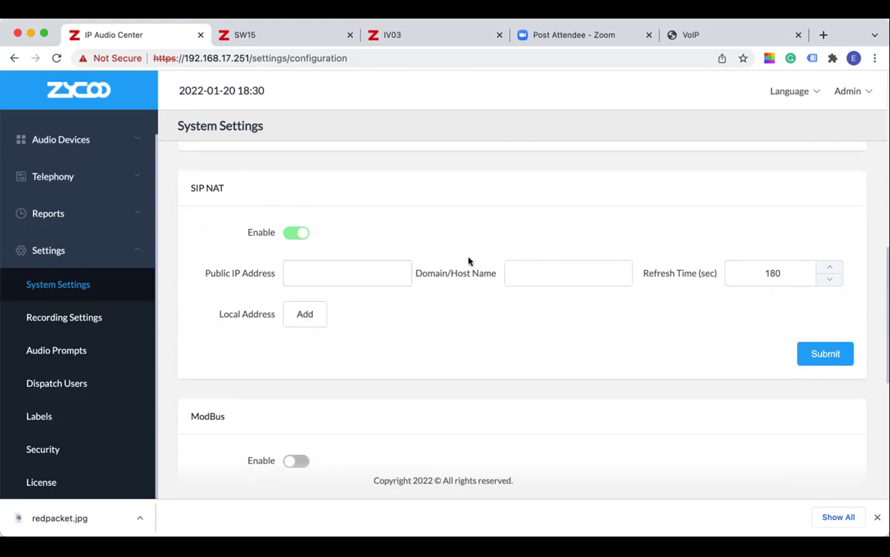
scroll(606, 281, down, 2)
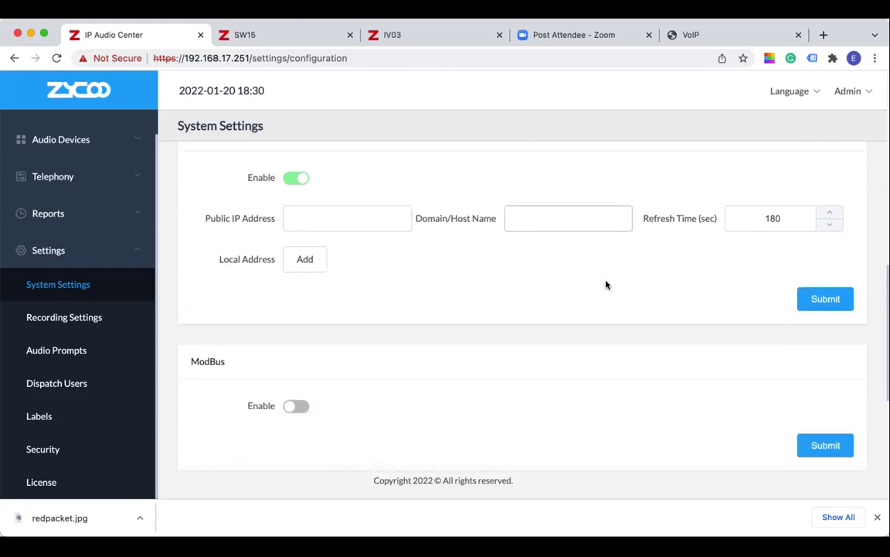
scroll(410, 259, up, 1)
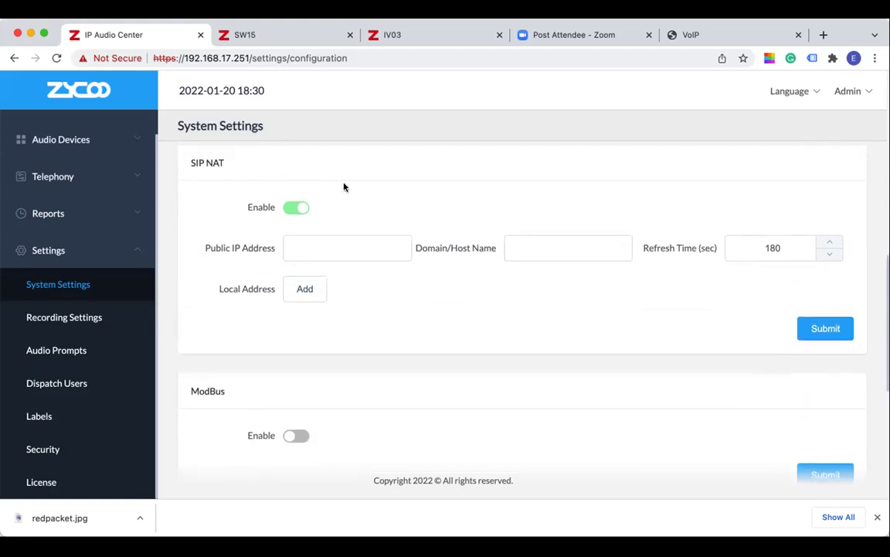
scroll(499, 263, down, 6)
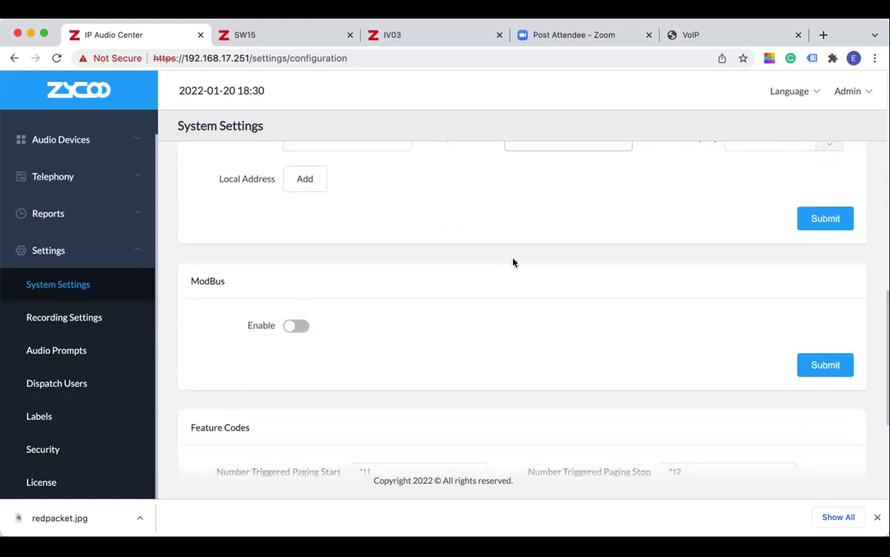
click(296, 252)
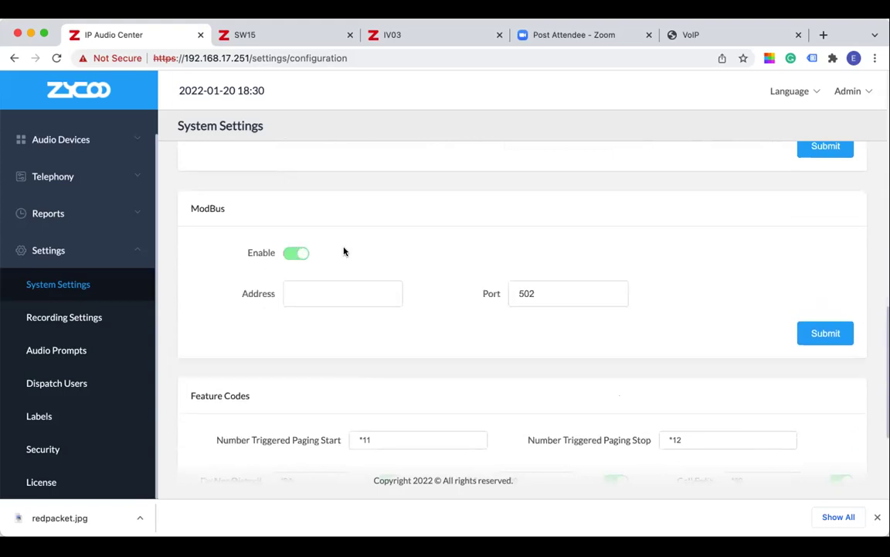
scroll(363, 246, down, 1)
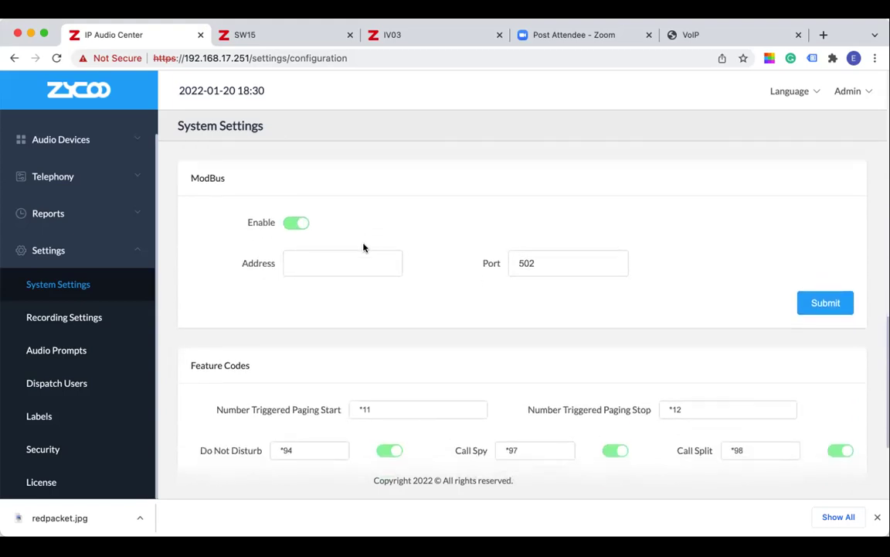
scroll(365, 247, up, 1)
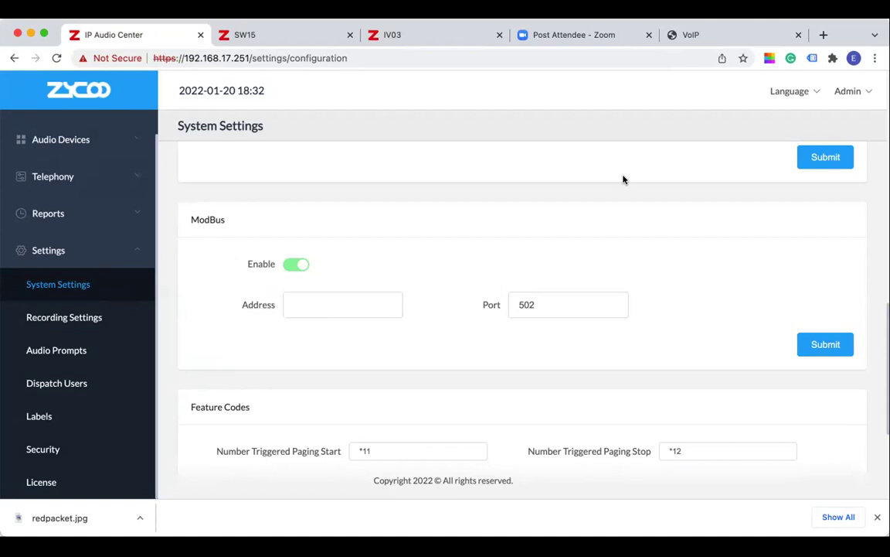
scroll(624, 179, down, 5)
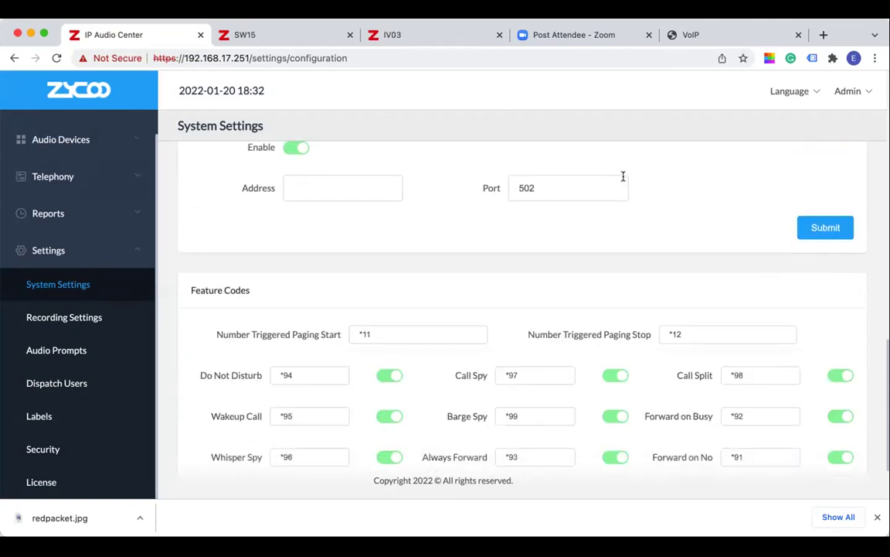
scroll(624, 179, up, 4)
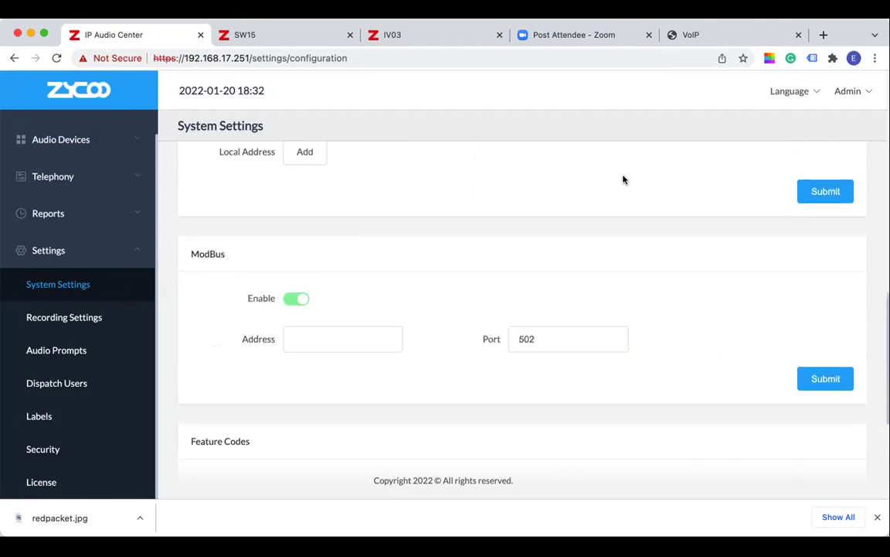
scroll(624, 179, down, 1)
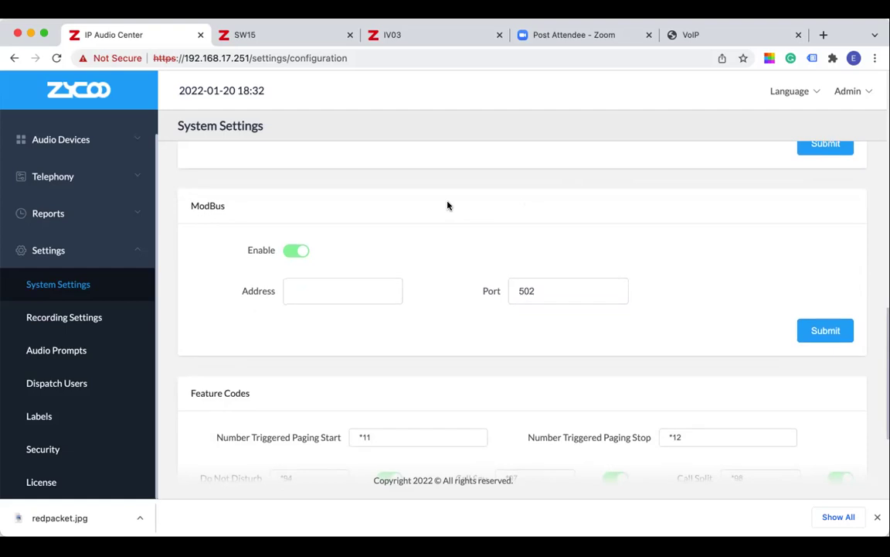
scroll(447, 204, down, 4)
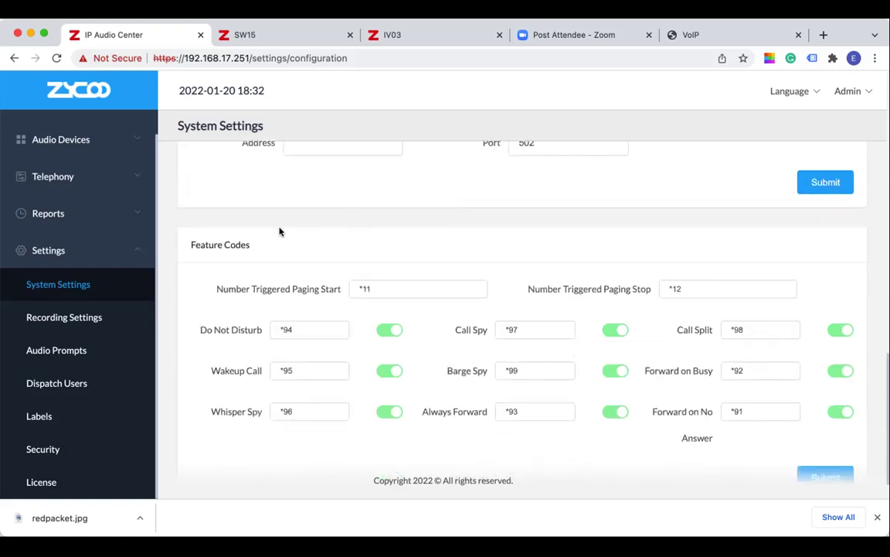
scroll(276, 231, down, 1)
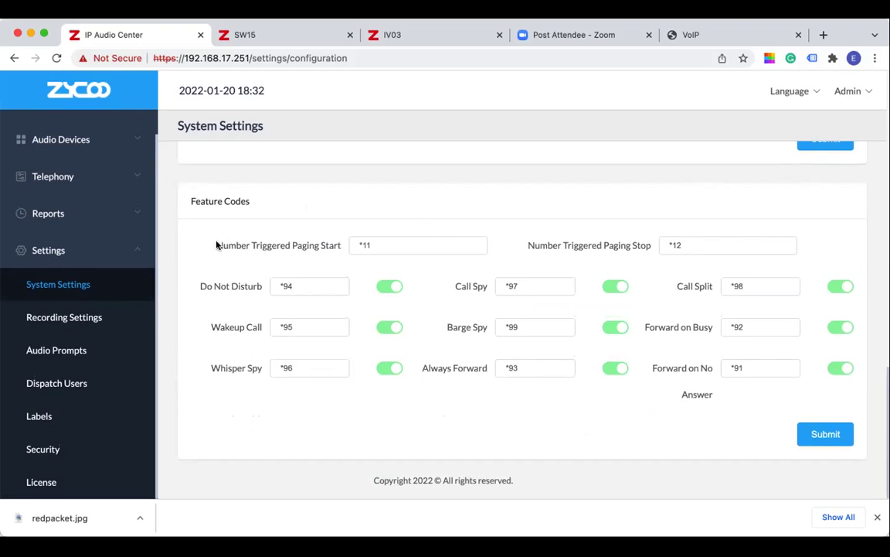
drag(217, 245, 331, 245)
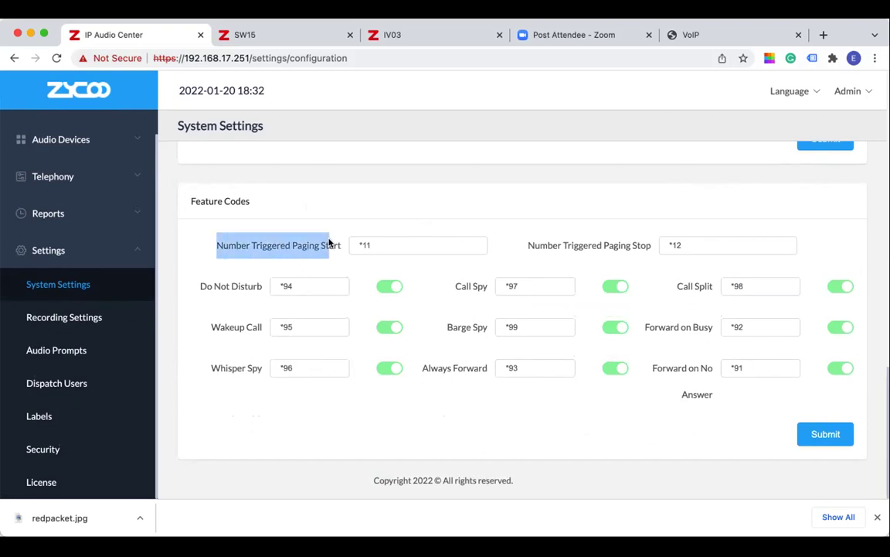
click(368, 244)
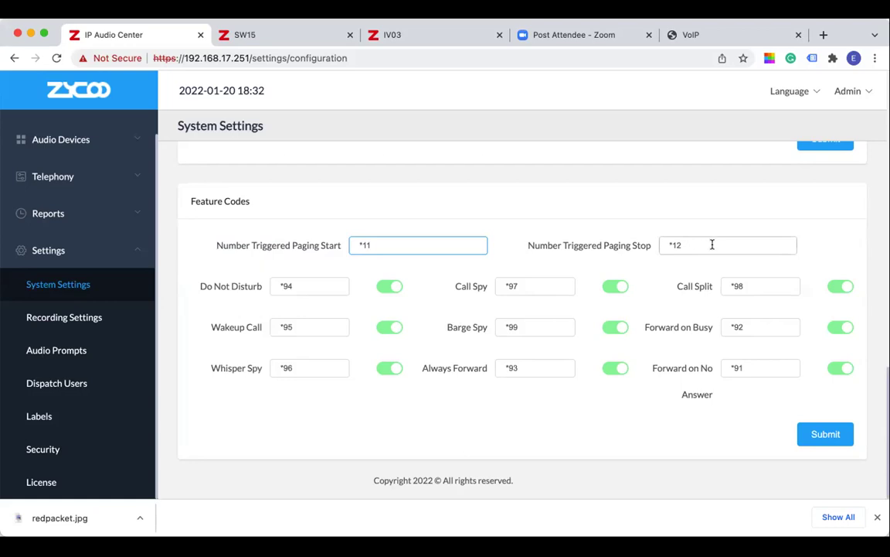
drag(696, 245, 536, 248)
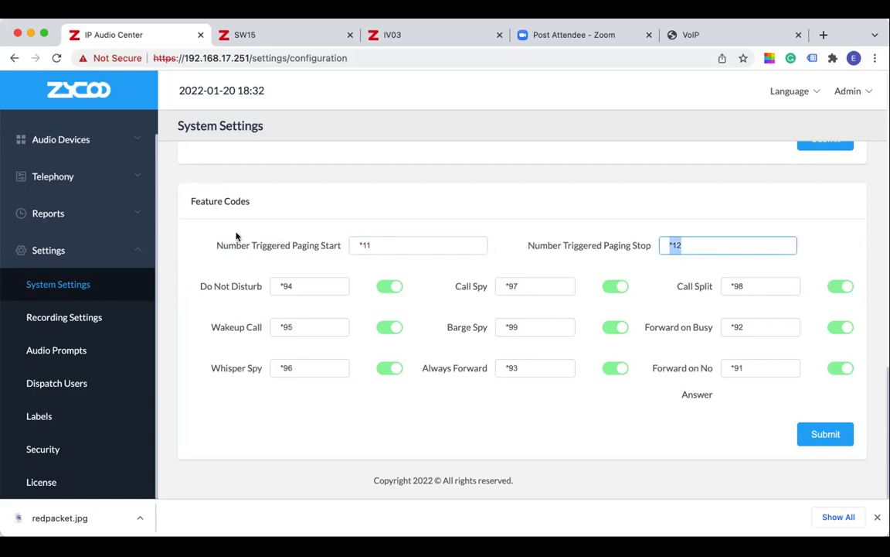
drag(217, 244, 339, 249)
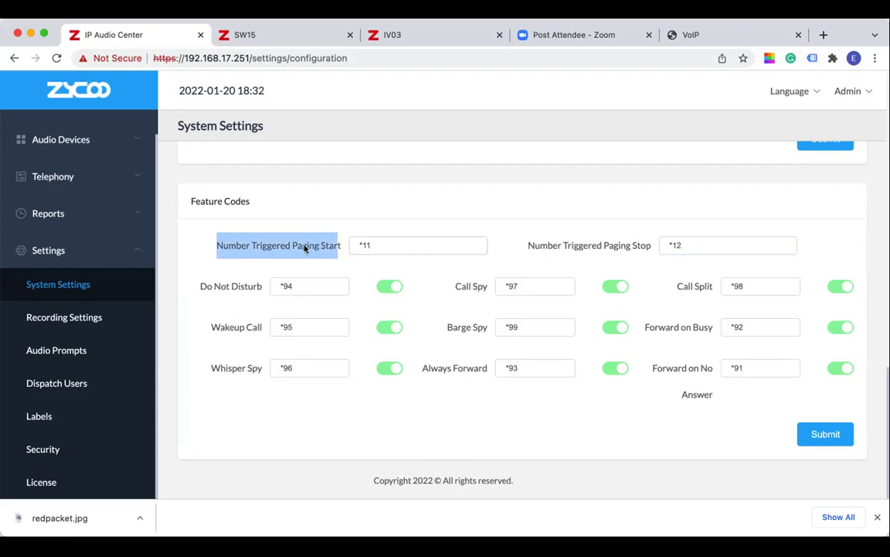
click(317, 247)
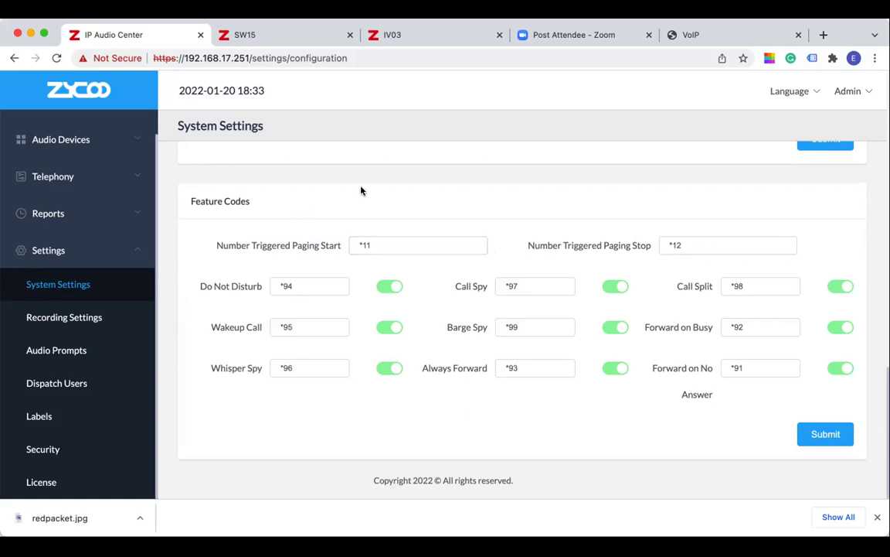
click(363, 241)
drag(210, 287, 256, 290)
click(236, 294)
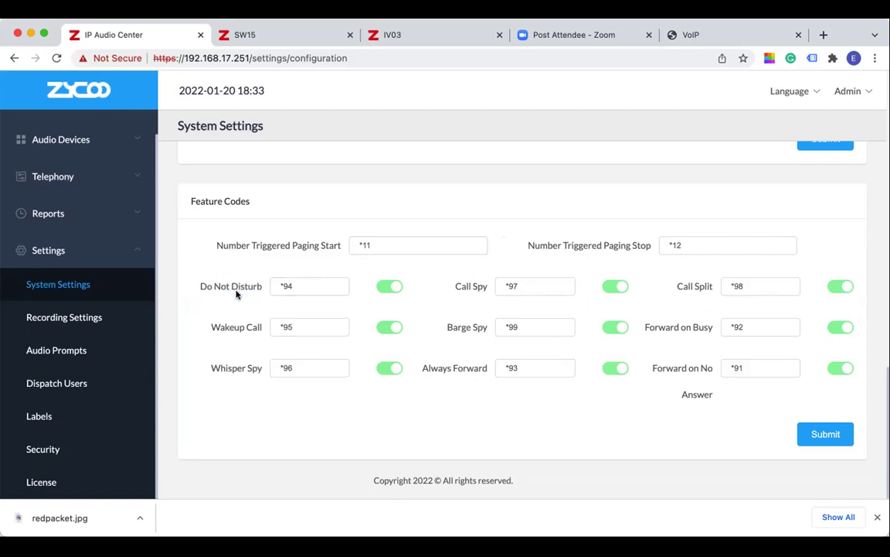
click(316, 288)
- Browse Recording Settings, Audio Prompts, Dispatch Users and Labels, ending on Security's intrusion protection
click(86, 317)
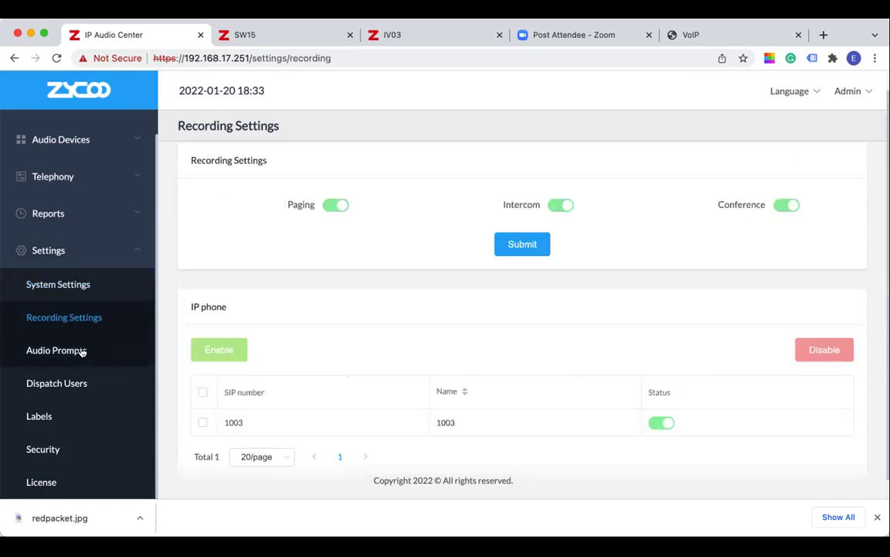
scroll(193, 349, down, 1)
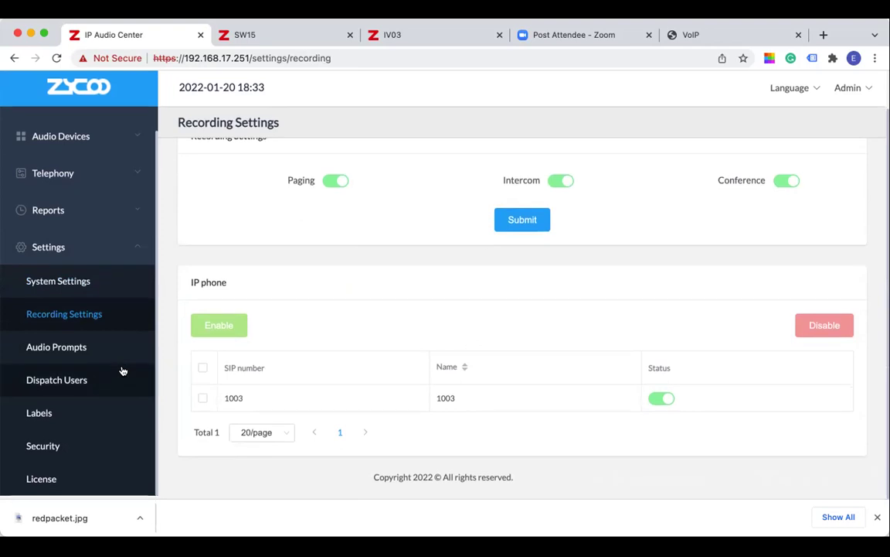
click(76, 352)
click(66, 387)
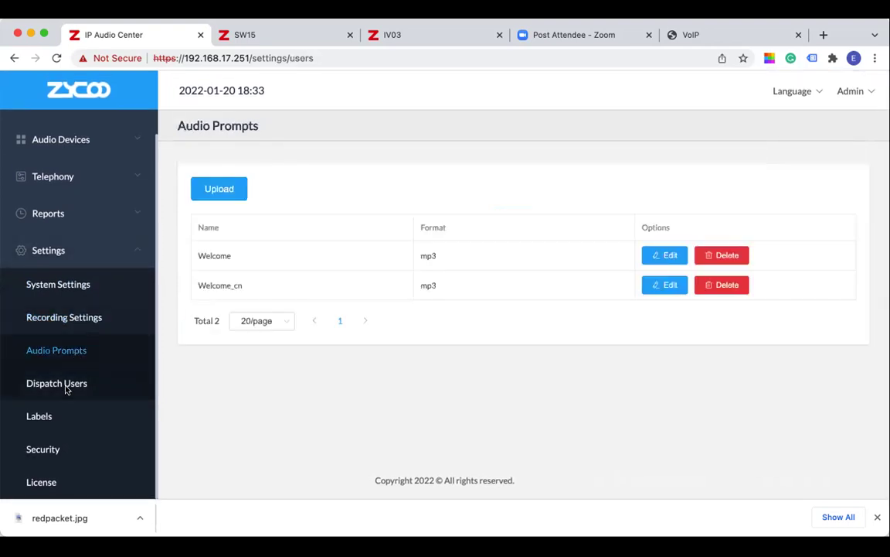
click(64, 421)
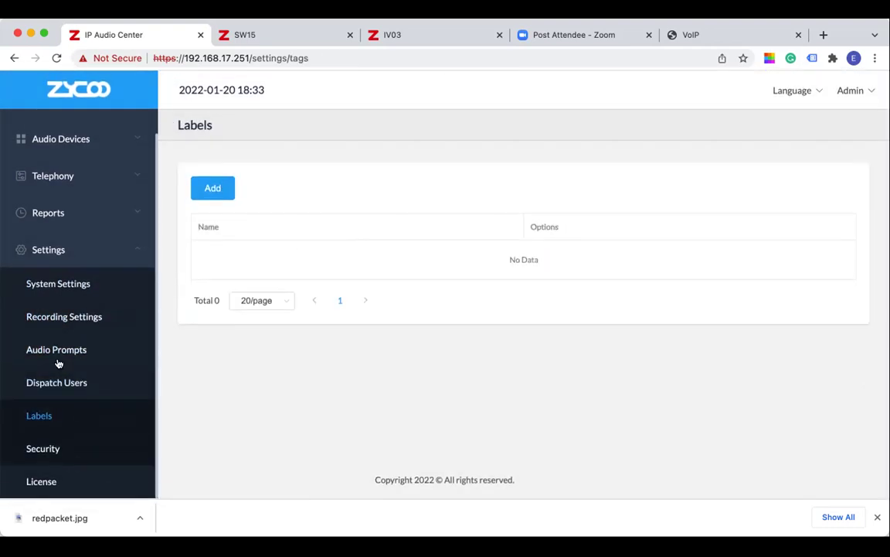
click(61, 456)
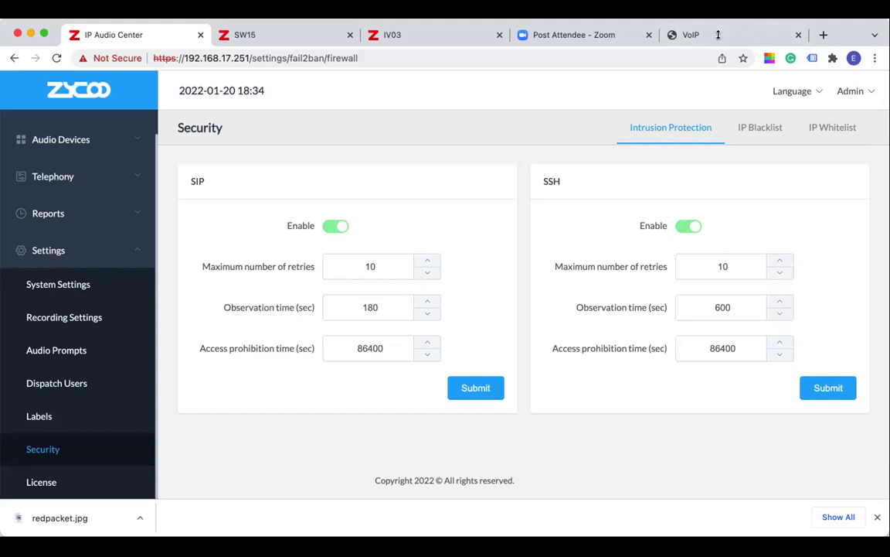
drag(719, 25, 717, 27)
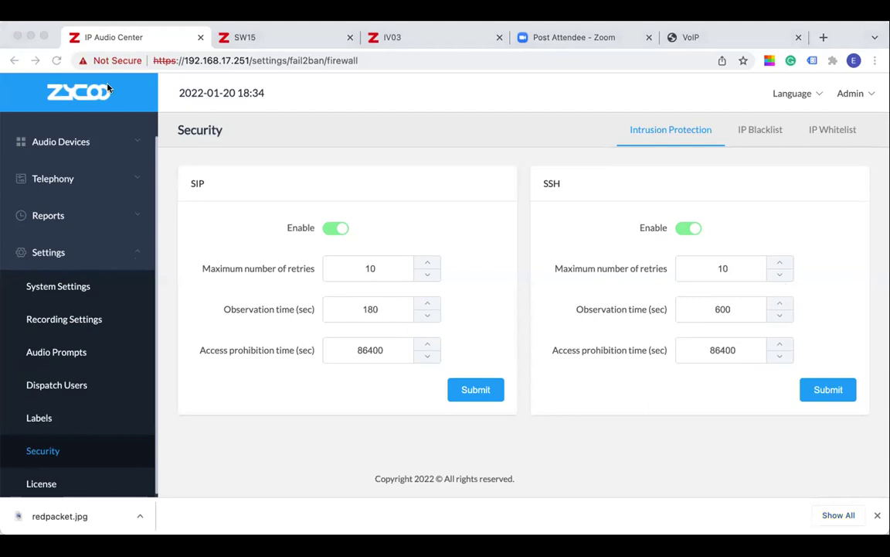
click(24, 72)
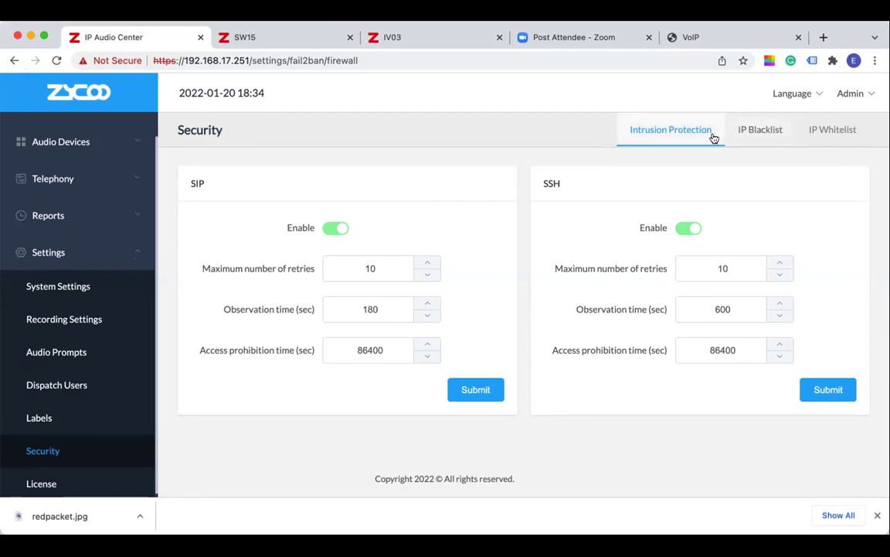
click(758, 134)
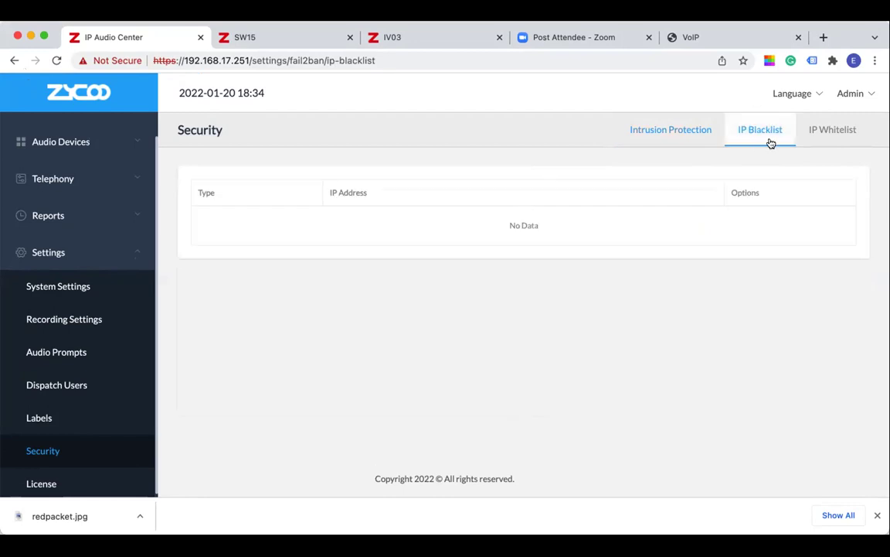
click(833, 133)
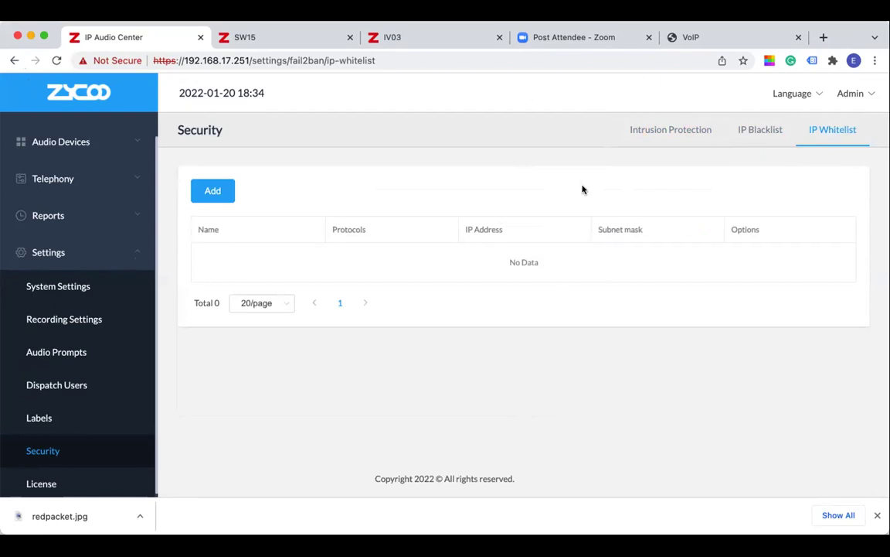
click(754, 133)
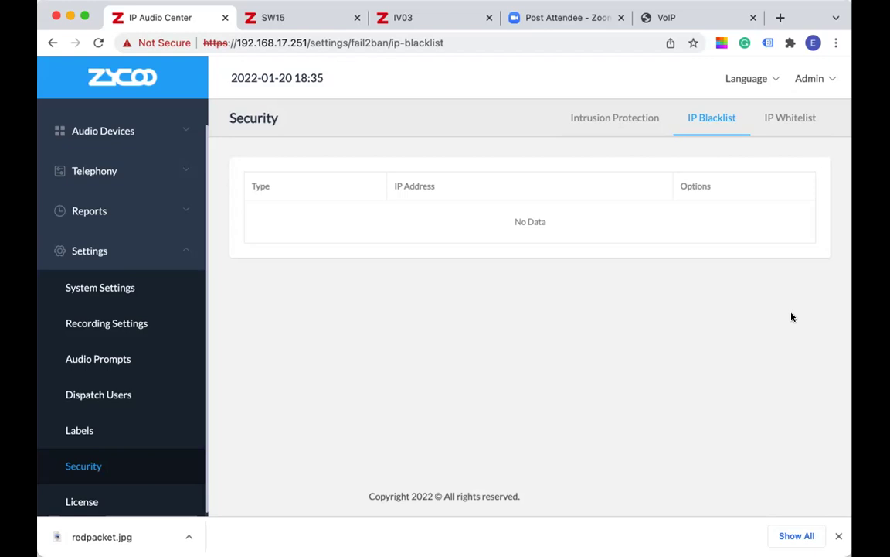
click(814, 116)
click(720, 119)
click(795, 128)
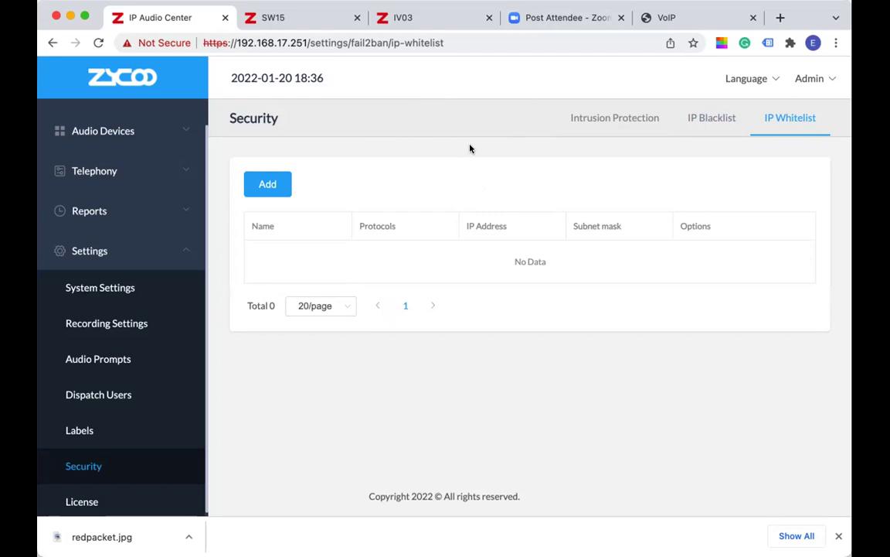
click(564, 126)
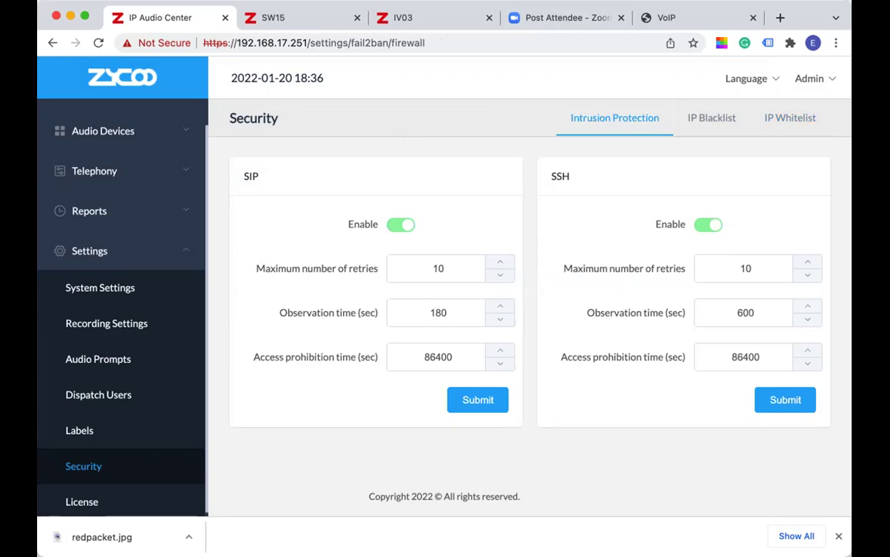
- Maximise the browser, look over the License page, then switch to the SW15 device's Account page
key(ctrl+alt+Return)
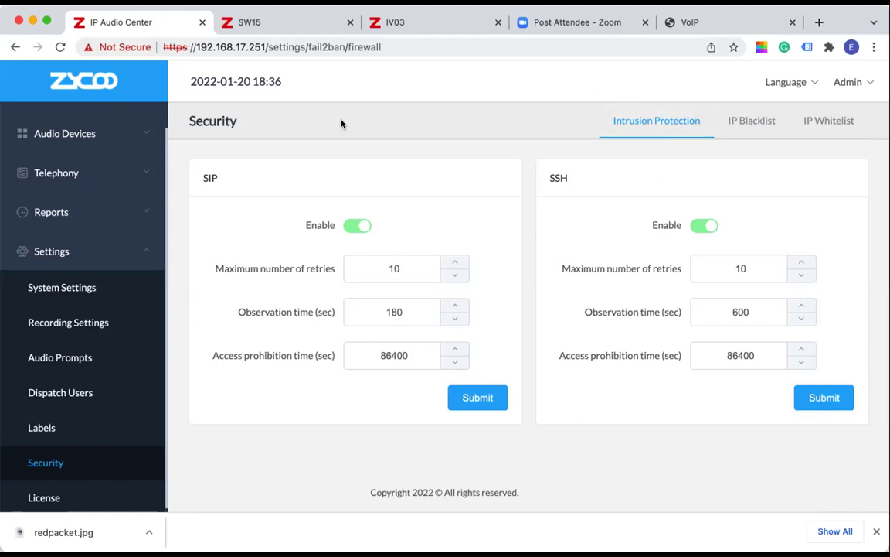
scroll(56, 391, down, 1)
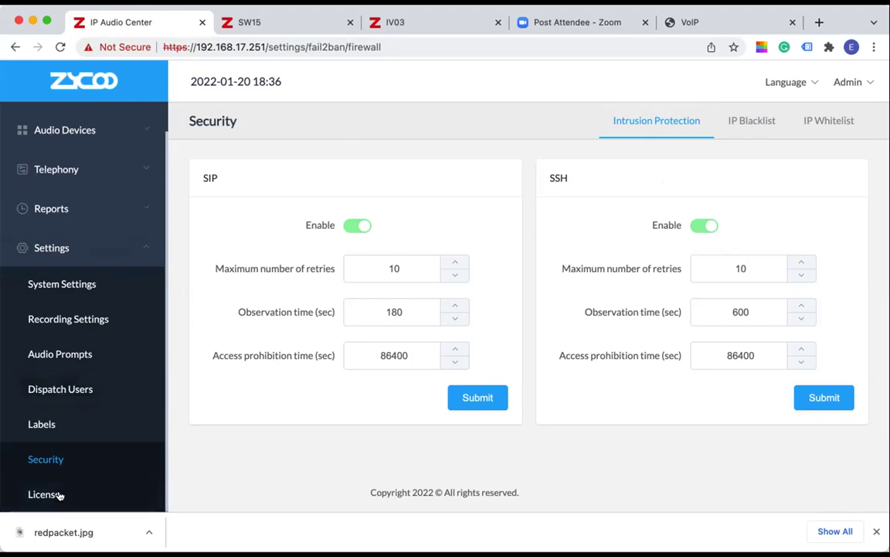
click(58, 496)
scroll(197, 405, down, 3)
scroll(197, 405, up, 3)
scroll(197, 405, down, 5)
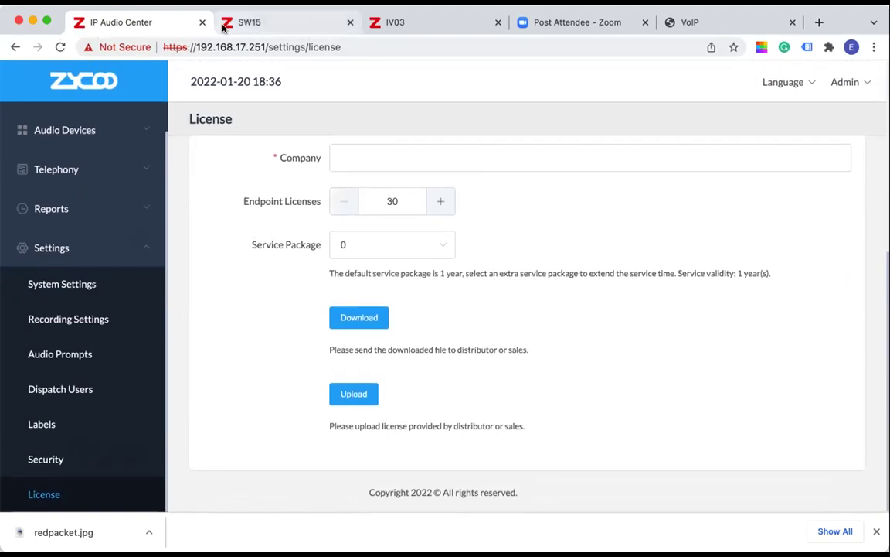
click(267, 28)
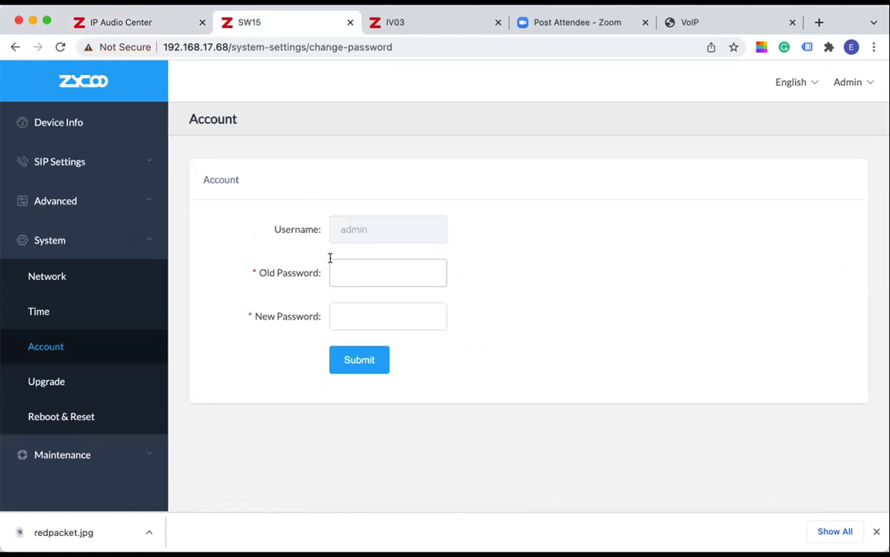
- Collapse the System menu and show SW15 Device Info with SIP status and software s1.2.3
click(139, 229)
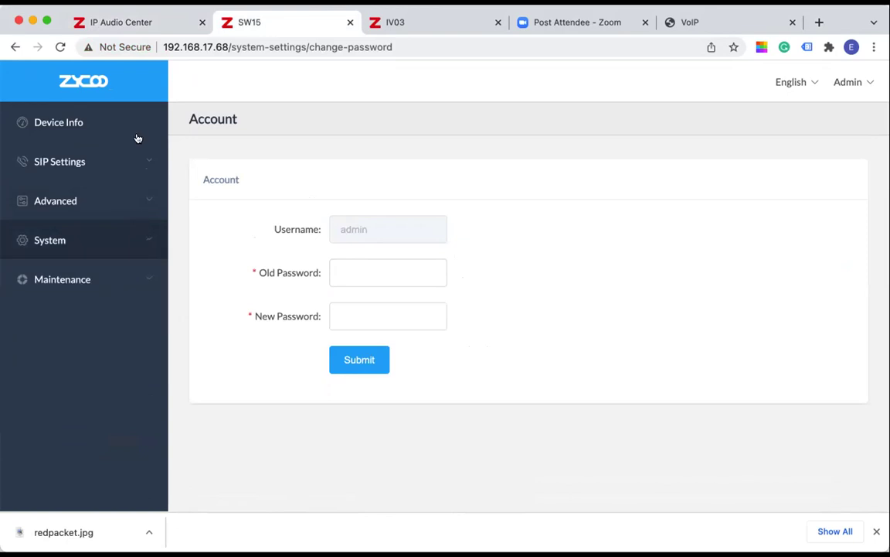
click(138, 133)
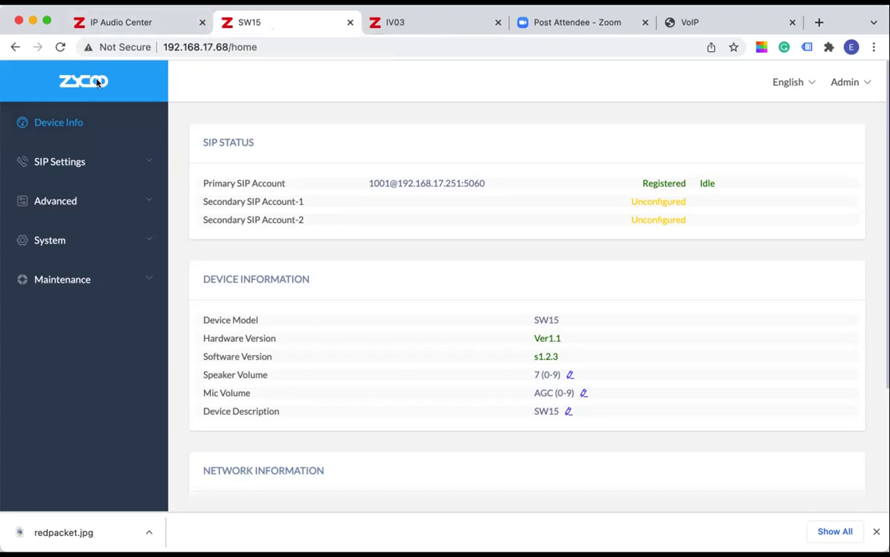
- Check the IV03 device info (software s1.2.4), then open SIP Settings' P2P Account page
click(429, 27)
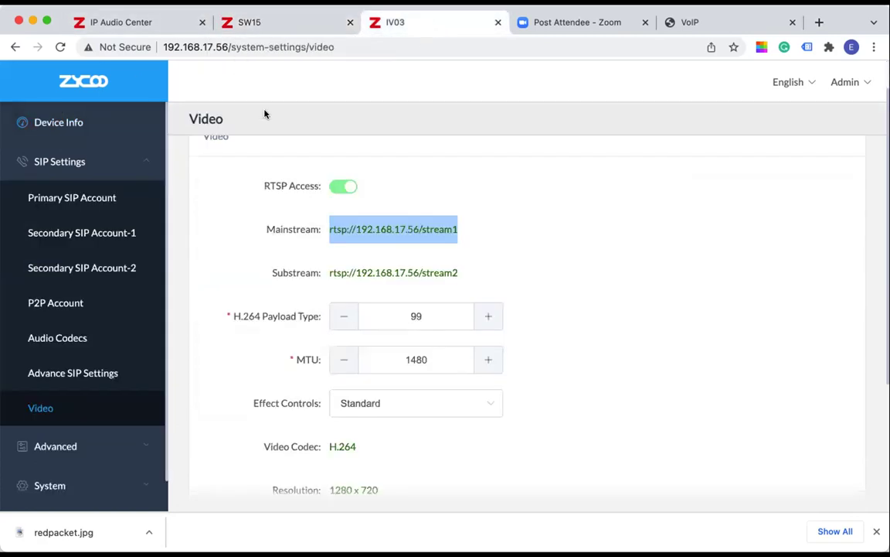
click(127, 168)
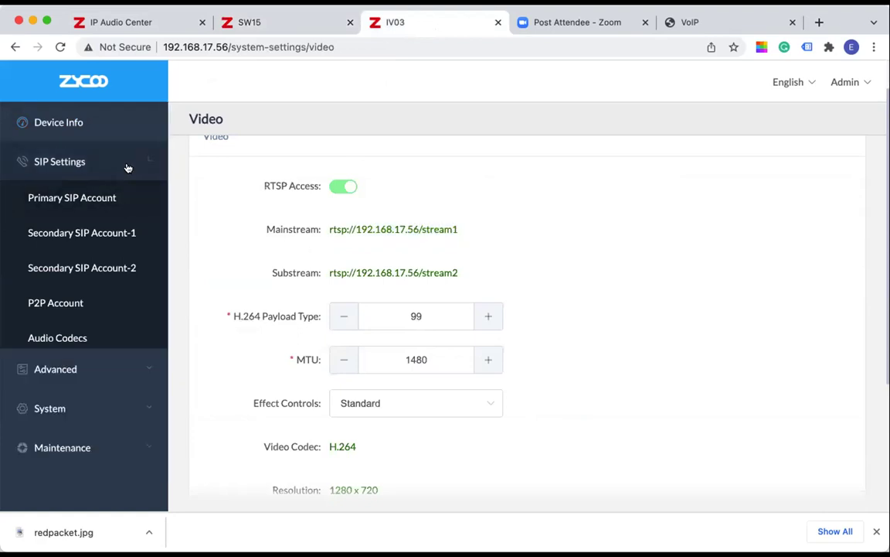
click(147, 118)
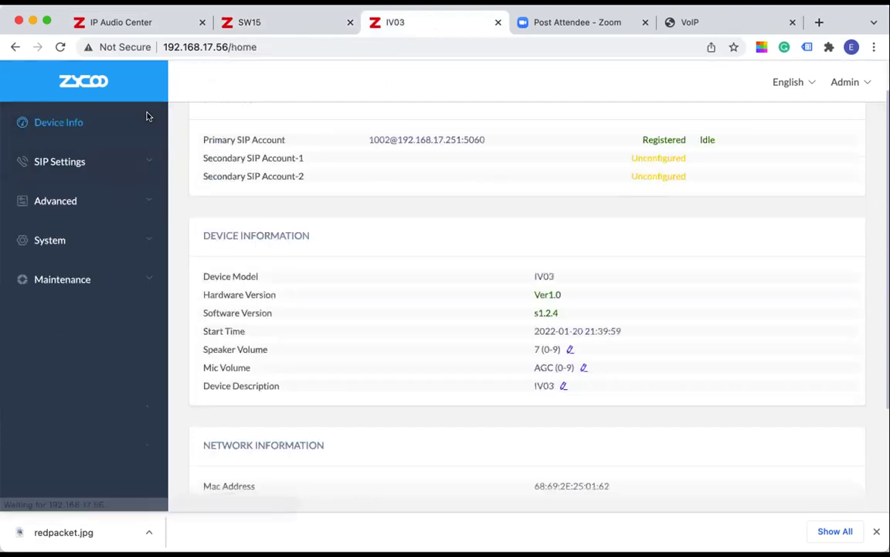
drag(569, 314, 534, 313)
click(537, 313)
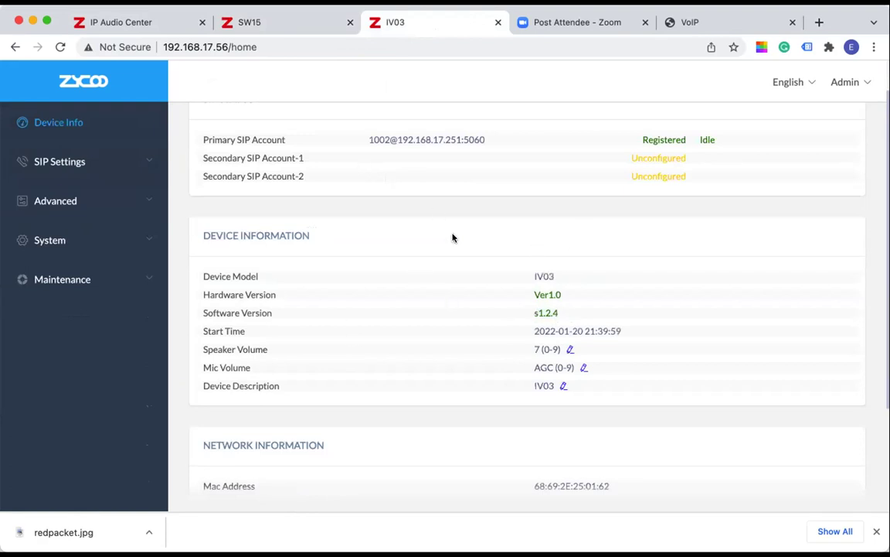
click(96, 139)
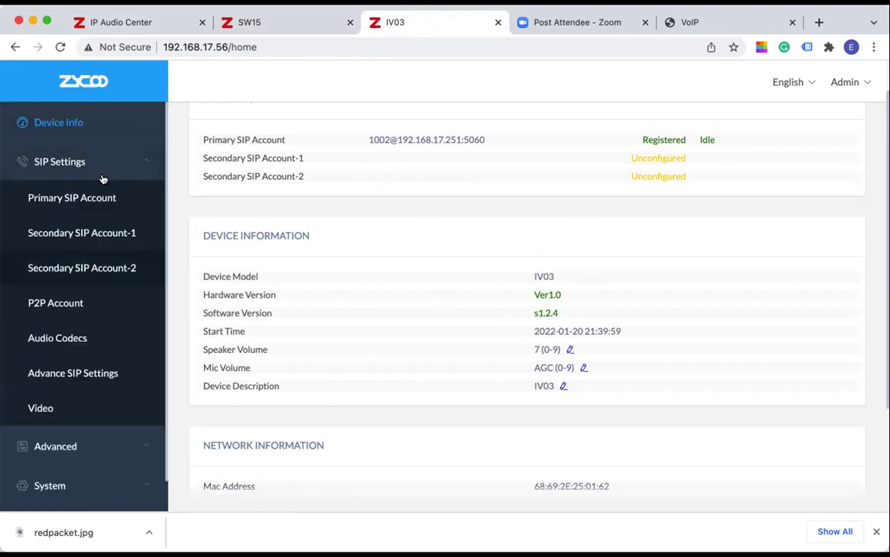
click(98, 306)
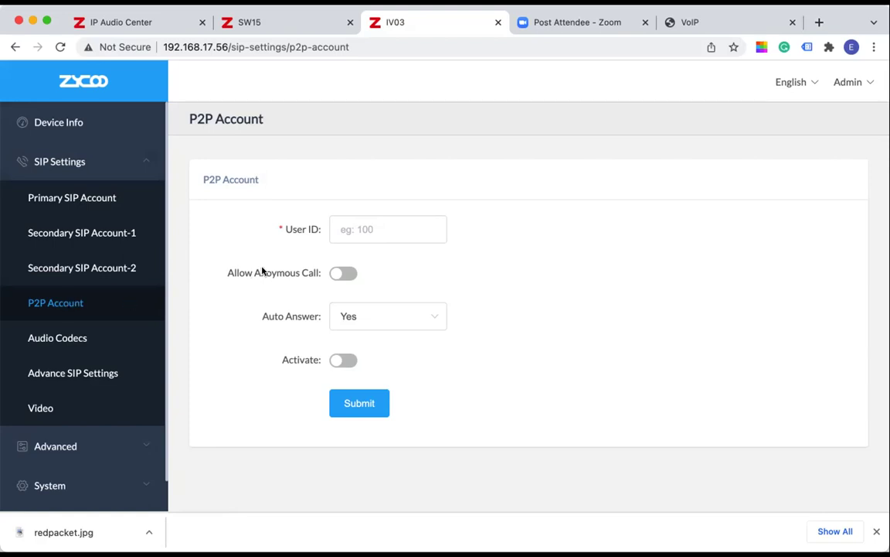
- Switch on P2P account activation, leaving the User ID blank
click(357, 227)
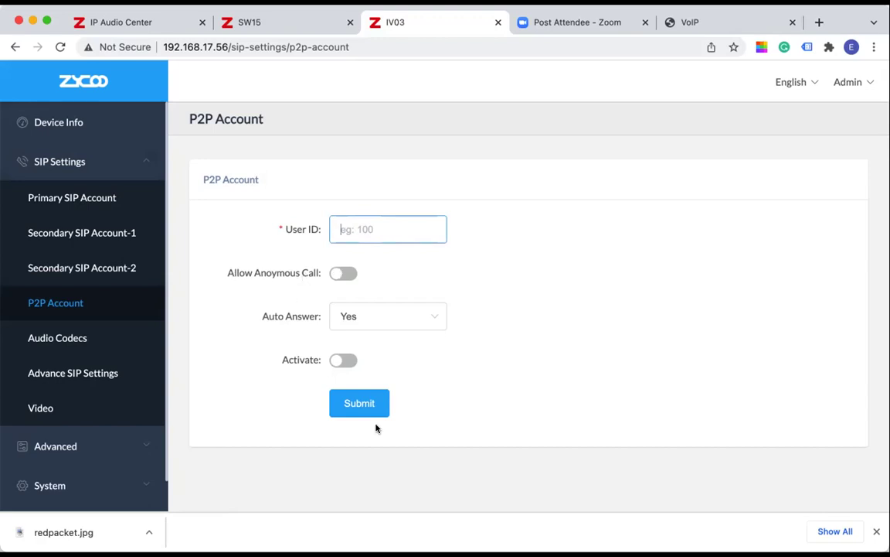
click(348, 361)
click(383, 230)
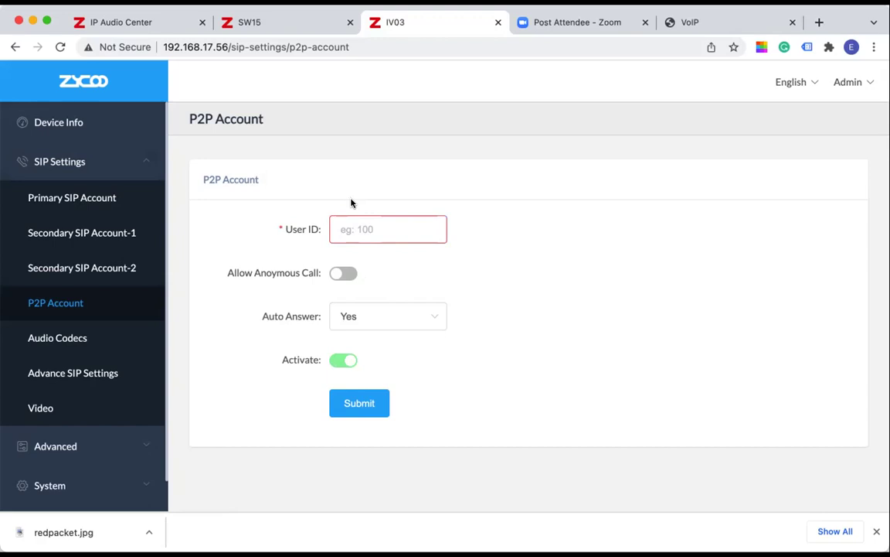
- Toggle Allow Anonymous Call on and back off, and keep Auto Answer at Yes
click(339, 273)
drag(223, 272, 329, 280)
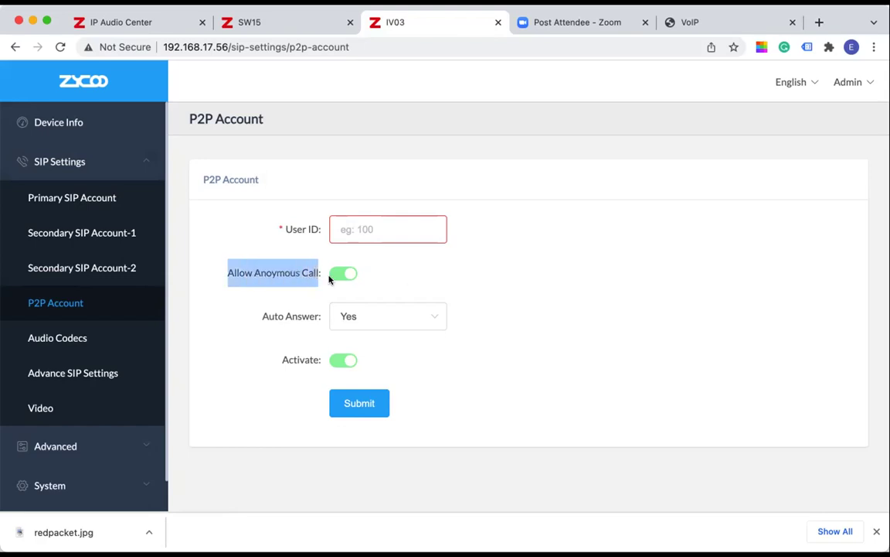
click(410, 278)
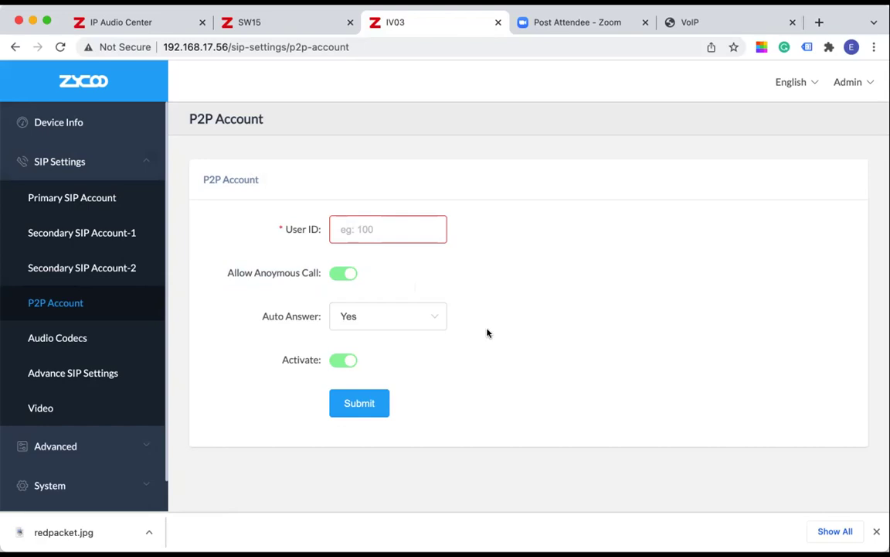
click(344, 275)
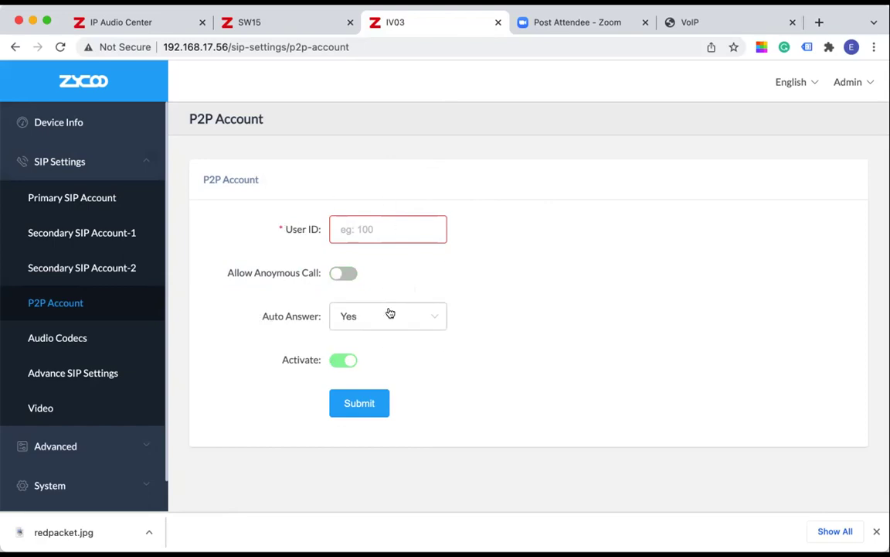
click(390, 313)
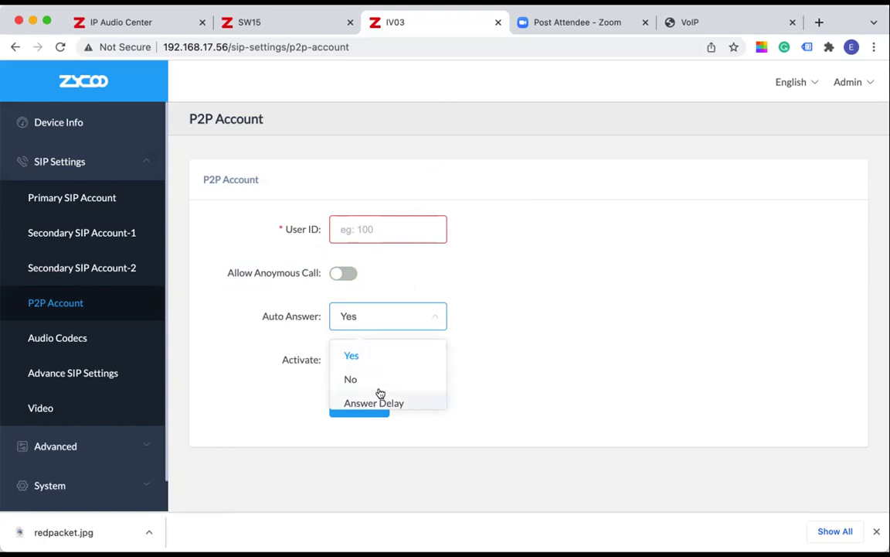
click(498, 378)
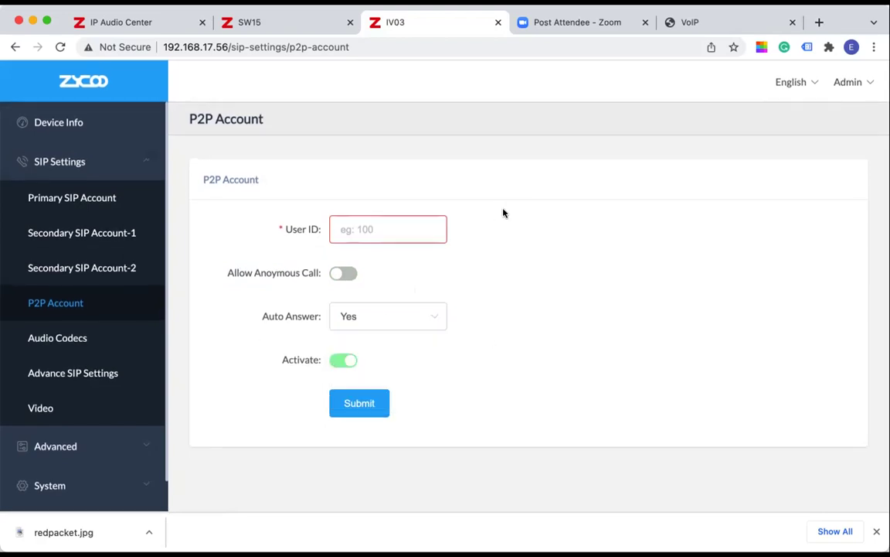
scroll(104, 394, down, 1)
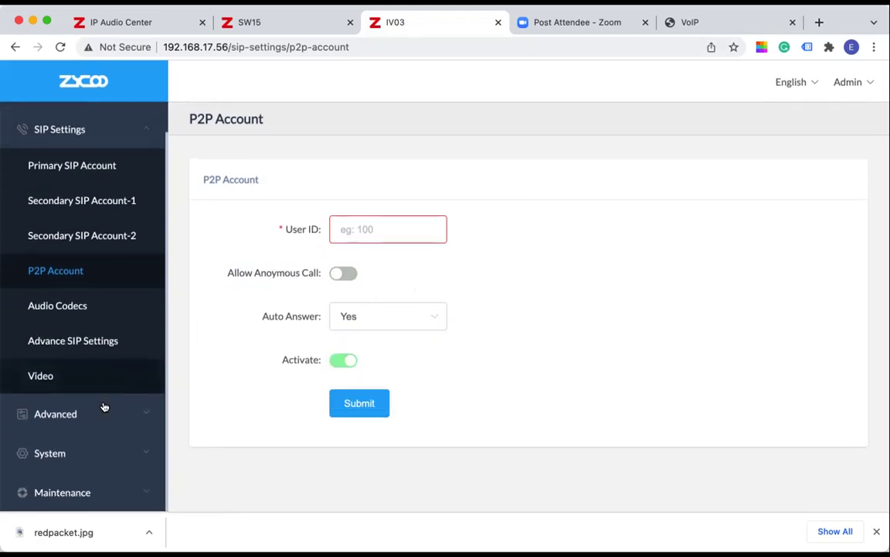
- Enable multicast under Advanced > Multicast to reveal the priority table
click(112, 413)
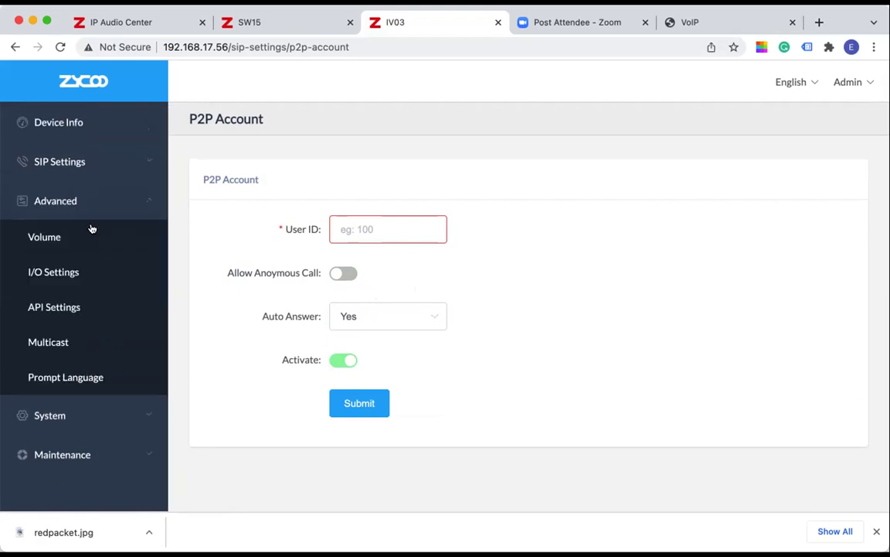
click(59, 342)
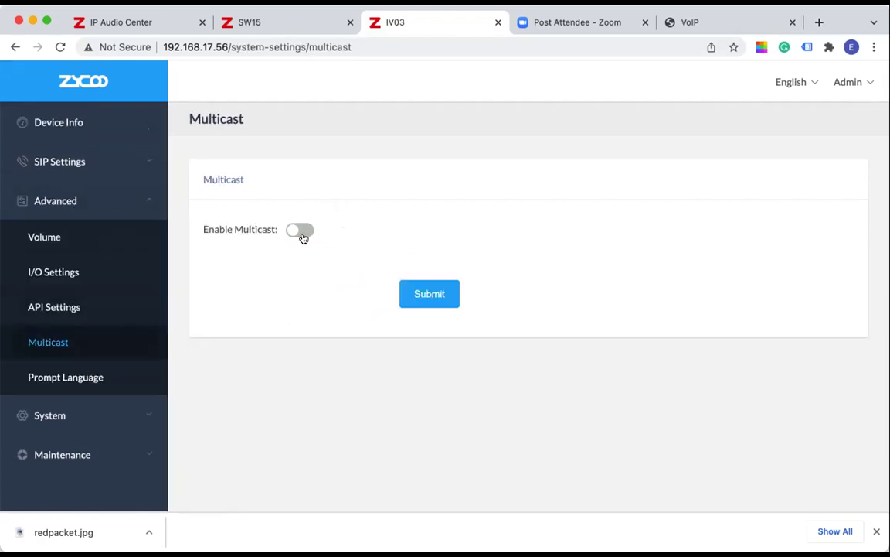
click(302, 232)
scroll(477, 229, down, 5)
scroll(478, 229, up, 2)
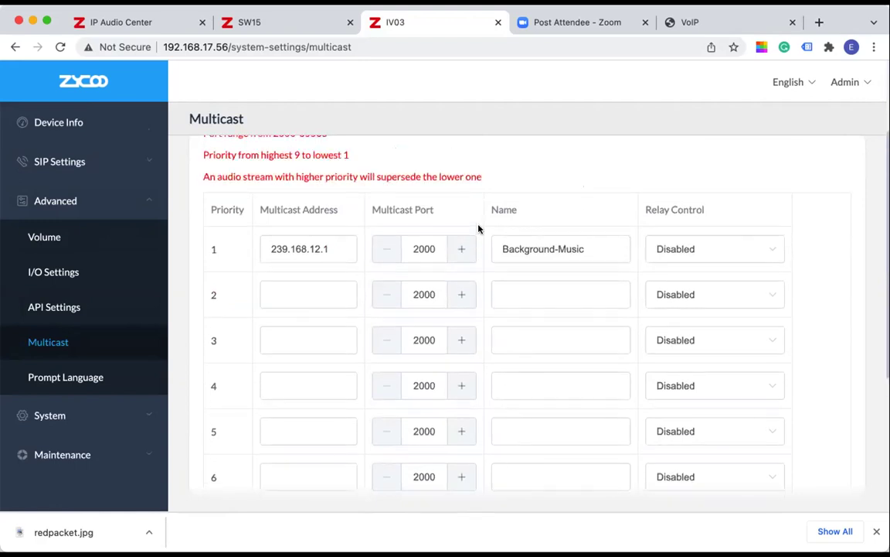
scroll(478, 229, up, 2)
scroll(479, 229, down, 1)
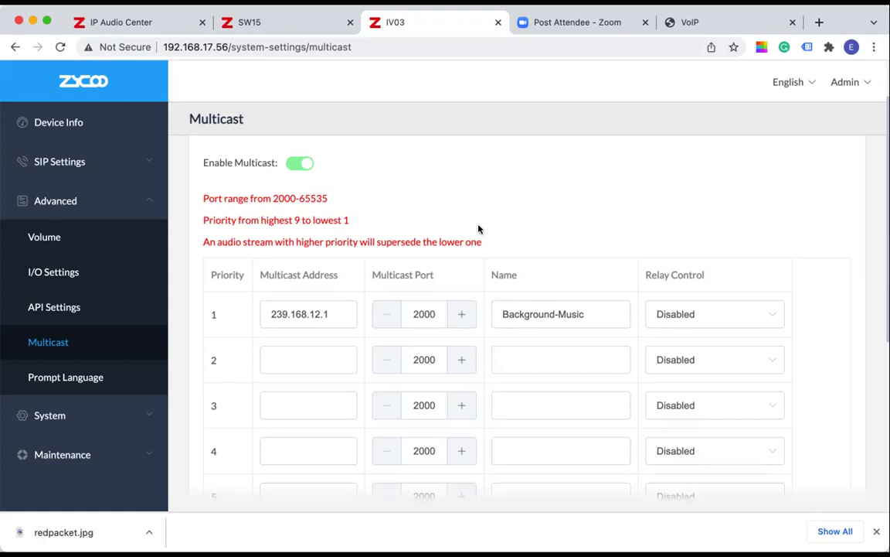
- Inspect the priority 1 Background-Music address 239.168.12.1, port 2000
scroll(565, 224, down, 1)
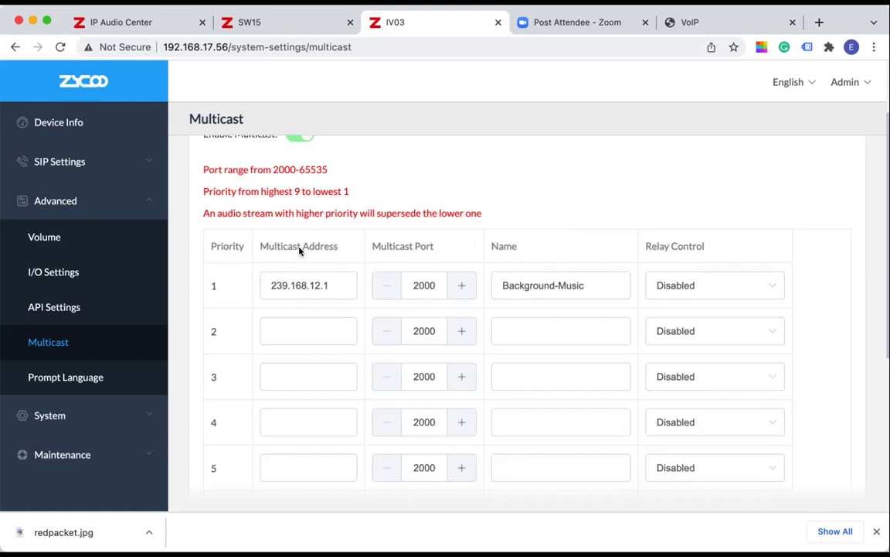
click(295, 286)
click(301, 285)
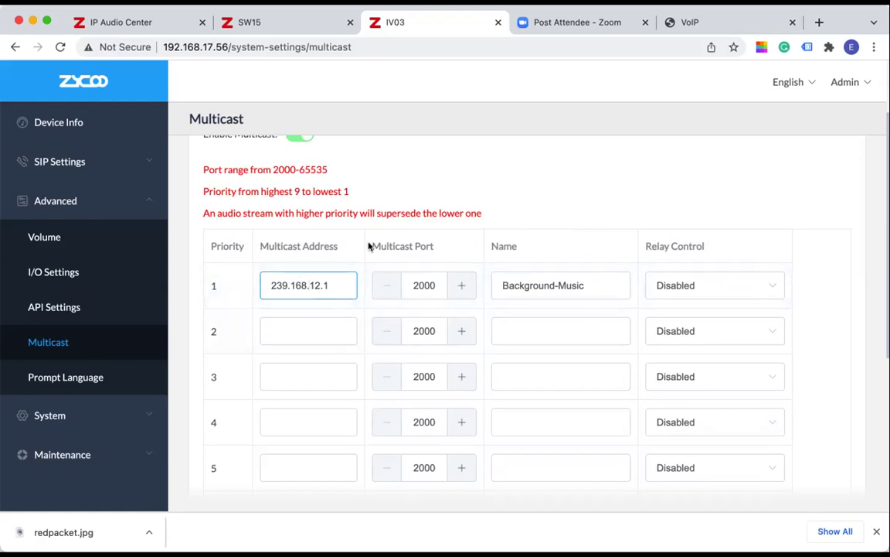
scroll(364, 245, down, 2)
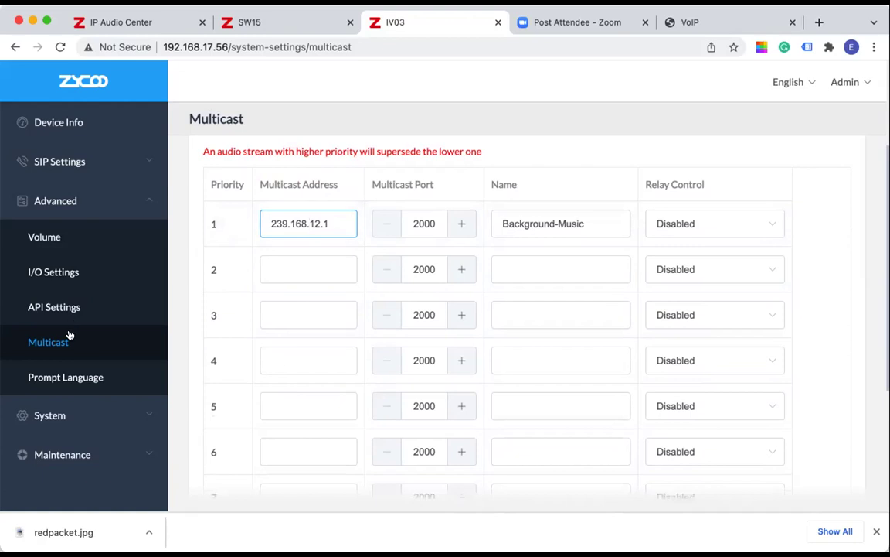
- Review Audio Codecs (G.722, G.711 Ulaw/Alaw on, Opus off), then open Advance SIP Settings
click(125, 201)
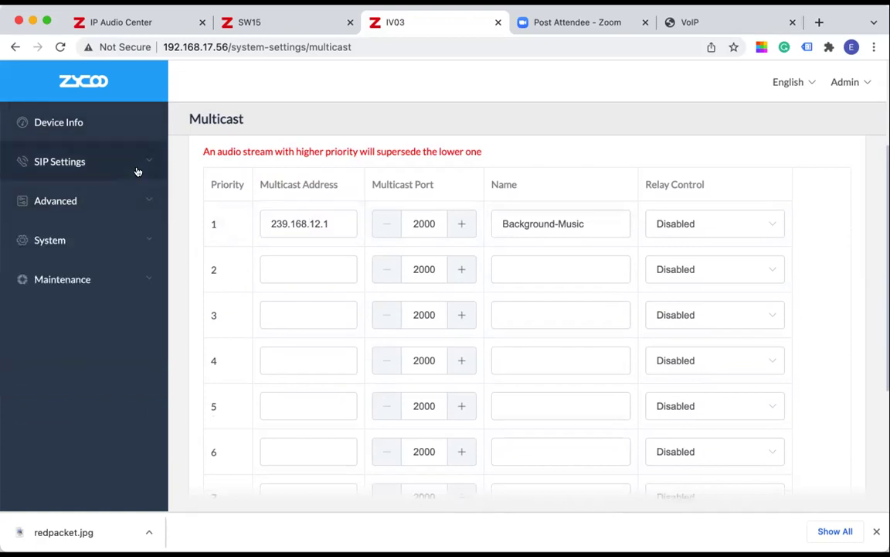
click(136, 171)
scroll(100, 348, down, 1)
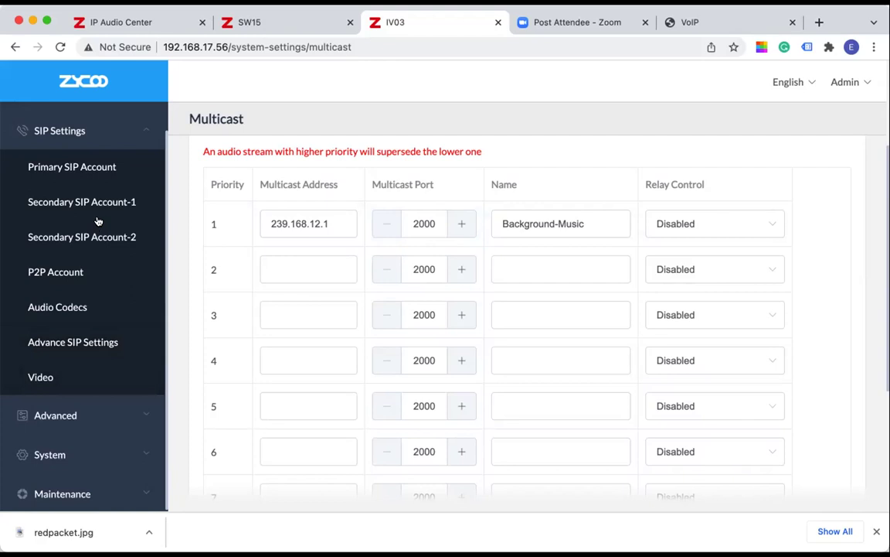
click(91, 307)
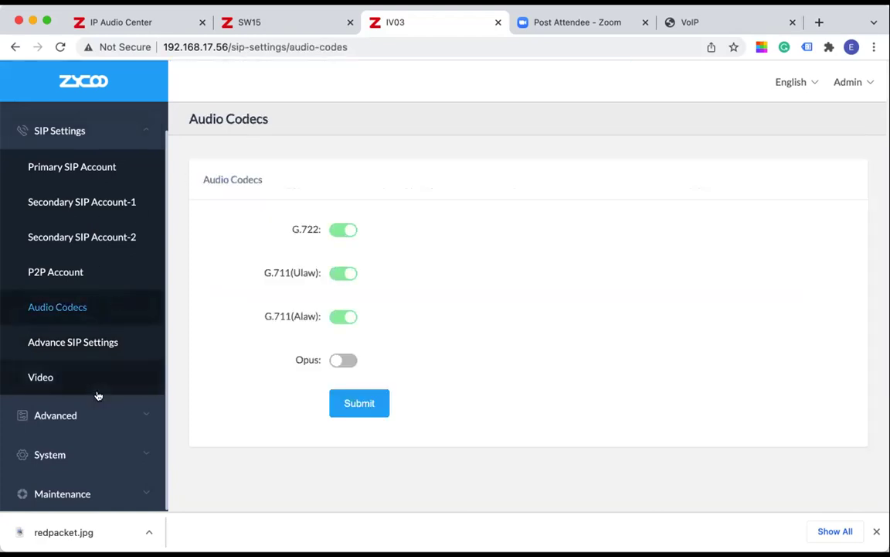
scroll(99, 317, down, 1)
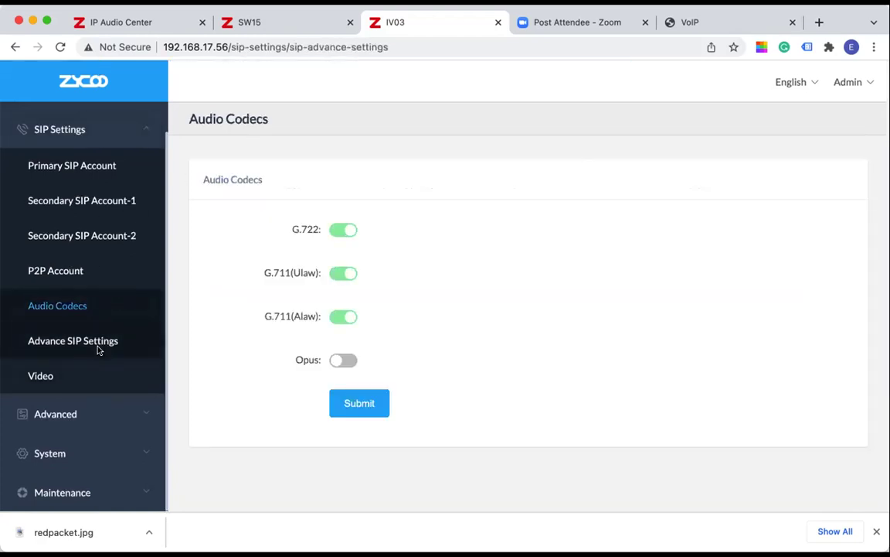
click(98, 347)
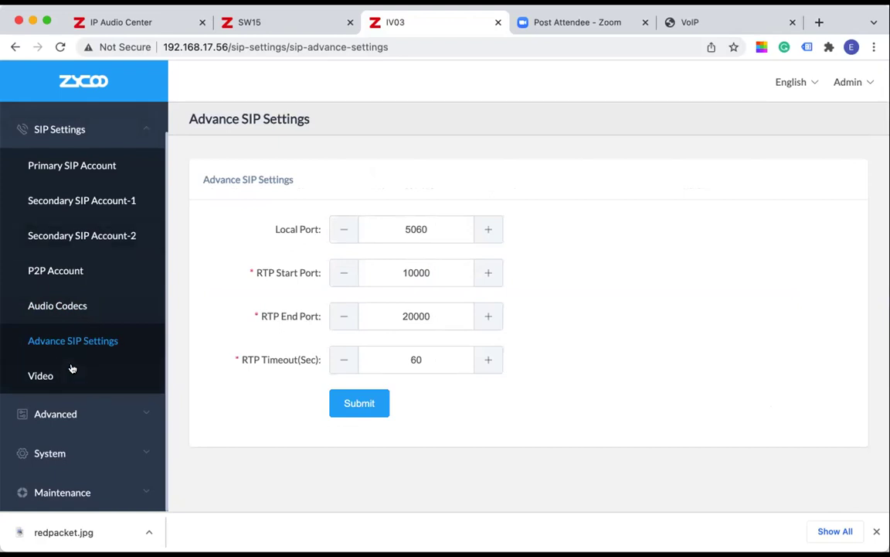
- Look over the Video page (RTSP on, H.264 1280 x 720, 25fps, 1536Kbps), then expand Advanced
click(61, 377)
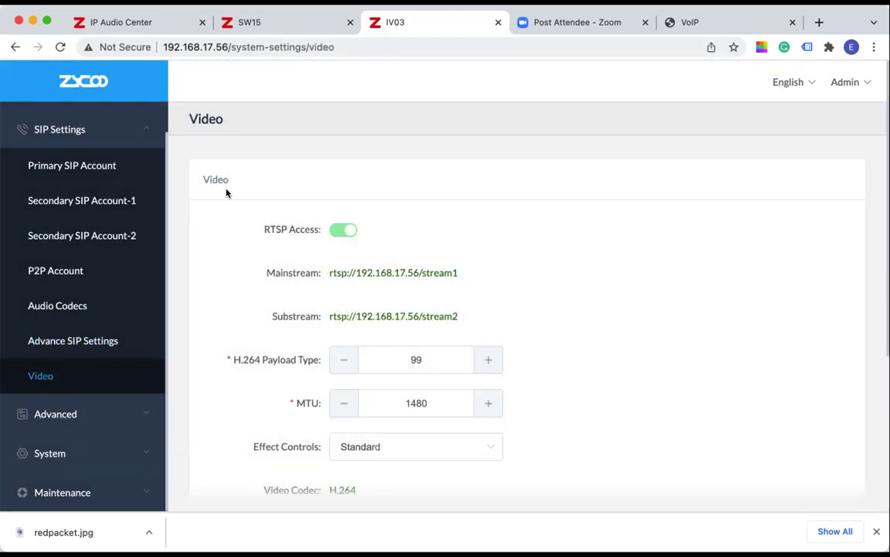
scroll(233, 438, down, 2)
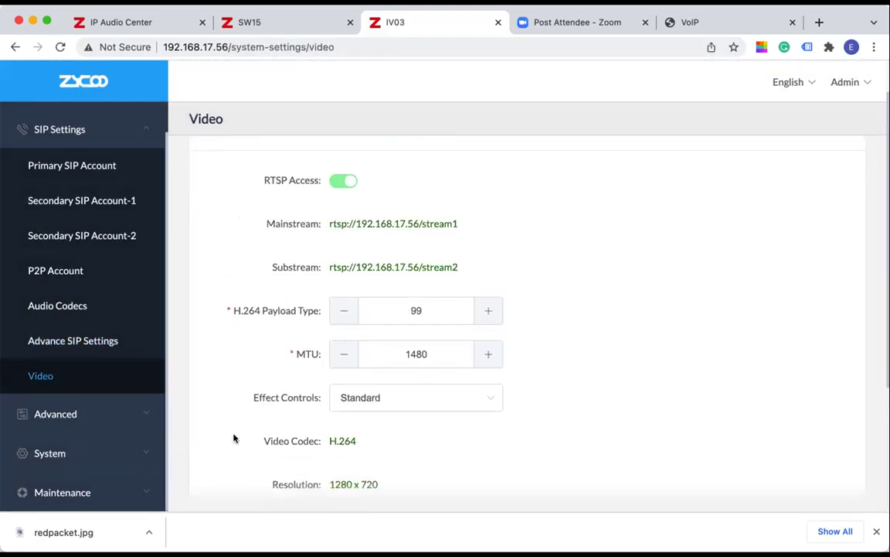
scroll(233, 438, up, 1)
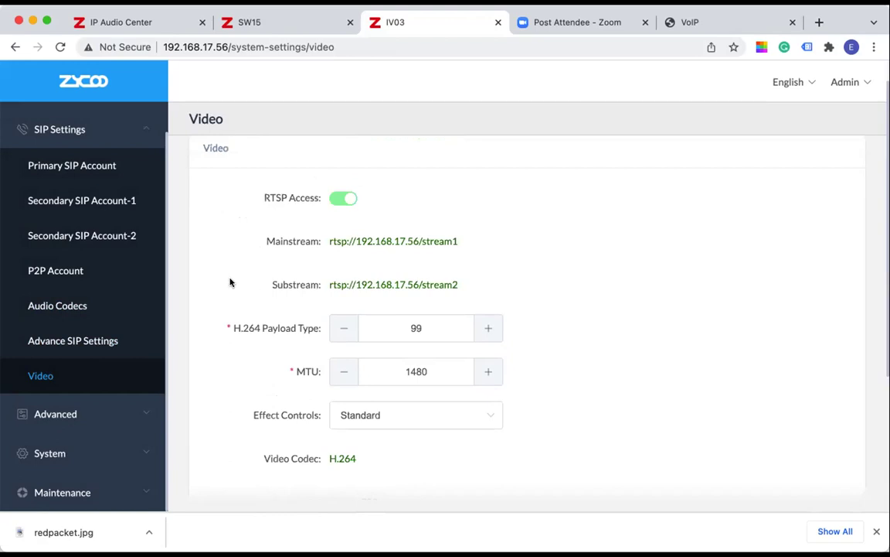
scroll(255, 229, down, 2)
scroll(255, 229, up, 3)
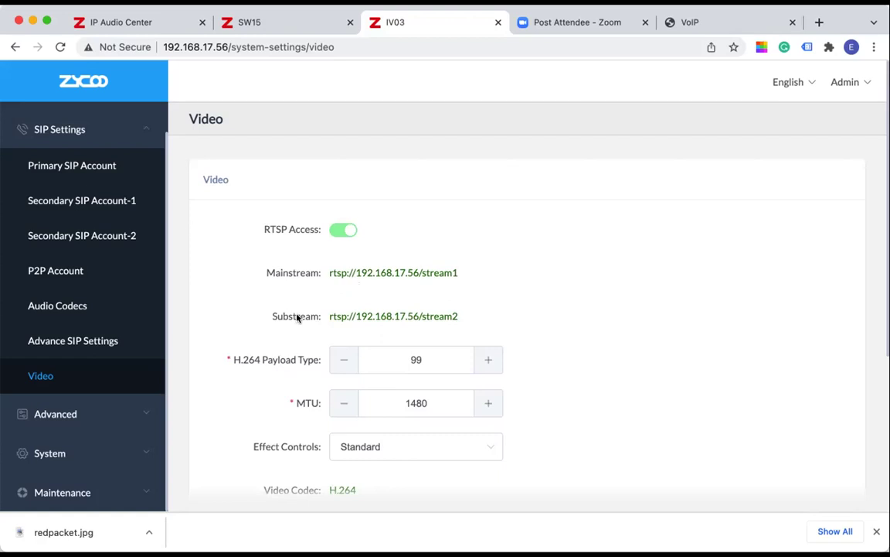
scroll(297, 318, down, 2)
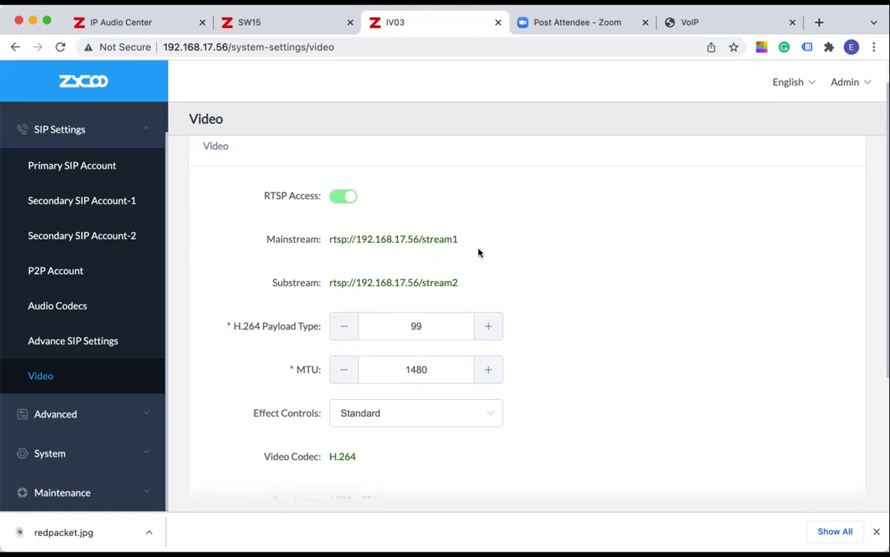
scroll(479, 253, down, 4)
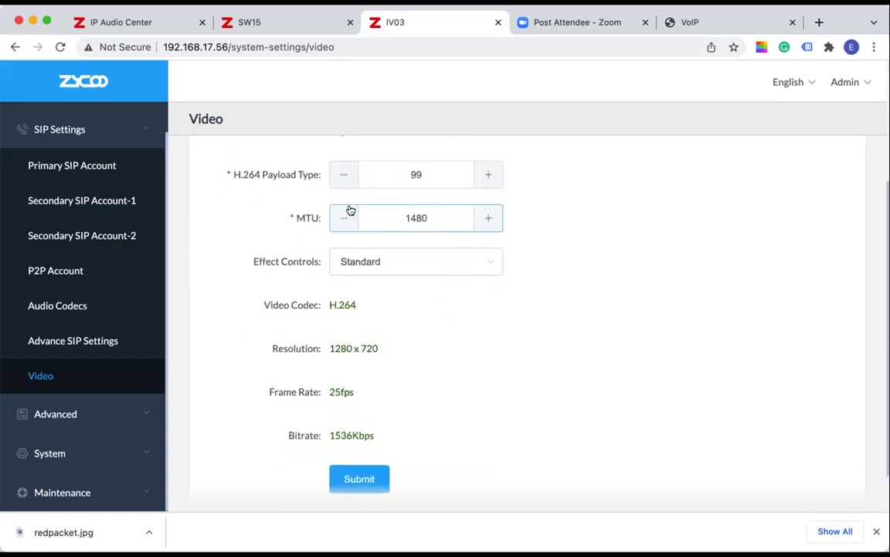
scroll(350, 210, up, 3)
scroll(383, 330, down, 3)
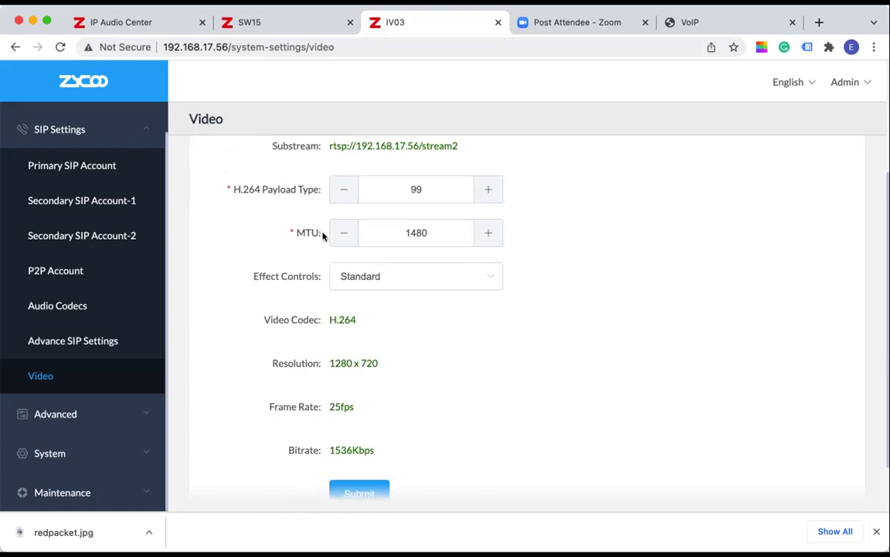
scroll(394, 429, down, 2)
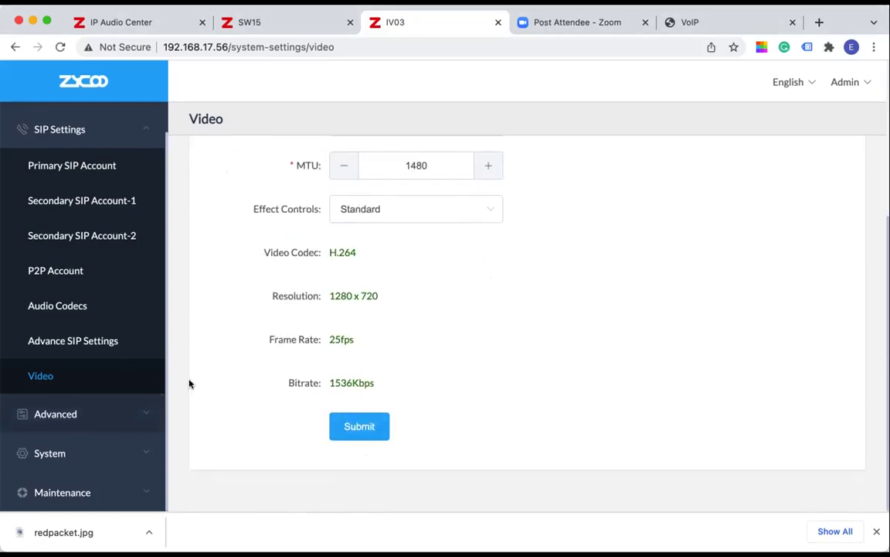
click(84, 415)
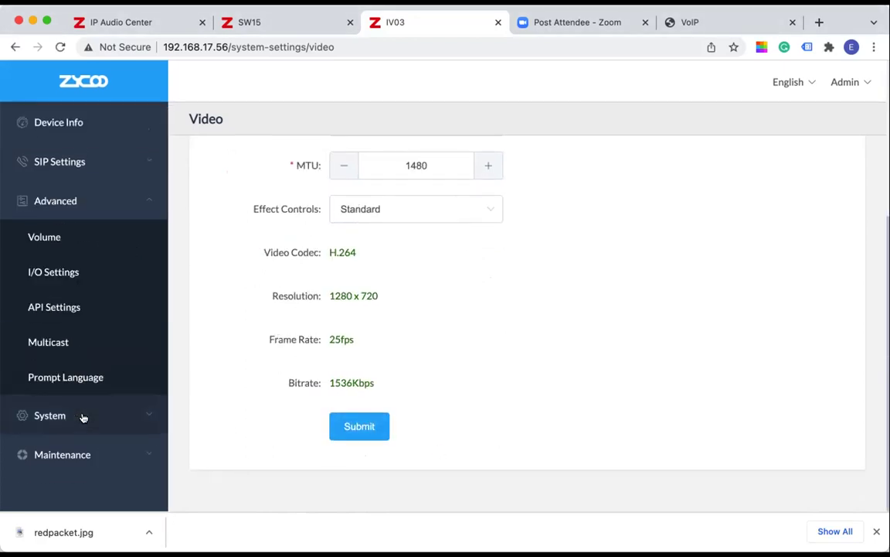
- Go from the IV03 Volume page to Advanced > I/O Settings
click(102, 252)
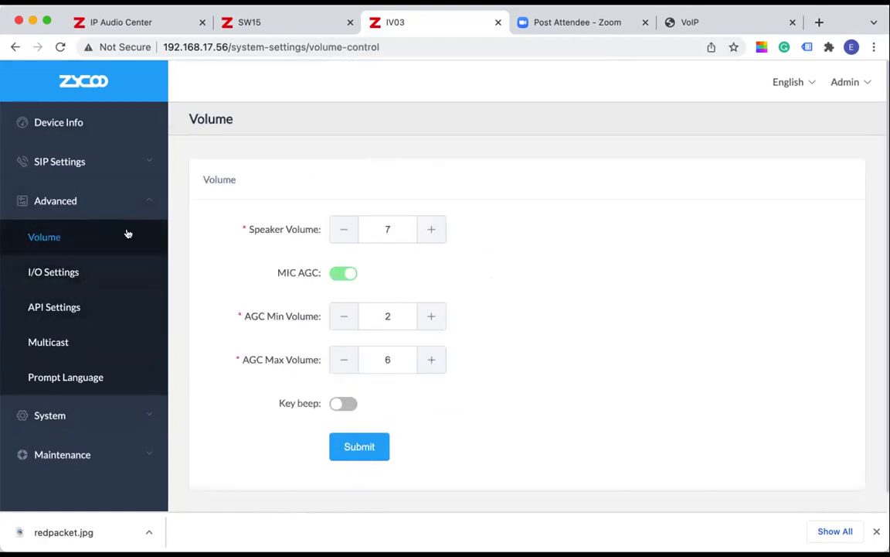
click(104, 279)
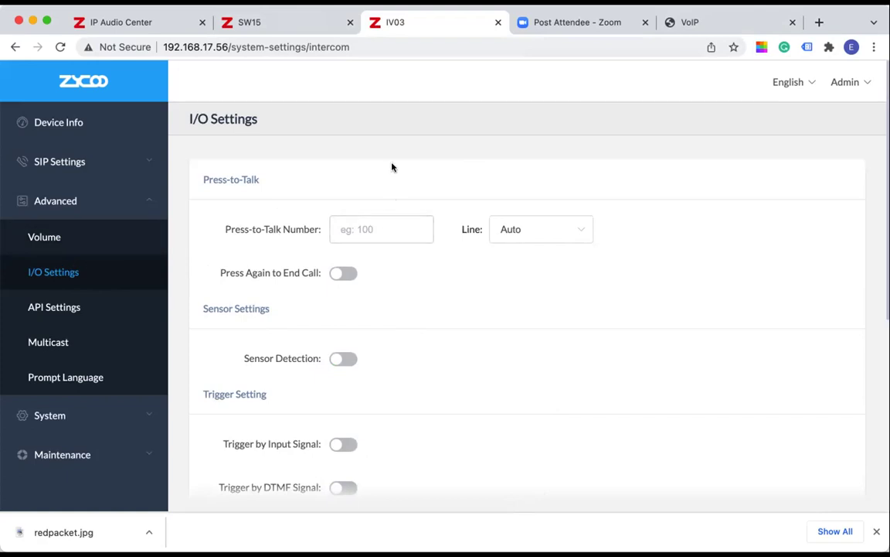
- Highlight the Press-to-Talk heading and the Press-to-Talk Number label for emphasis
scroll(394, 286, down, 1)
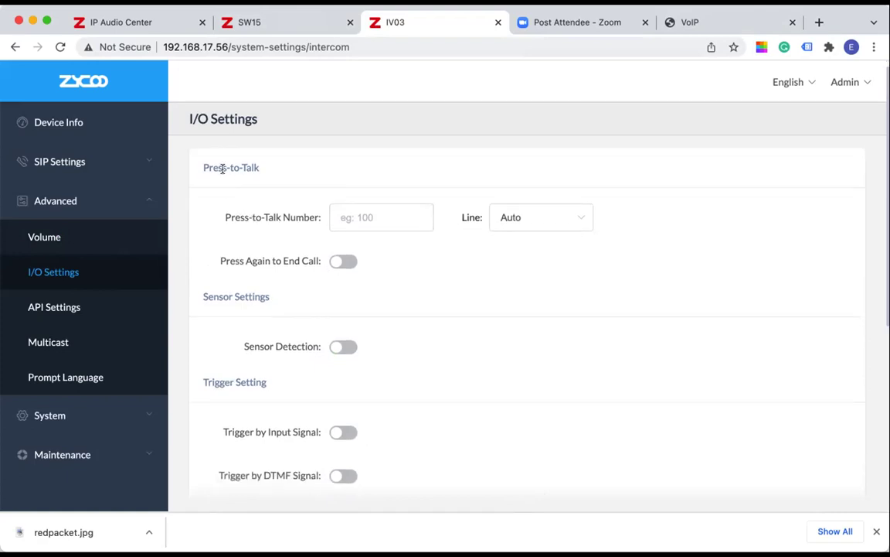
drag(209, 167, 269, 169)
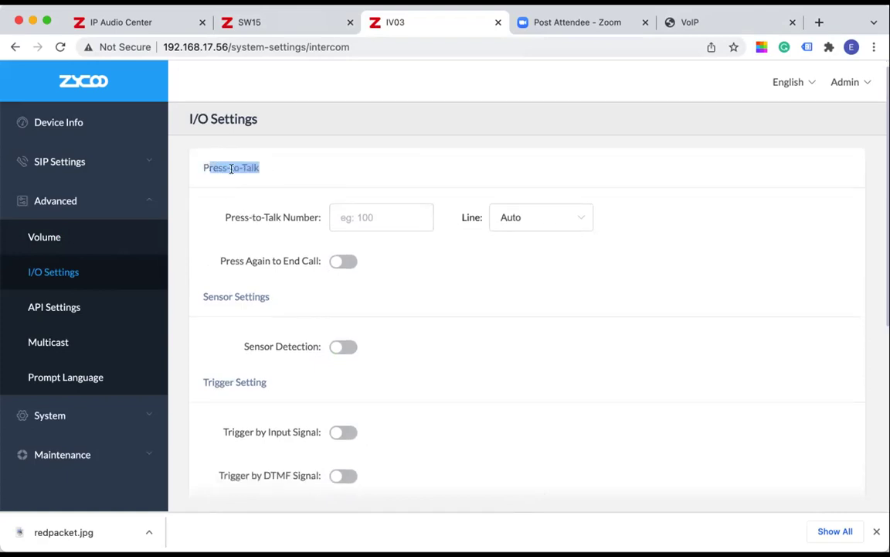
click(286, 183)
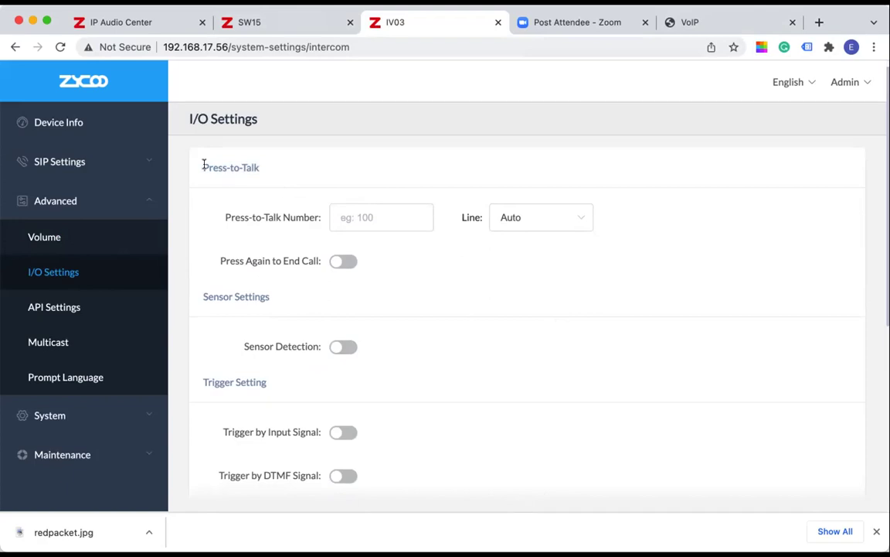
drag(204, 165, 274, 171)
click(274, 136)
drag(217, 218, 318, 221)
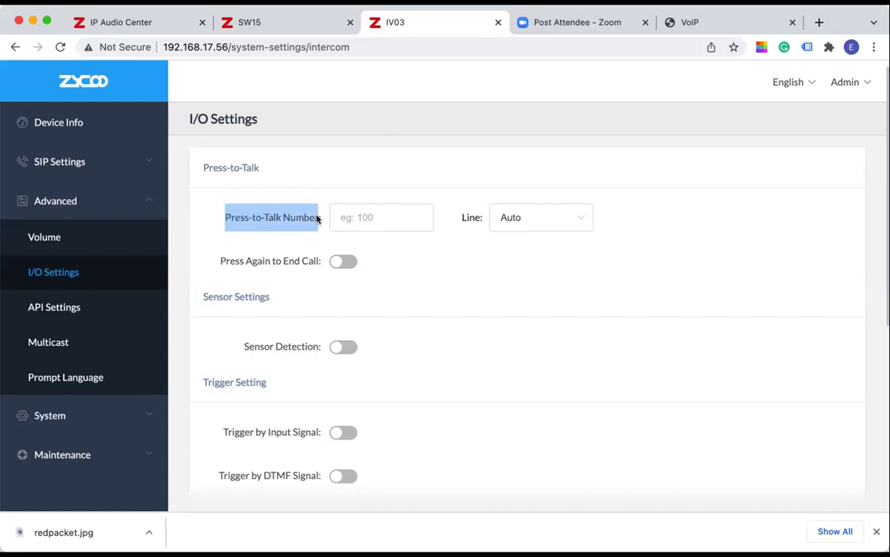
click(271, 220)
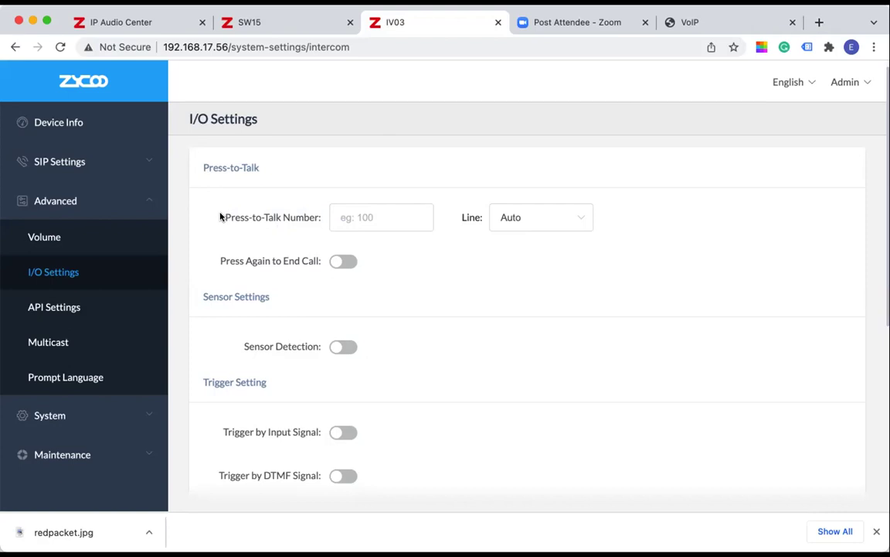
drag(221, 215, 312, 219)
click(258, 222)
drag(224, 216, 318, 218)
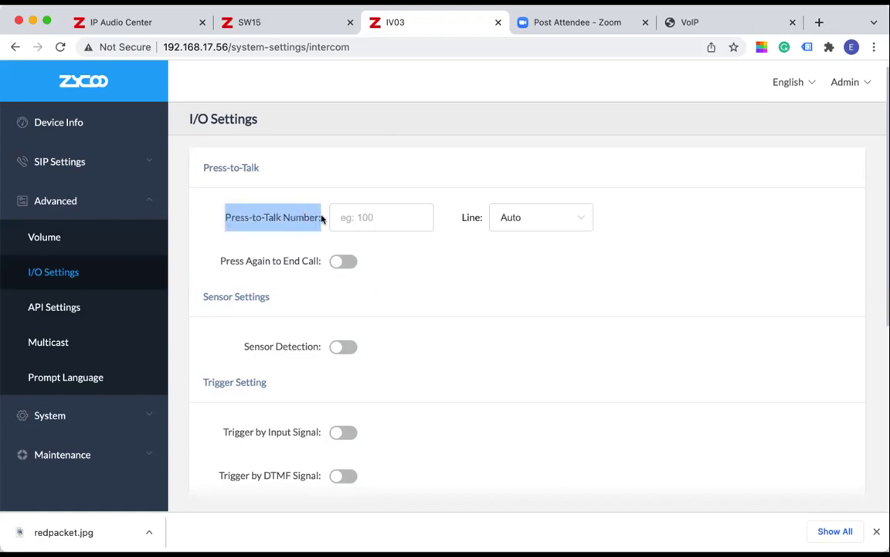
click(223, 201)
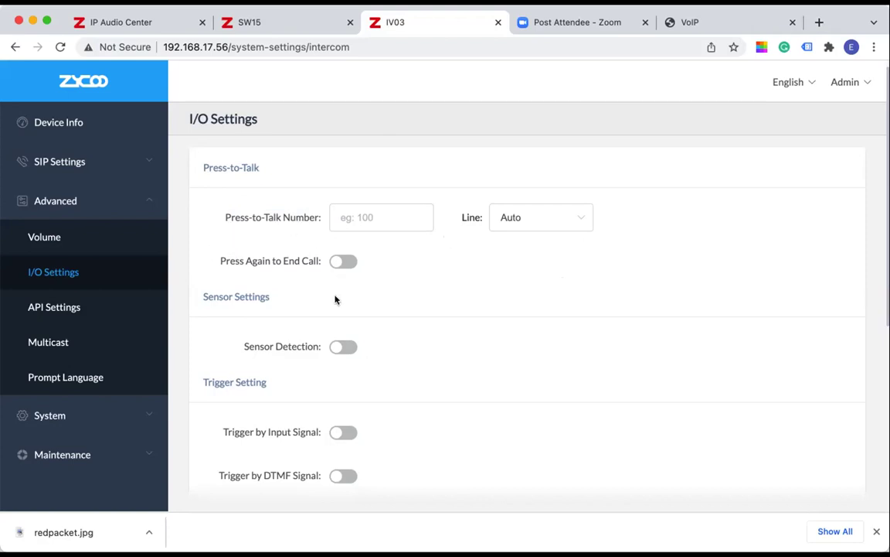
scroll(335, 299, down, 1)
scroll(224, 237, up, 1)
- Set the Press-to-Talk line to Master SIP Account, then switch to the SW15 interface
click(386, 218)
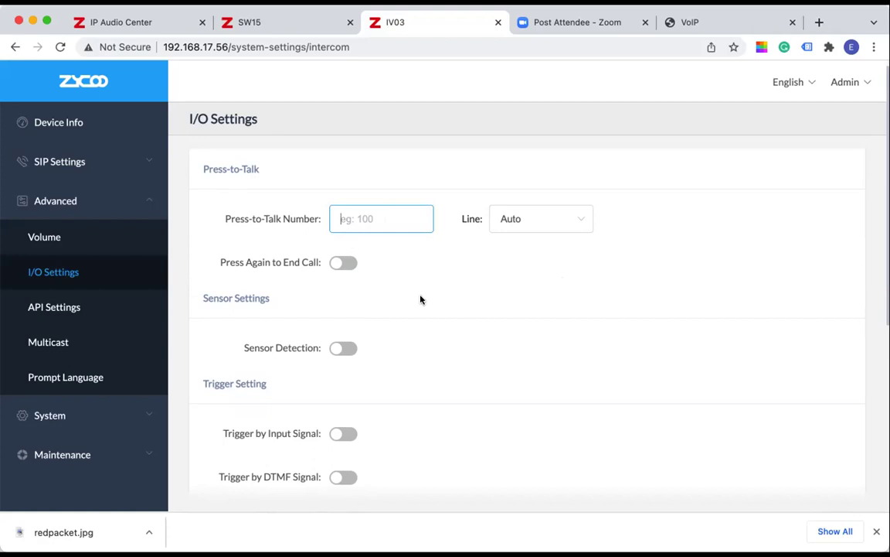
click(554, 226)
click(529, 283)
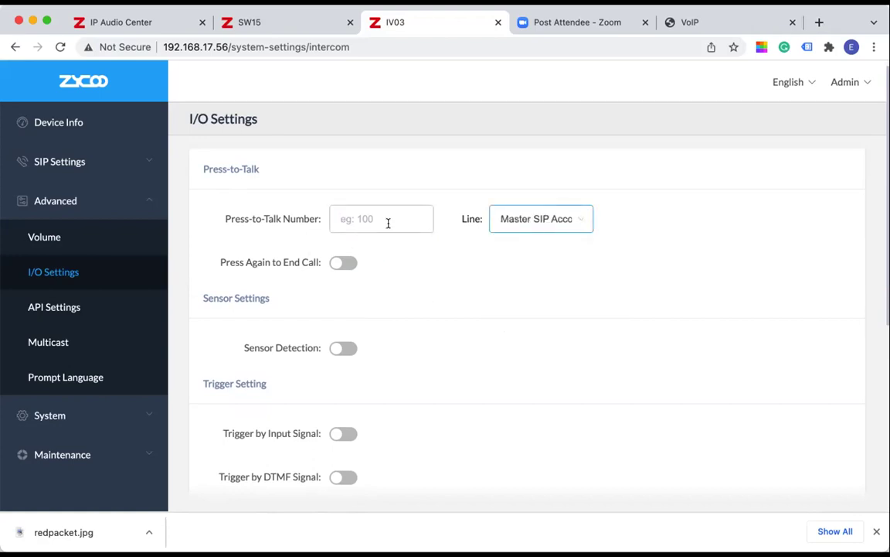
click(378, 218)
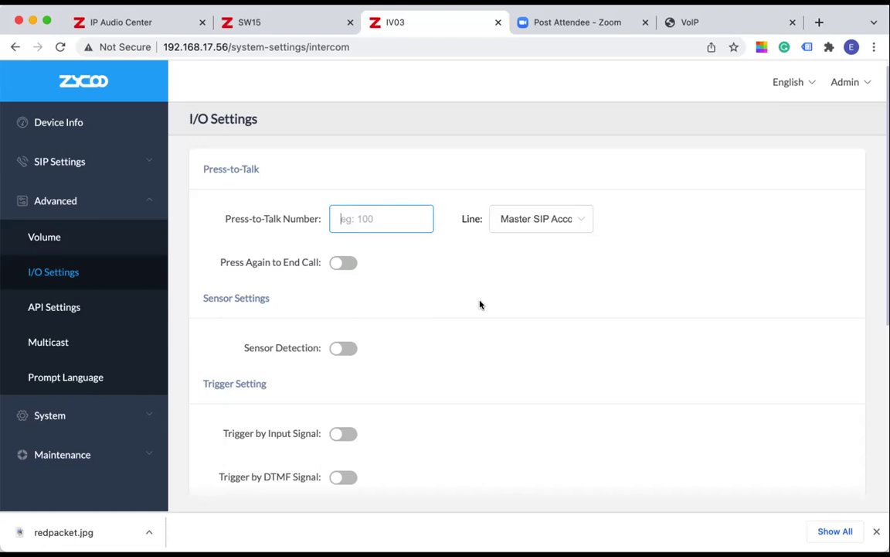
click(229, 26)
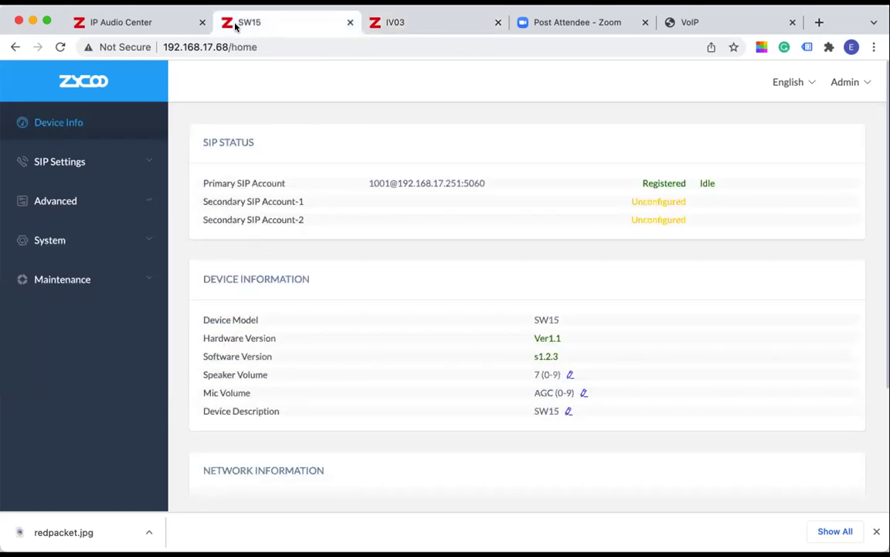
- Open the SW15 Advanced > I/O Settings page and enter the Press-to-Talk number
click(121, 241)
click(116, 205)
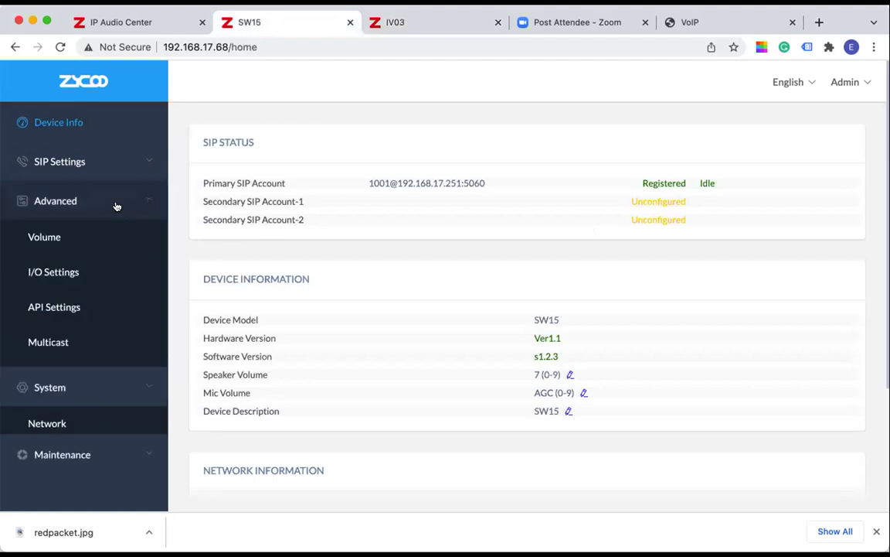
click(98, 277)
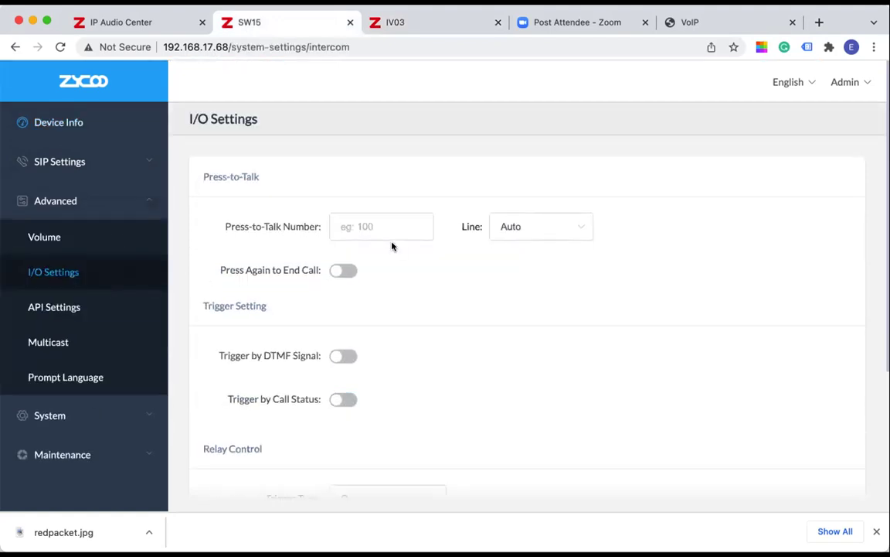
scroll(392, 246, down, 1)
click(383, 206)
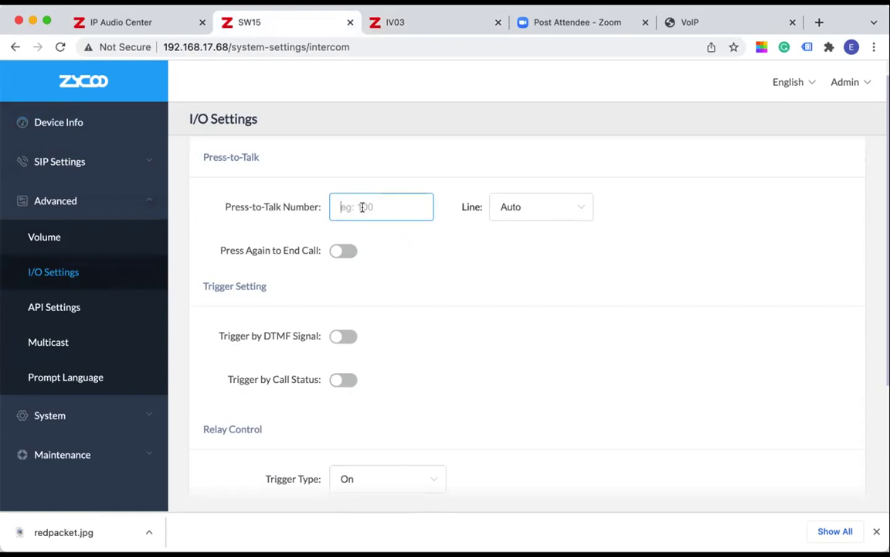
text(*1112345678)
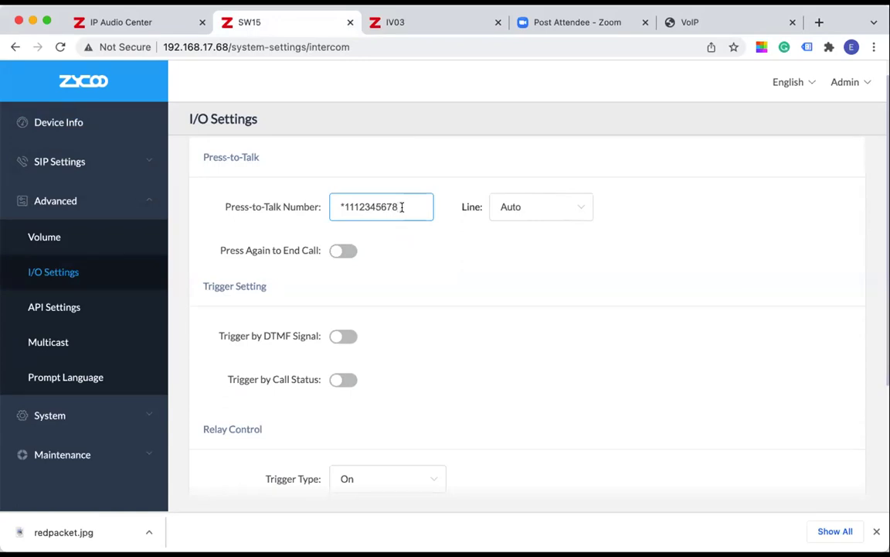
- Highlight the entered number and turn on Press Again to End Call
drag(403, 206, 330, 206)
click(411, 246)
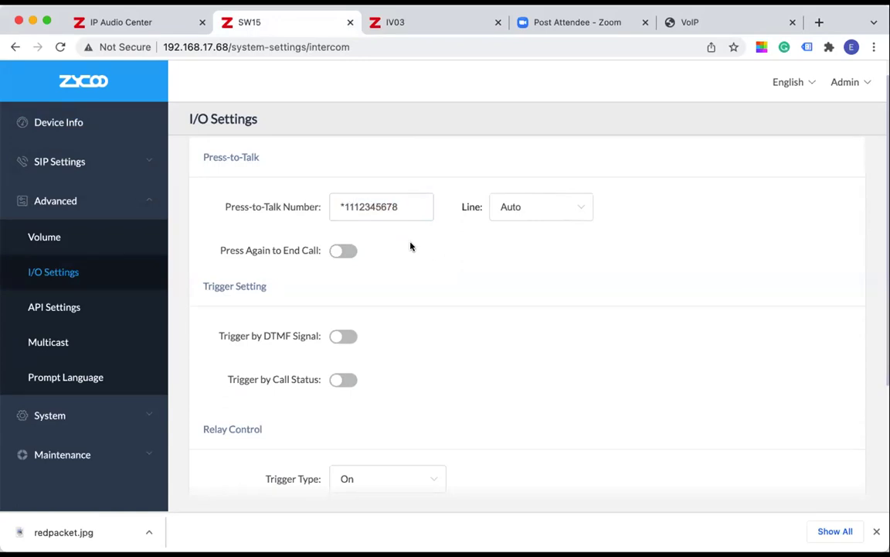
click(346, 251)
scroll(288, 280, up, 2)
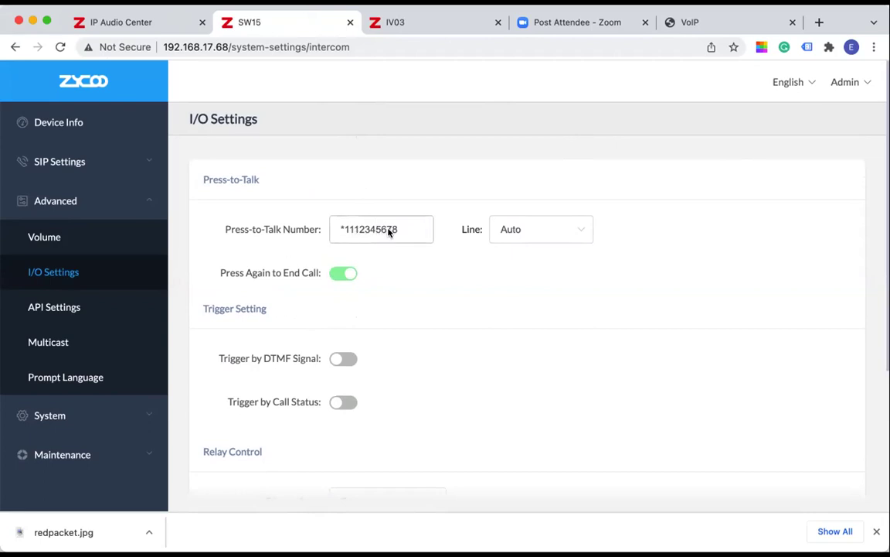
- Keep the Press-to-Talk line on Auto and submit the I/O settings
click(518, 229)
click(518, 229)
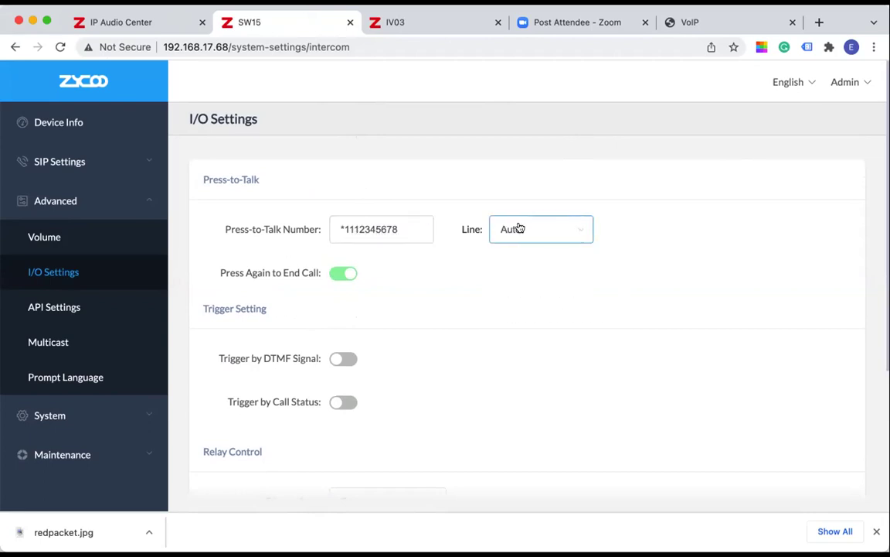
scroll(420, 314, down, 5)
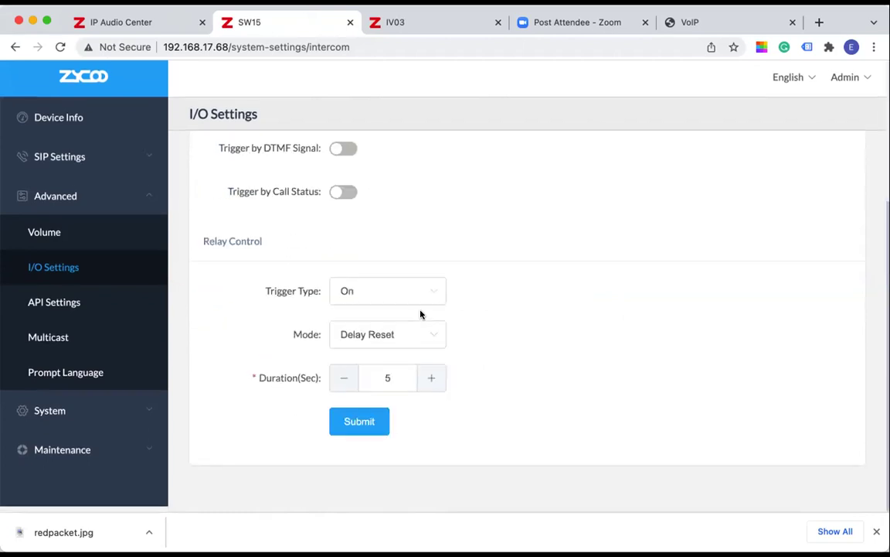
click(360, 426)
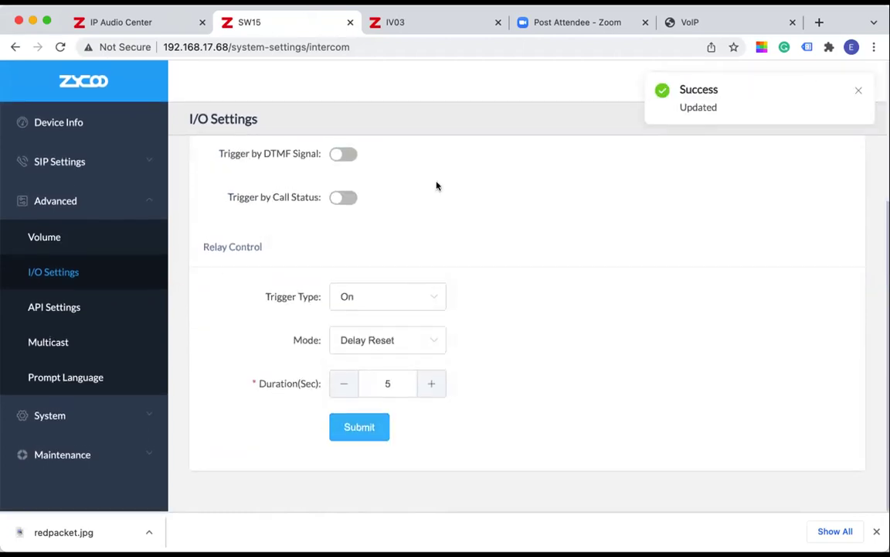
scroll(436, 185, up, 5)
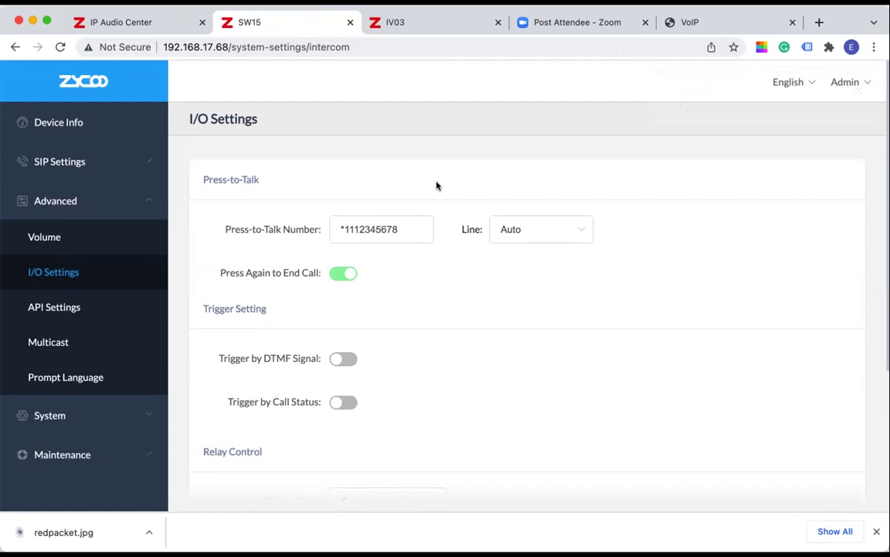
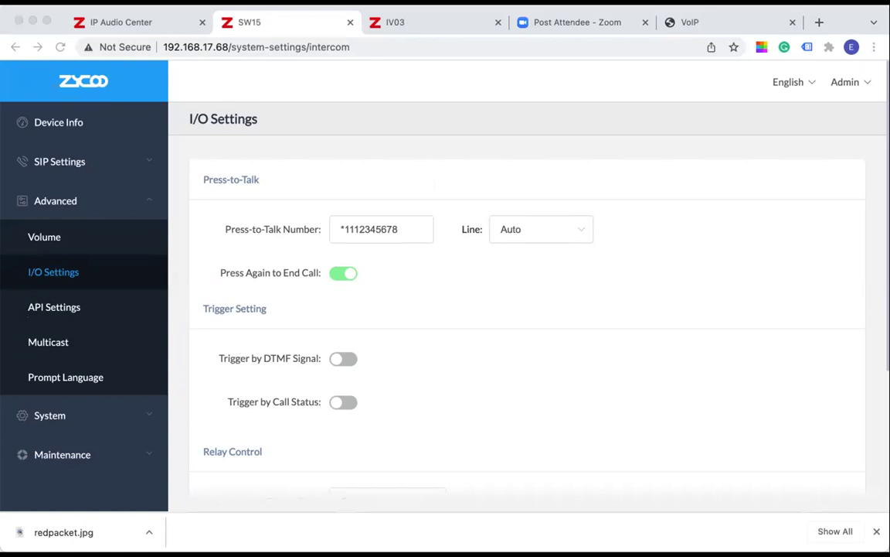
- Switch on Trigger by DTMF Signal under Trigger Setting so DTMF code 1* applies
click(56, 274)
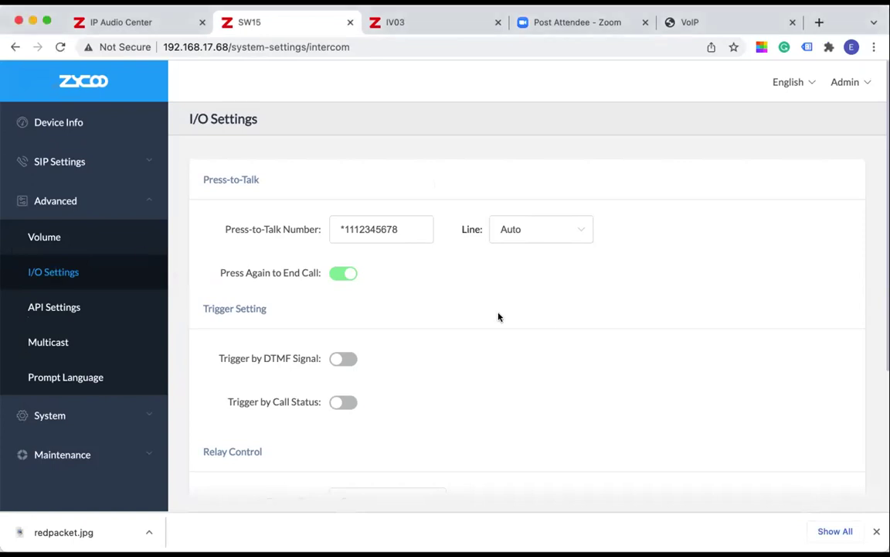
scroll(499, 316, down, 2)
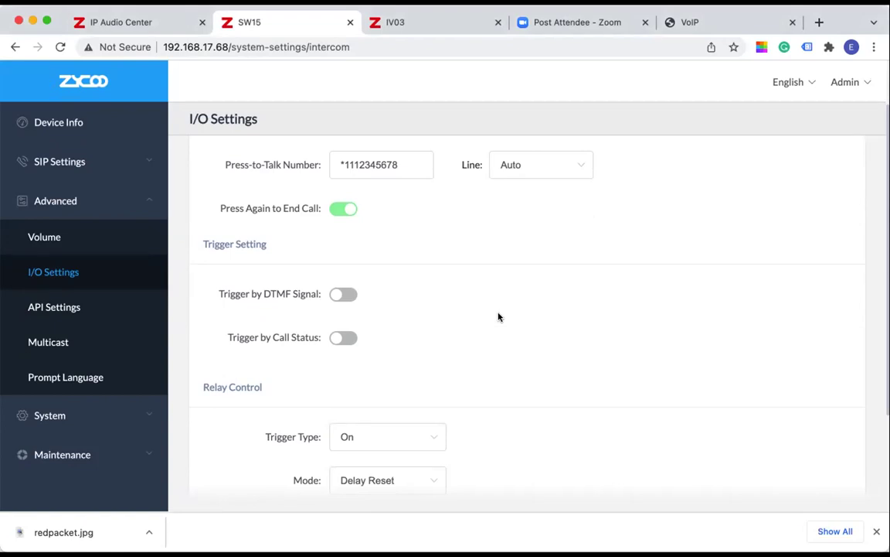
scroll(407, 359, down, 2)
scroll(409, 358, up, 3)
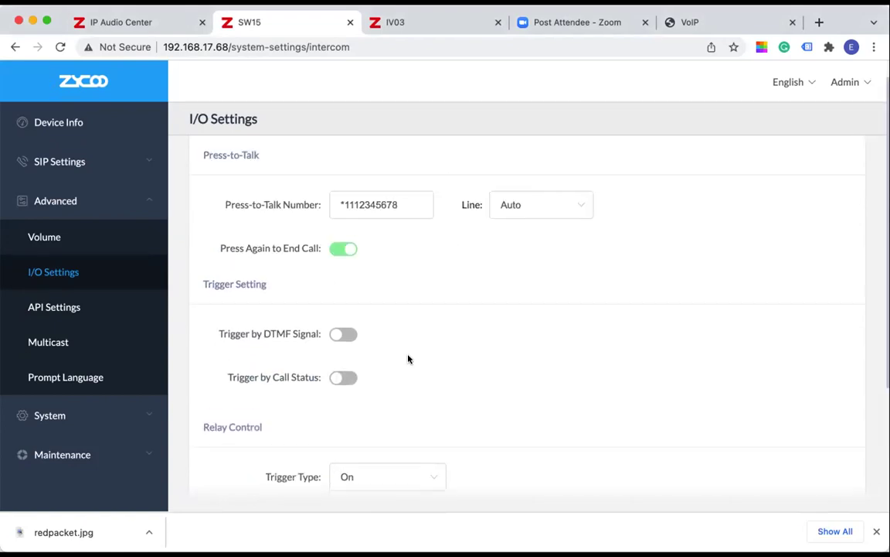
scroll(442, 282, up, 2)
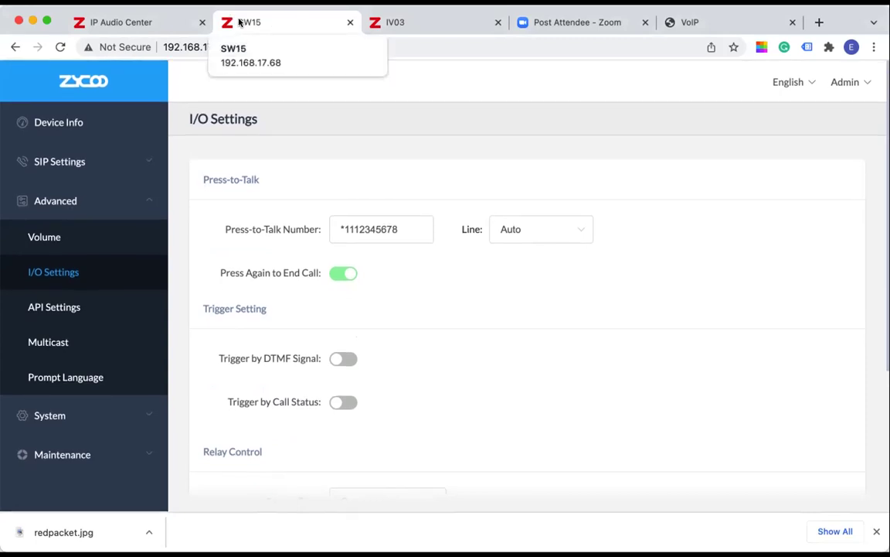
scroll(404, 379, down, 2)
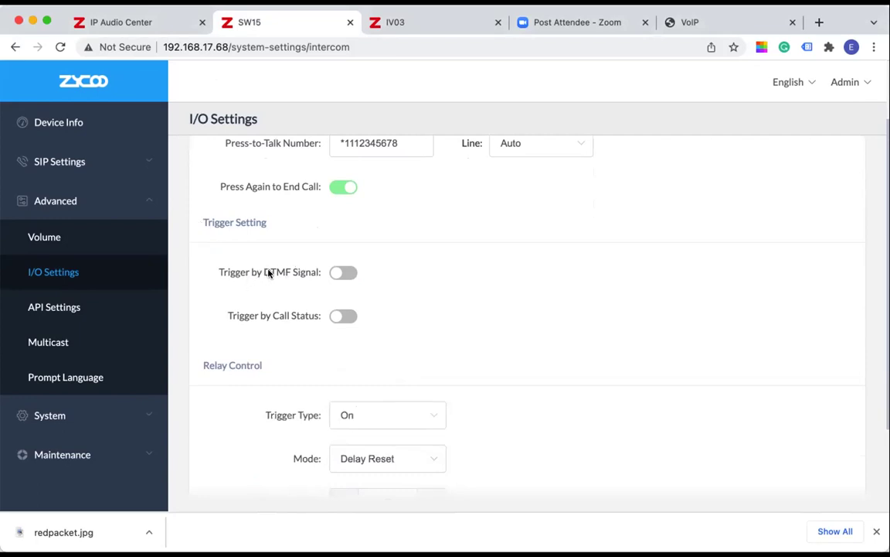
drag(264, 272, 317, 273)
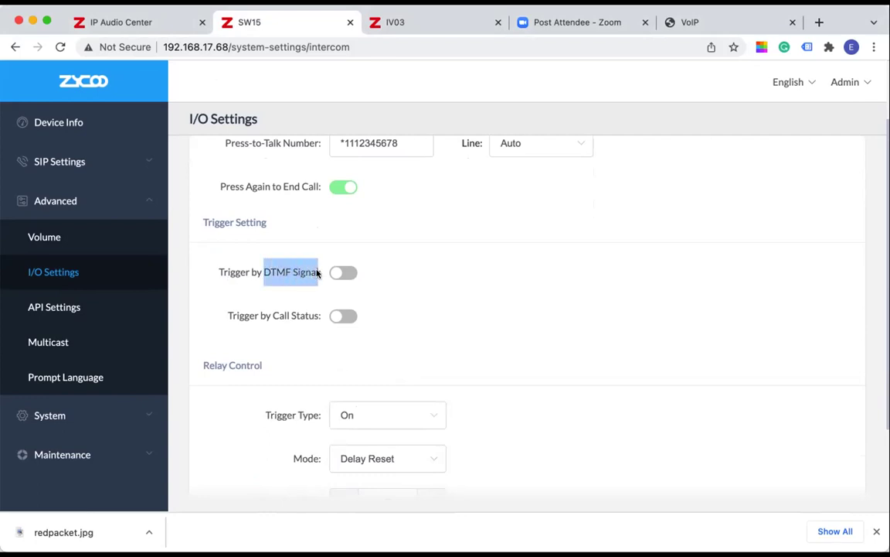
click(293, 281)
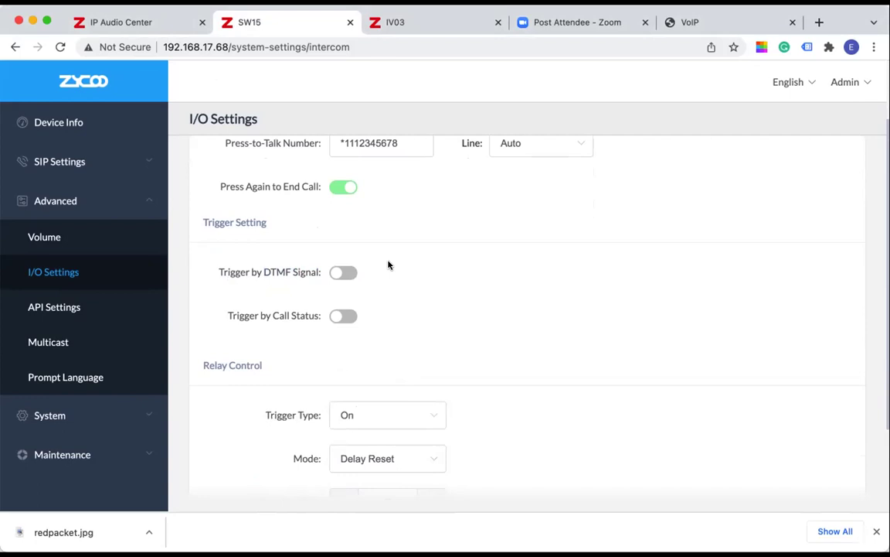
click(337, 272)
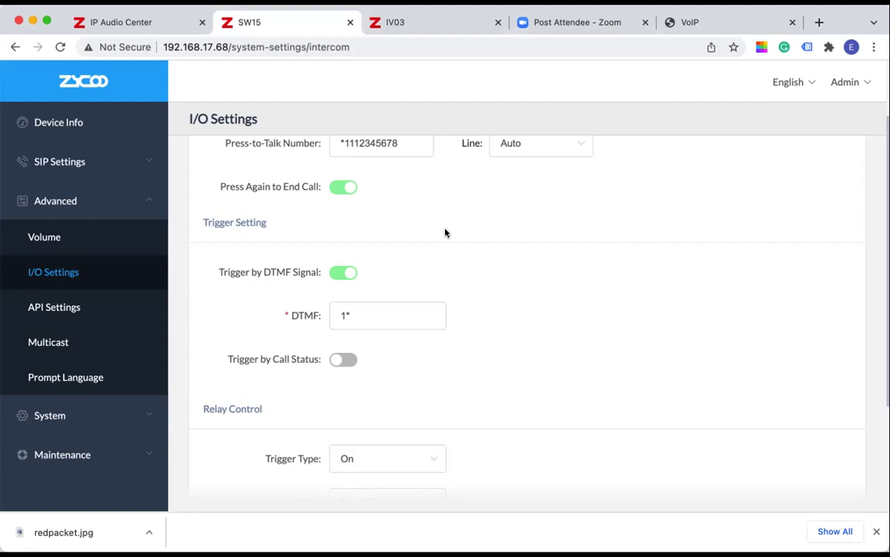
scroll(398, 283, up, 2)
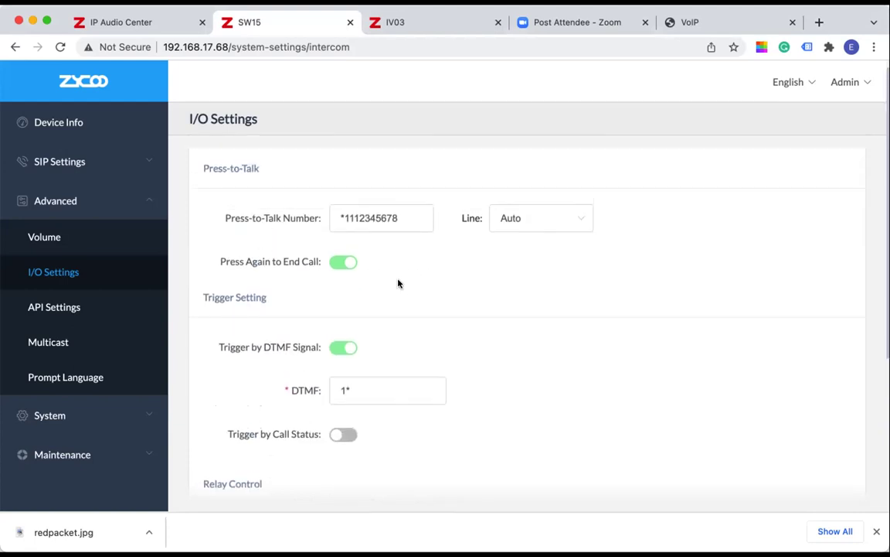
scroll(398, 283, down, 1)
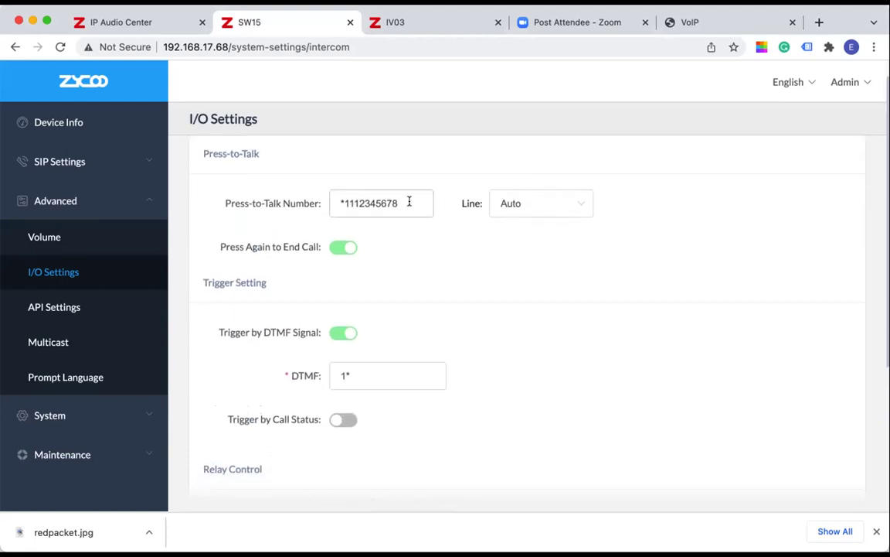
- Replace the Press-to-Talk Number with 1001
drag(408, 203, 245, 195)
text(1001)
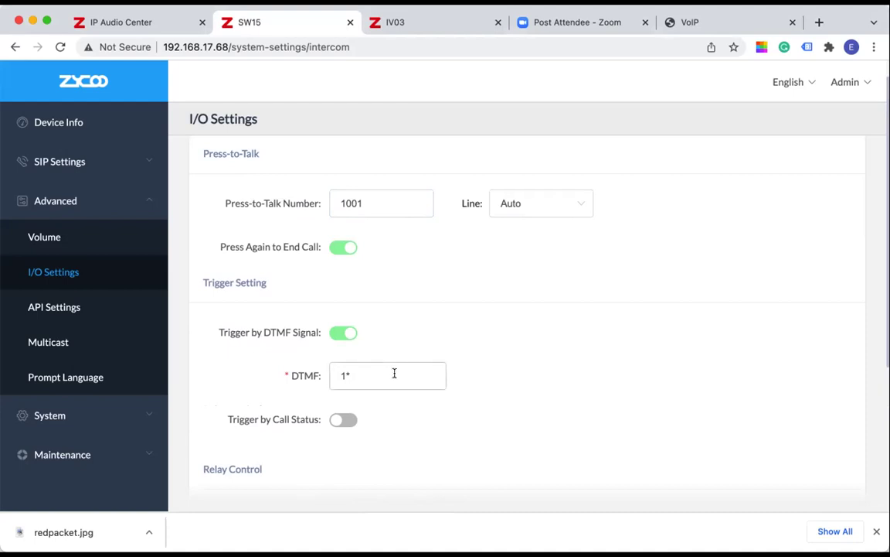
scroll(394, 372, down, 1)
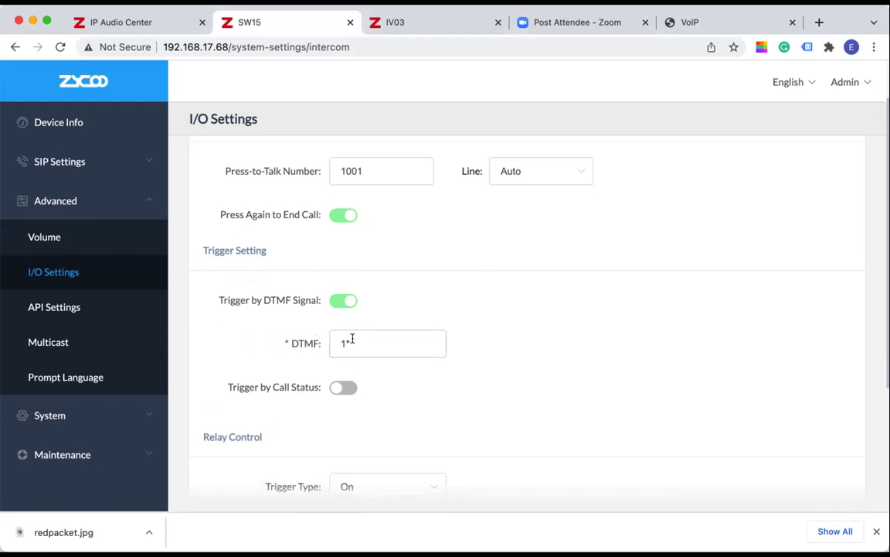
- Check the DTMF code field, leaving it at 1*
click(344, 343)
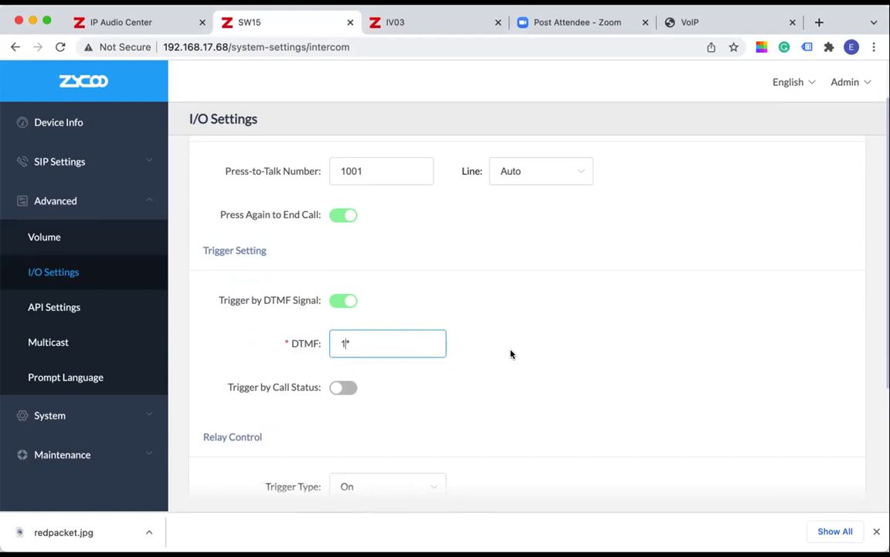
click(574, 332)
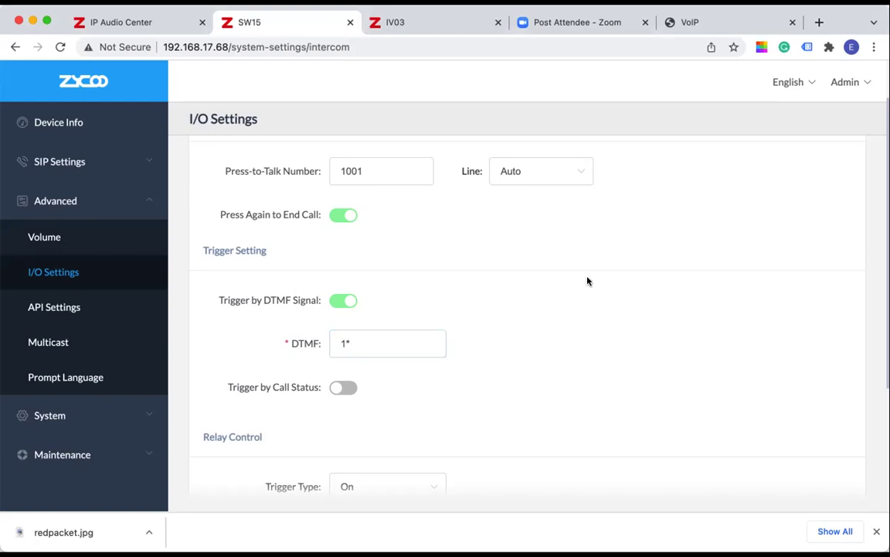
scroll(588, 281, up, 1)
scroll(588, 281, down, 2)
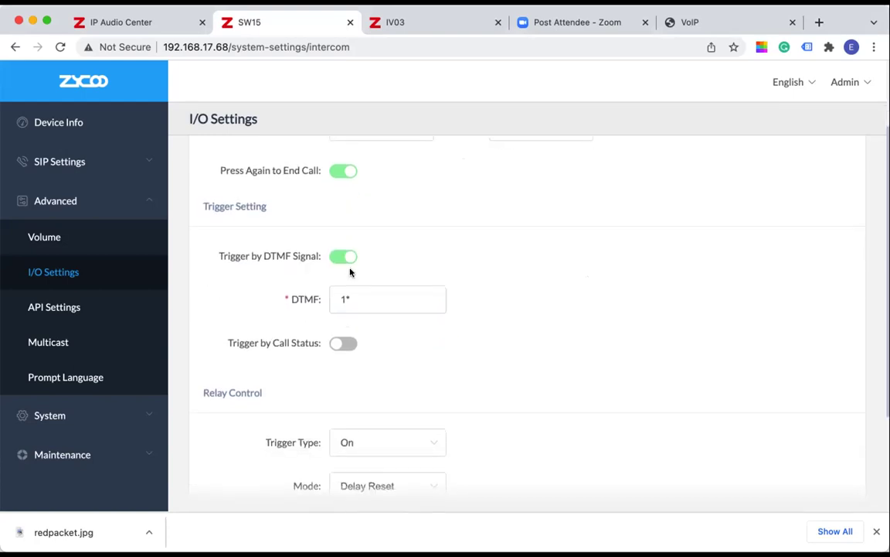
- Point out the trigger settings section and review the relay control below it
drag(201, 203, 332, 229)
click(255, 225)
scroll(493, 372, up, 2)
scroll(493, 372, down, 3)
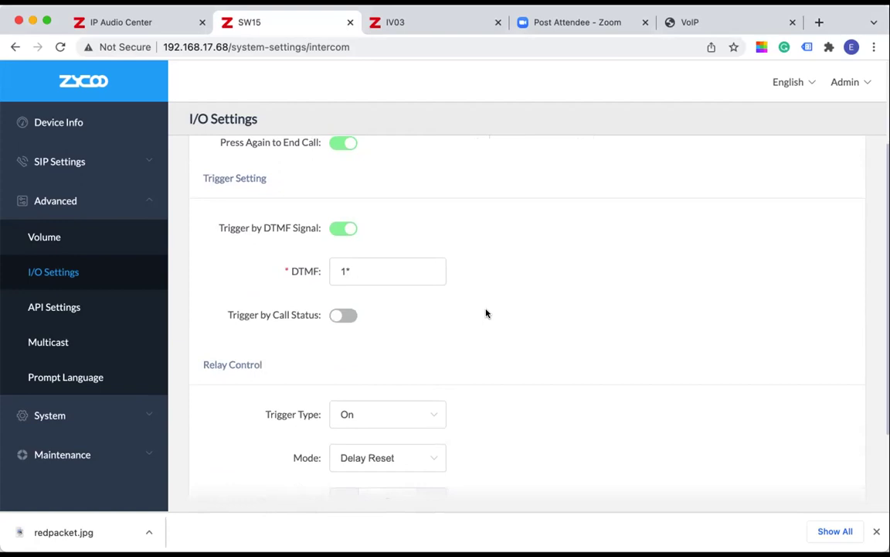
scroll(499, 326, up, 3)
scroll(490, 129, up, 2)
scroll(306, 292, down, 1)
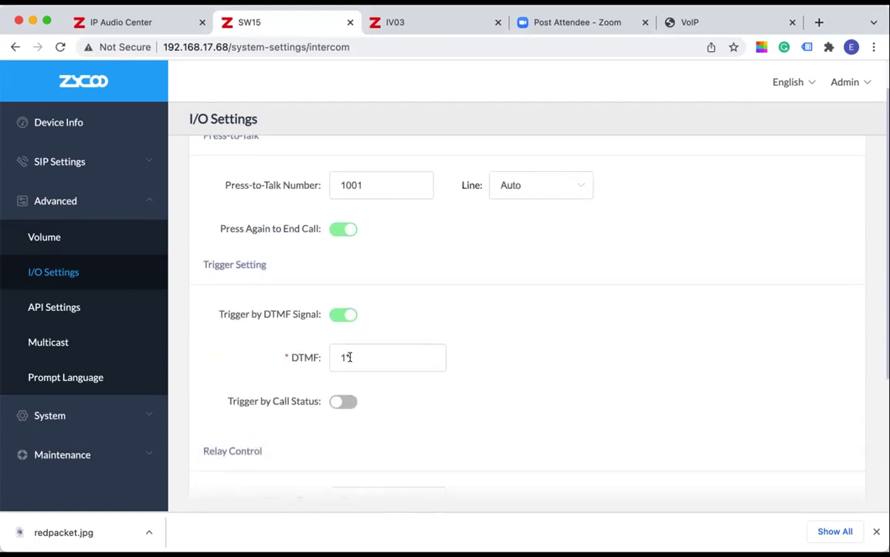
scroll(295, 318, down, 3)
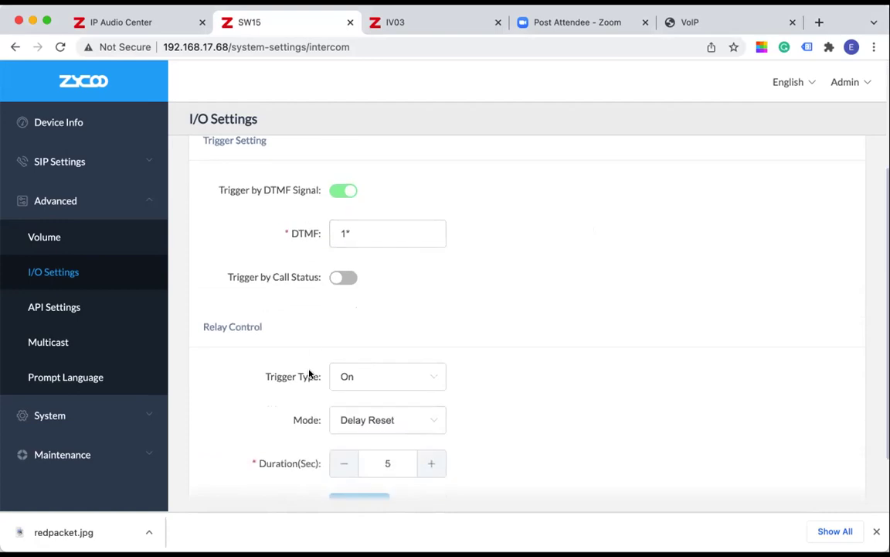
scroll(310, 373, down, 2)
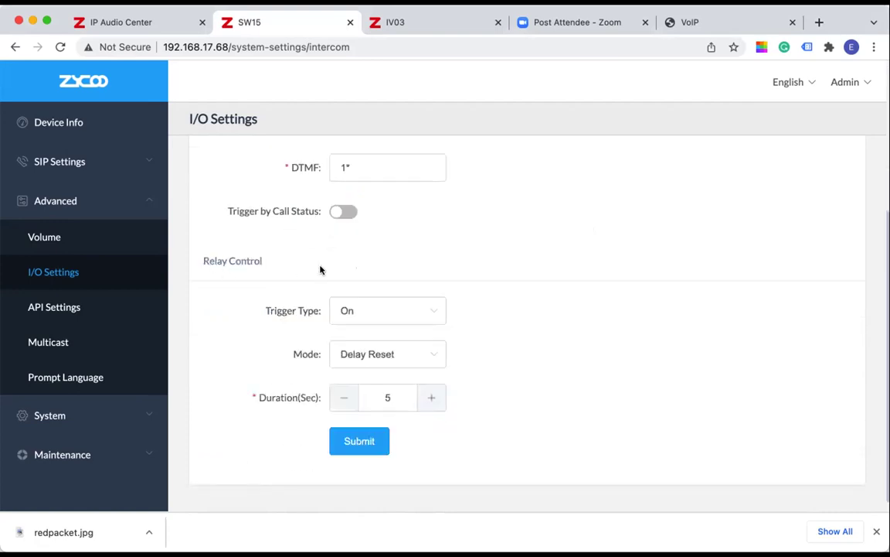
scroll(317, 268, up, 3)
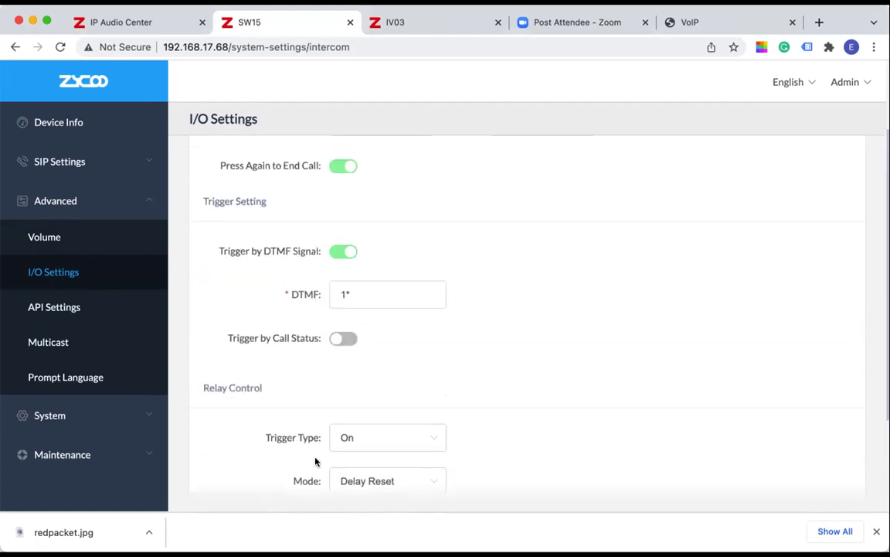
scroll(315, 461, down, 1)
scroll(315, 461, down, 2)
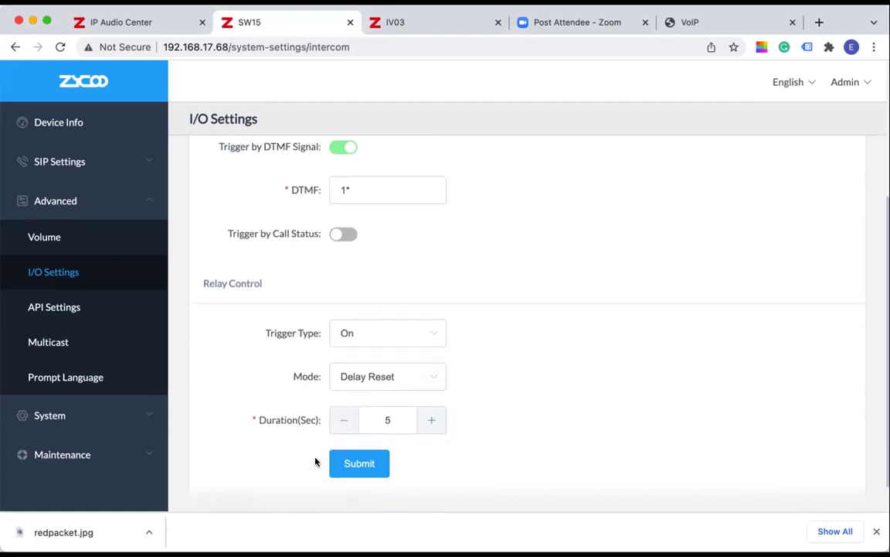
- Set Relay Control Mode to Hangup Reset and submit the I/O settings
click(425, 364)
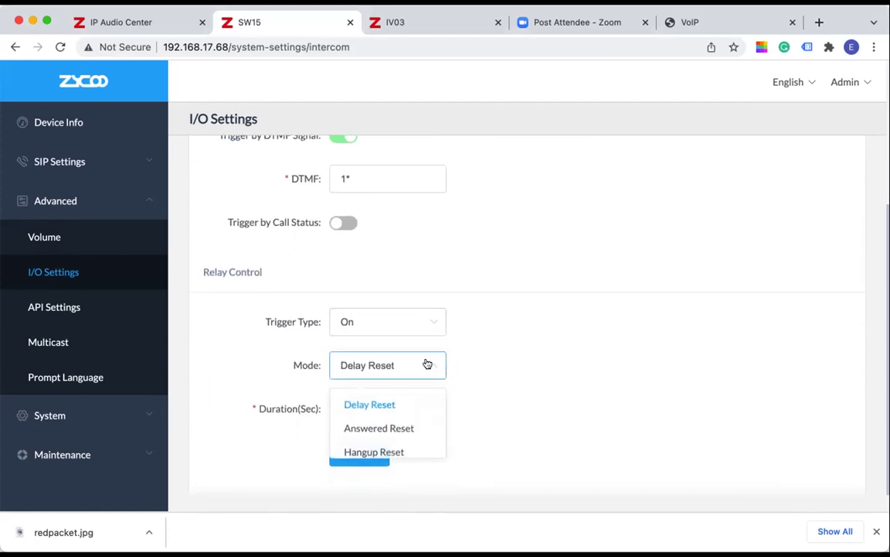
click(374, 451)
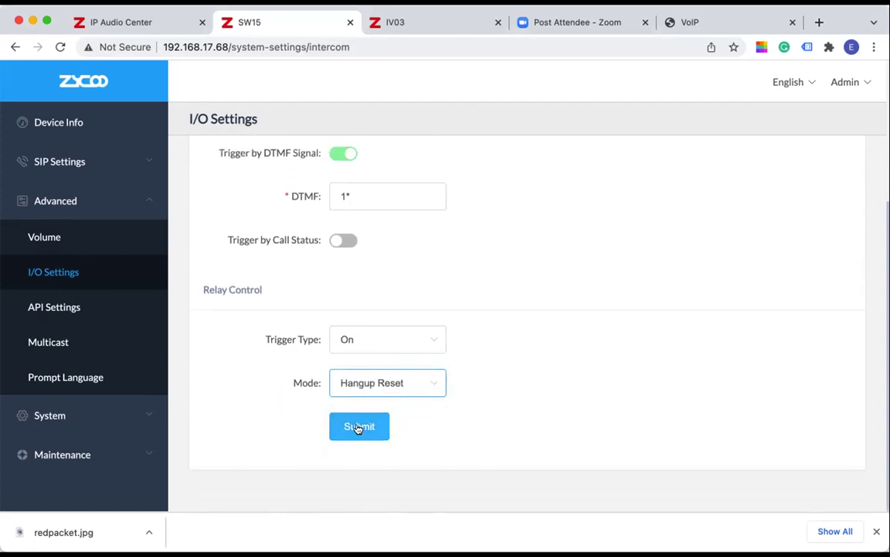
click(420, 387)
click(387, 403)
click(355, 427)
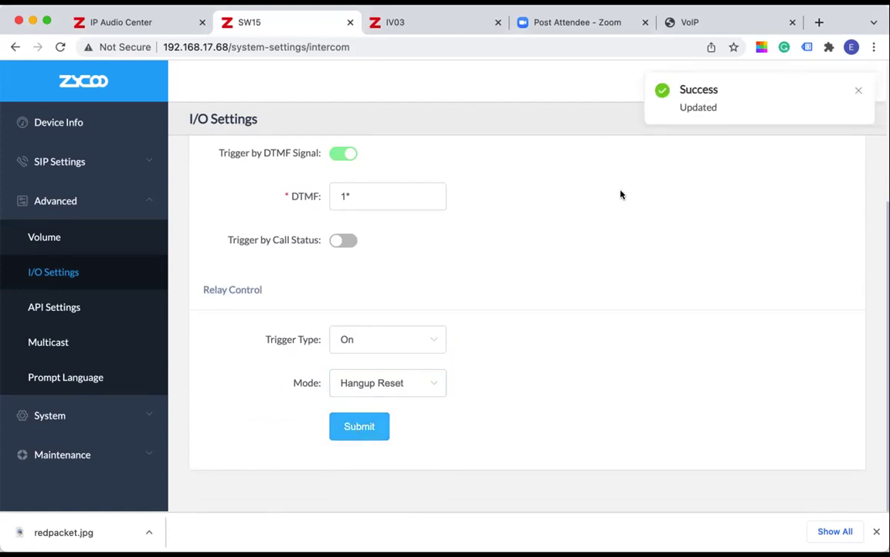
scroll(621, 194, up, 5)
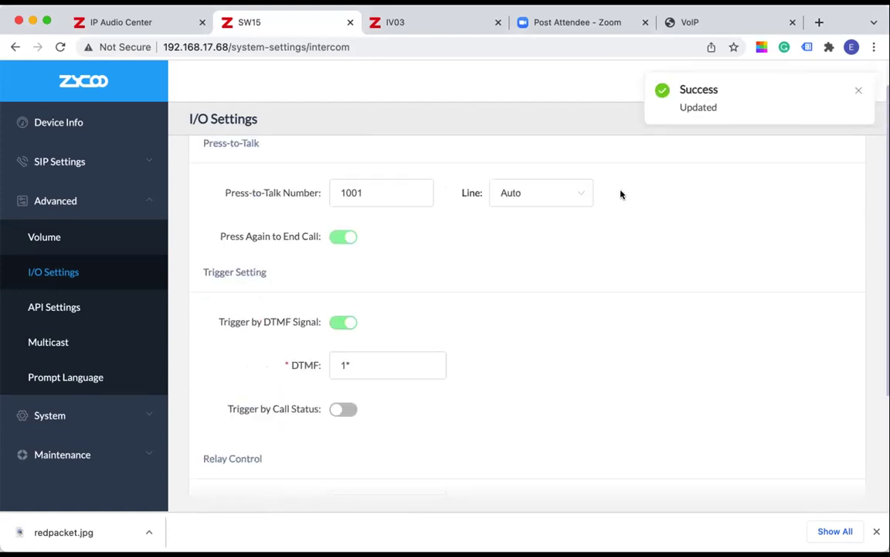
scroll(514, 316, down, 2)
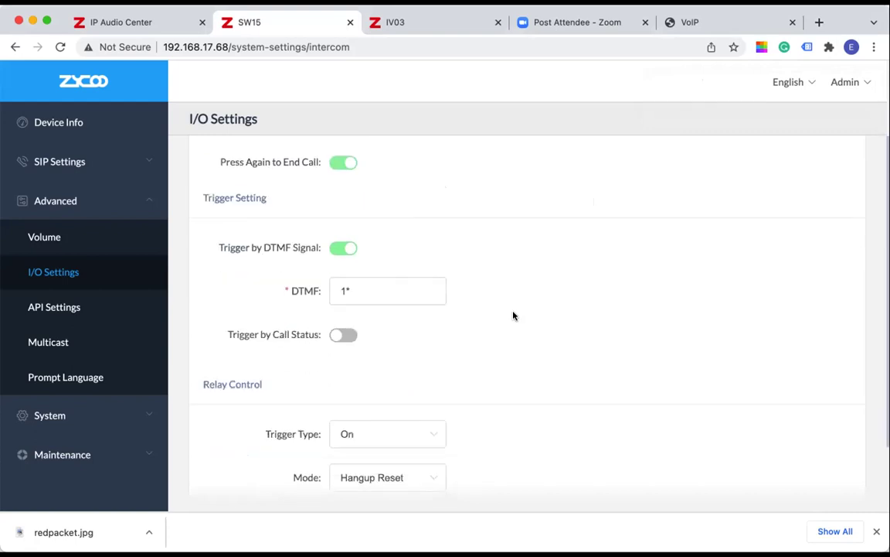
scroll(513, 315, down, 2)
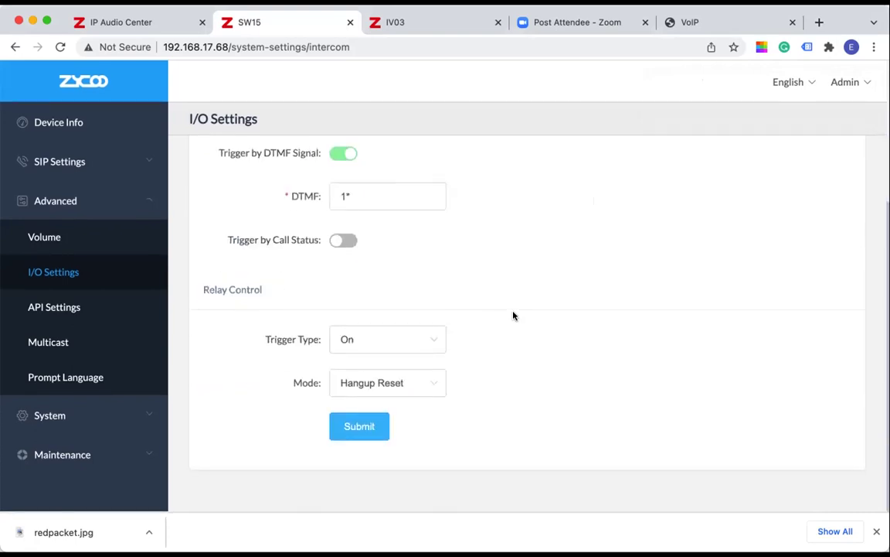
scroll(514, 316, up, 5)
scroll(513, 315, down, 1)
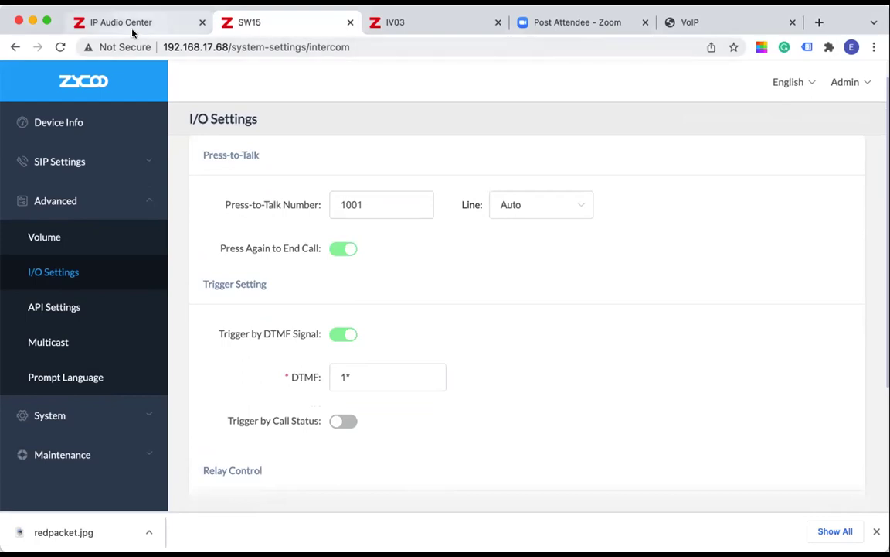
- Change the Press-to-Talk Number to 1003 and submit it
click(387, 204)
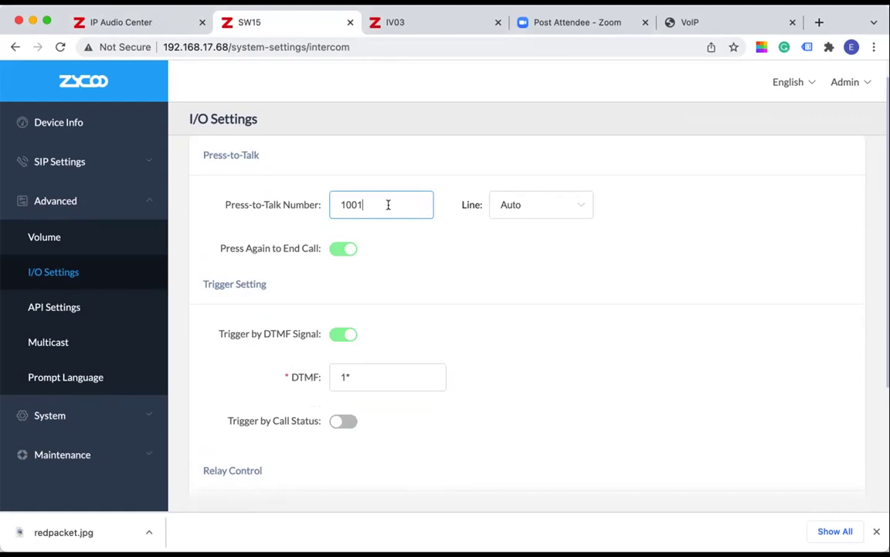
key(BackSpace)
text(3)
scroll(503, 258, down, 5)
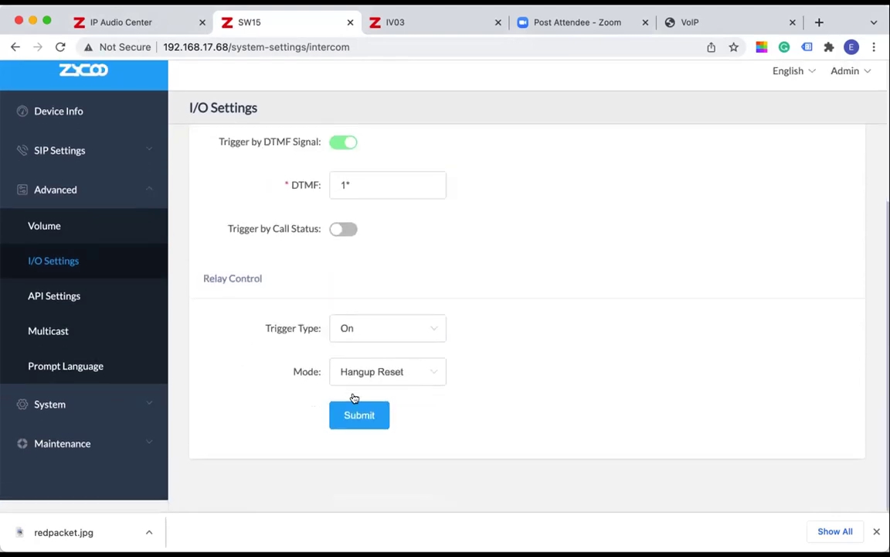
click(352, 426)
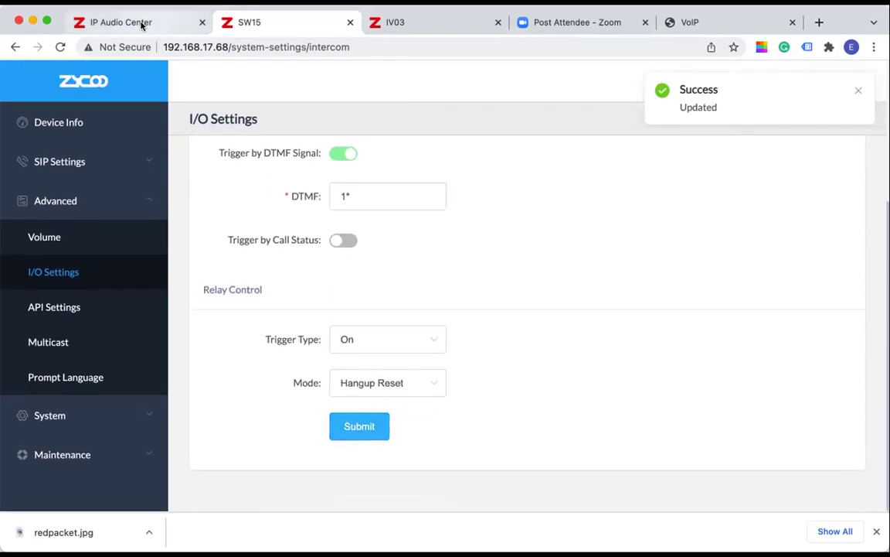
- View the IP Audio Center device list, then return to the SW15 I/O settings
click(124, 21)
click(123, 167)
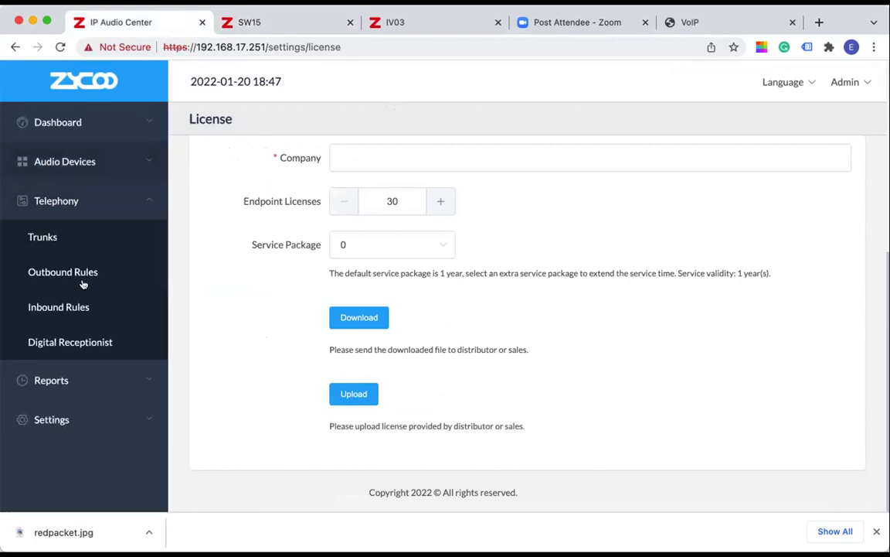
click(113, 161)
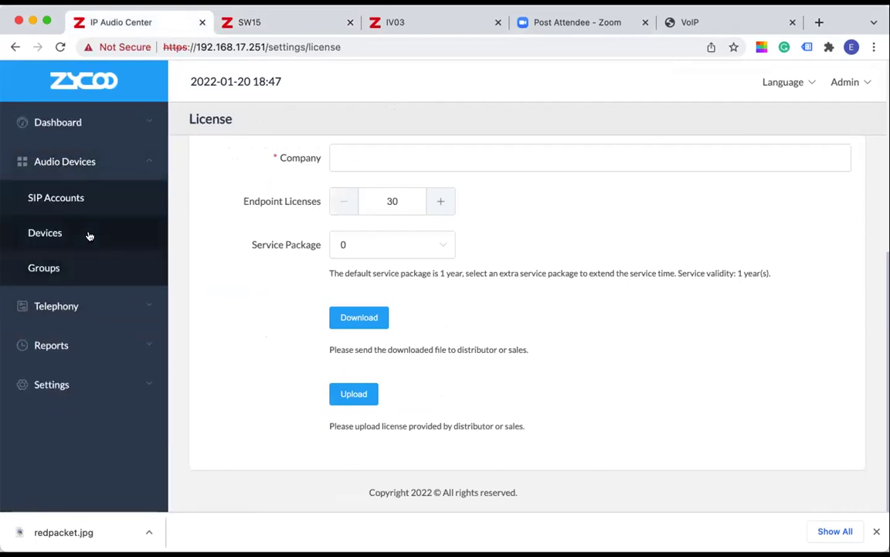
click(90, 234)
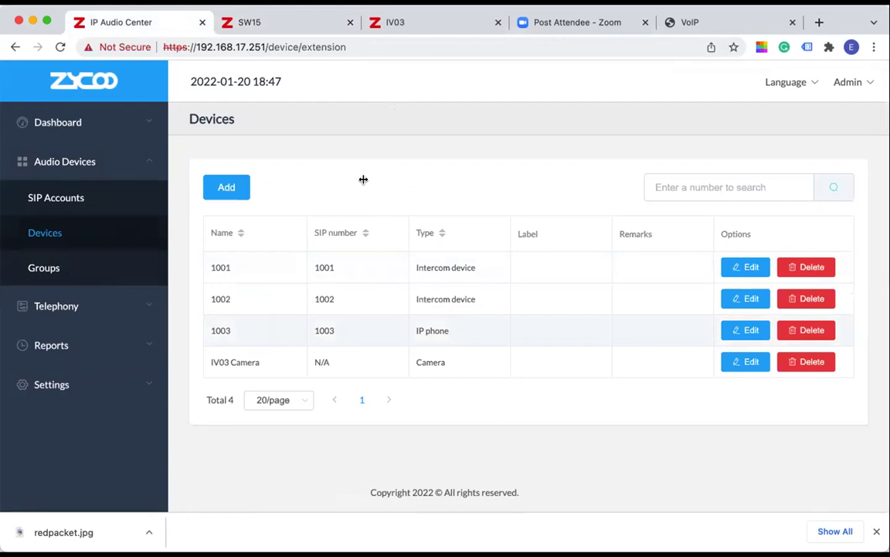
click(309, 23)
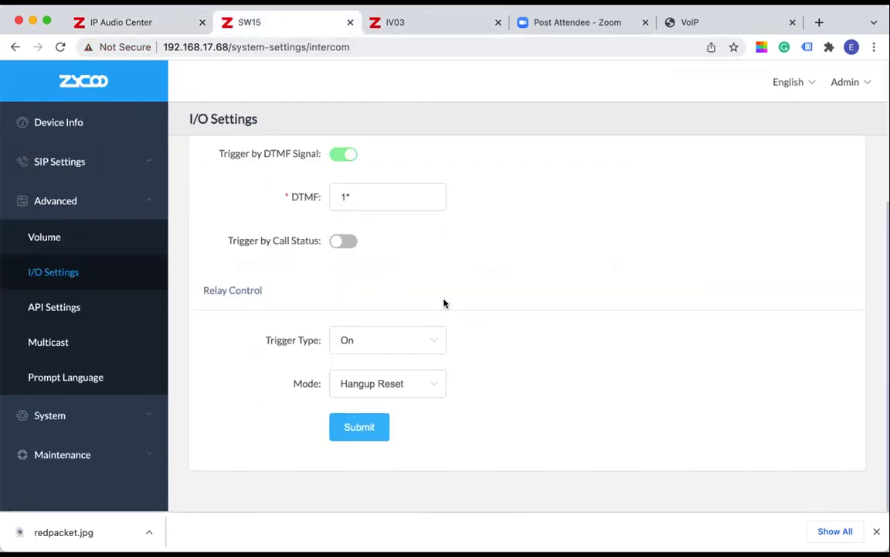
scroll(443, 302, up, 5)
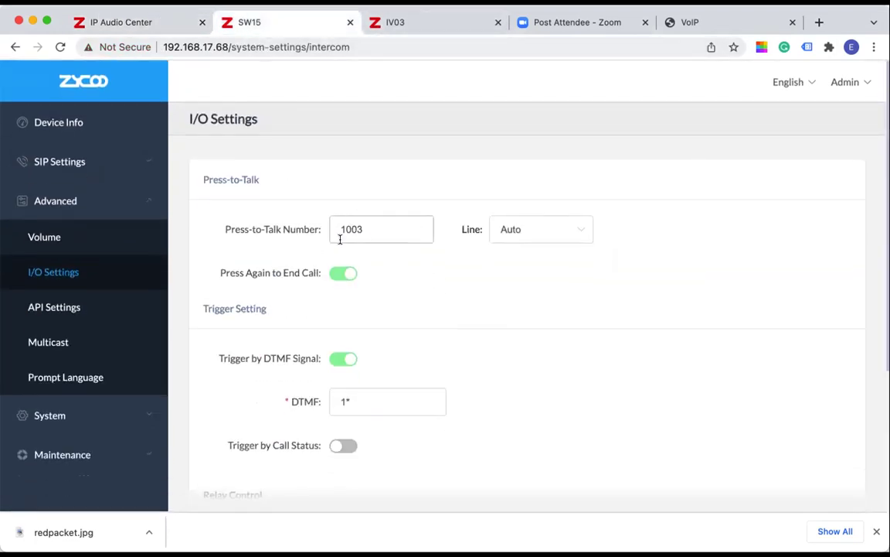
scroll(419, 274, down, 2)
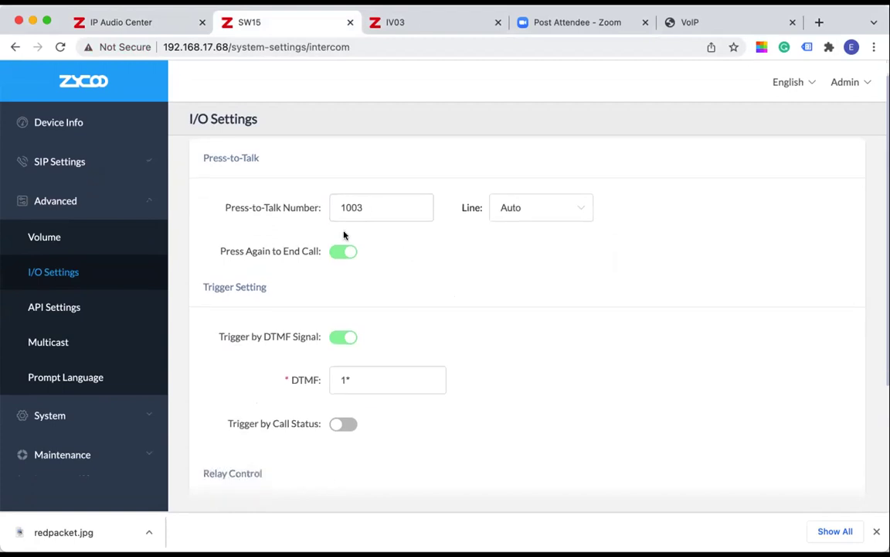
scroll(402, 299, down, 1)
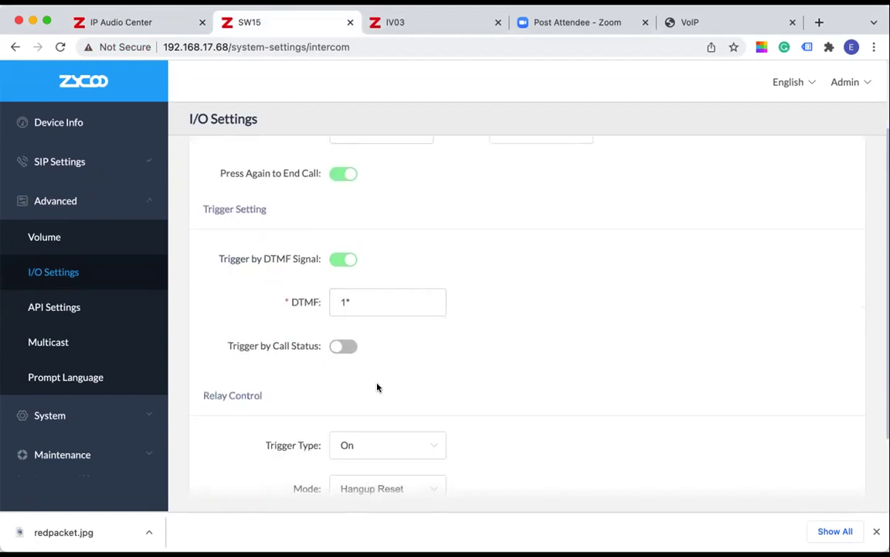
scroll(377, 388, down, 1)
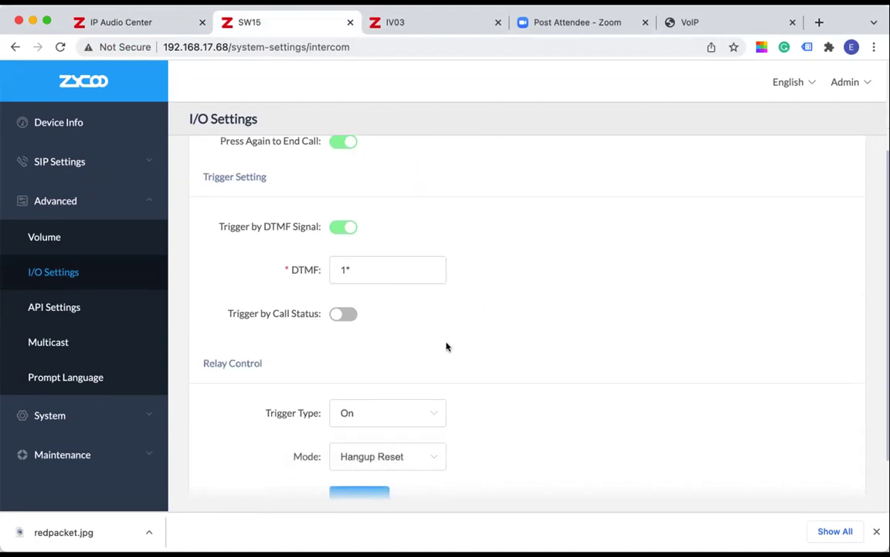
scroll(452, 332, down, 1)
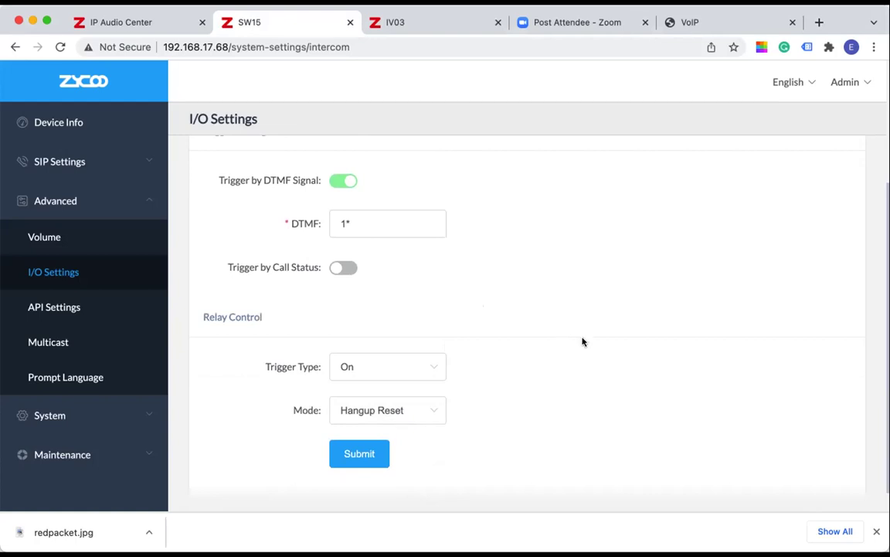
scroll(583, 342, up, 4)
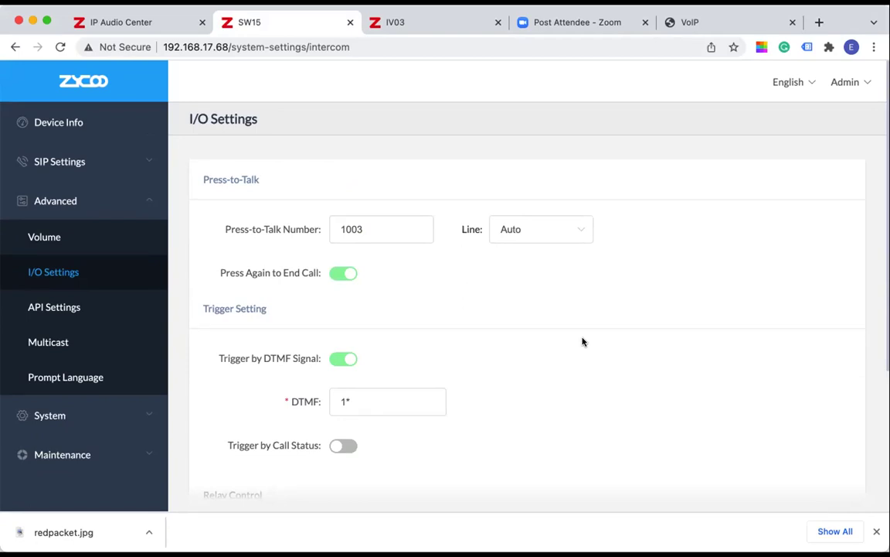
scroll(493, 332, down, 1)
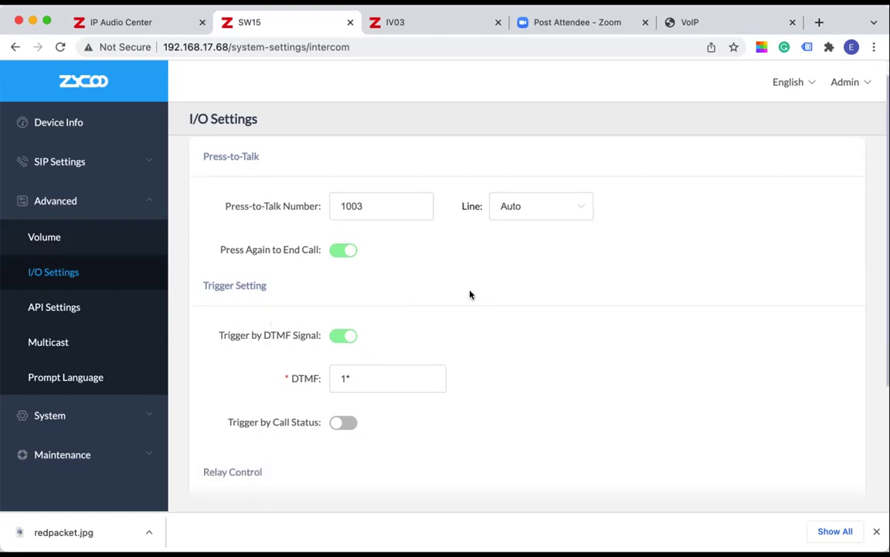
scroll(469, 294, down, 2)
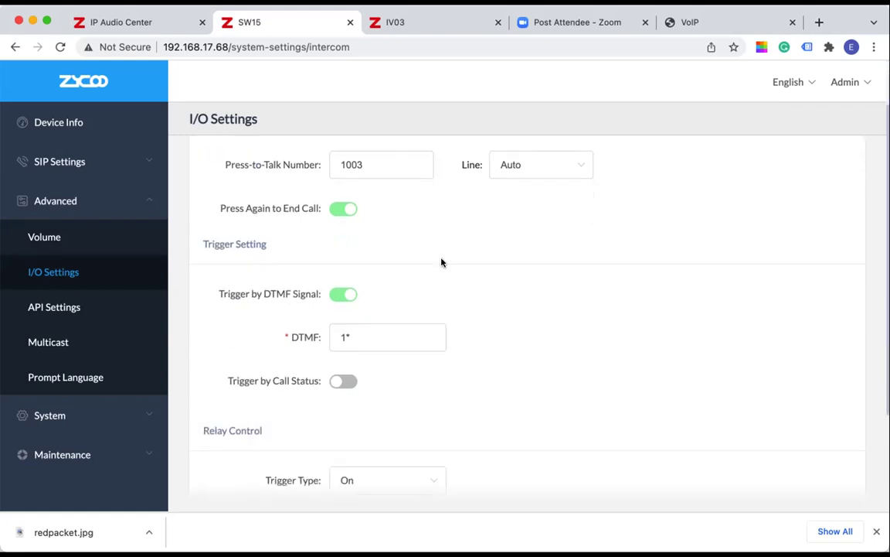
scroll(456, 299, down, 3)
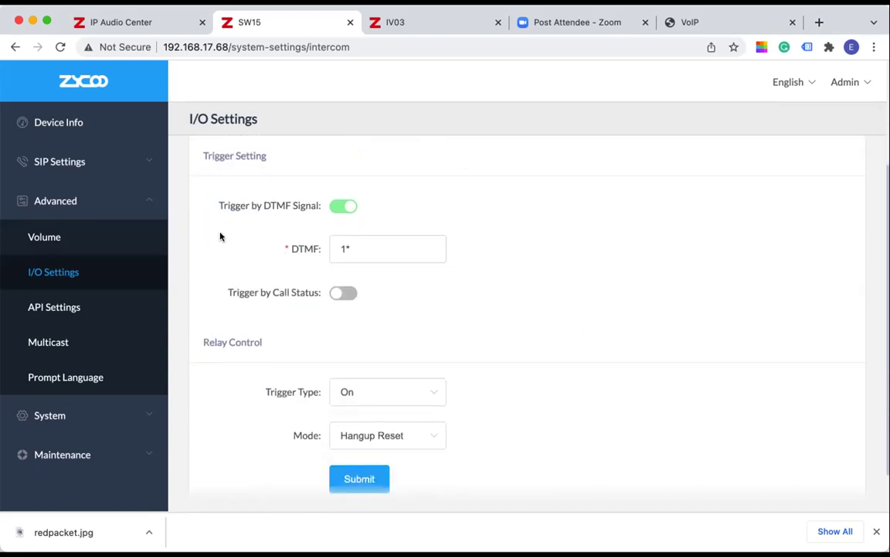
- Enable Trigger by Call Status, disable DTMF triggering, and set the event to Incoming/Outgoing
click(341, 292)
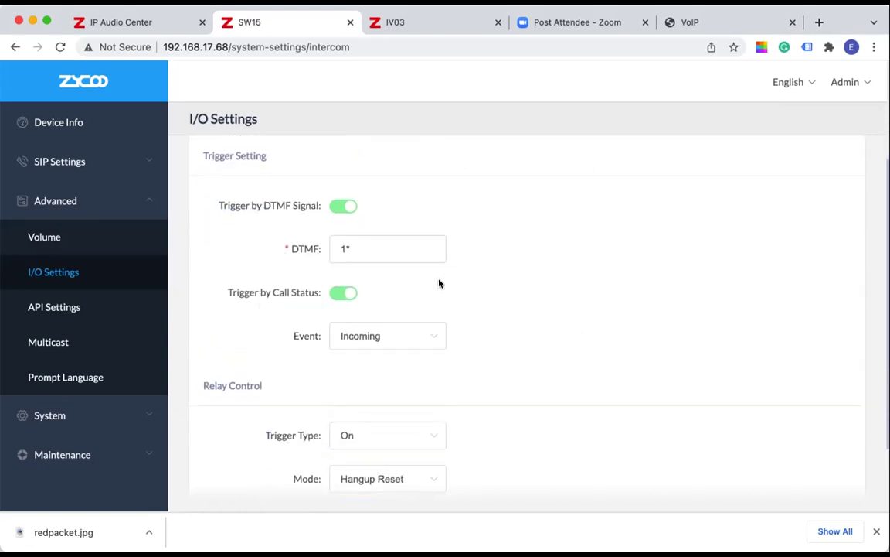
scroll(439, 284, down, 1)
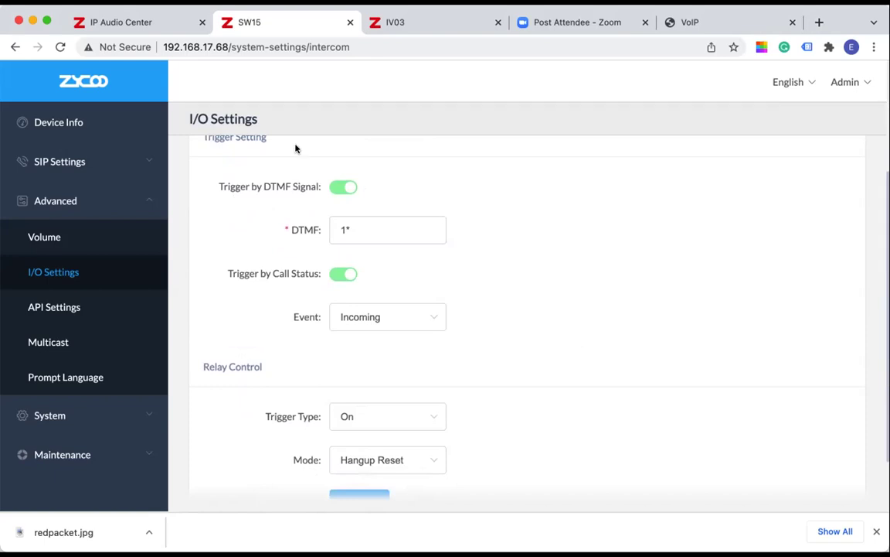
scroll(358, 338, up, 5)
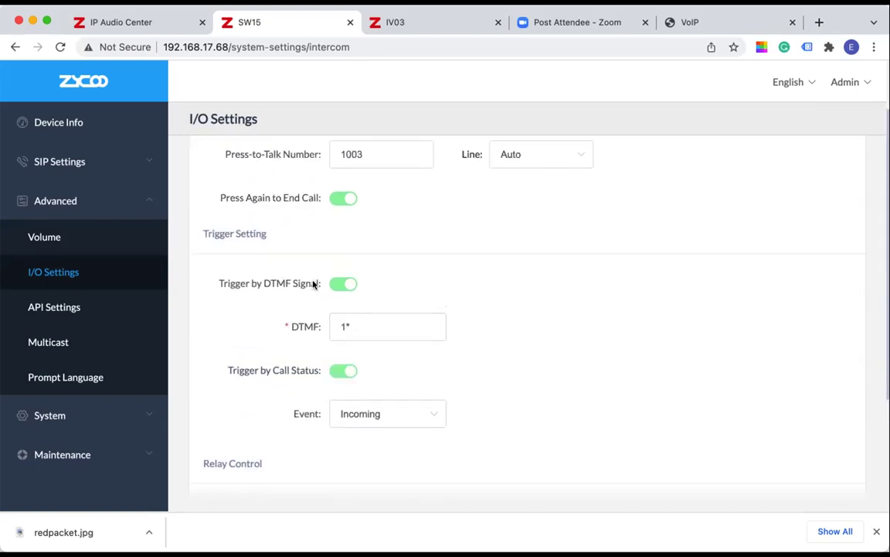
click(350, 284)
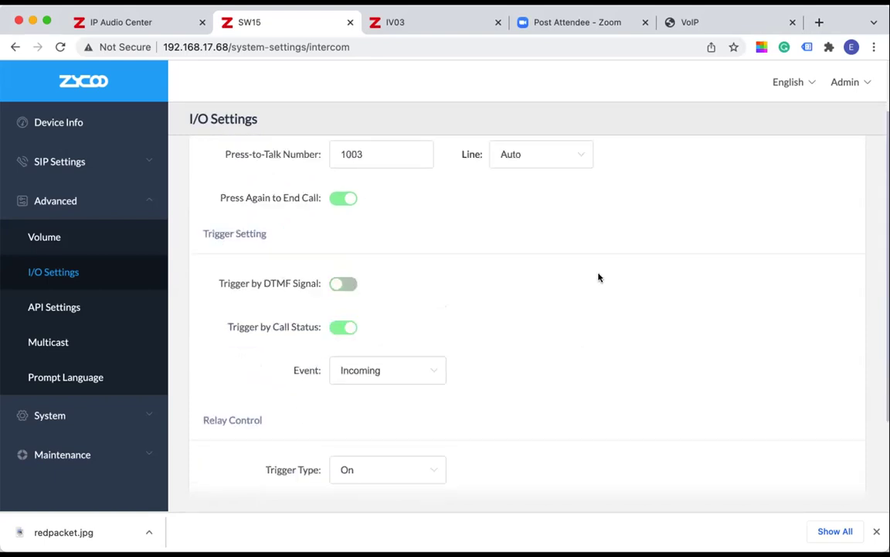
scroll(593, 276, down, 2)
scroll(445, 247, down, 3)
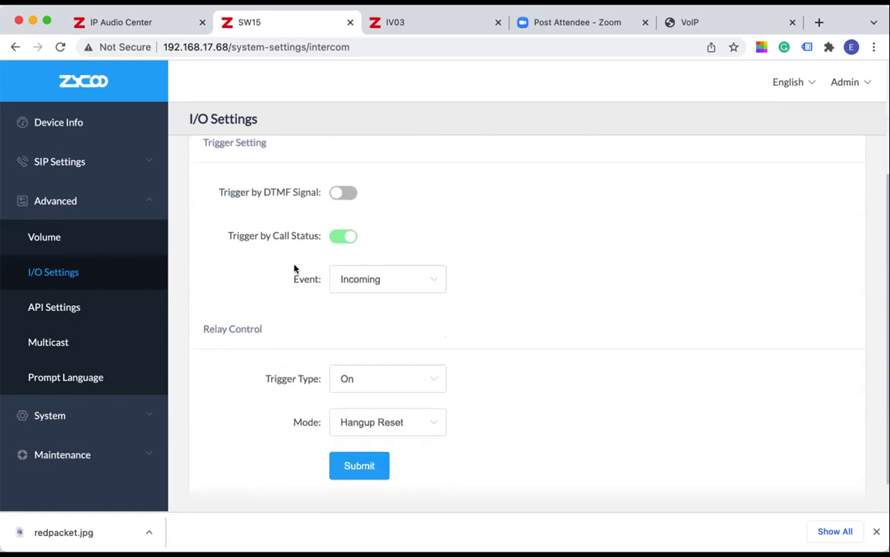
click(414, 281)
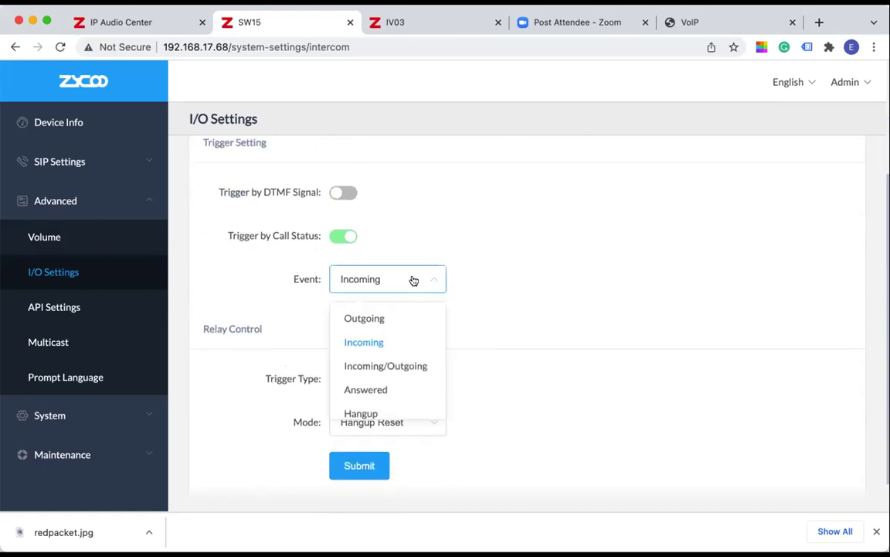
click(394, 366)
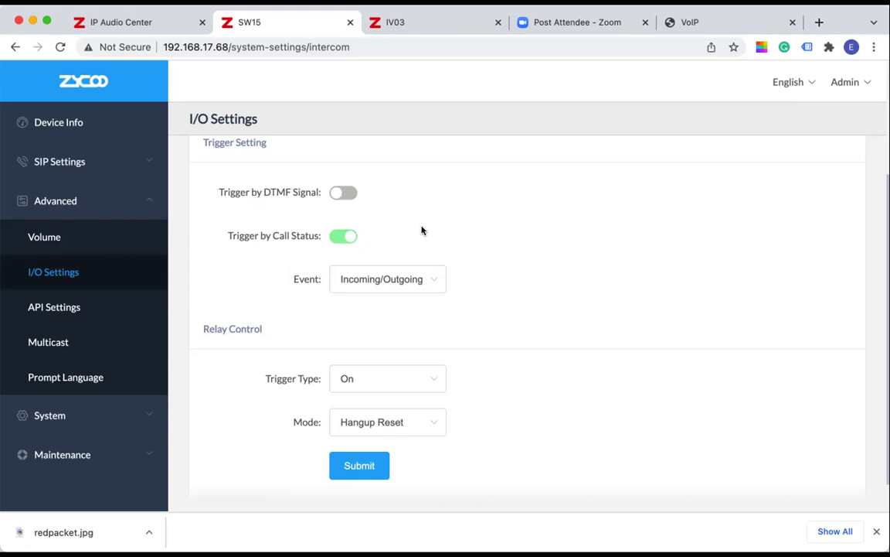
- Submit the I/O Settings with Incoming/Outgoing call-status triggering and DTMF off
scroll(422, 230, down, 1)
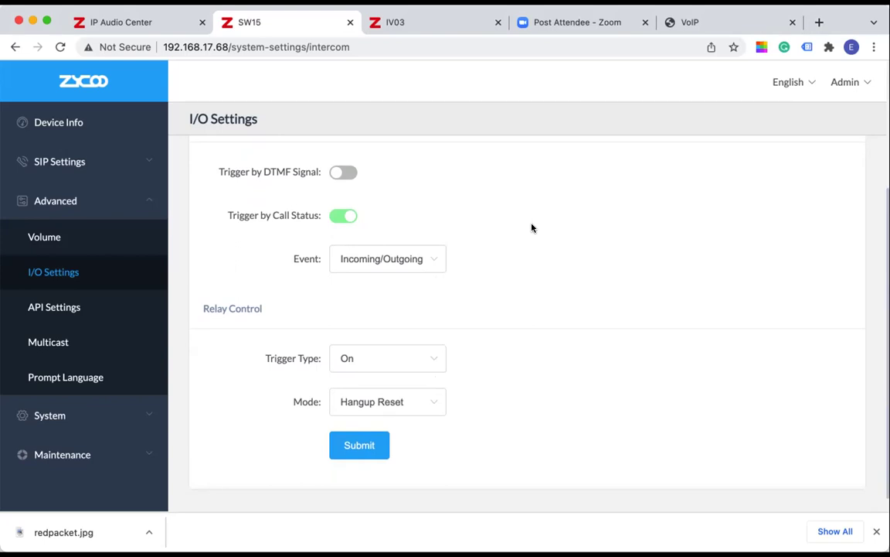
scroll(502, 197, down, 1)
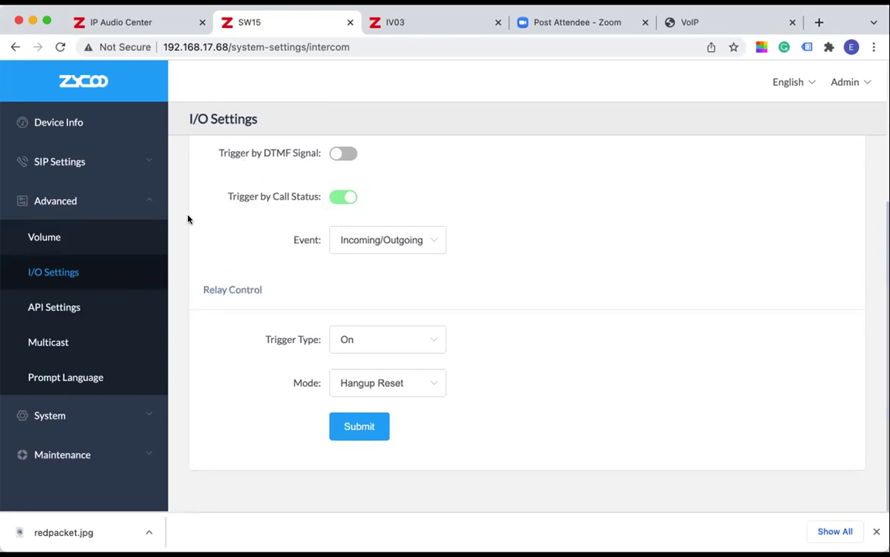
scroll(262, 215, up, 3)
scroll(263, 215, down, 3)
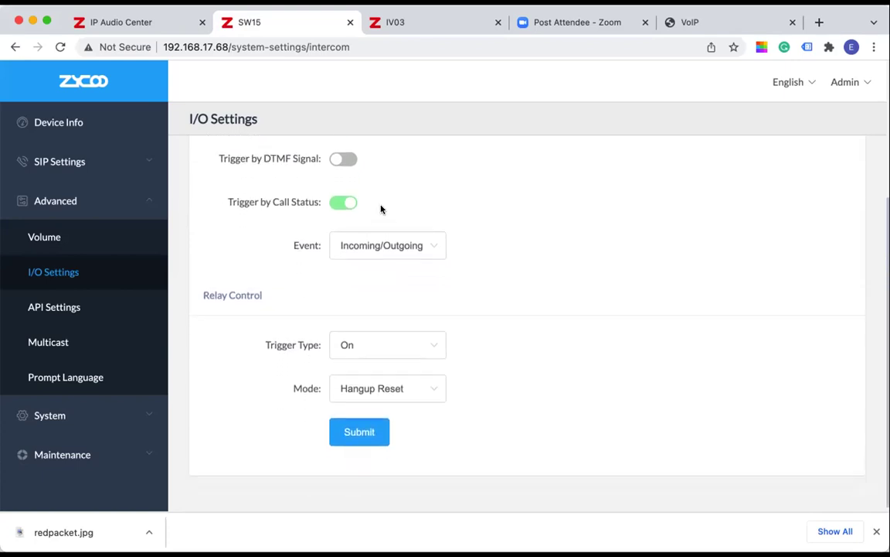
scroll(383, 206, down, 1)
click(371, 429)
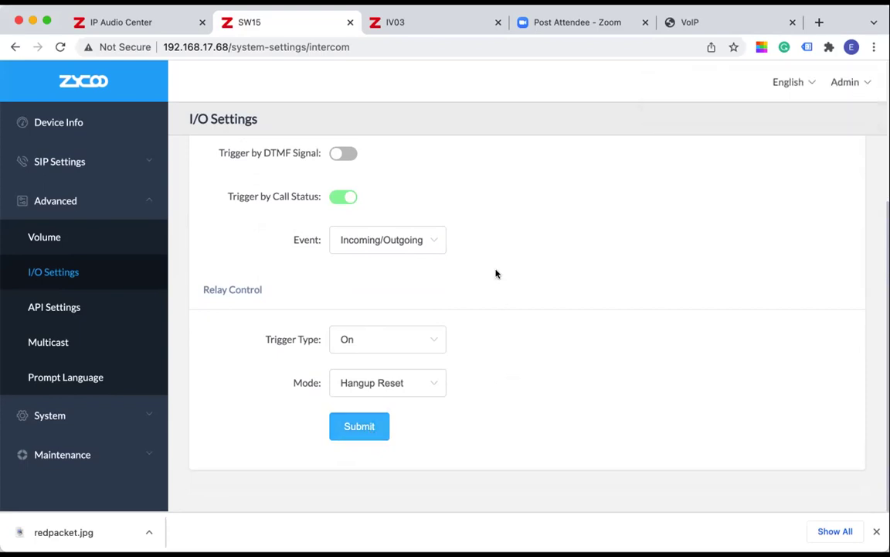
scroll(496, 272, up, 4)
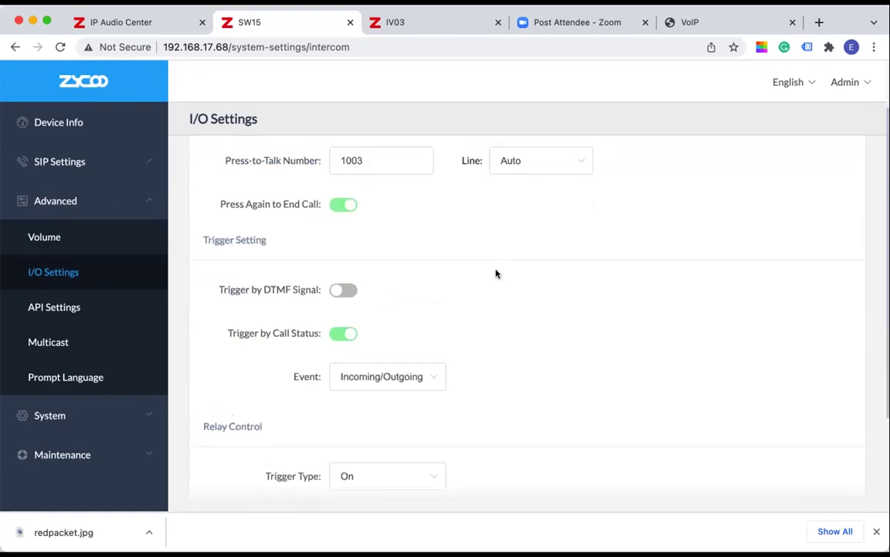
scroll(497, 272, down, 1)
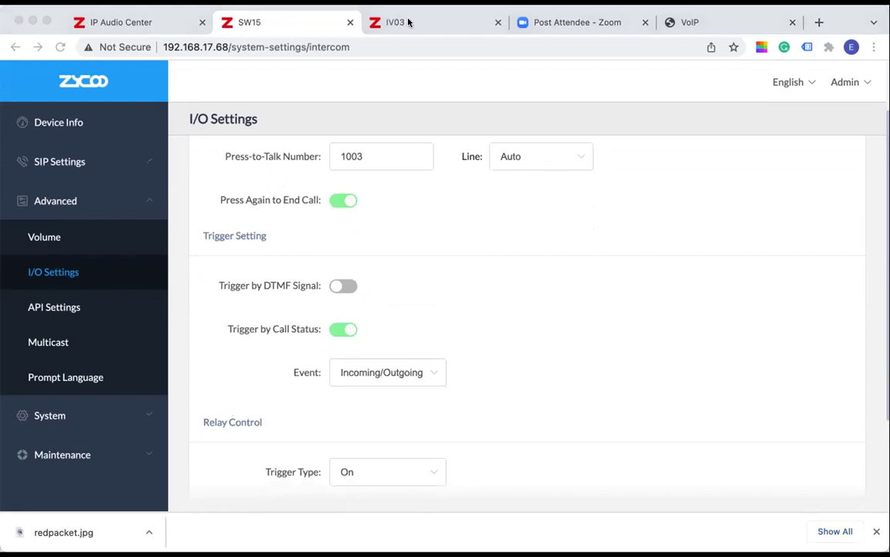
click(205, 86)
scroll(377, 300, up, 2)
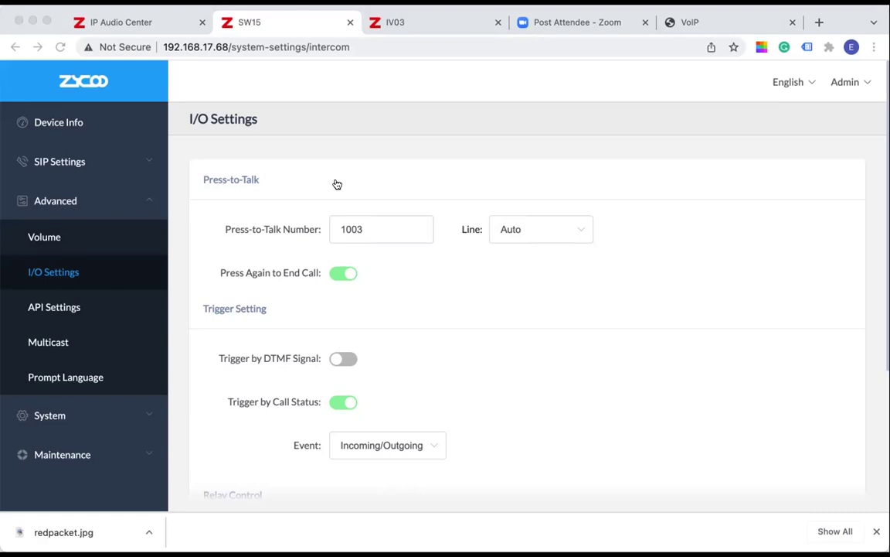
- Point out the Press-to-Talk Number label on the I/O Settings page
click(186, 431)
scroll(380, 414, down, 5)
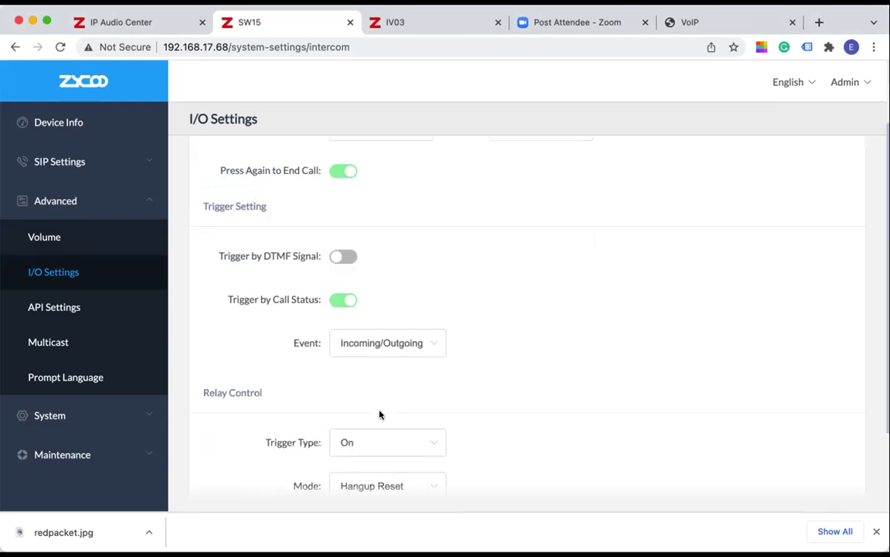
scroll(382, 415, up, 6)
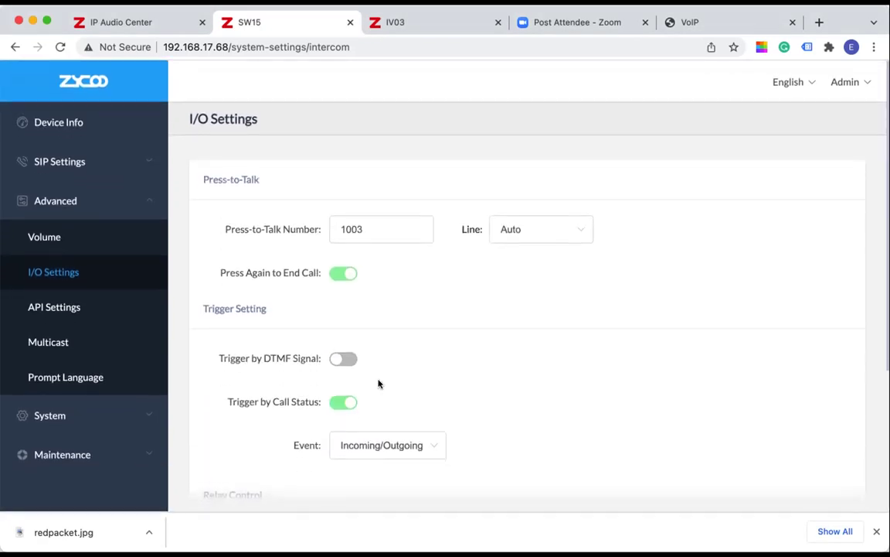
scroll(389, 245, down, 3)
scroll(390, 245, up, 3)
drag(222, 230, 317, 229)
click(221, 240)
drag(223, 230, 296, 236)
click(229, 240)
drag(227, 231, 318, 234)
click(309, 234)
- Show the Relay Control Mode reset options
scroll(273, 239, down, 2)
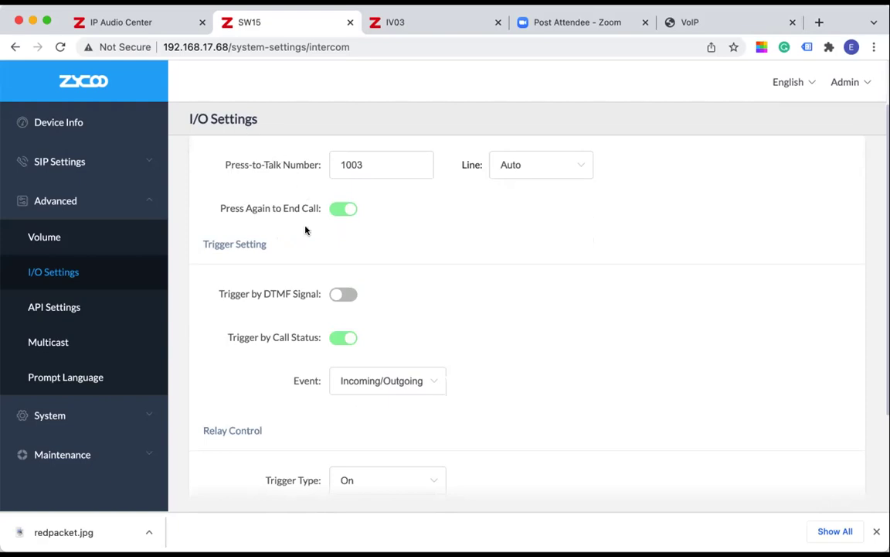
scroll(304, 229, down, 4)
scroll(305, 230, up, 2)
scroll(304, 228, down, 2)
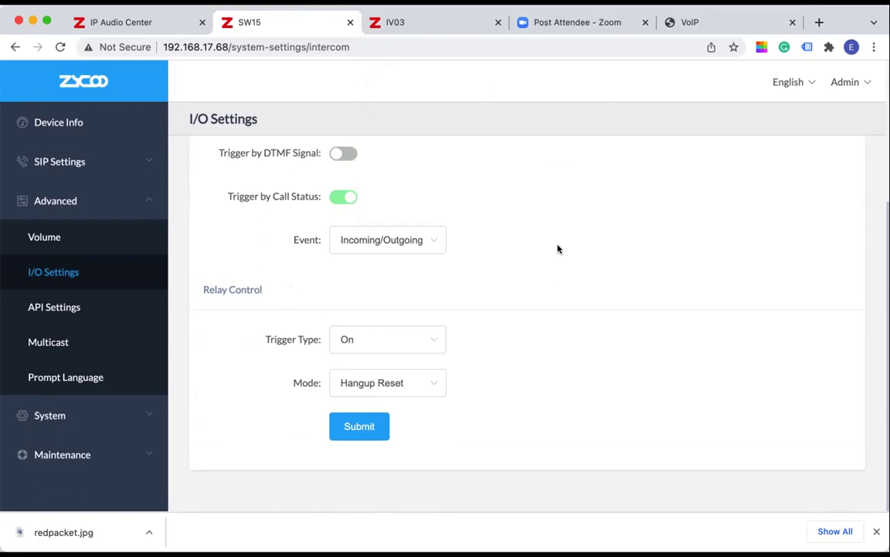
scroll(584, 237, down, 1)
click(417, 386)
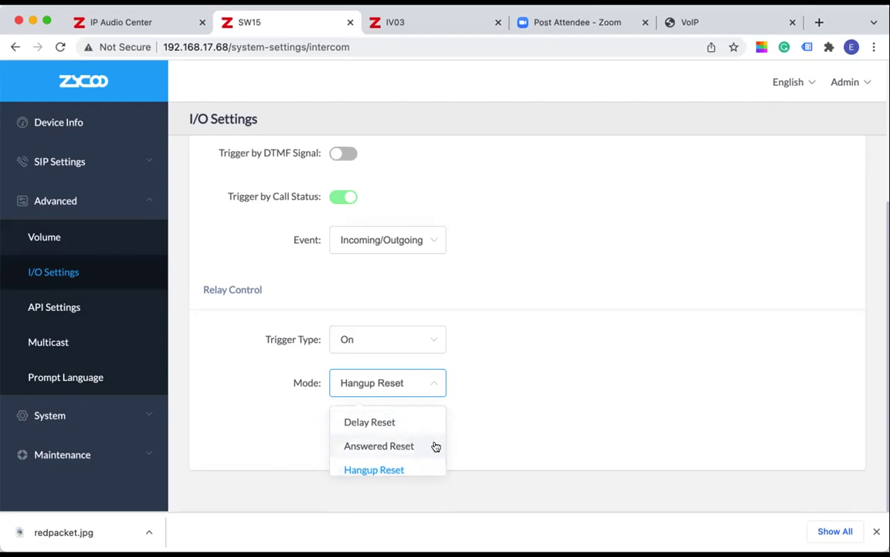
- Set the relay mode to Answered Reset, then recheck the mode options without changing it
click(425, 446)
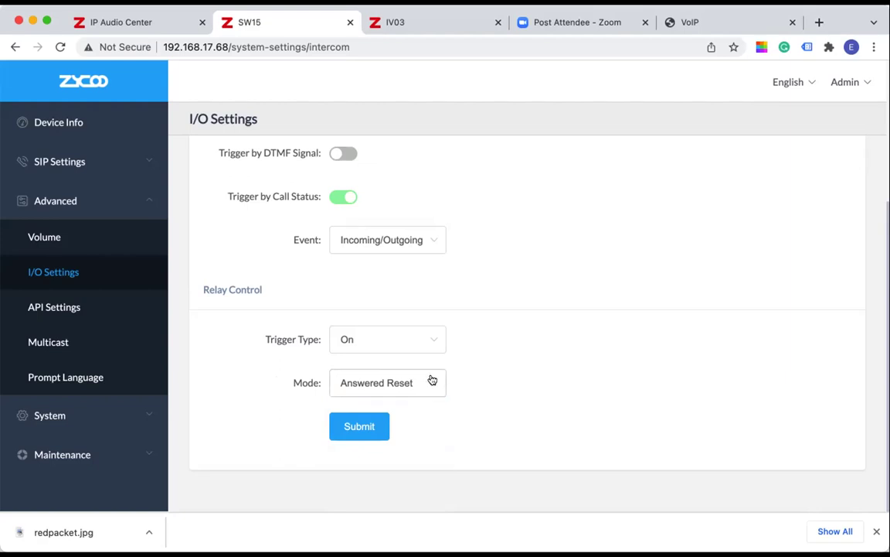
click(433, 379)
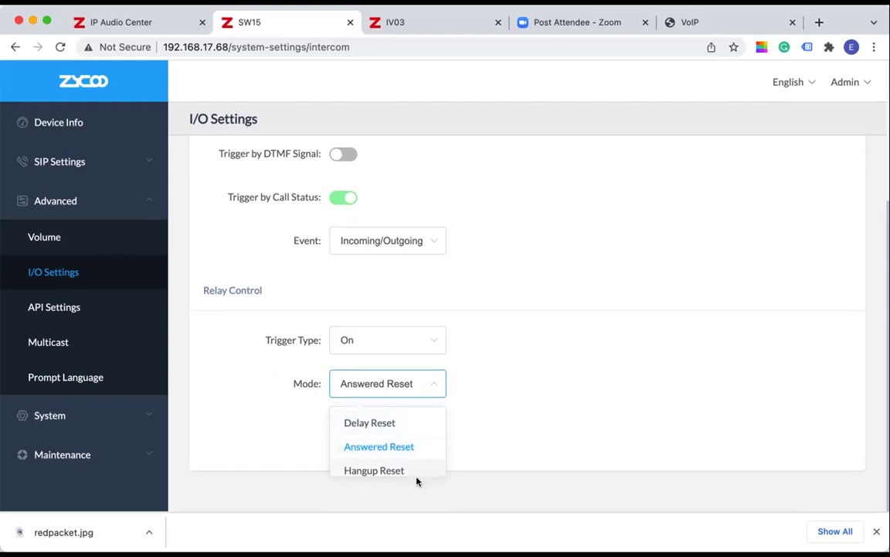
click(541, 397)
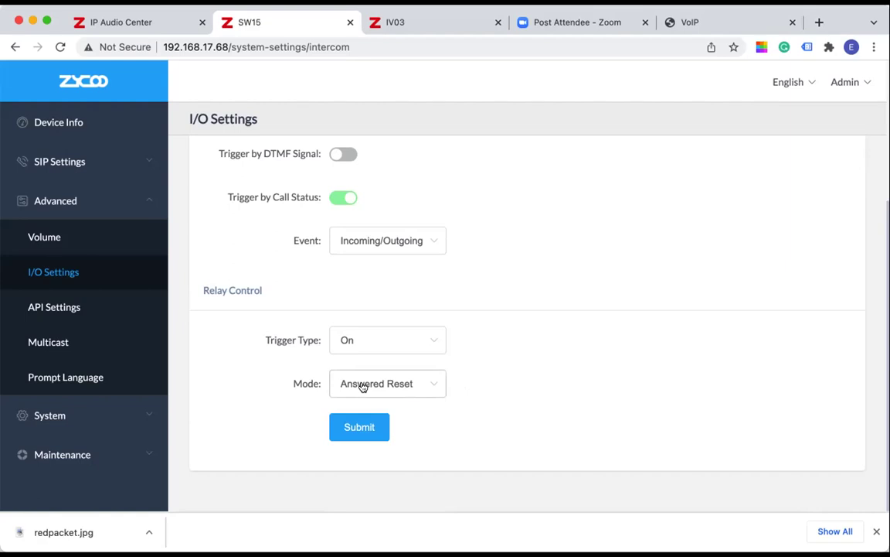
click(362, 386)
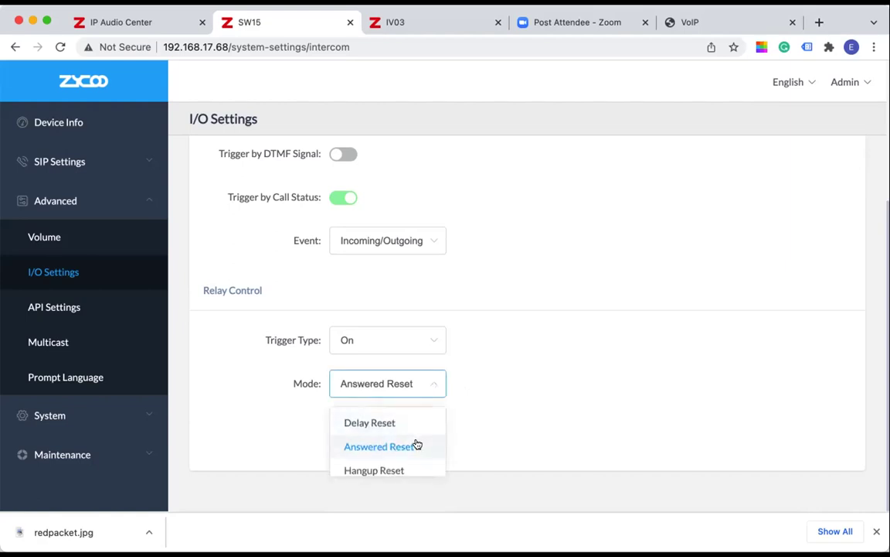
click(504, 431)
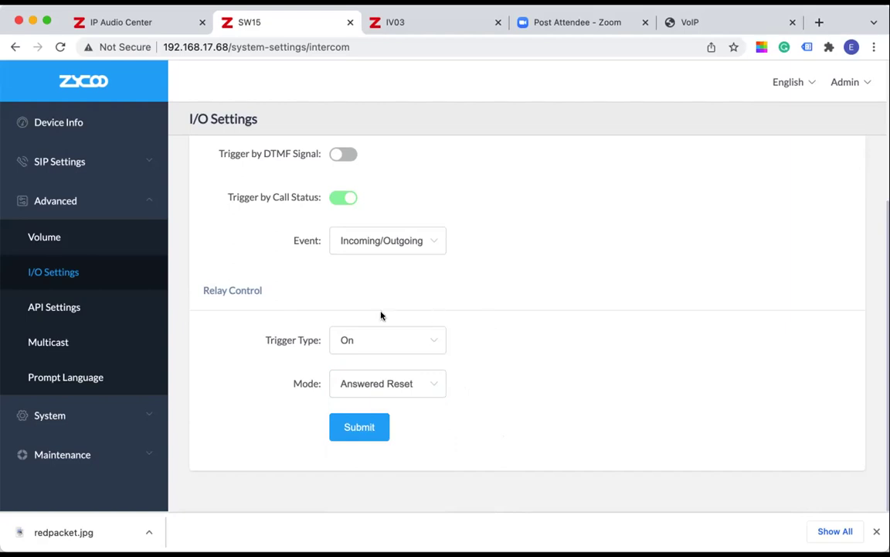
- Confirm the relay Trigger Type stays On and go to the API Settings page
click(385, 343)
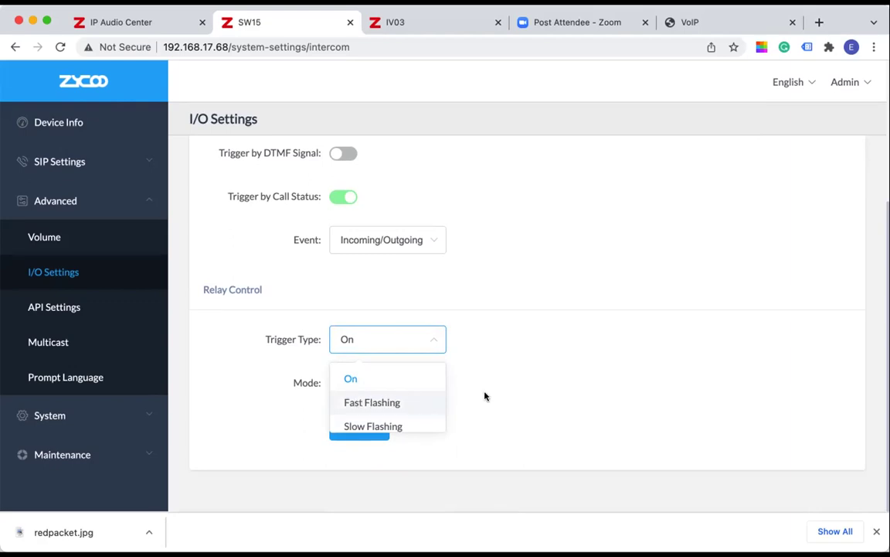
click(535, 393)
scroll(473, 317, up, 3)
scroll(473, 317, up, 2)
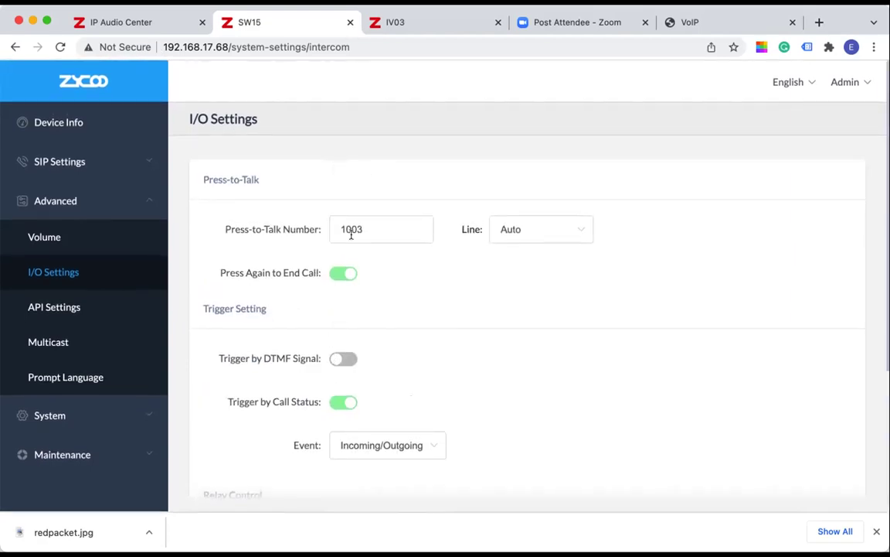
scroll(338, 405, down, 5)
scroll(323, 364, down, 1)
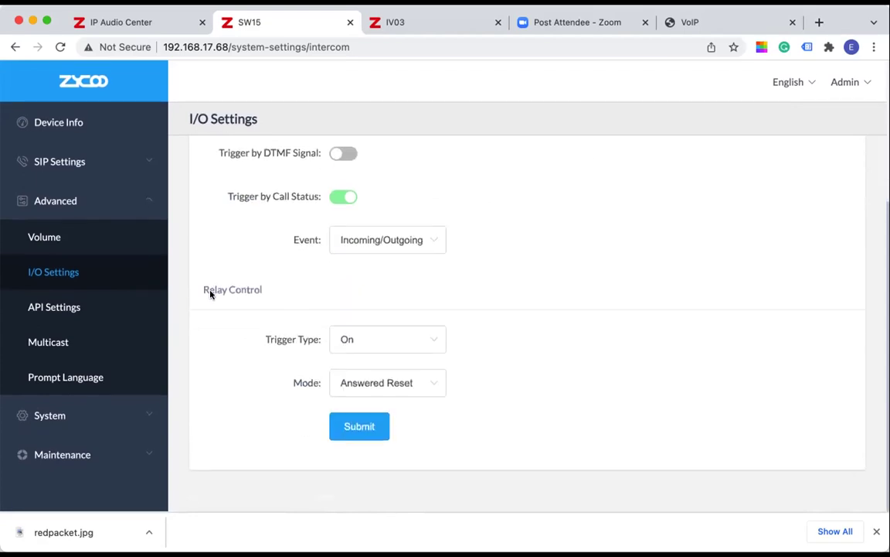
click(54, 307)
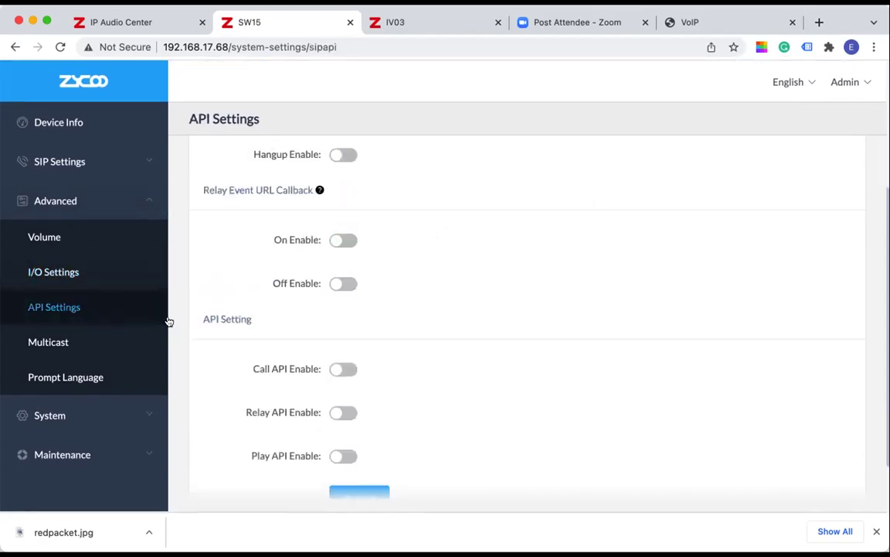
- Turn on Incoming Enable under Call Event URL Callback
scroll(596, 338, down, 2)
scroll(598, 338, up, 4)
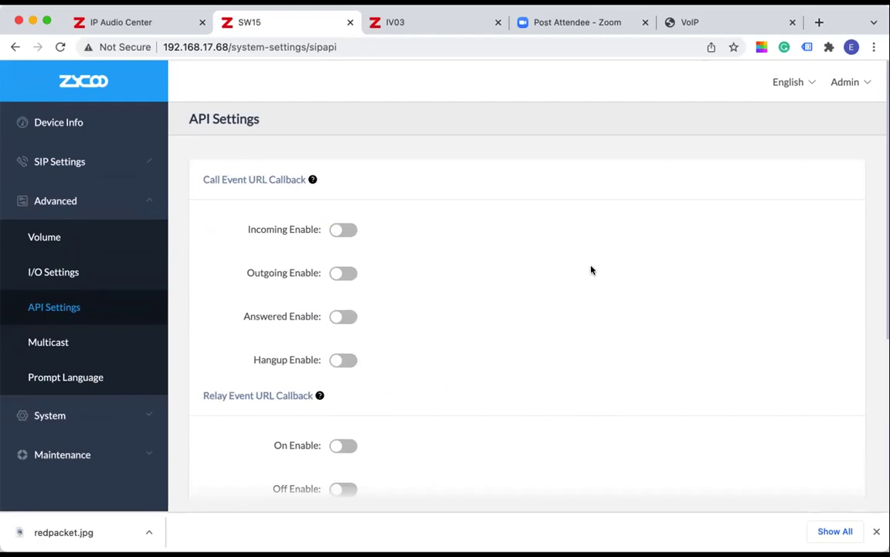
scroll(469, 316, down, 1)
scroll(469, 316, up, 1)
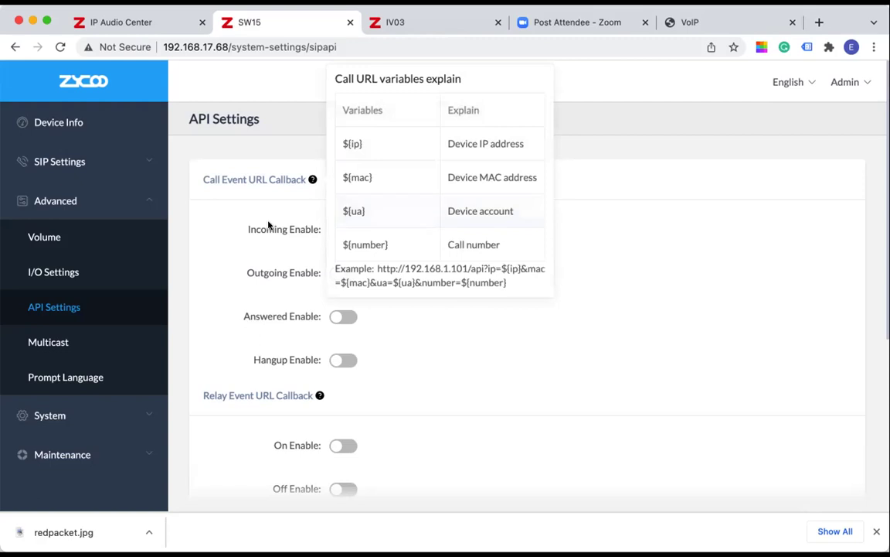
click(337, 230)
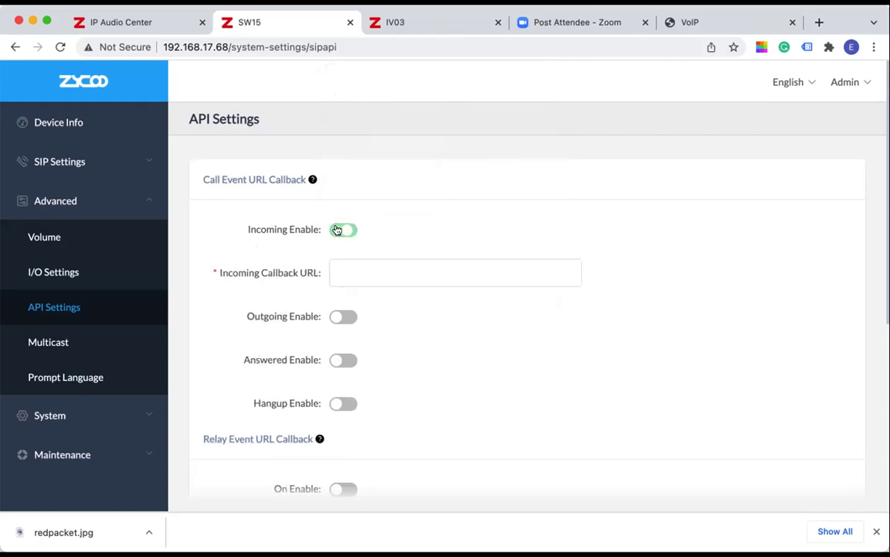
scroll(420, 216, down, 1)
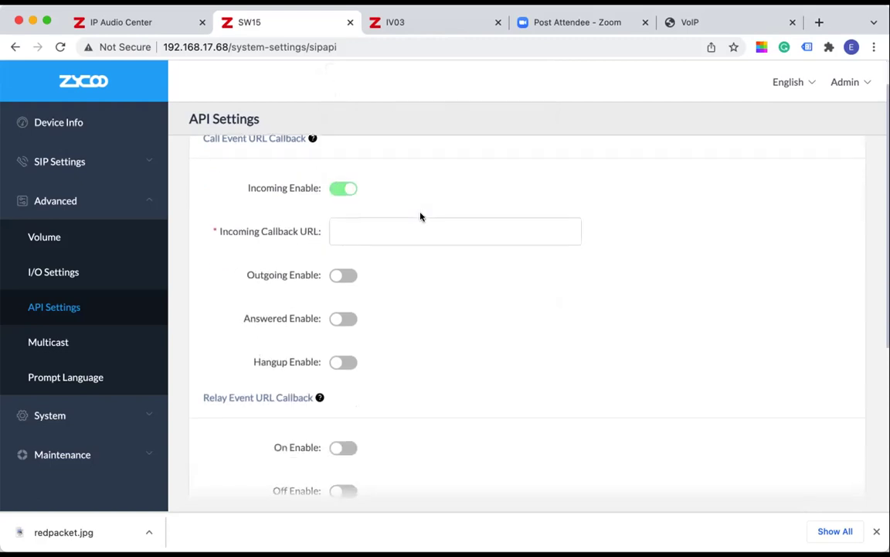
scroll(420, 216, up, 1)
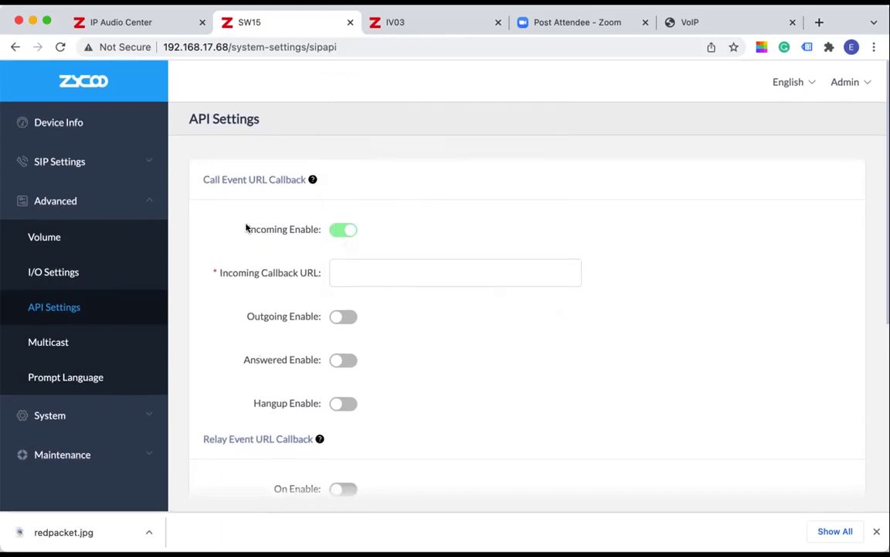
- Point out the Incoming Enable label and place the cursor in the empty Incoming Callback URL field
drag(245, 230, 318, 230)
click(412, 218)
click(371, 263)
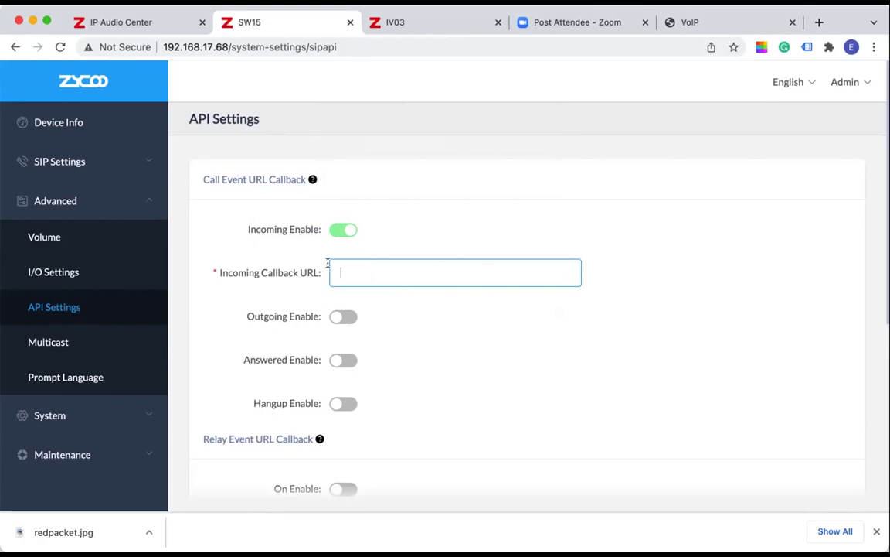
scroll(433, 242, down, 1)
scroll(423, 244, down, 1)
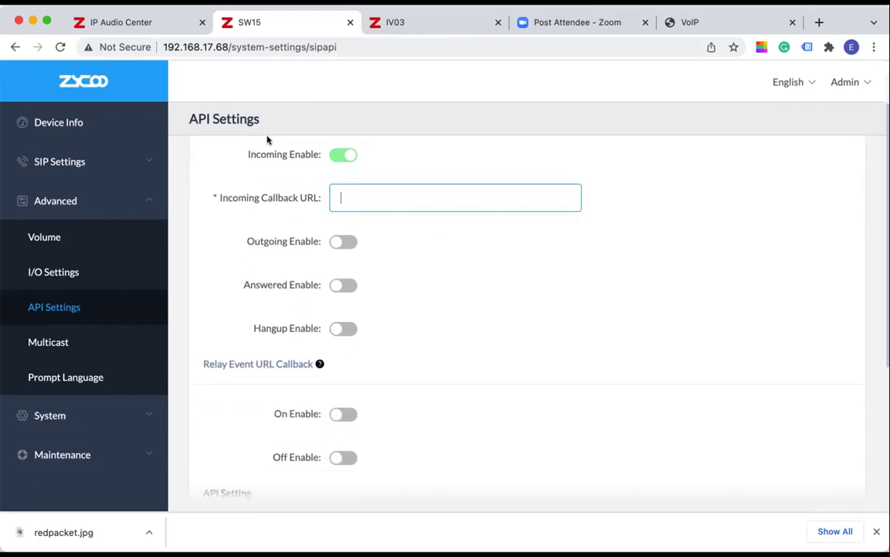
scroll(270, 155, up, 1)
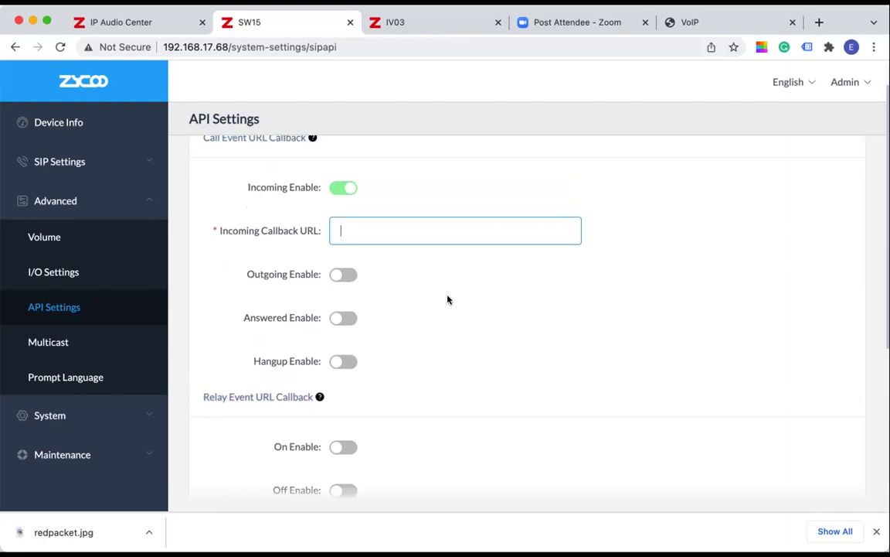
scroll(447, 299, up, 1)
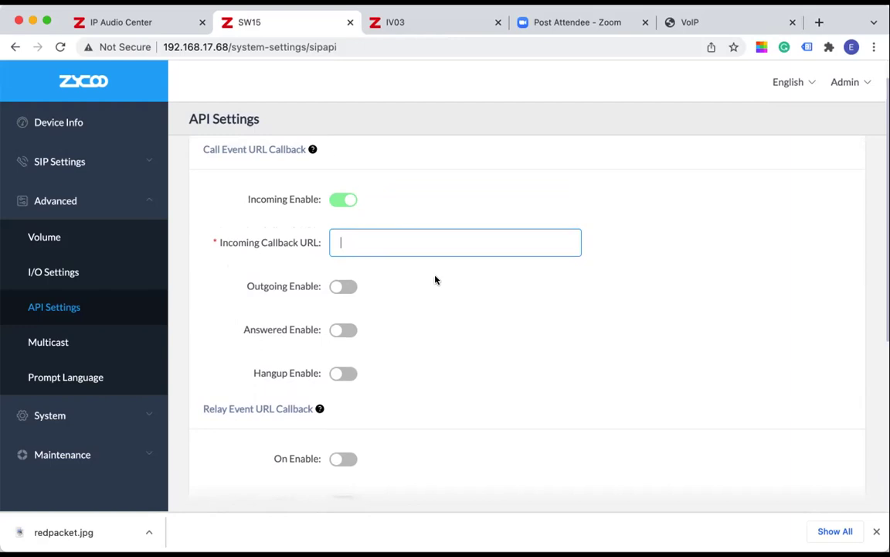
scroll(436, 279, down, 5)
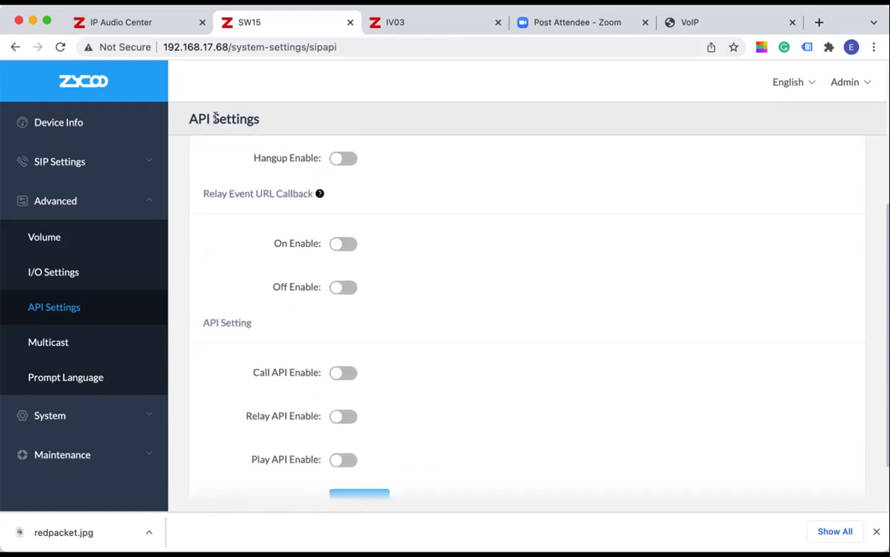
scroll(262, 332, down, 2)
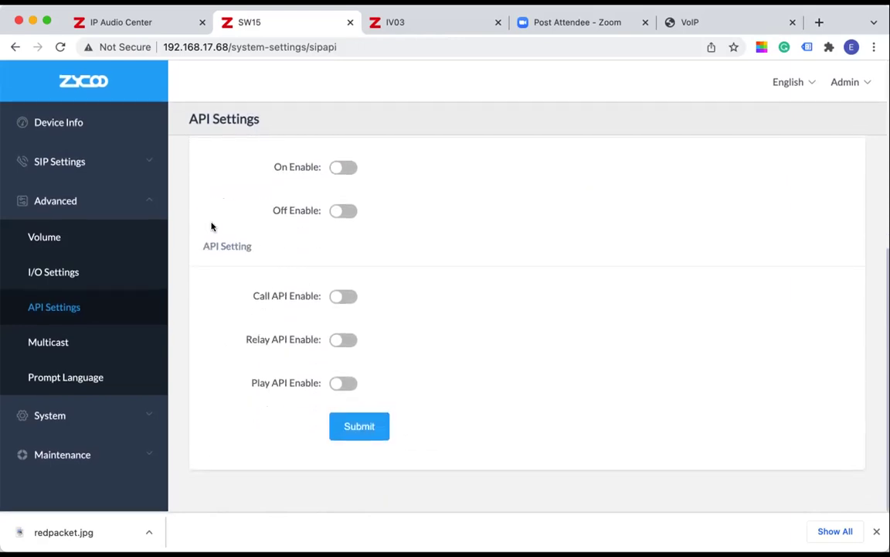
- Turn on Call API Enable and highlight the Outgoing API URL (number=101)
click(337, 296)
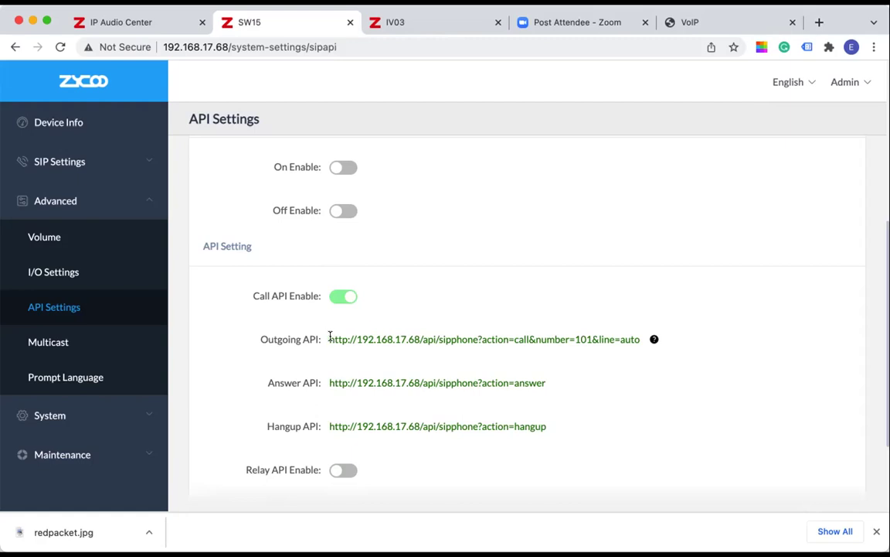
drag(330, 337, 509, 336)
click(512, 337)
drag(330, 334, 641, 336)
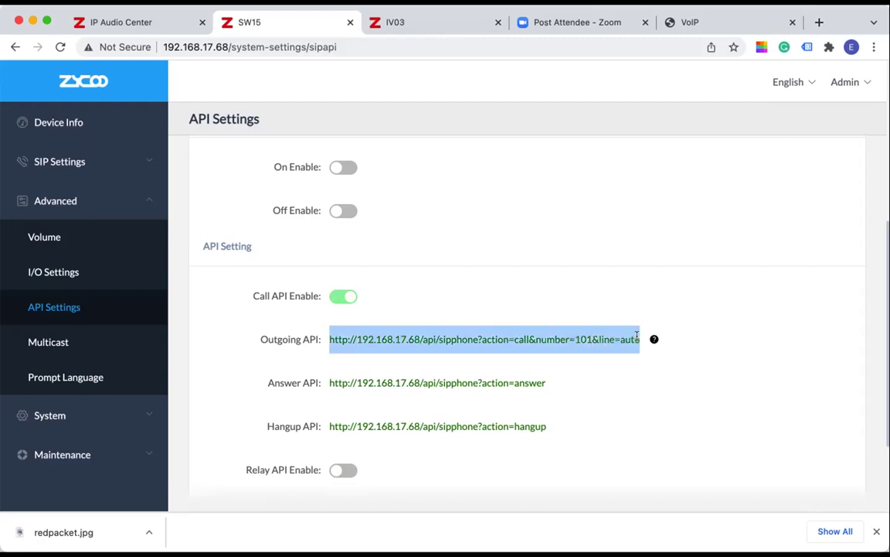
click(568, 297)
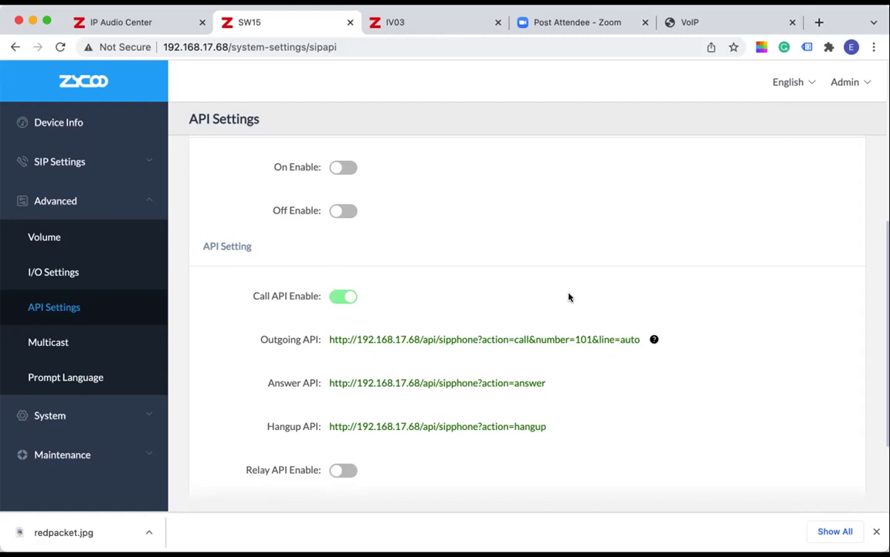
scroll(307, 410, down, 4)
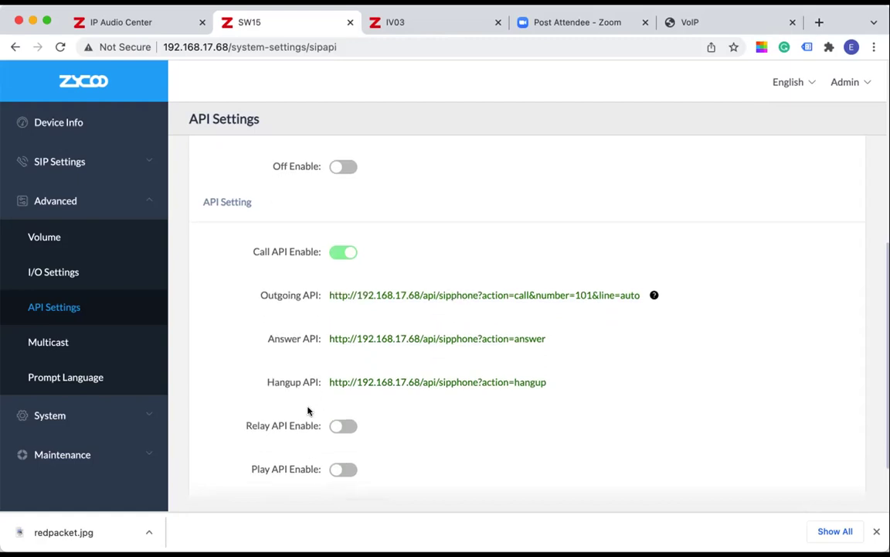
- Enable the SW15 Play API and inspect the Start Play URL (id=1, repeat=0, volume=7) and the ID Ring Tone Table
click(348, 383)
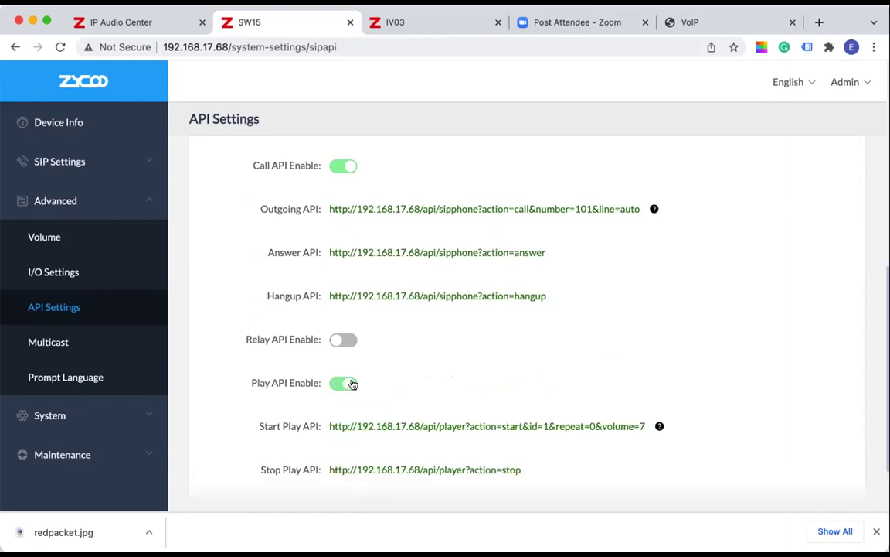
scroll(478, 394, down, 3)
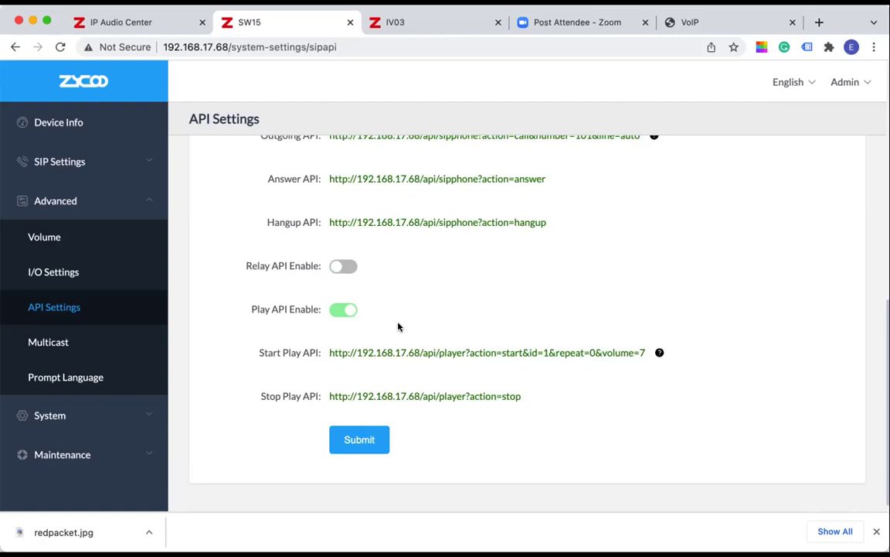
drag(328, 351, 642, 352)
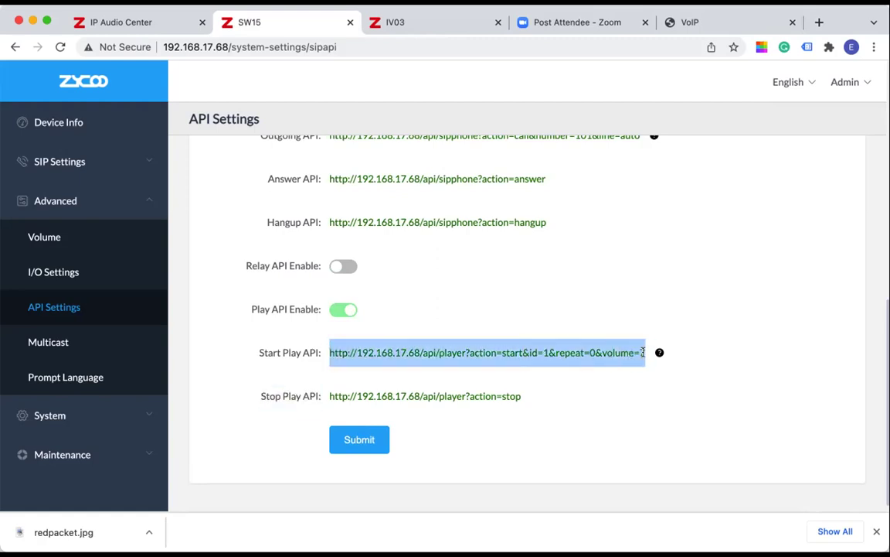
mouse_move(659, 353)
click(342, 351)
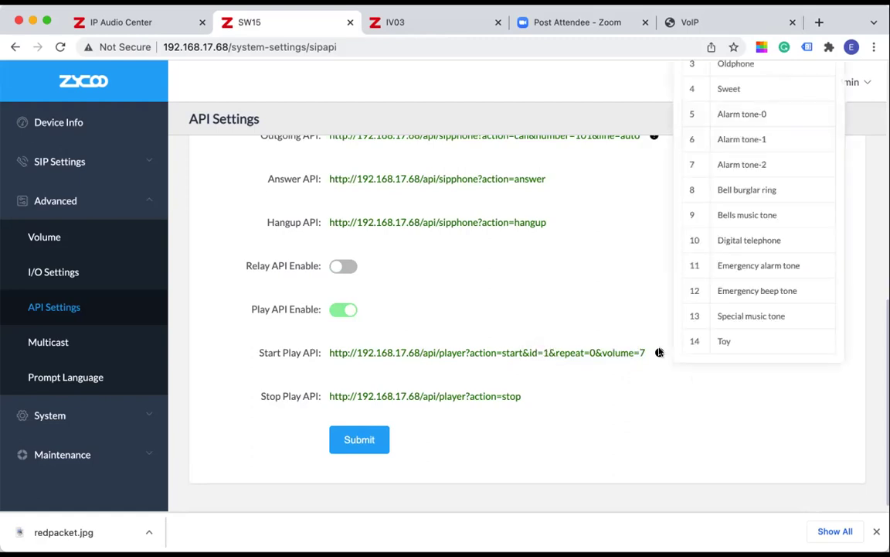
scroll(659, 352, up, 3)
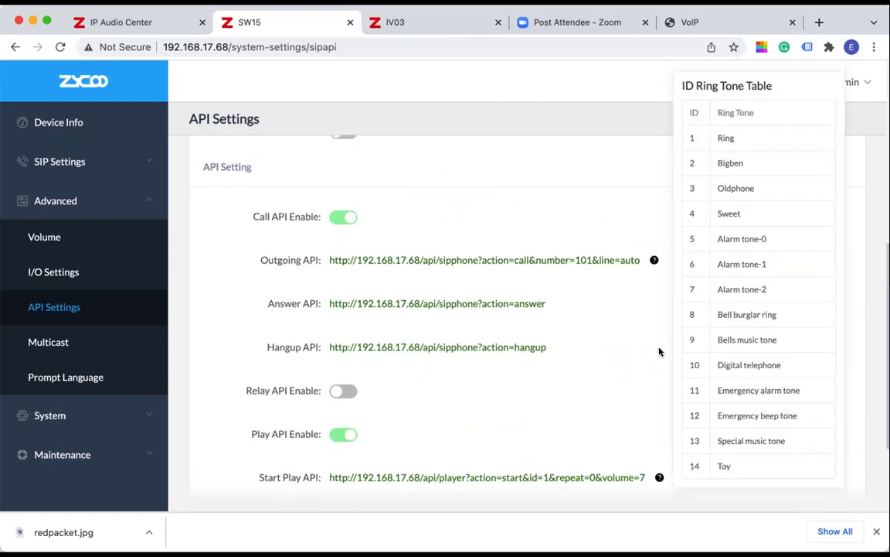
mouse_move(659, 479)
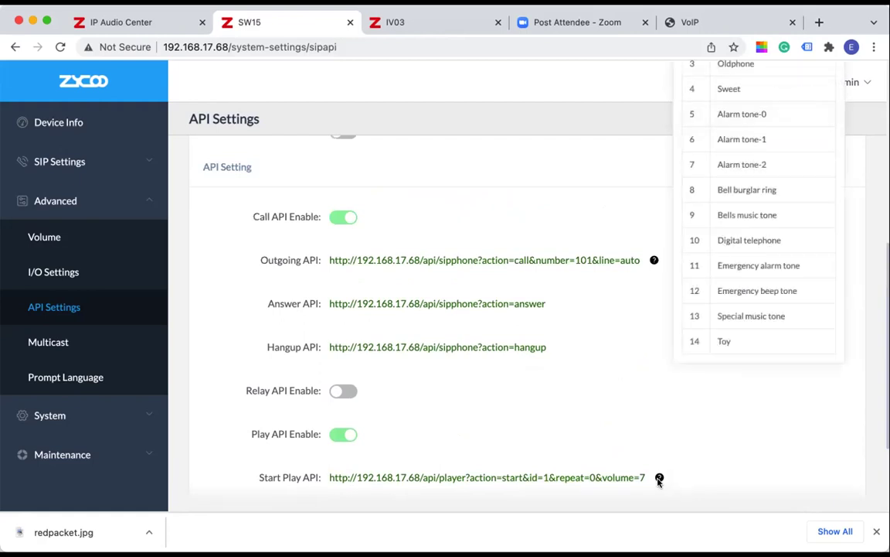
scroll(558, 373, down, 4)
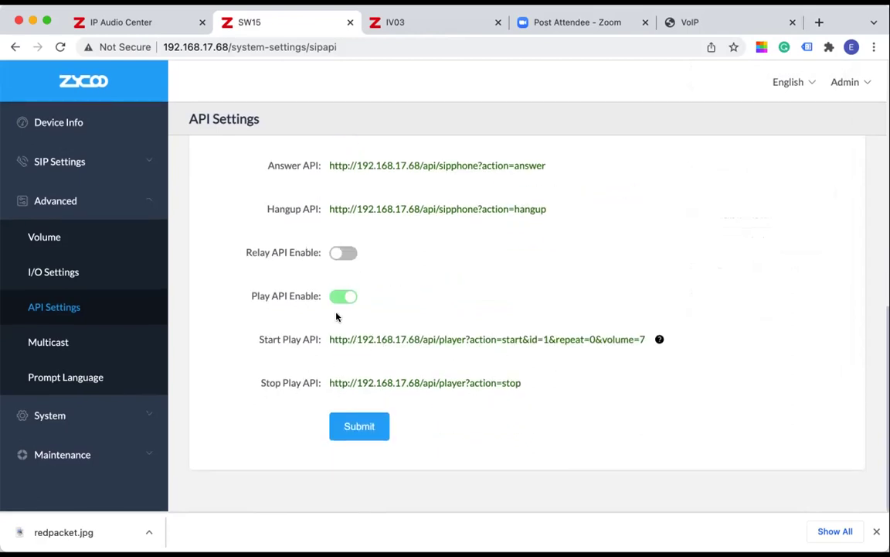
scroll(441, 404, up, 10)
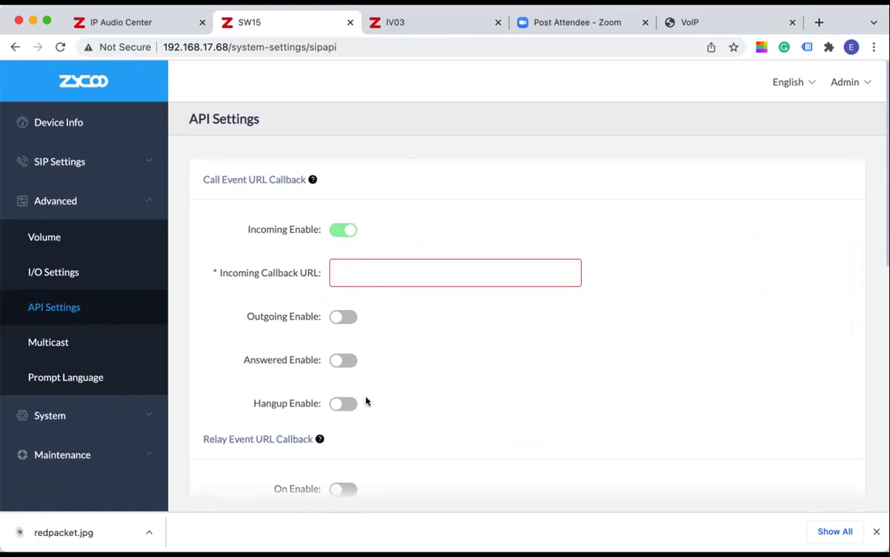
scroll(366, 400, down, 10)
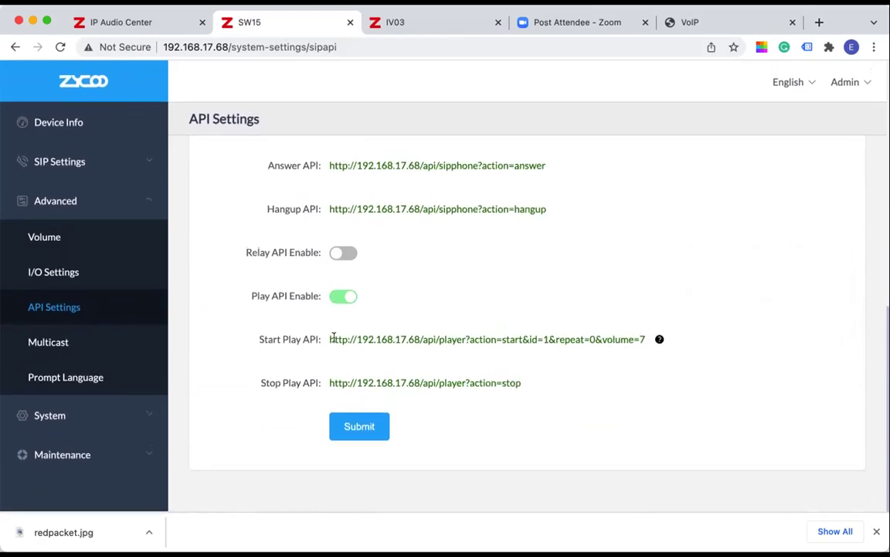
drag(331, 339, 560, 327)
click(646, 327)
triple_click(645, 328)
click(666, 243)
drag(324, 341, 439, 339)
drag(614, 339, 647, 340)
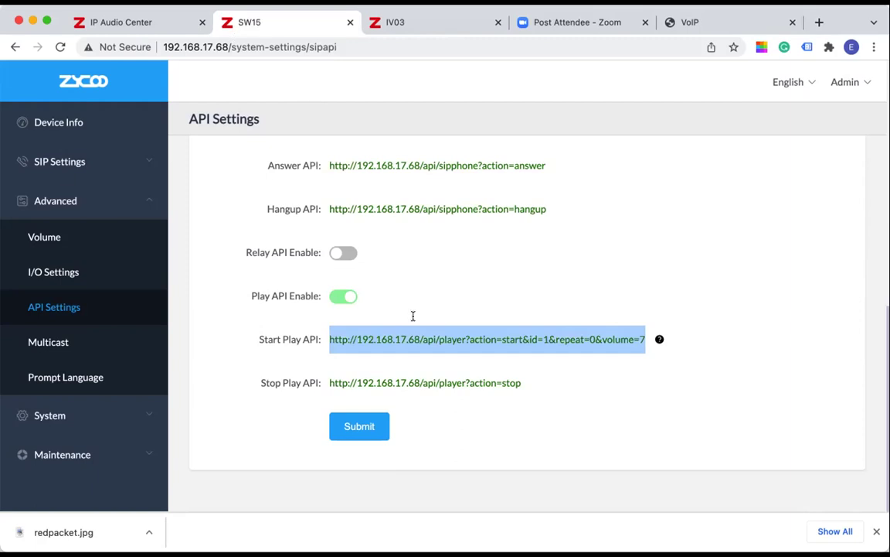
click(421, 348)
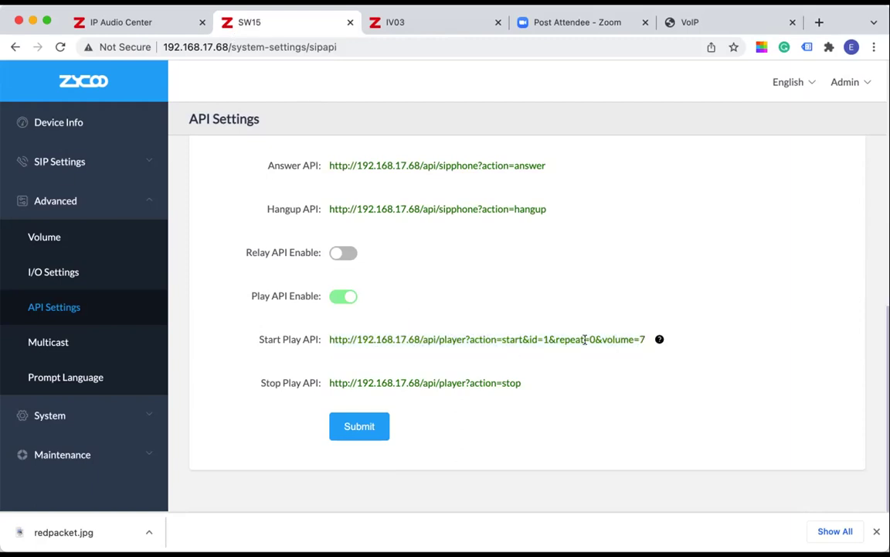
double_click(545, 338)
mouse_move(658, 338)
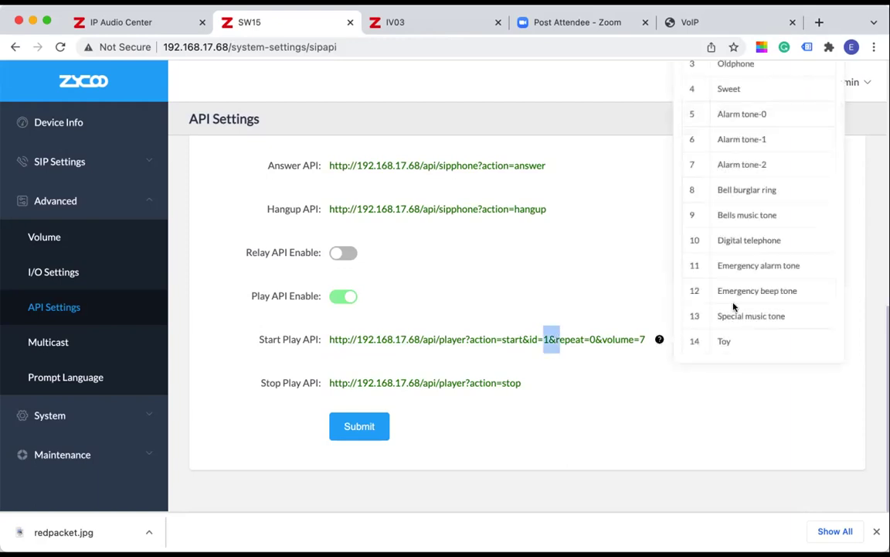
scroll(735, 307, up, 1)
scroll(734, 307, up, 3)
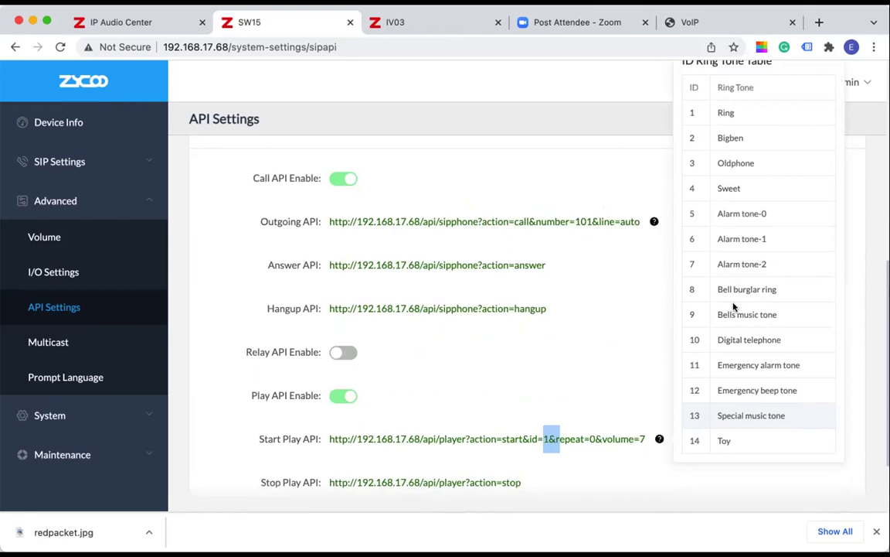
scroll(734, 306, down, 1)
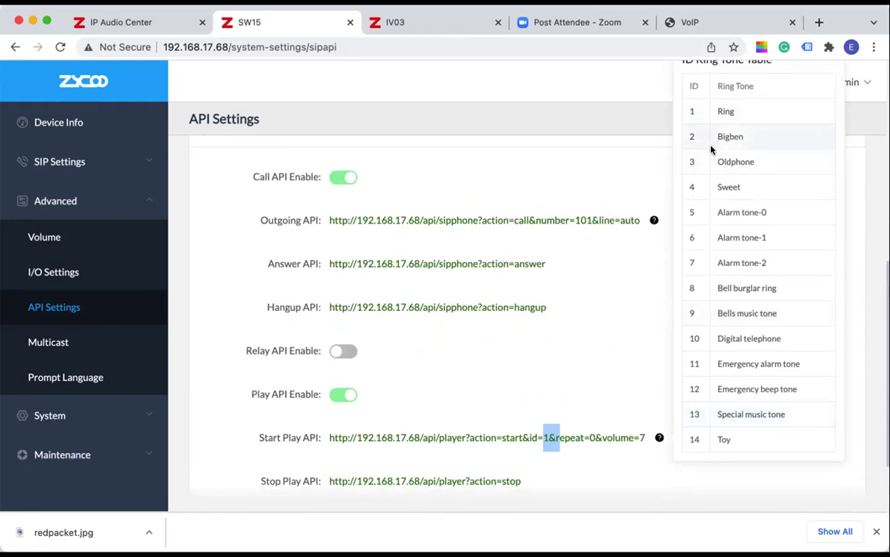
click(624, 318)
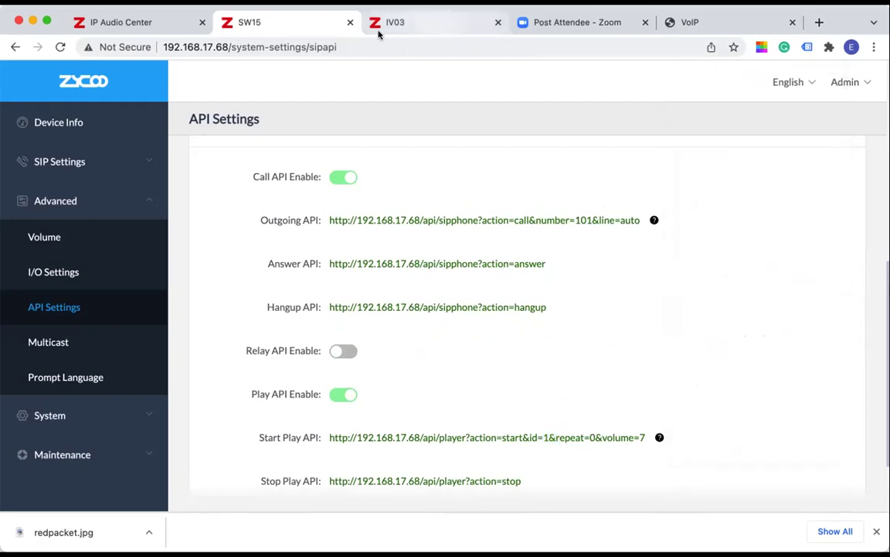
- Go to the IV03 device's Advanced > API Settings page
click(418, 26)
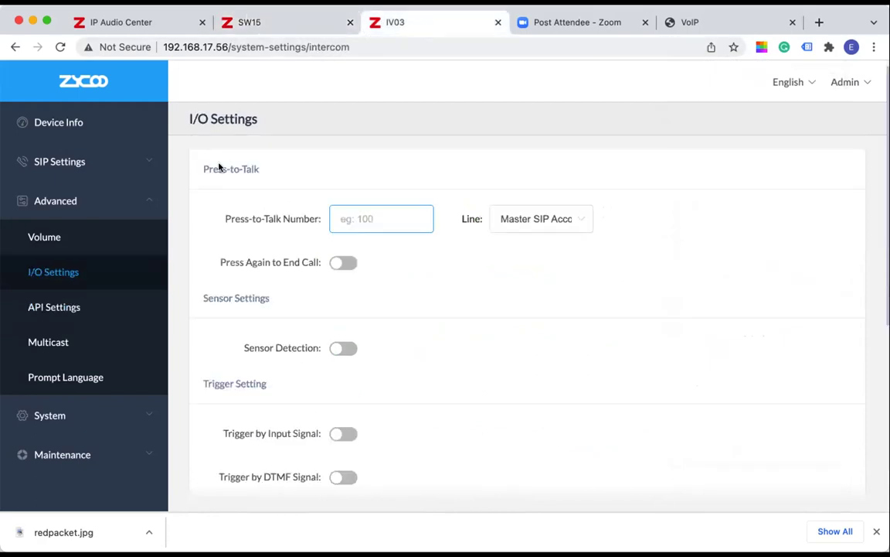
scroll(87, 386, down, 3)
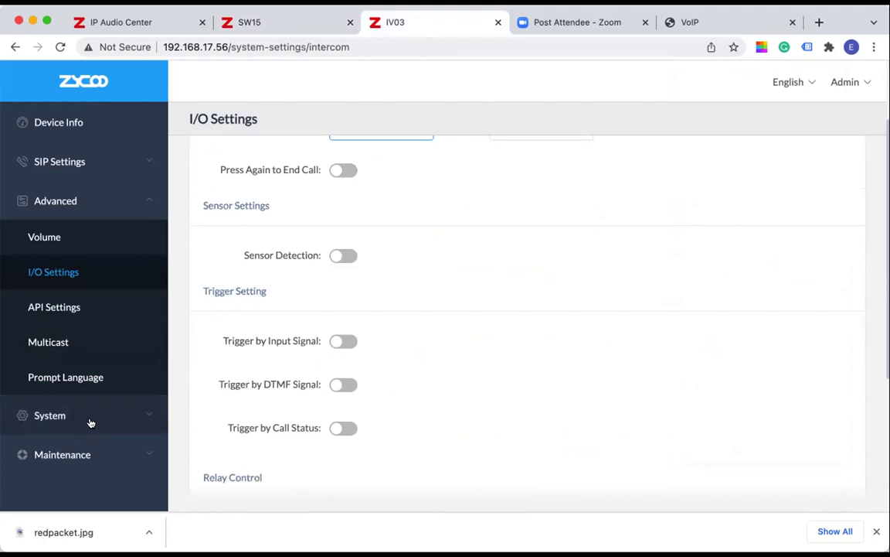
click(90, 419)
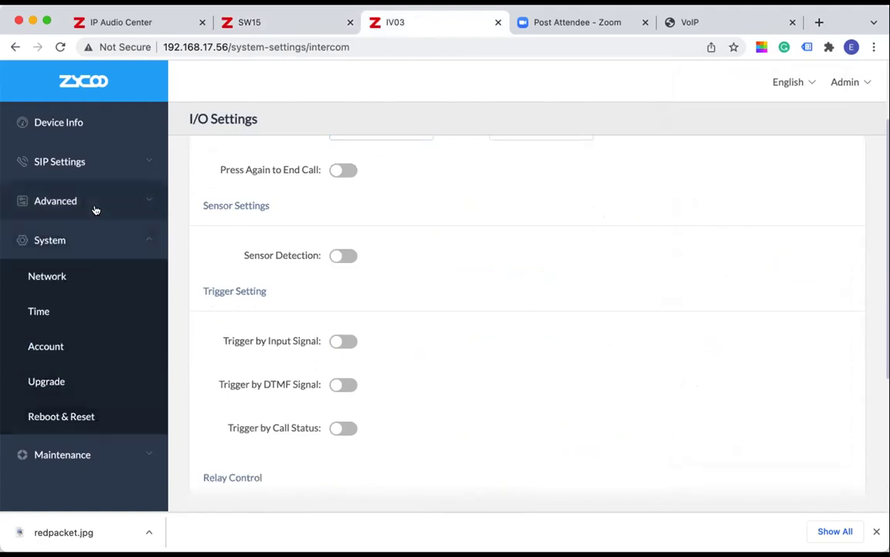
click(94, 204)
click(77, 312)
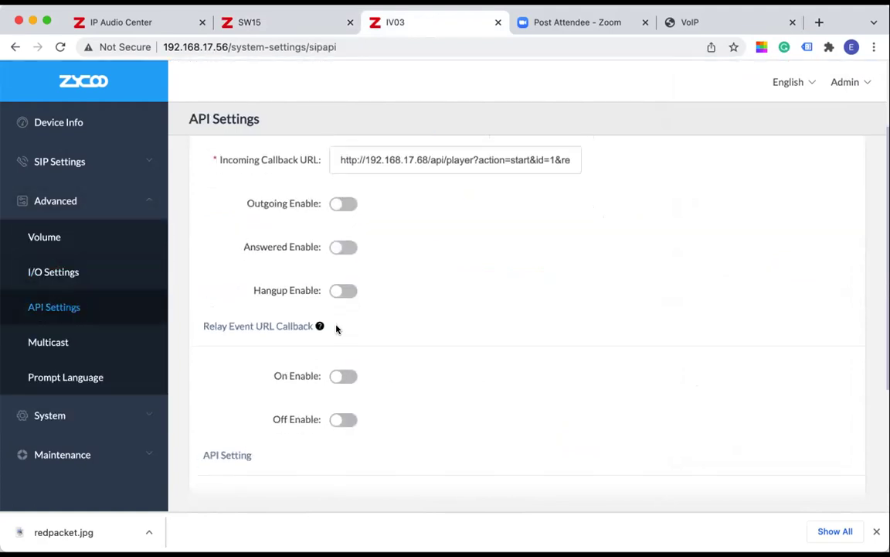
scroll(336, 330, up, 3)
- Change the Incoming Callback URL's tone parameter from id=1 to id=2
drag(336, 272, 716, 278)
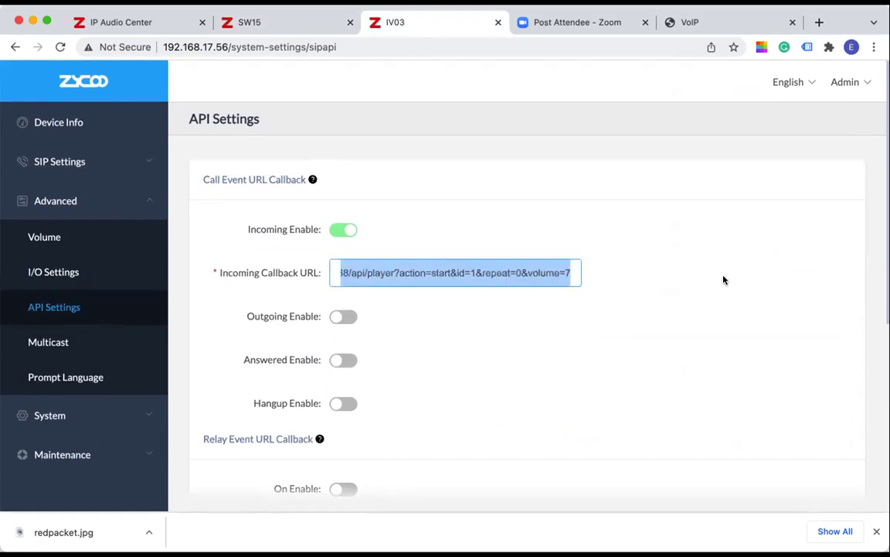
key(Right)
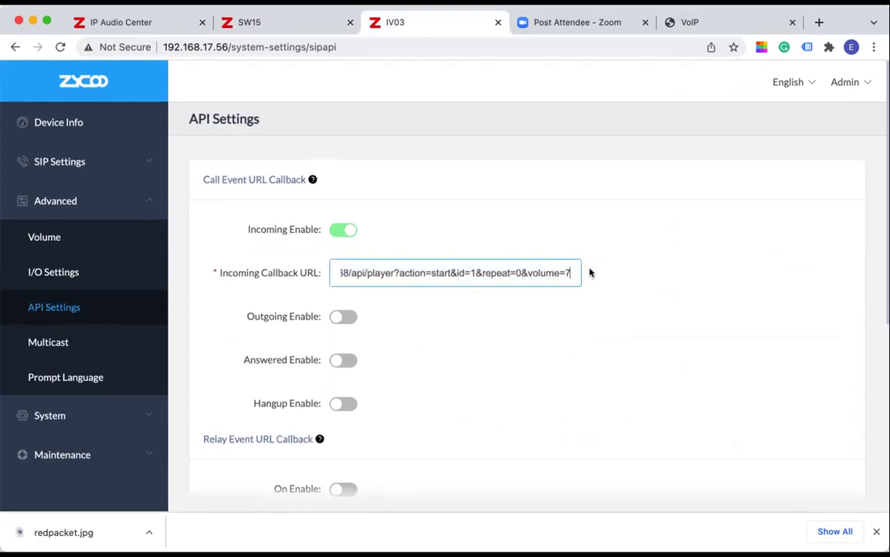
drag(575, 272, 300, 287)
click(386, 252)
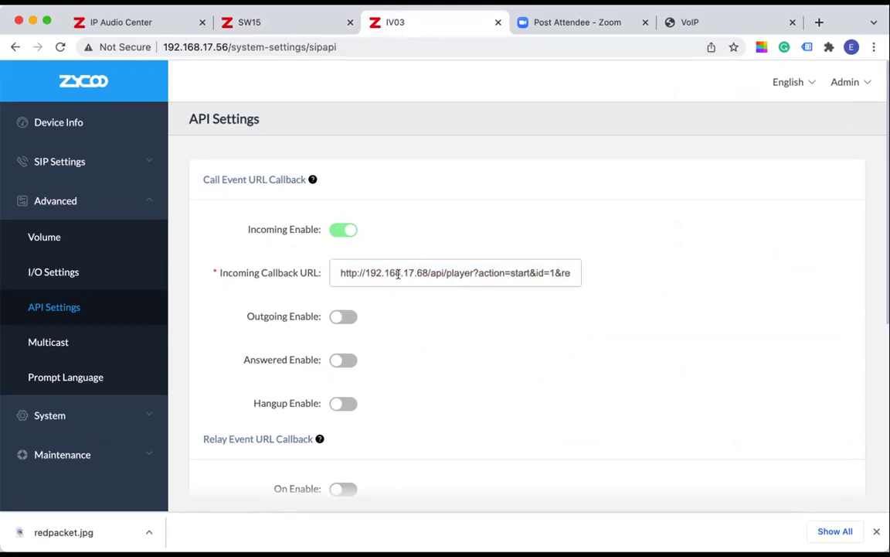
click(547, 272)
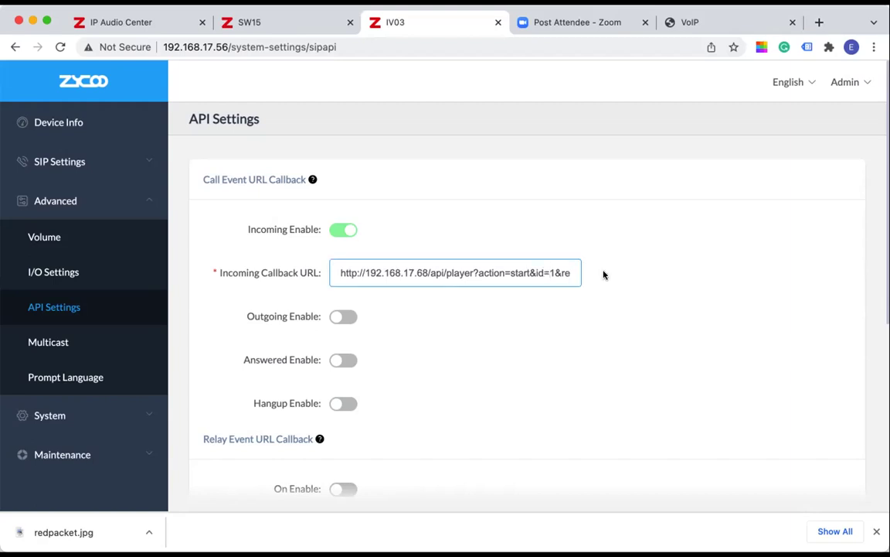
click(527, 272)
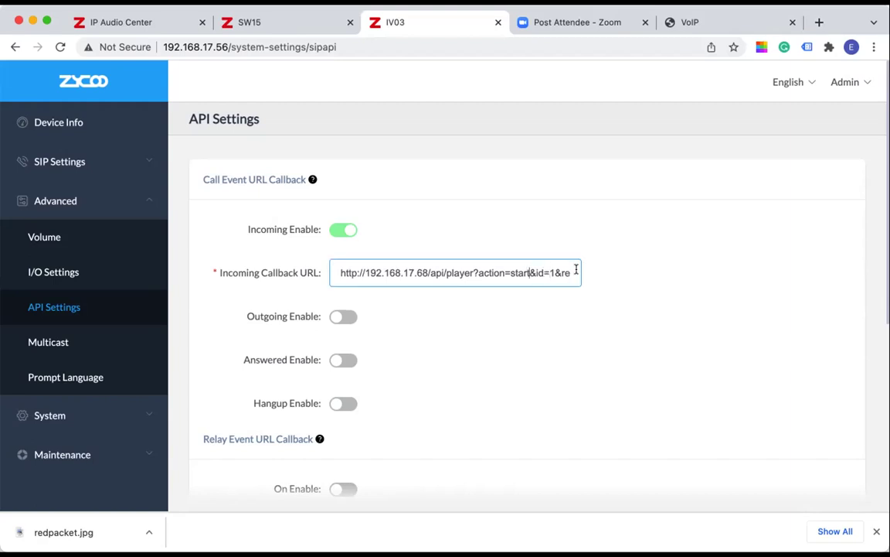
click(550, 271)
key(BackSpace)
text(2)
drag(558, 276, 623, 280)
click(555, 272)
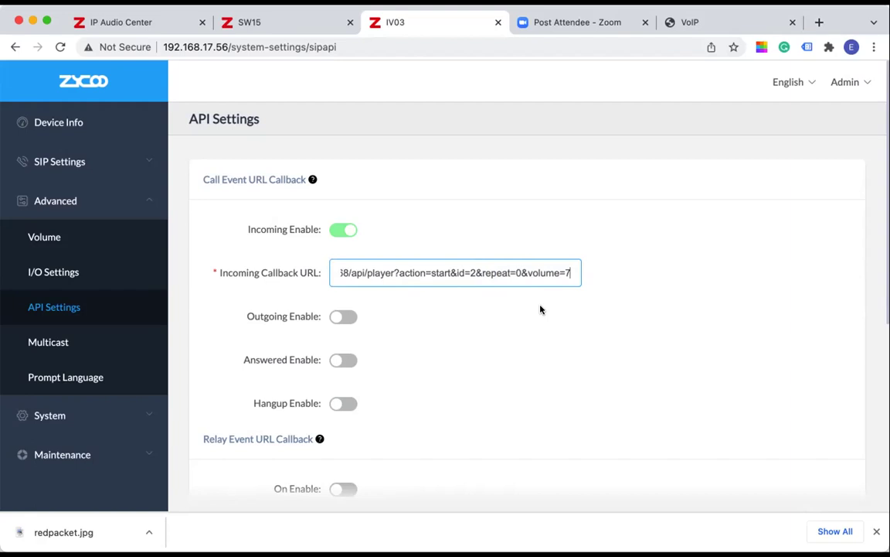
click(654, 229)
- Submit the IV03 API settings with the updated callback URL
scroll(654, 228, down, 1)
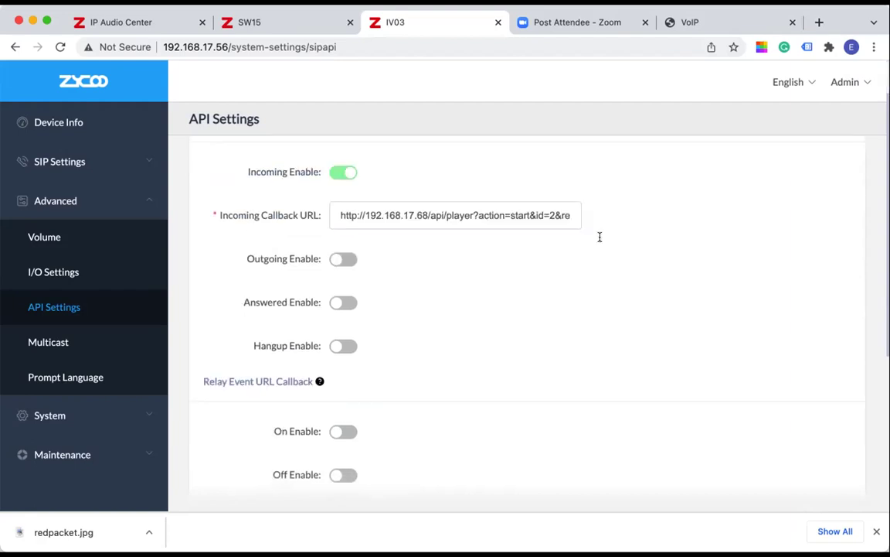
drag(525, 215, 698, 217)
click(630, 216)
scroll(396, 292, down, 4)
click(360, 424)
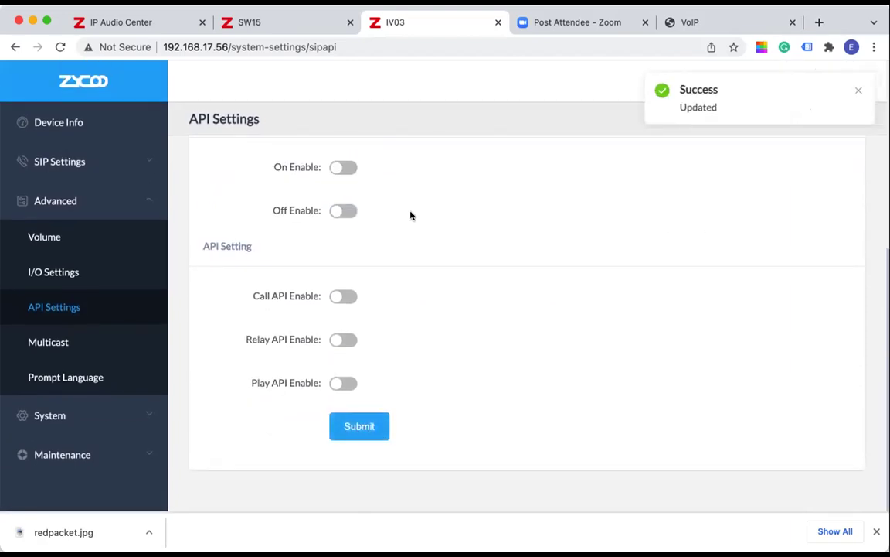
scroll(411, 215, up, 3)
- On the SW15, switch off Call API Enable and submit the API settings
click(278, 20)
scroll(365, 243, down, 2)
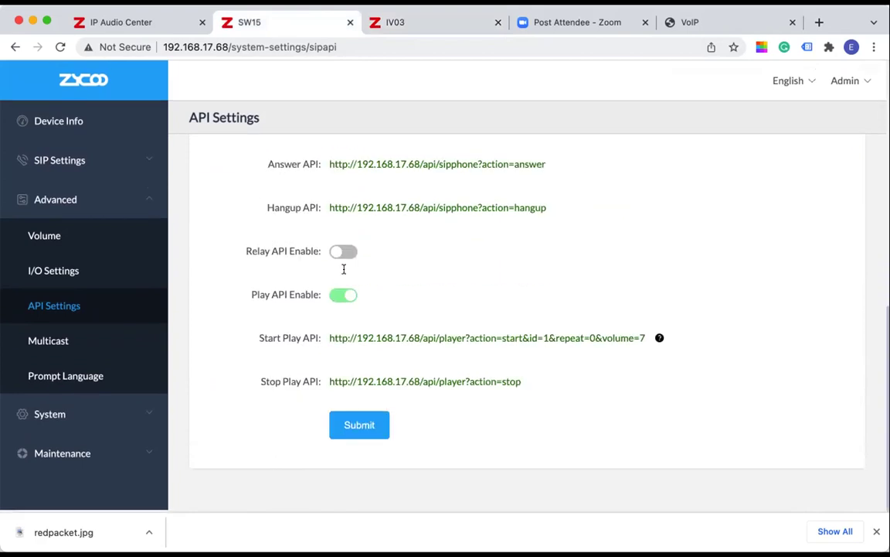
scroll(344, 325, up, 2)
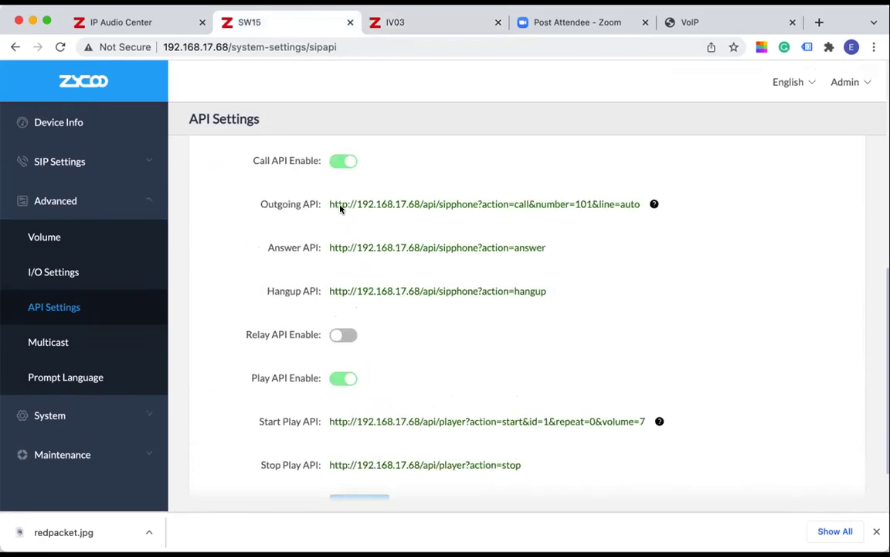
click(338, 161)
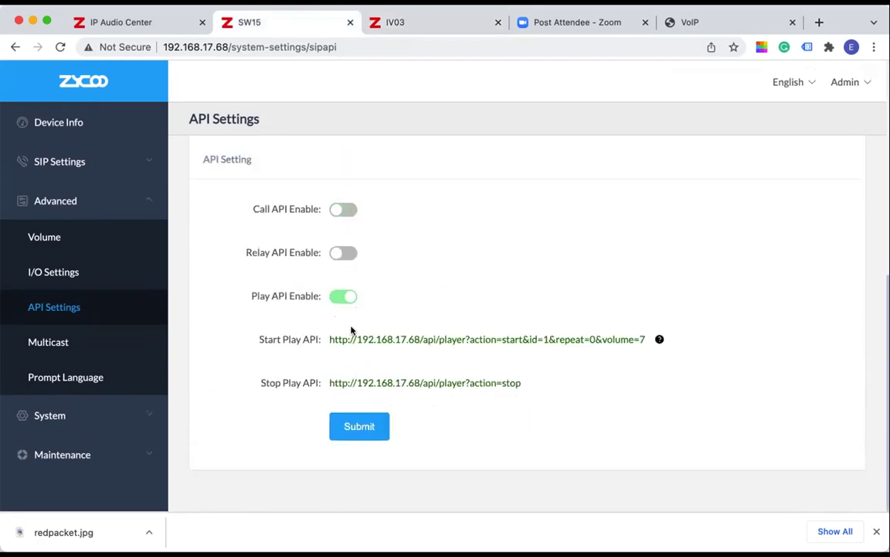
click(354, 428)
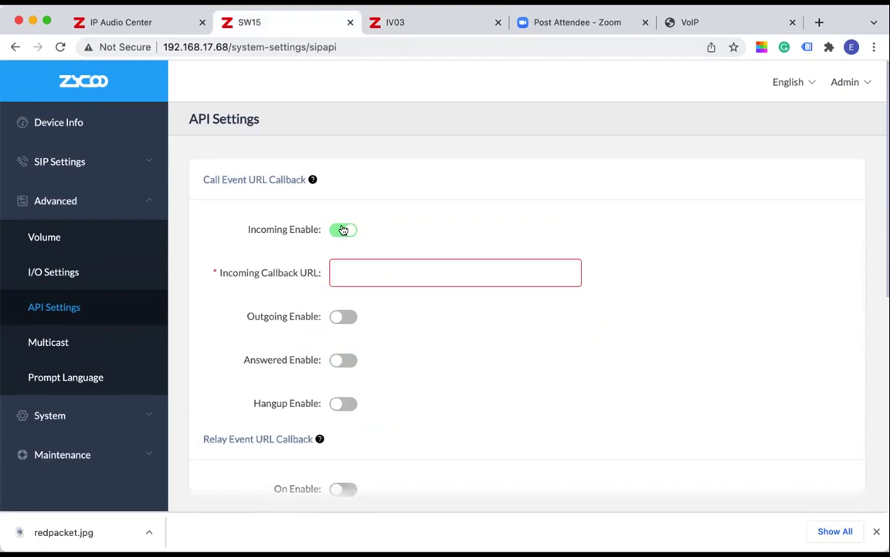
- Switch off the SW15 incoming-call callback and submit, leaving the Play API on
click(349, 230)
scroll(410, 400, down, 2)
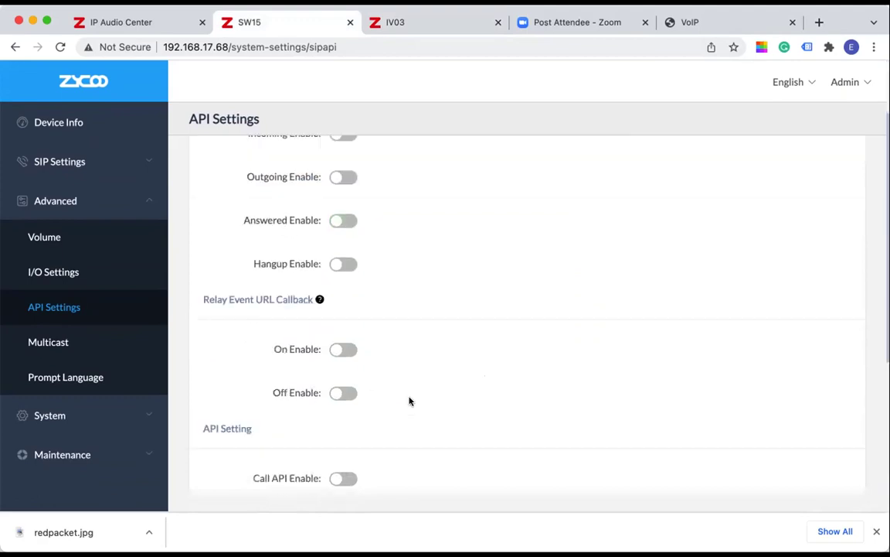
scroll(410, 400, down, 4)
click(360, 425)
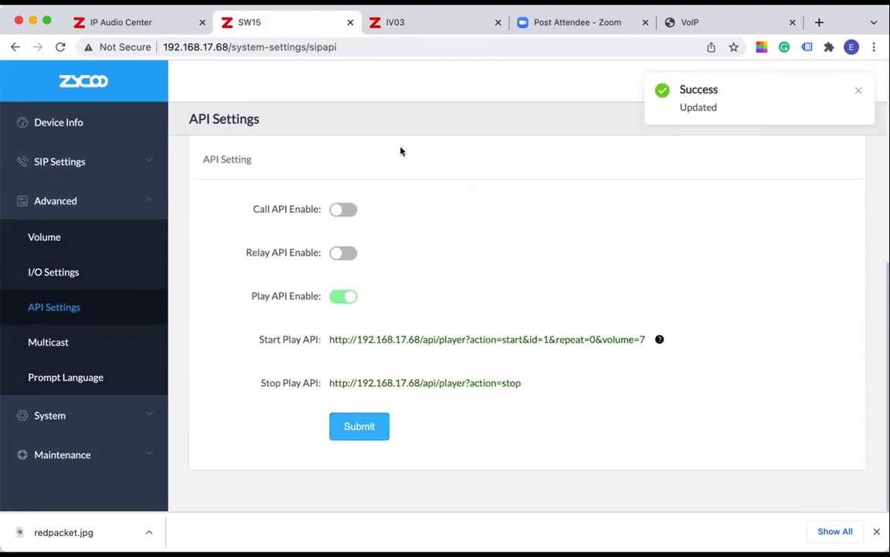
click(407, 22)
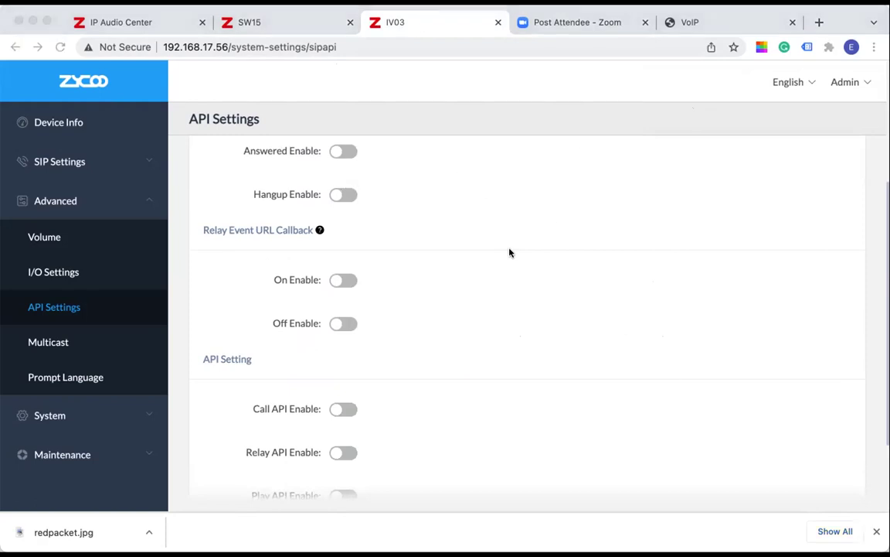
- Check the intercoms' registration on the IP Audio Center's Dashboard > Register Status page
click(119, 166)
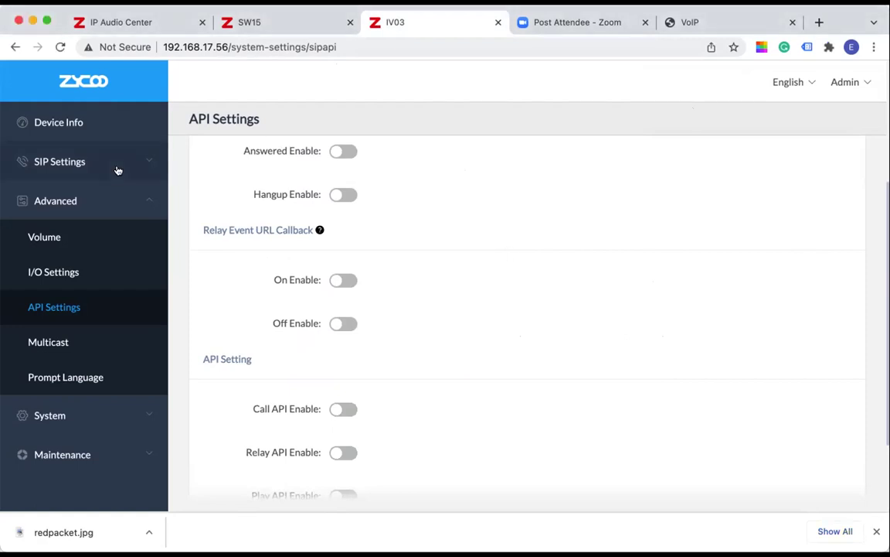
click(143, 20)
click(135, 127)
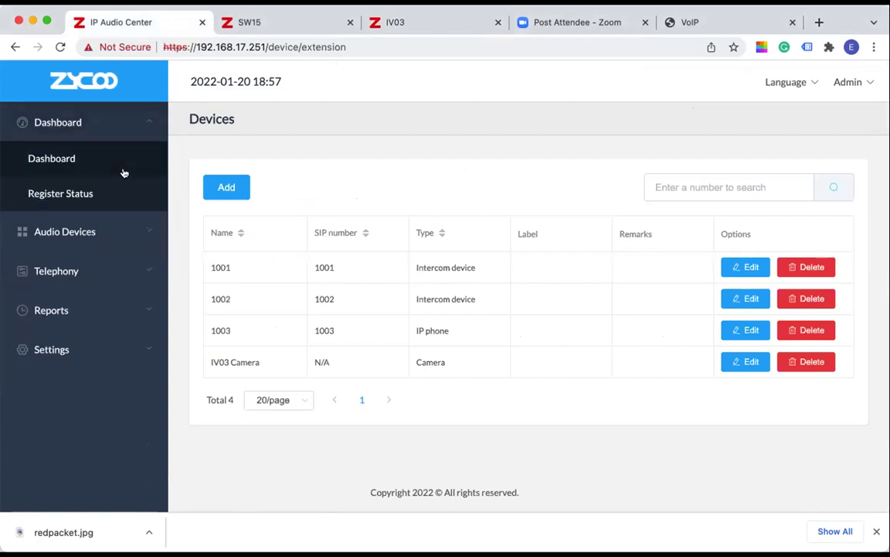
click(121, 203)
scroll(310, 352, down, 1)
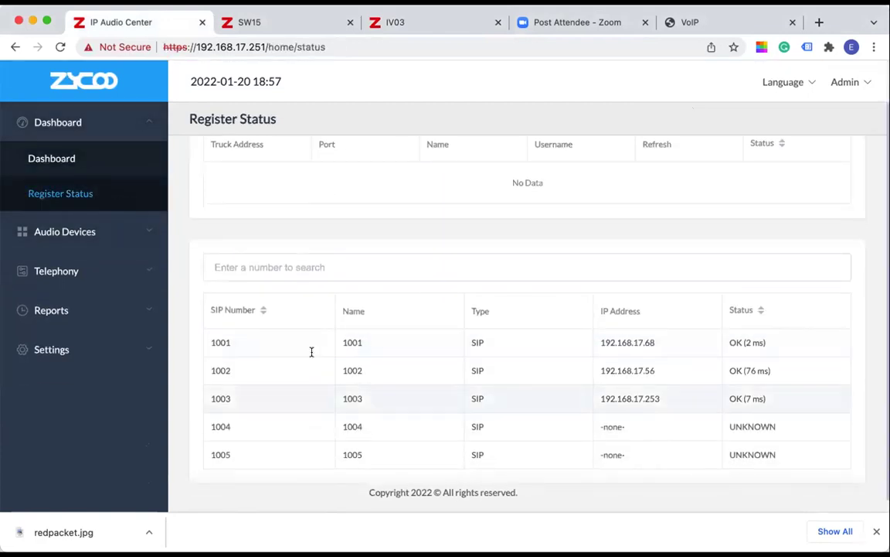
- Review the IP Audio Center's Audio Devices > Devices list
click(112, 231)
click(76, 228)
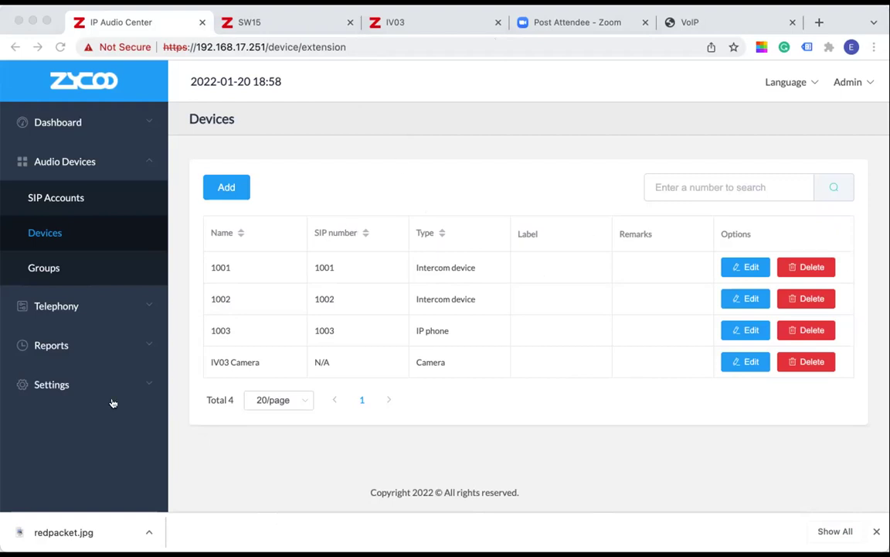
click(65, 447)
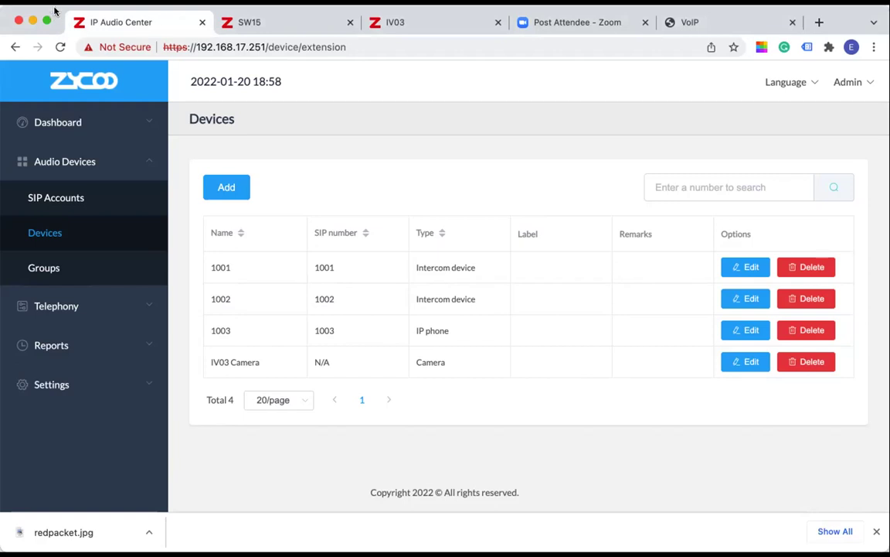
click(268, 24)
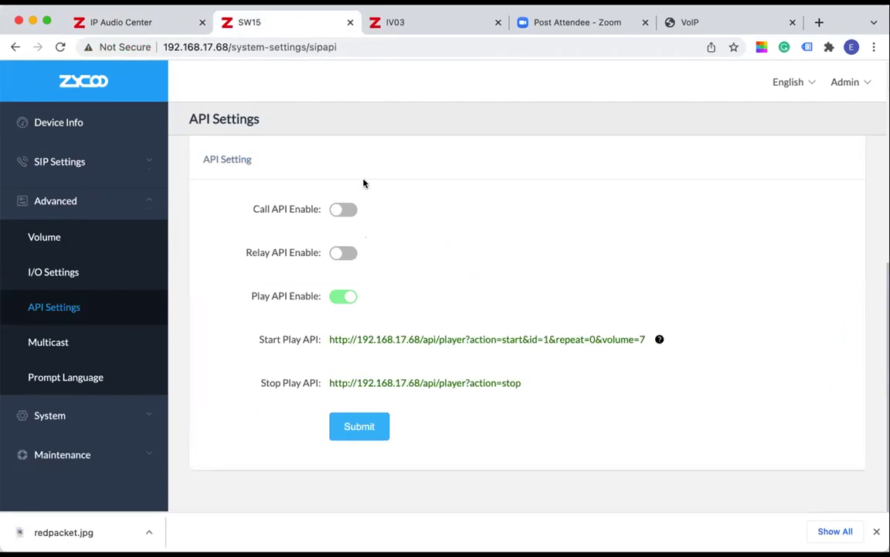
- Go via Advanced > Multicast to the Prompt Language page, showing Voice Prompts Language 中文
scroll(364, 183, up, 10)
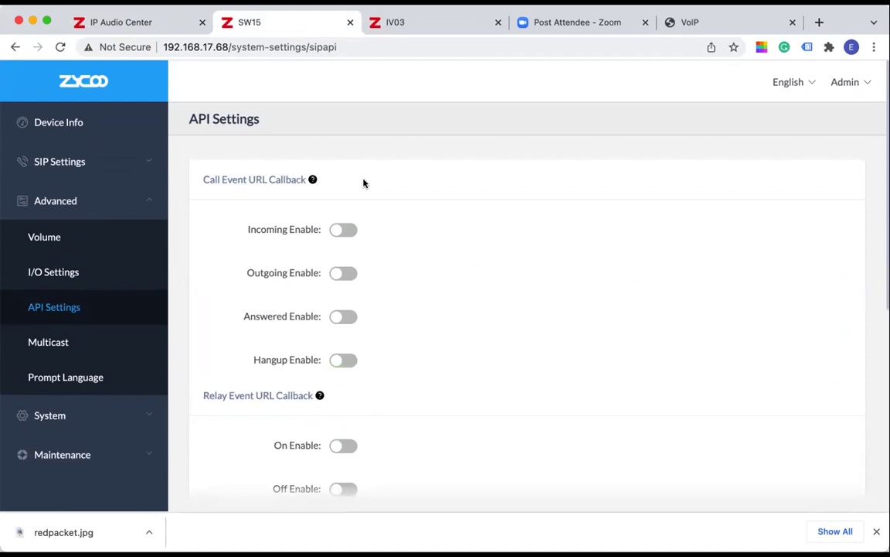
scroll(364, 183, down, 8)
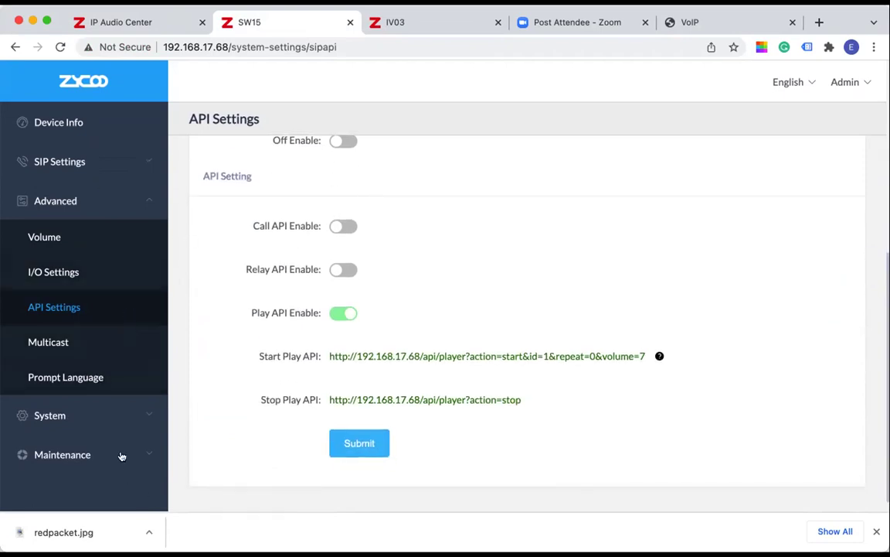
click(70, 341)
click(108, 377)
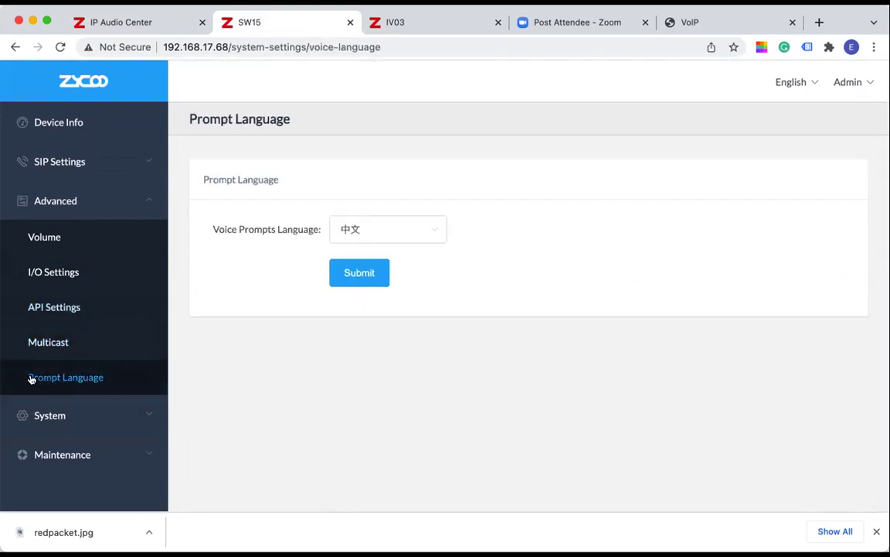
- Check the Voice Prompts Language options, keep 中文, and go to System > Network
click(83, 418)
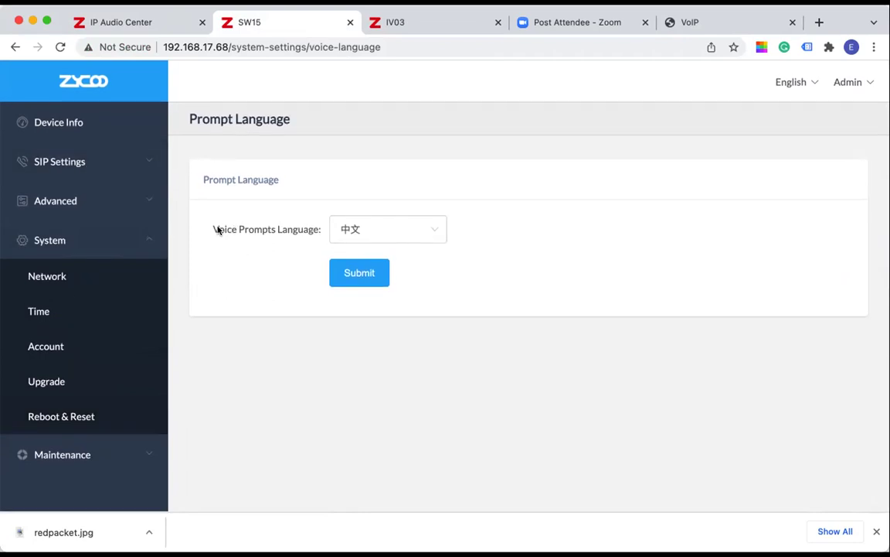
click(376, 225)
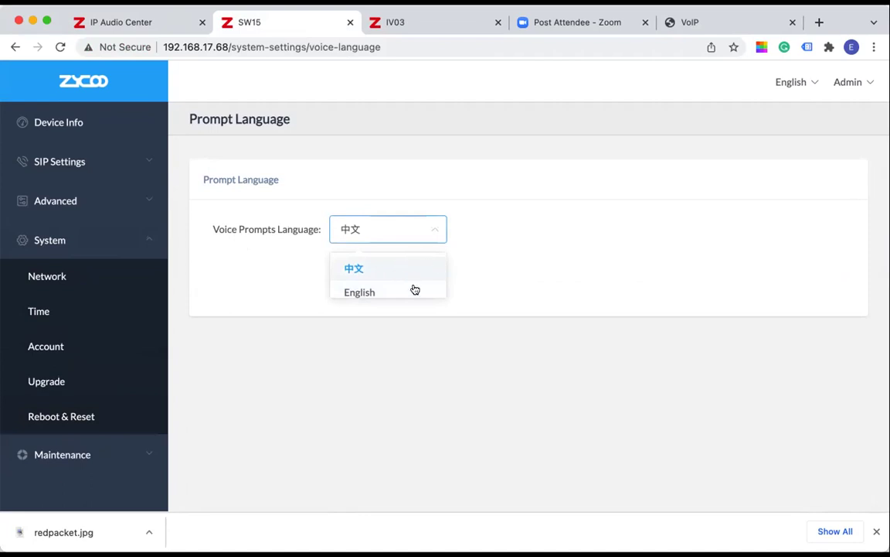
click(506, 266)
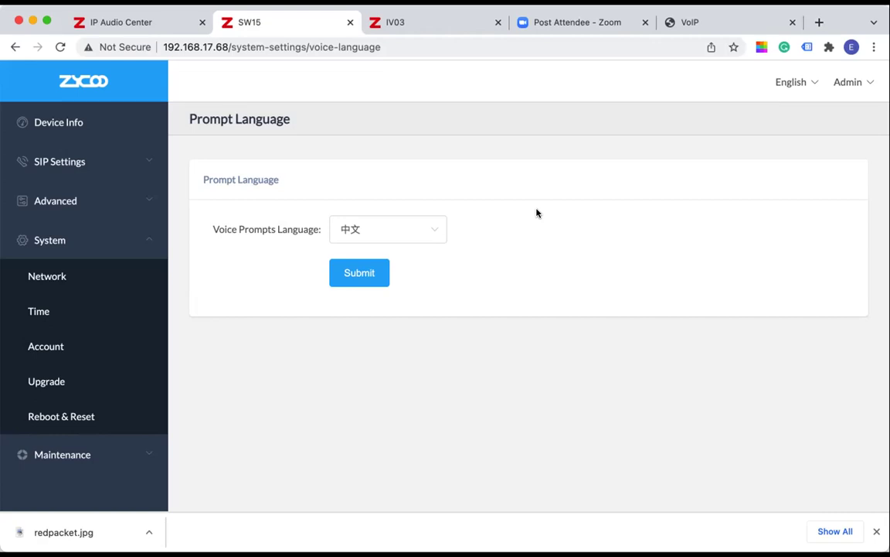
click(105, 277)
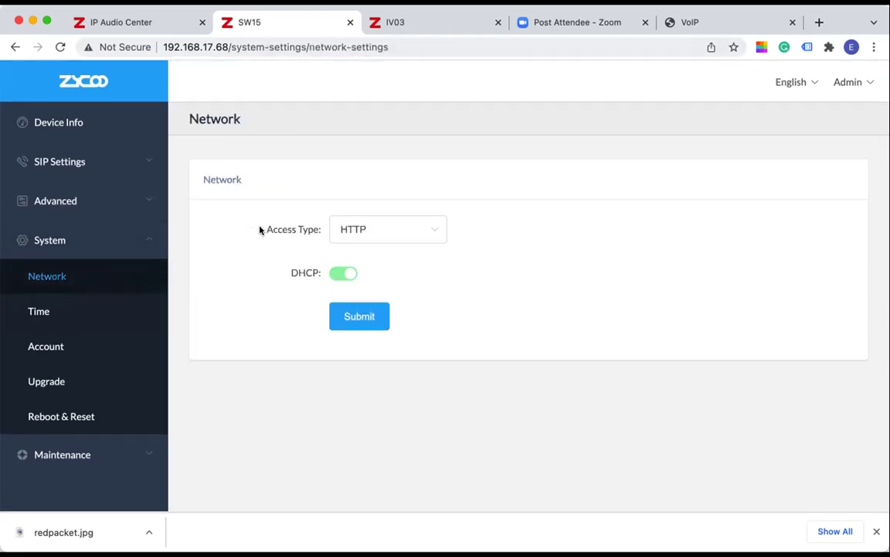
- Keep DHCP on and Access Type HTTP, then view the Time page with NTP server pool.ntp.org
click(334, 274)
click(334, 274)
click(408, 225)
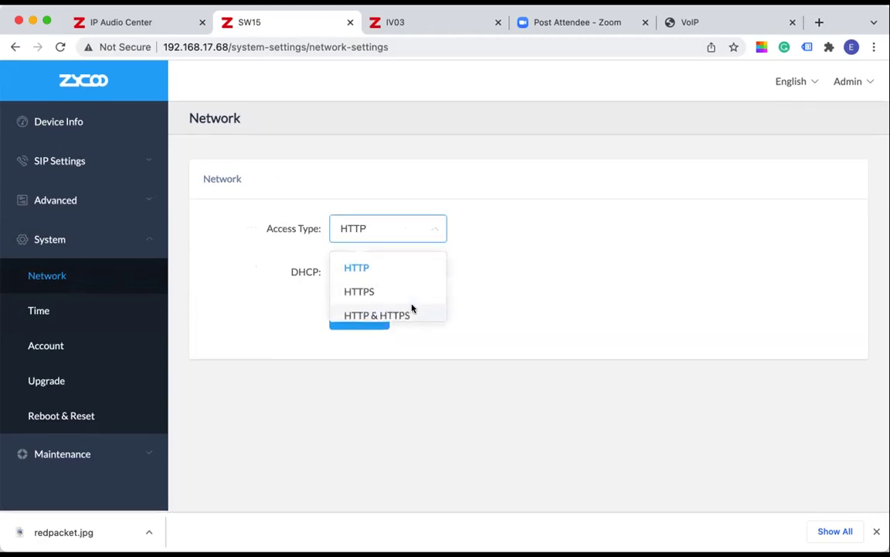
click(510, 281)
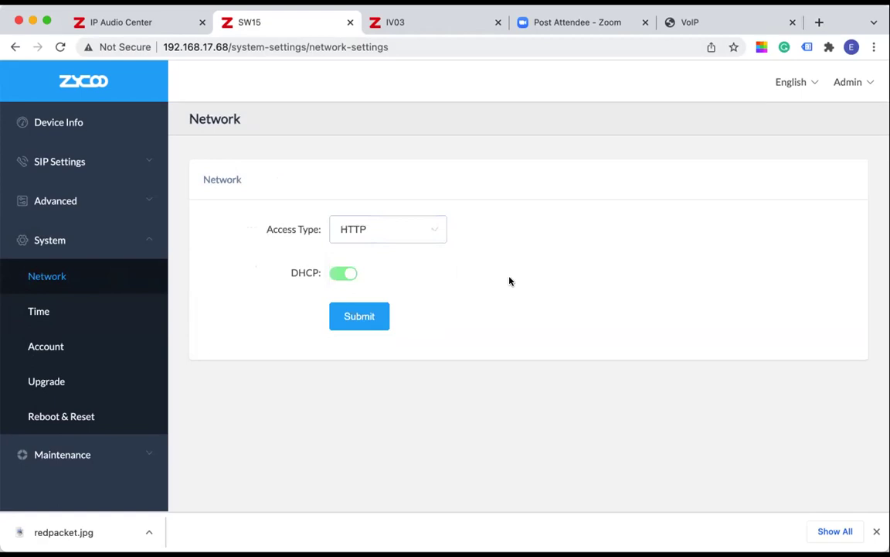
click(49, 315)
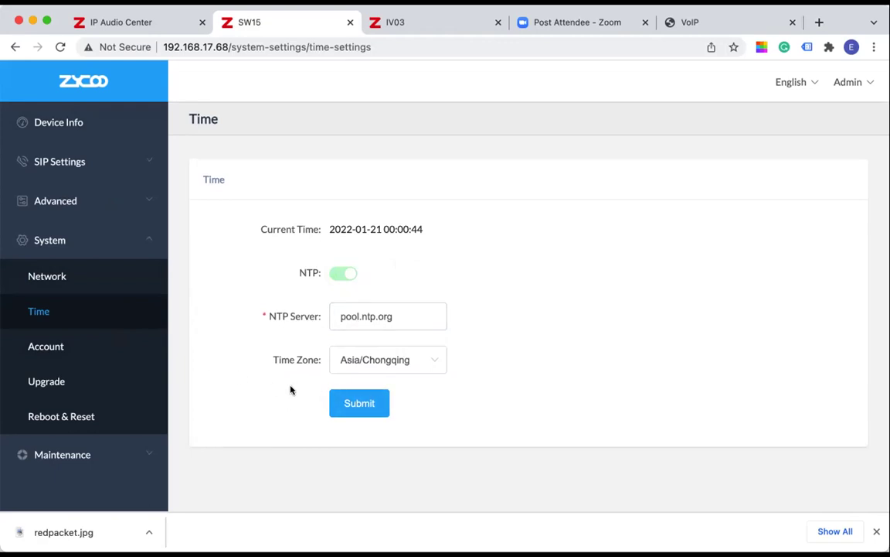
- Look over the Account Old and New Password fields unchanged, then view the Upgrade page (firmware s1.2.3)
click(93, 354)
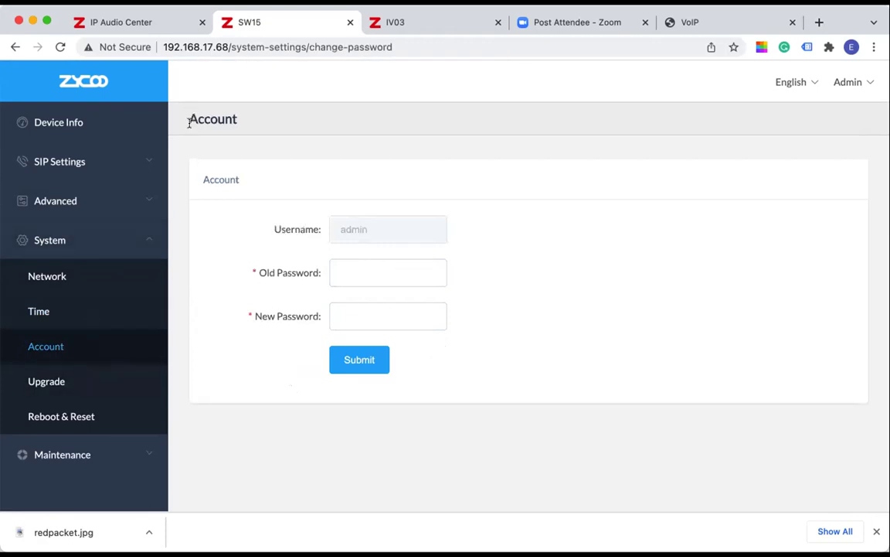
drag(190, 115, 491, 415)
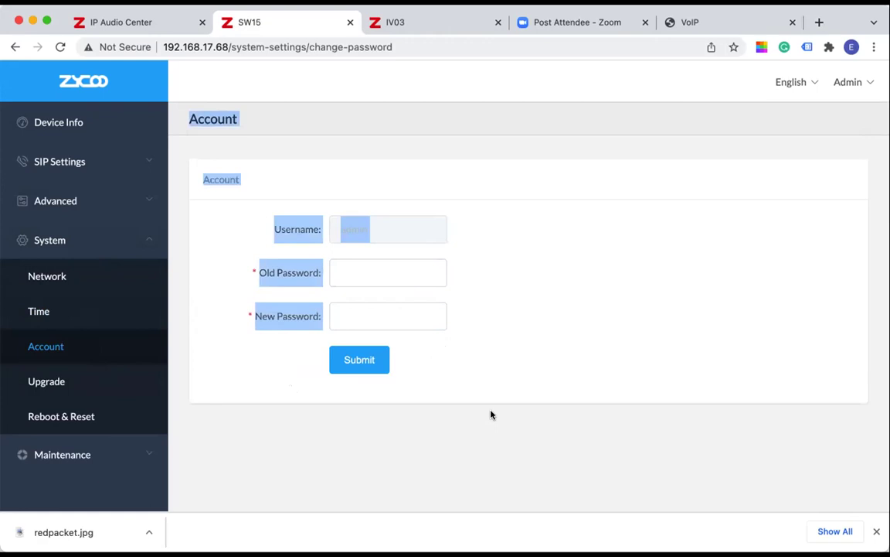
click(553, 384)
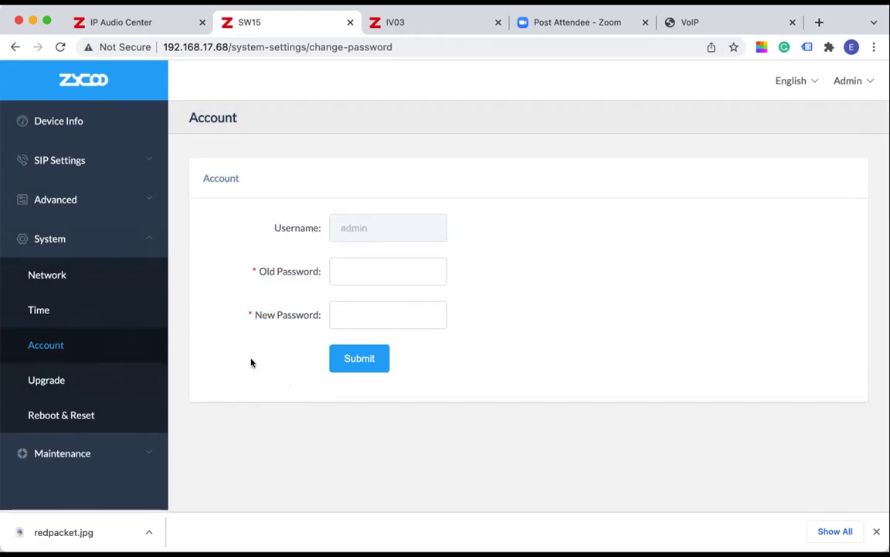
click(355, 267)
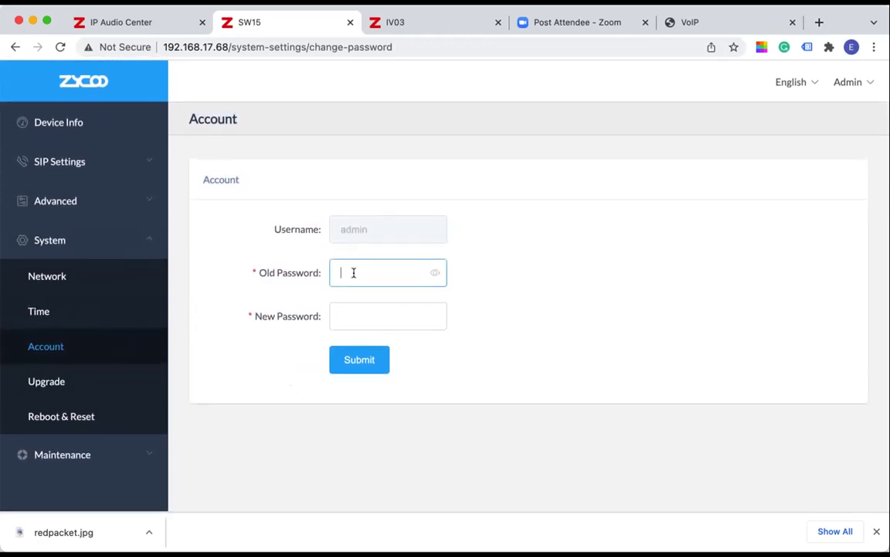
click(341, 318)
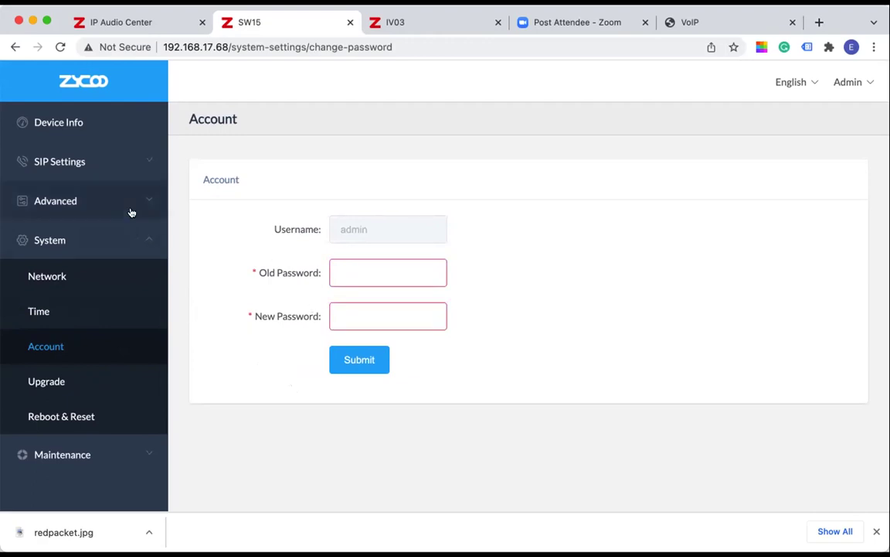
click(94, 384)
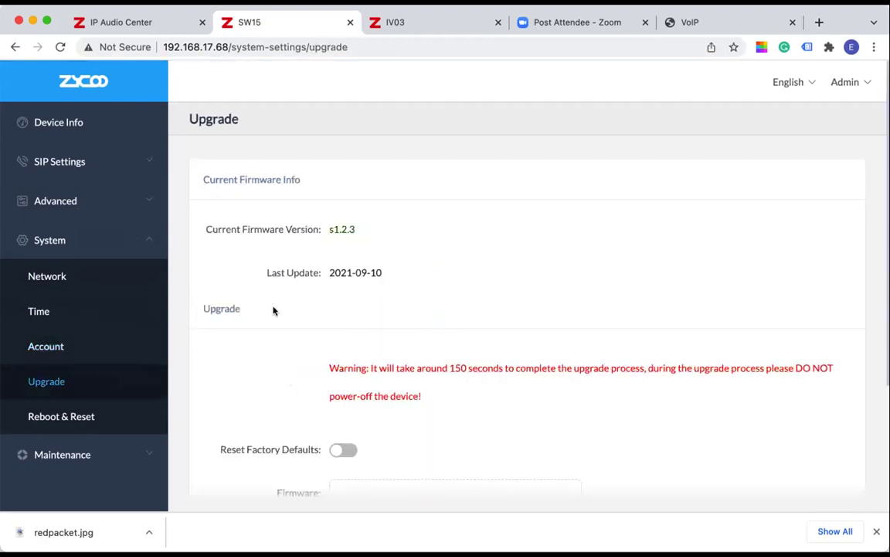
- Look over the Upgrade page's Firmware upload box, then go to System > Reboot & Reset
scroll(274, 308, down, 3)
scroll(258, 192, up, 5)
scroll(225, 312, down, 1)
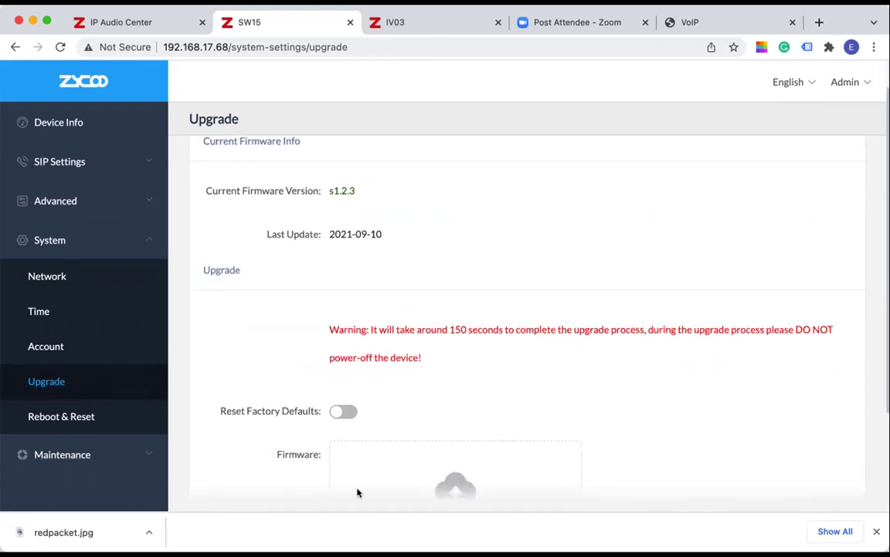
scroll(456, 376, down, 3)
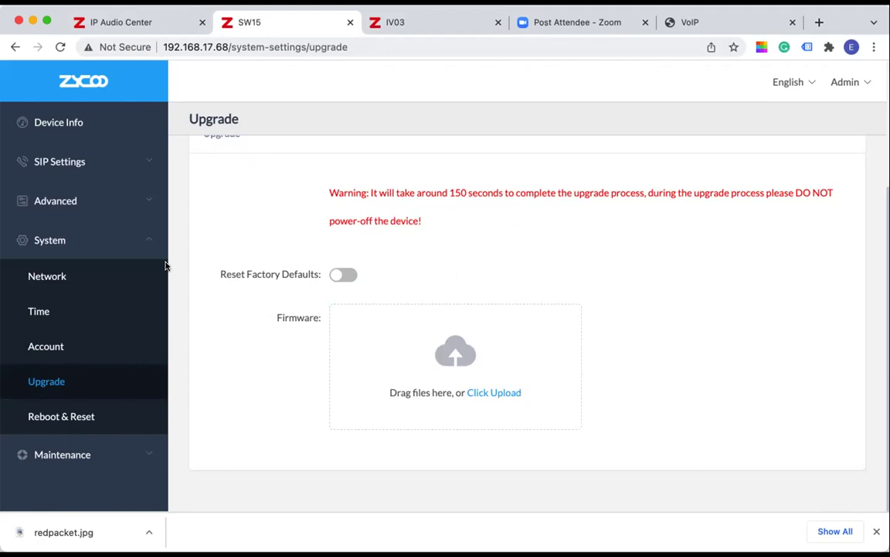
click(74, 417)
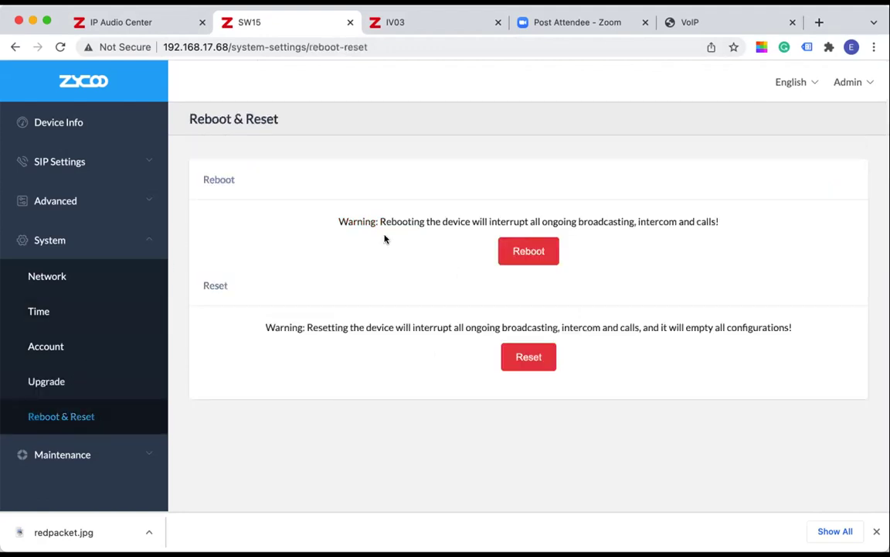
- View the Maintenance Ping diagnostic with IP/Domain left empty, then go to Ethernet Capture
click(105, 456)
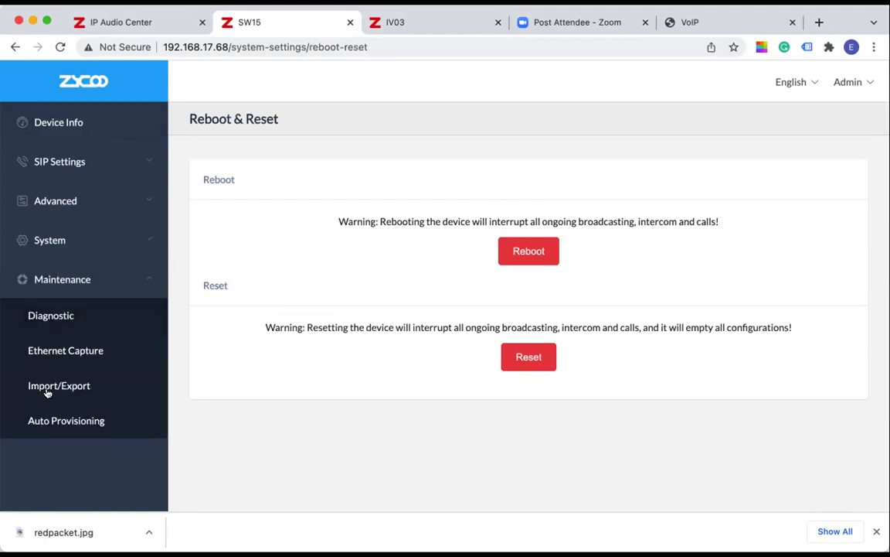
click(102, 310)
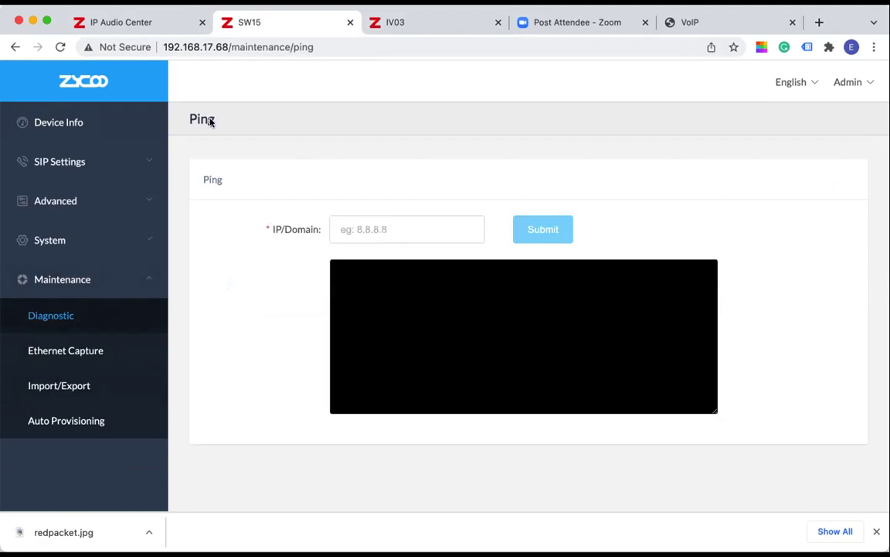
click(372, 228)
click(274, 276)
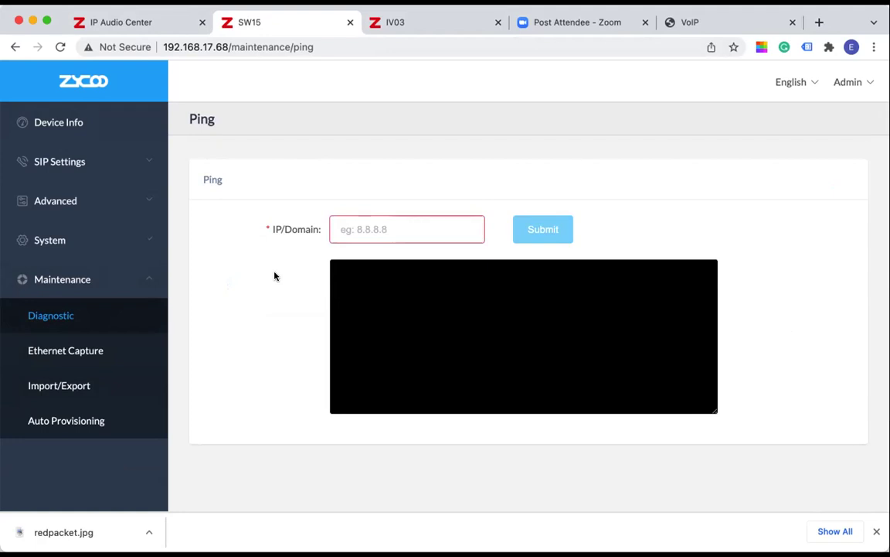
click(113, 357)
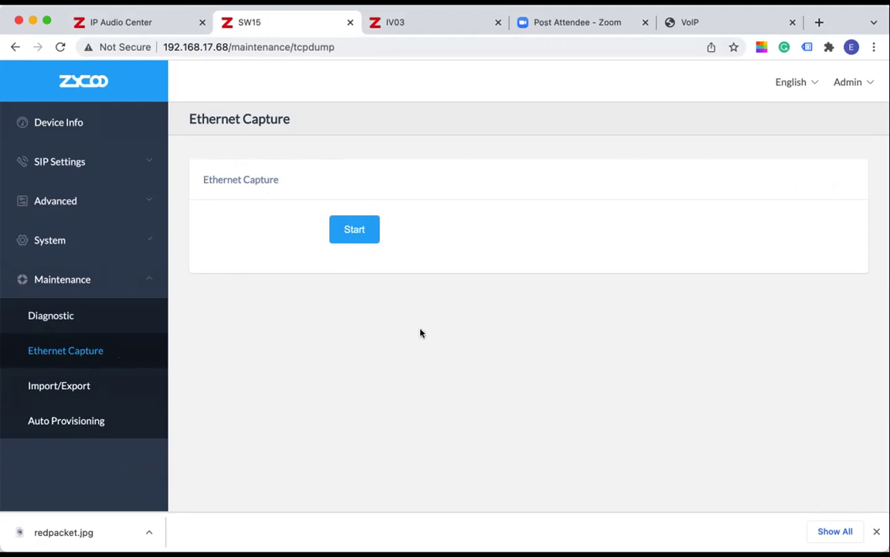
- Open the SW15 Maintenance configuration Import/Export page and scroll down to its upload area
click(111, 389)
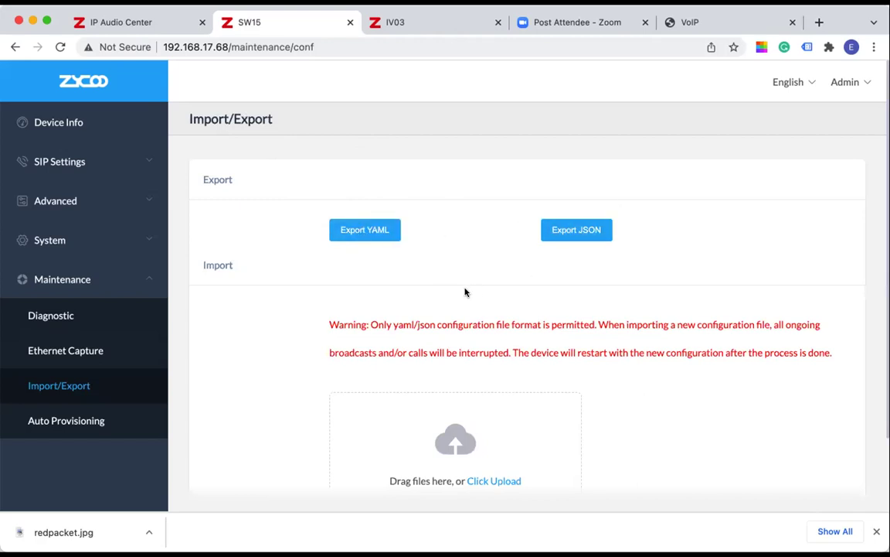
scroll(376, 314, down, 2)
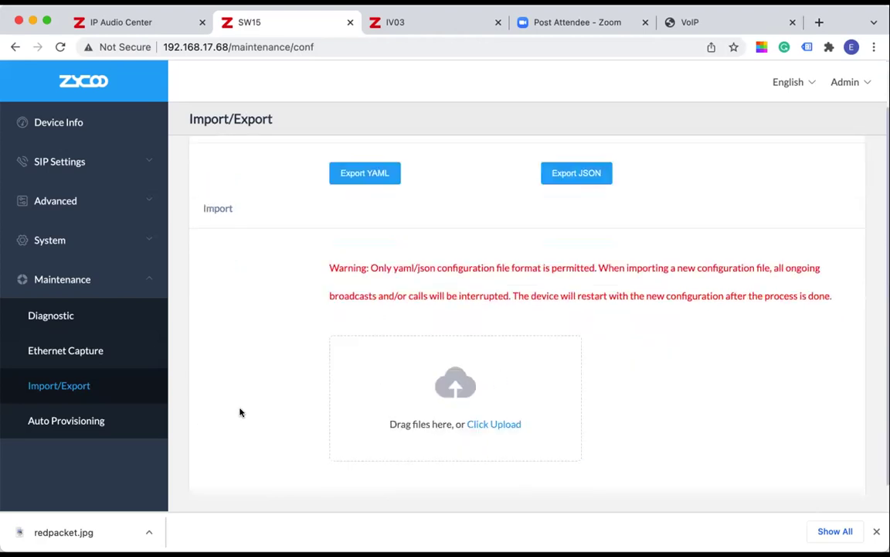
scroll(240, 411, down, 1)
- Open Maintenance > Auto Provisioning and review the Static Provisioning Server section
click(81, 422)
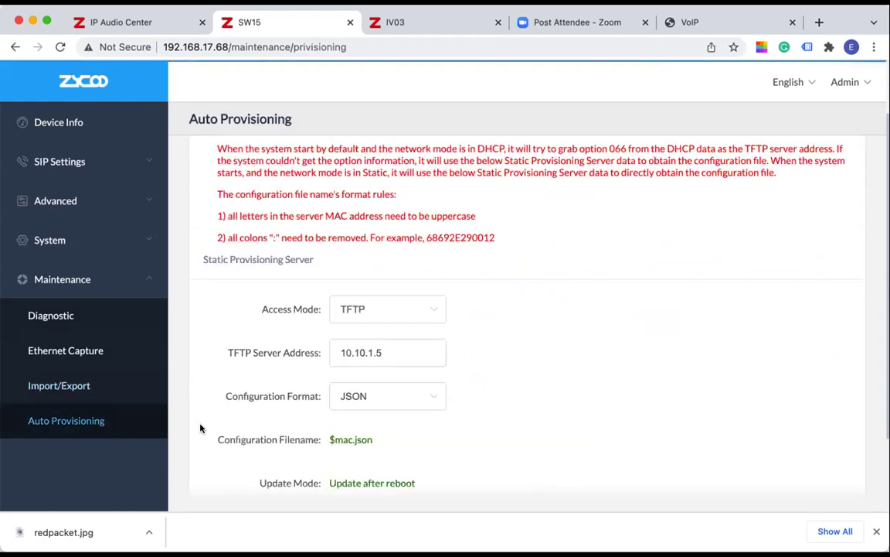
scroll(199, 424, down, 2)
scroll(200, 419, down, 1)
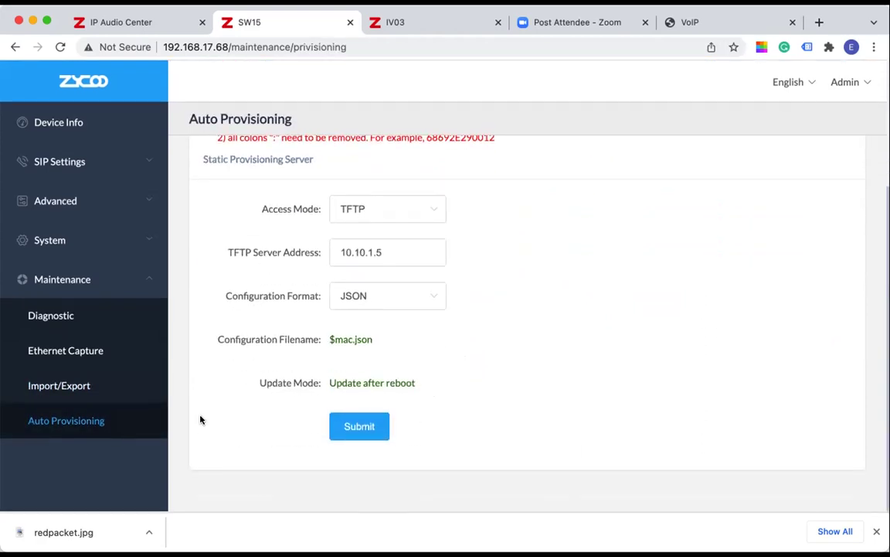
scroll(201, 419, up, 3)
scroll(200, 420, up, 2)
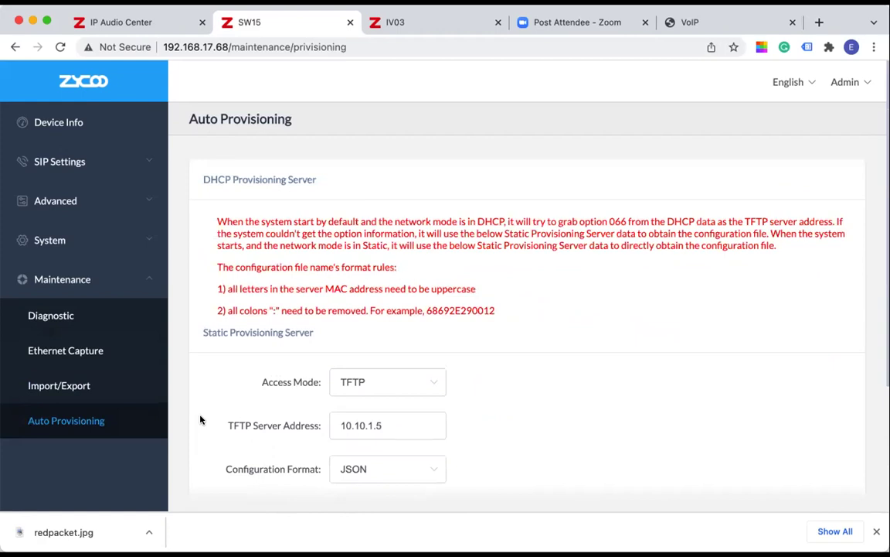
scroll(200, 420, down, 3)
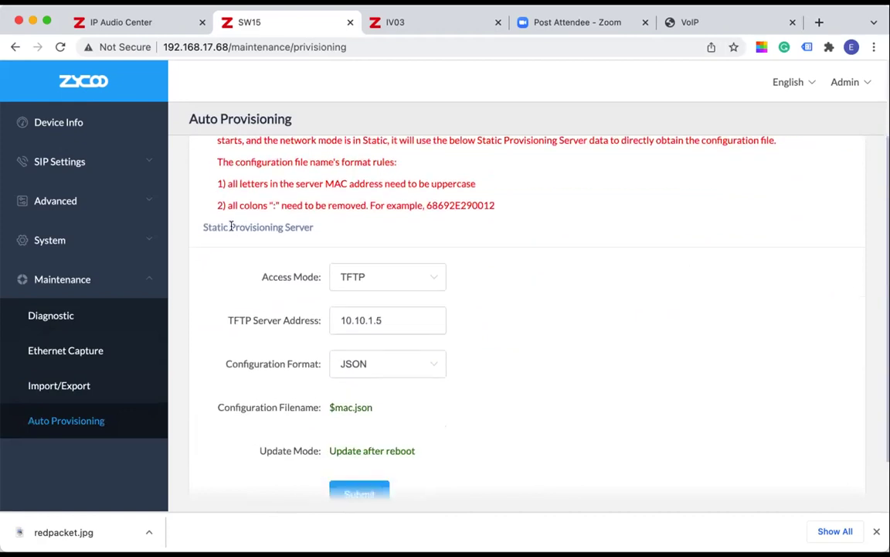
drag(198, 228, 316, 228)
scroll(306, 235, down, 2)
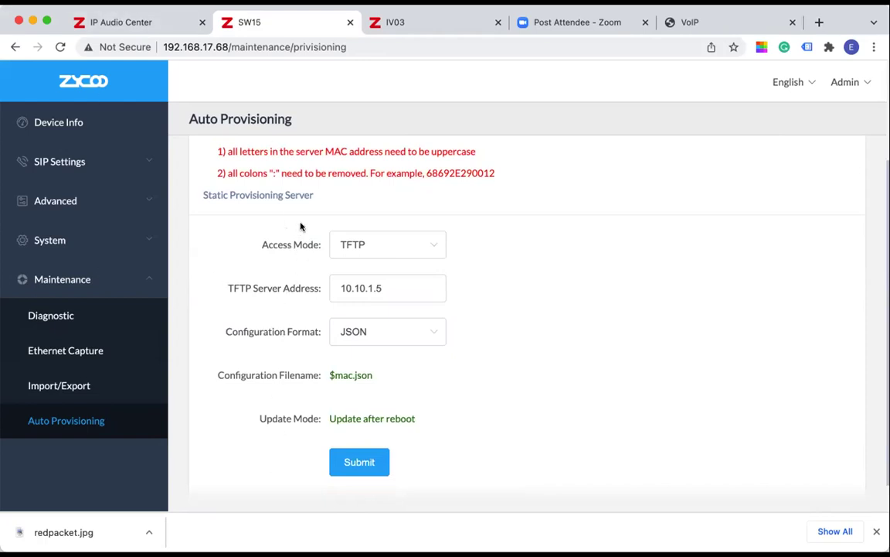
- Keep access mode TFTP with server 10.10.1.5 and JSON format, and submit the provisioning settings
click(390, 247)
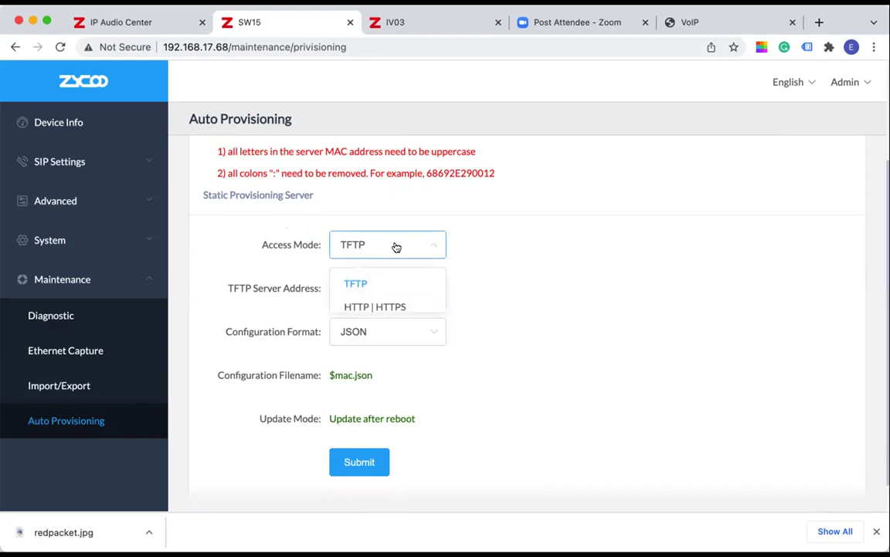
click(362, 307)
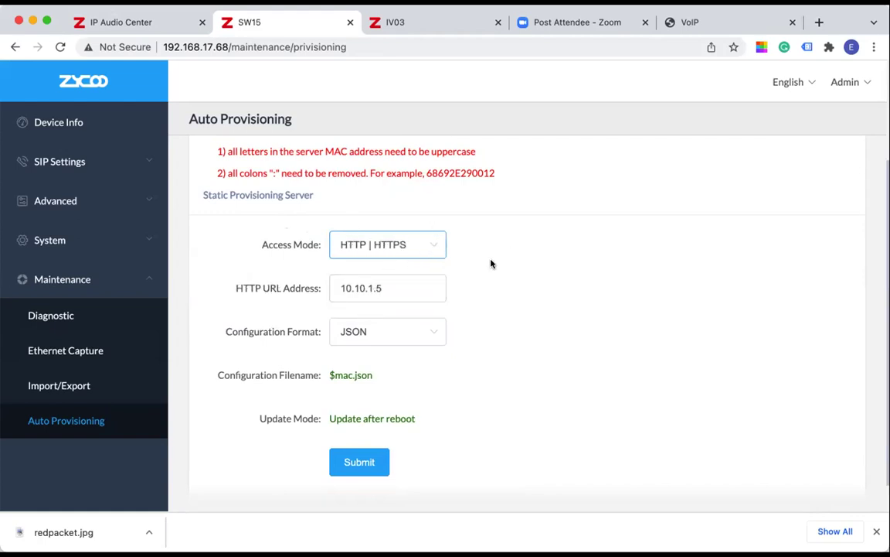
click(396, 247)
click(375, 283)
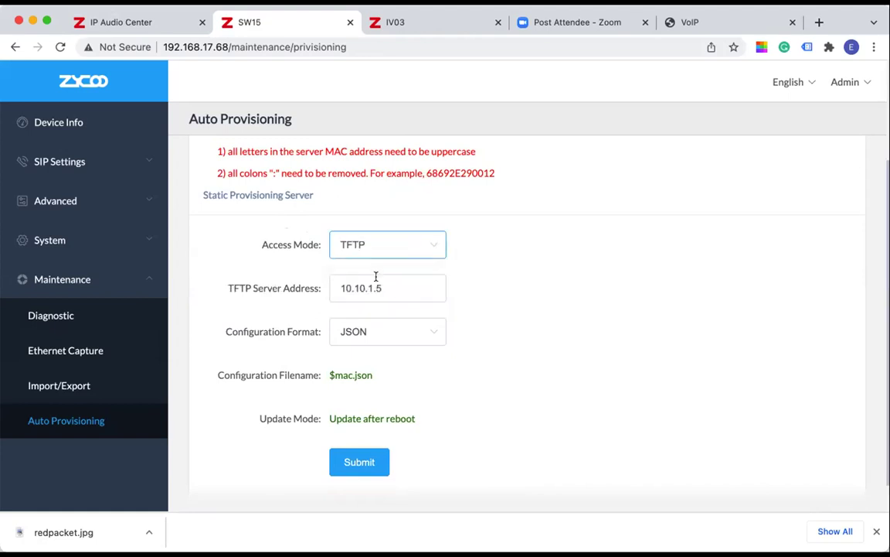
click(519, 268)
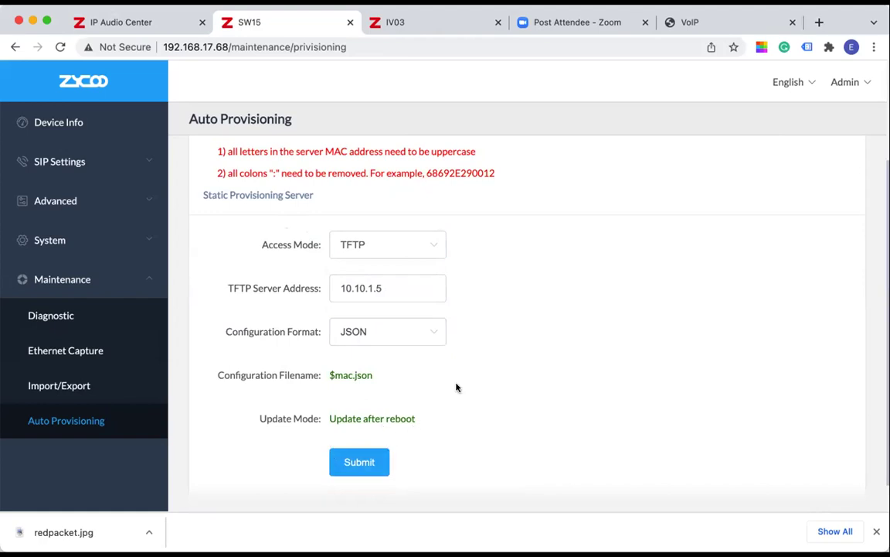
scroll(456, 387, up, 4)
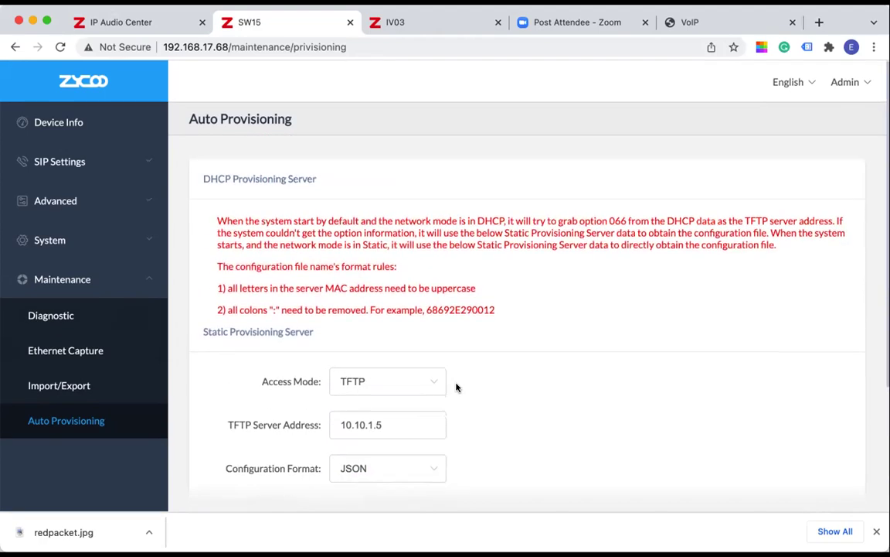
scroll(457, 387, down, 5)
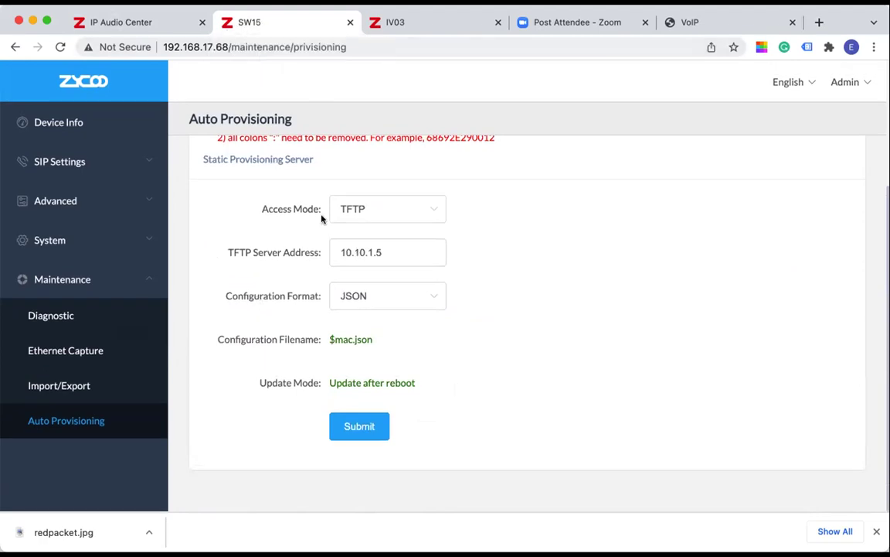
click(378, 436)
click(103, 281)
- Review the SW15 Device Info page: model SW15, software s1.2.3, DHCP address 192.168.17.68
click(105, 130)
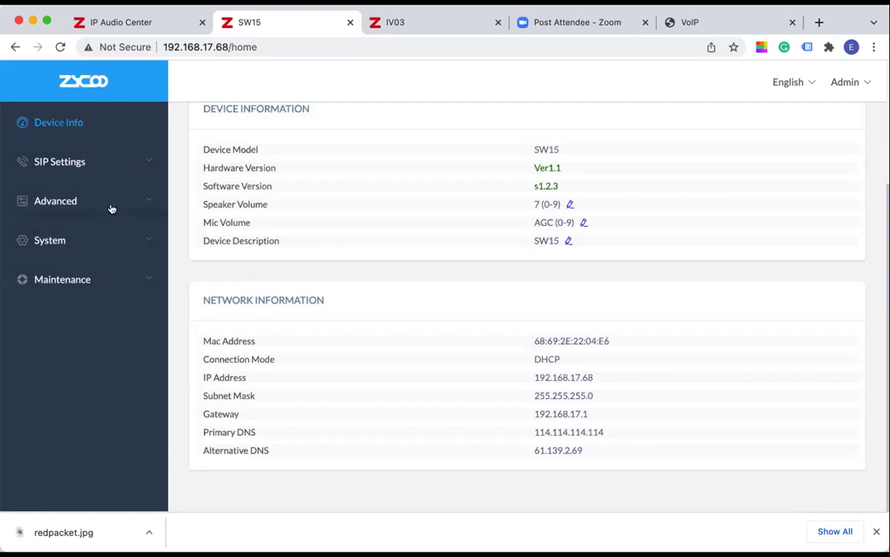
click(137, 162)
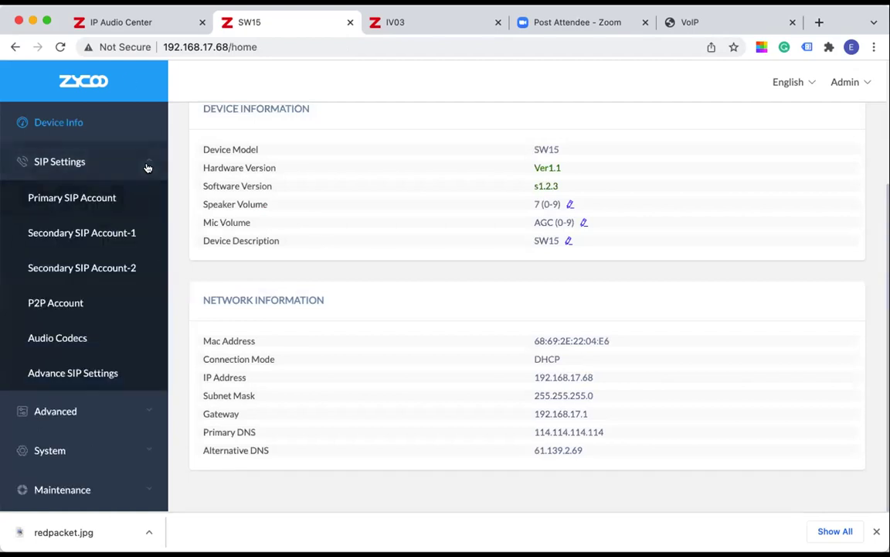
click(145, 168)
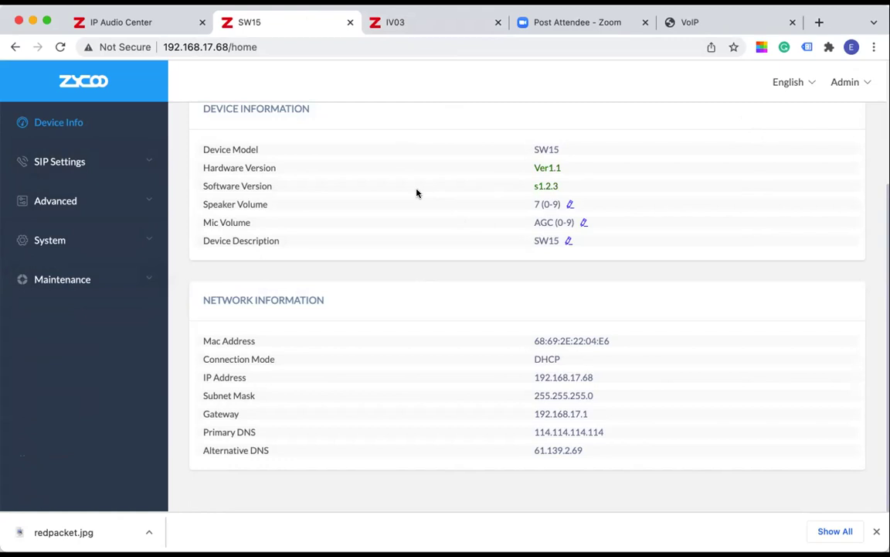
scroll(416, 199, up, 5)
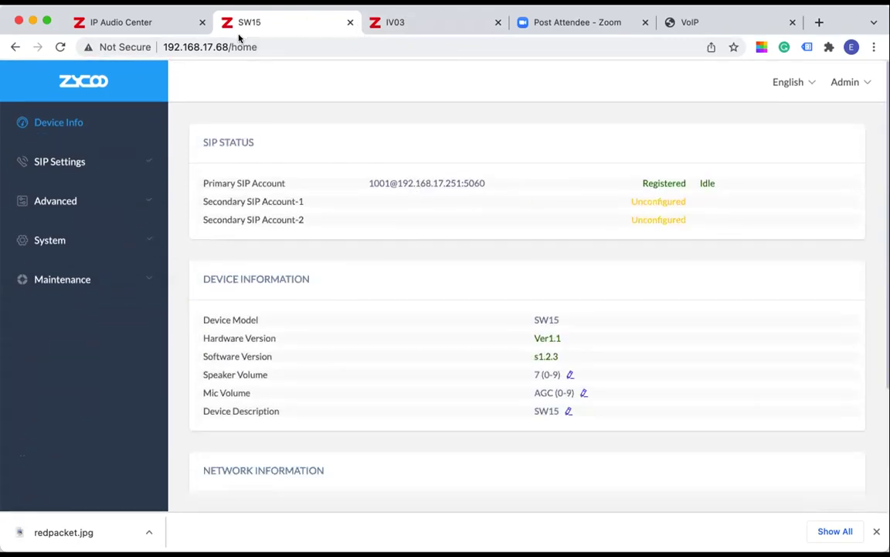
click(163, 21)
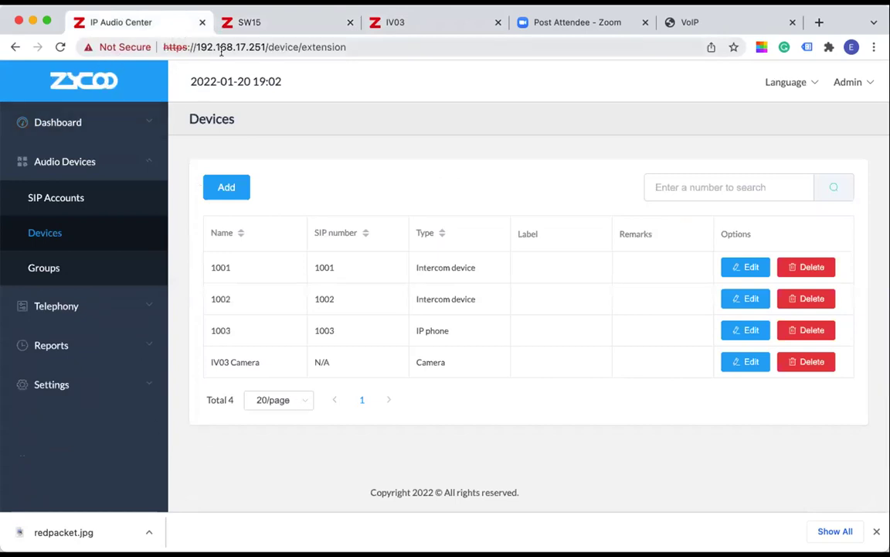
click(272, 24)
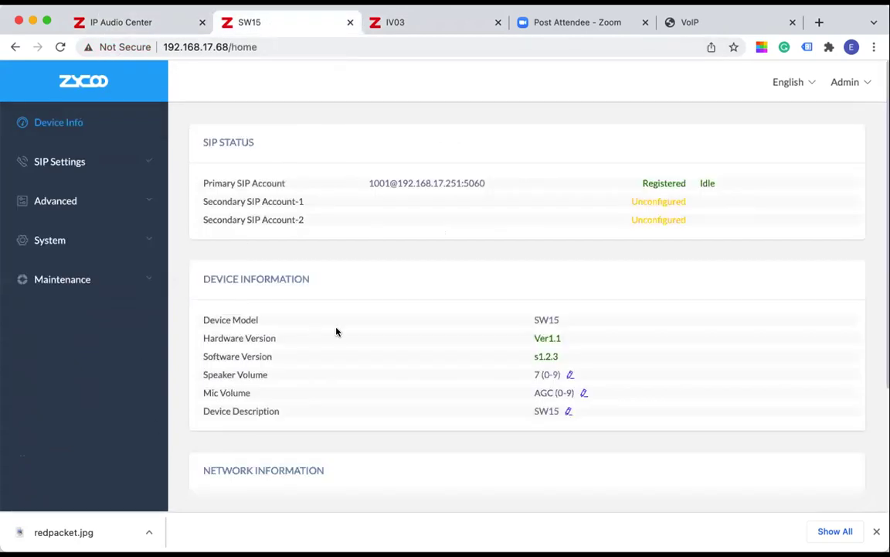
scroll(336, 332, down, 5)
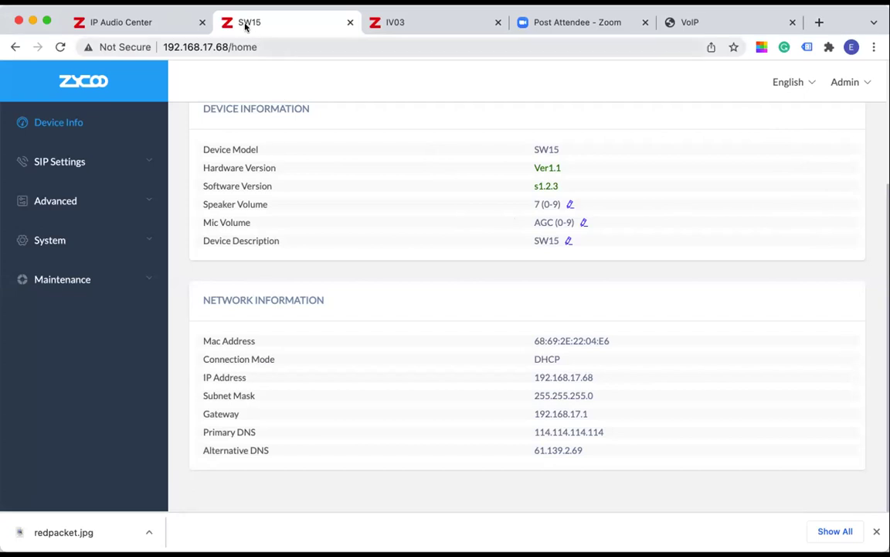
- Review the IV03 API Settings, with Incoming callback enabled using the player start URL id=2
click(709, 25)
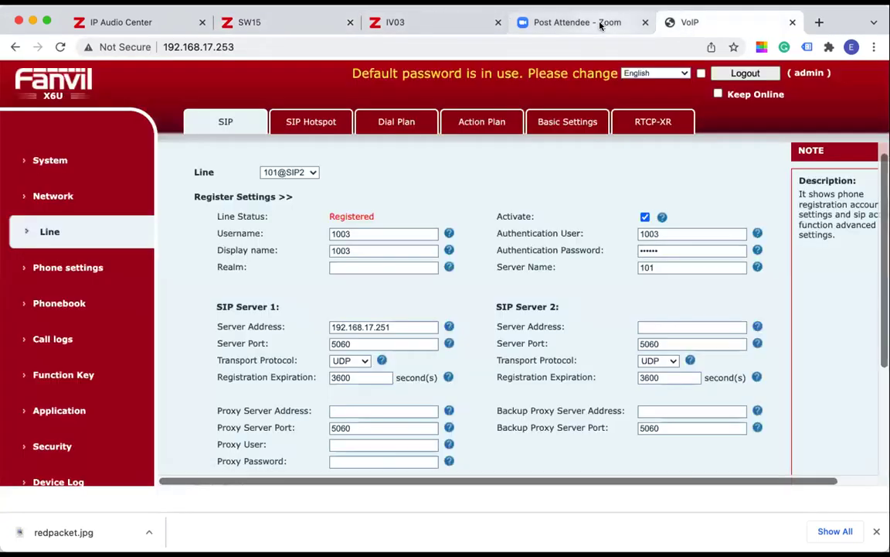
click(601, 23)
click(458, 29)
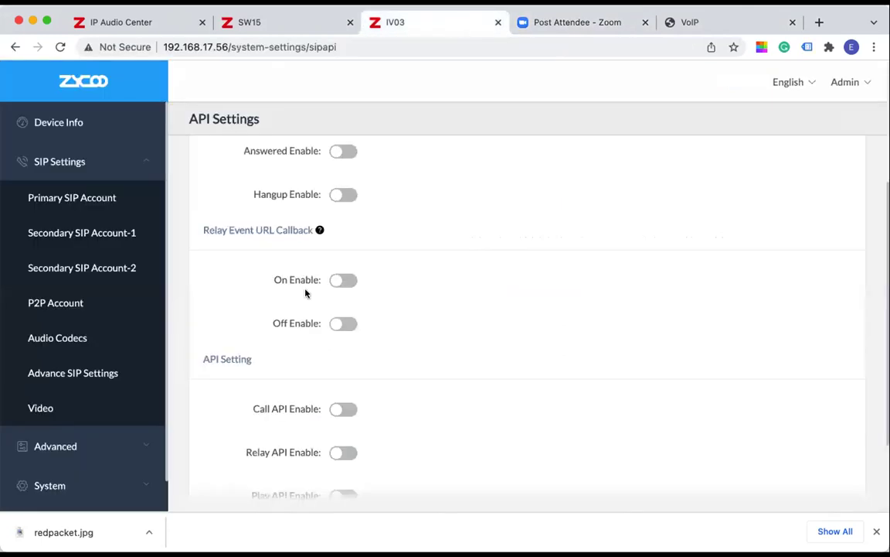
scroll(304, 290, down, 3)
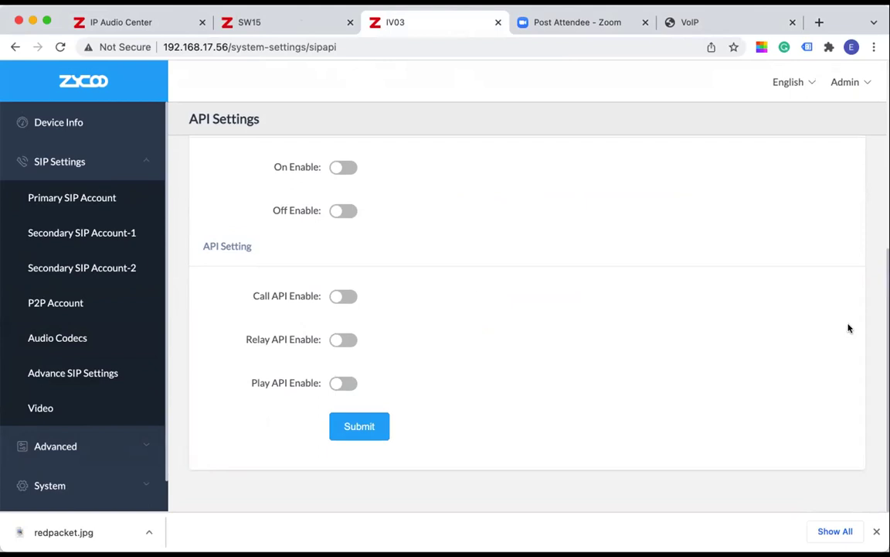
scroll(57, 413, down, 2)
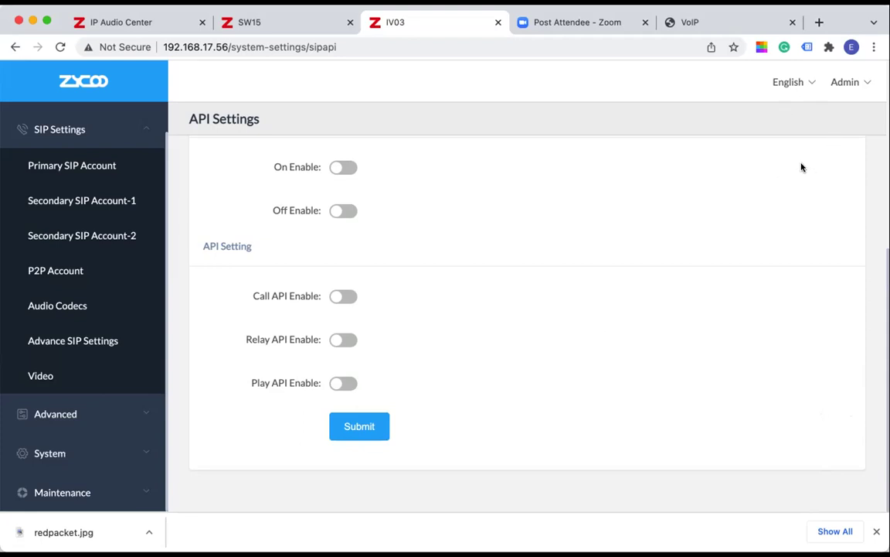
scroll(599, 324, up, 1)
scroll(600, 325, up, 5)
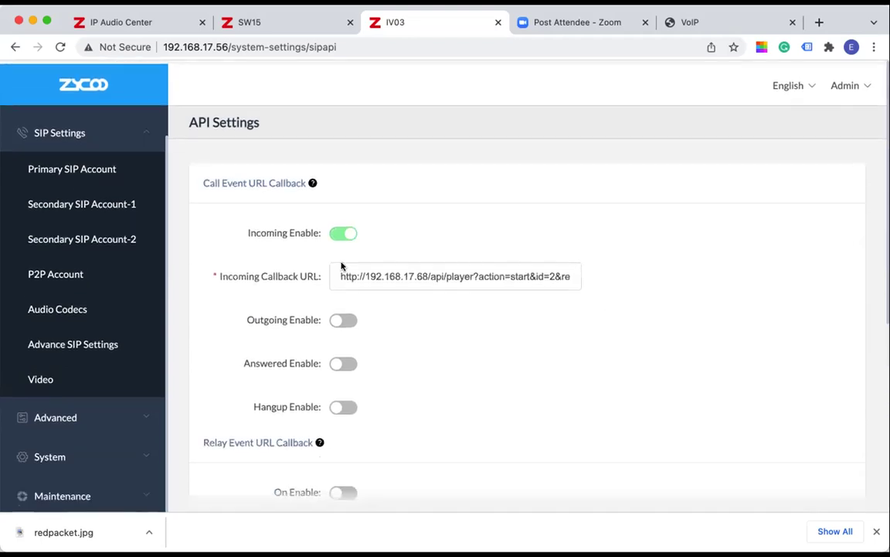
click(135, 126)
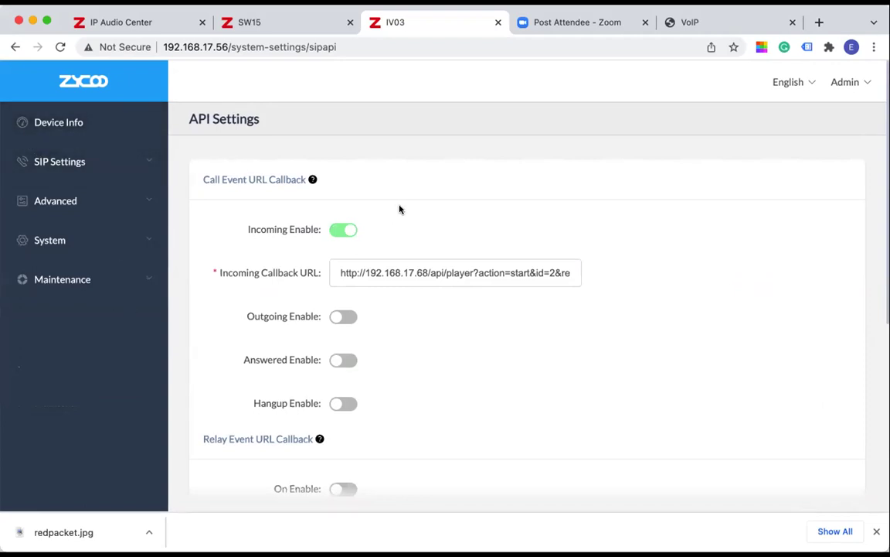
scroll(400, 208, down, 5)
scroll(519, 288, up, 5)
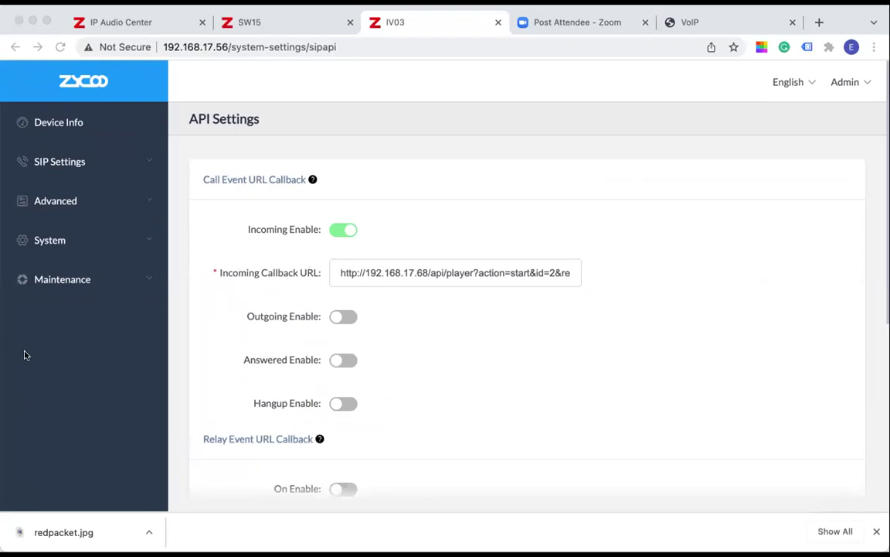
click(433, 325)
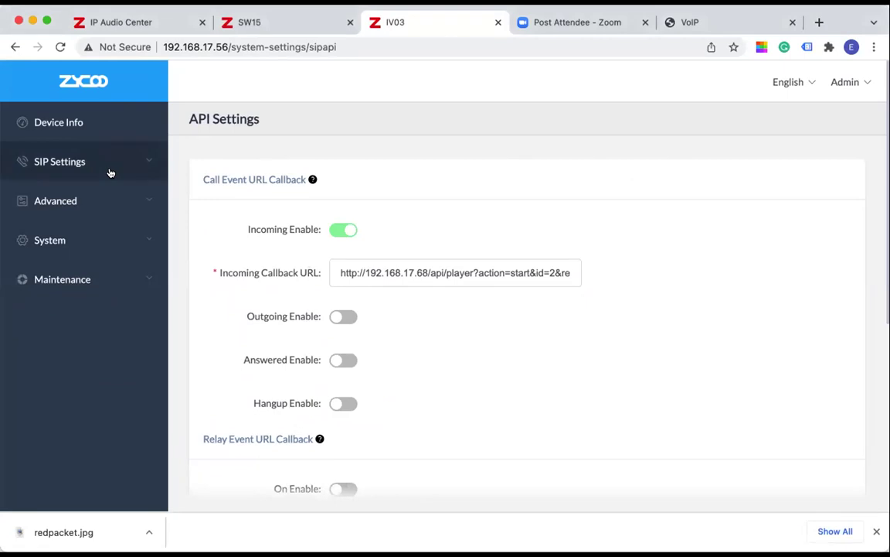
- Open the IV03 Device Info page showing the primary SIP account Registered and Idle
click(100, 122)
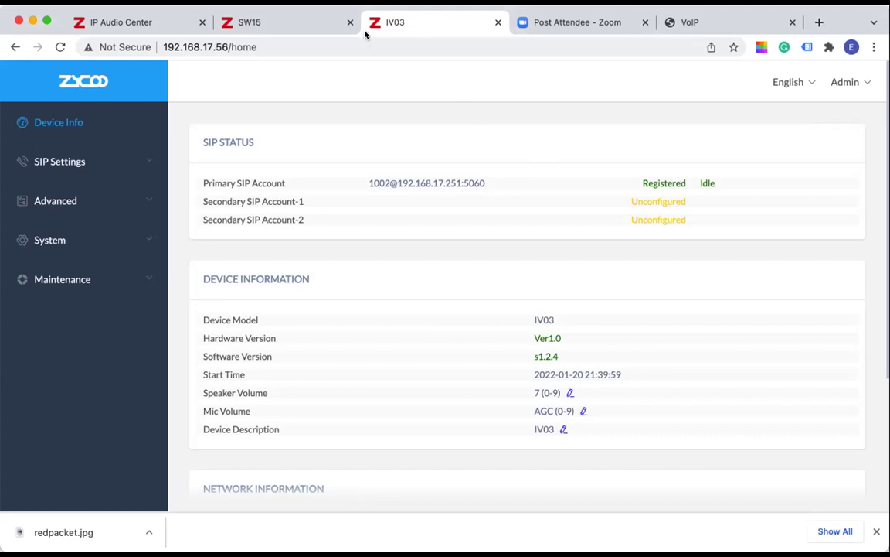
- In IP Audio Center, expand the Telephony and Reports menu groups
click(269, 23)
click(131, 21)
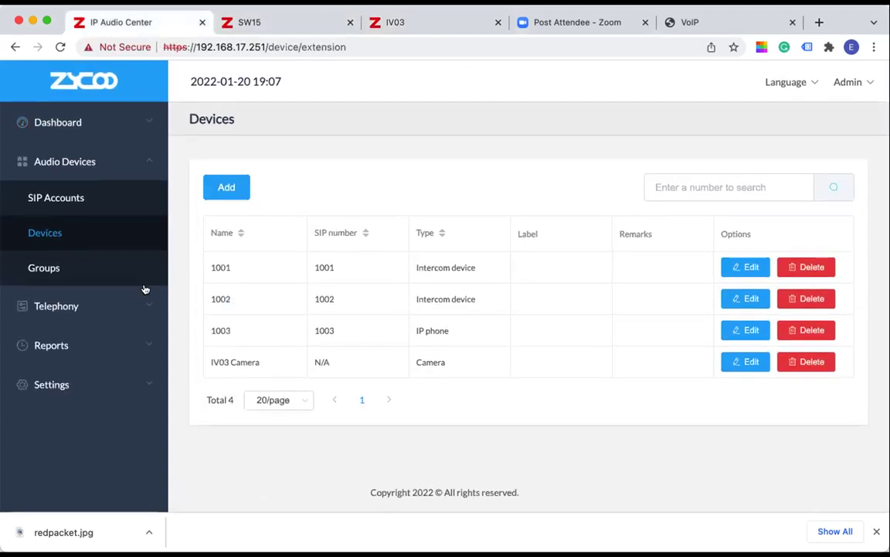
click(120, 309)
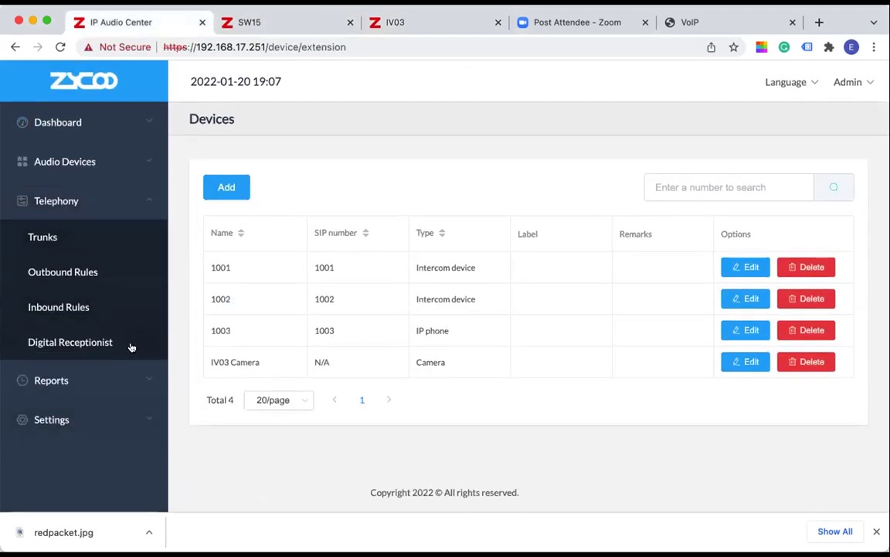
click(123, 382)
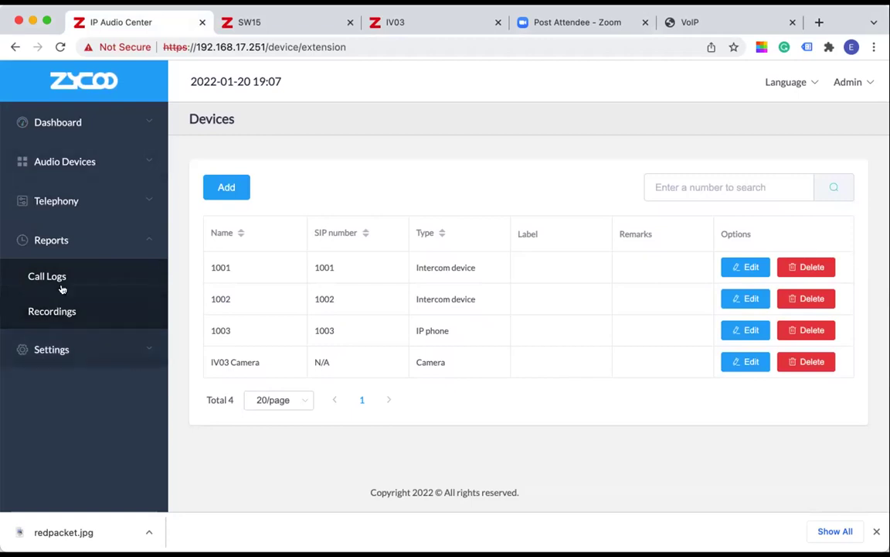
- Check the SW15 and IV03 status pages, then reopen IP Audio Center's Audio Devices > Devices list
click(283, 22)
scroll(334, 263, up, 4)
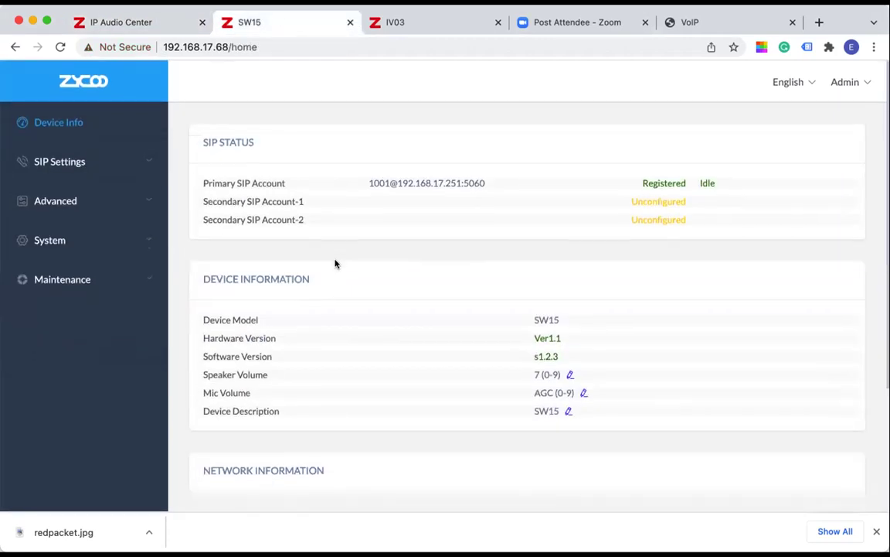
click(429, 26)
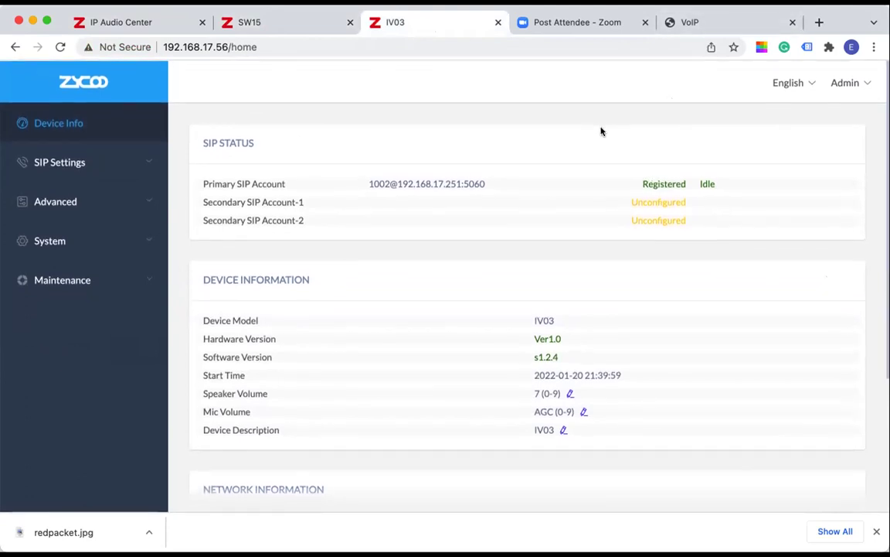
click(258, 23)
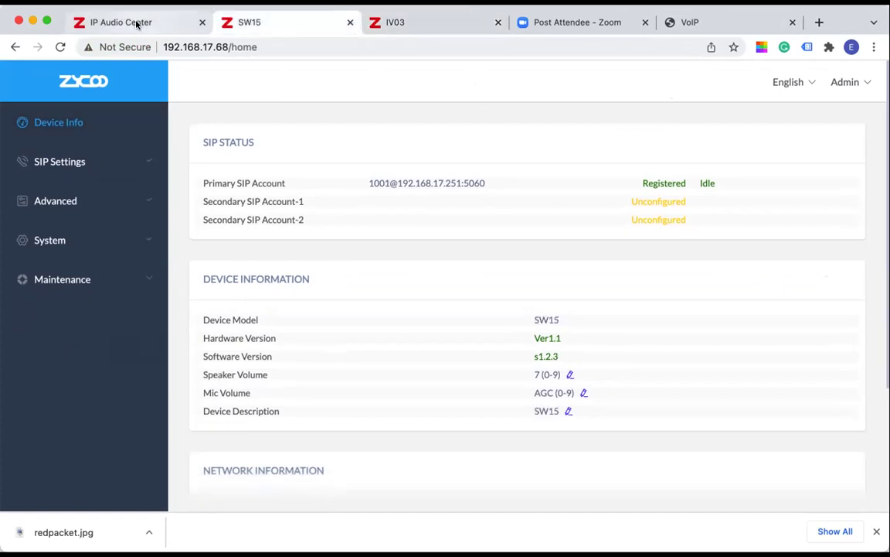
click(136, 25)
click(109, 160)
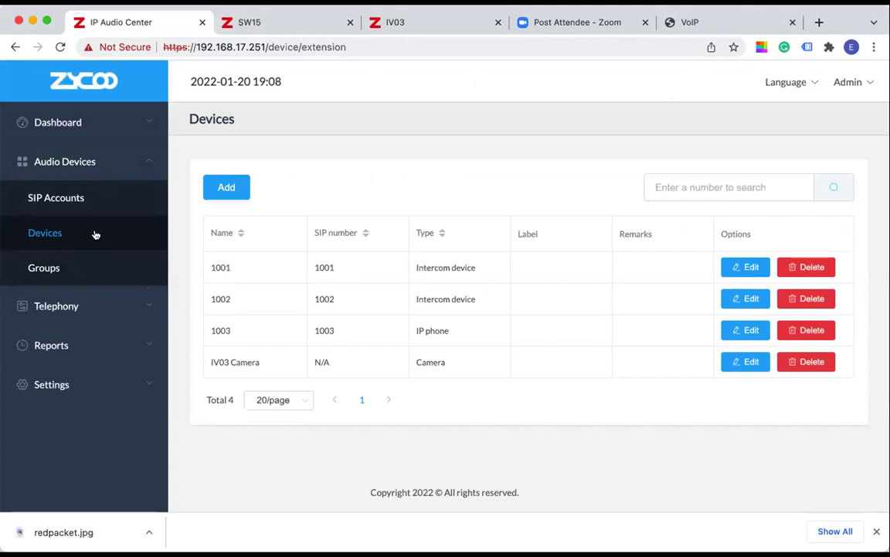